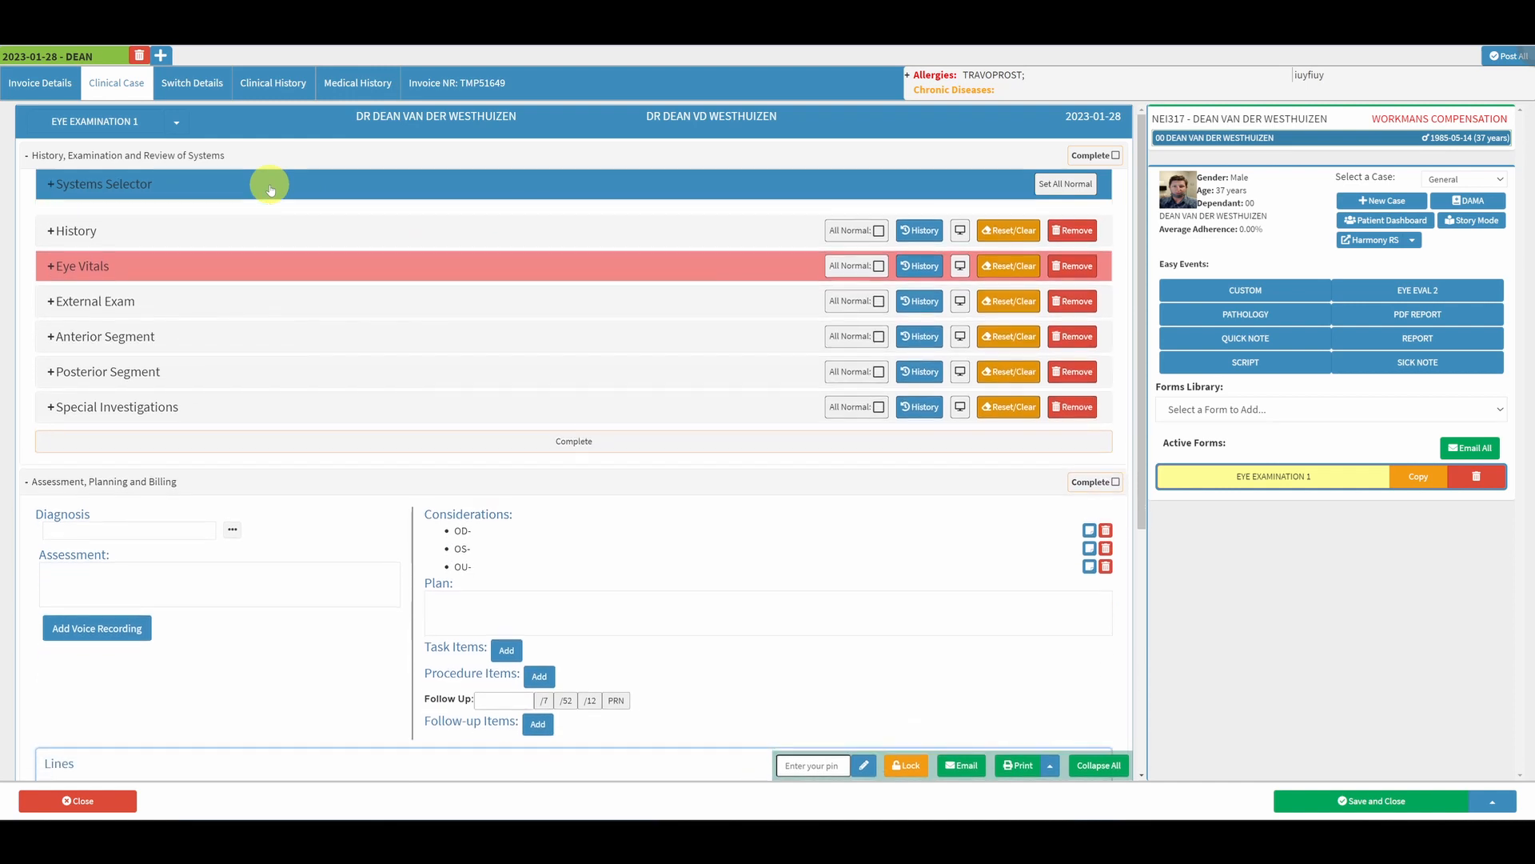
Try adding and removing the Optic nerve function, Retinoscopy and Gonioscopy sections through the Systems Selector
click(270, 185)
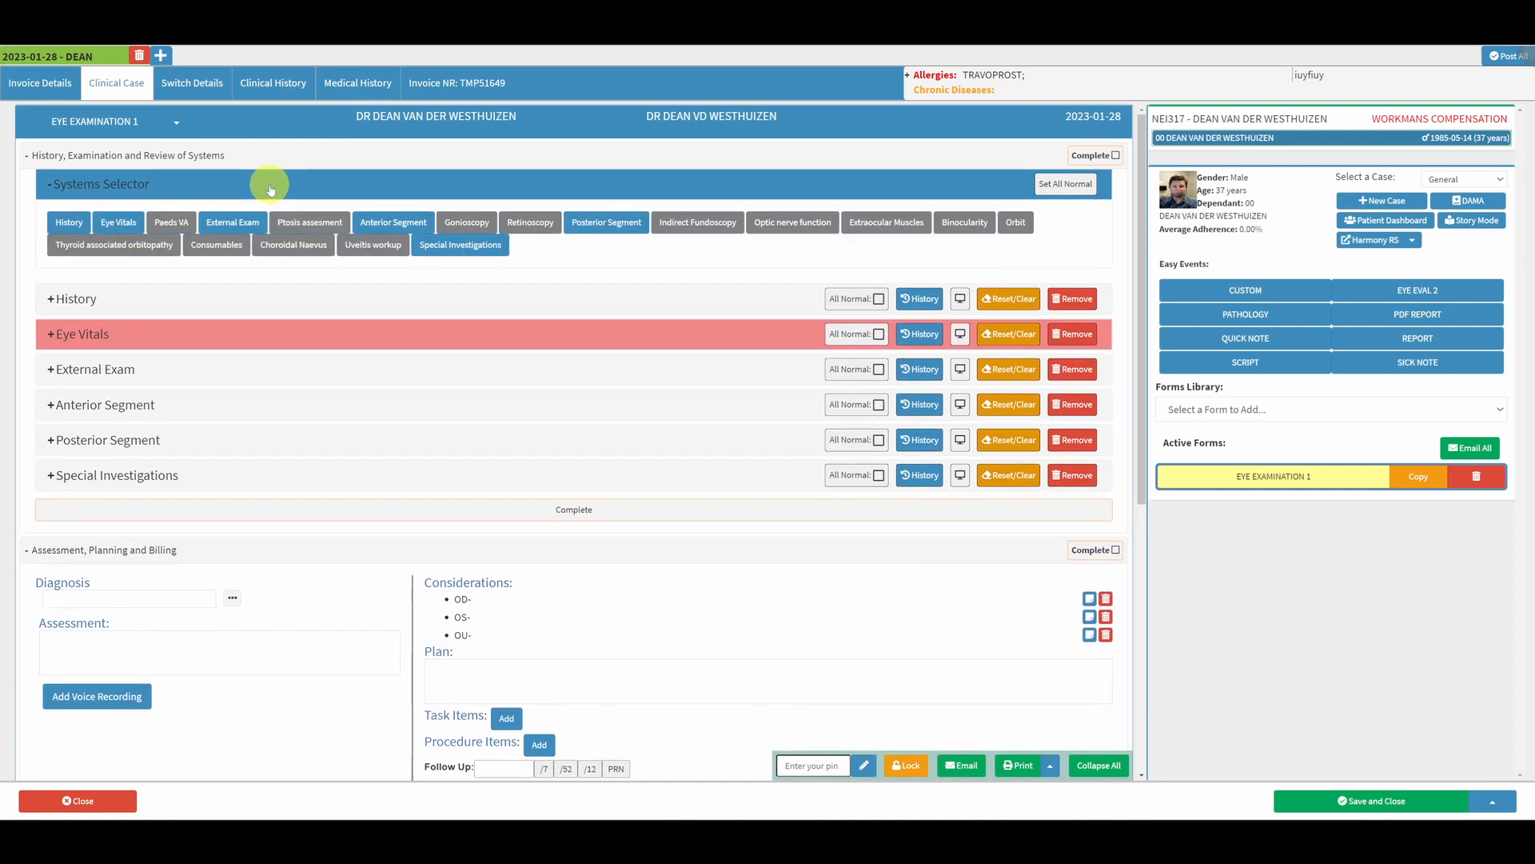
click(778, 230)
click(799, 224)
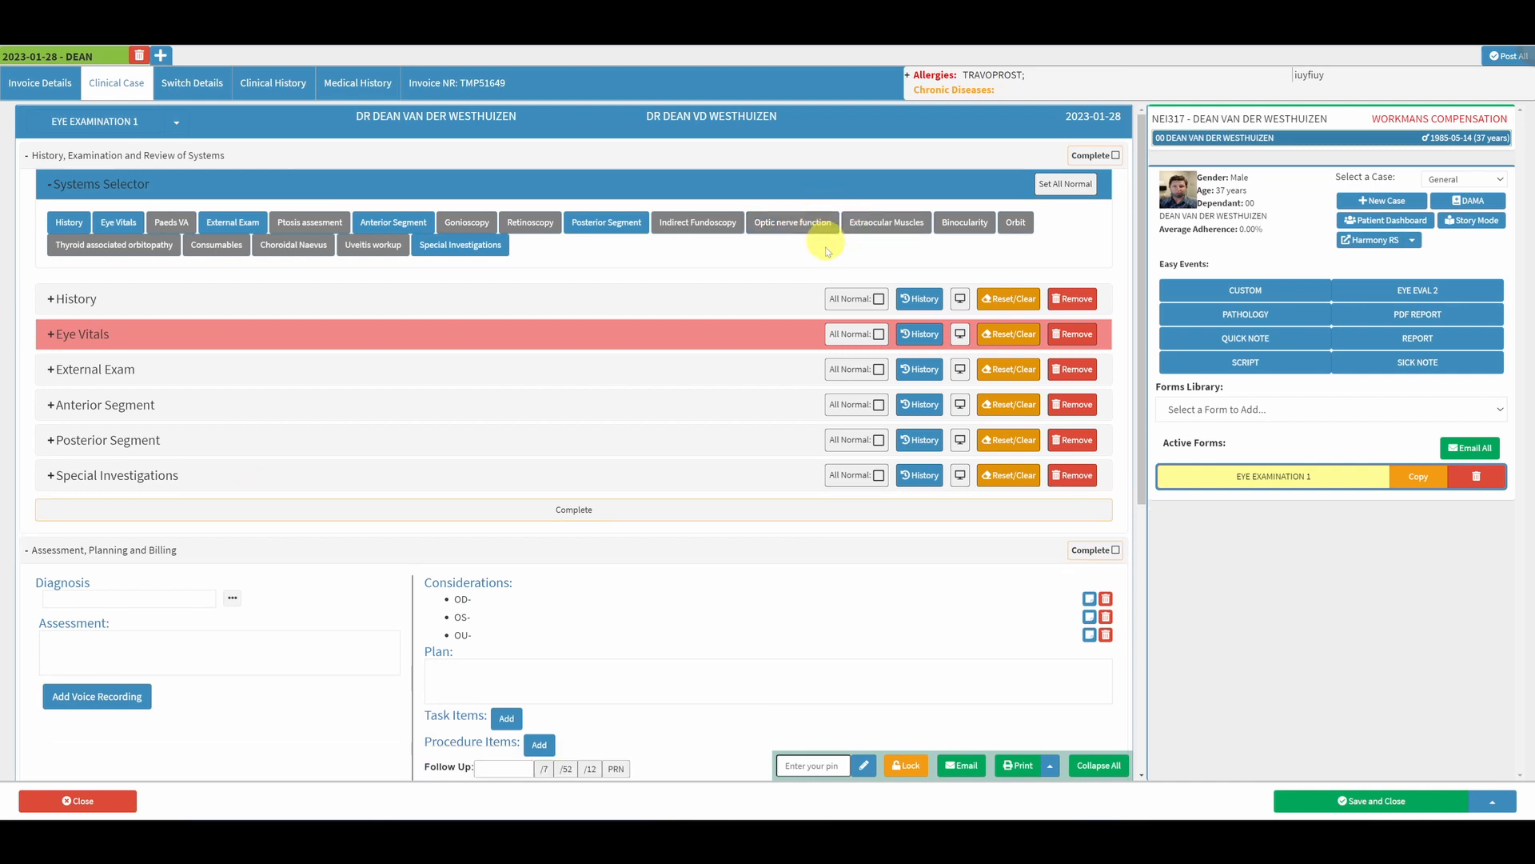
click(541, 230)
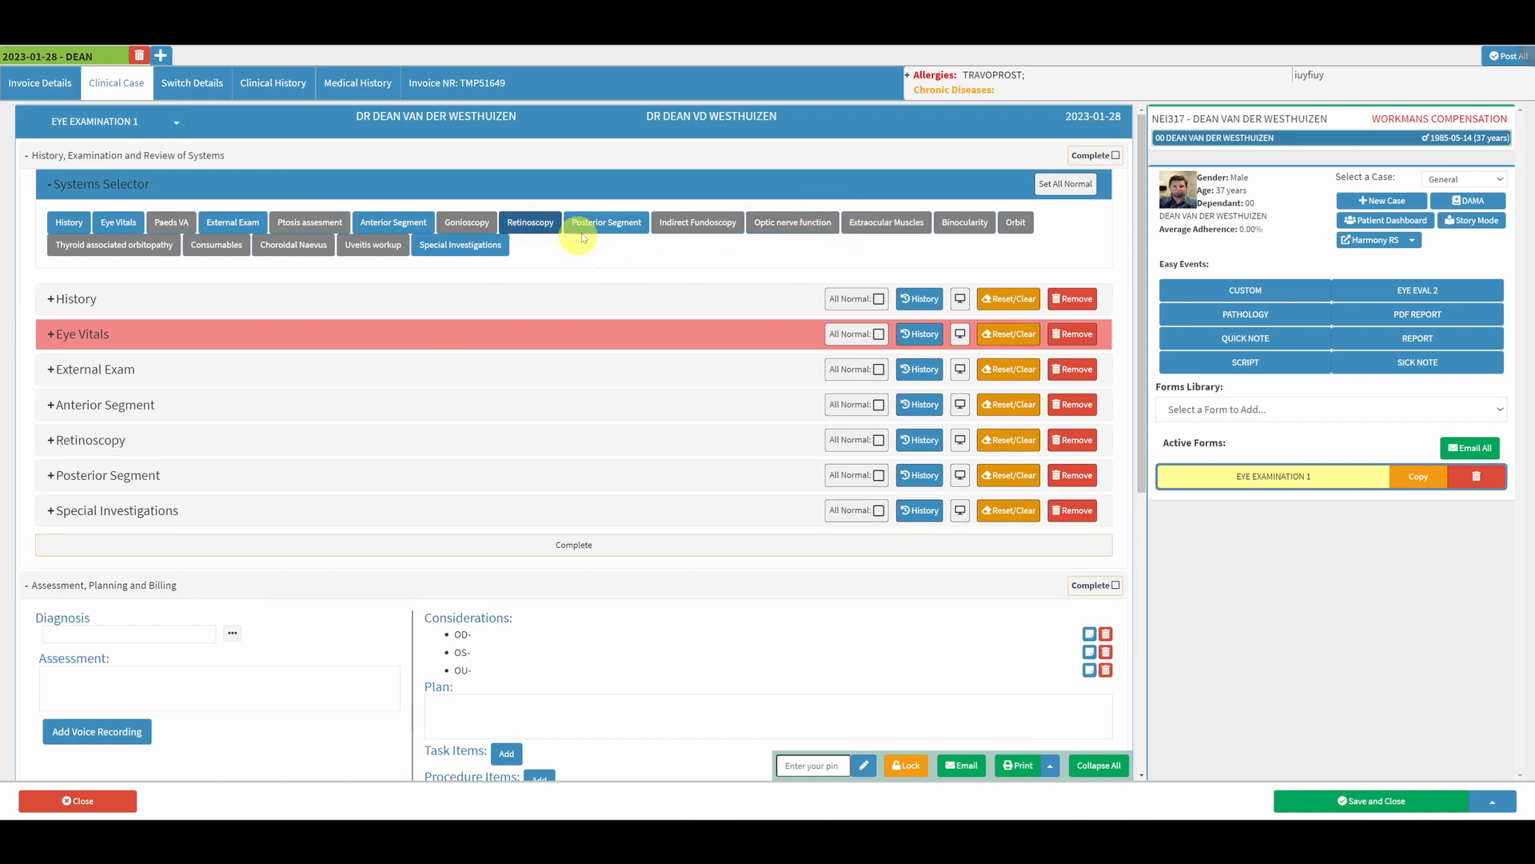
click(537, 223)
click(477, 226)
click(476, 224)
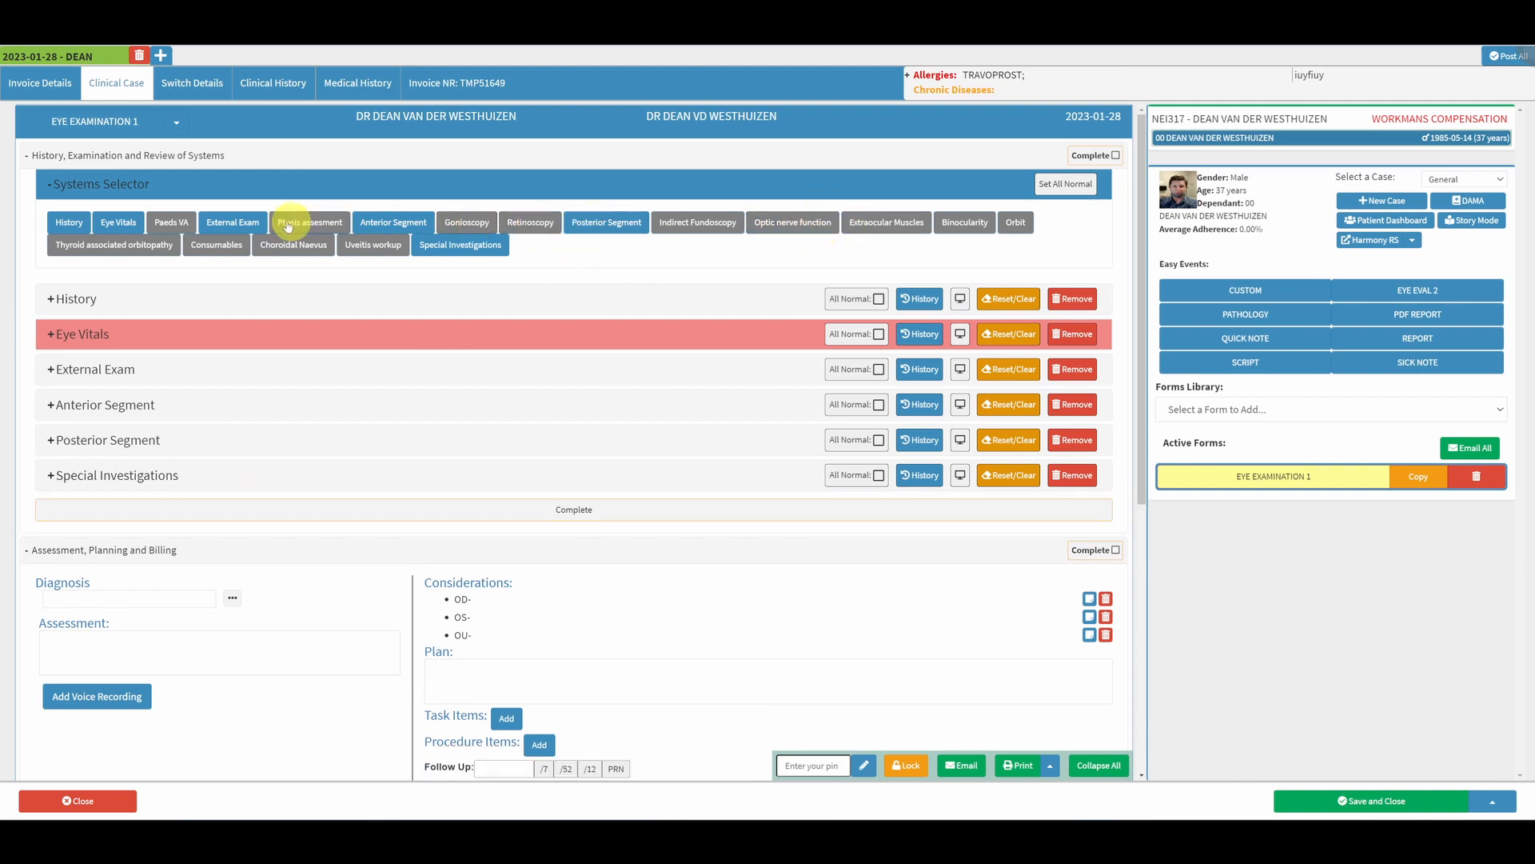
click(462, 182)
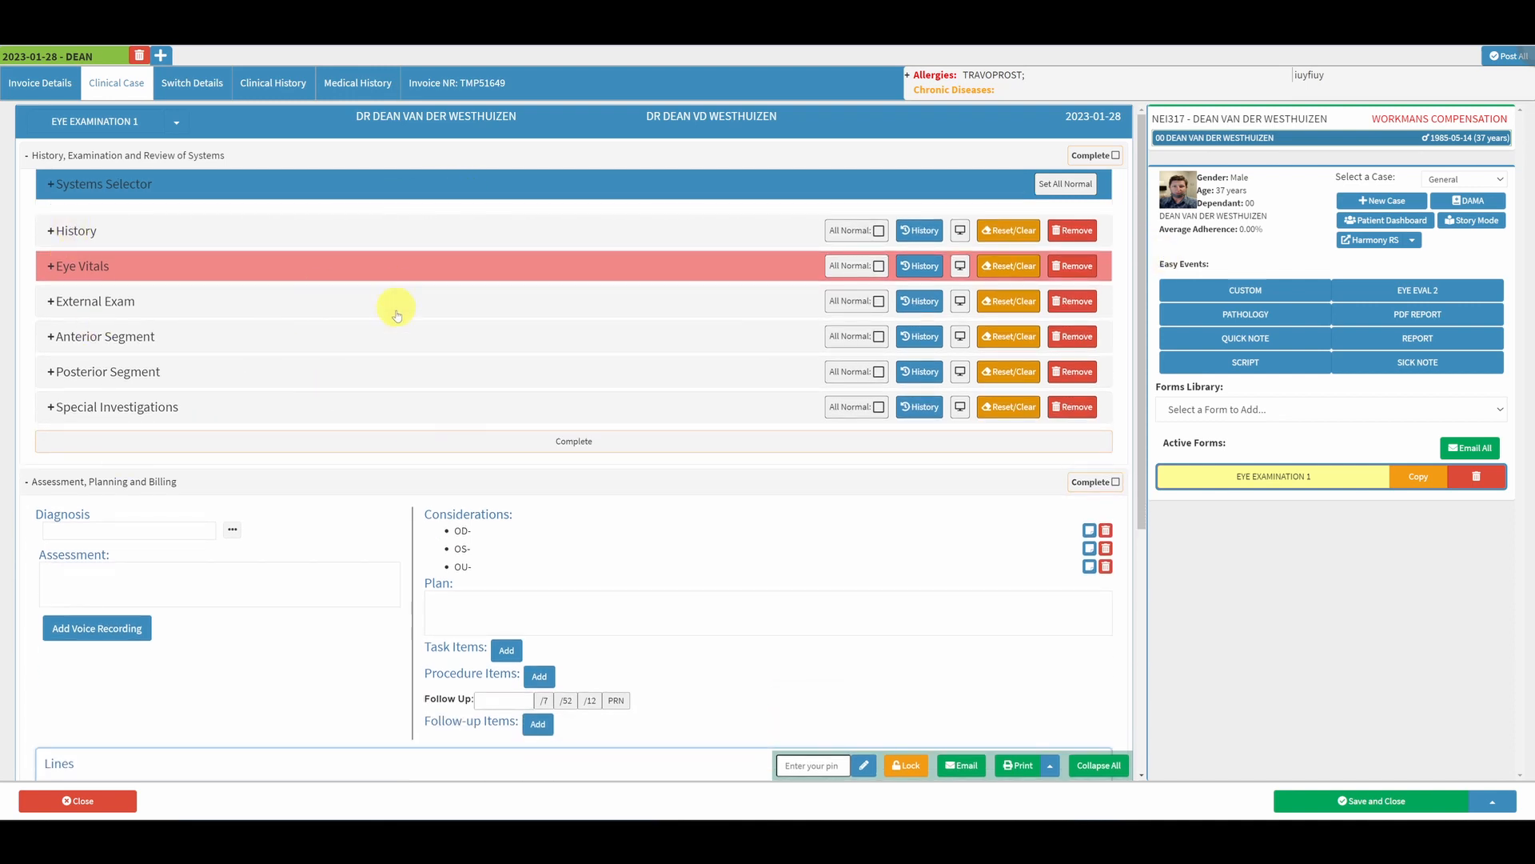
Record eyelid findings in the External Exam: swelling for both eyes, plus chalazion and ectropion for the right eye
click(397, 315)
scroll(594, 272, down, 2)
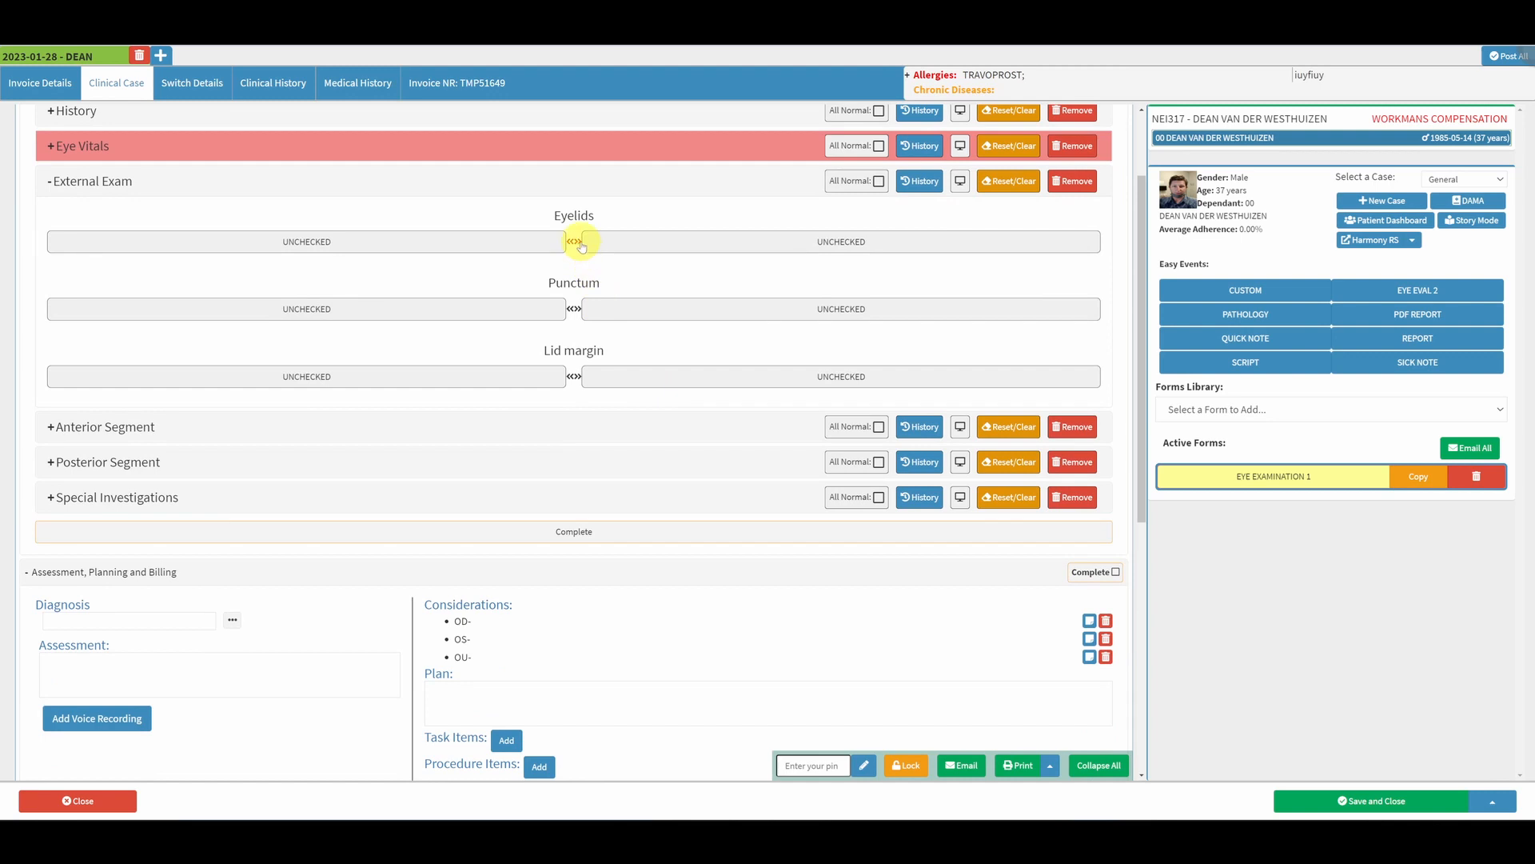
click(575, 242)
click(597, 268)
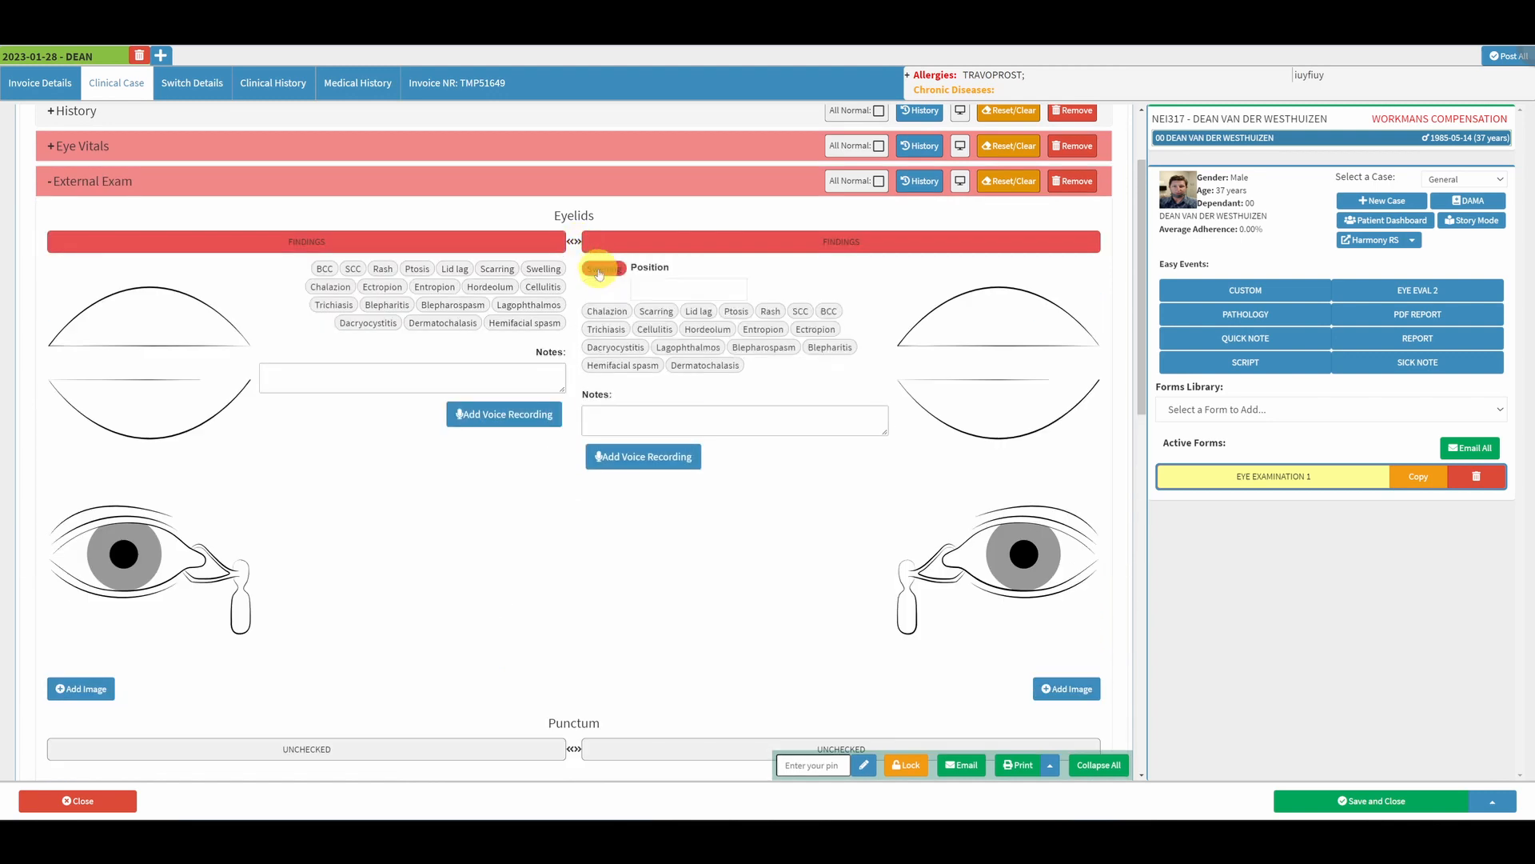
click(543, 269)
click(540, 310)
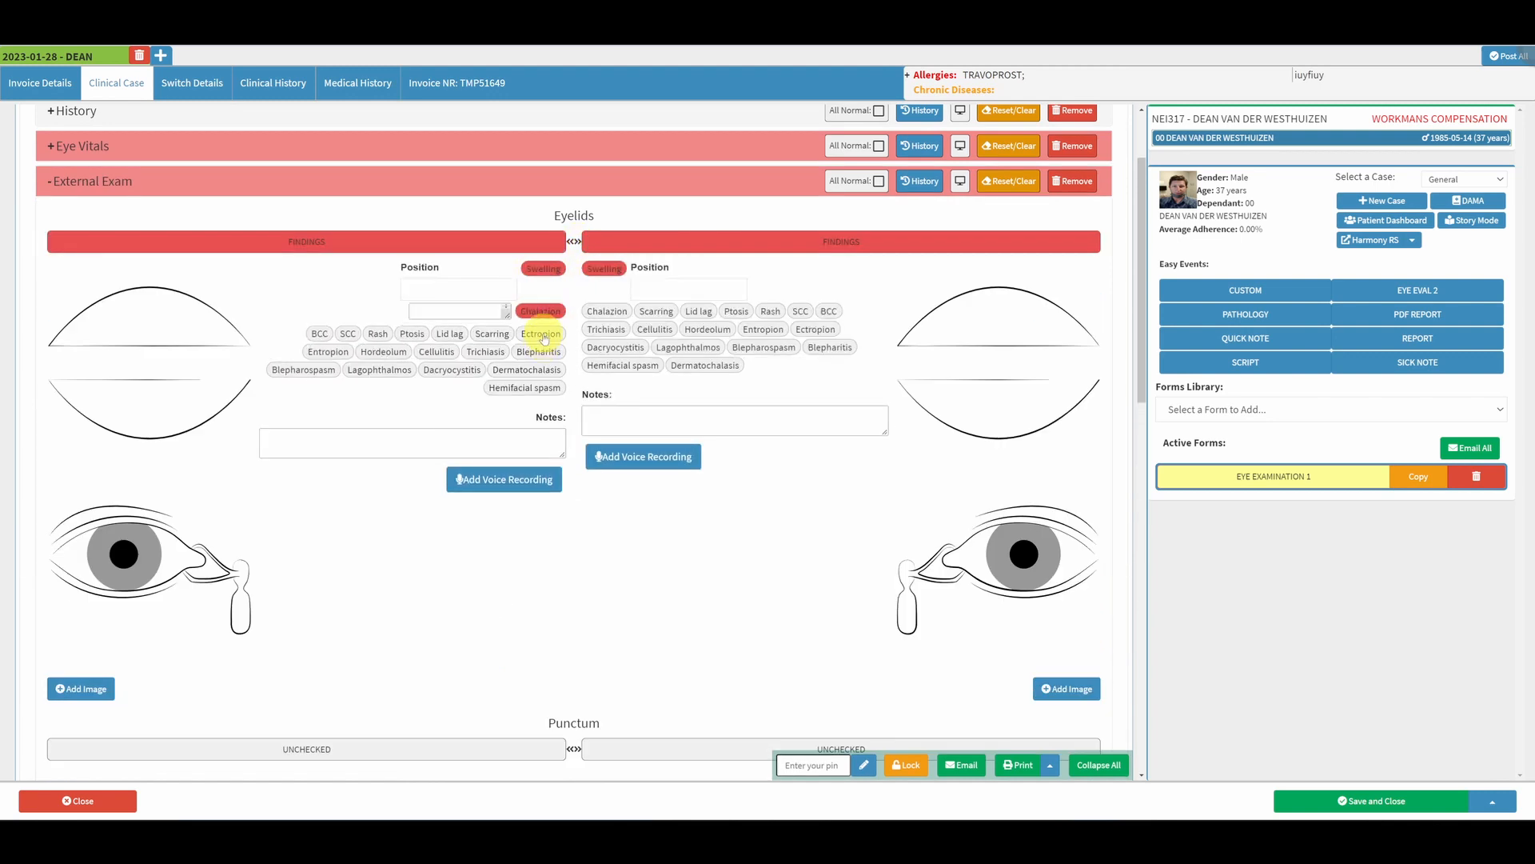
click(542, 335)
Clear all eyelid findings, reset both eyelids to unchecked and collapse the External Exam section
click(547, 311)
click(547, 312)
click(544, 269)
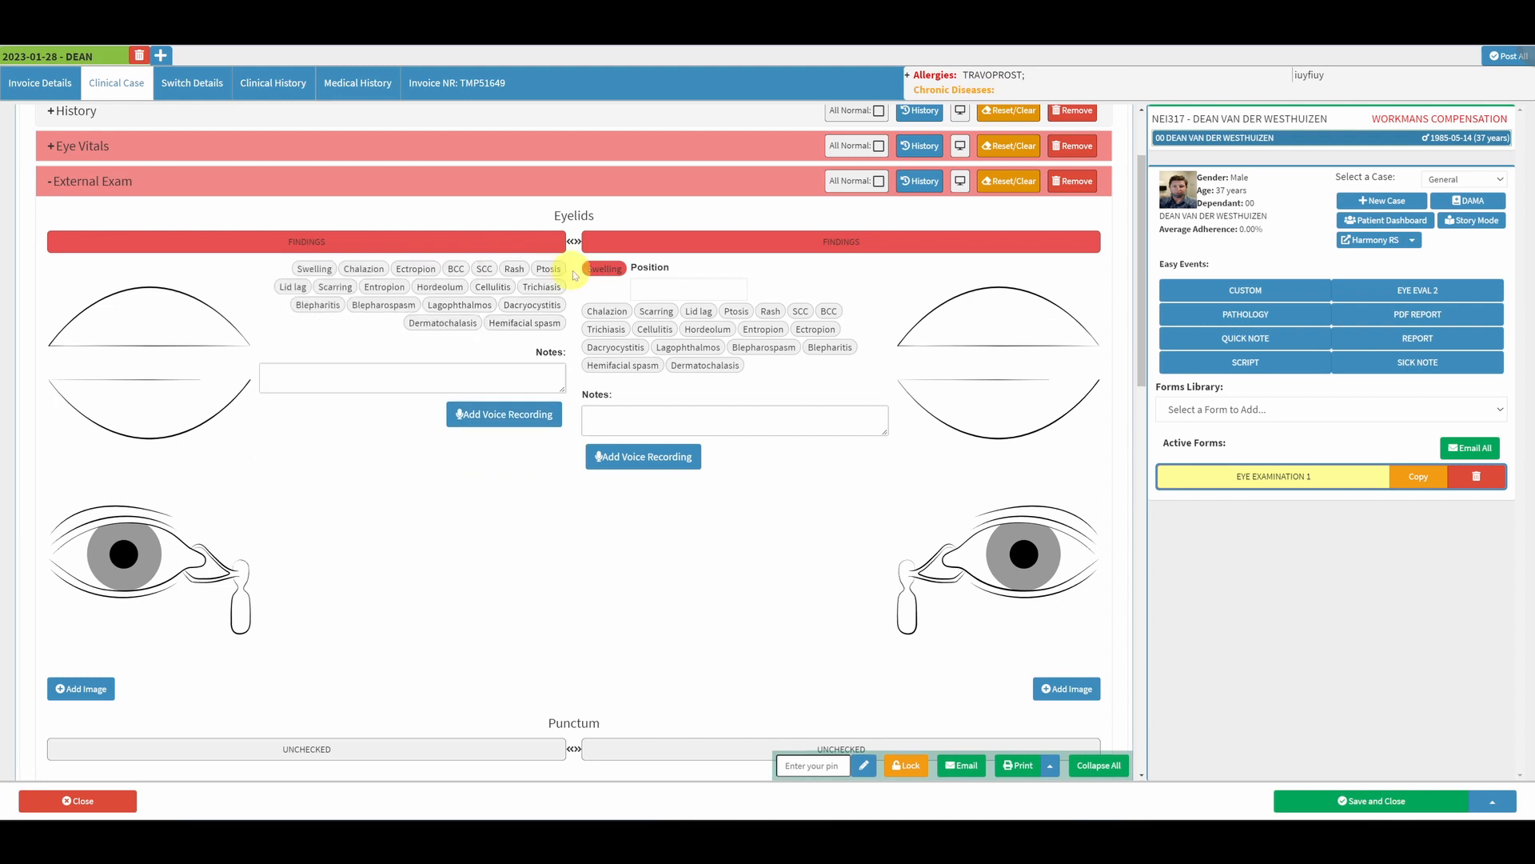
click(604, 268)
click(574, 239)
click(577, 241)
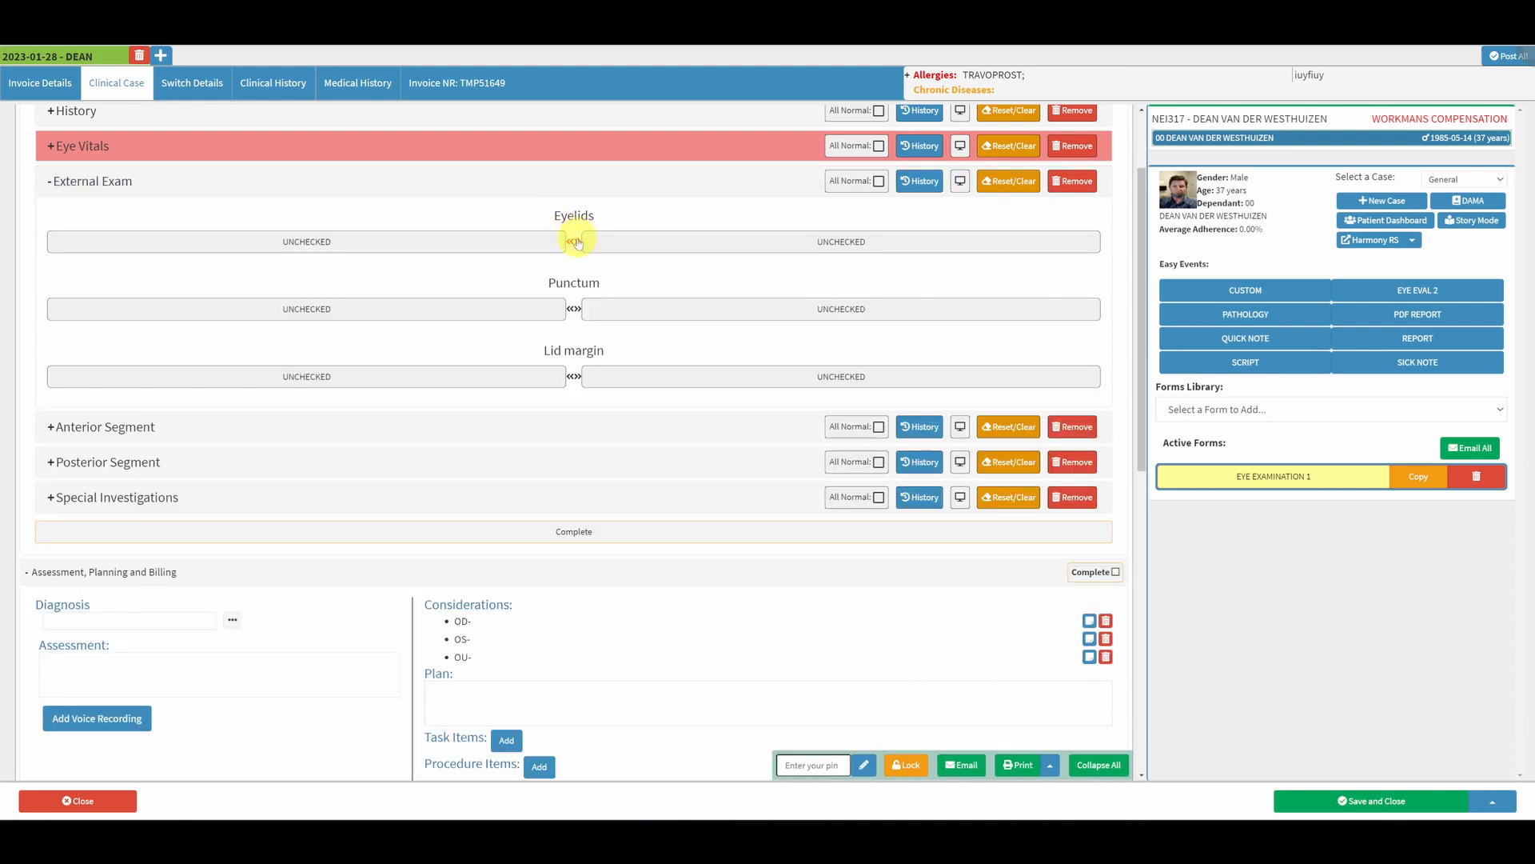
click(531, 185)
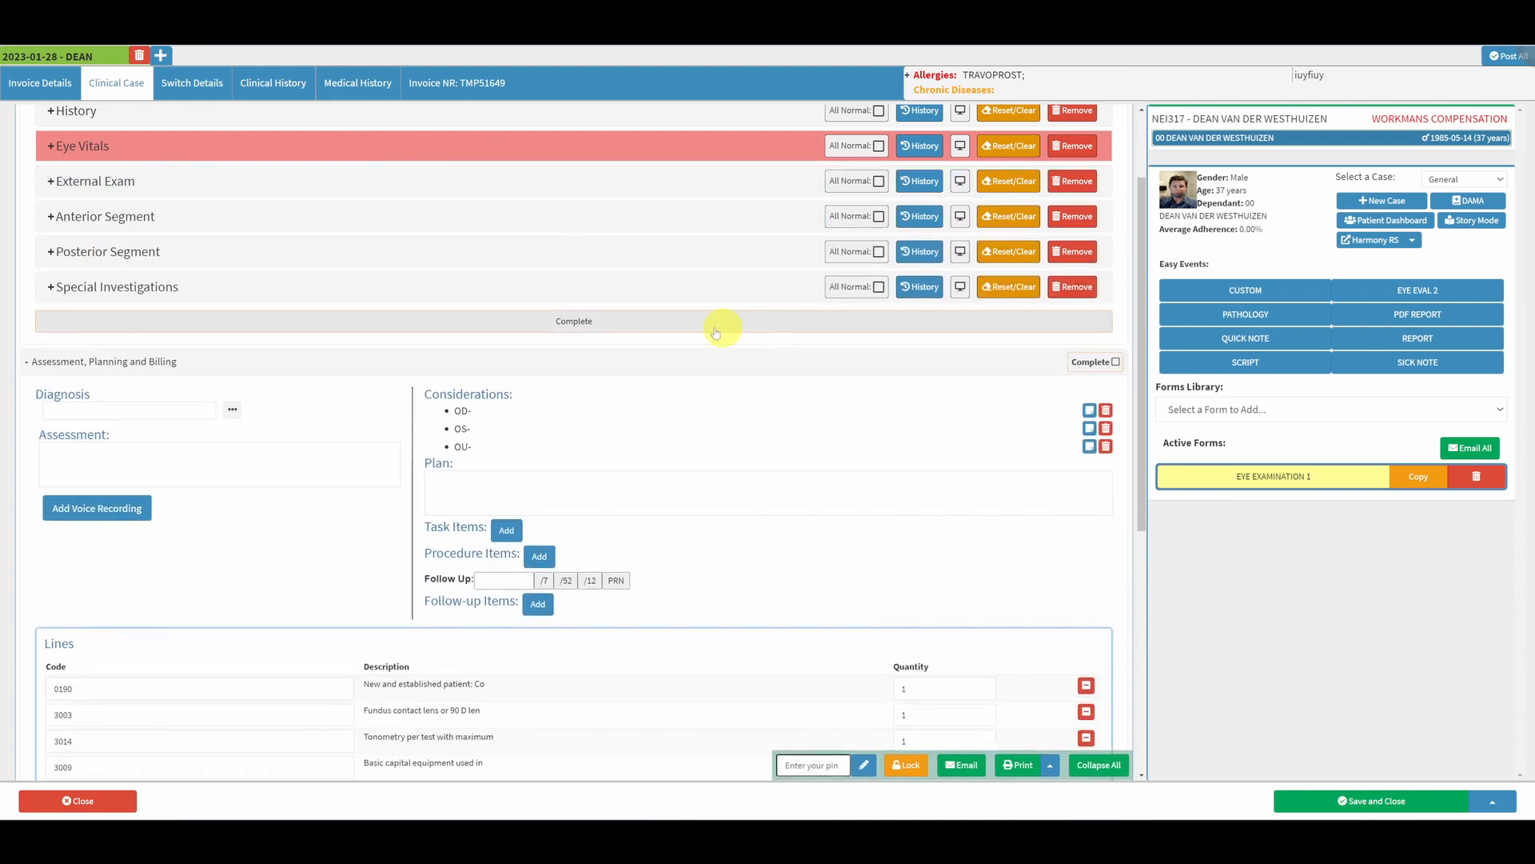
Expand Eye Vitals and set the left eye's UCVA to 0.8 in decimal notation under Visual Acuity
scroll(656, 392, up, 2)
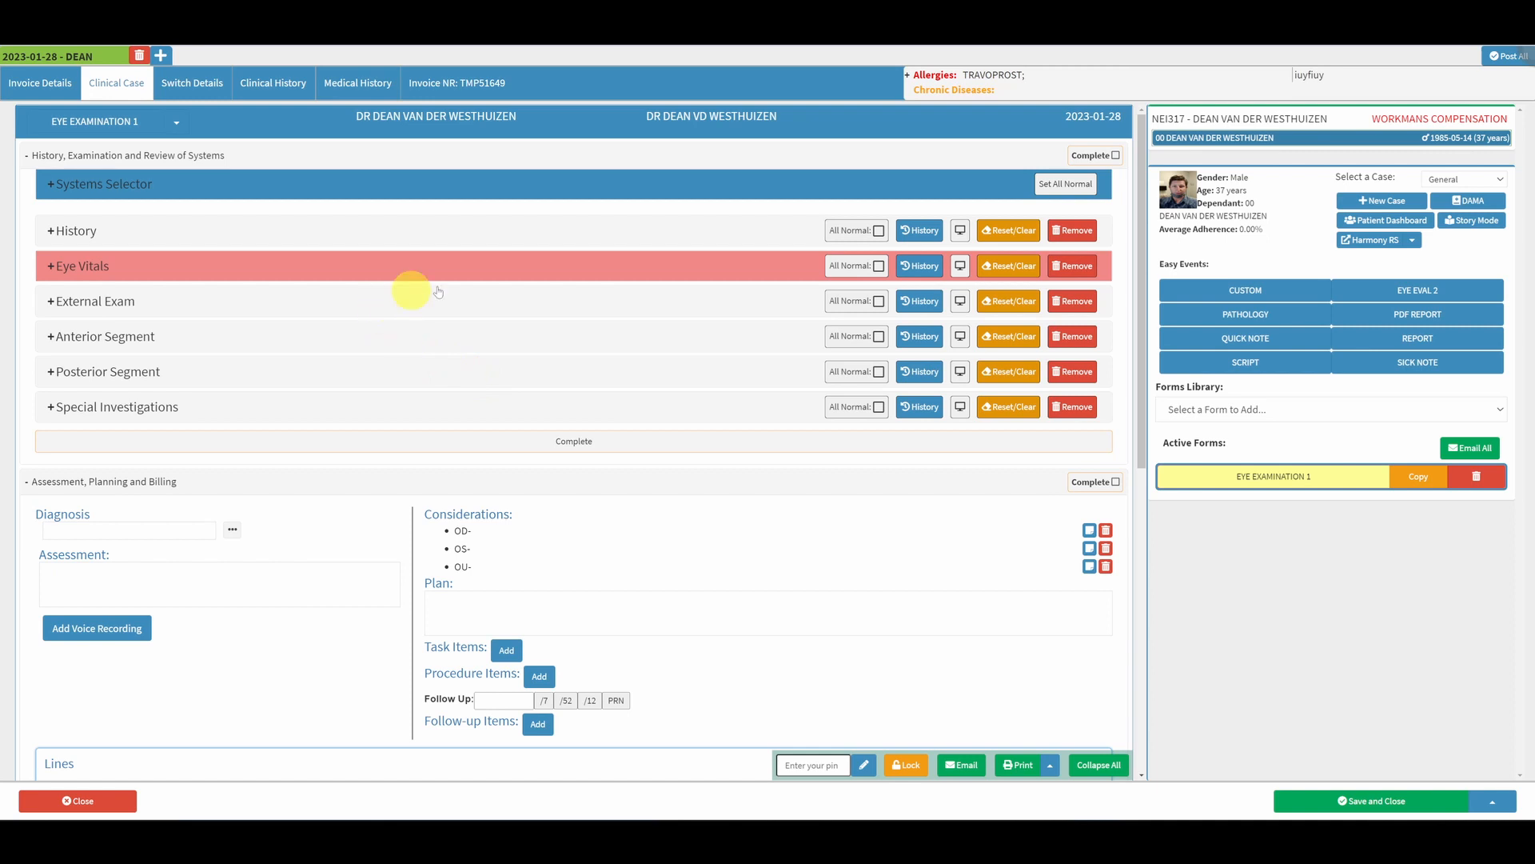
click(504, 278)
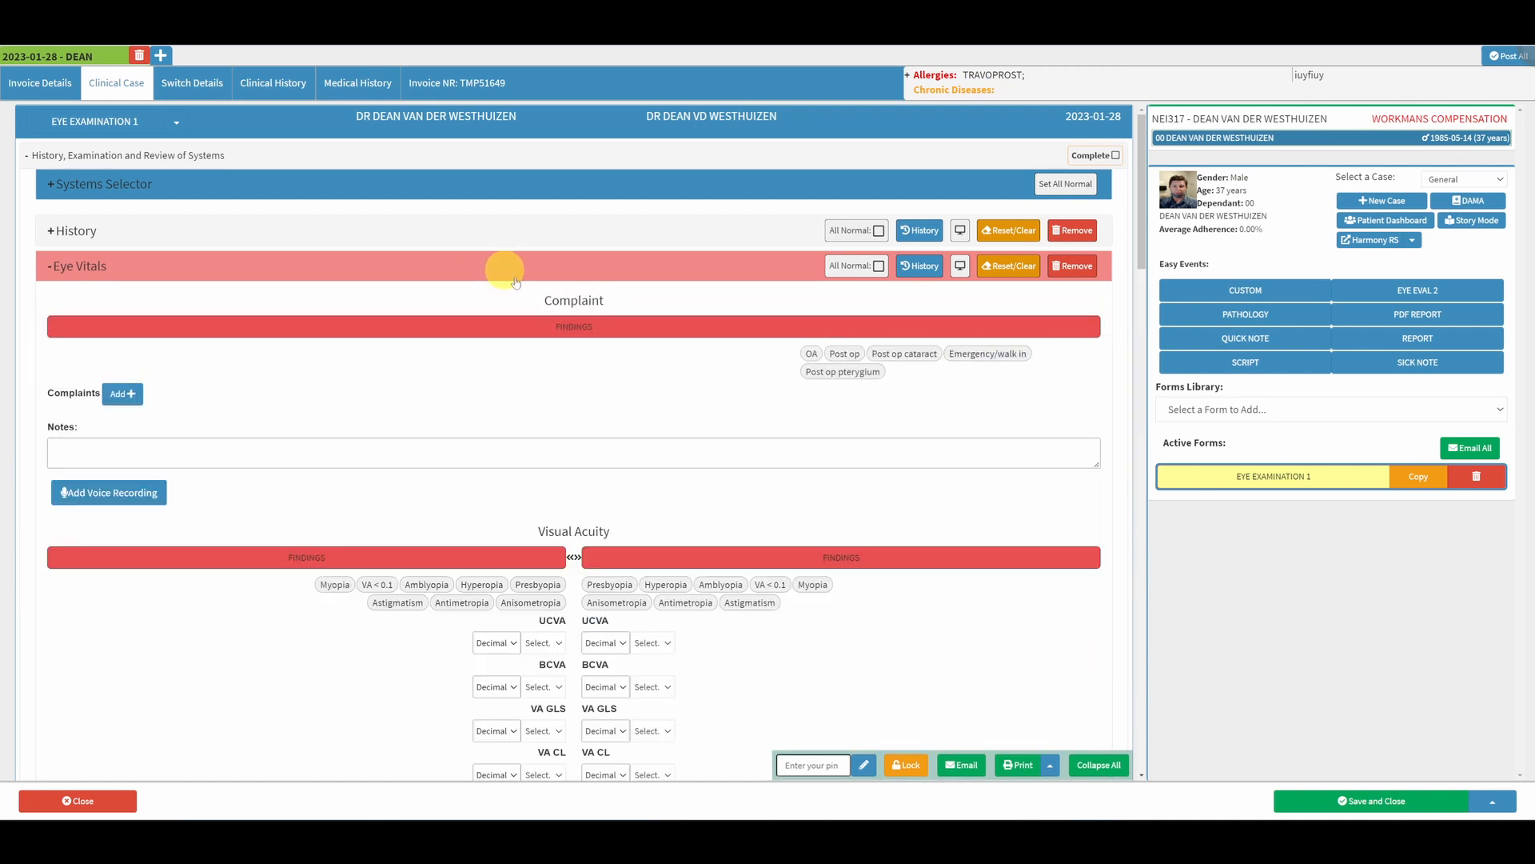
scroll(558, 299, down, 4)
scroll(704, 316, down, 1)
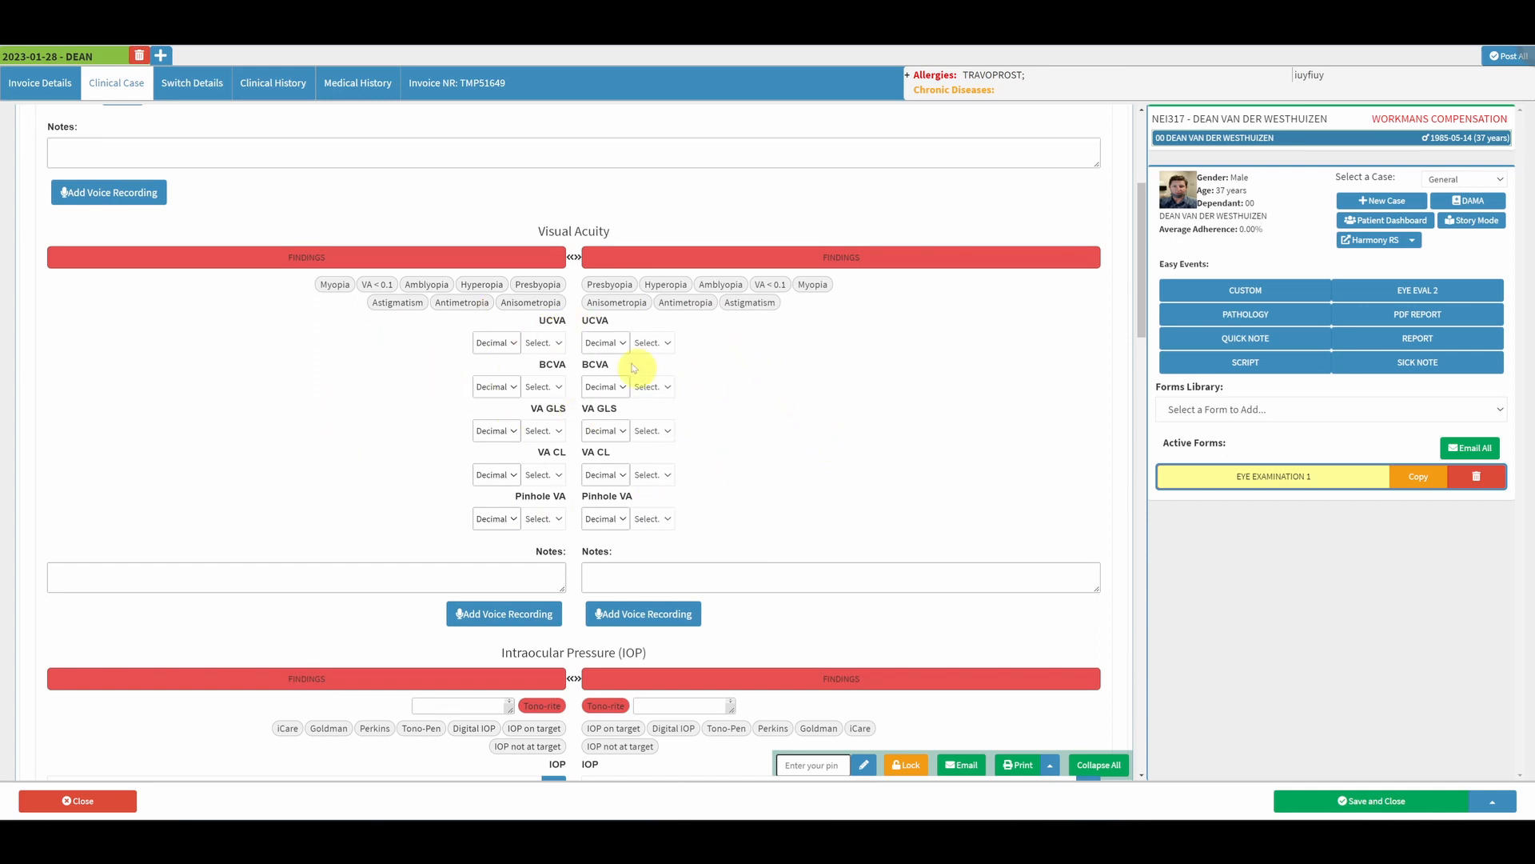
click(651, 342)
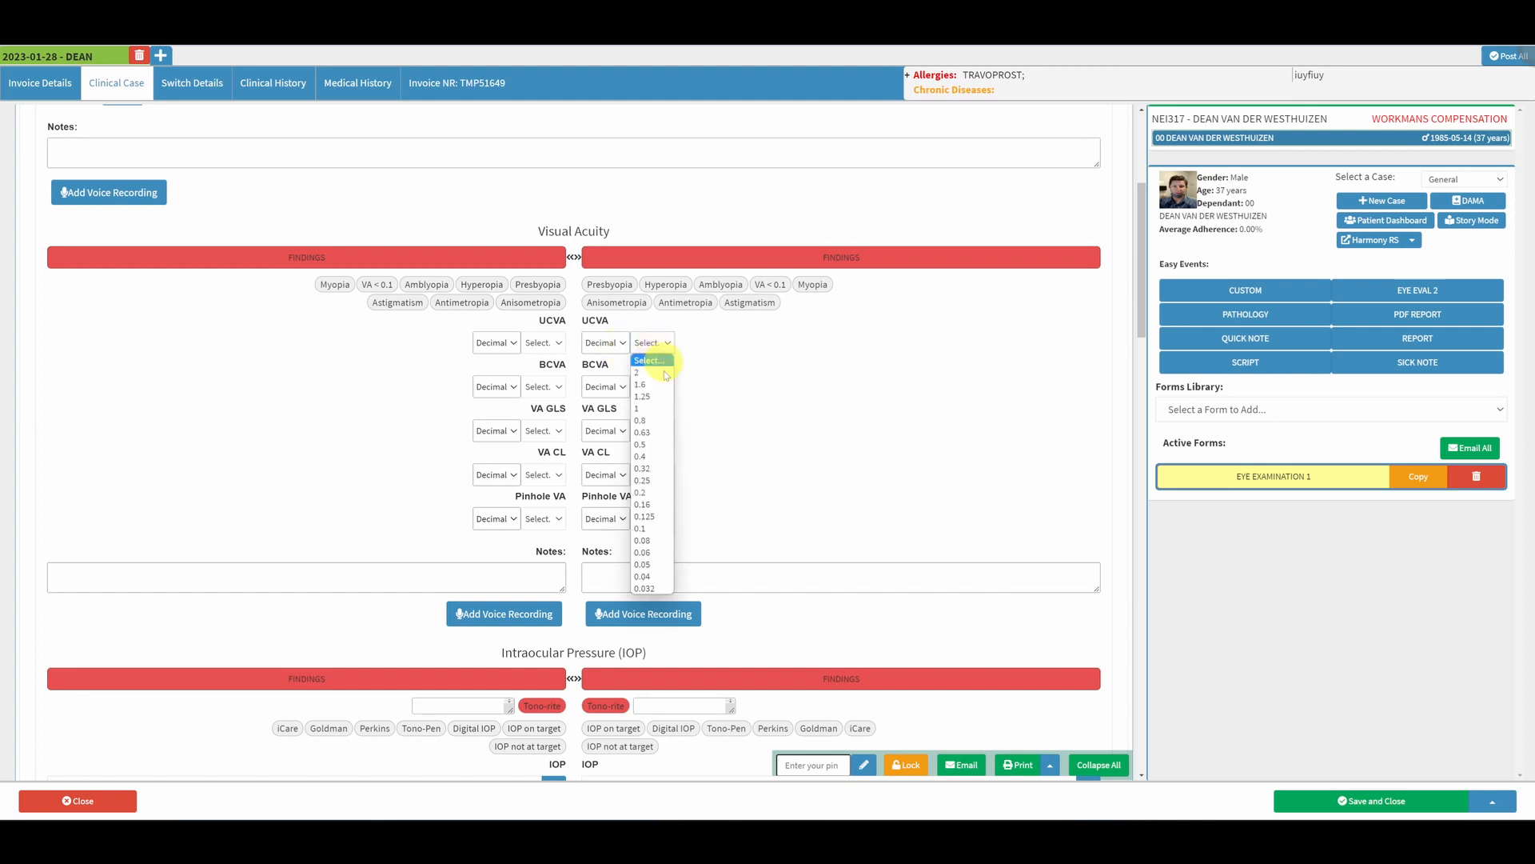
click(657, 421)
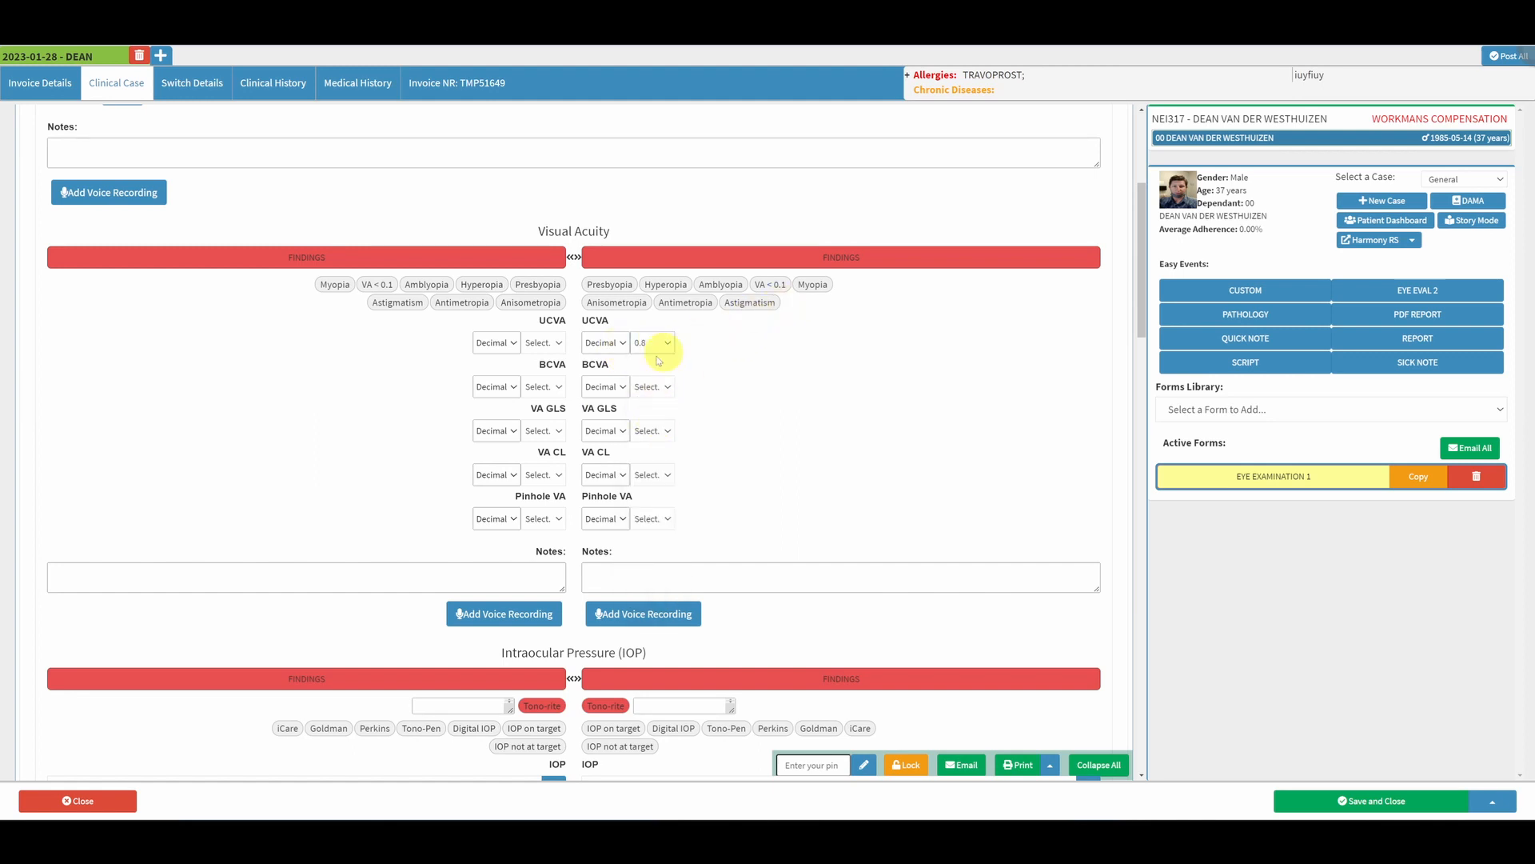
Add the VA < 0.1 finding for the left eye and set its VA value to LP
click(770, 284)
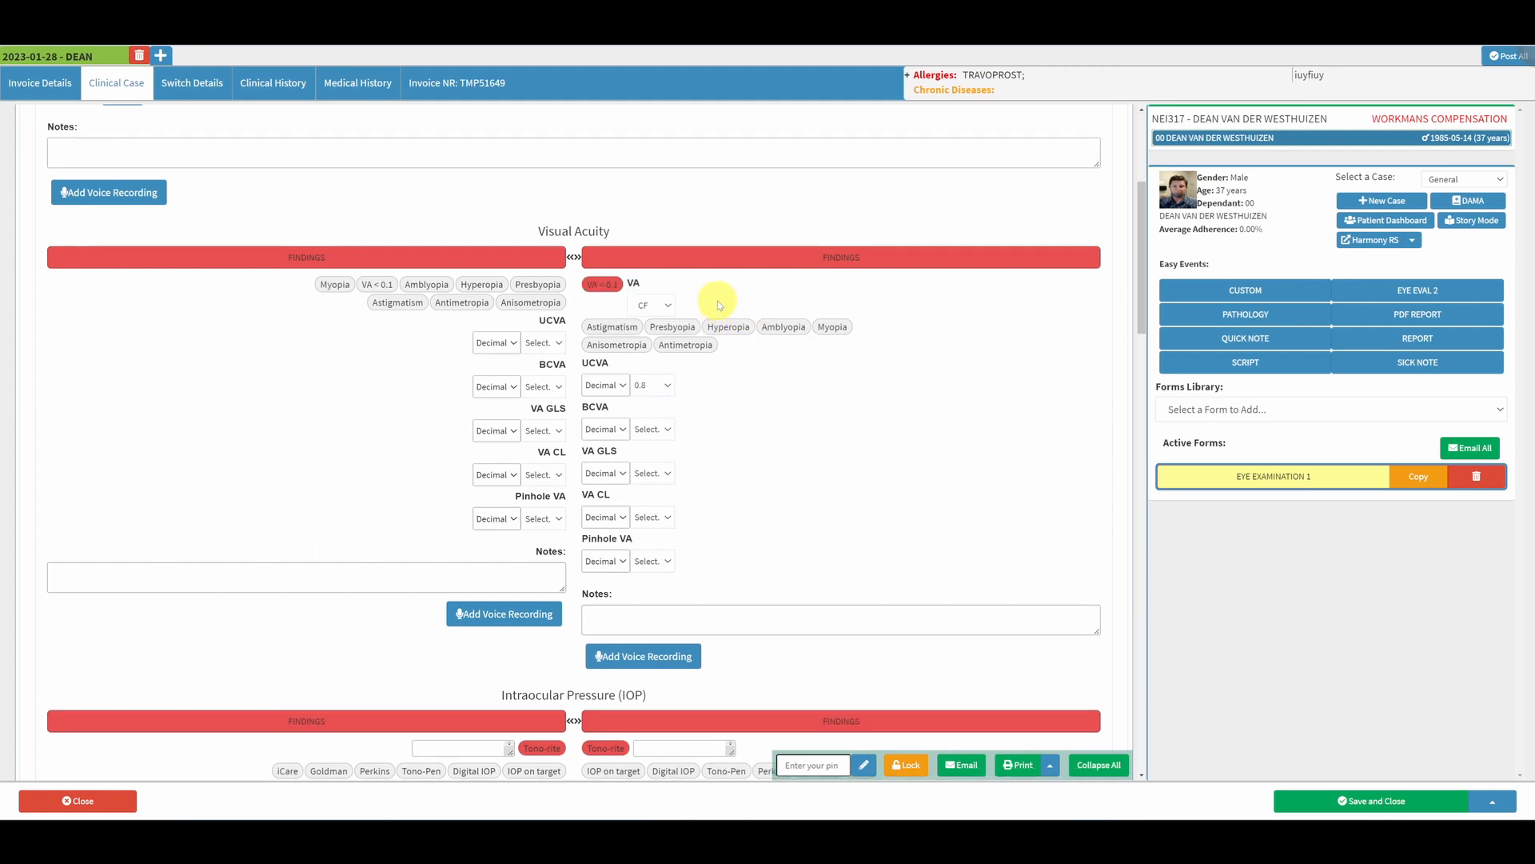
click(661, 304)
click(658, 350)
click(665, 304)
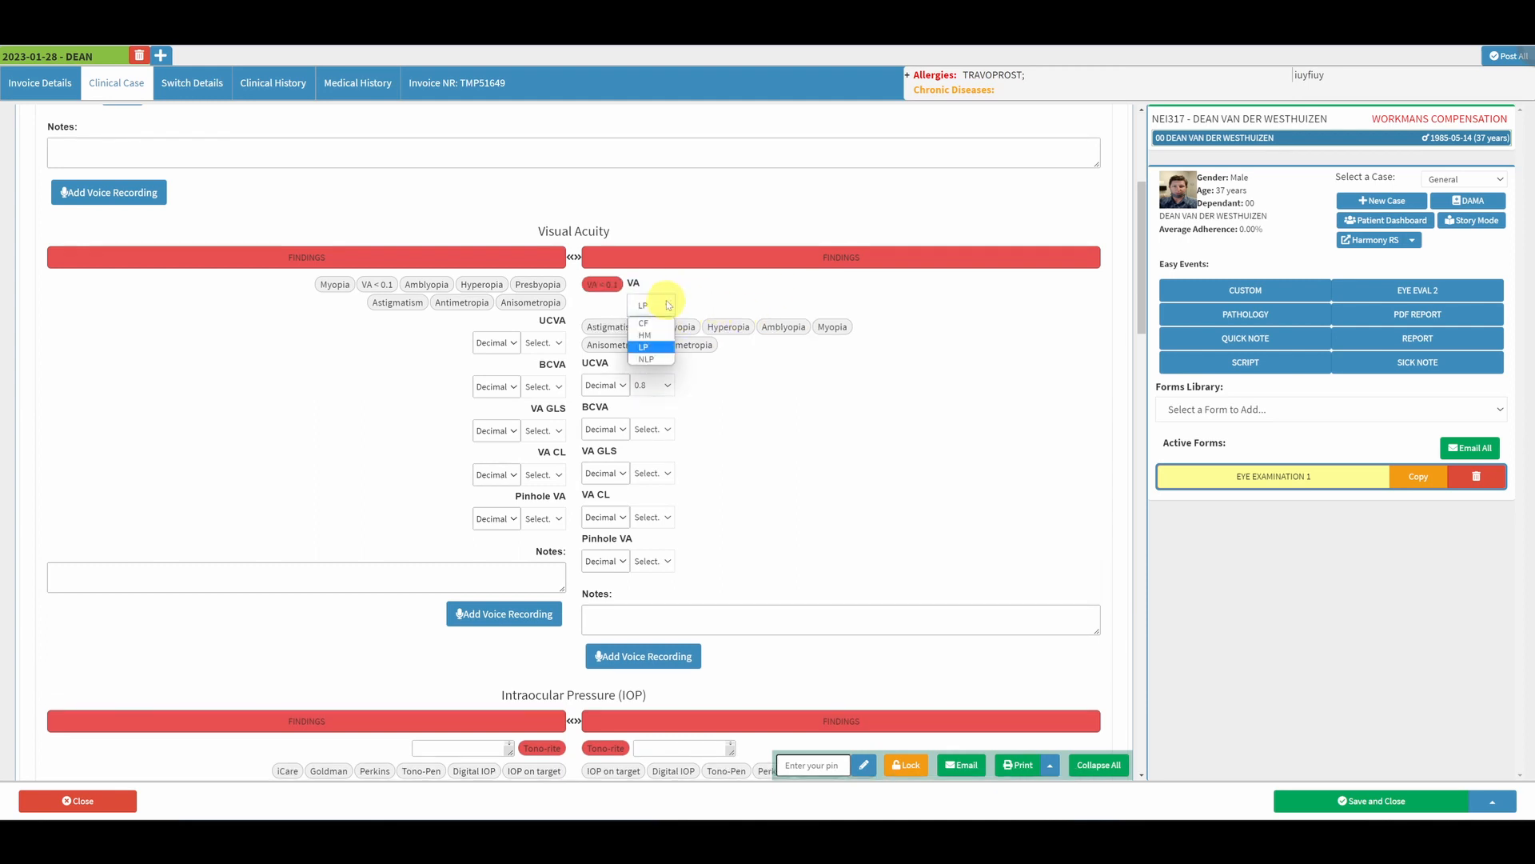
click(654, 348)
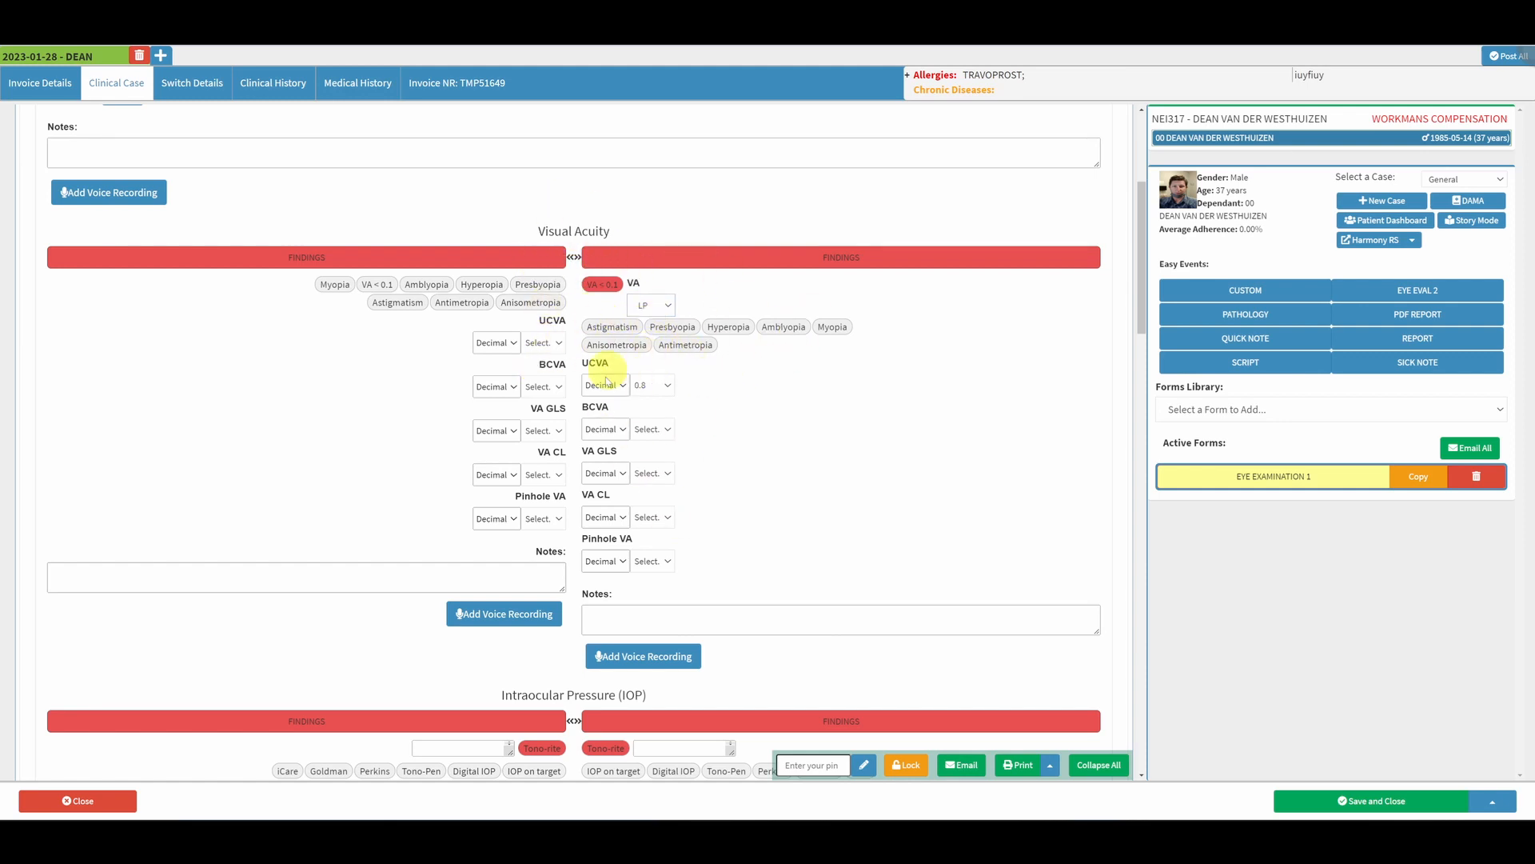
Mark the Complaint in Eye Vitals as normal and collapse the section
scroll(587, 416, up, 2)
click(560, 202)
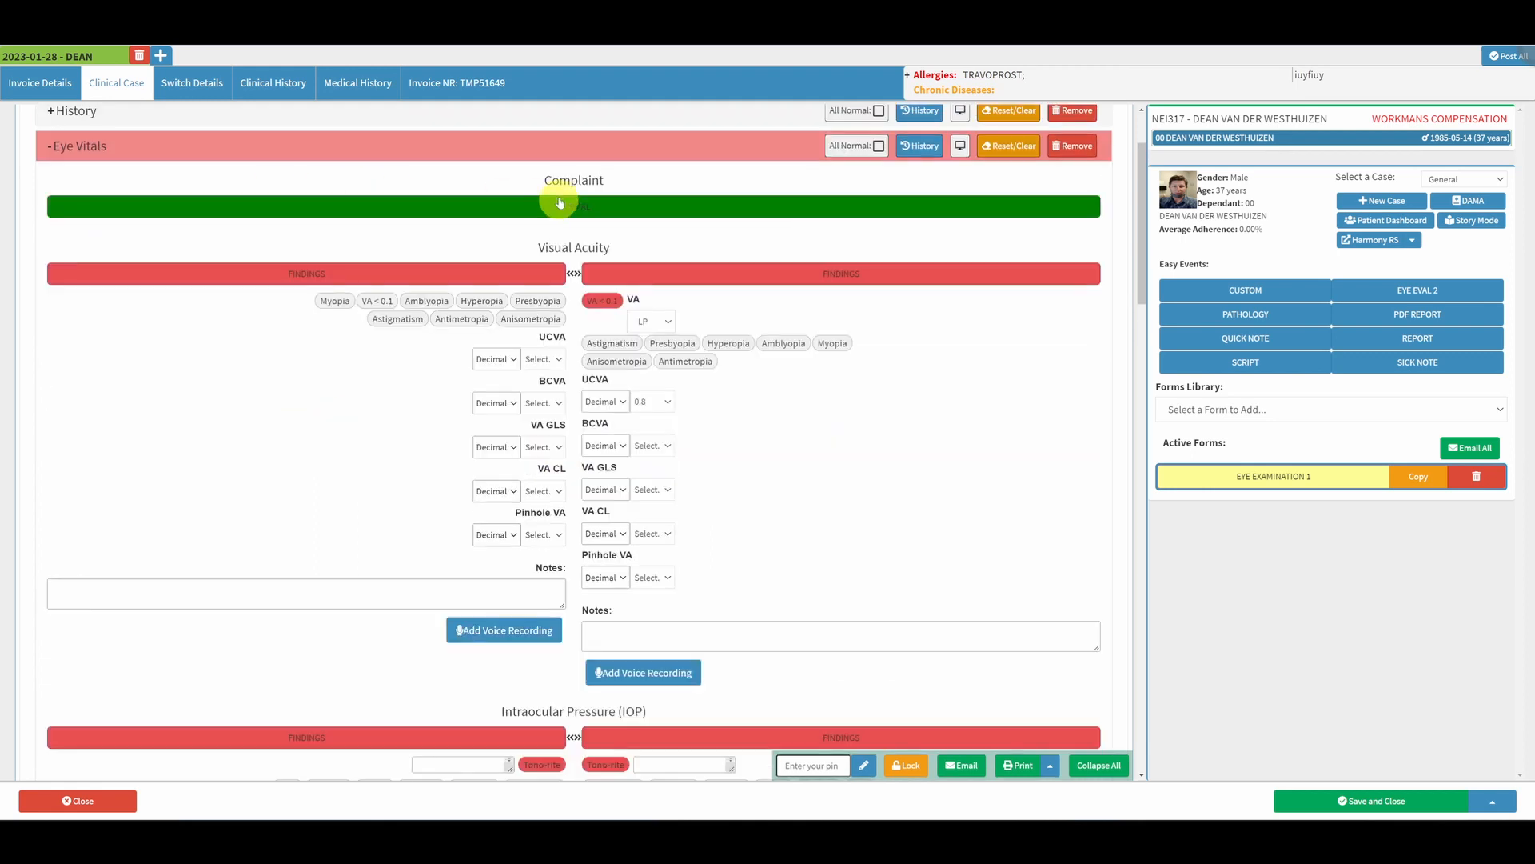
click(535, 152)
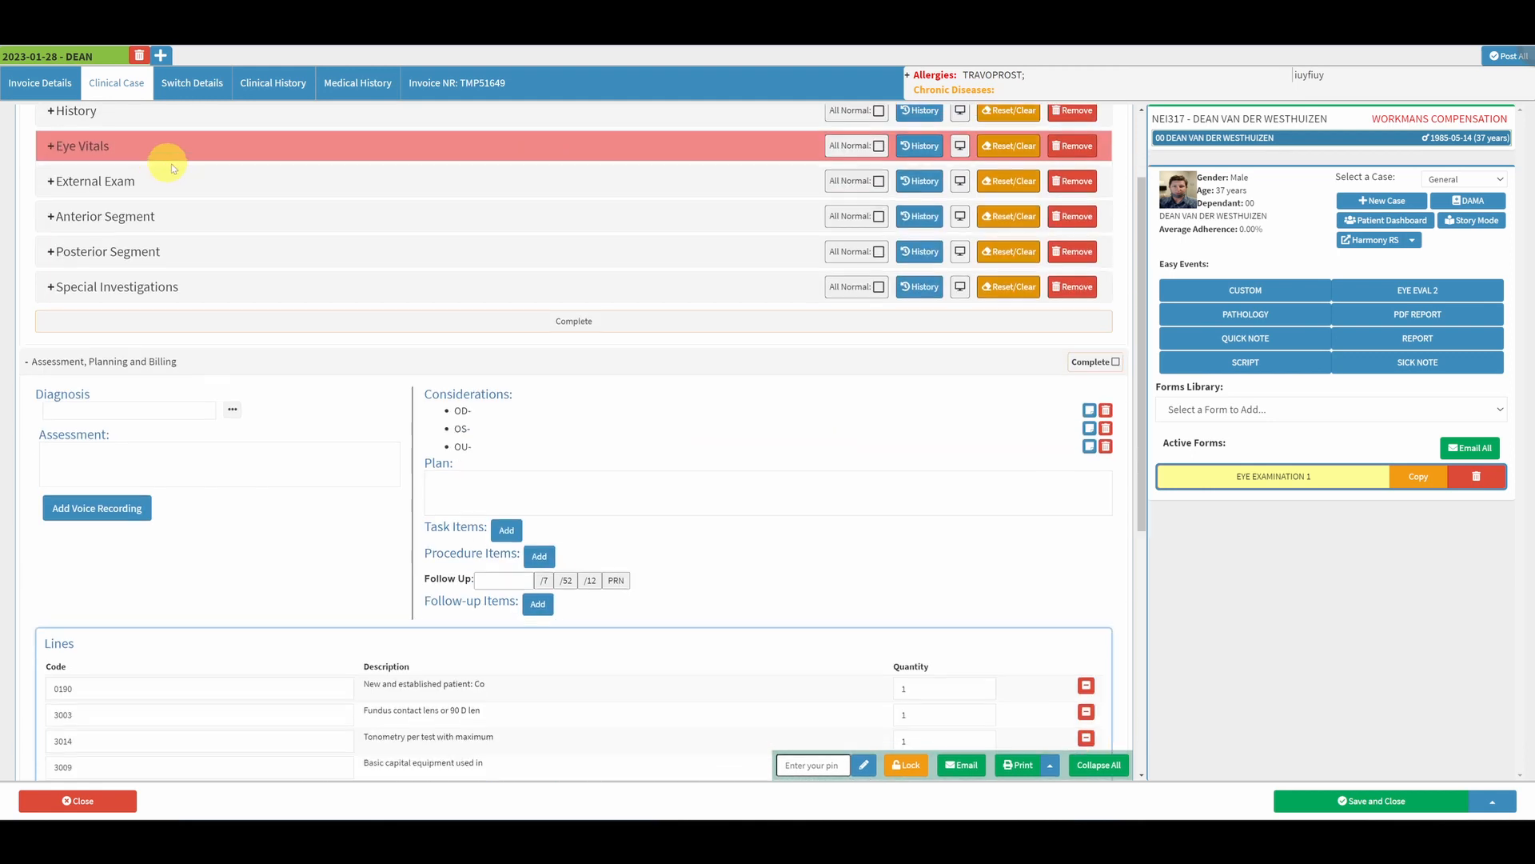
Close the clinical case without saving and expand Workflow Event Templates in the entity settings
click(78, 800)
click(642, 229)
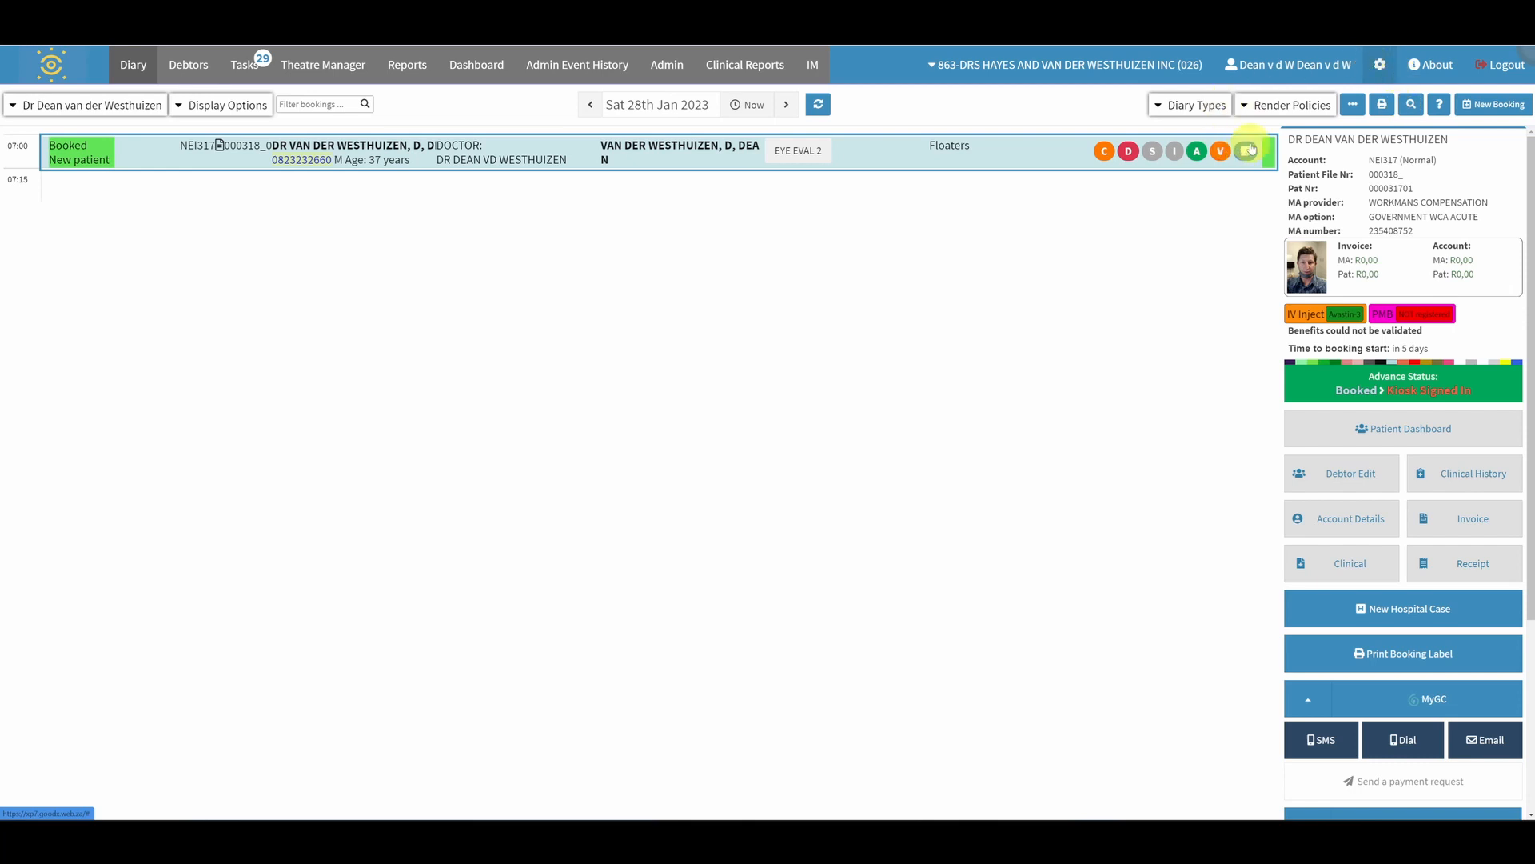
click(1380, 64)
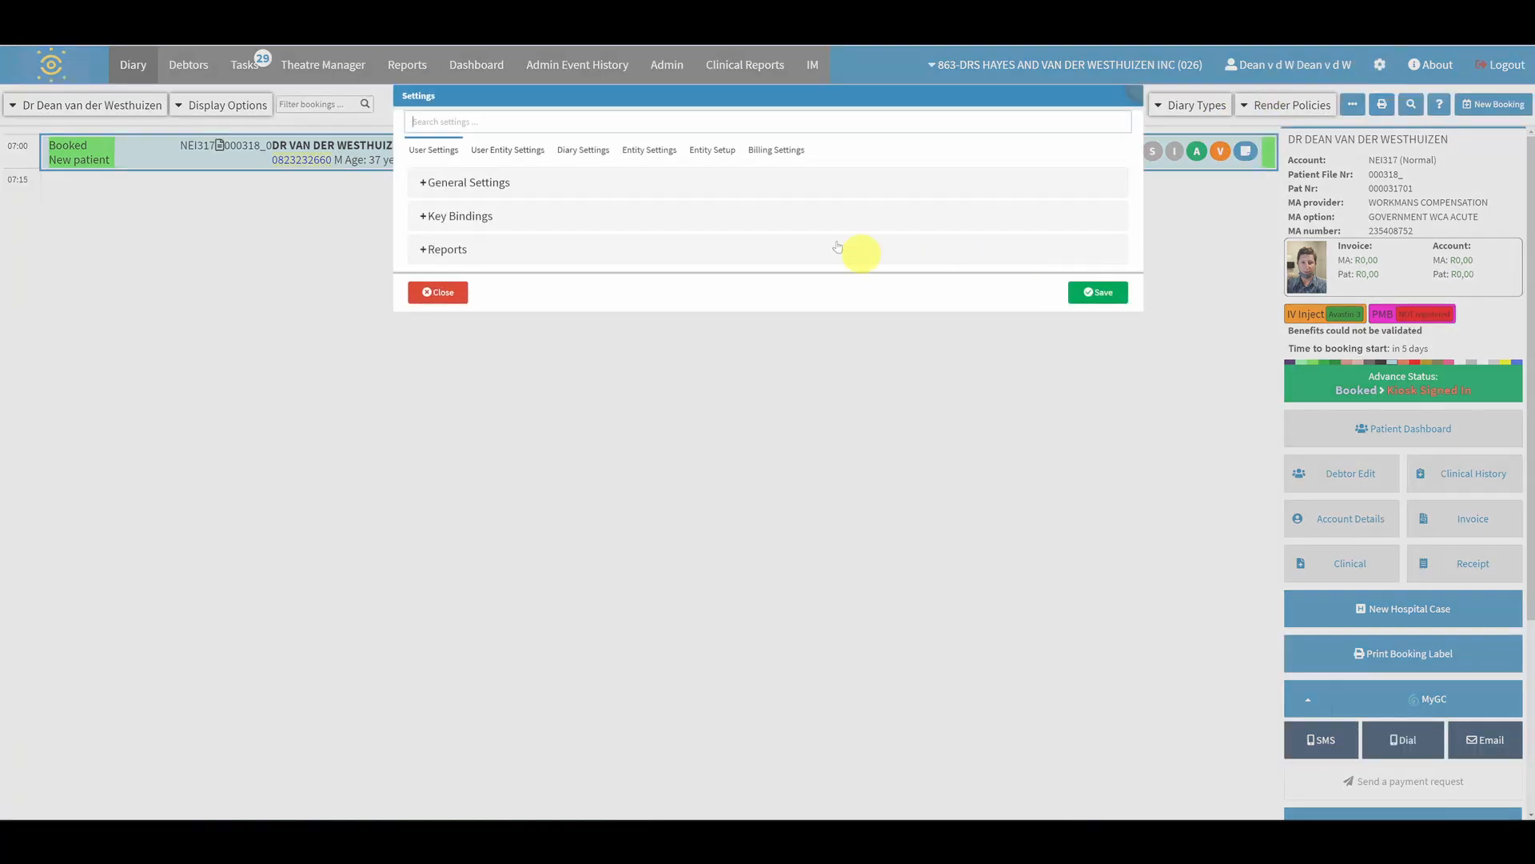
click(638, 151)
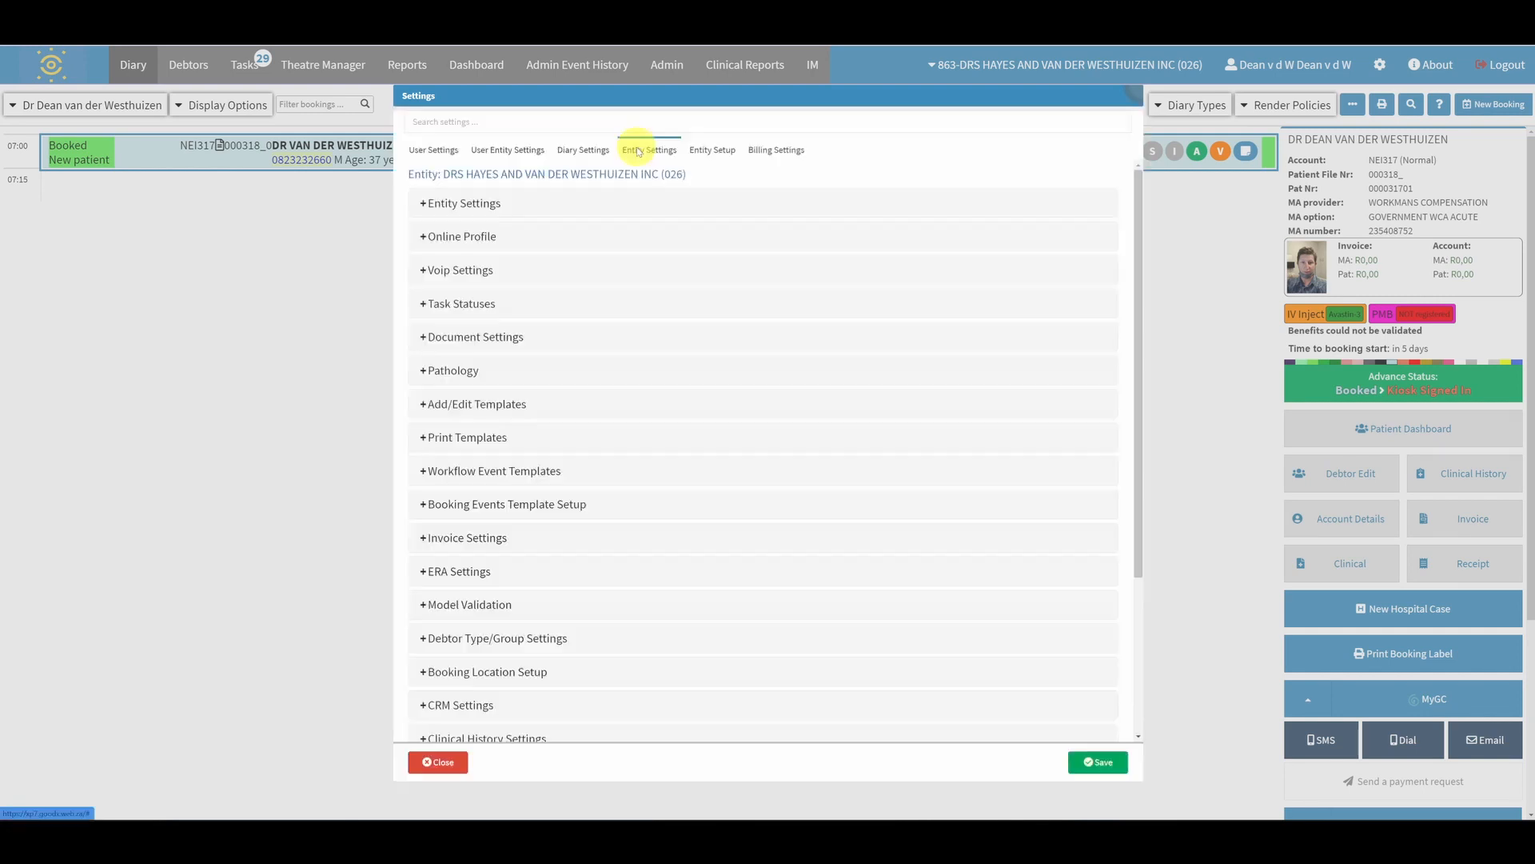
click(456, 473)
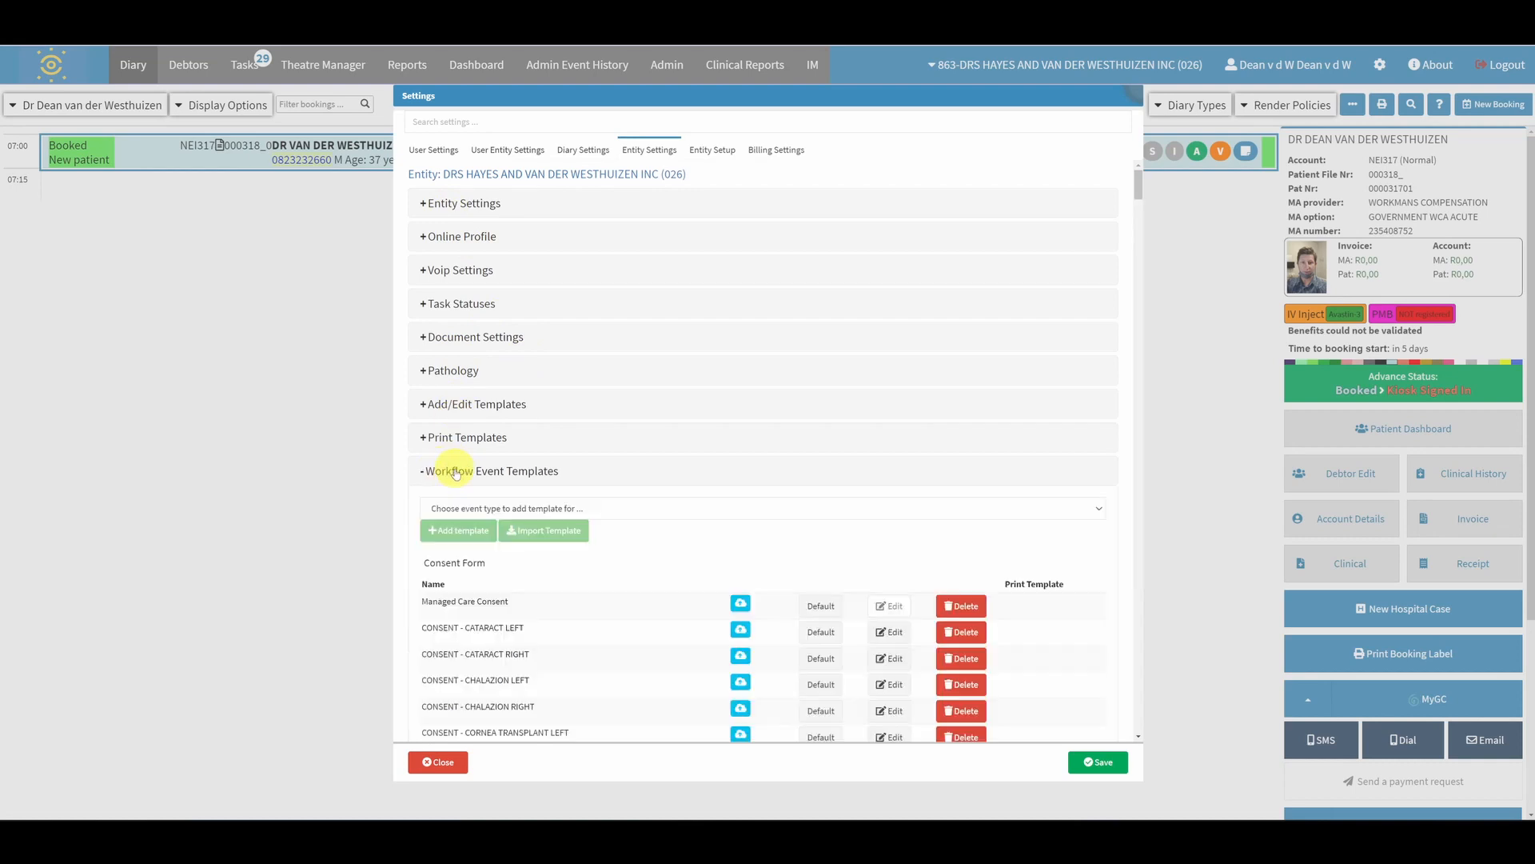
Open the default EYE EXAMINATION 1 template in the EYE EVAL 2 group for editing
scroll(694, 430, down, 2)
scroll(703, 411, down, 10)
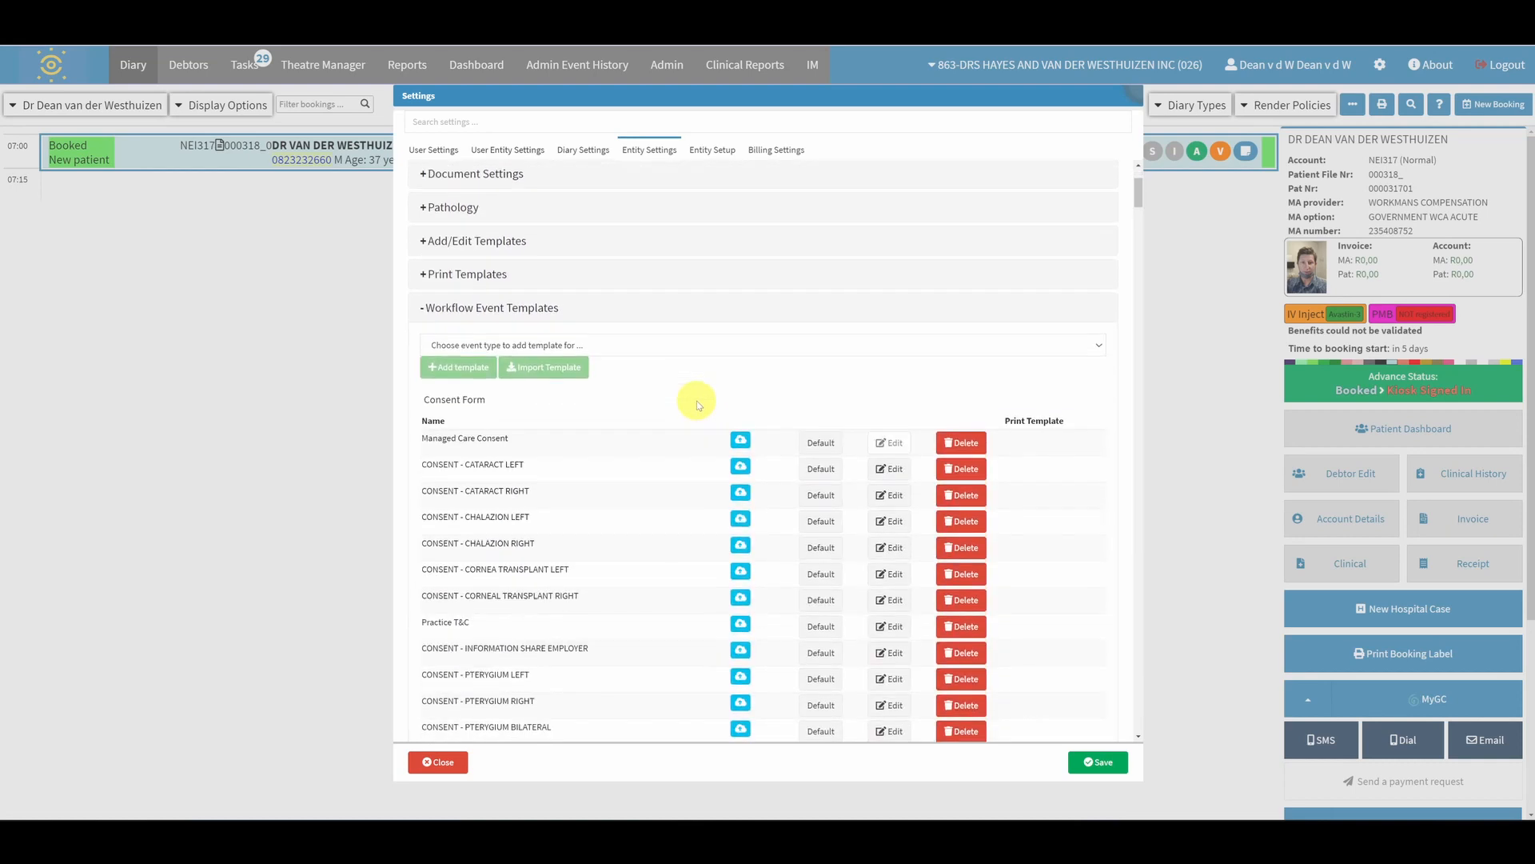
scroll(568, 364, down, 10)
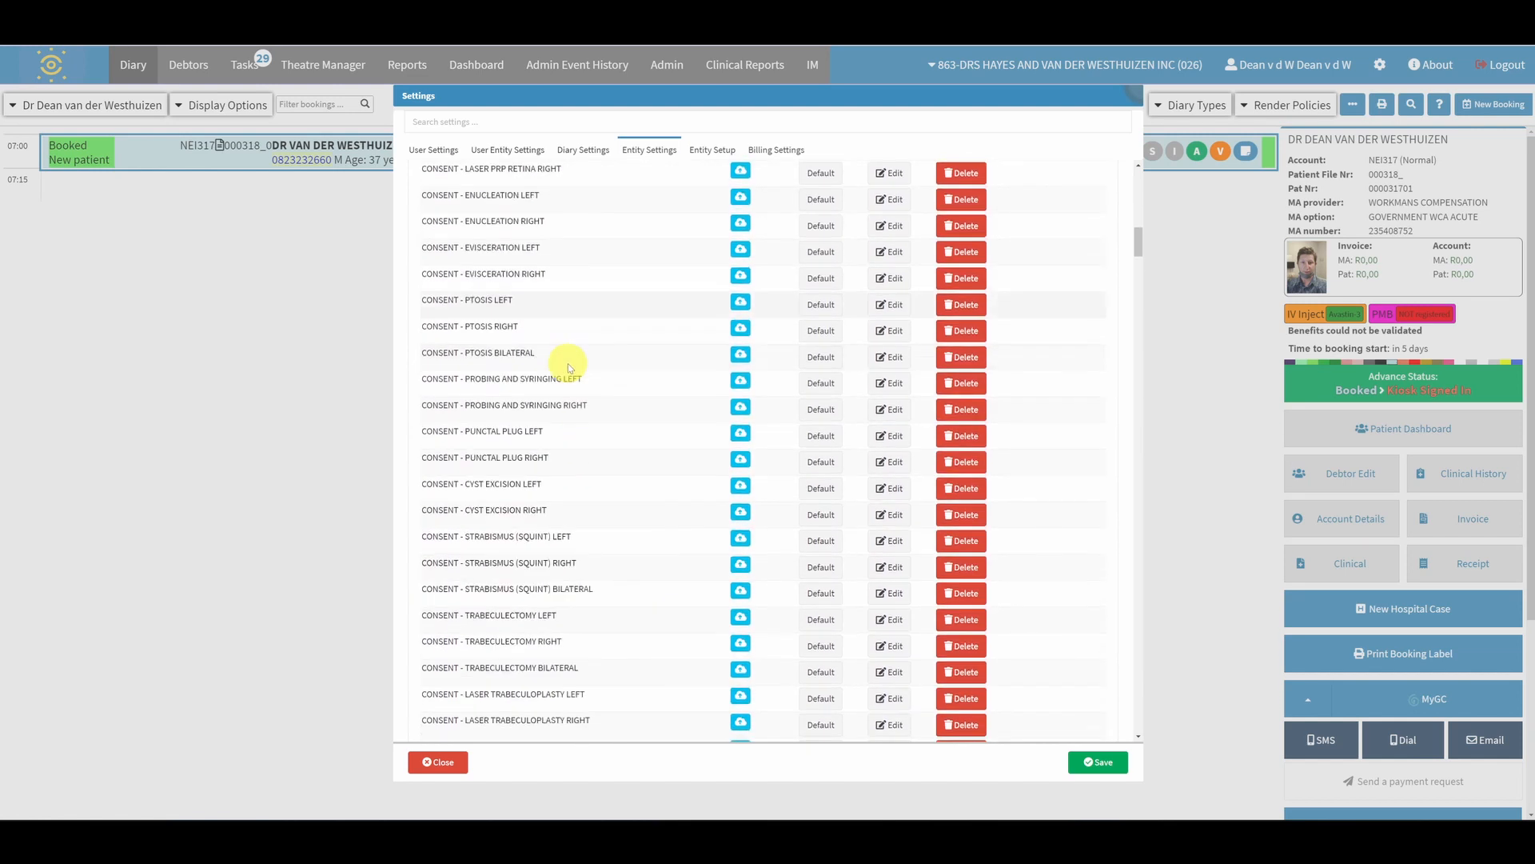
scroll(581, 395, down, 10)
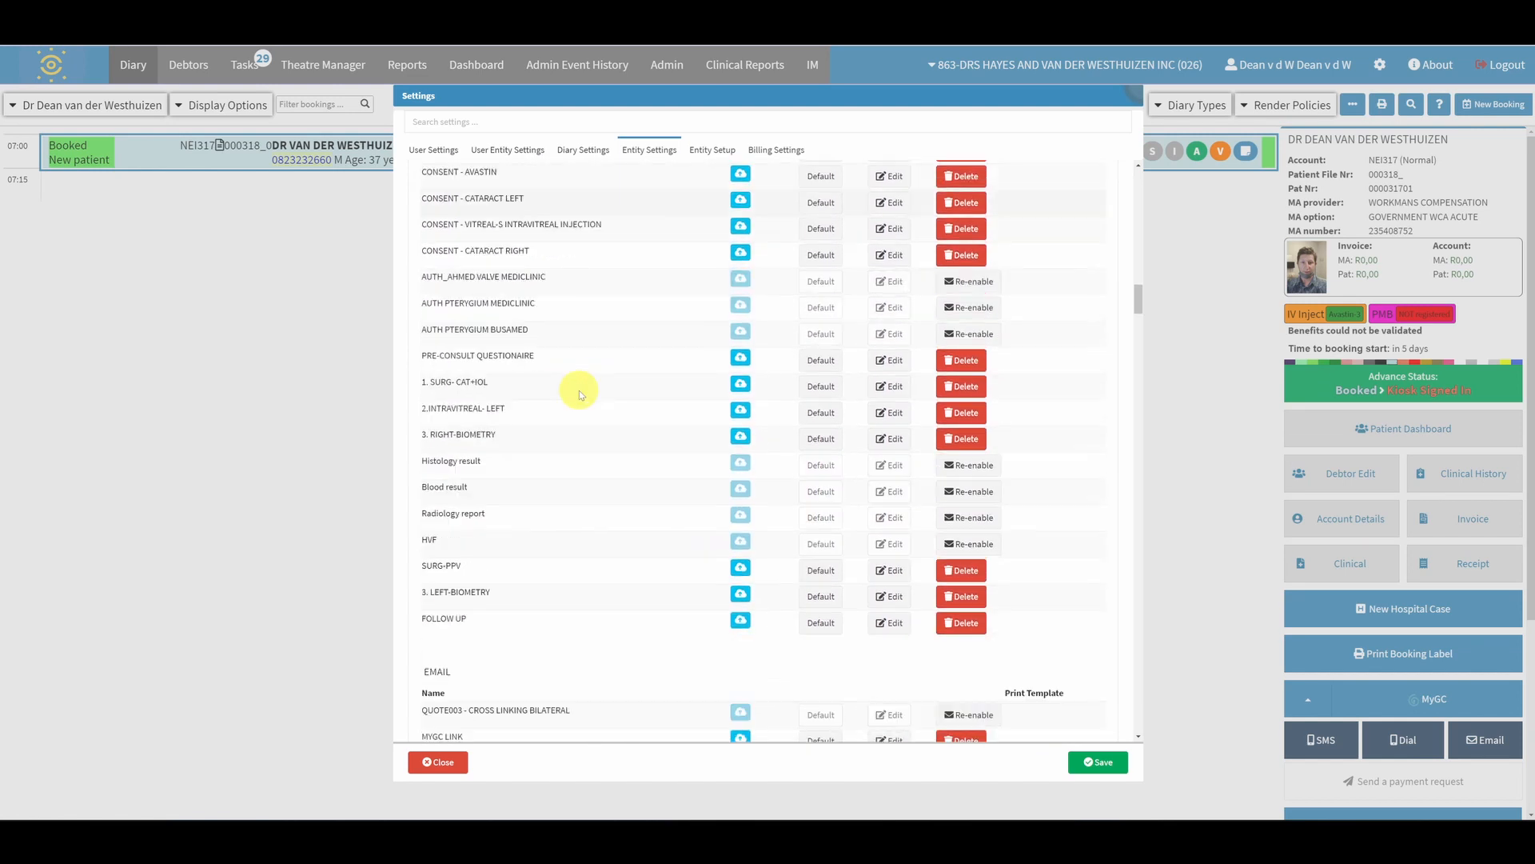
scroll(581, 395, down, 10)
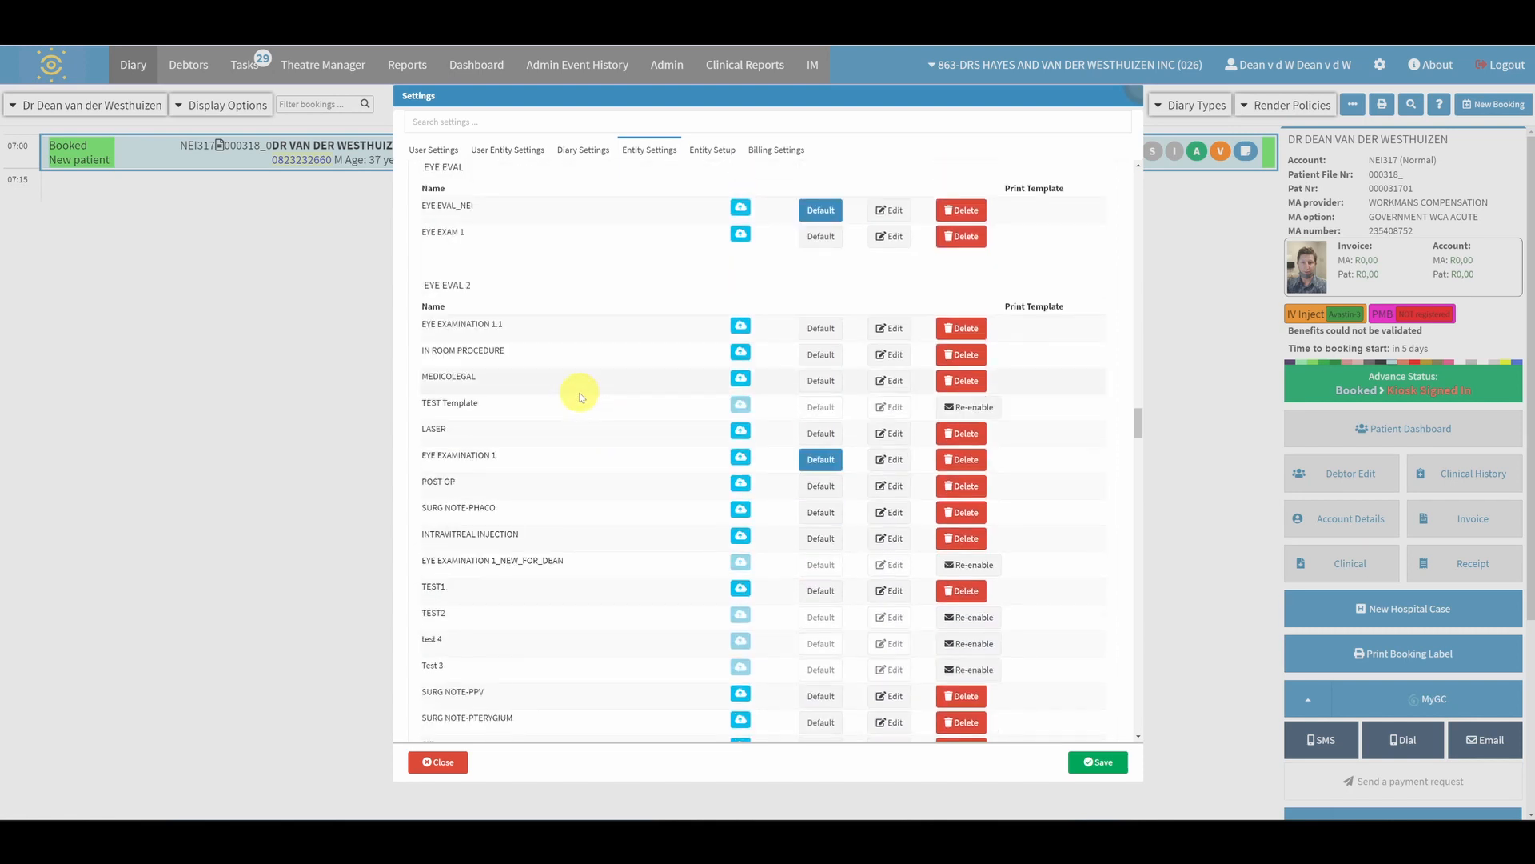
scroll(568, 336, up, 2)
scroll(490, 520, down, 2)
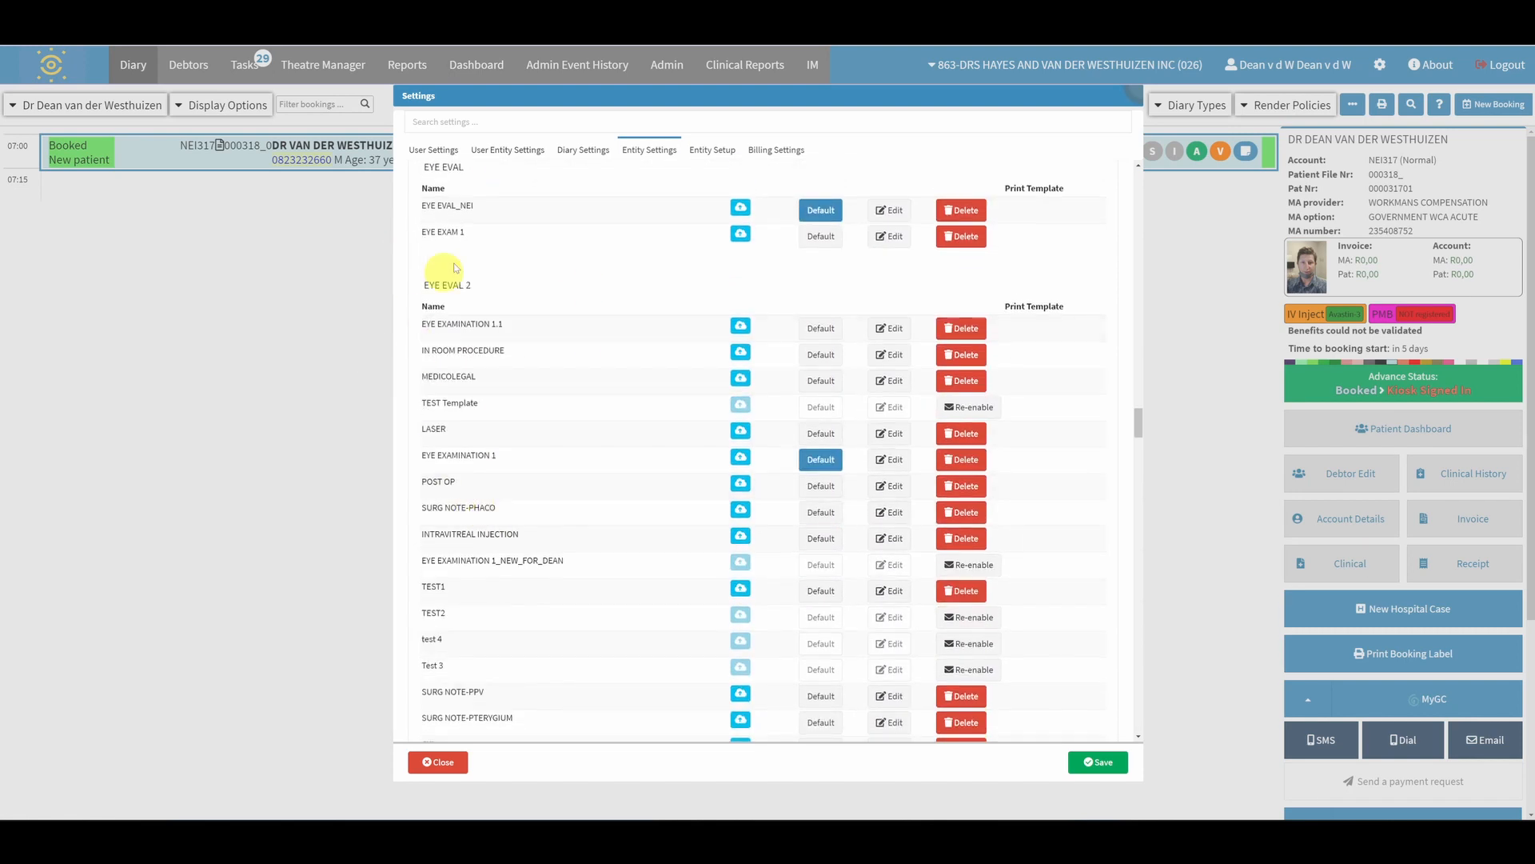
scroll(524, 430, down, 3)
scroll(525, 490, up, 3)
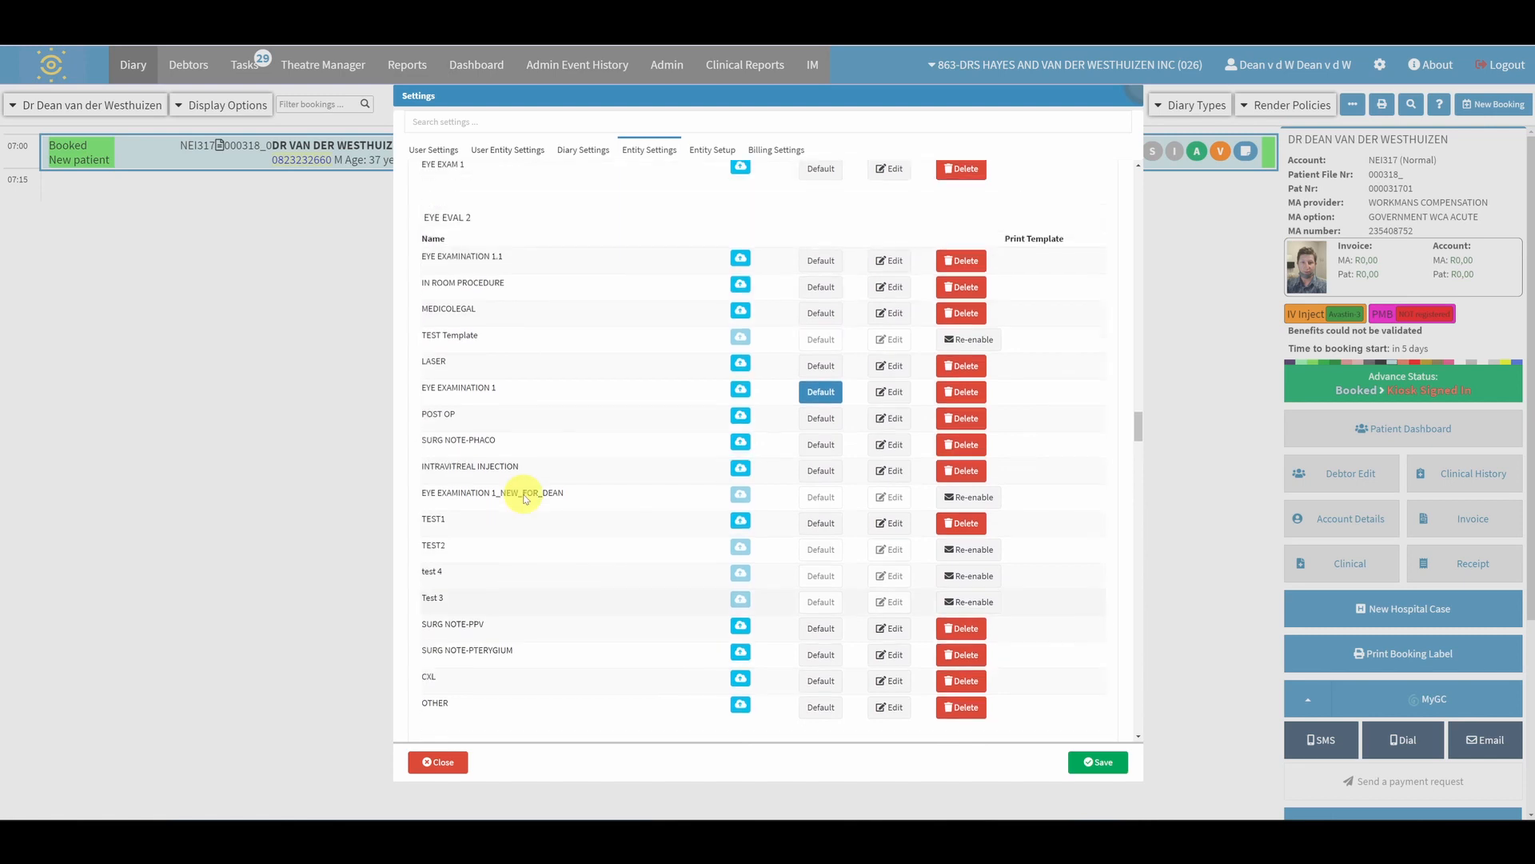
scroll(479, 388, down, 1)
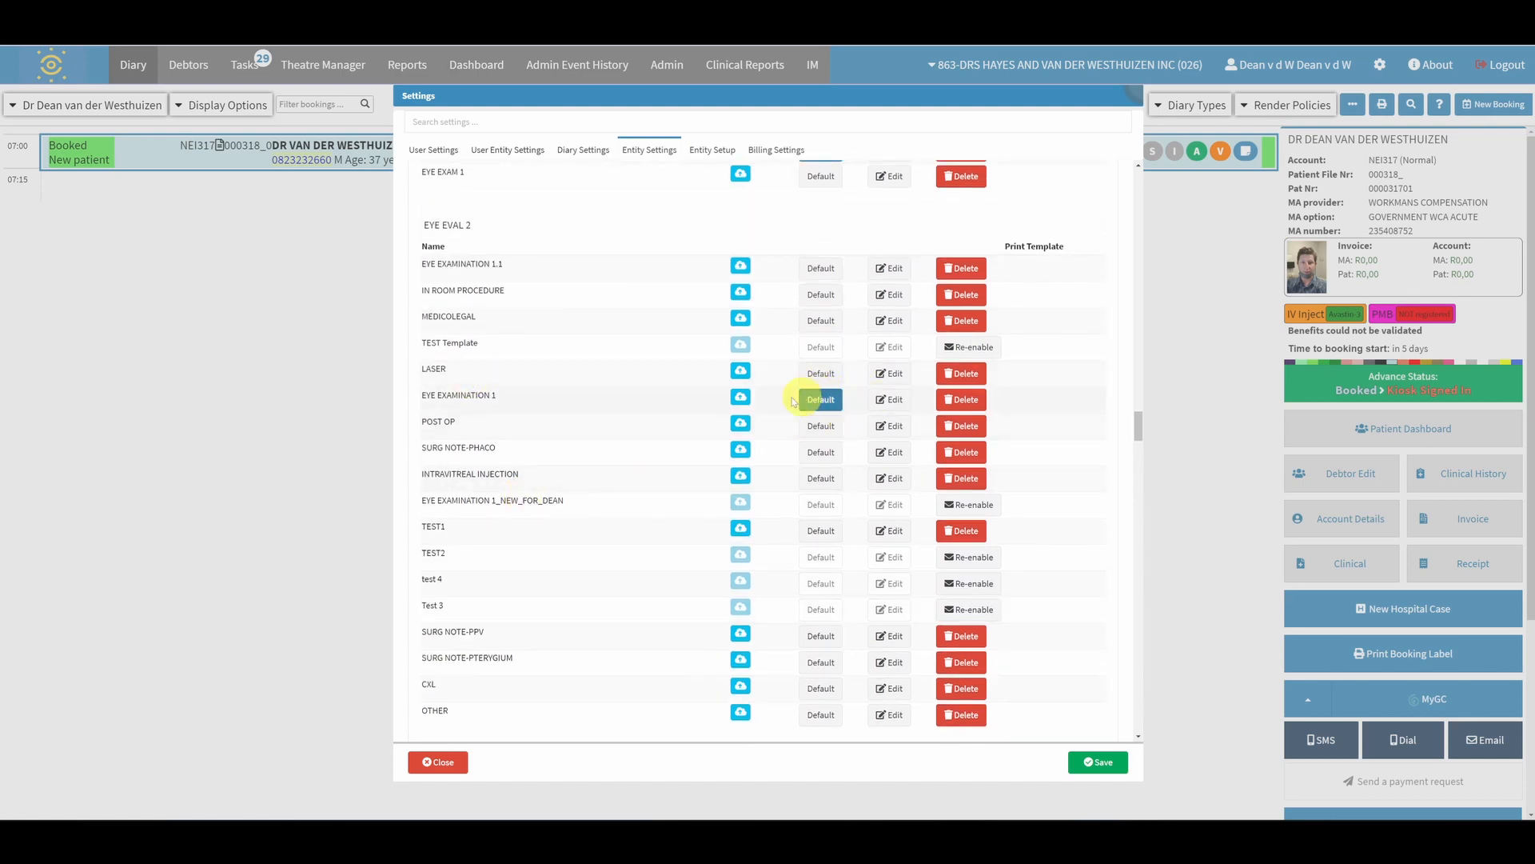
click(888, 399)
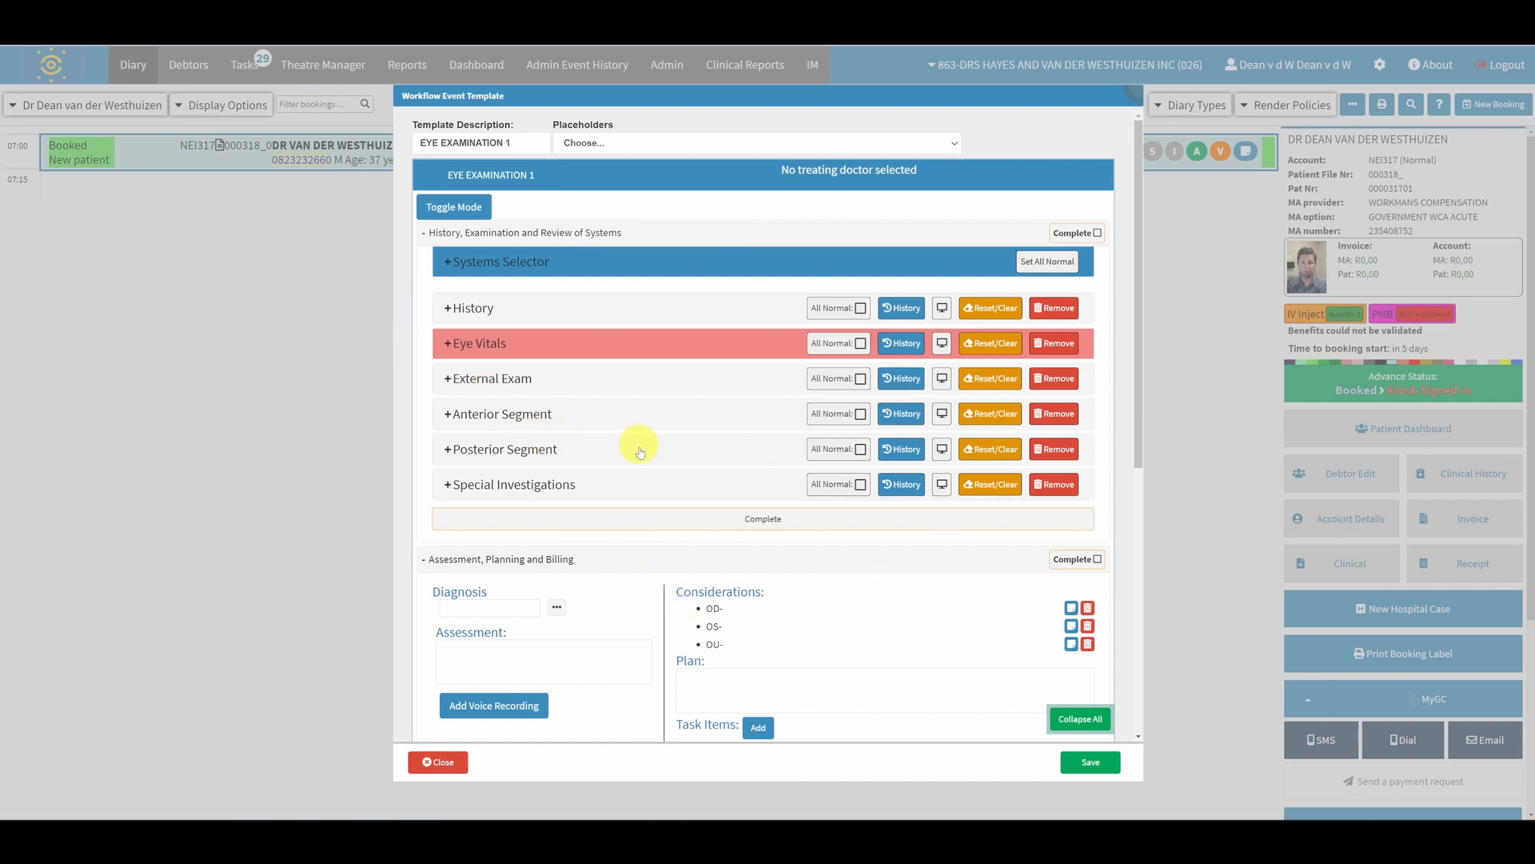
Examine the External Exam section of the EYE EXAMINATION 1 template, leaving it collapsed
scroll(639, 488, down, 1)
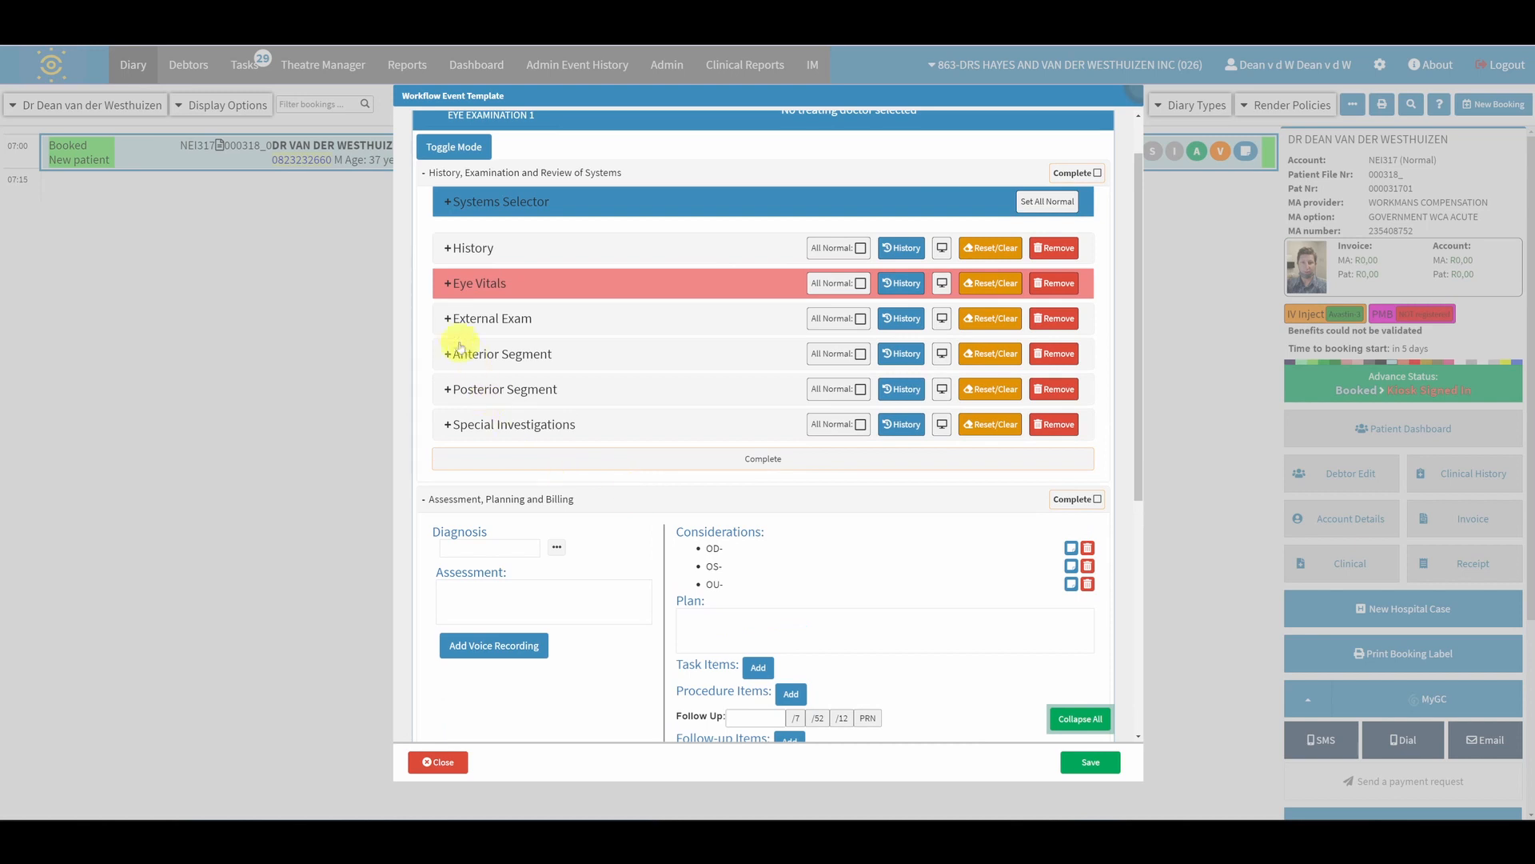
click(448, 318)
click(492, 319)
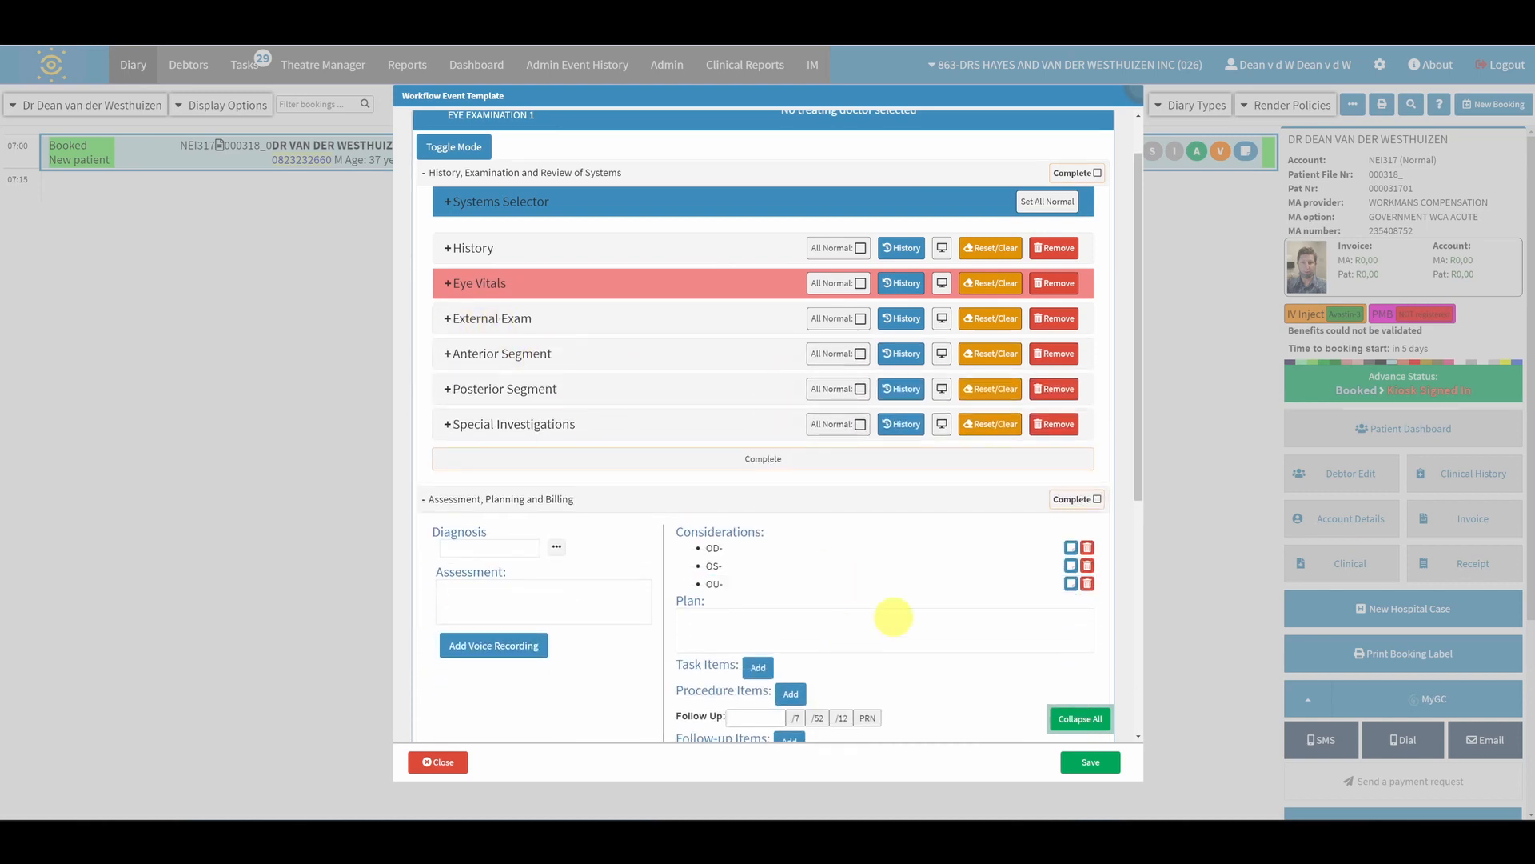
Expand External Exam, mark both Eyelids as having findings and select BCC for the first eye
scroll(920, 356, up, 1)
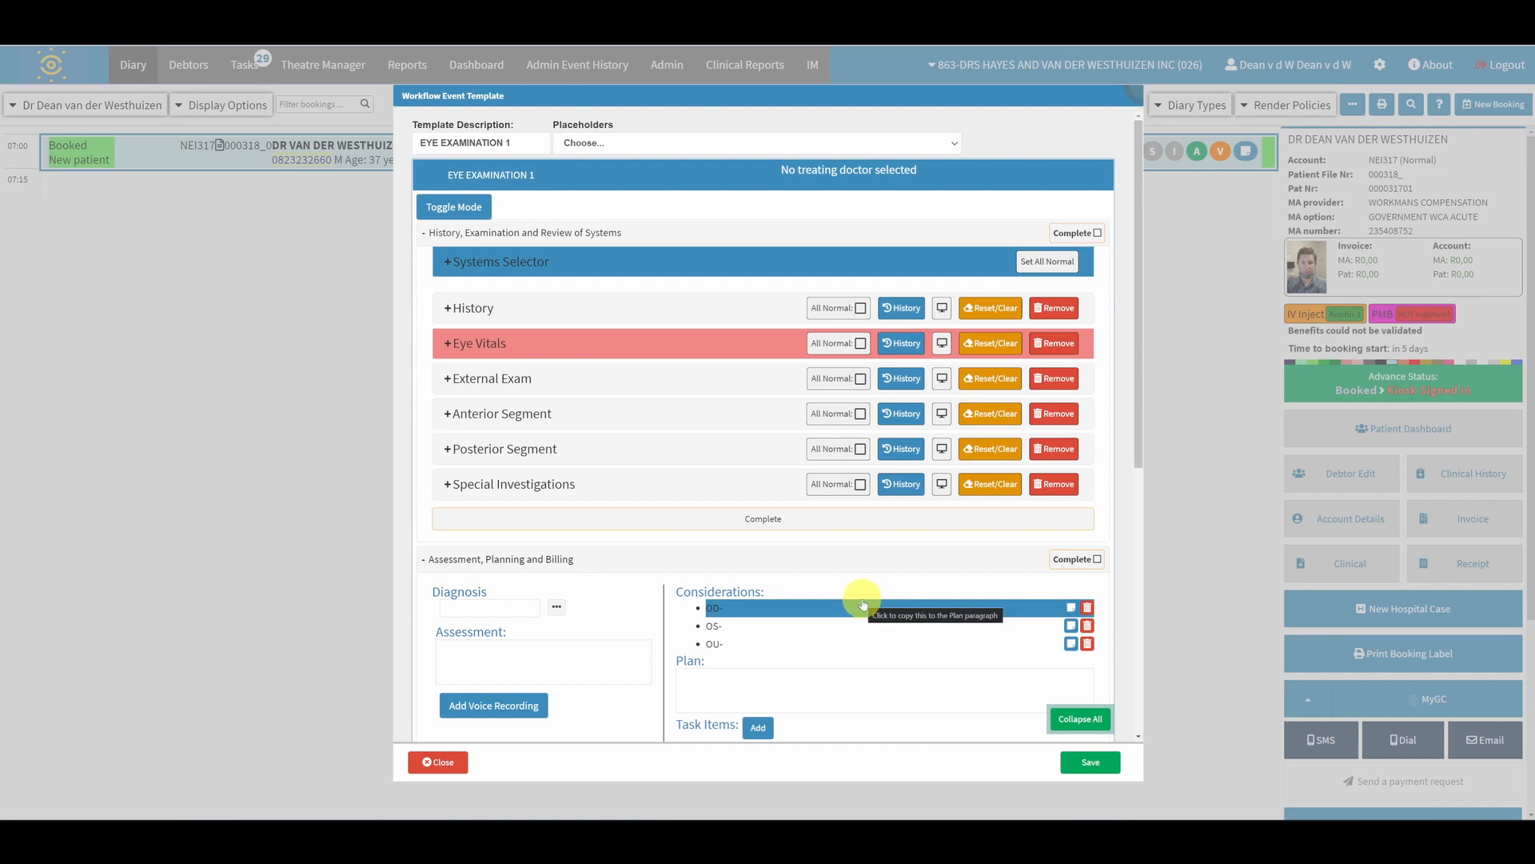
click(480, 399)
click(755, 439)
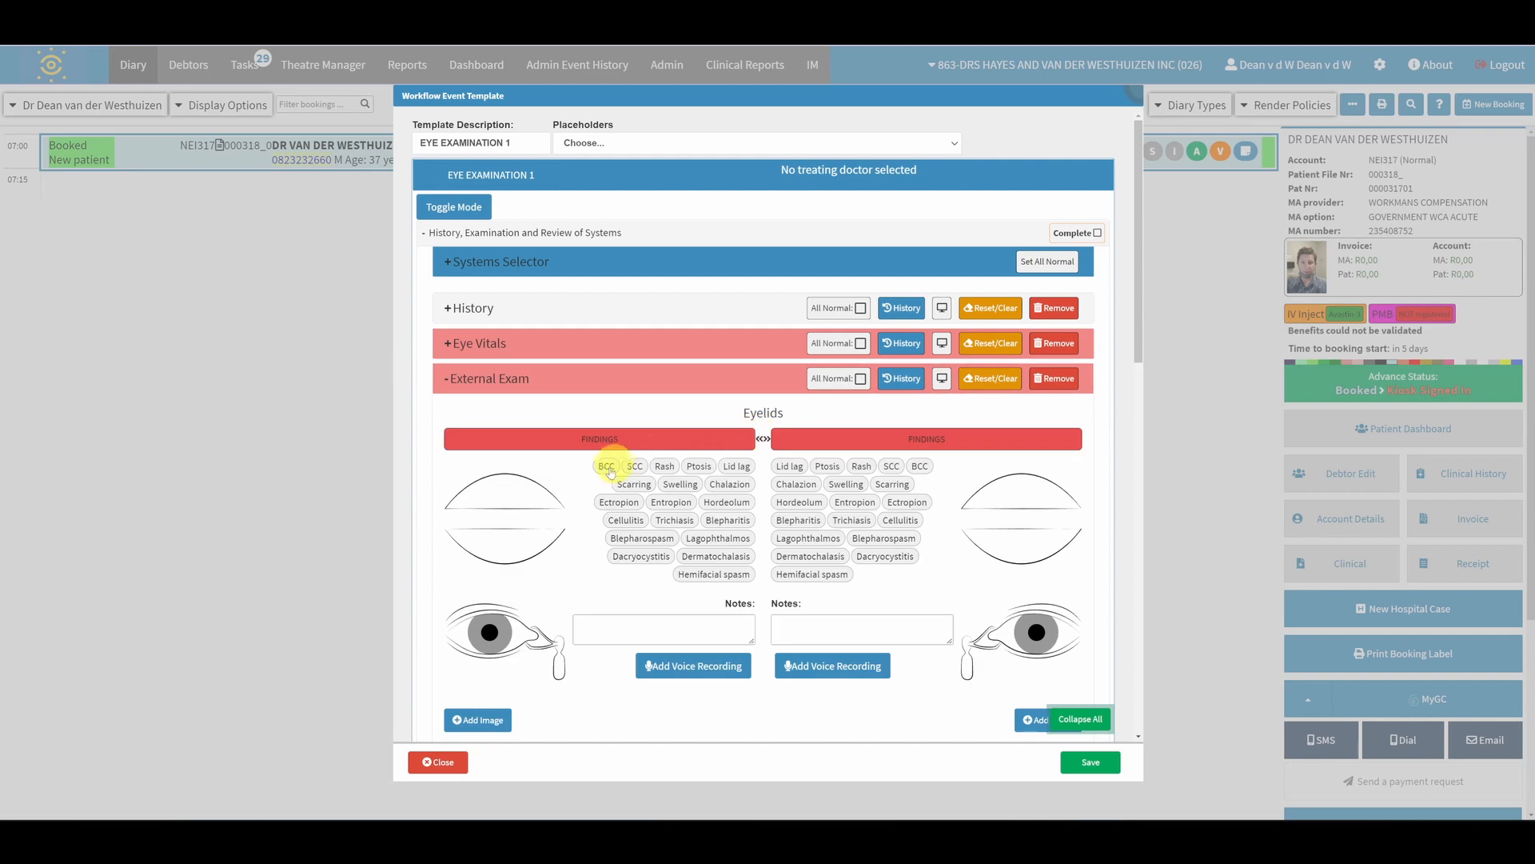
click(603, 464)
scroll(758, 520, down, 3)
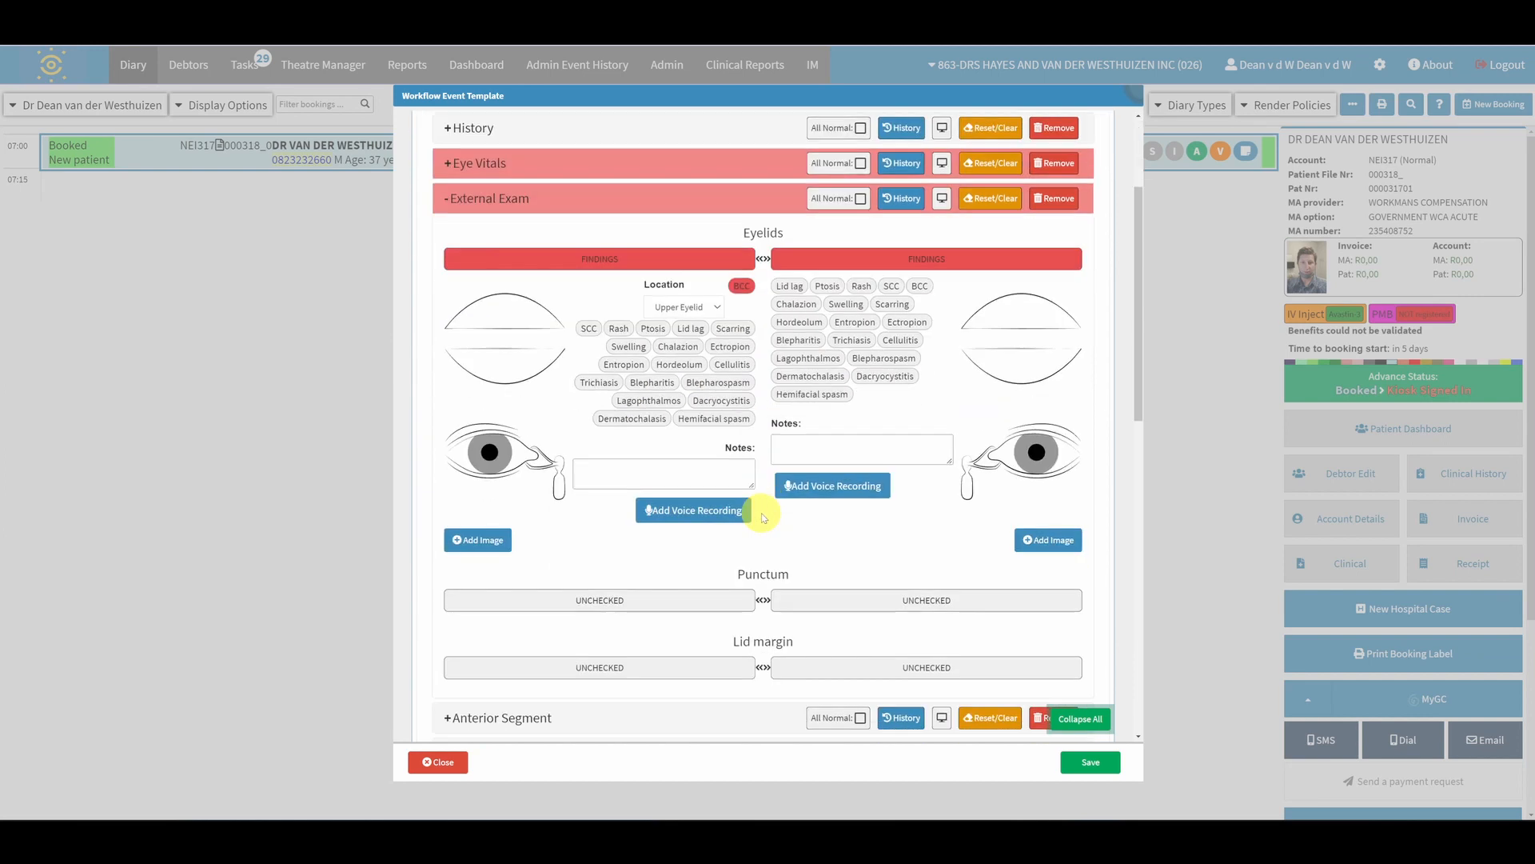
scroll(768, 560, down, 1)
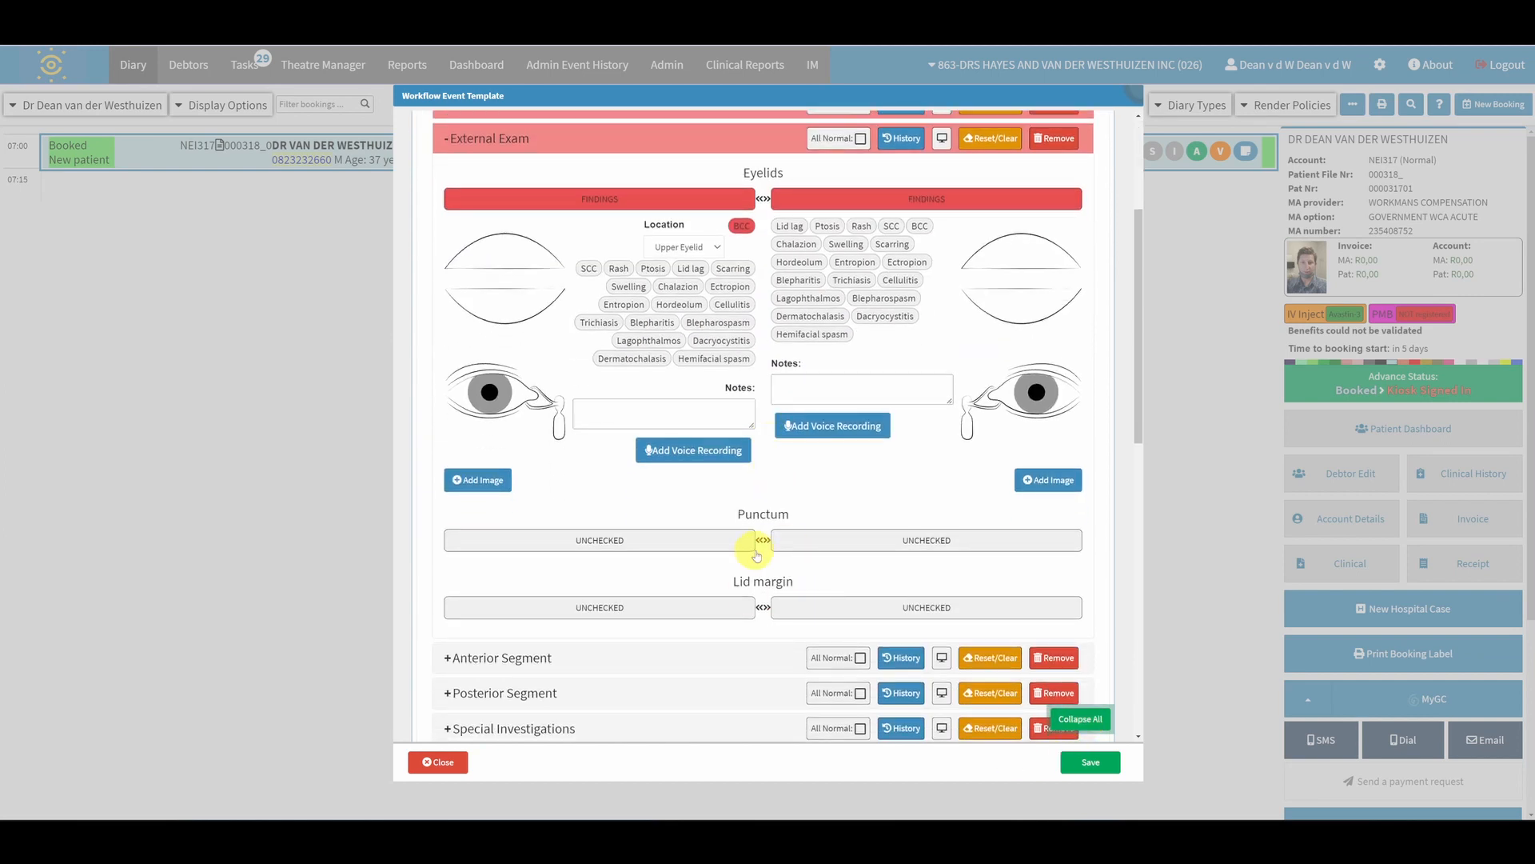
scroll(755, 548, up, 2)
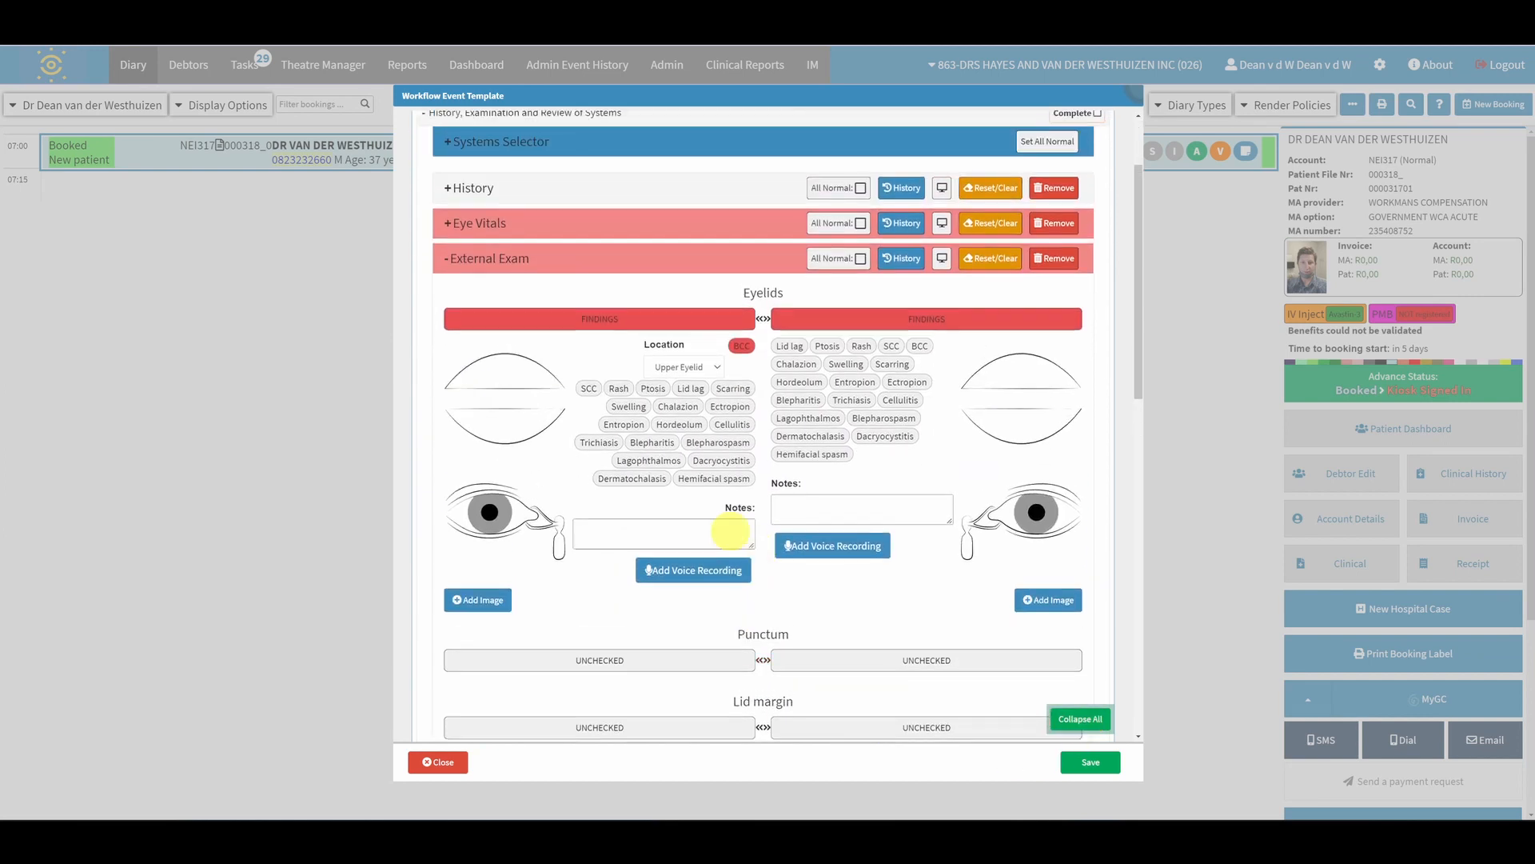
Deselect the BCC finding and reset both Eyelids to unchecked, leaving External Exam collapsed
click(742, 346)
click(764, 319)
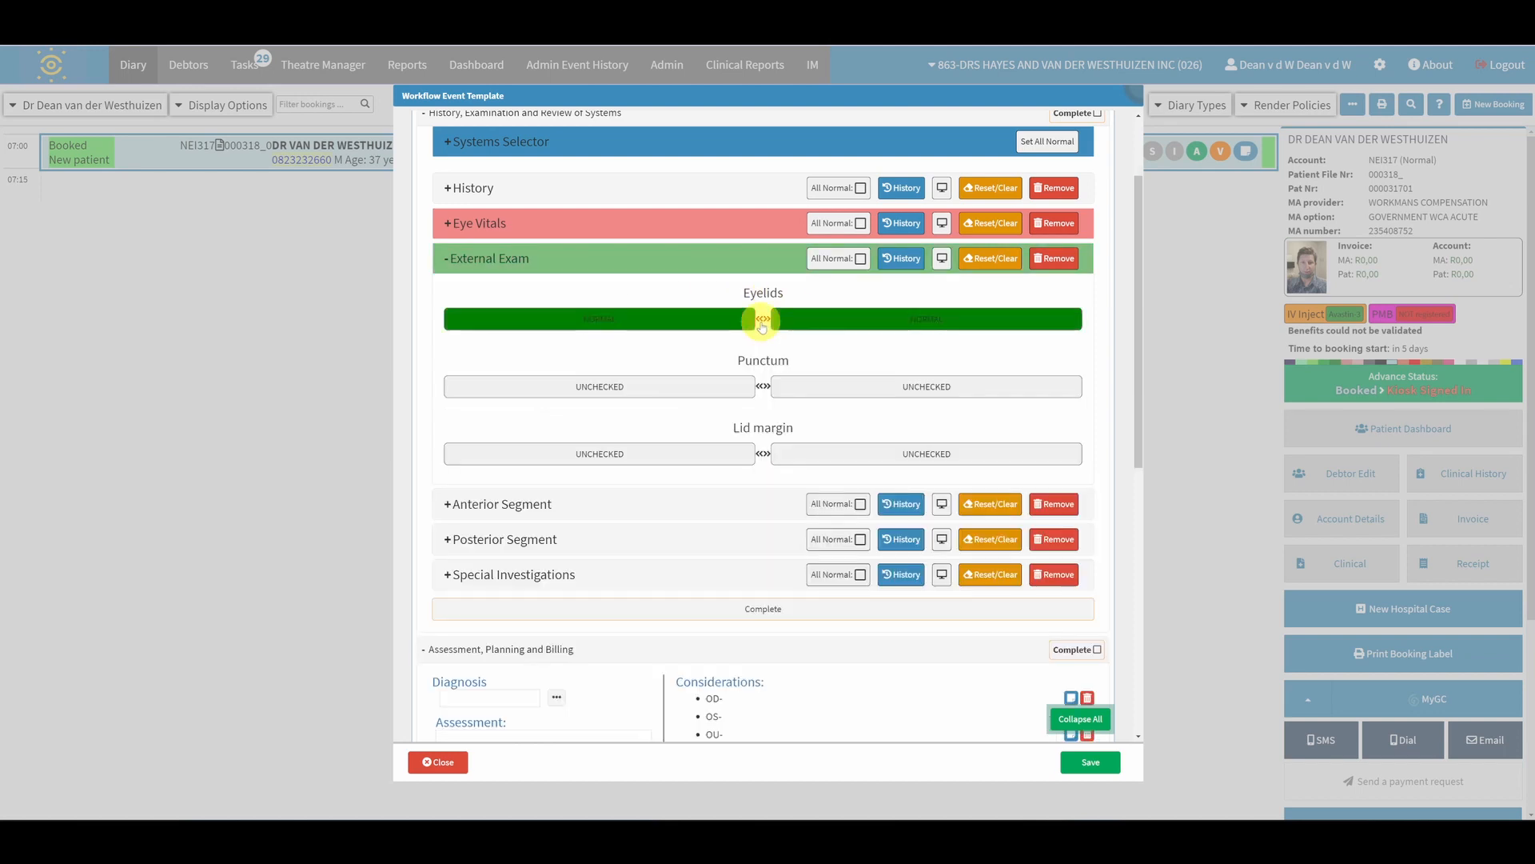
click(764, 319)
click(643, 273)
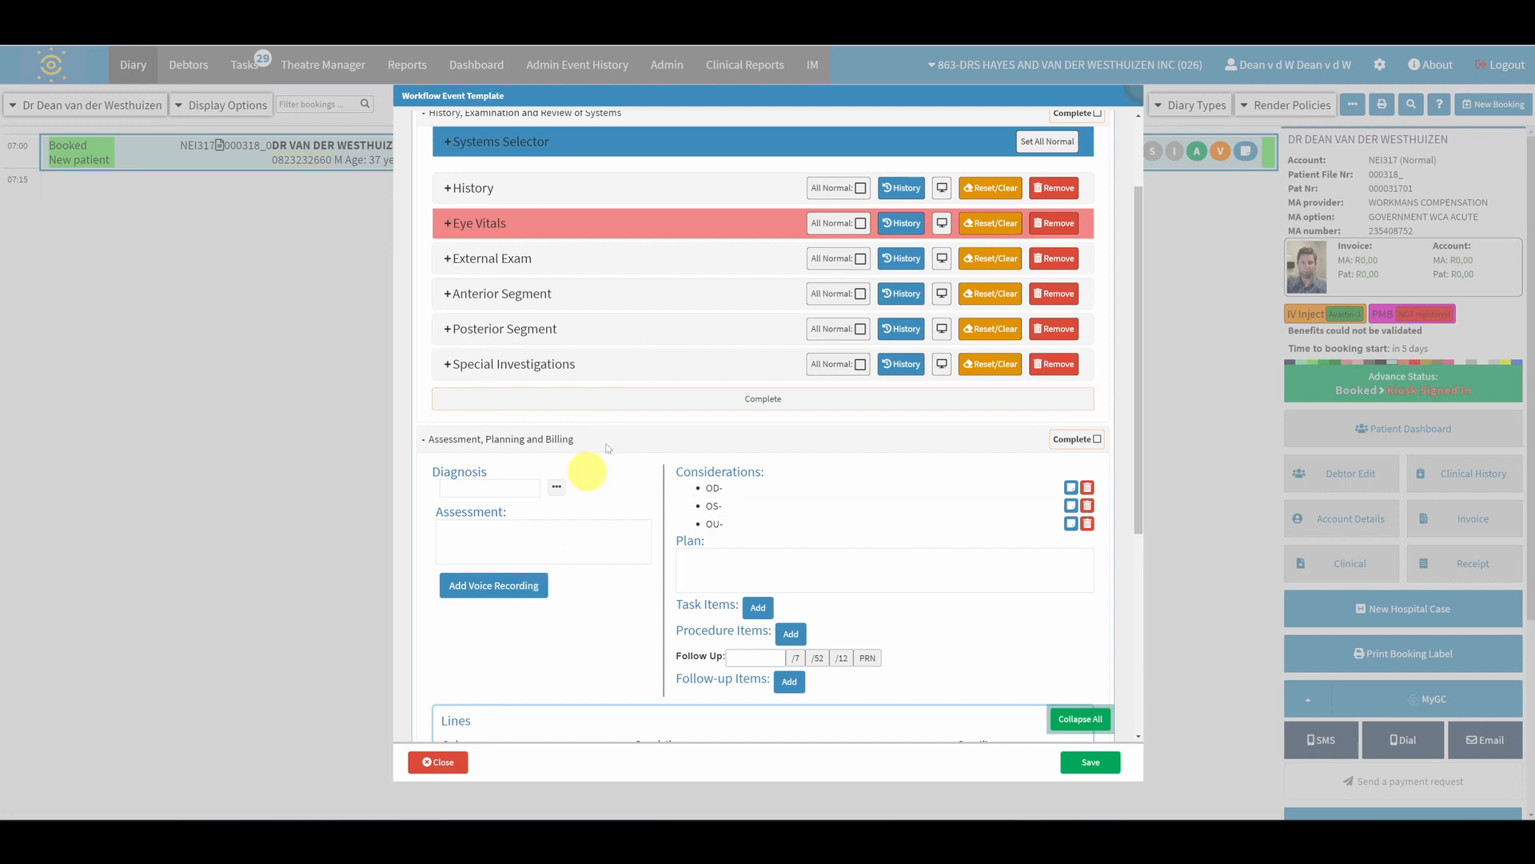
Examine the template's full systems list in edit mode and the matching Systems Selector in the form view
scroll(711, 577, up, 3)
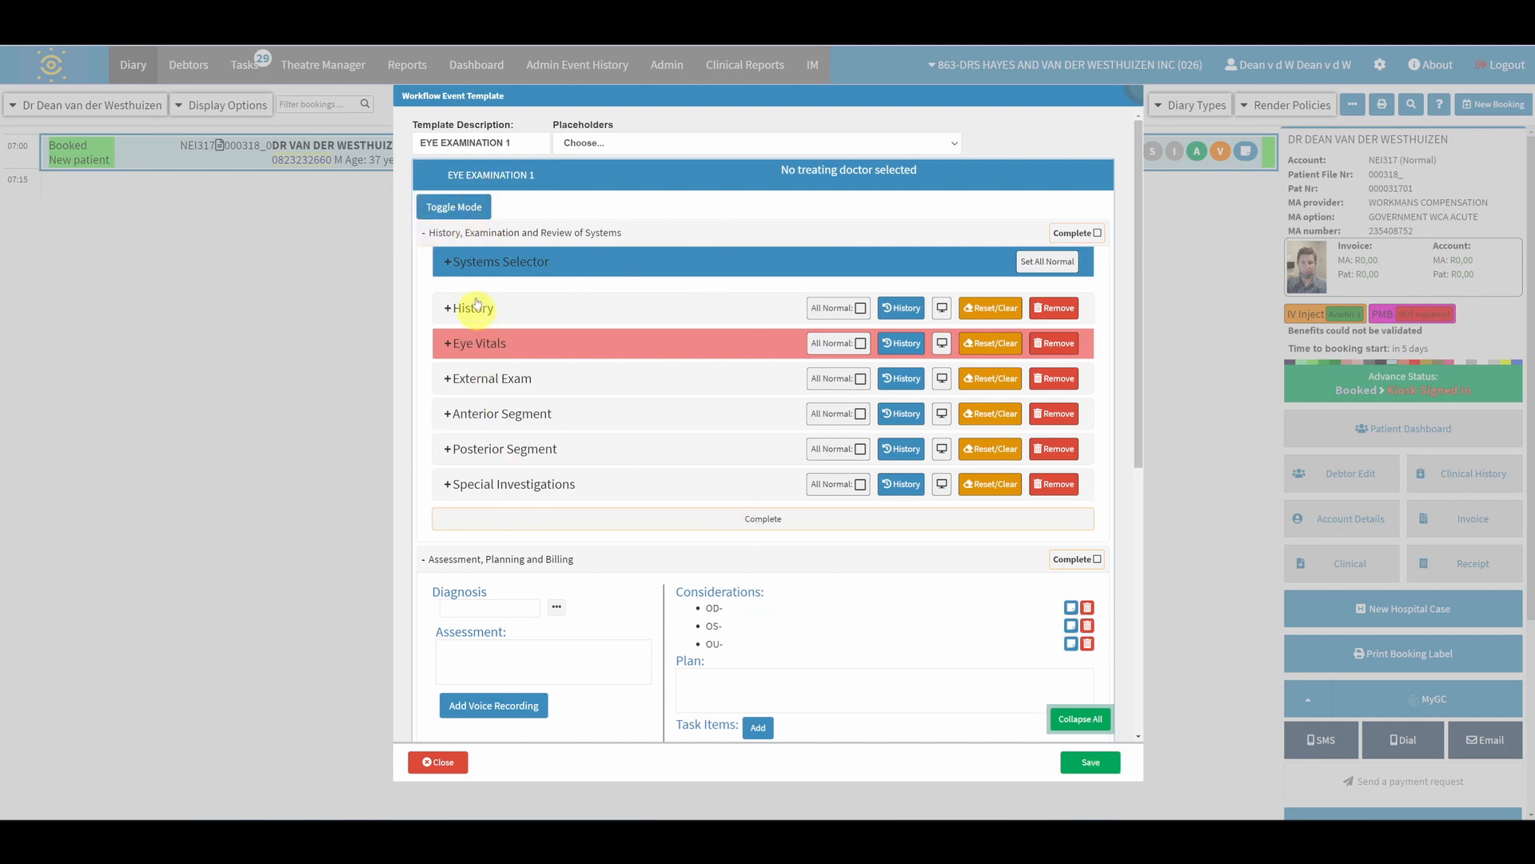
click(453, 207)
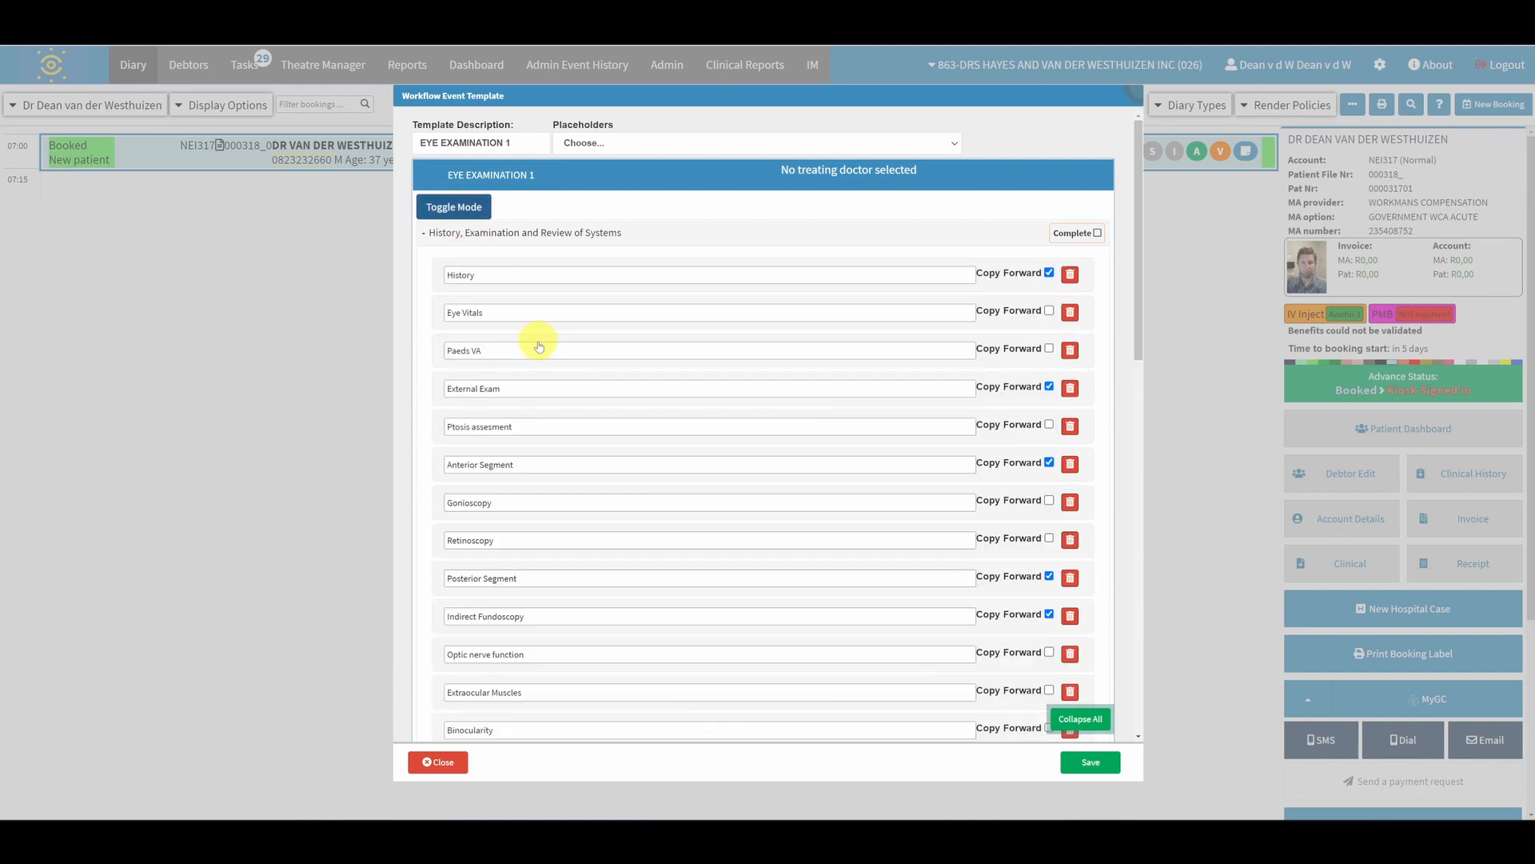
scroll(607, 328, down, 5)
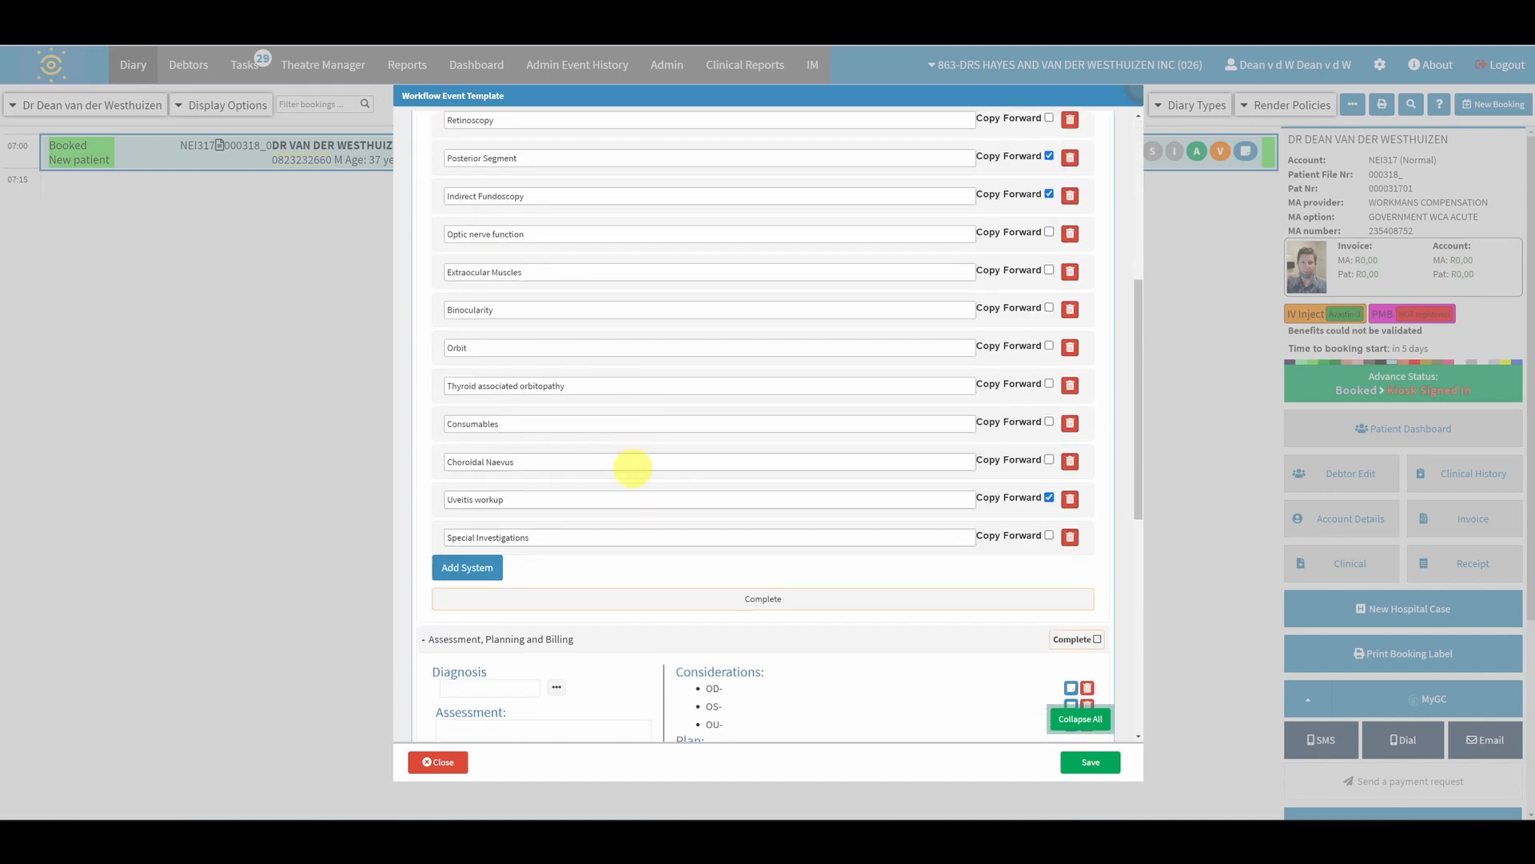
scroll(627, 470, up, 4)
scroll(482, 180, up, 2)
click(480, 207)
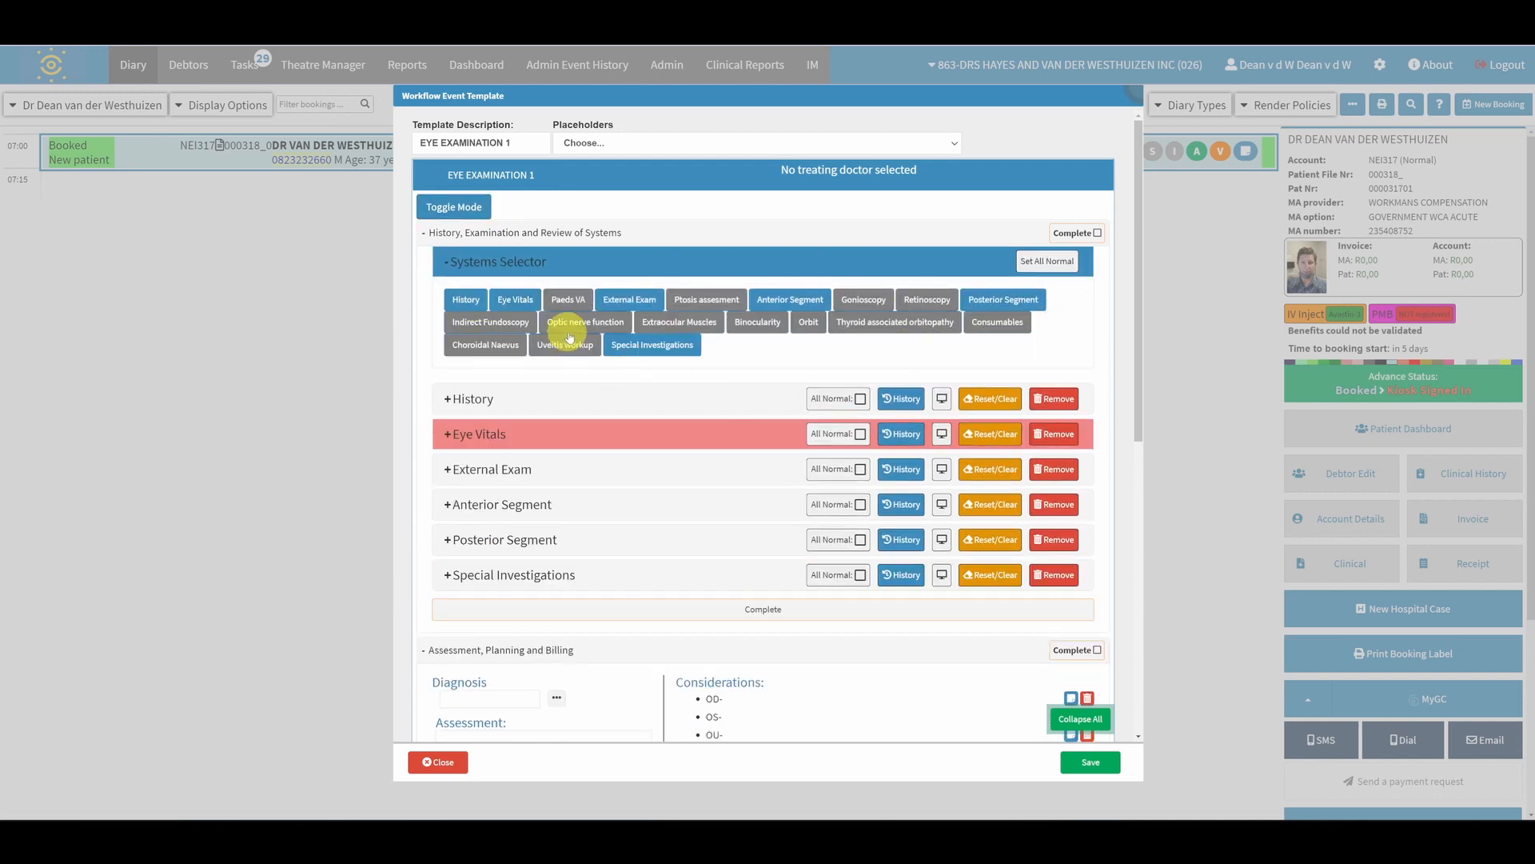
click(447, 267)
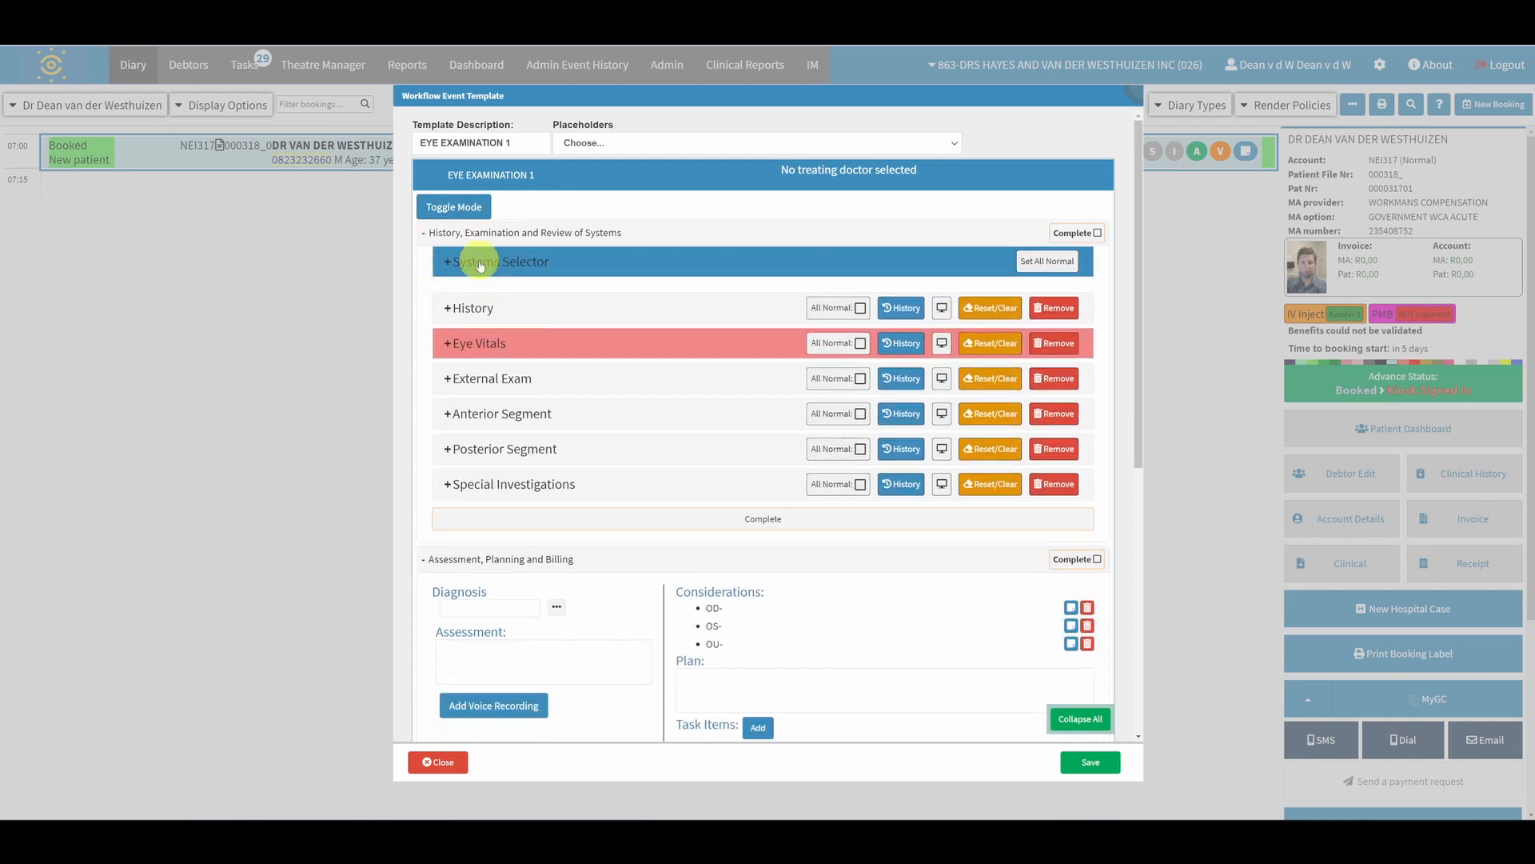
Toggle Extraocular Muscles on and off twice in the Systems Selector, leaving the selector collapsed
click(480, 262)
click(708, 322)
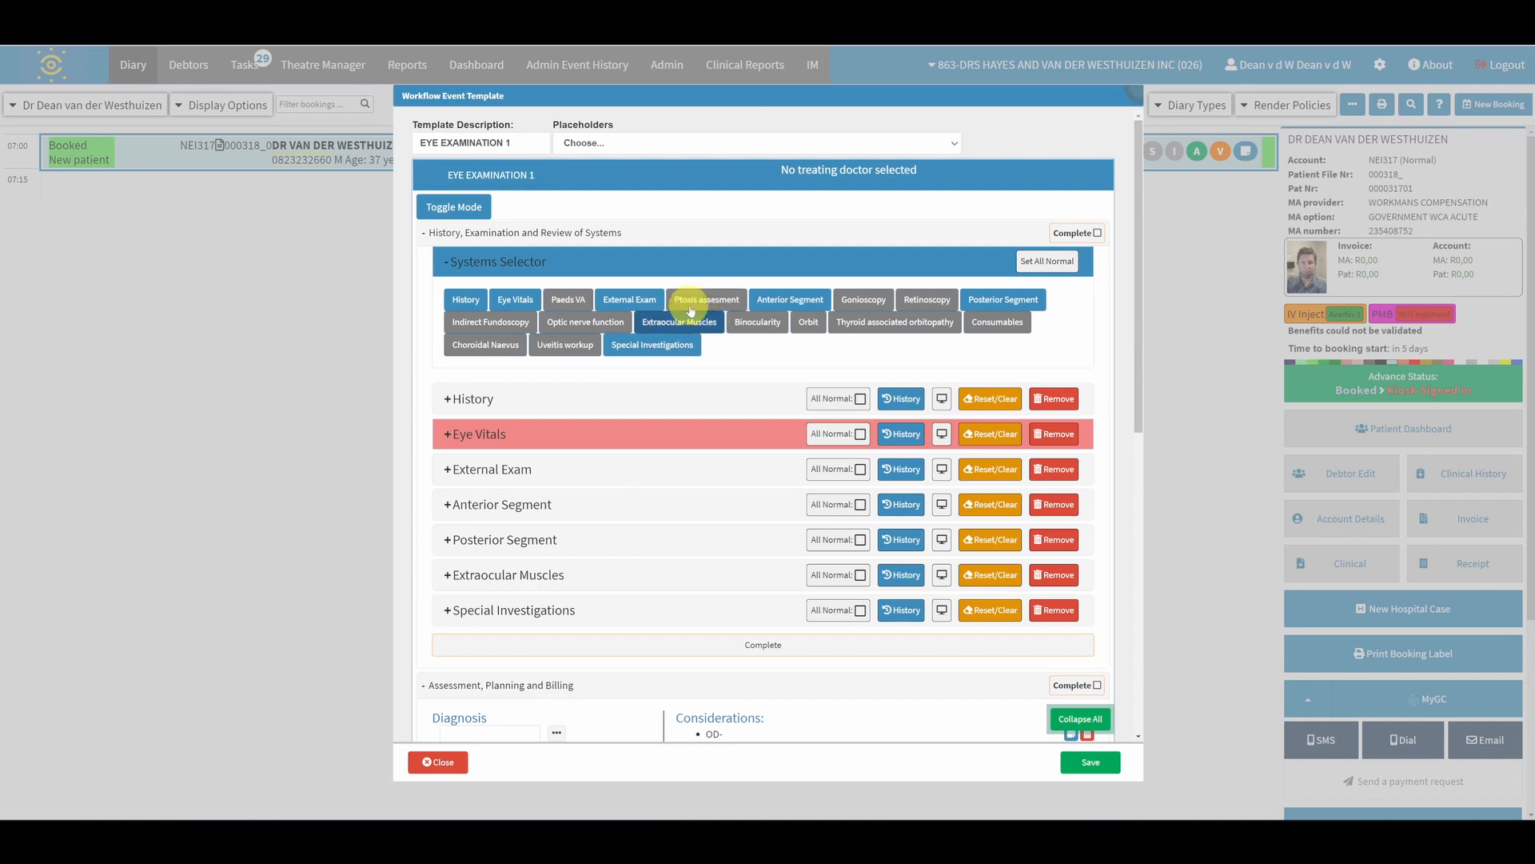
click(679, 322)
click(474, 268)
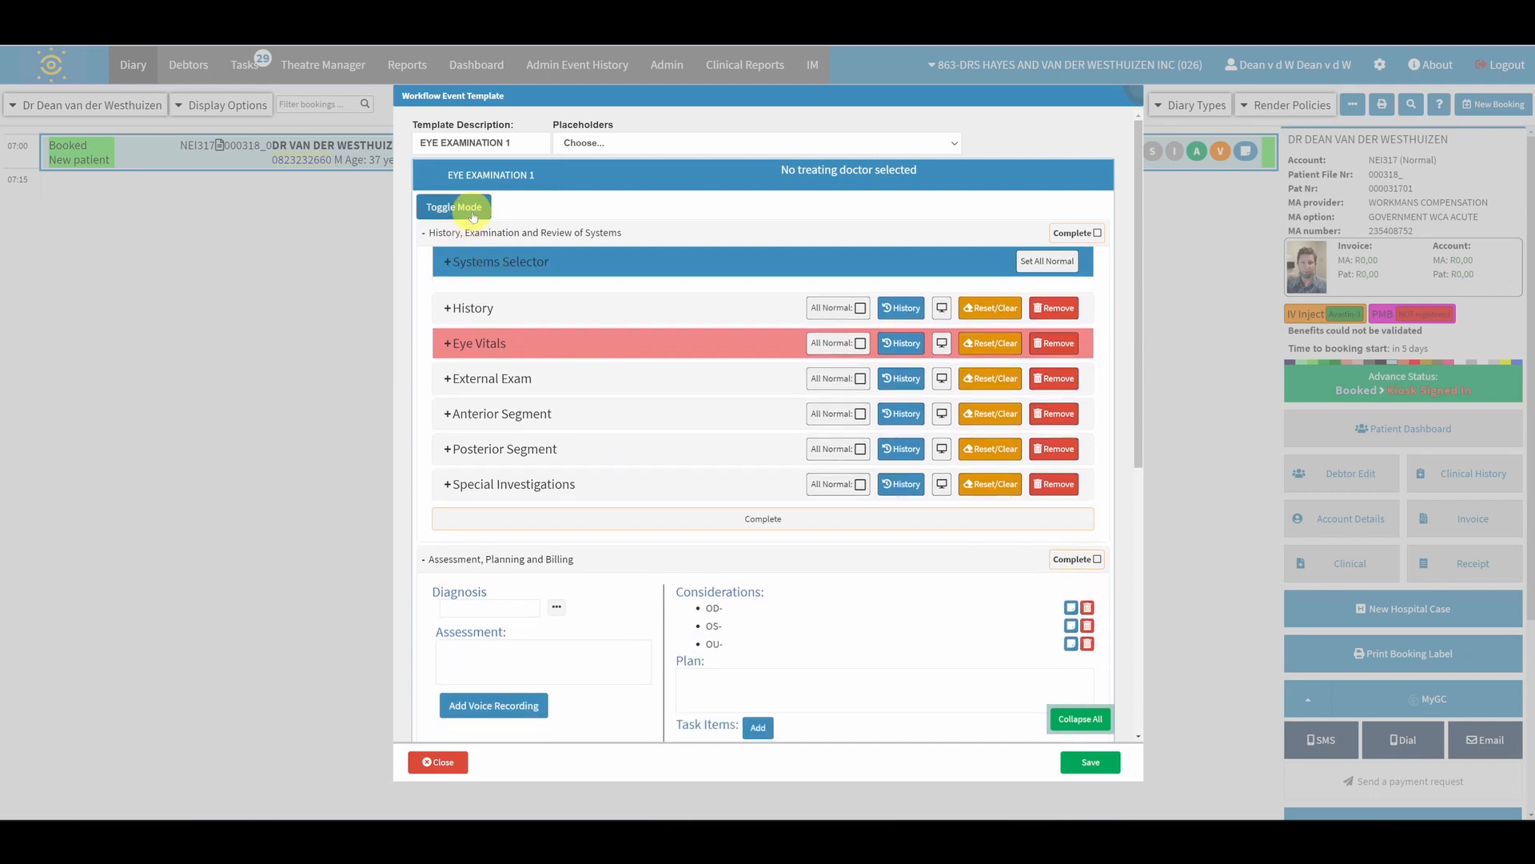
click(468, 263)
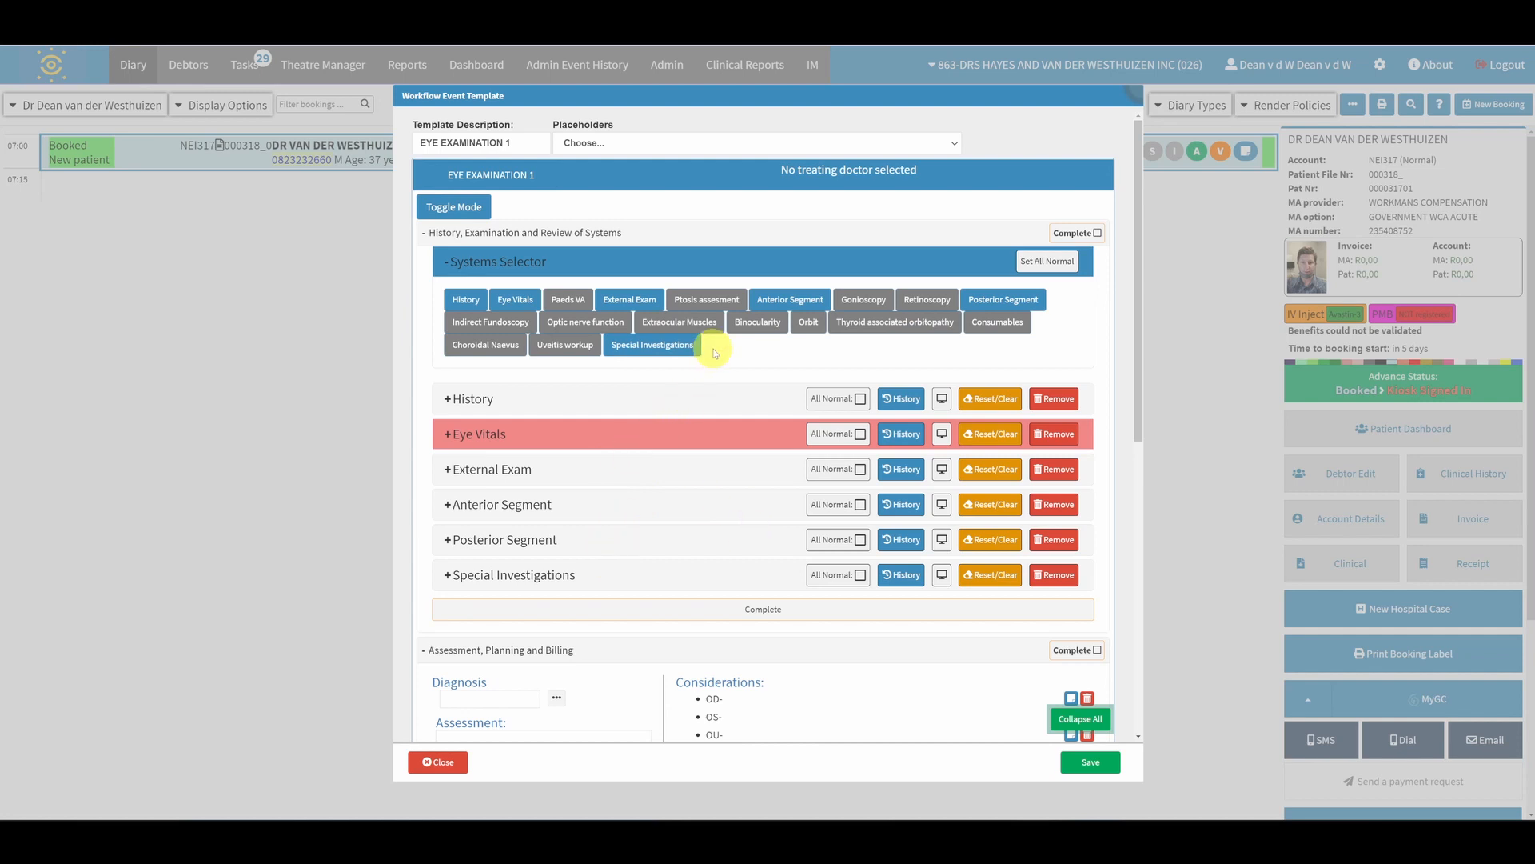
click(703, 321)
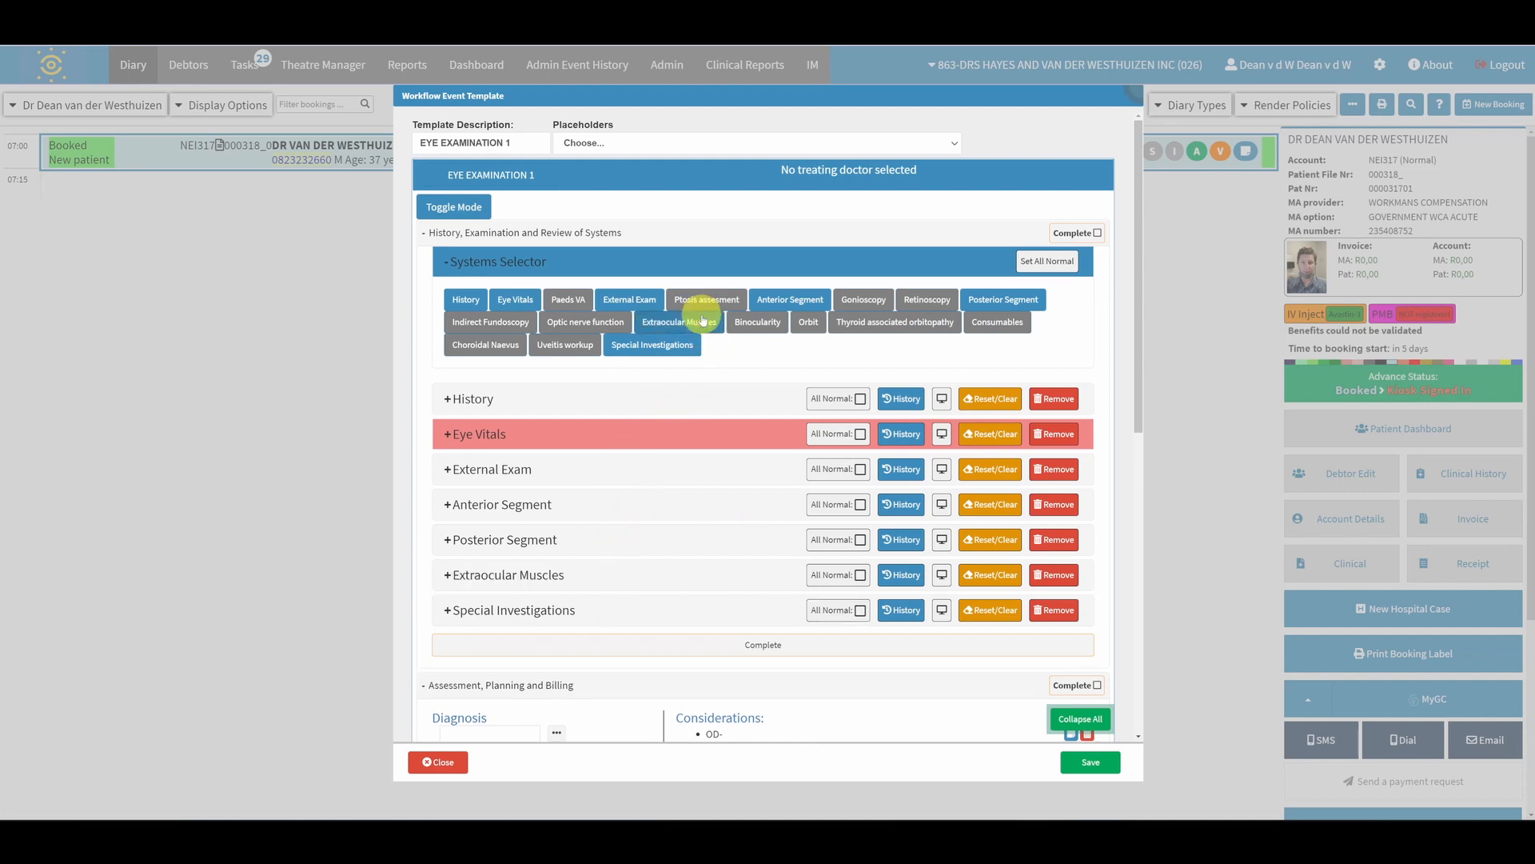
click(681, 322)
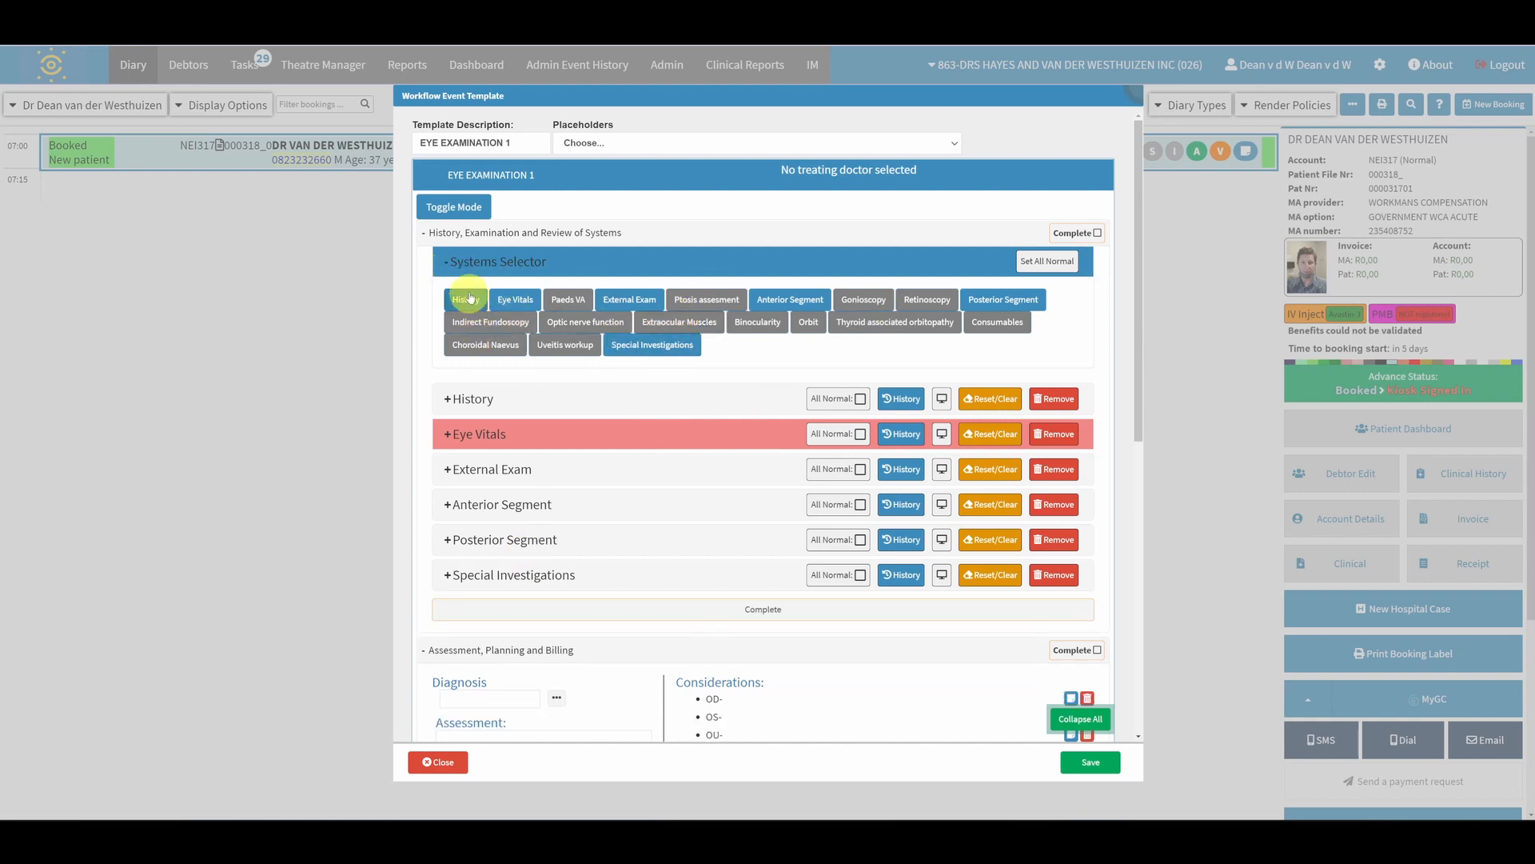
click(464, 261)
Switch the template to edit mode and examine all its systems and their Copy Forward settings
click(467, 210)
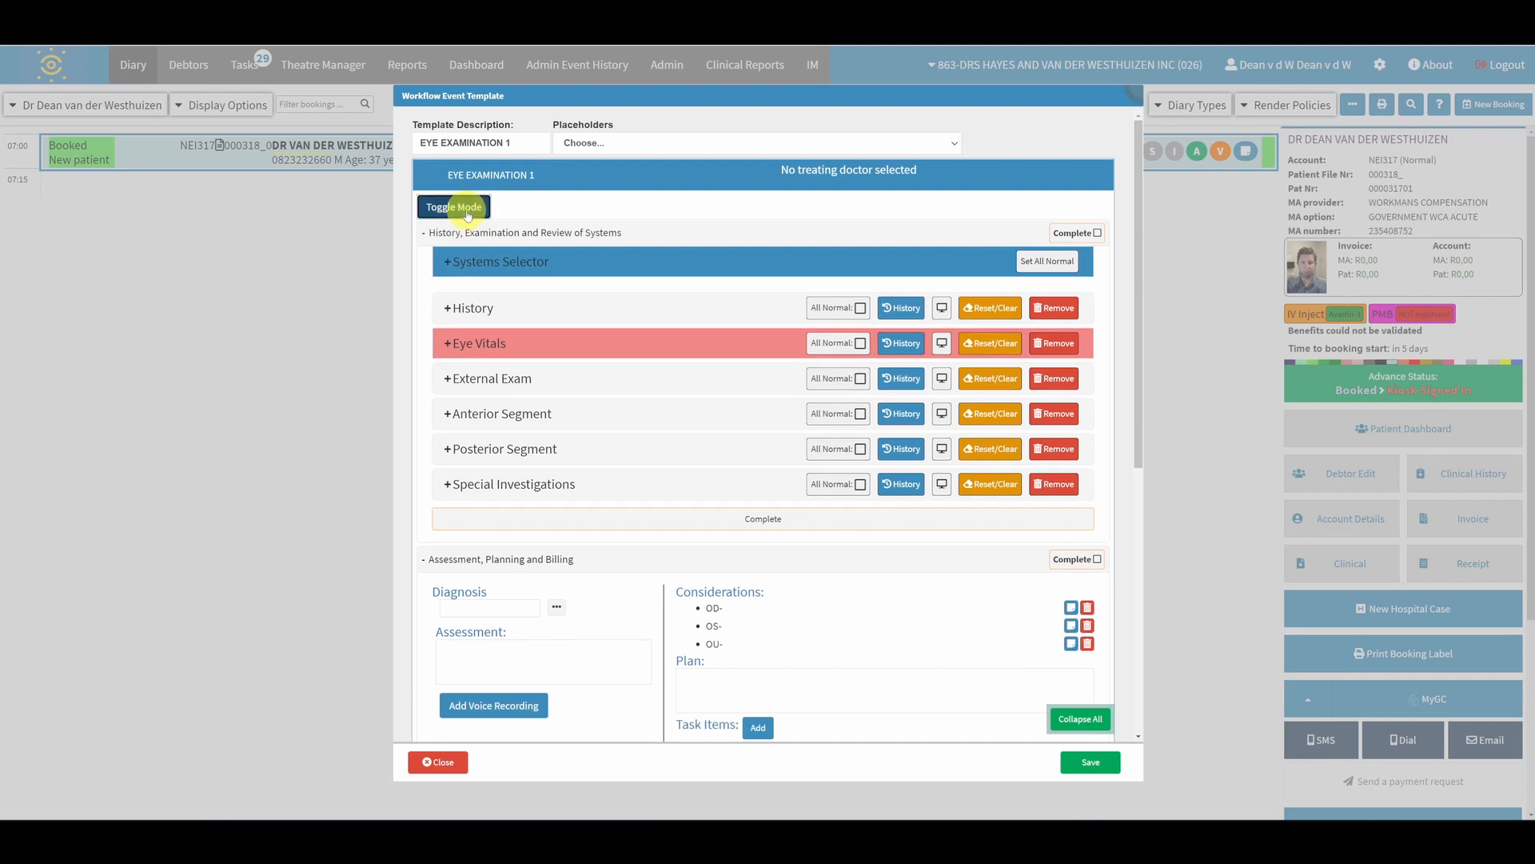
scroll(520, 344, down, 4)
scroll(520, 359, down, 2)
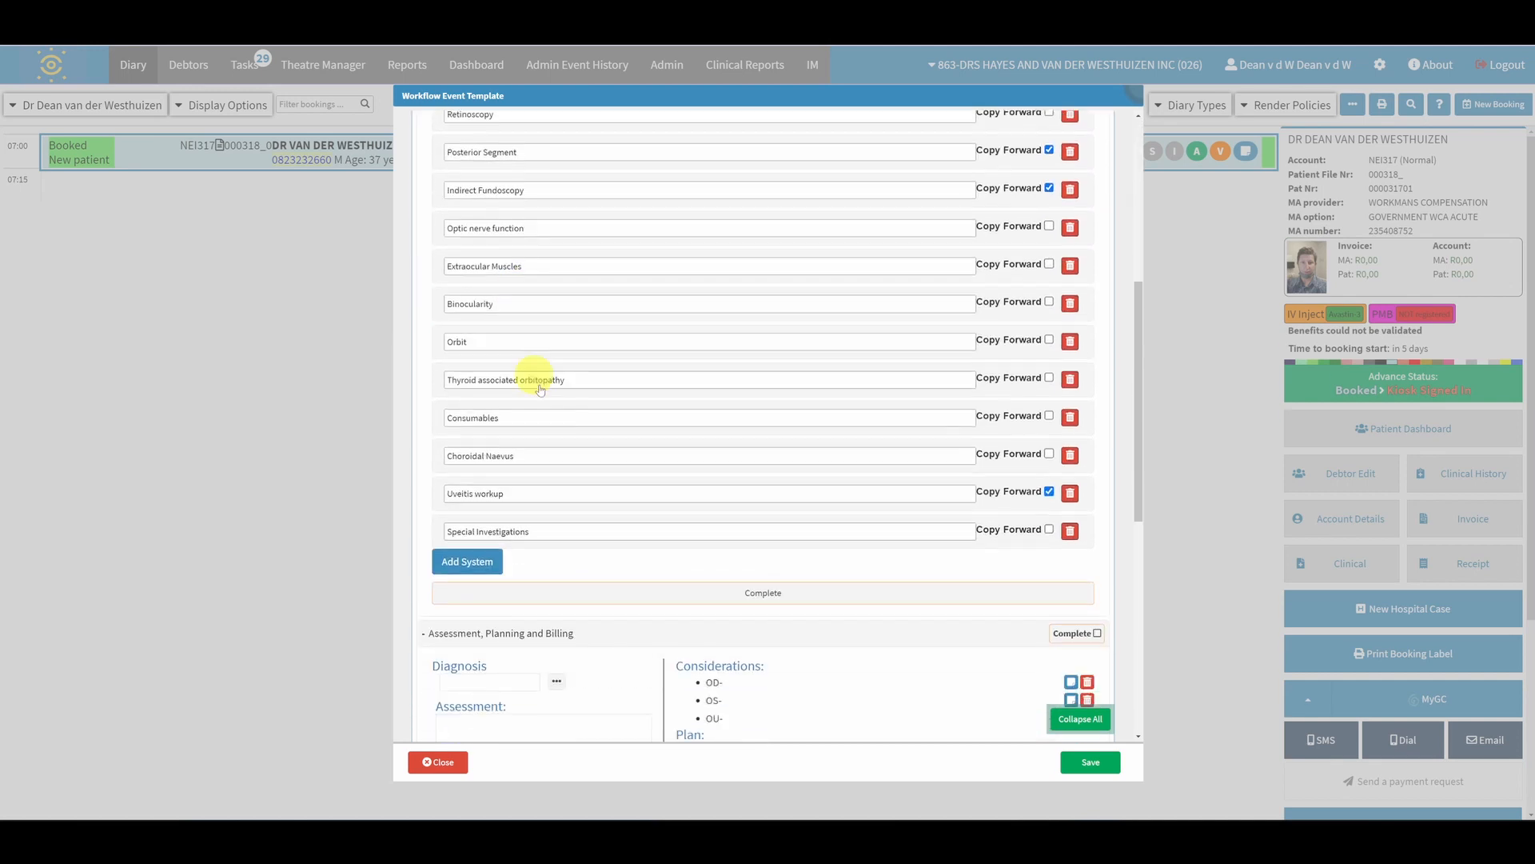
scroll(589, 514, up, 5)
scroll(585, 543, down, 5)
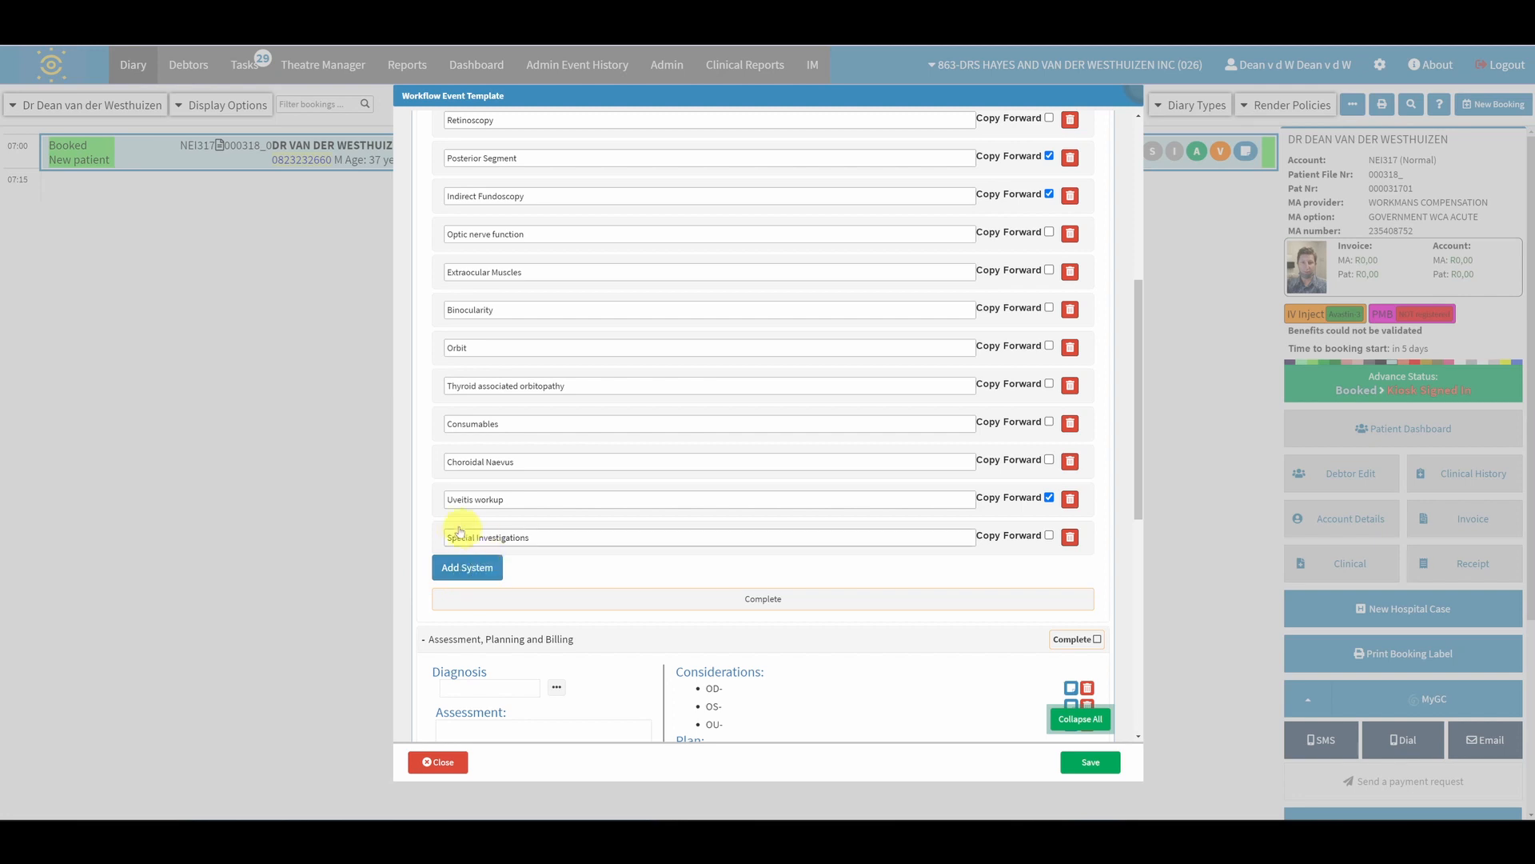
scroll(763, 552, up, 5)
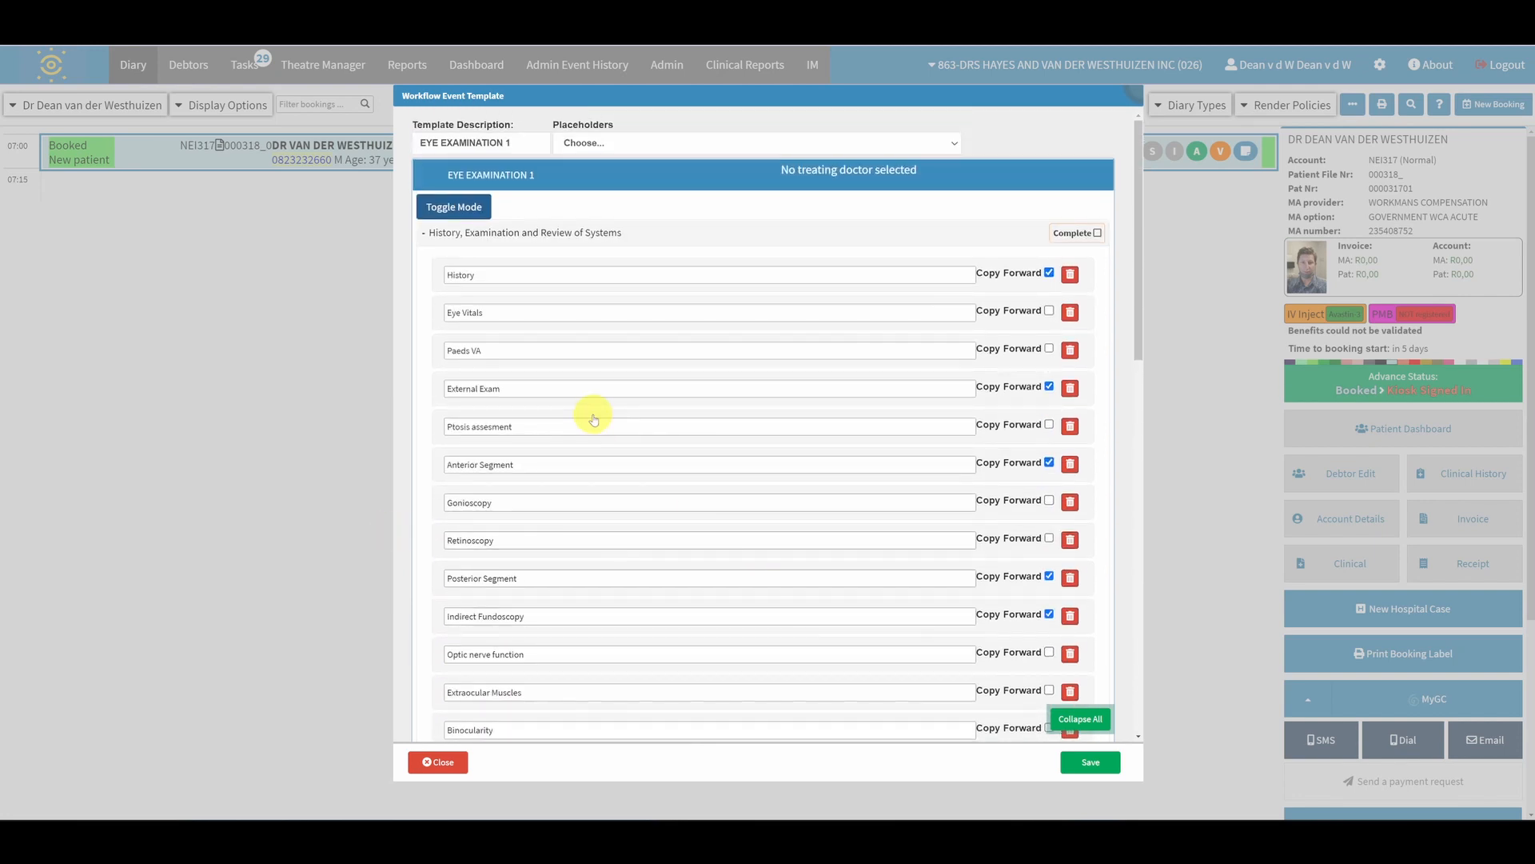
scroll(594, 420, down, 2)
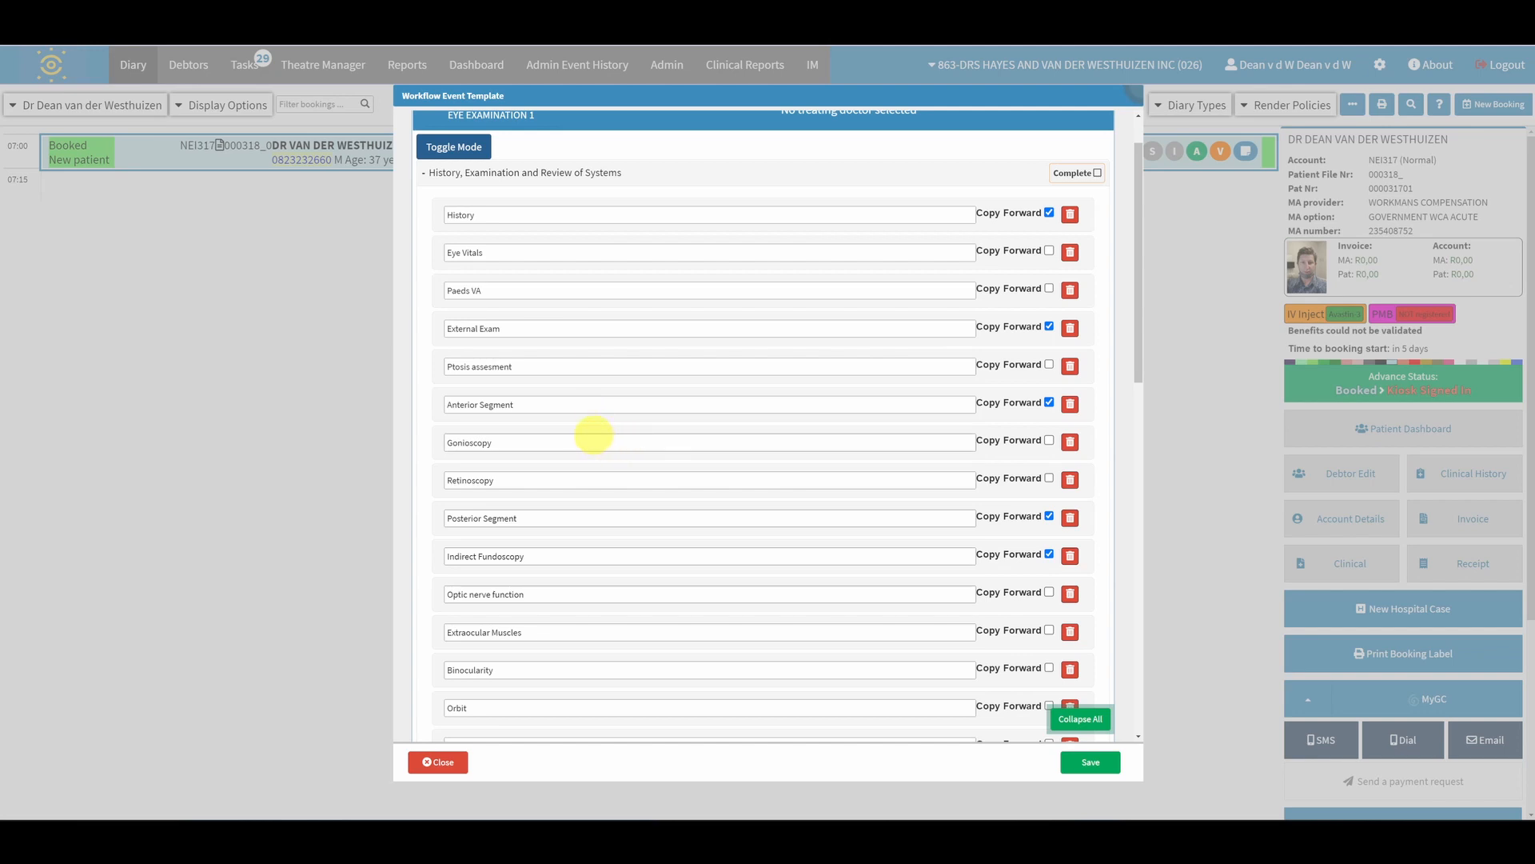
scroll(593, 435, down, 2)
scroll(500, 431, down, 1)
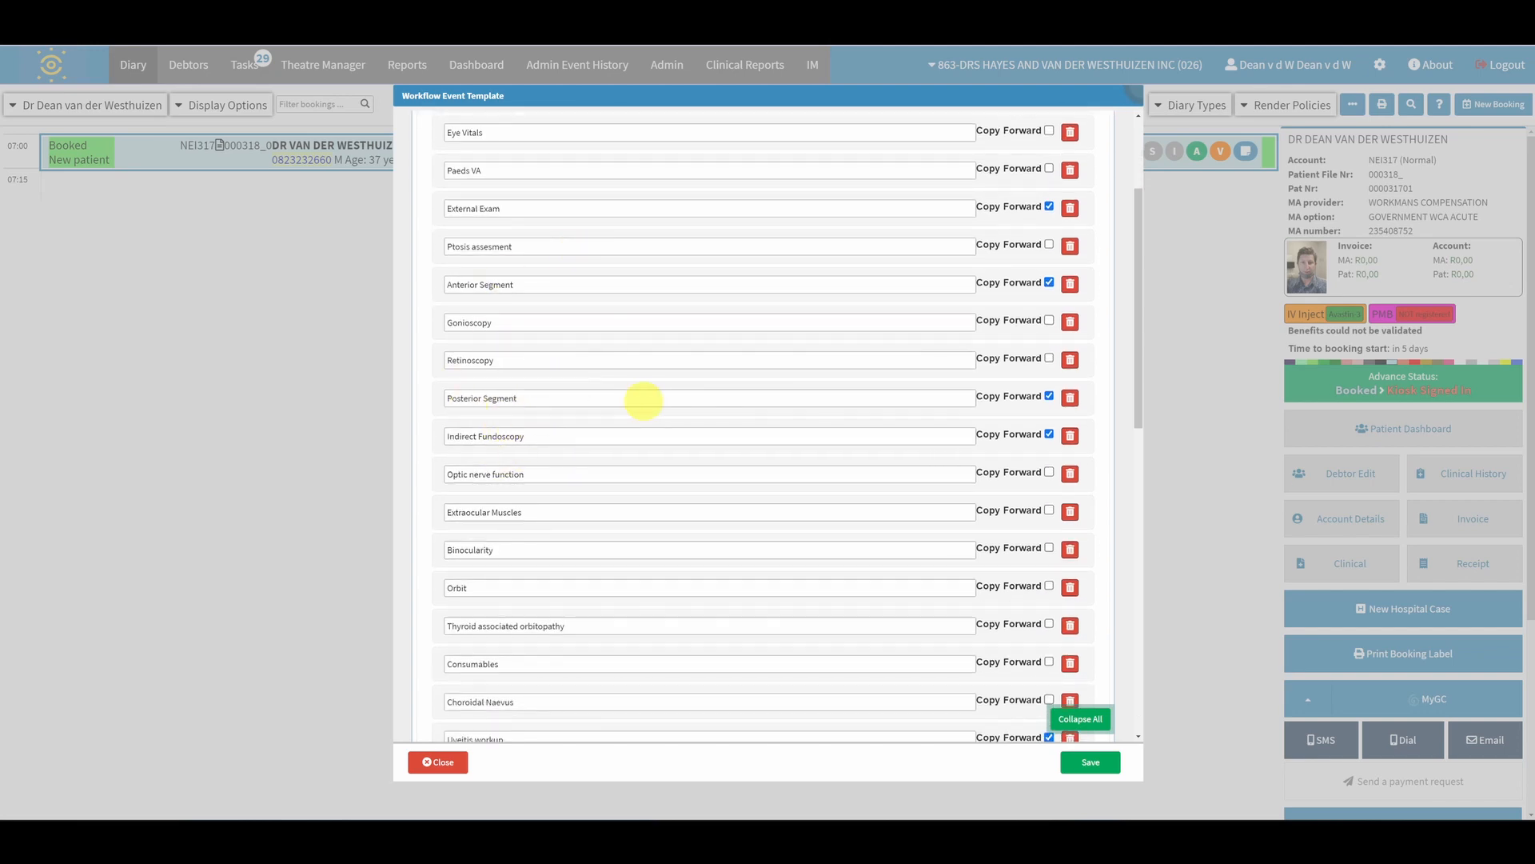
scroll(596, 380, up, 2)
scroll(472, 306, up, 3)
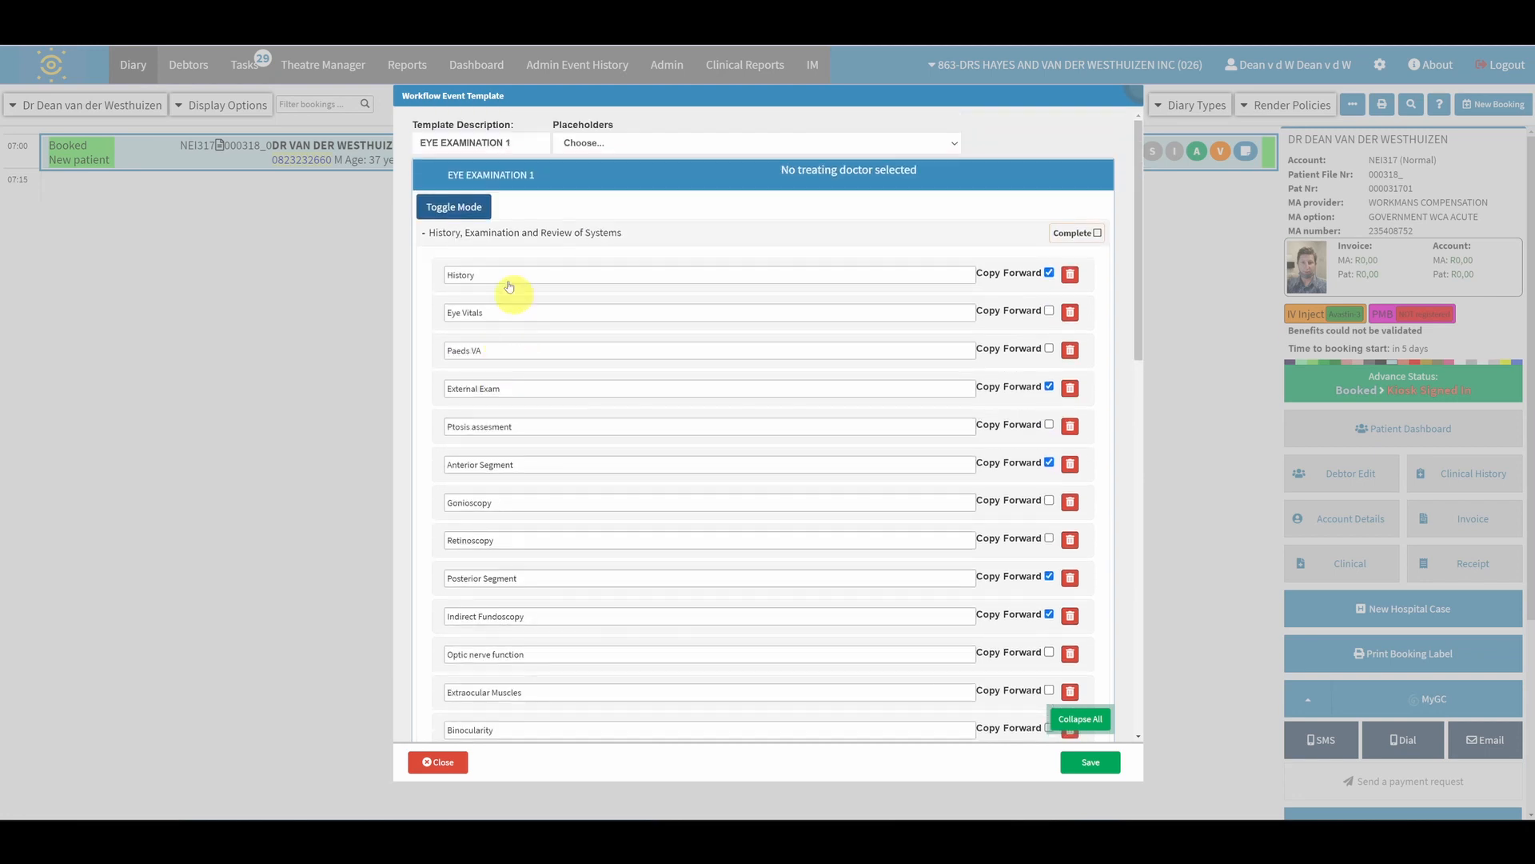
scroll(520, 404, down, 3)
scroll(503, 555, down, 6)
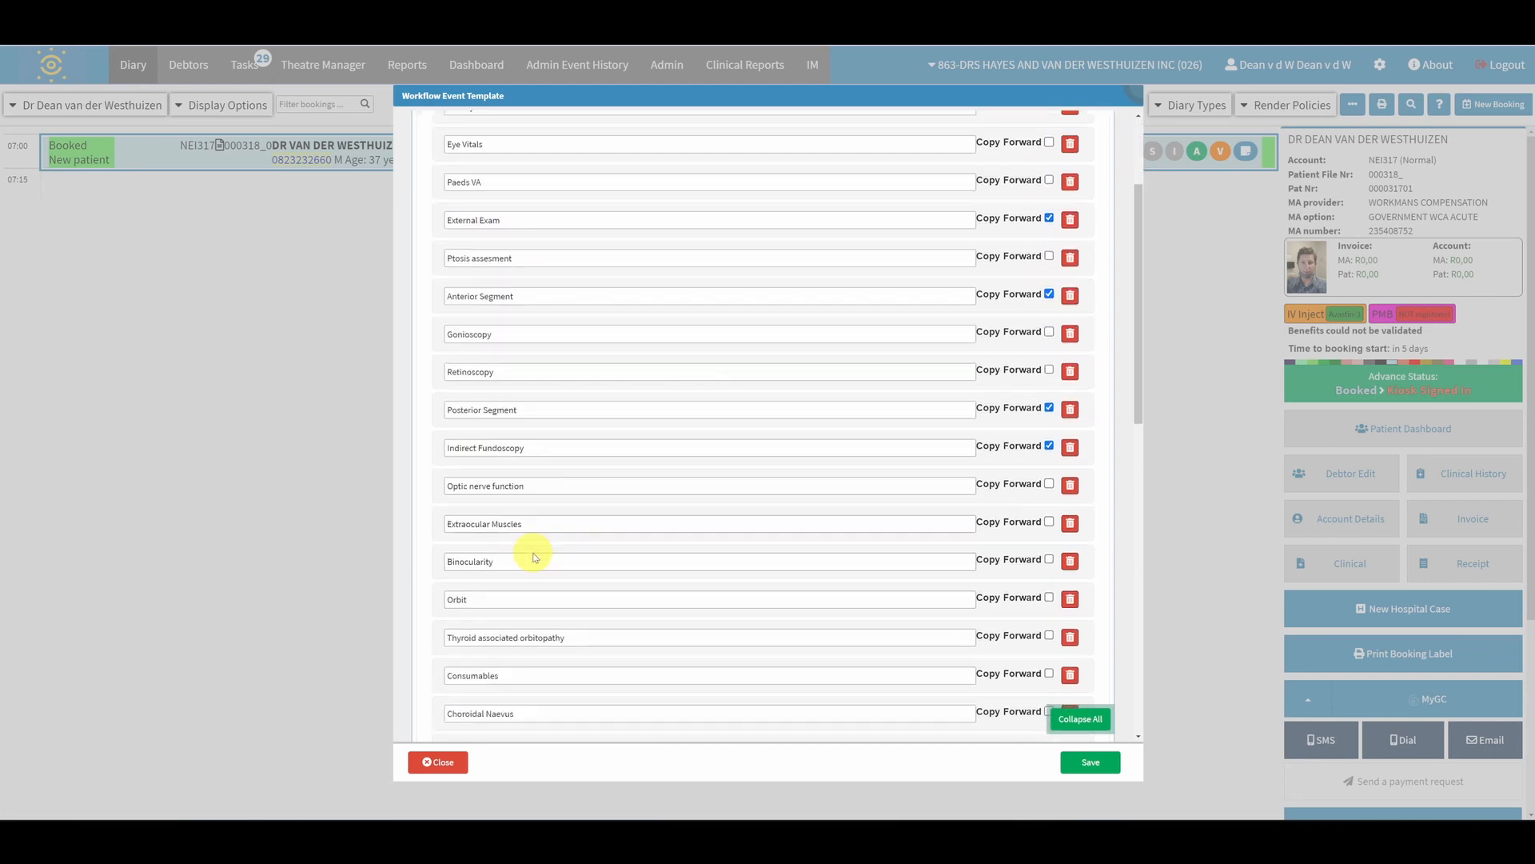
scroll(520, 512, up, 3)
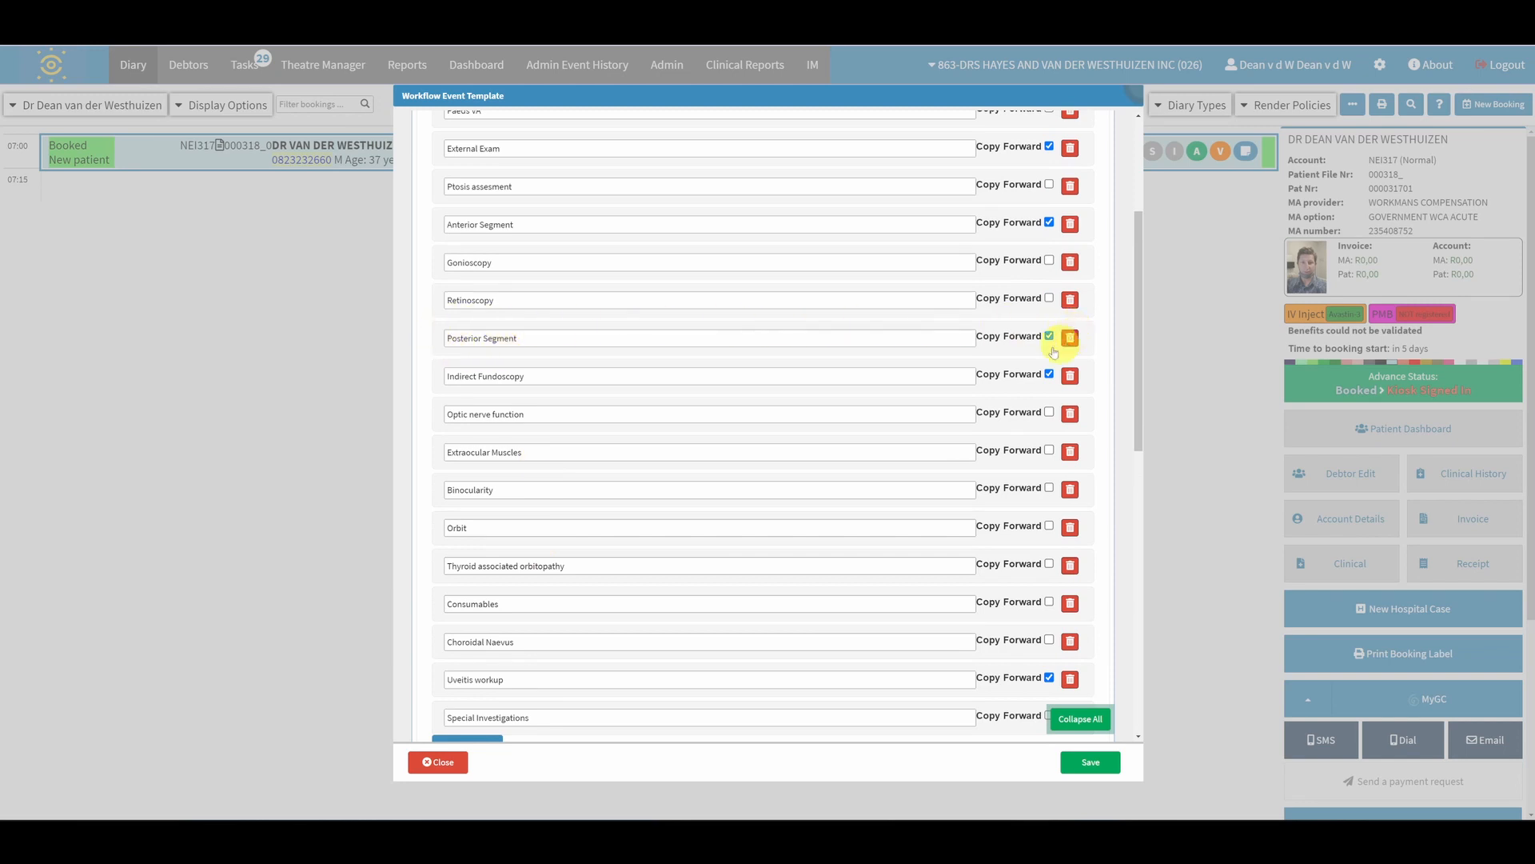
Expand the Posterior Segment system and examine its sections with their Split Section, Custom images and Notes options
click(880, 344)
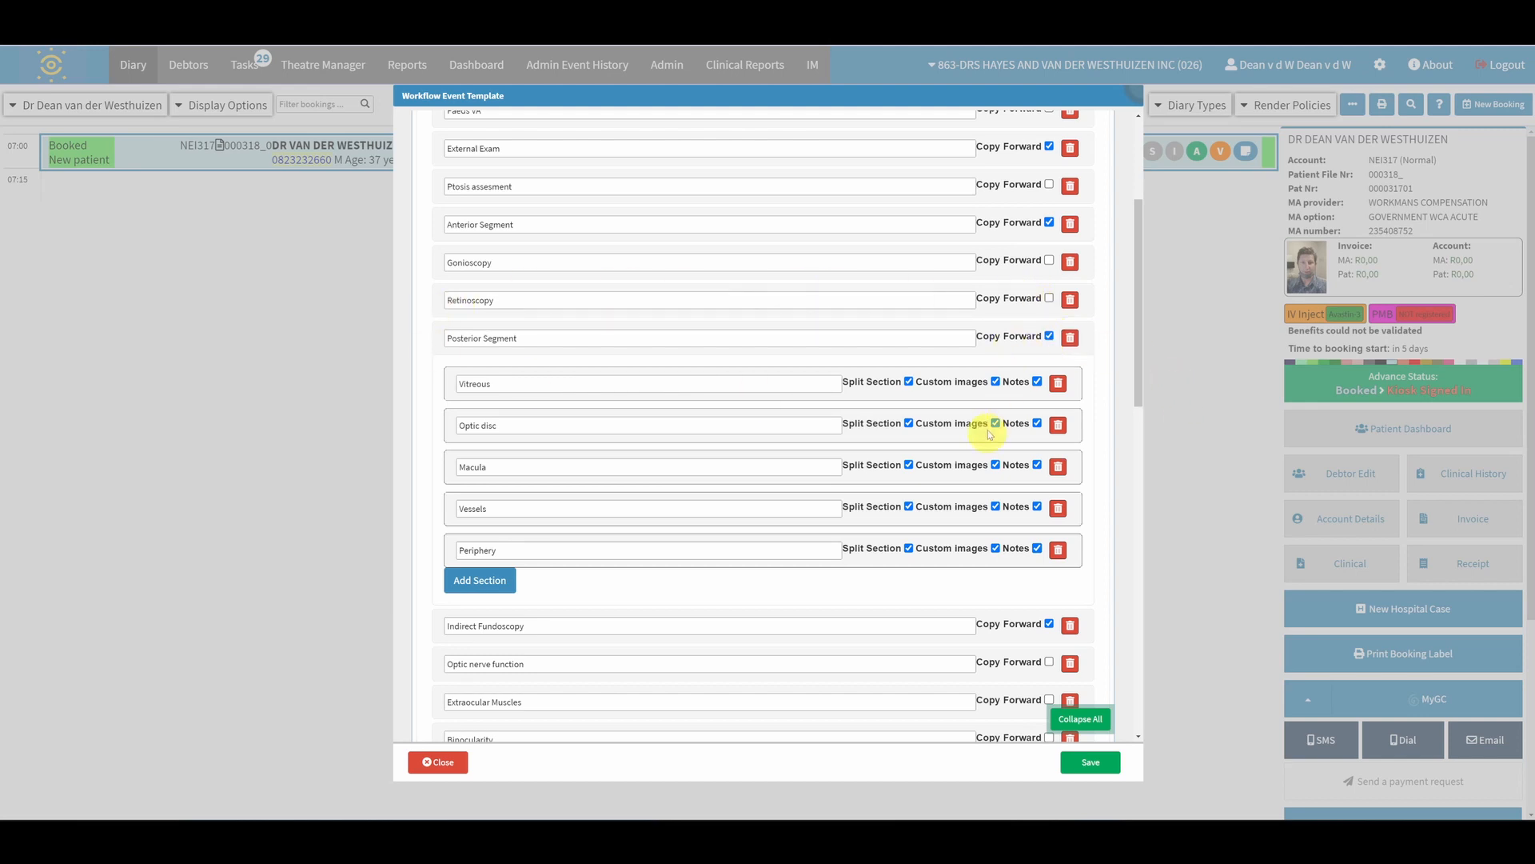
scroll(990, 434, up, 3)
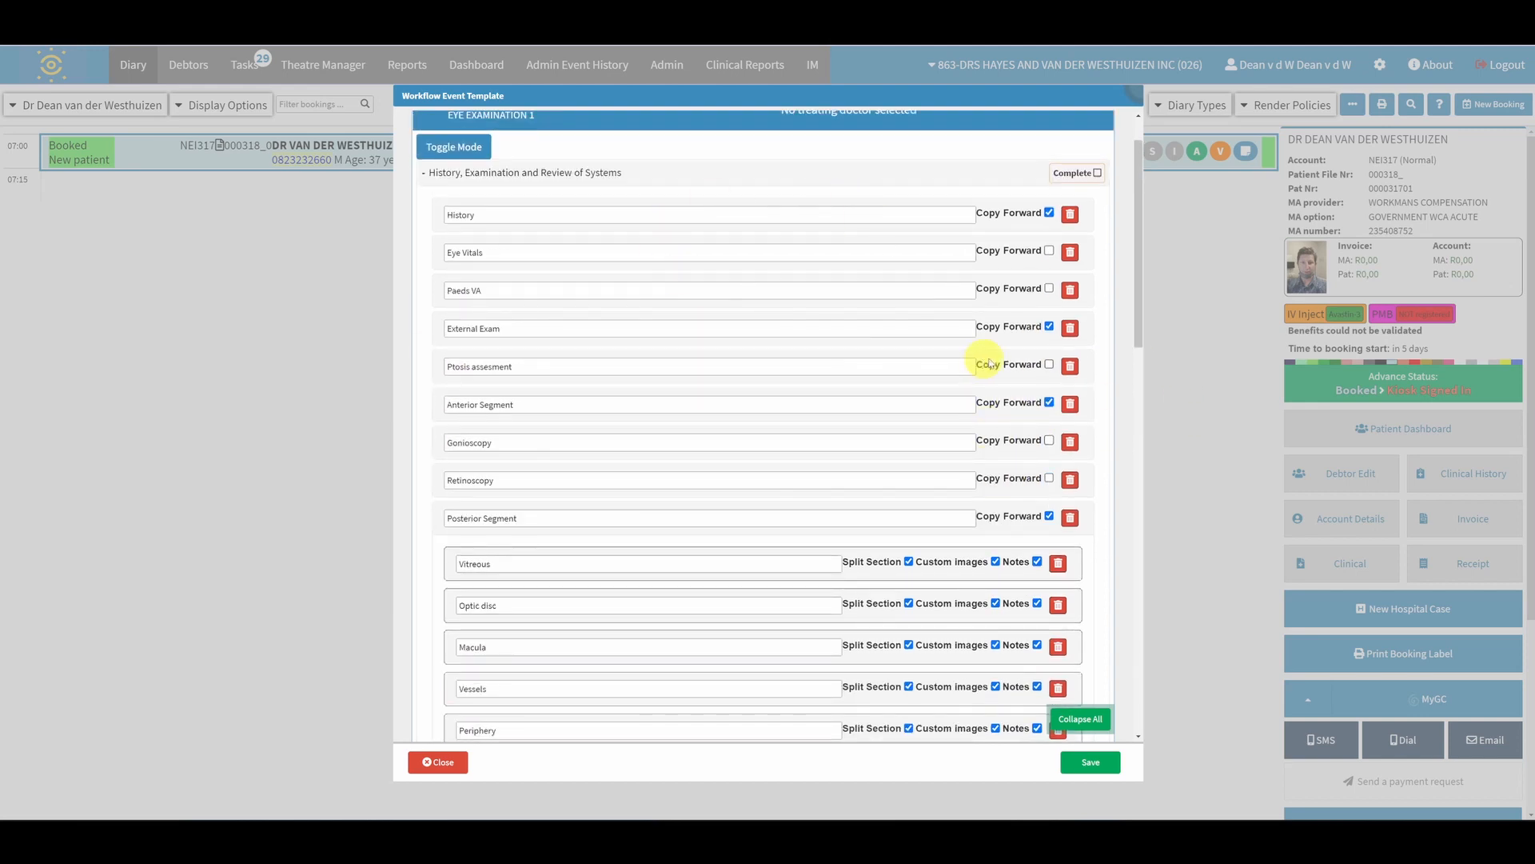
scroll(995, 408, down, 2)
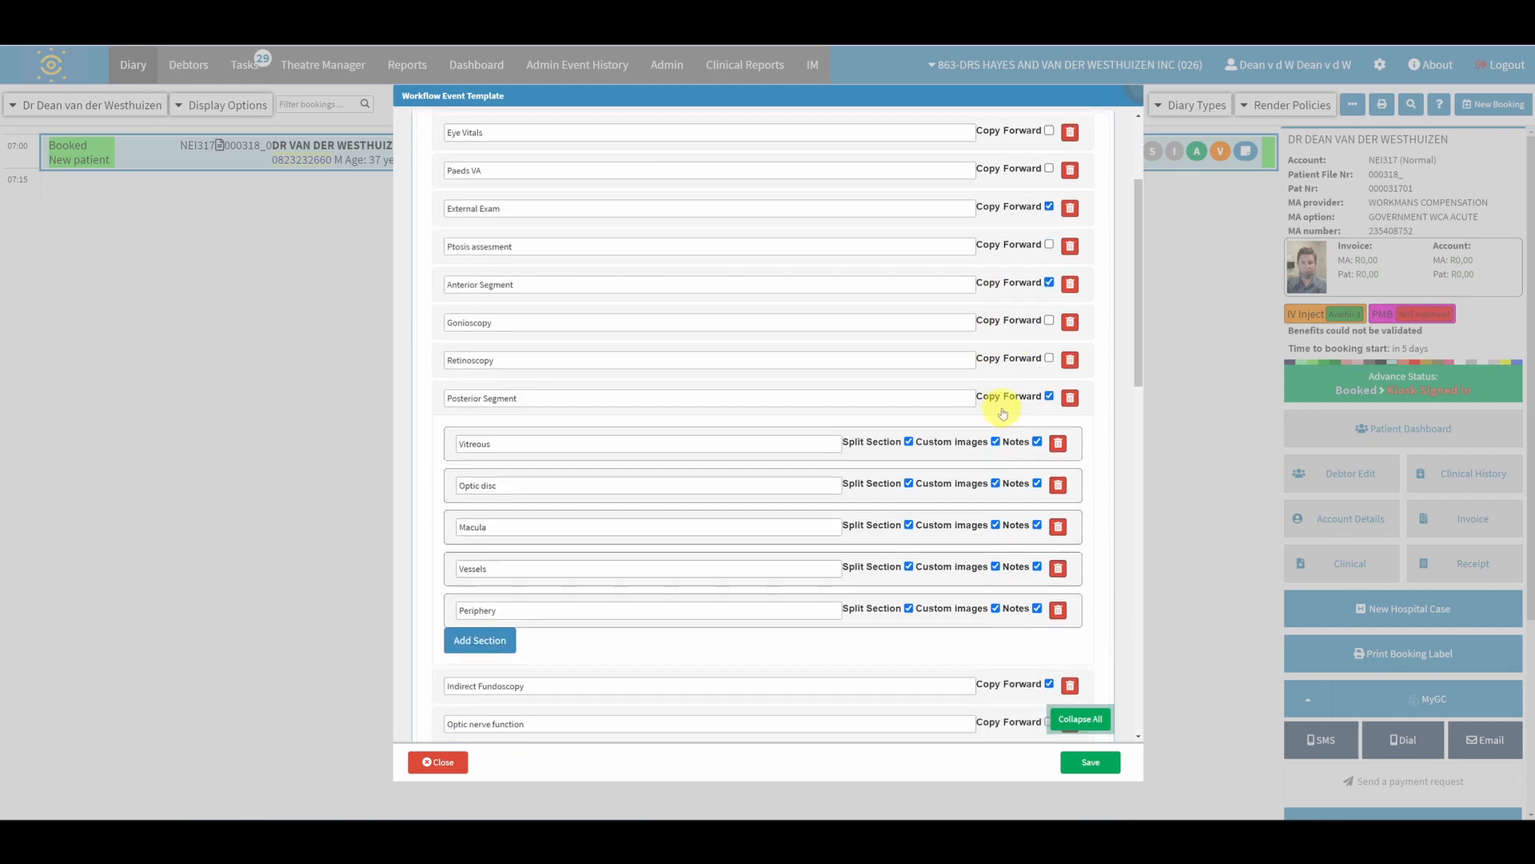
scroll(1003, 414, down, 2)
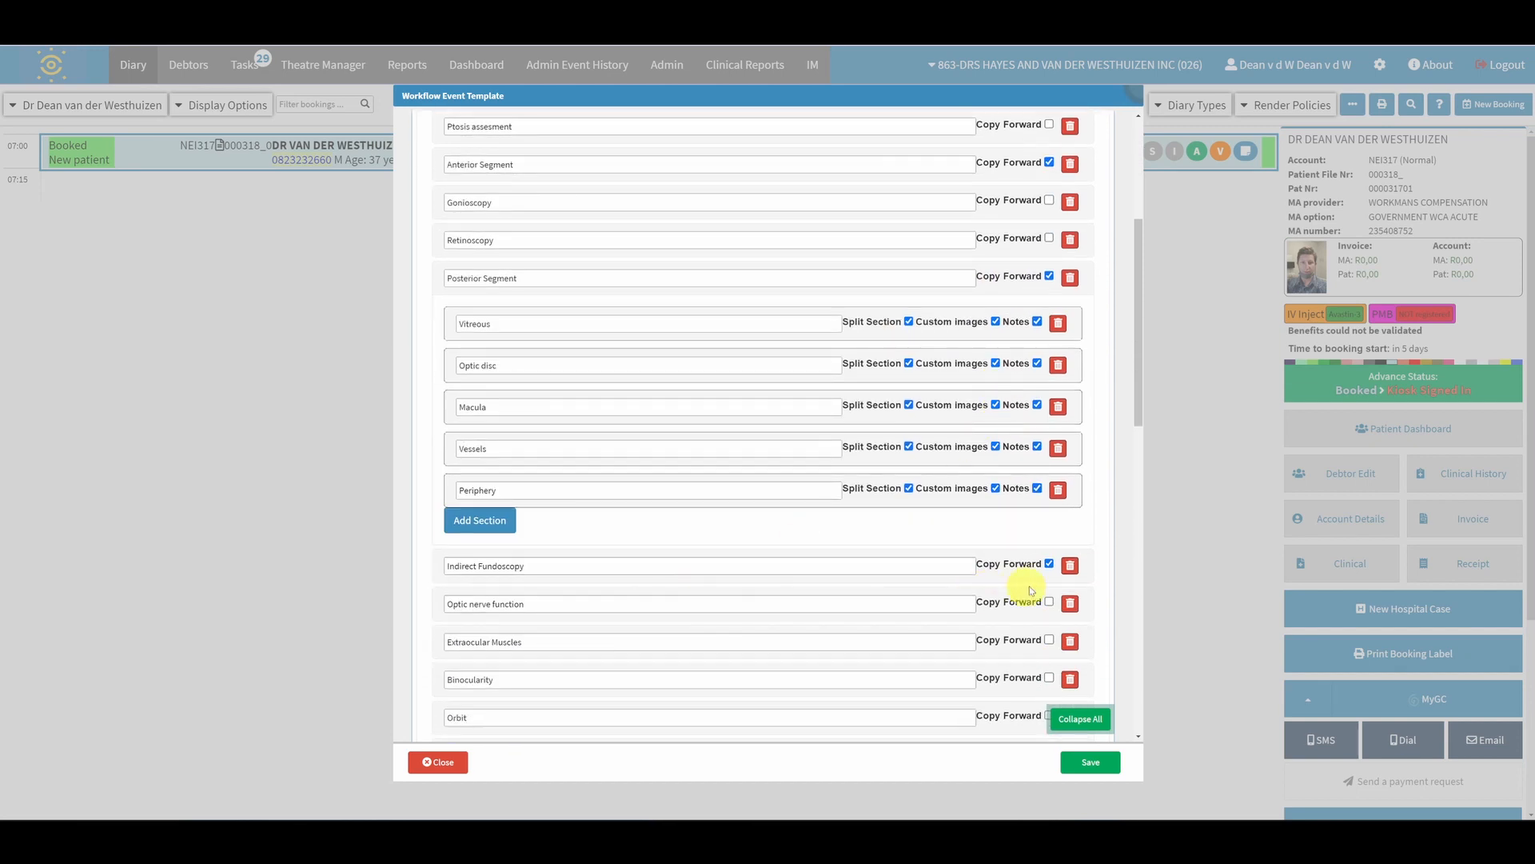
scroll(1035, 575, up, 2)
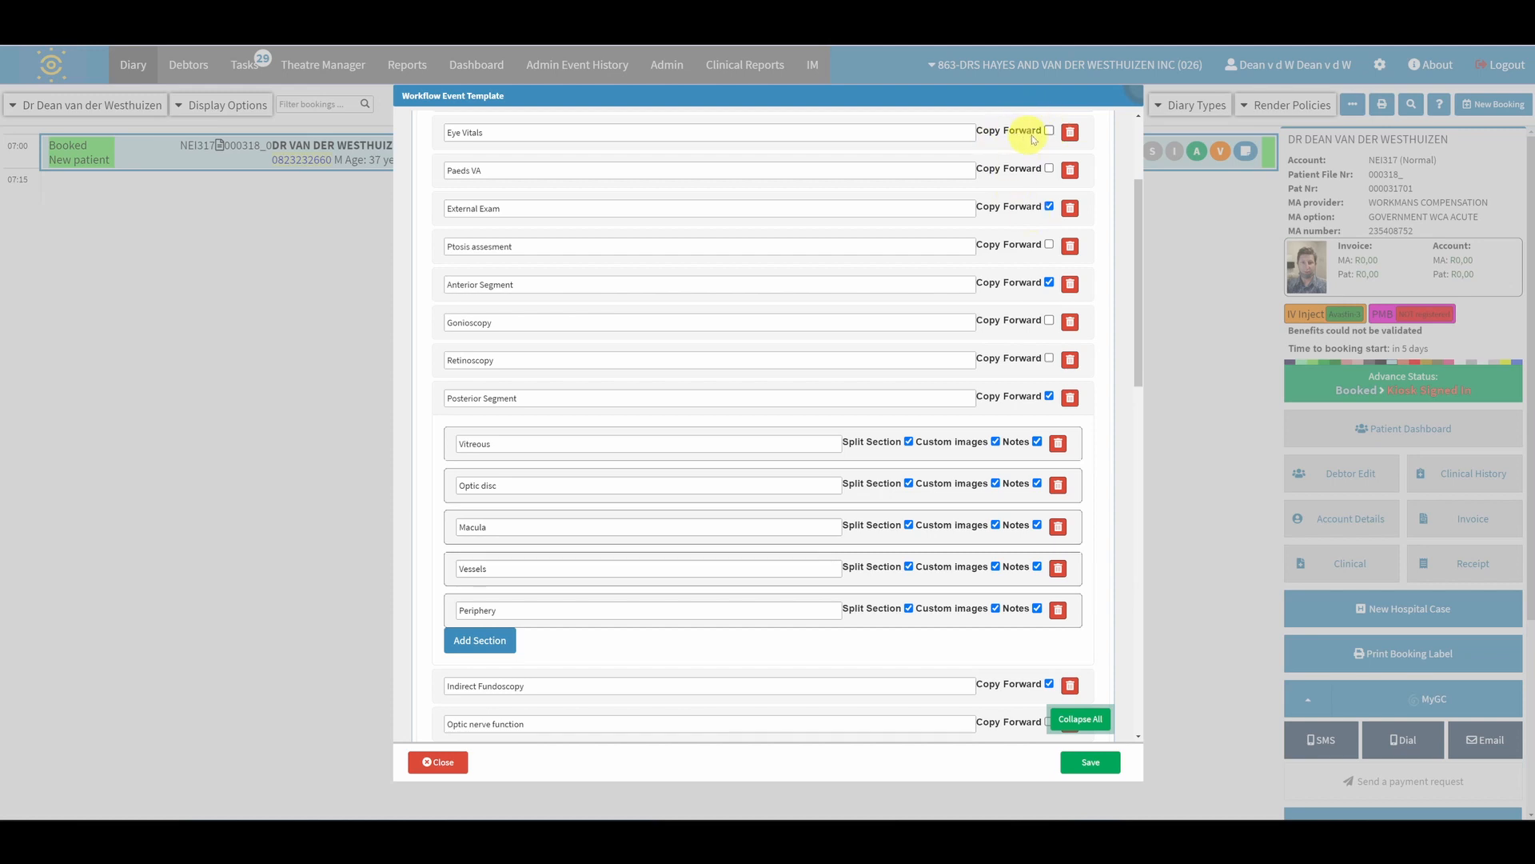
scroll(872, 432, down, 3)
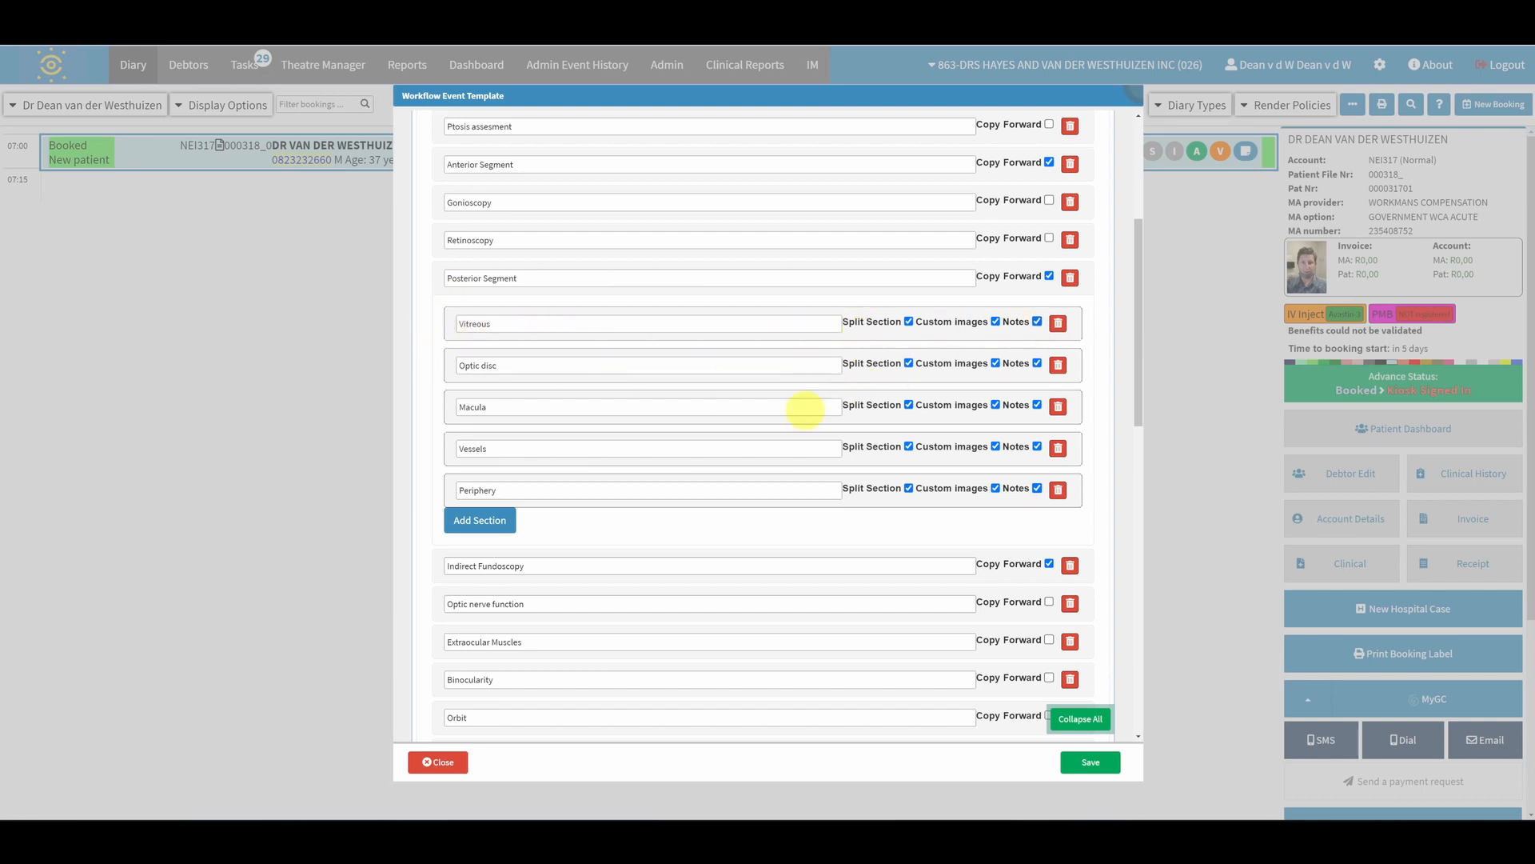
Expand the Vitreous section of Posterior Segment and examine its Alternate Normal Description, image, pill and widget settings
click(852, 336)
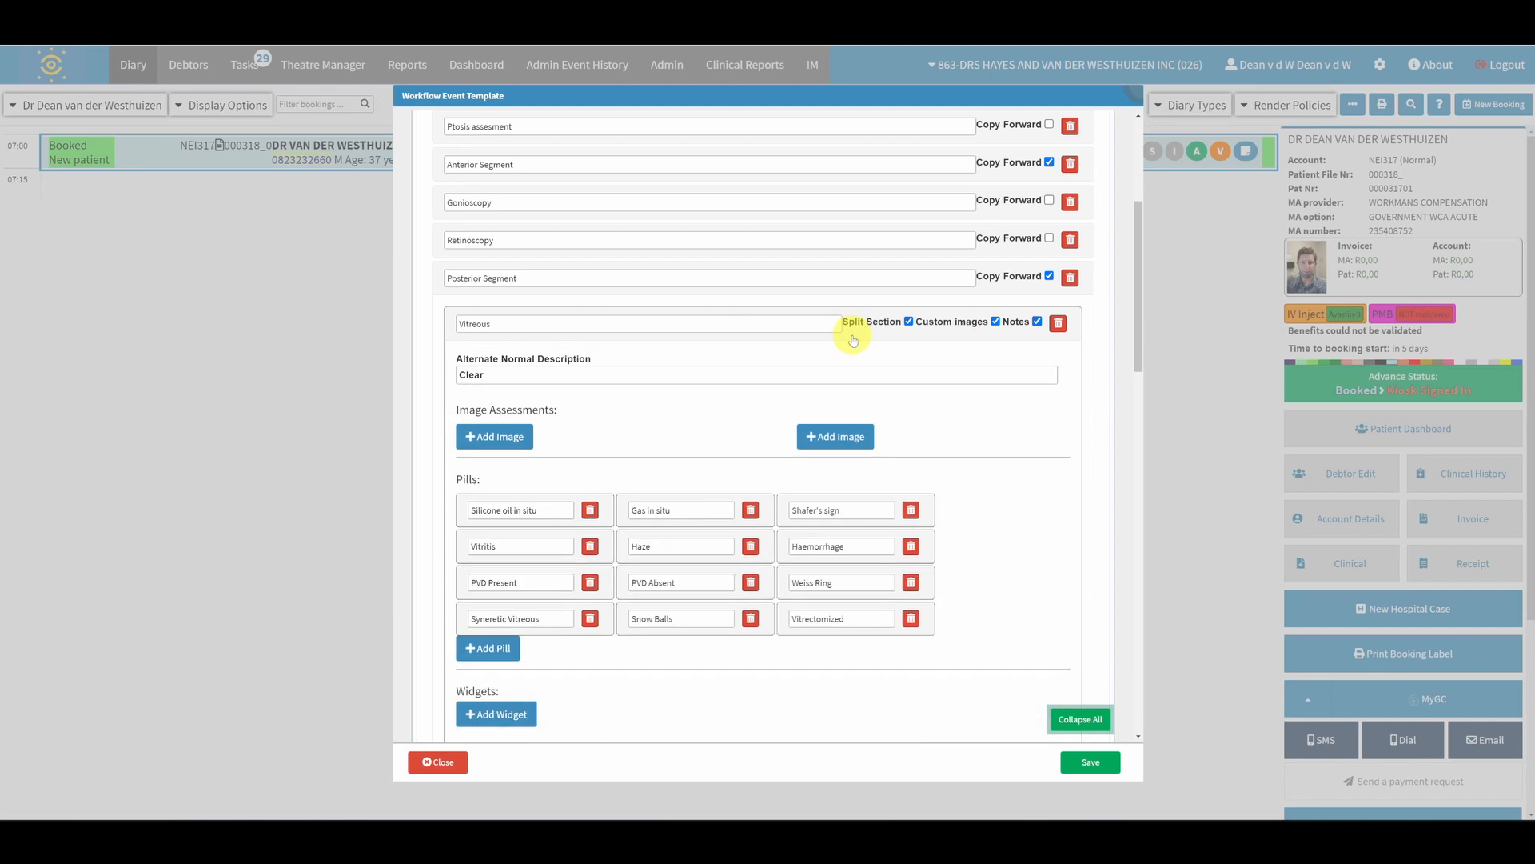
scroll(925, 397, down, 1)
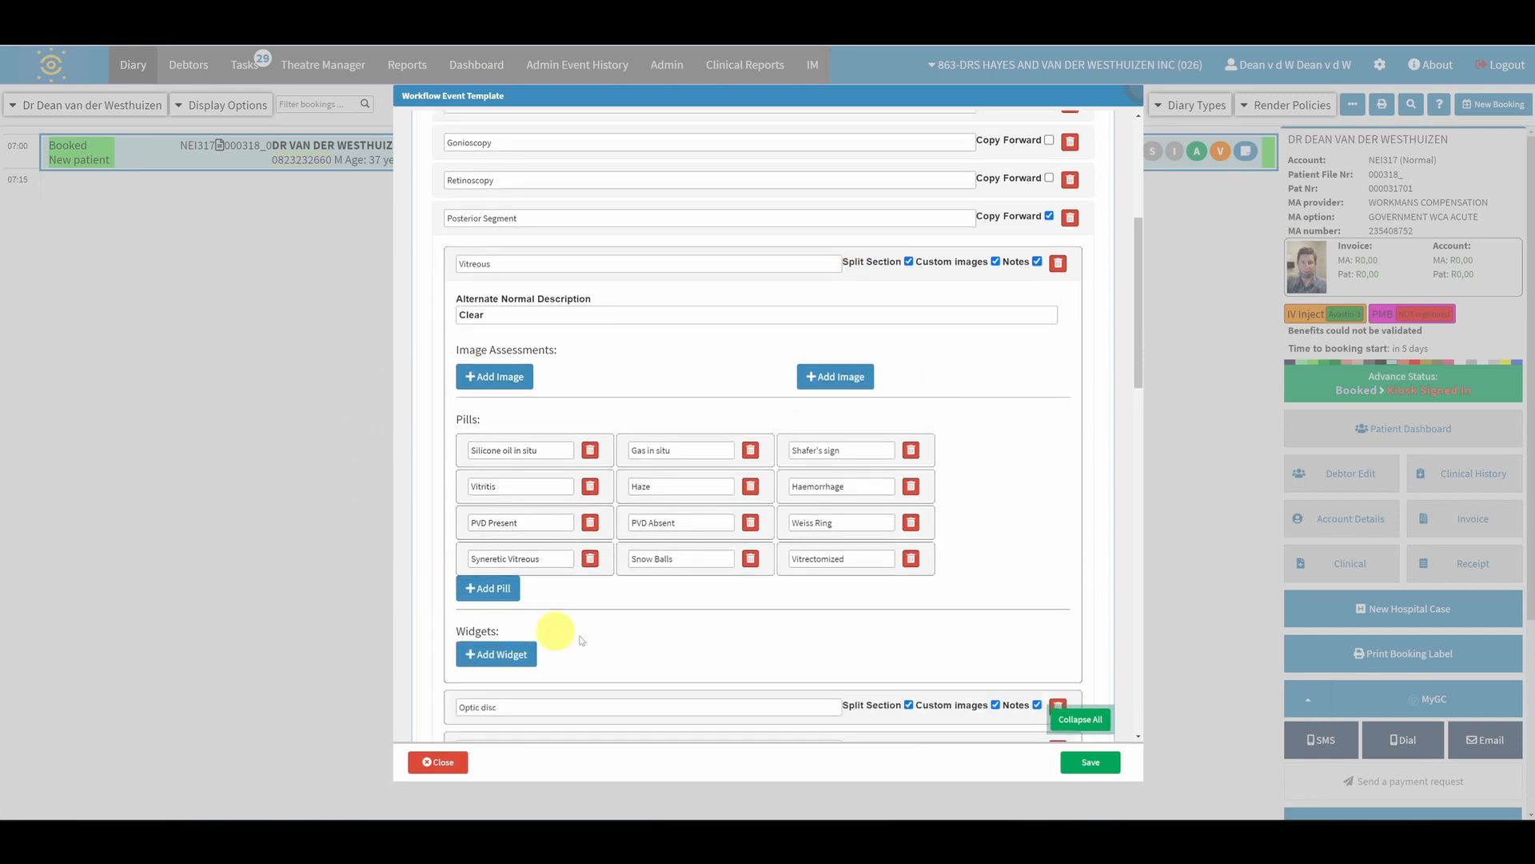
scroll(559, 560, down, 1)
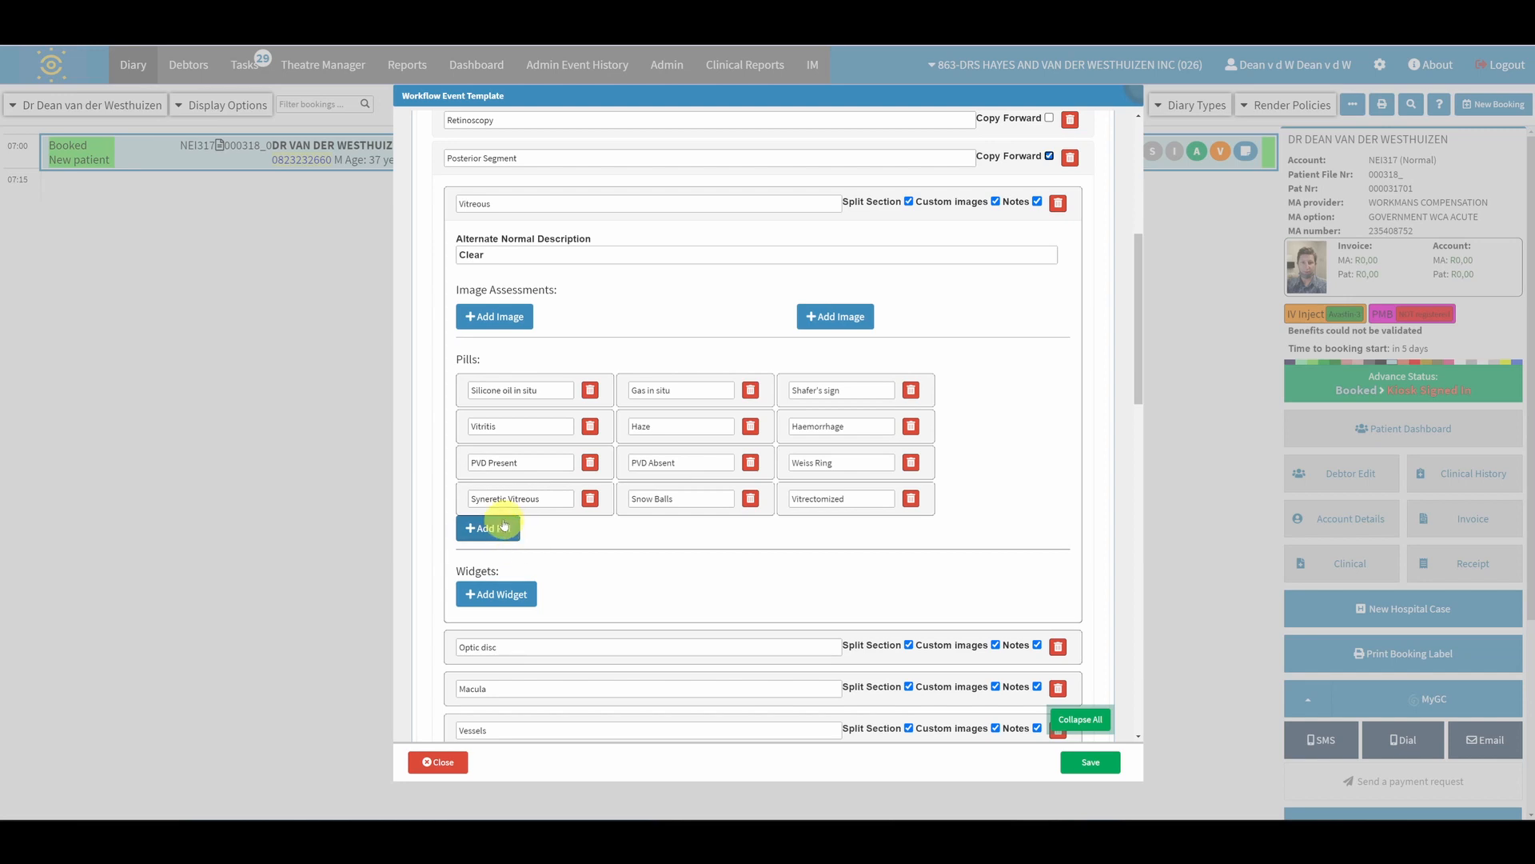
Add a pill named "Tabacco dust" to the Vitreous section
click(818, 407)
click(819, 407)
click(494, 526)
click(502, 532)
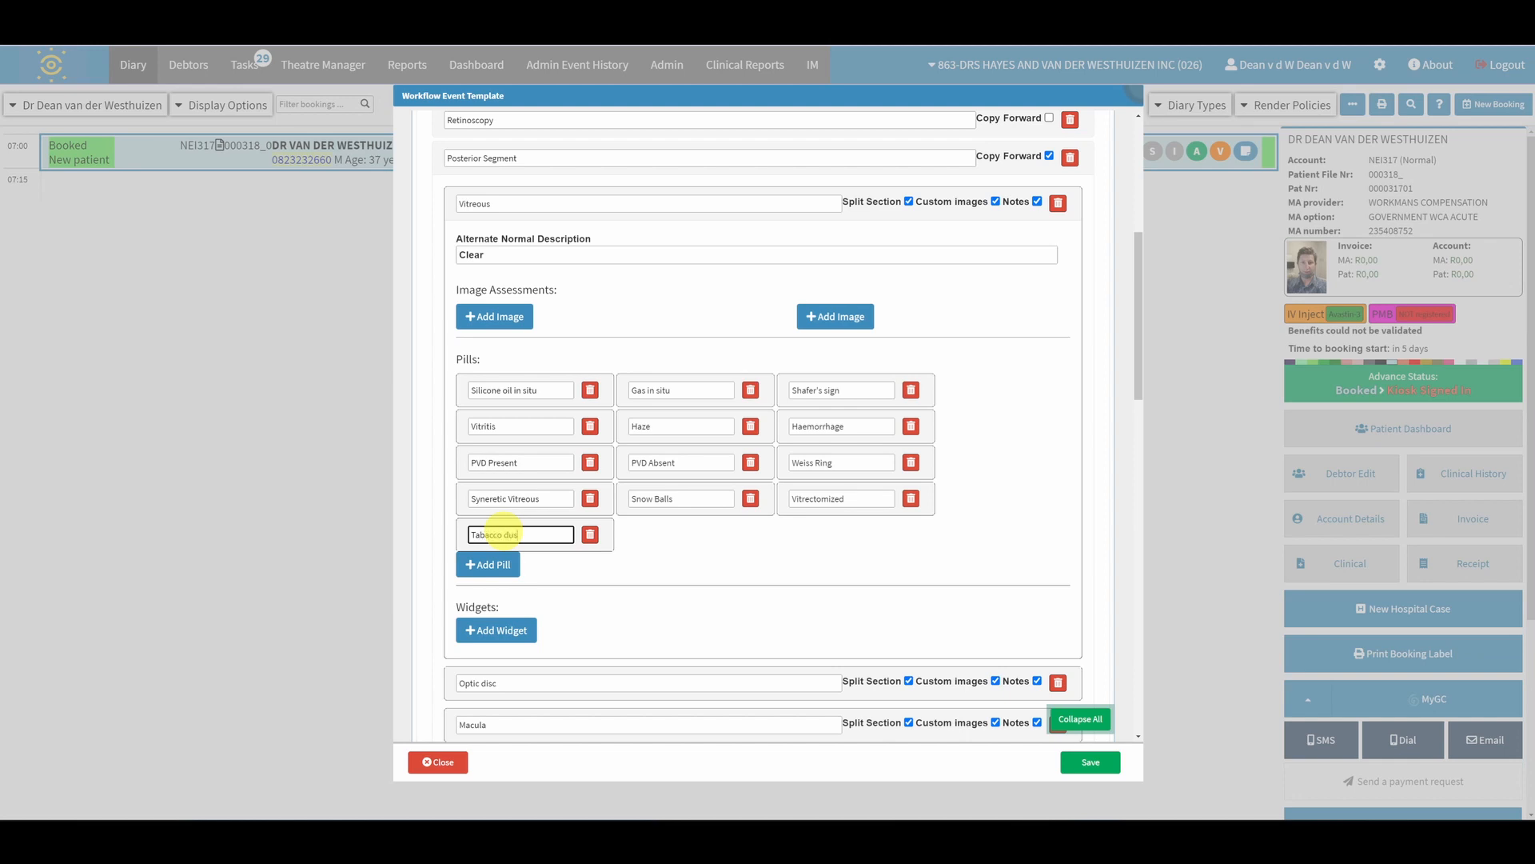
click(679, 541)
Add a second new Vitreous pill for no tabacco dust and delete it again
click(502, 564)
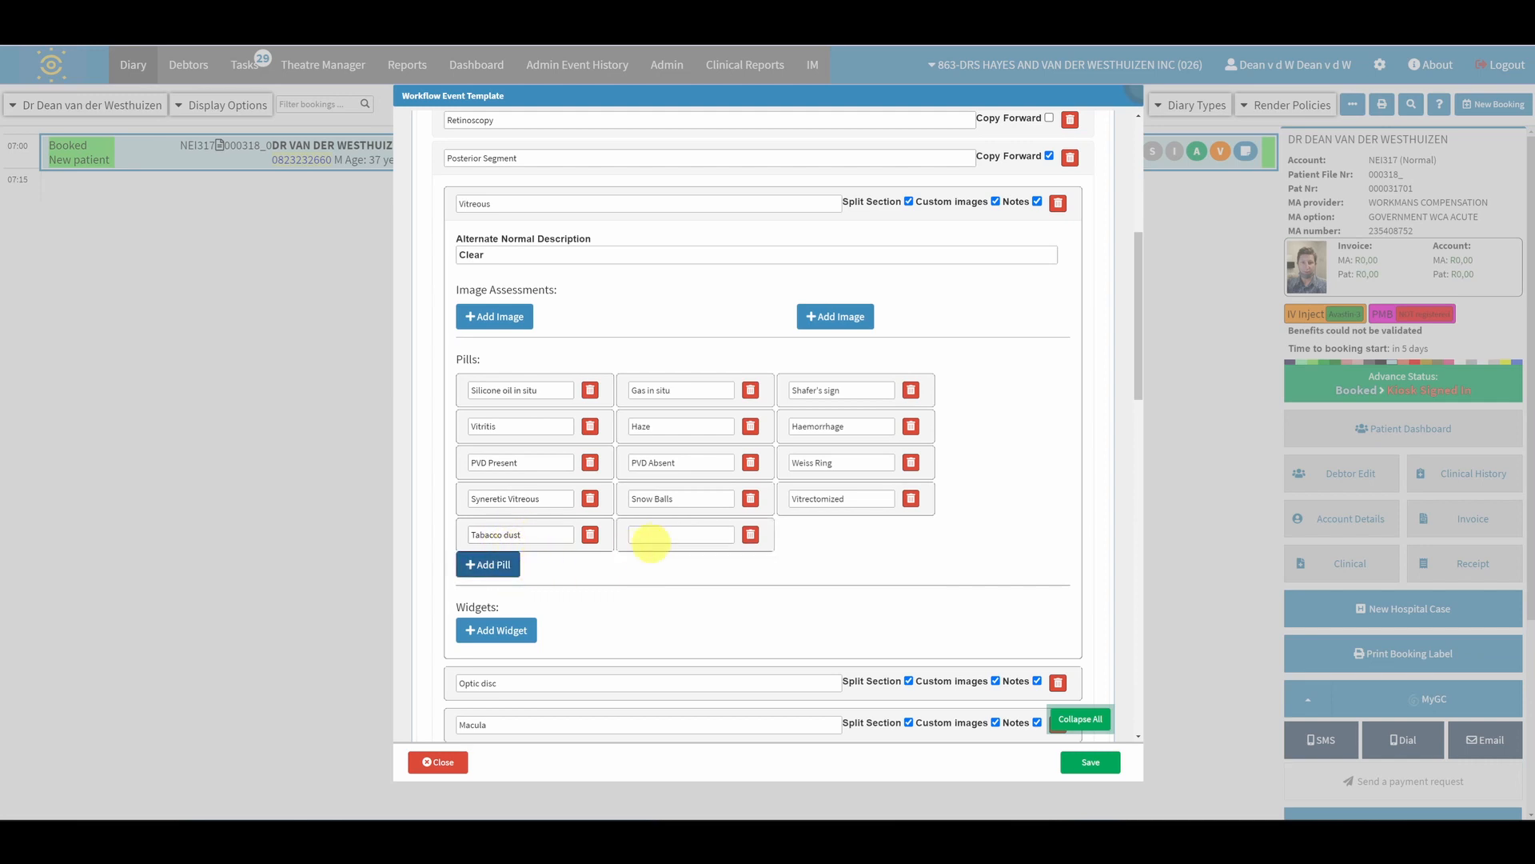
click(654, 534)
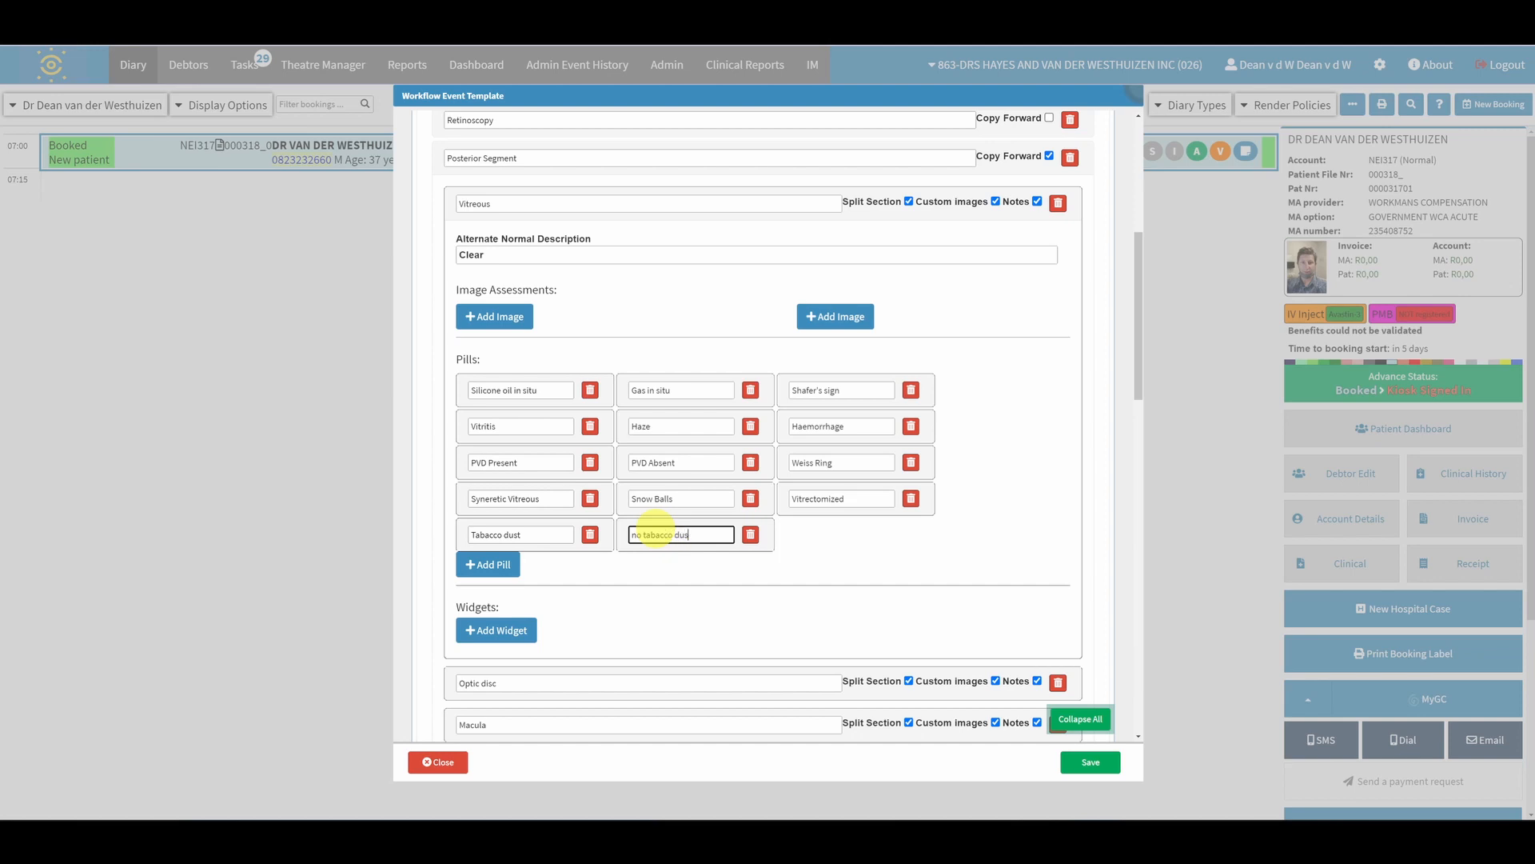
click(815, 568)
click(750, 536)
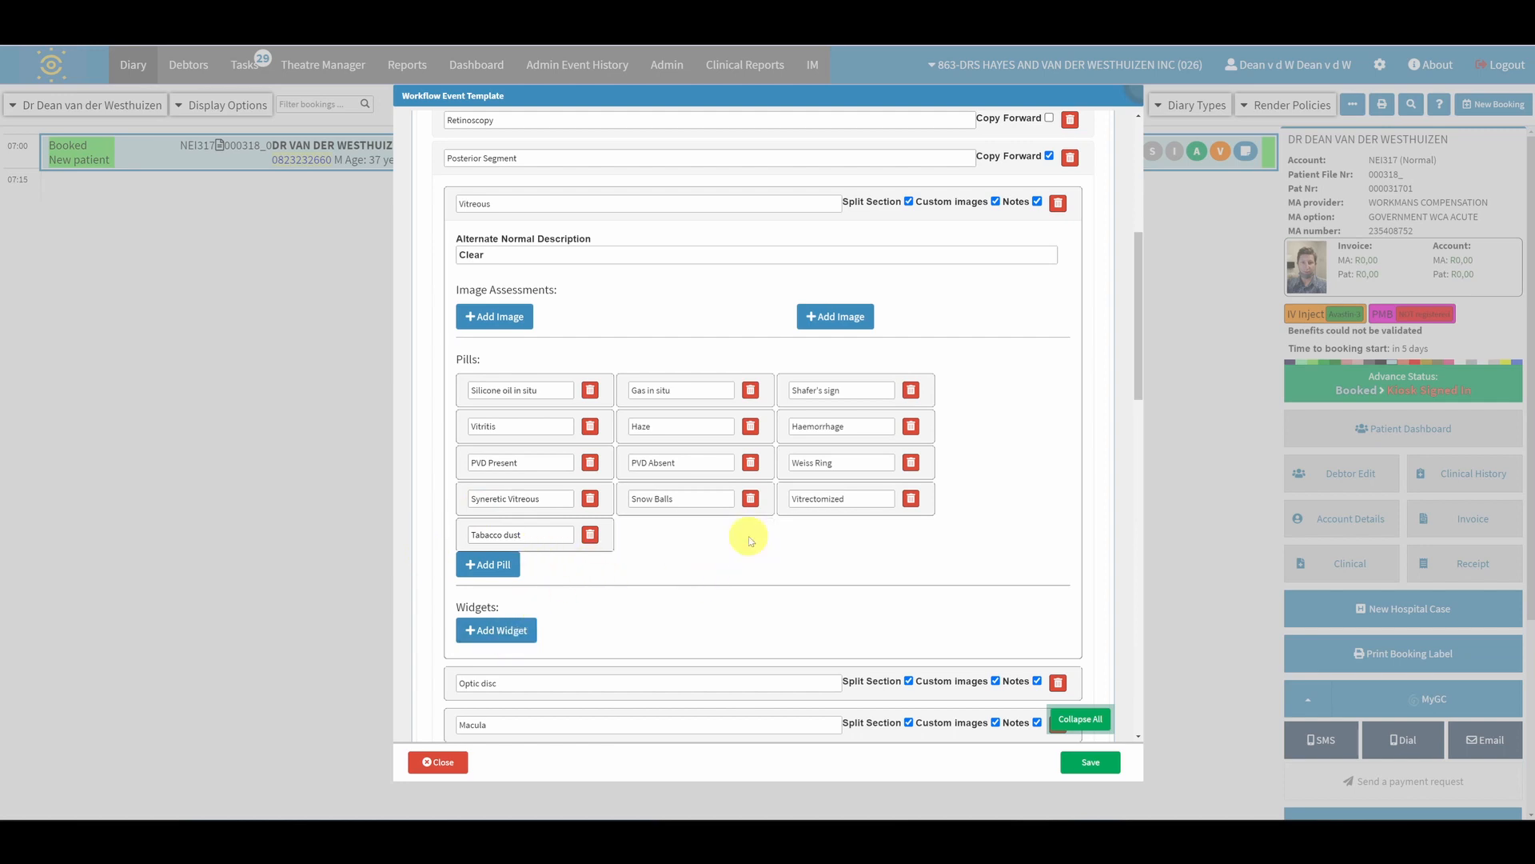
Expand the Tabacco dust pill and link diagnosis h04.1 and billing code 0109 to it
click(533, 551)
scroll(643, 612, up, 1)
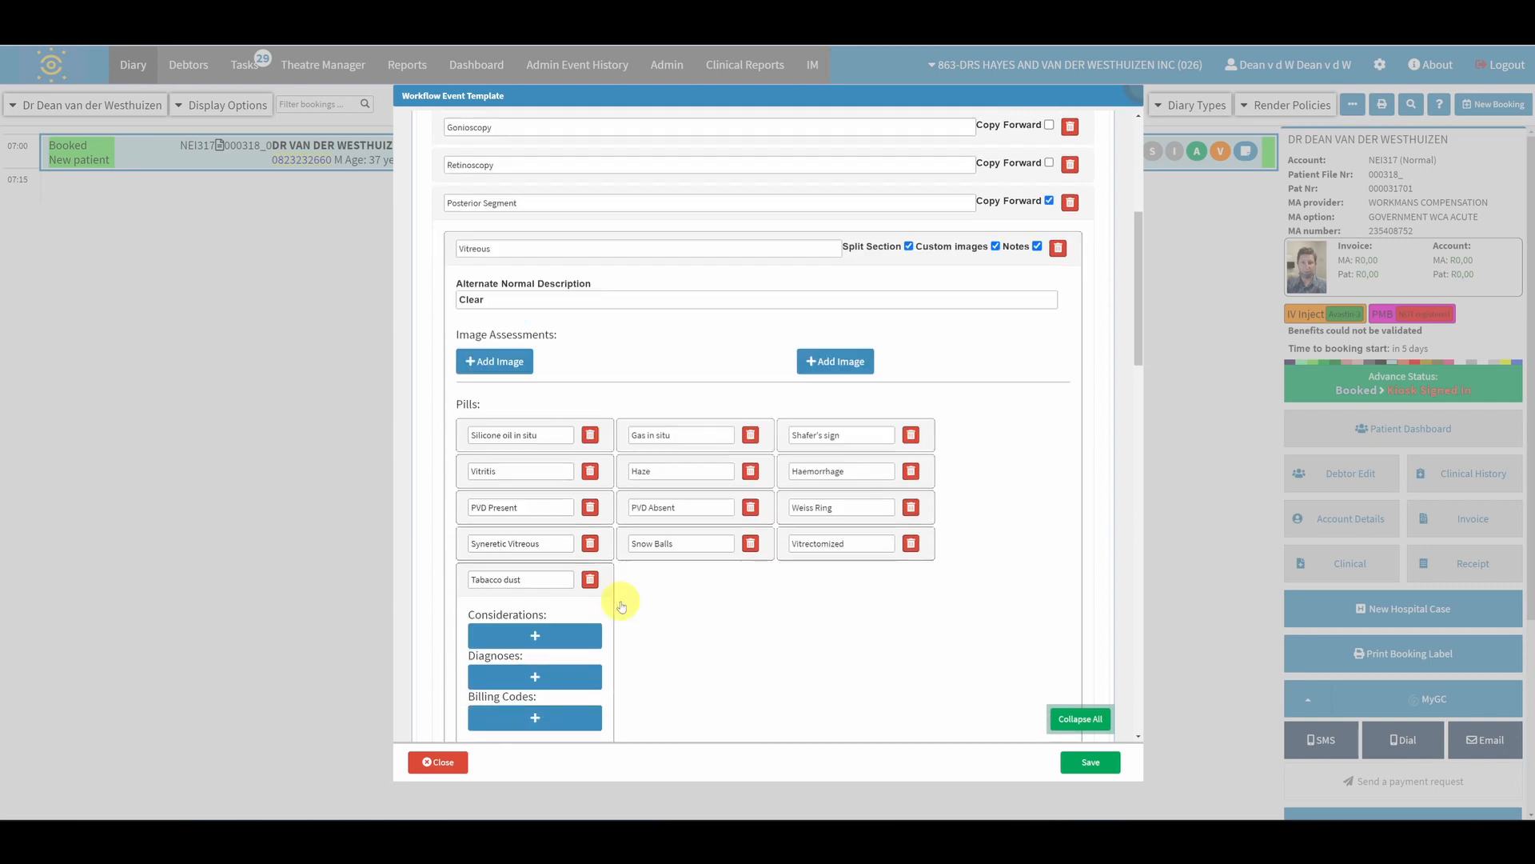
scroll(622, 606, down, 1)
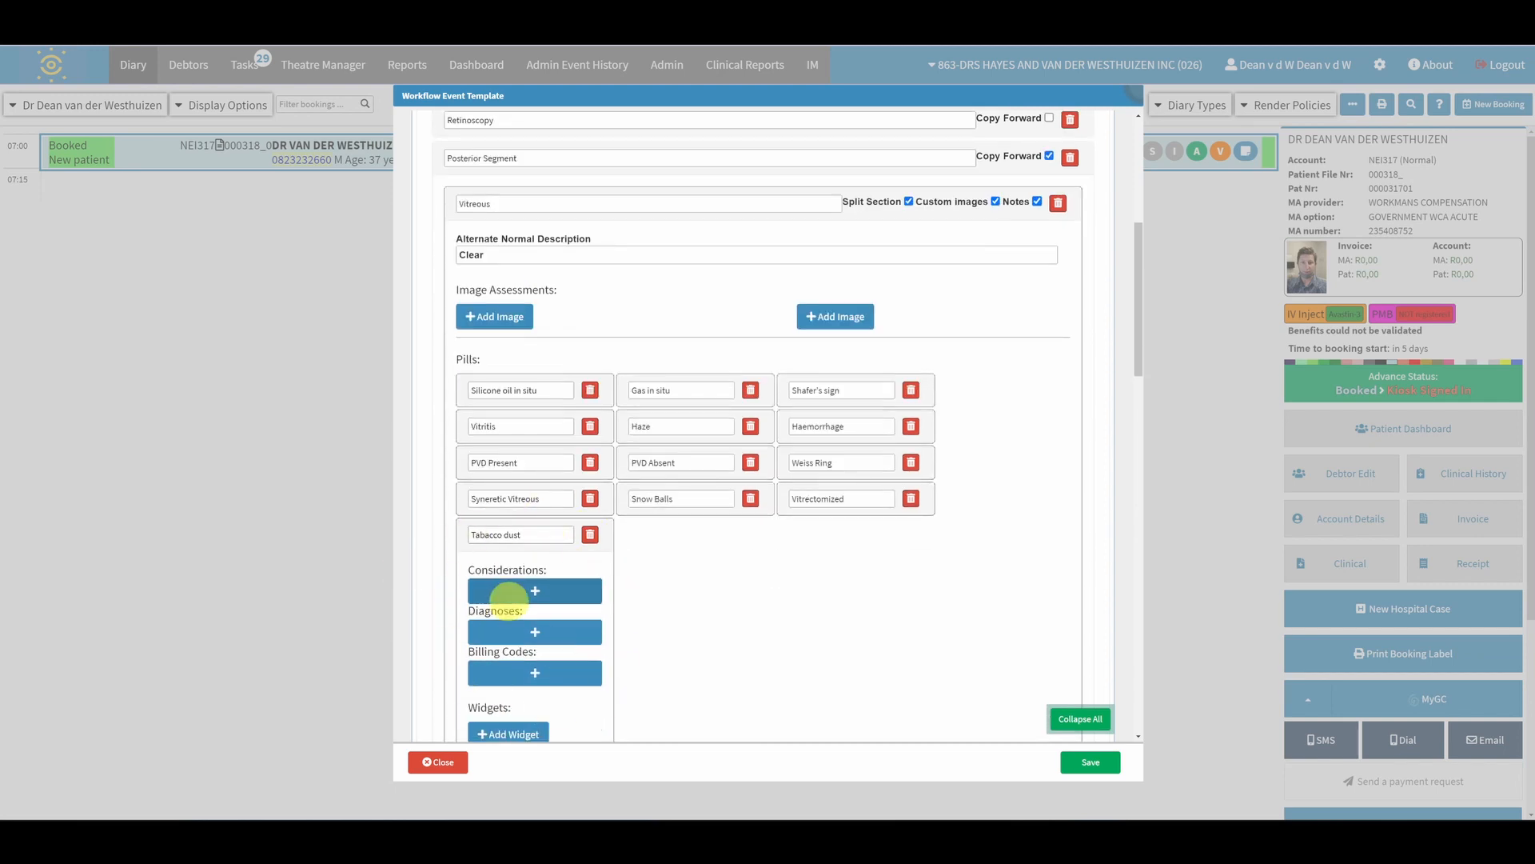
scroll(508, 598, down, 3)
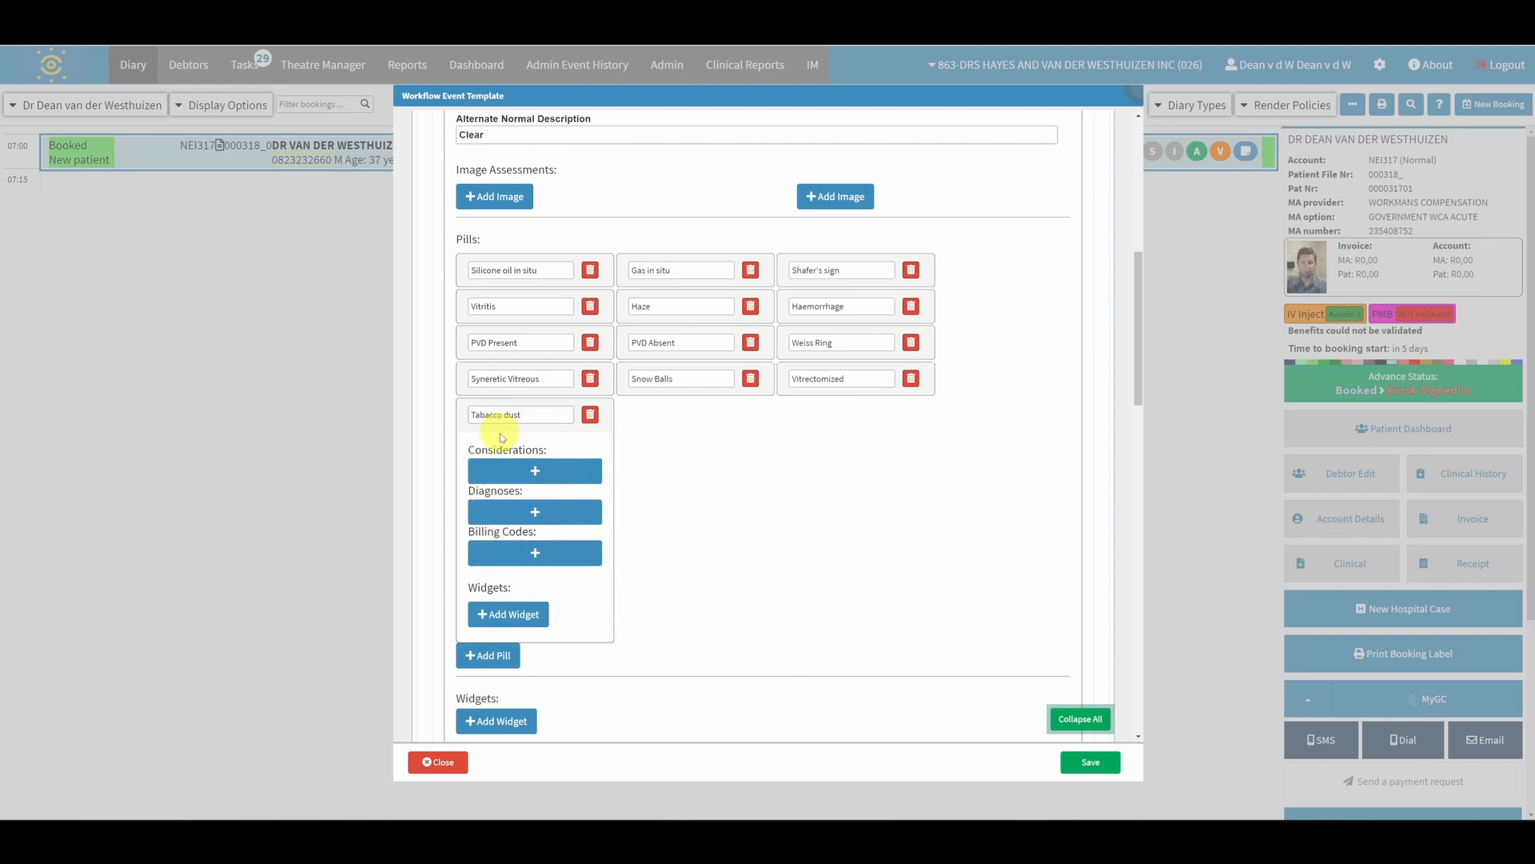
click(532, 513)
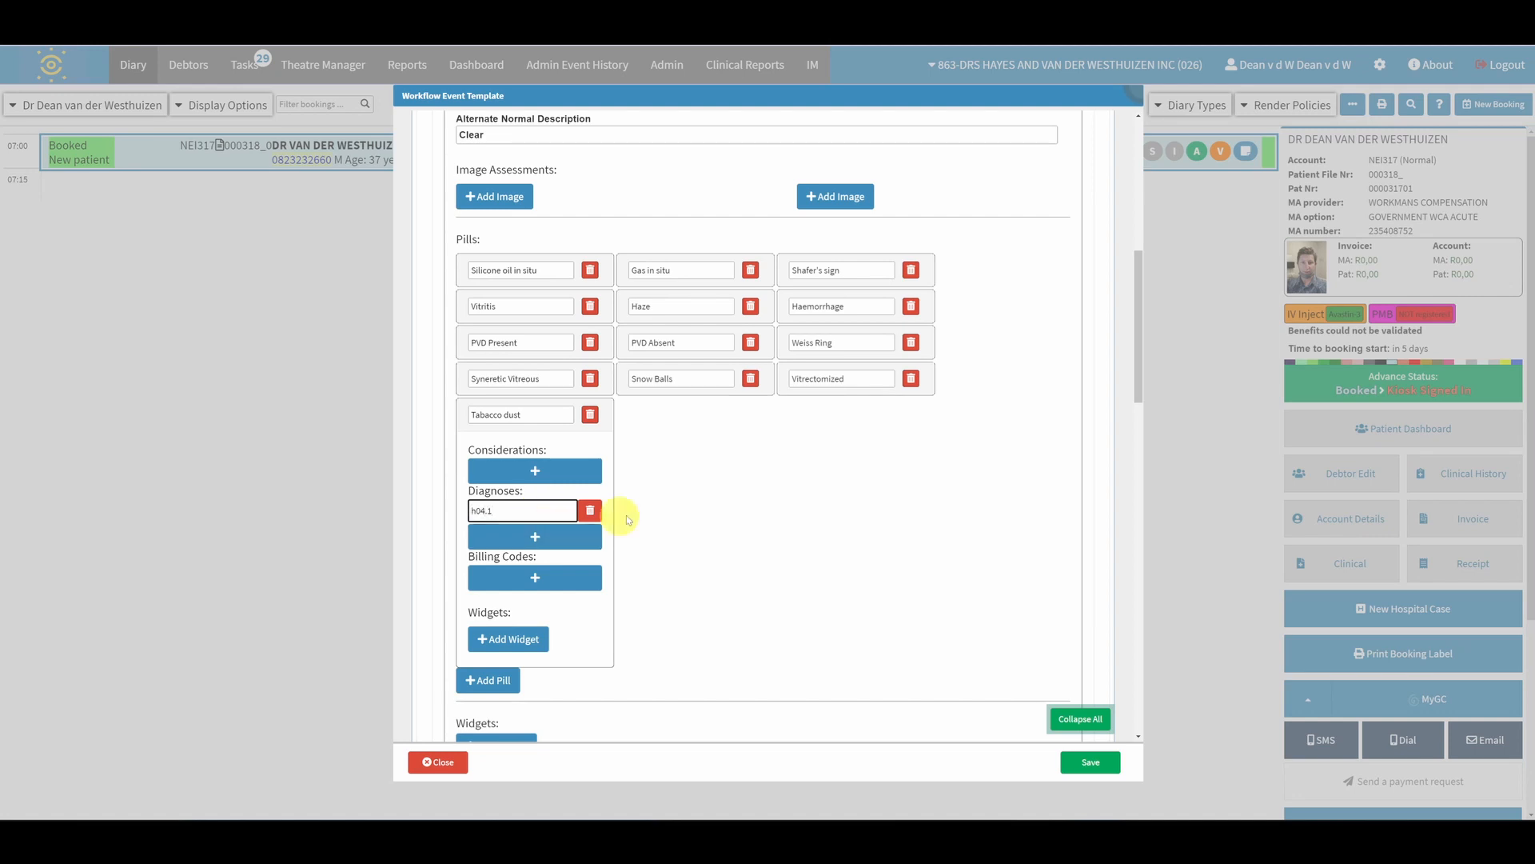
click(704, 536)
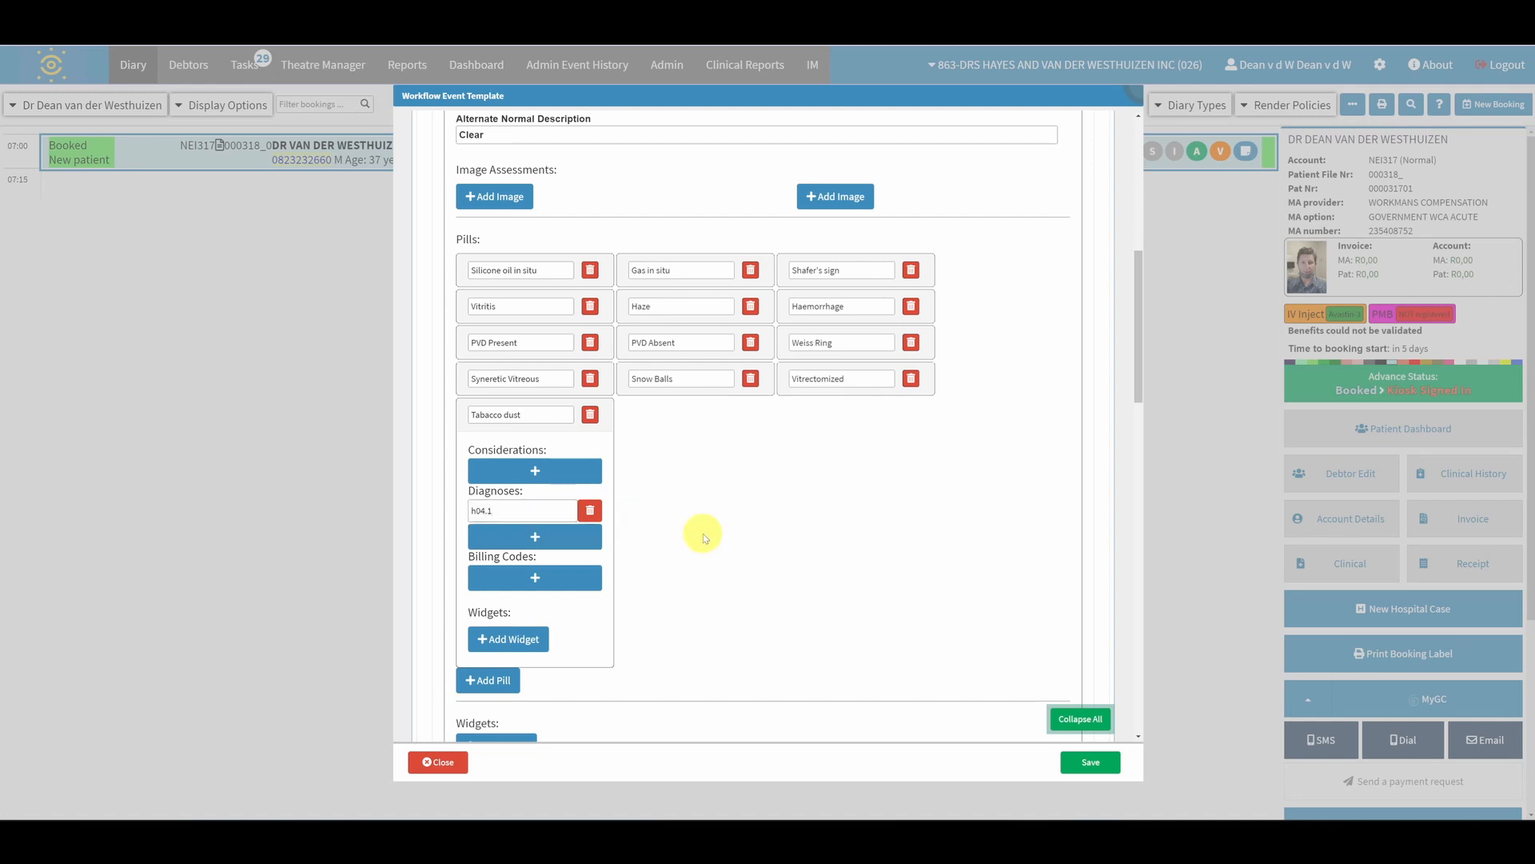
click(567, 578)
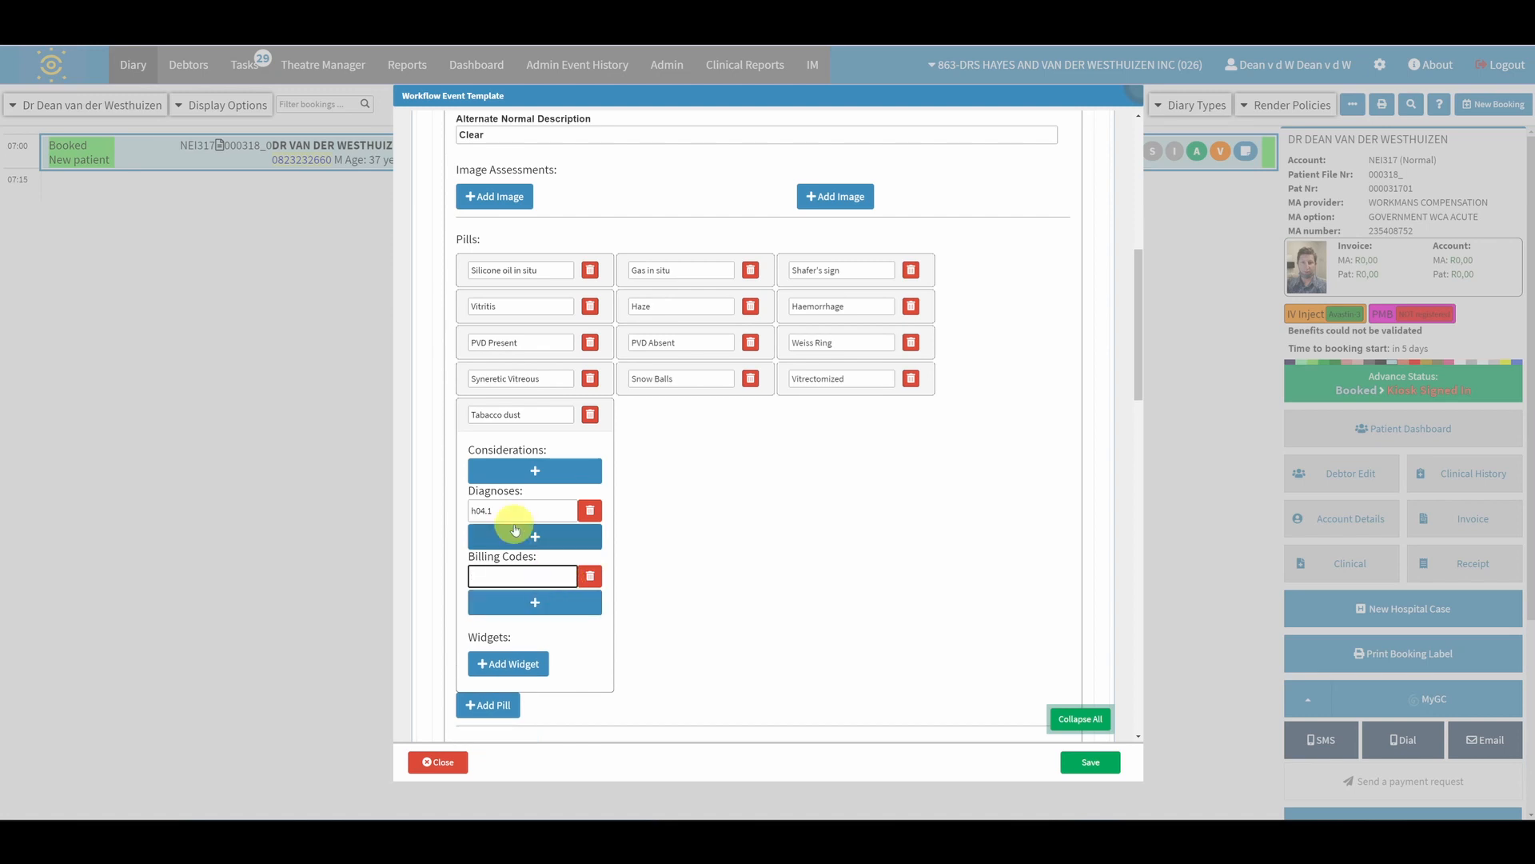
click(739, 579)
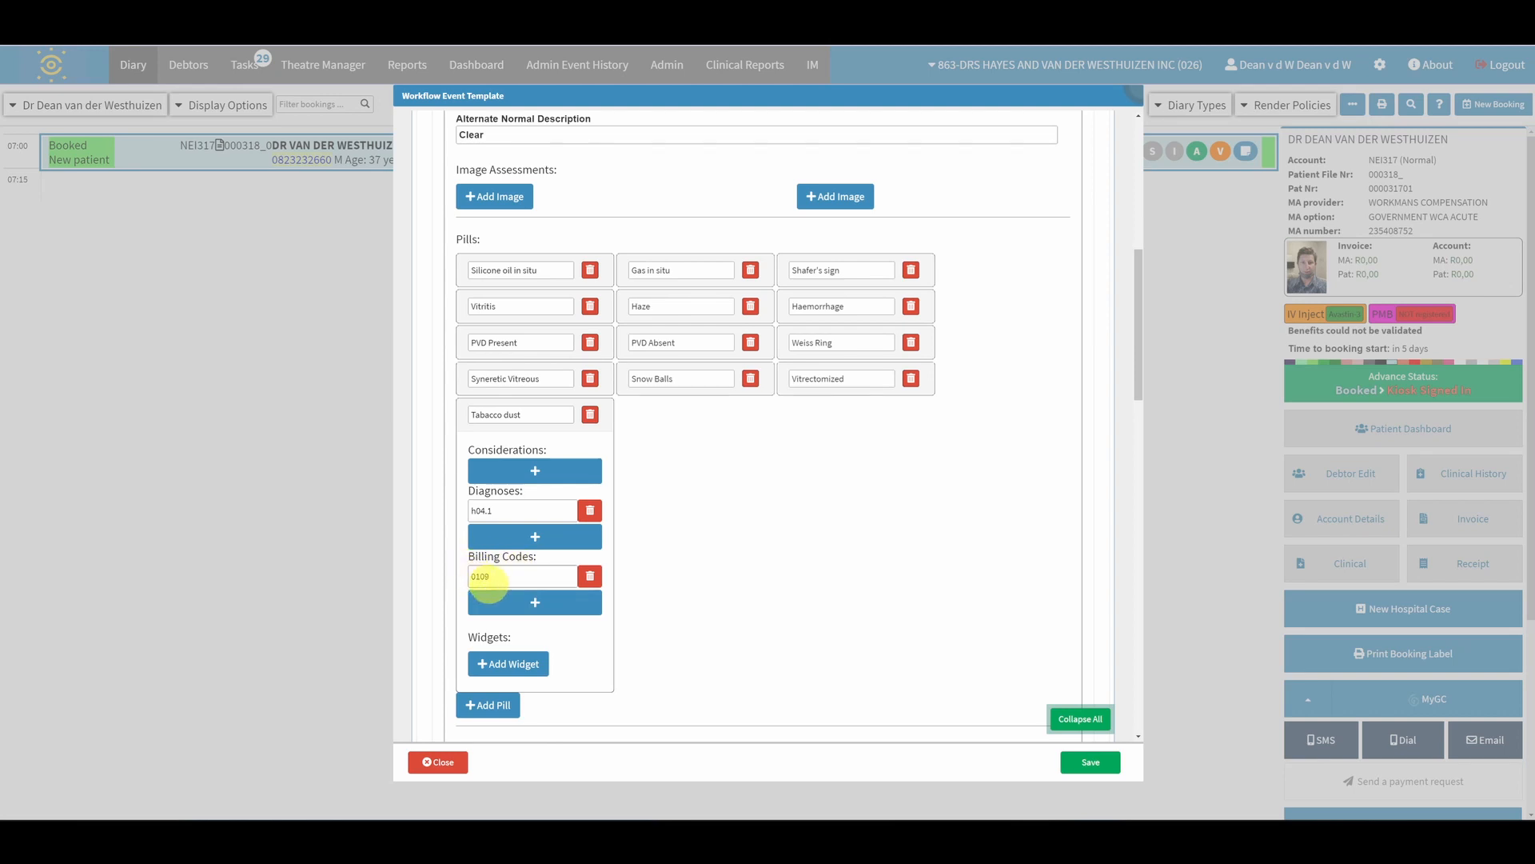
Add the considerations "Retinal break noted" and "Requires 3 mirror exam" to the Tabacco dust pill
click(520, 472)
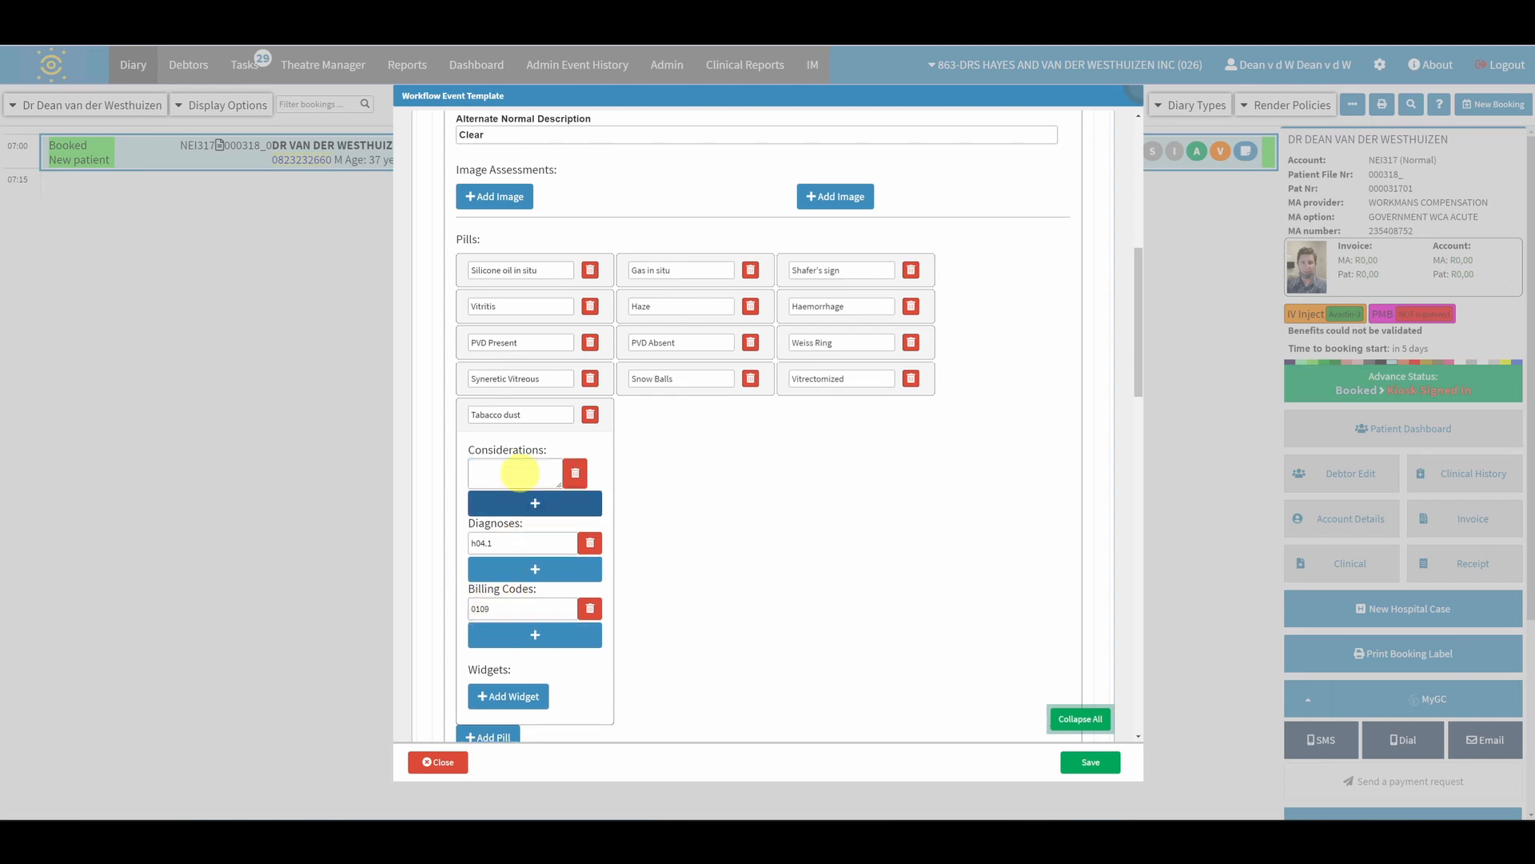
click(530, 470)
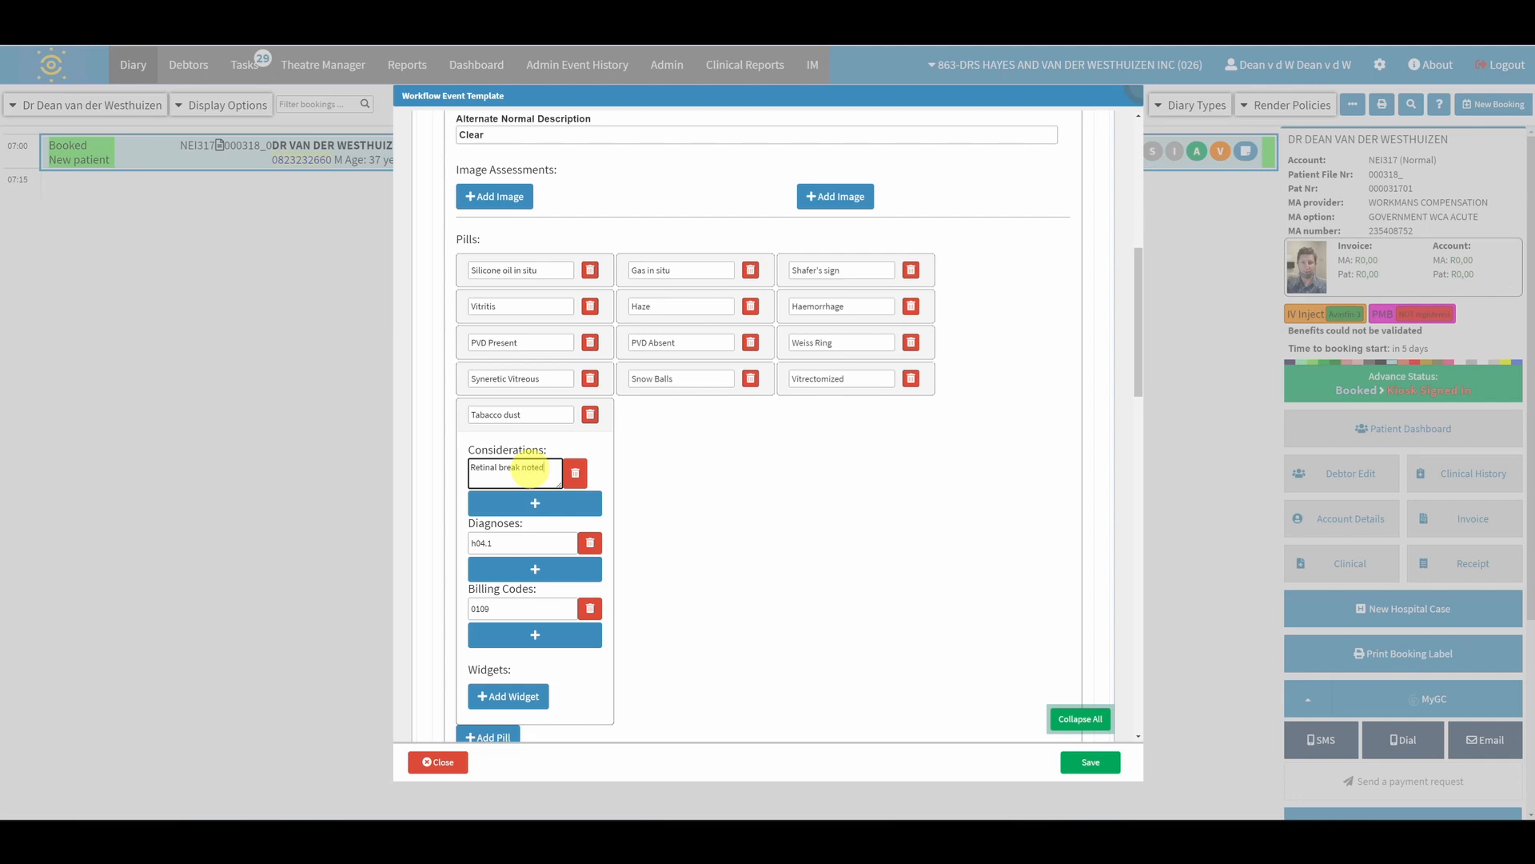
click(527, 503)
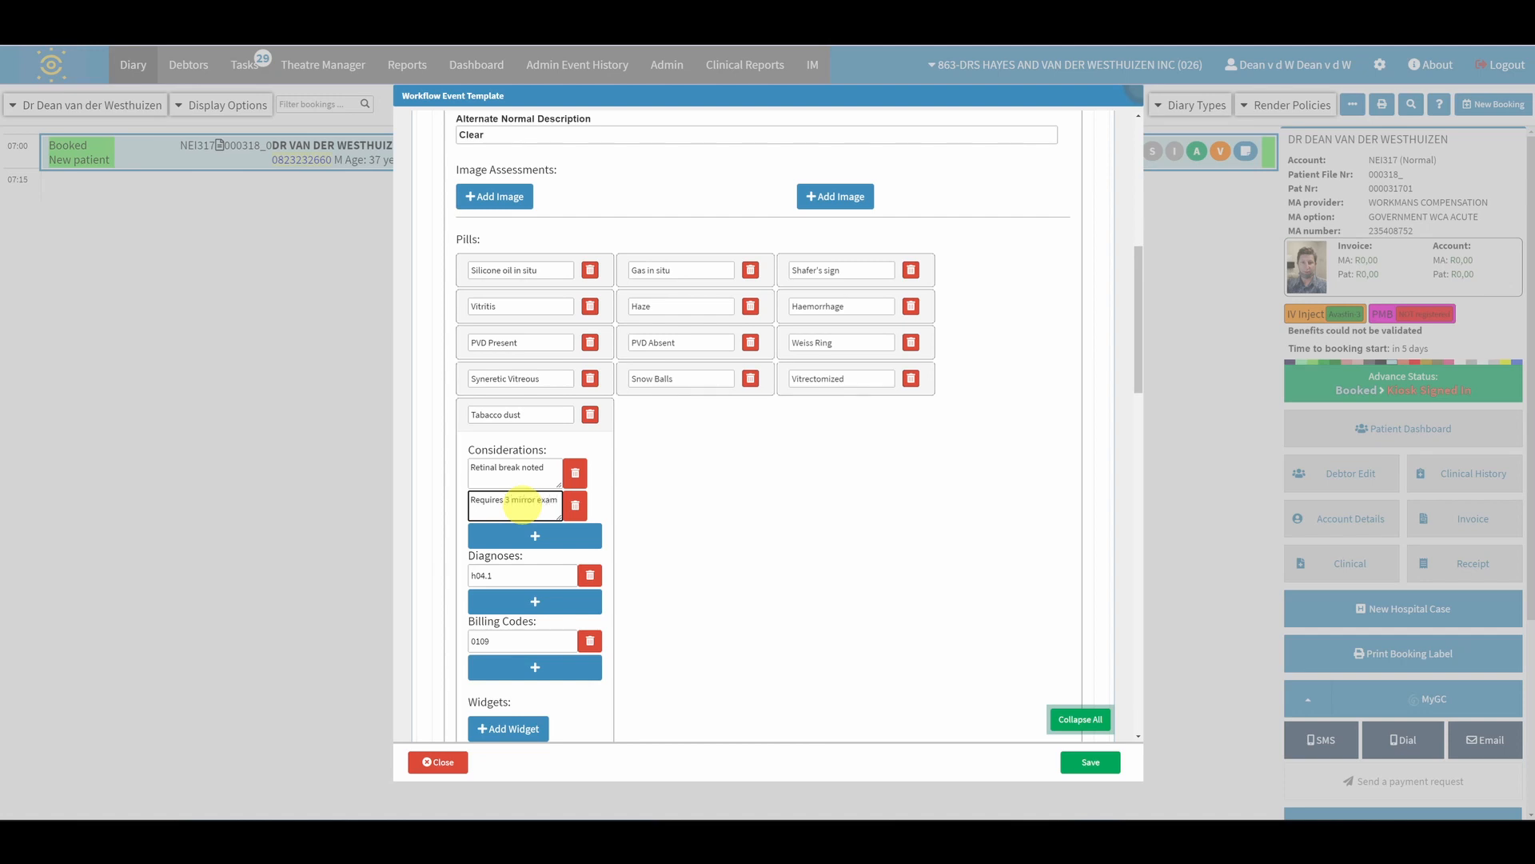
click(640, 485)
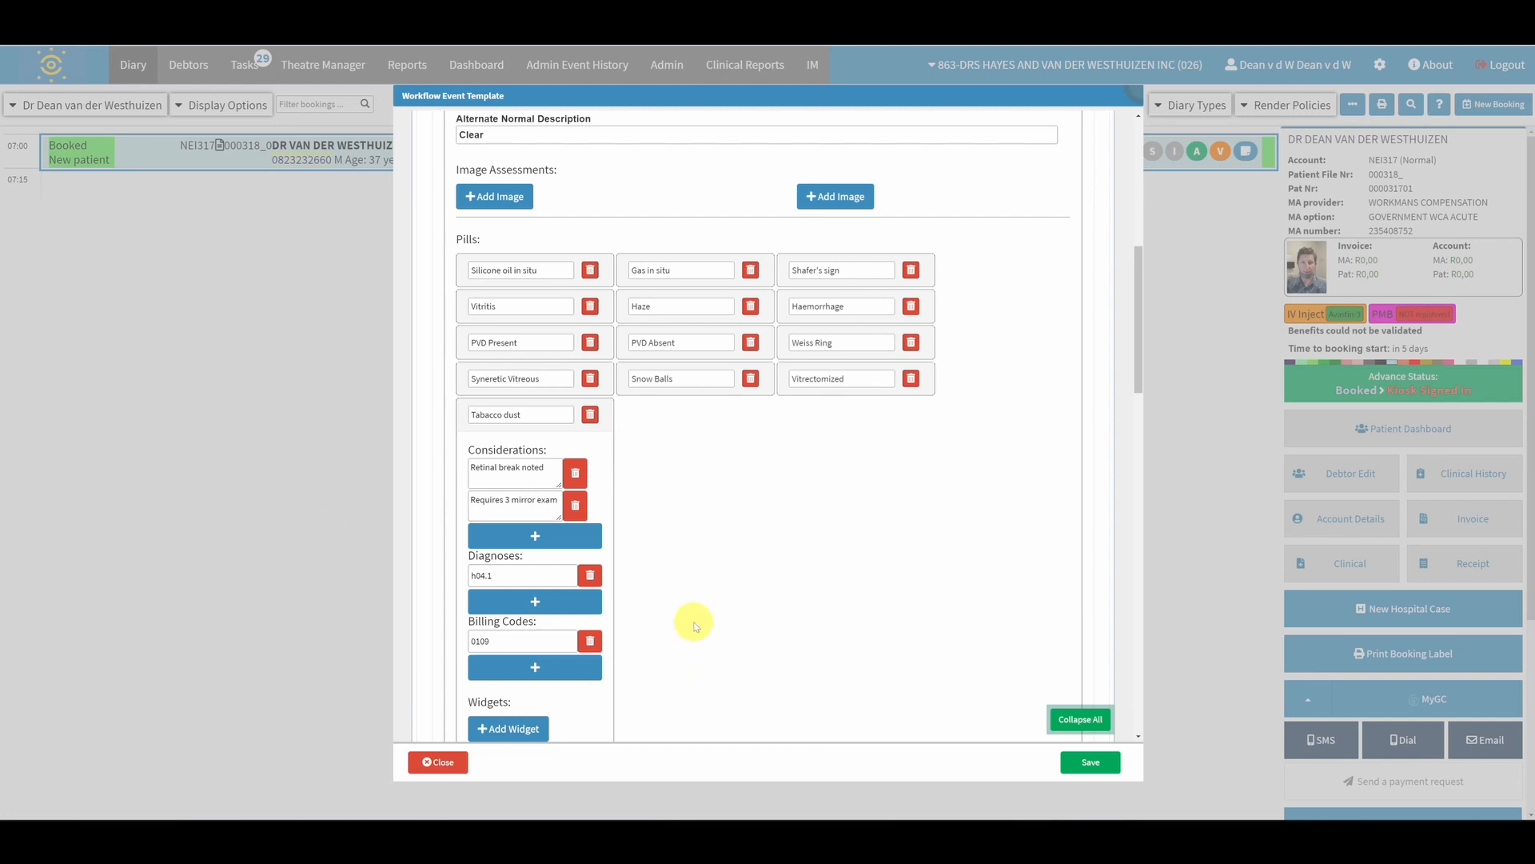
Add a Dropdown widget to the Tabacco dust pill
scroll(685, 576, down, 1)
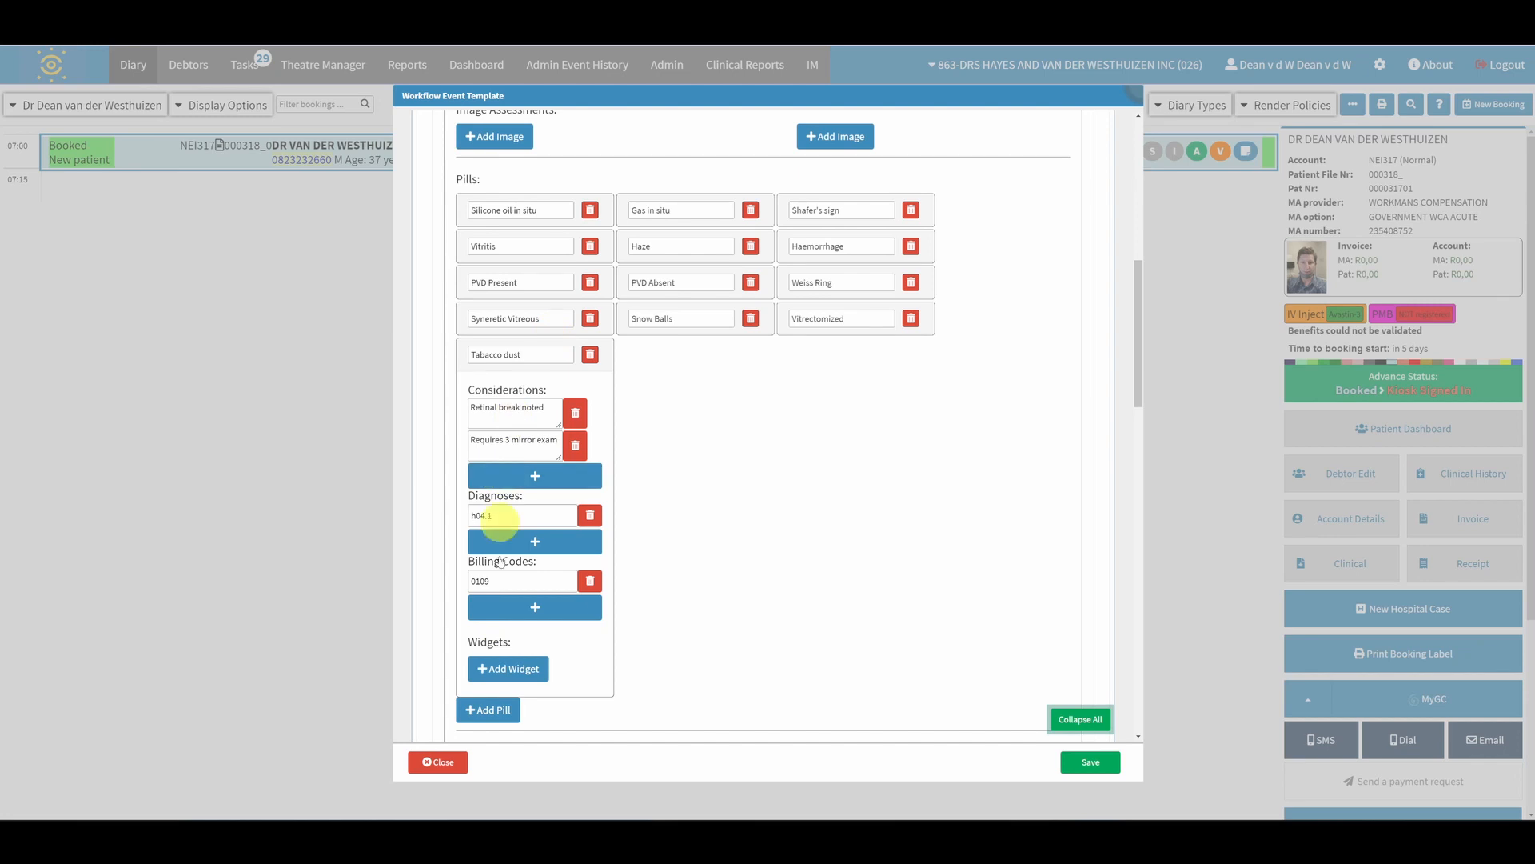
click(507, 669)
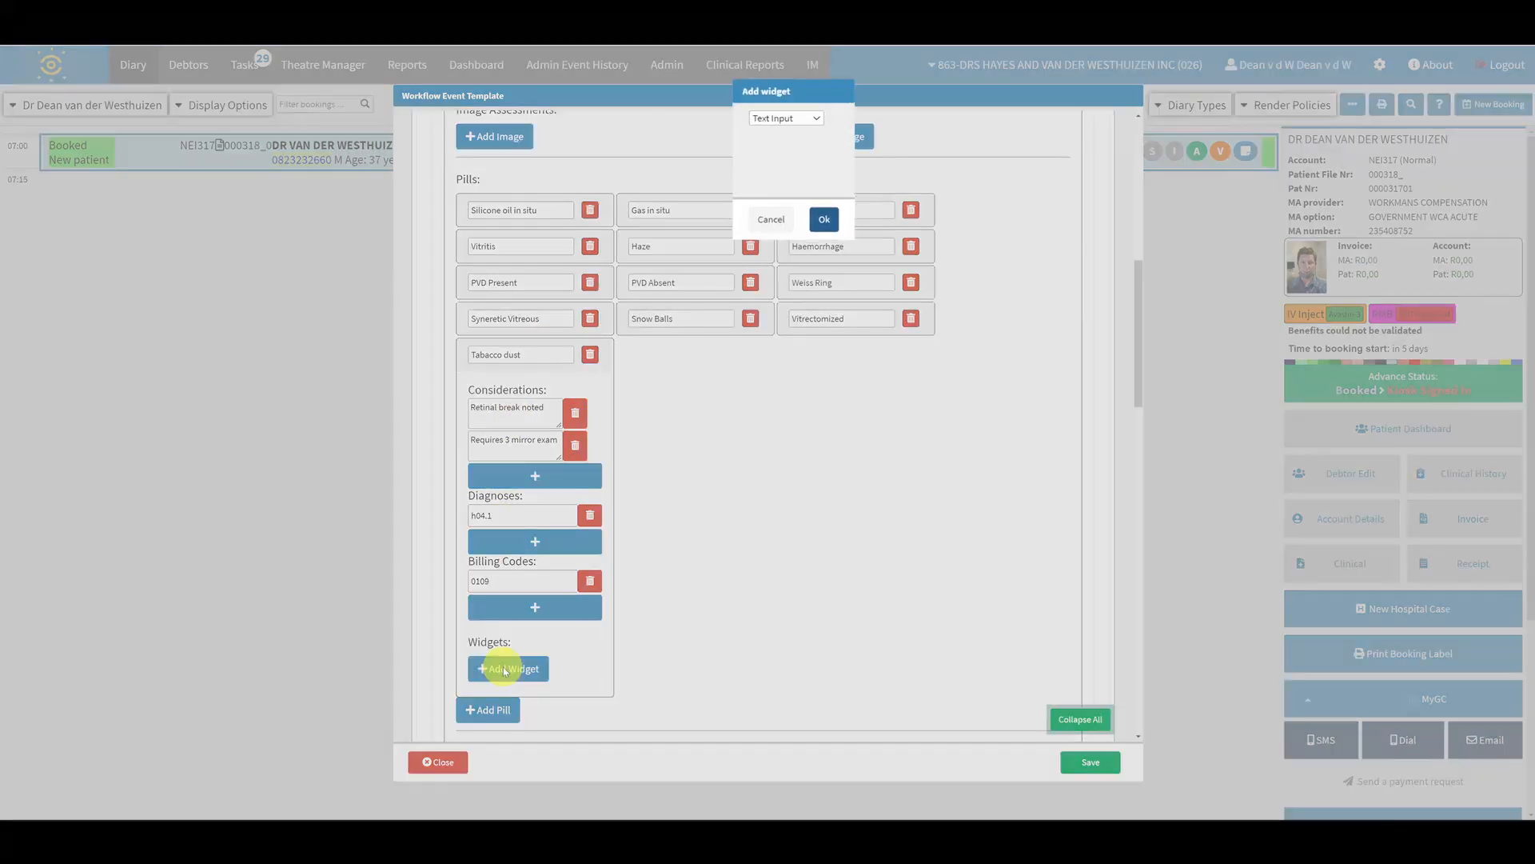
click(810, 126)
click(795, 152)
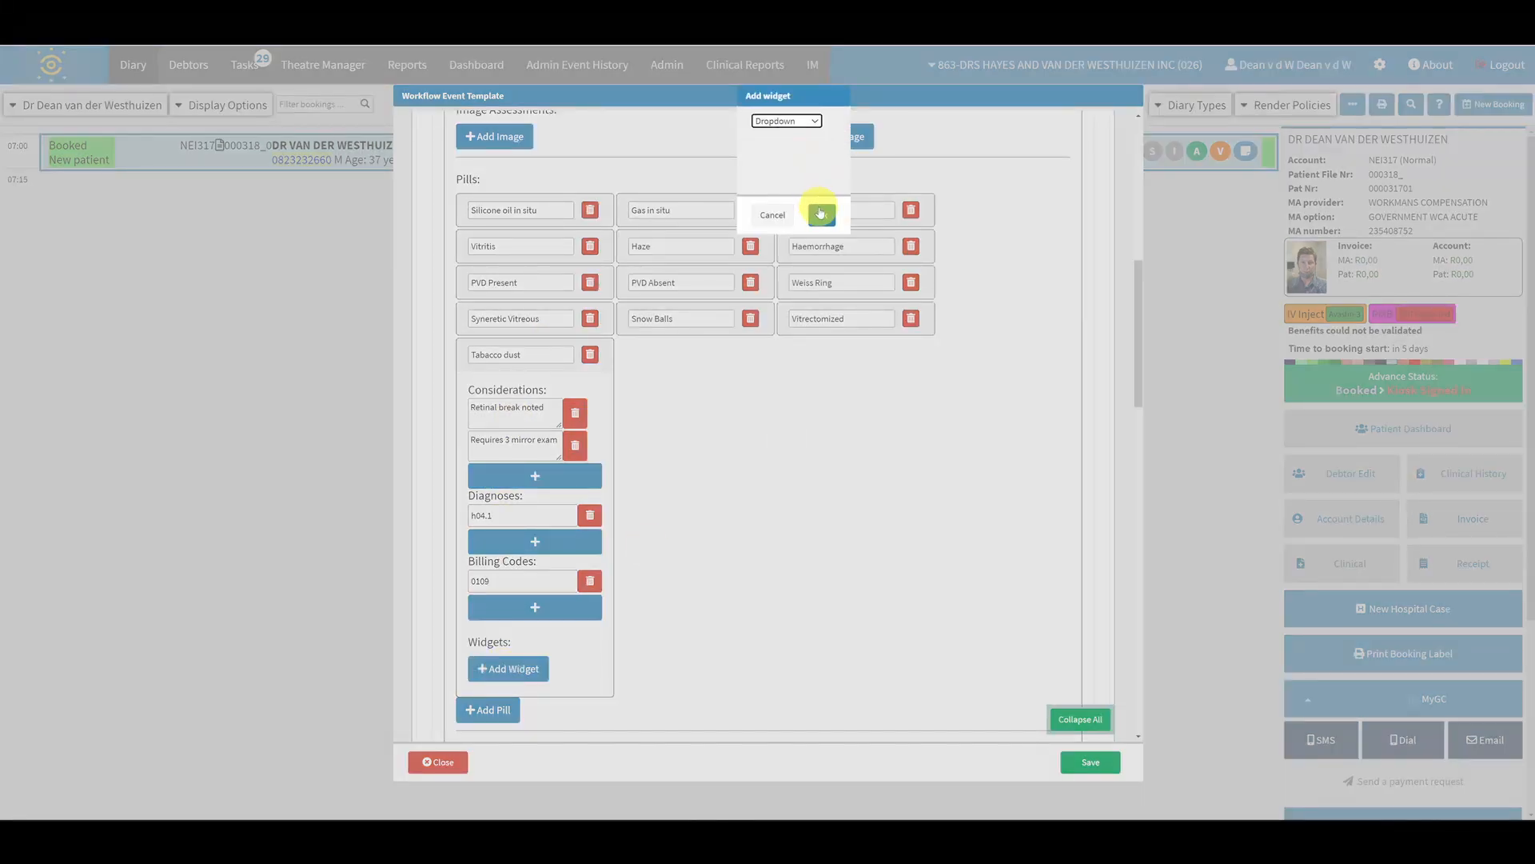
click(819, 212)
scroll(631, 651, down, 1)
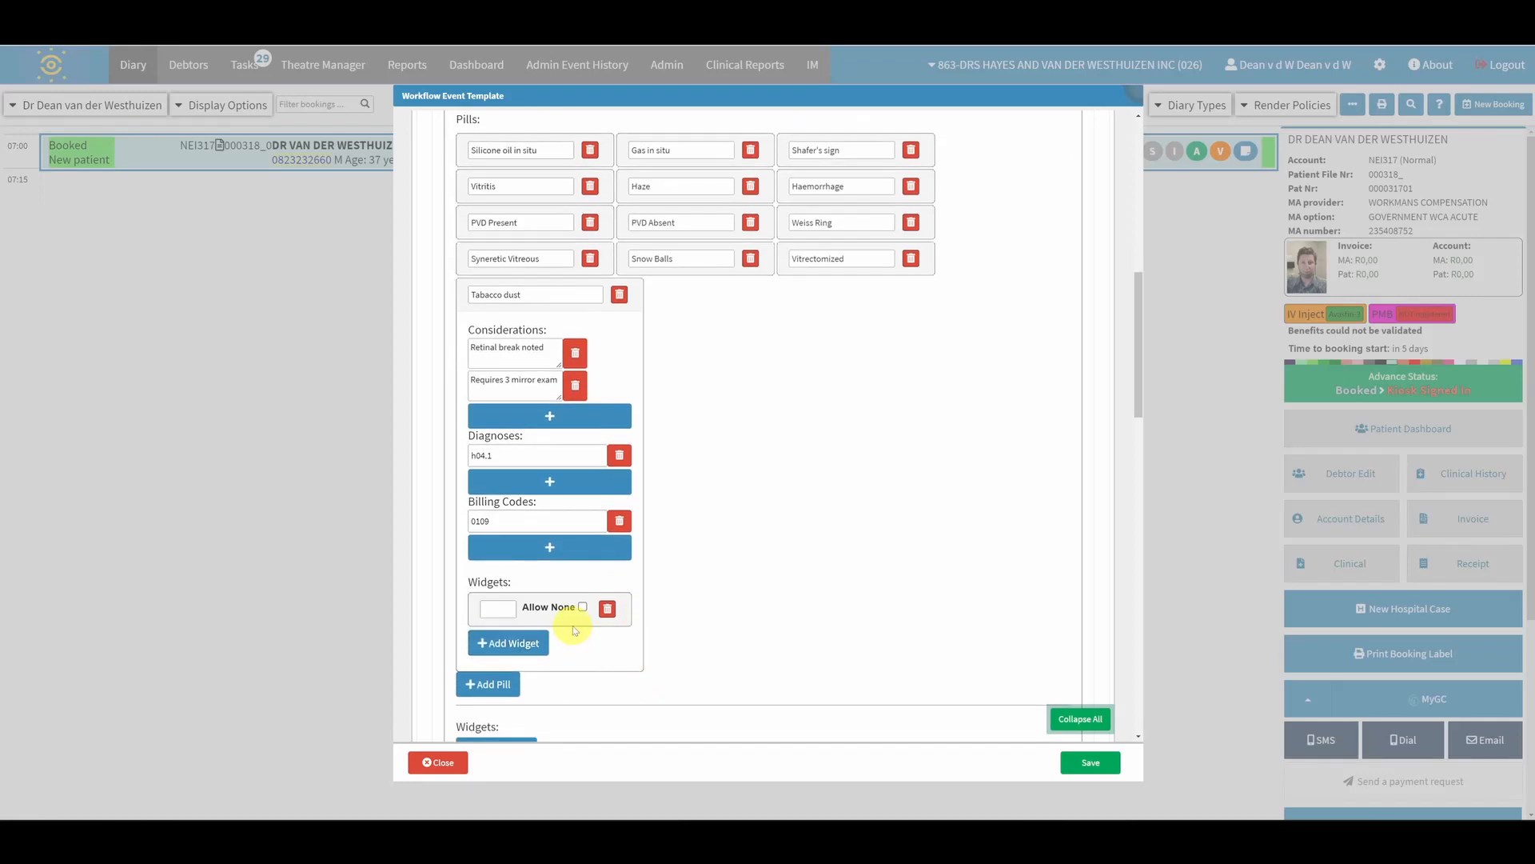
Give the pill's dropdown widget the options "Present" and "Abscent", and save the template and the settings
click(573, 623)
scroll(573, 624, down, 1)
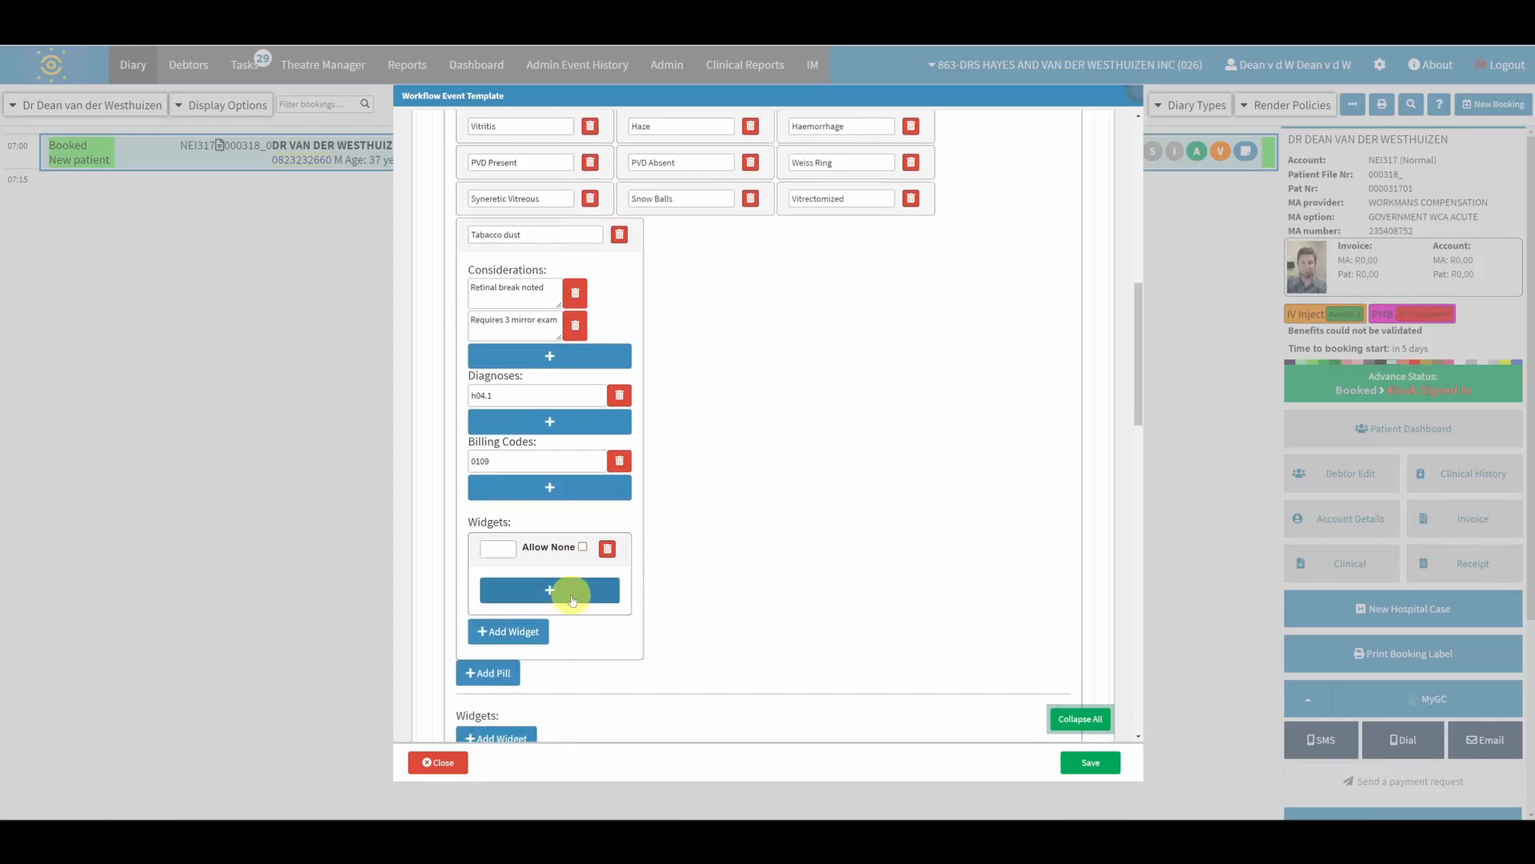
click(572, 599)
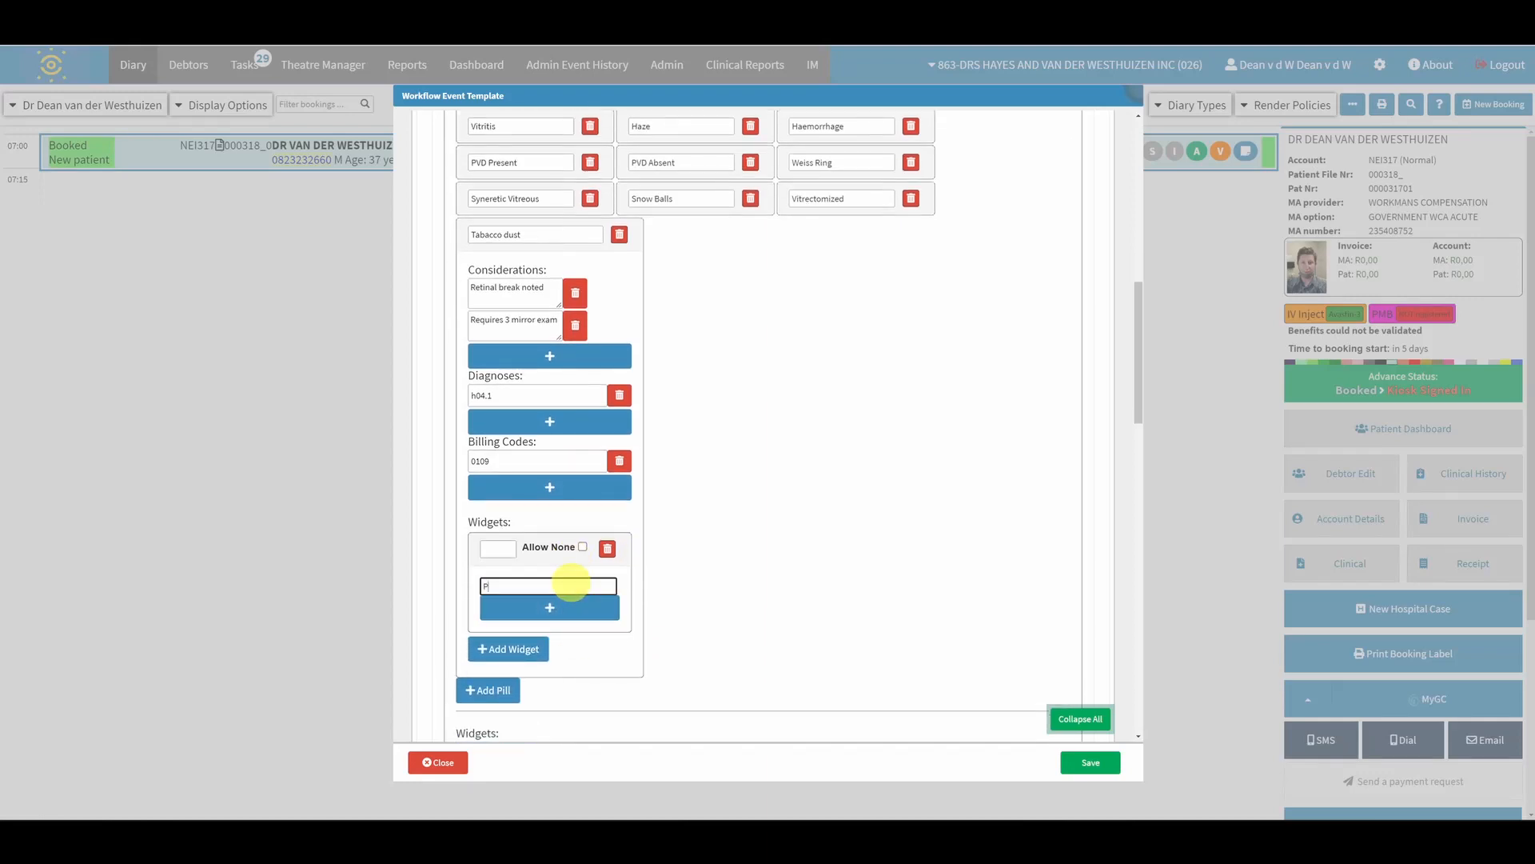
text(Present)
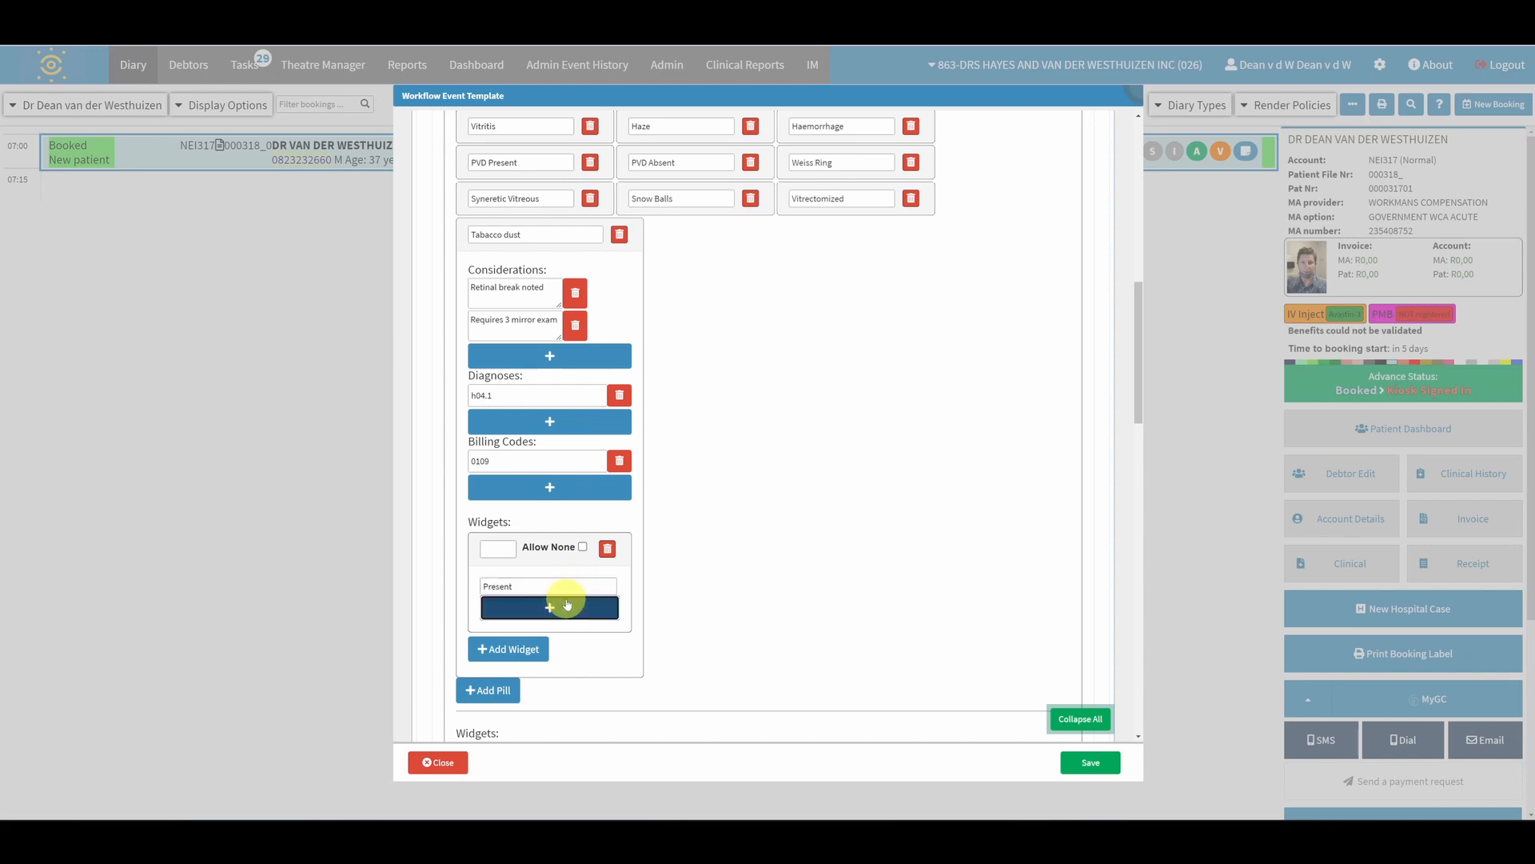
click(565, 605)
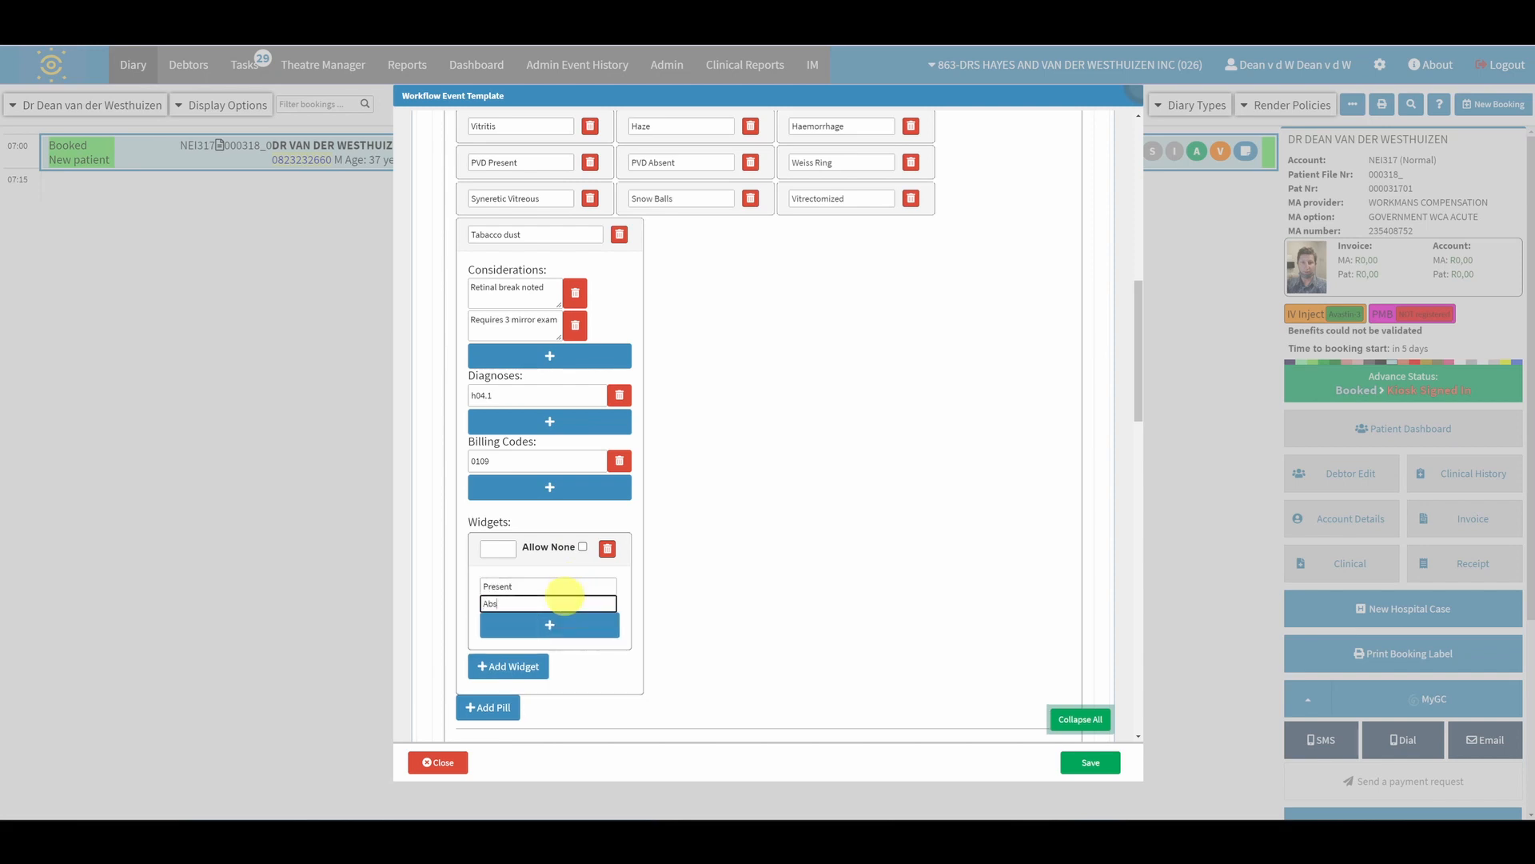
click(714, 541)
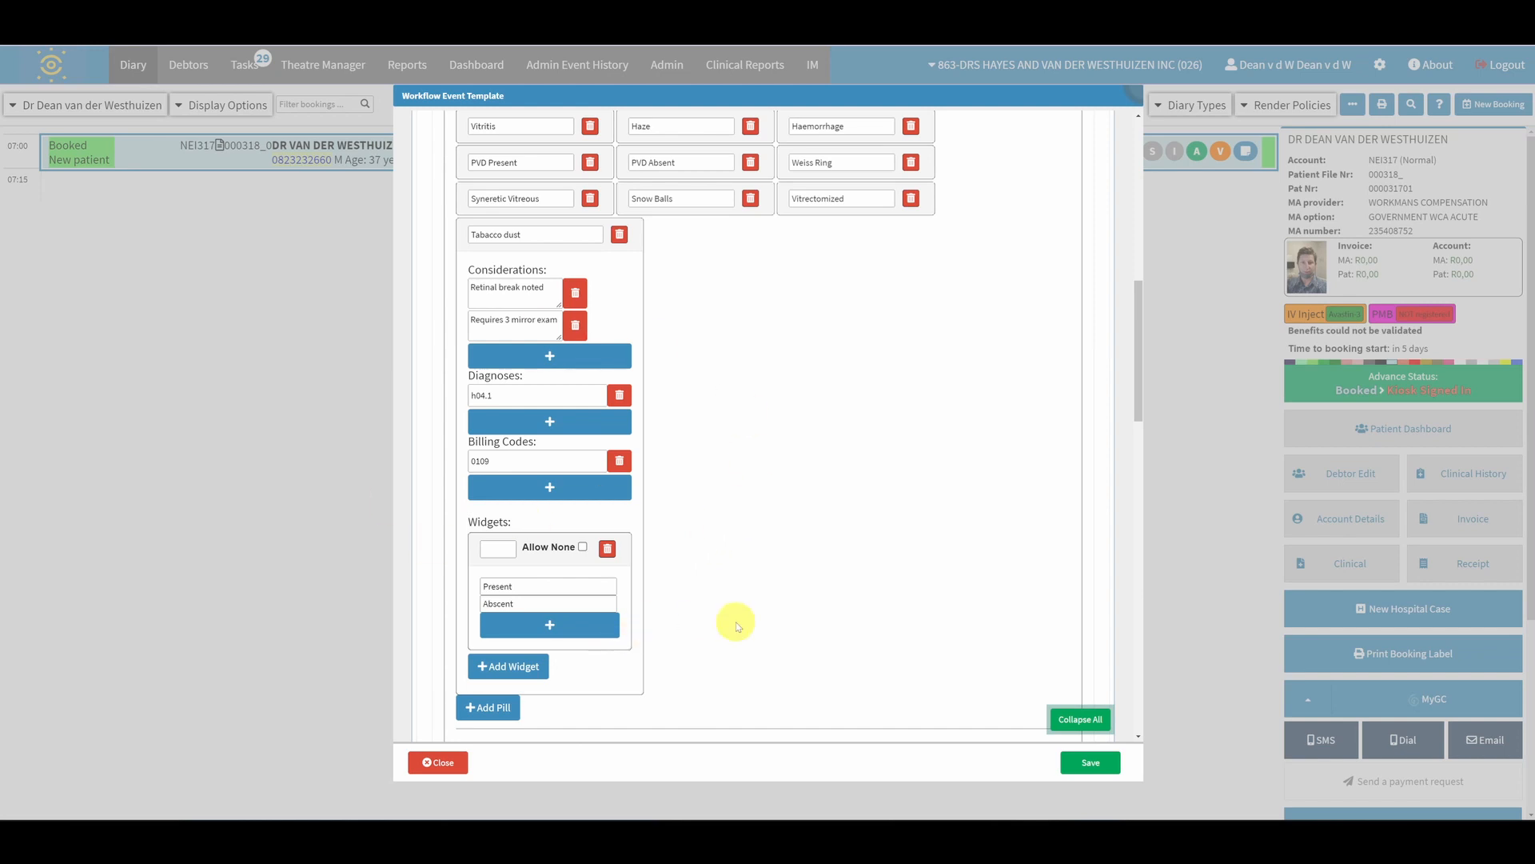
click(1092, 764)
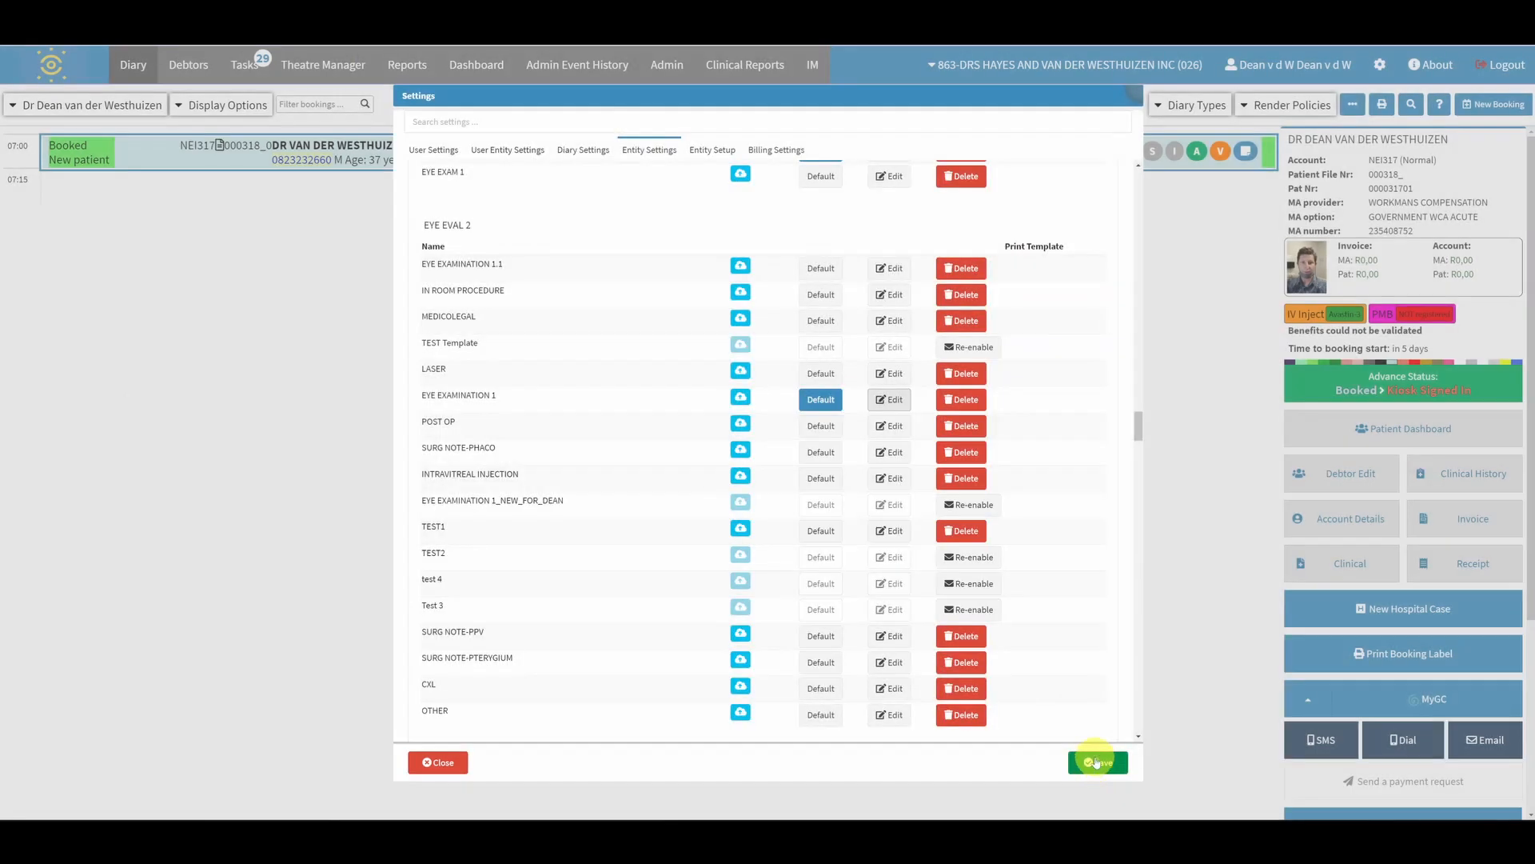
click(1096, 762)
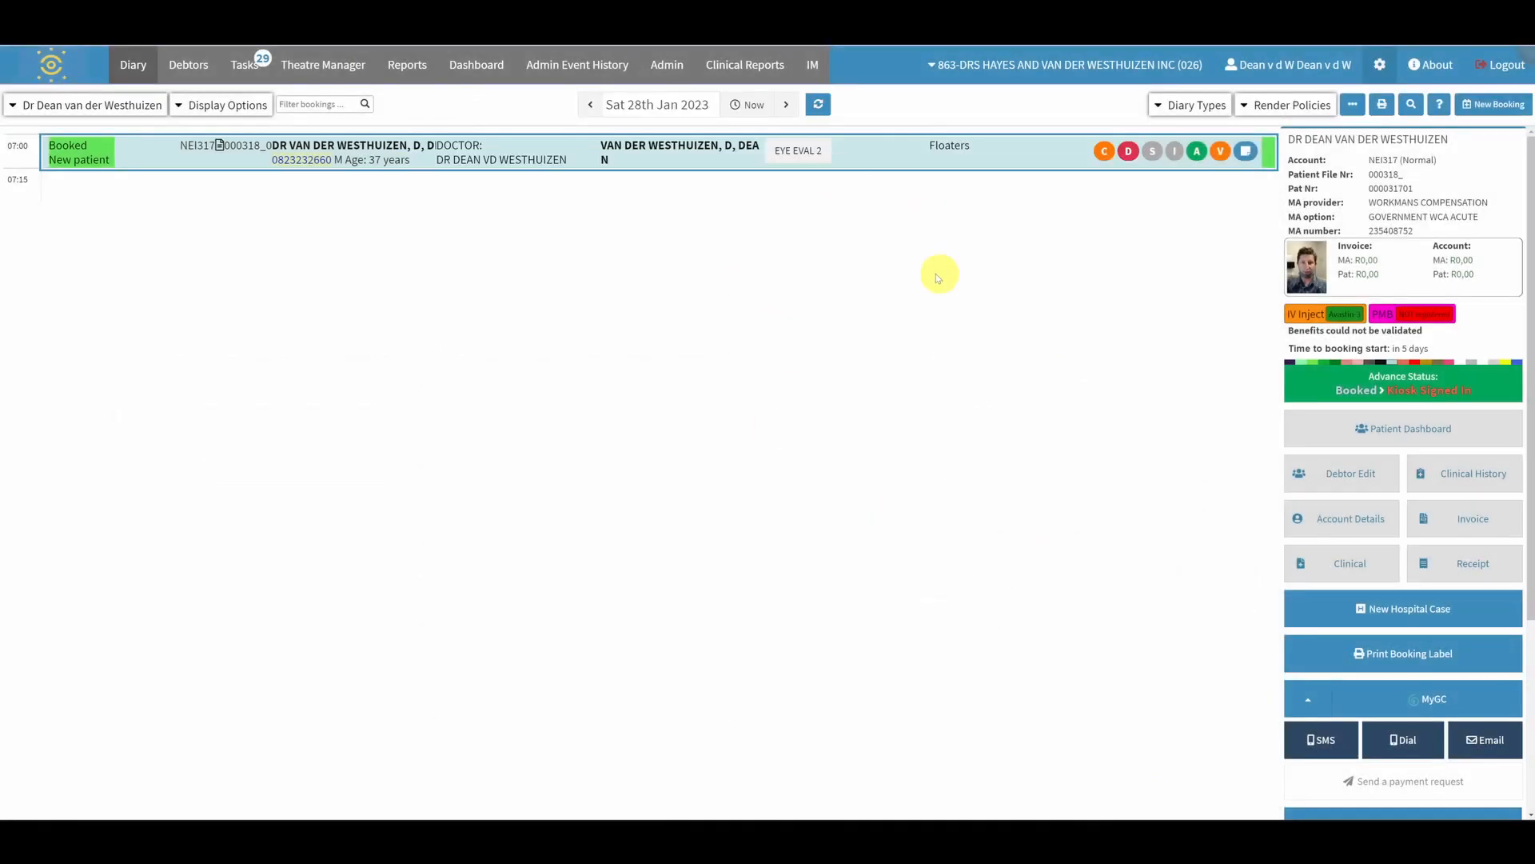
Open the booked patient's clinical case, acknowledge the future-date notice, and add a new EYE EVAL 2 event
click(1315, 557)
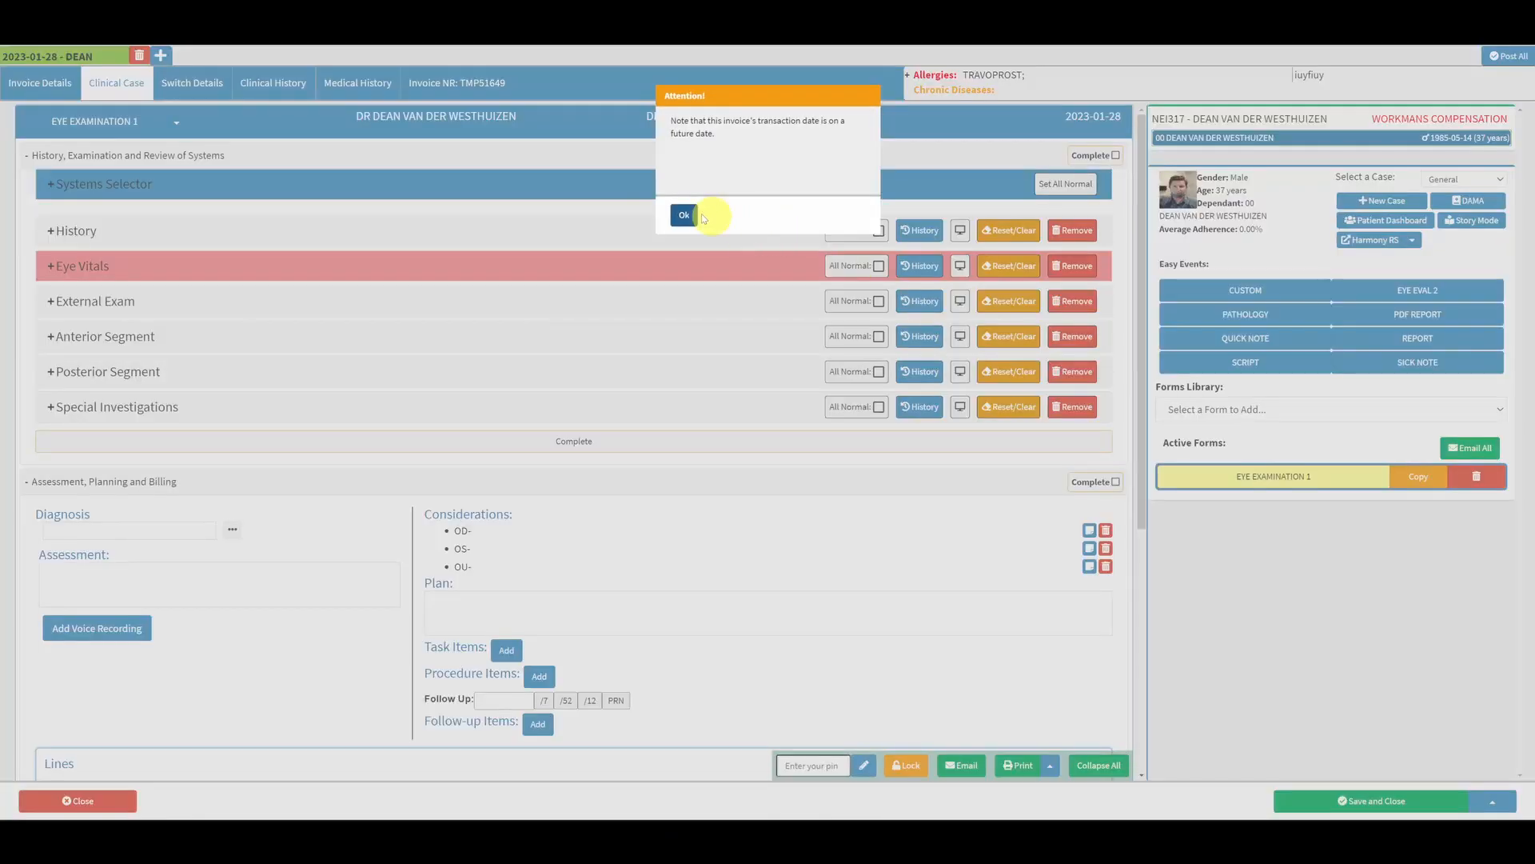
click(690, 213)
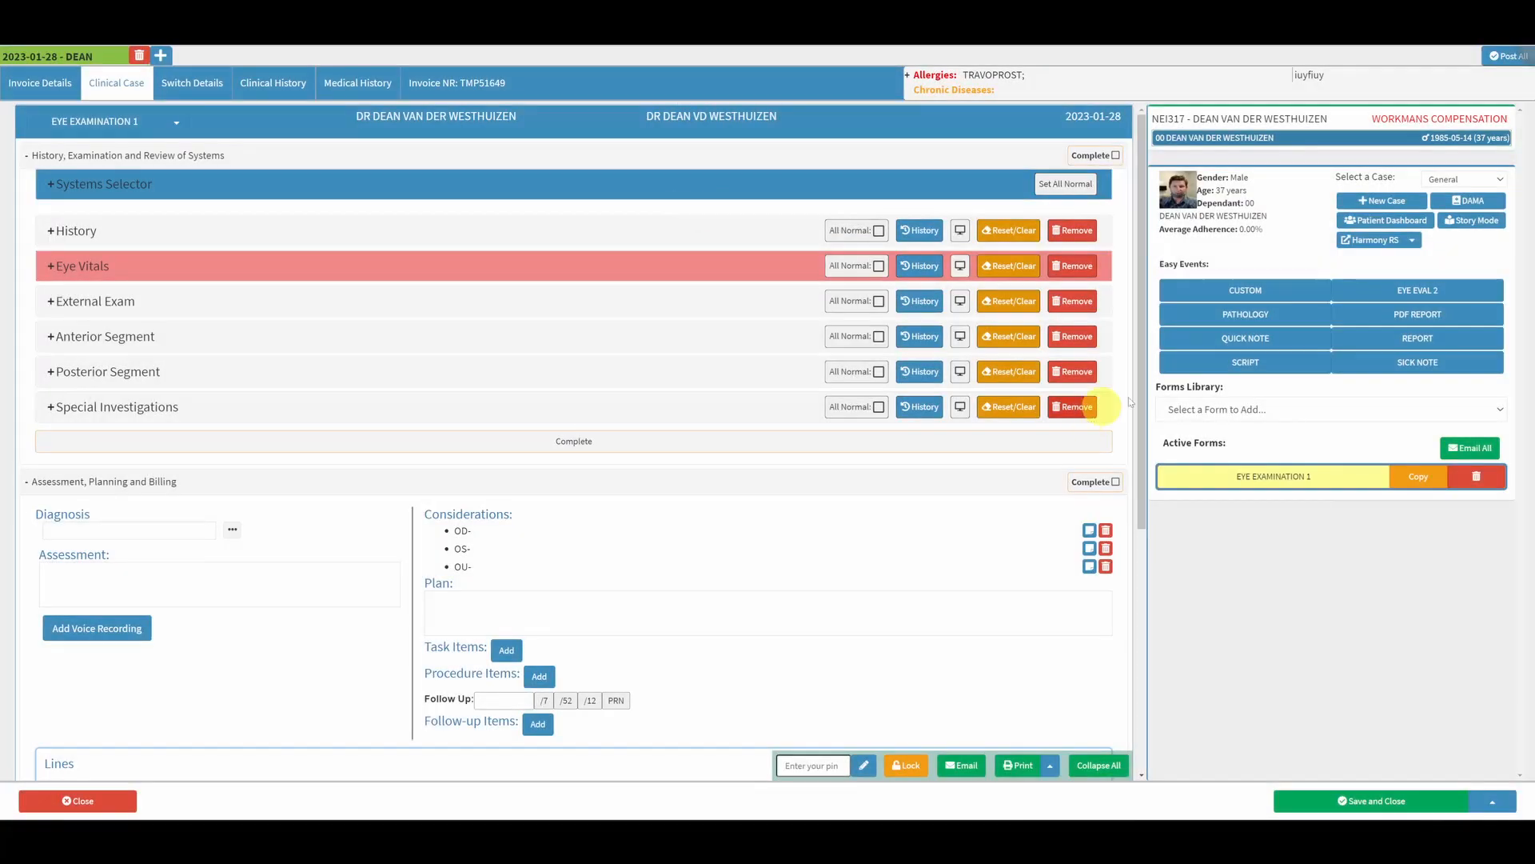
click(1420, 291)
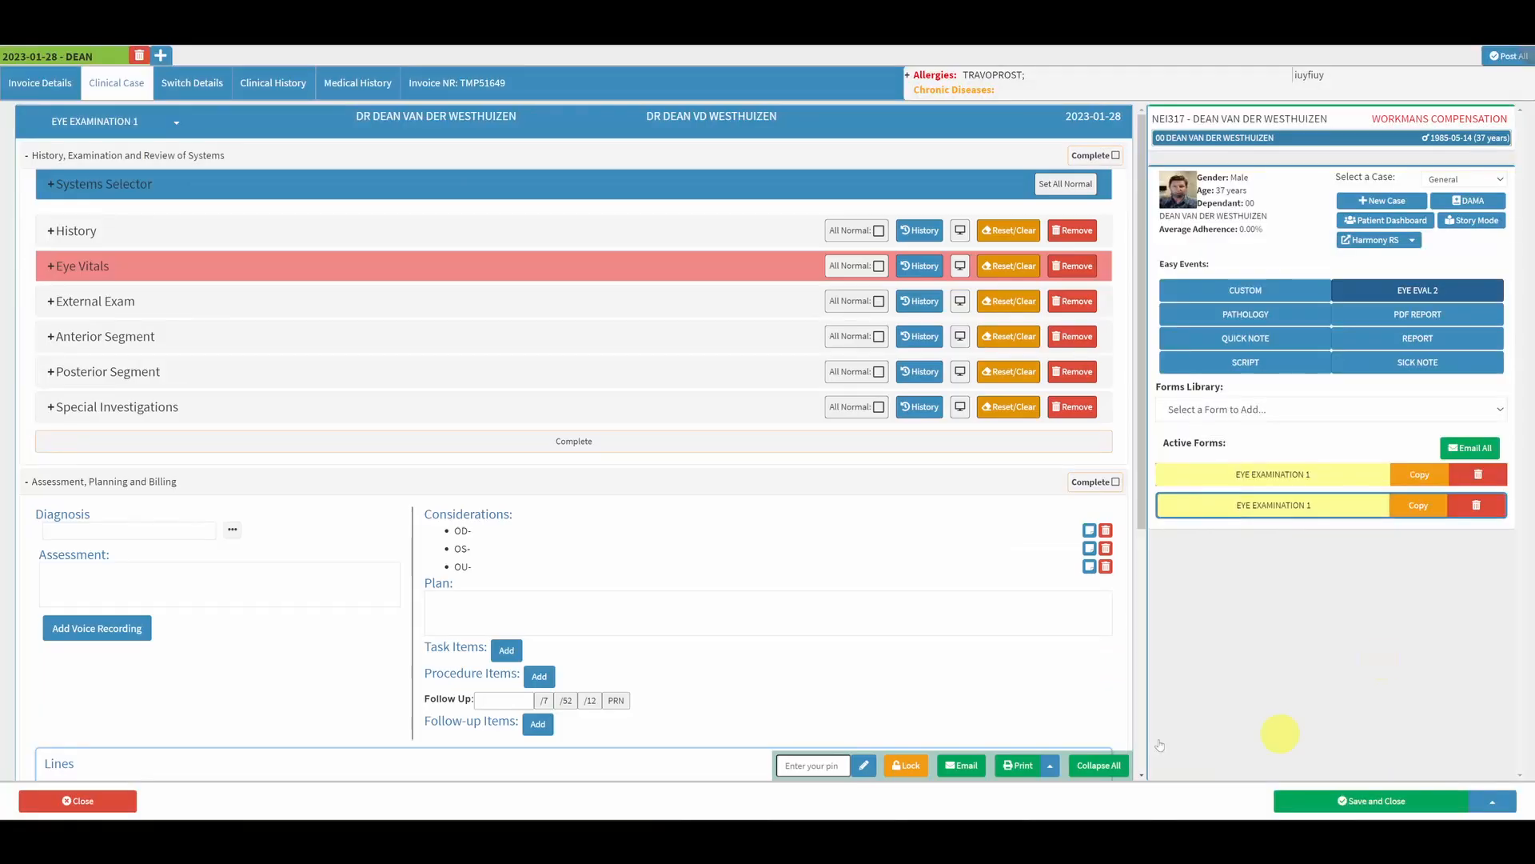
Expand Posterior Segment, mark both sides of Vitreous as Findings, and select the Tabacco dust pill in the right half
click(269, 379)
scroll(603, 387, down, 1)
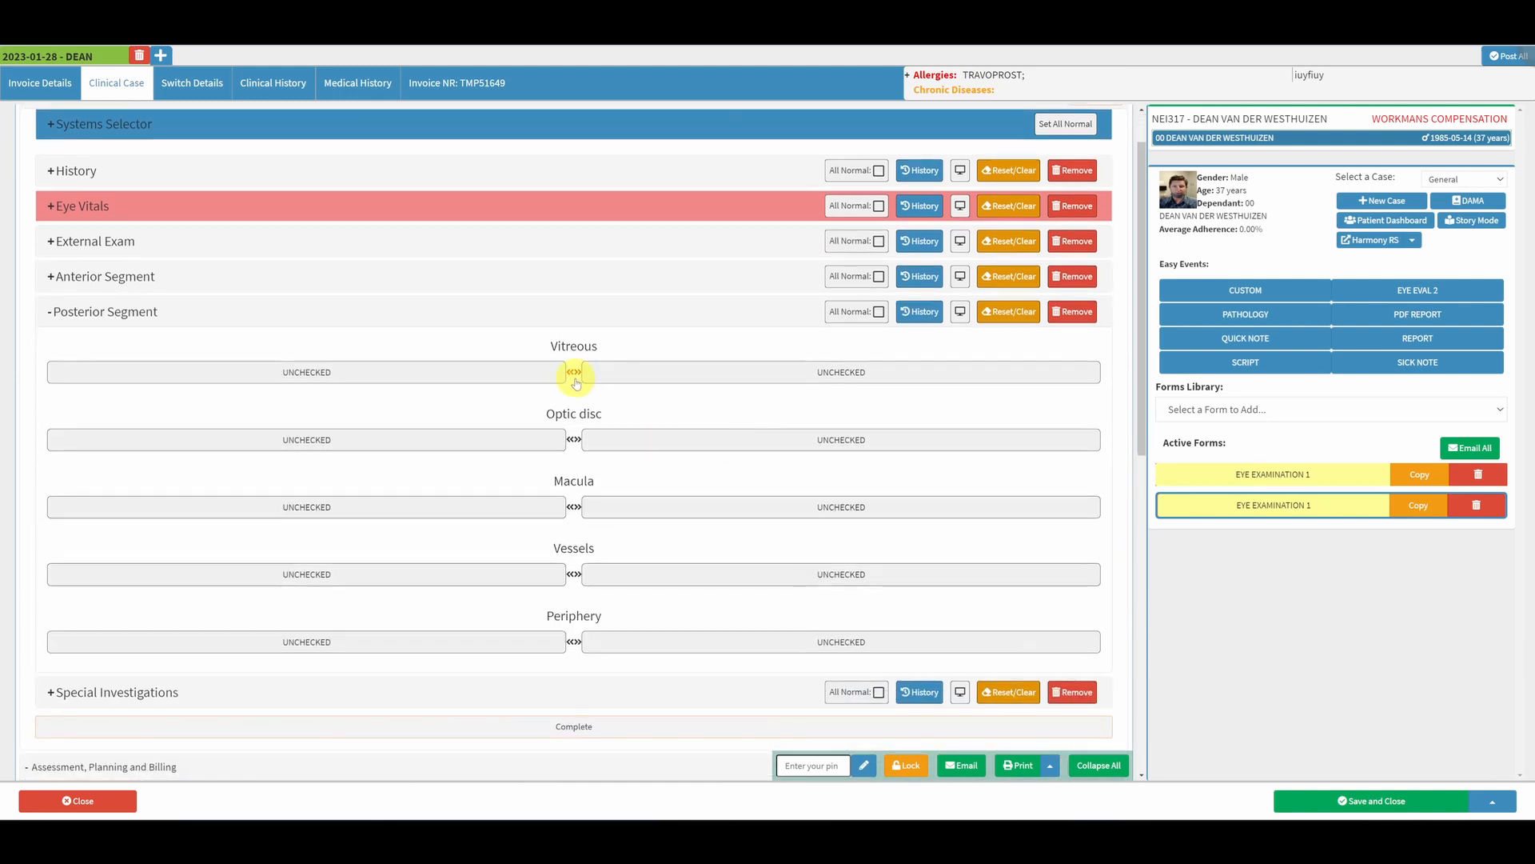
click(574, 374)
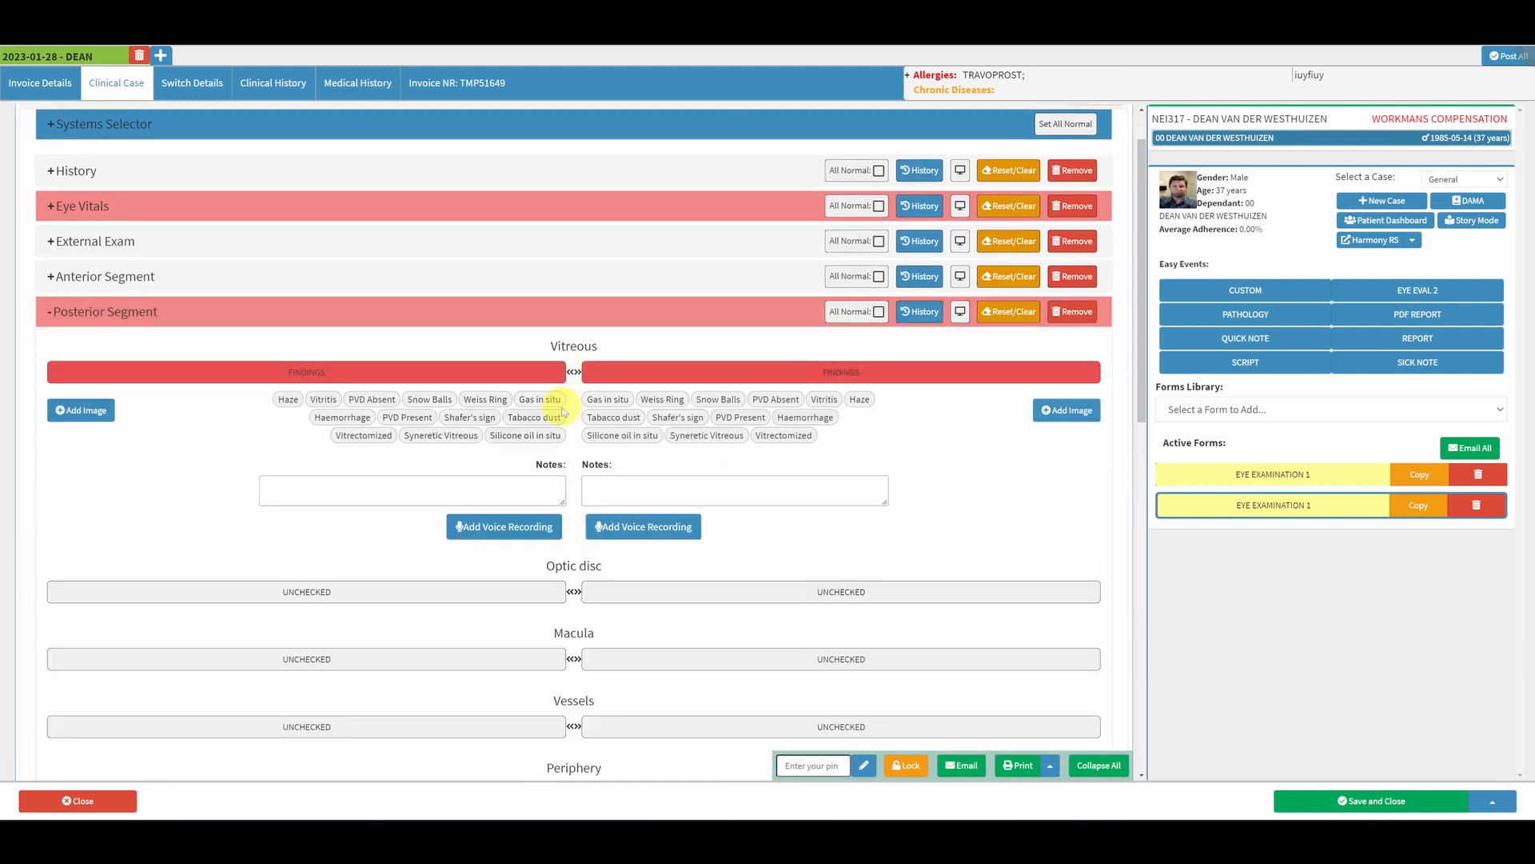
click(623, 418)
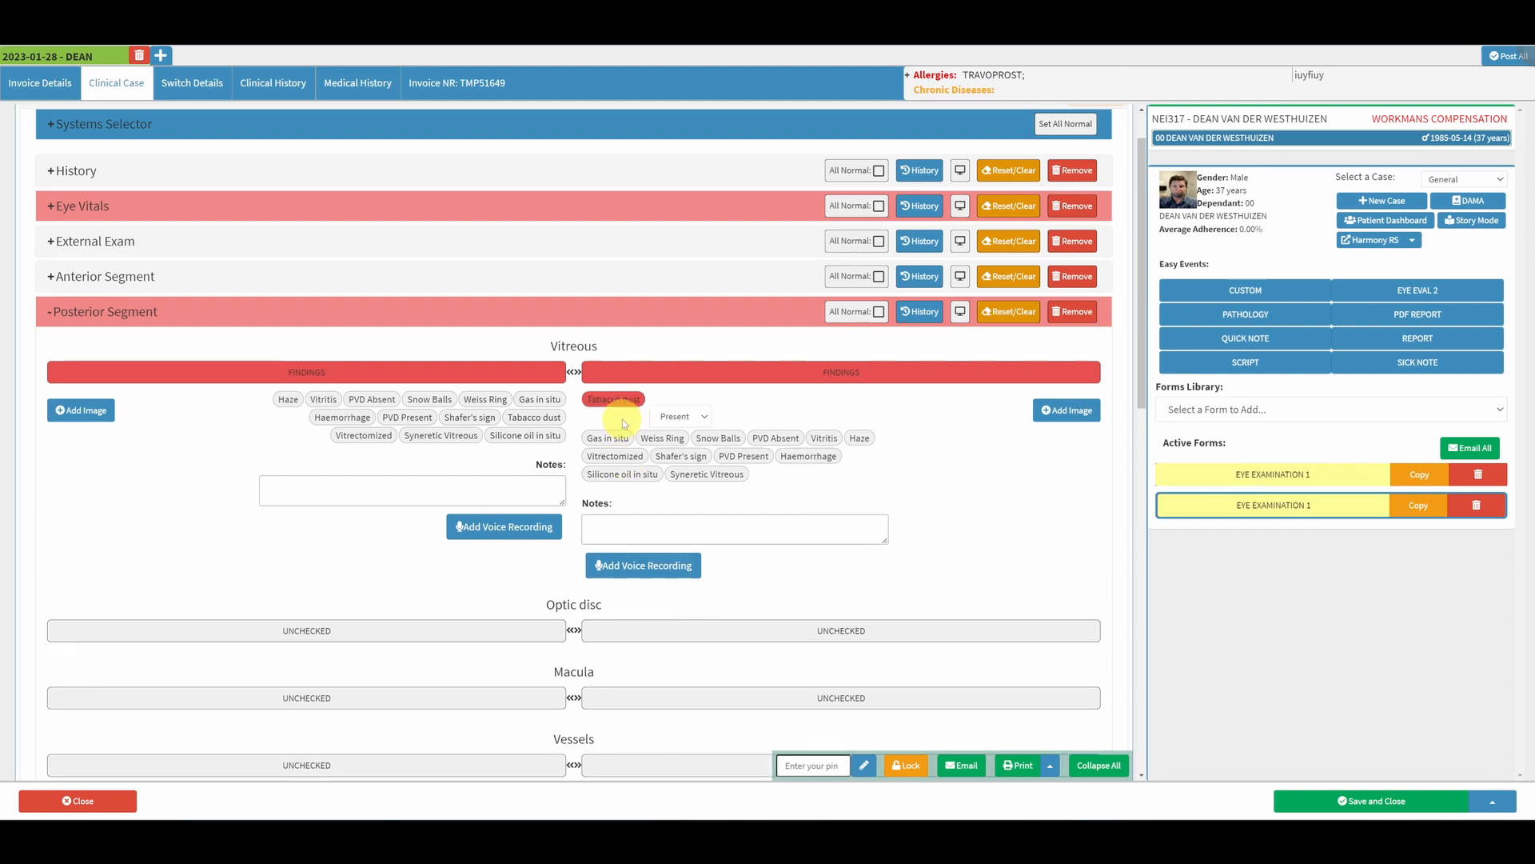
Switch the Tabacco dust dropdown to Abscent, back to Present, and finally to Abscent
click(686, 417)
click(691, 447)
click(695, 417)
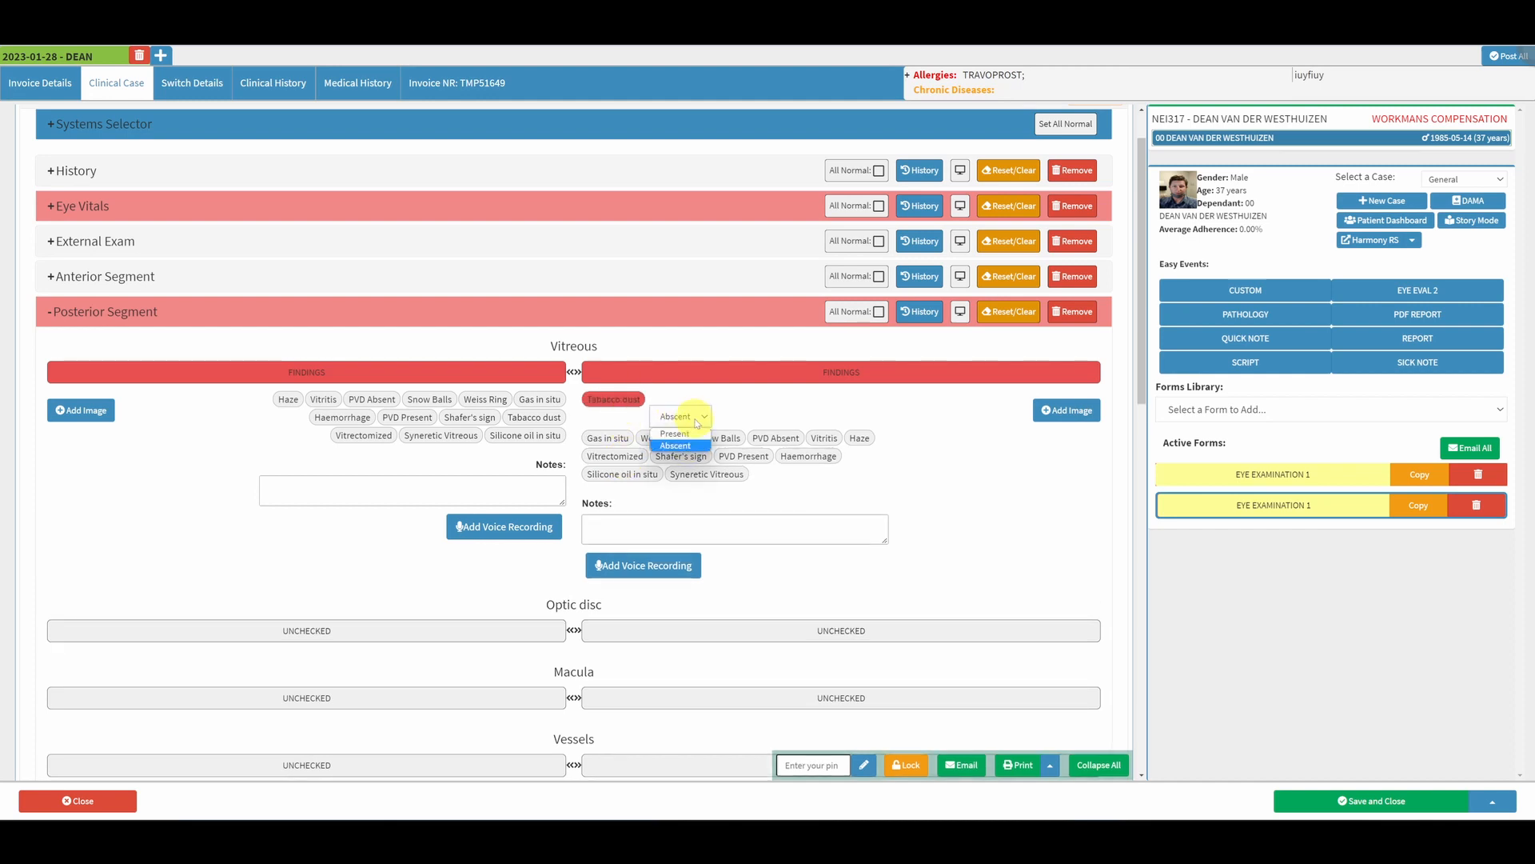
click(691, 436)
click(686, 416)
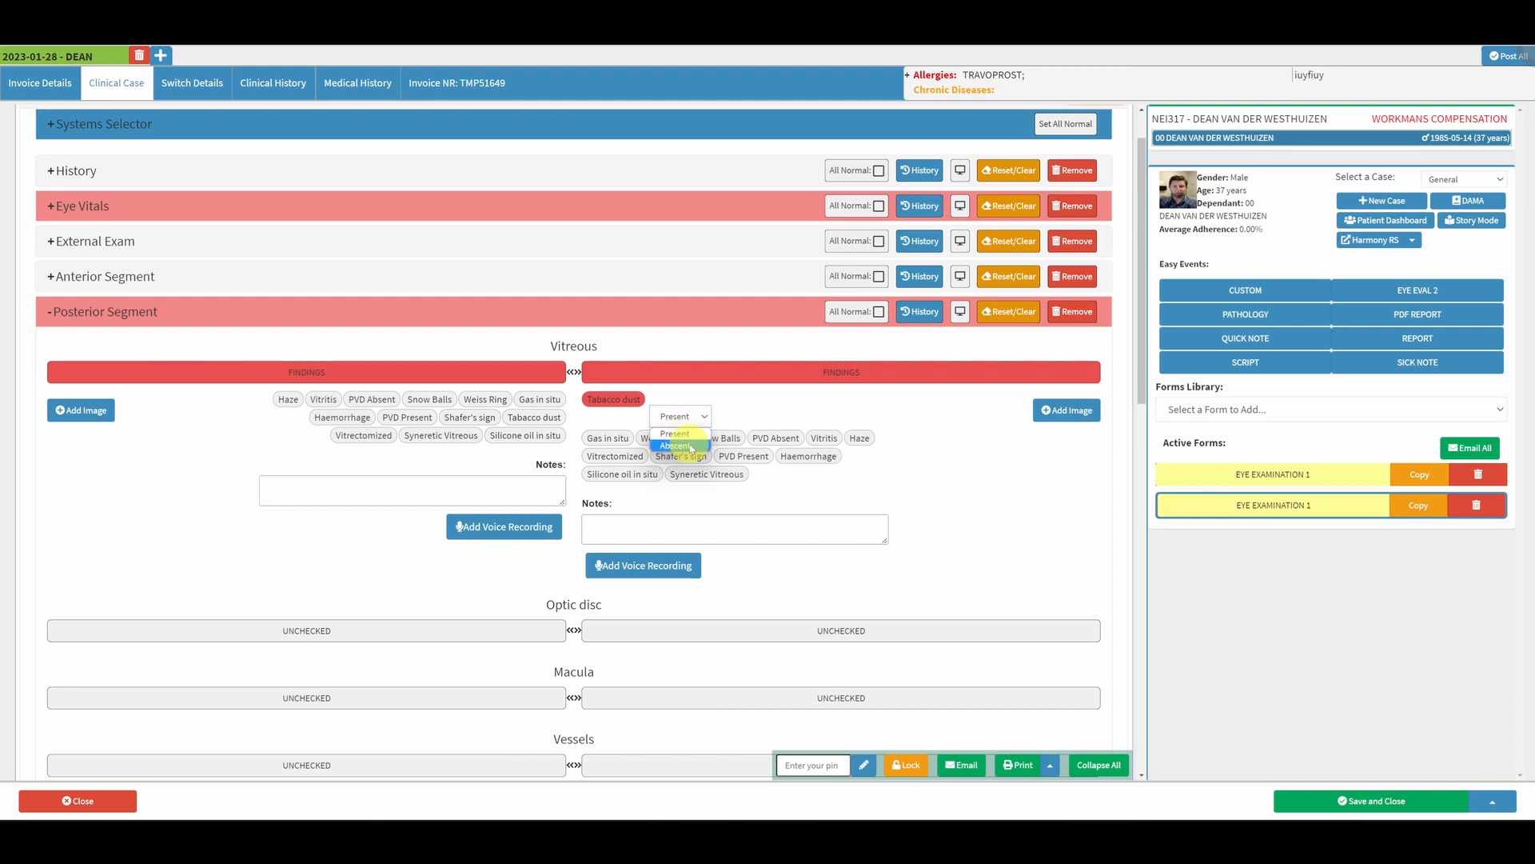
click(690, 446)
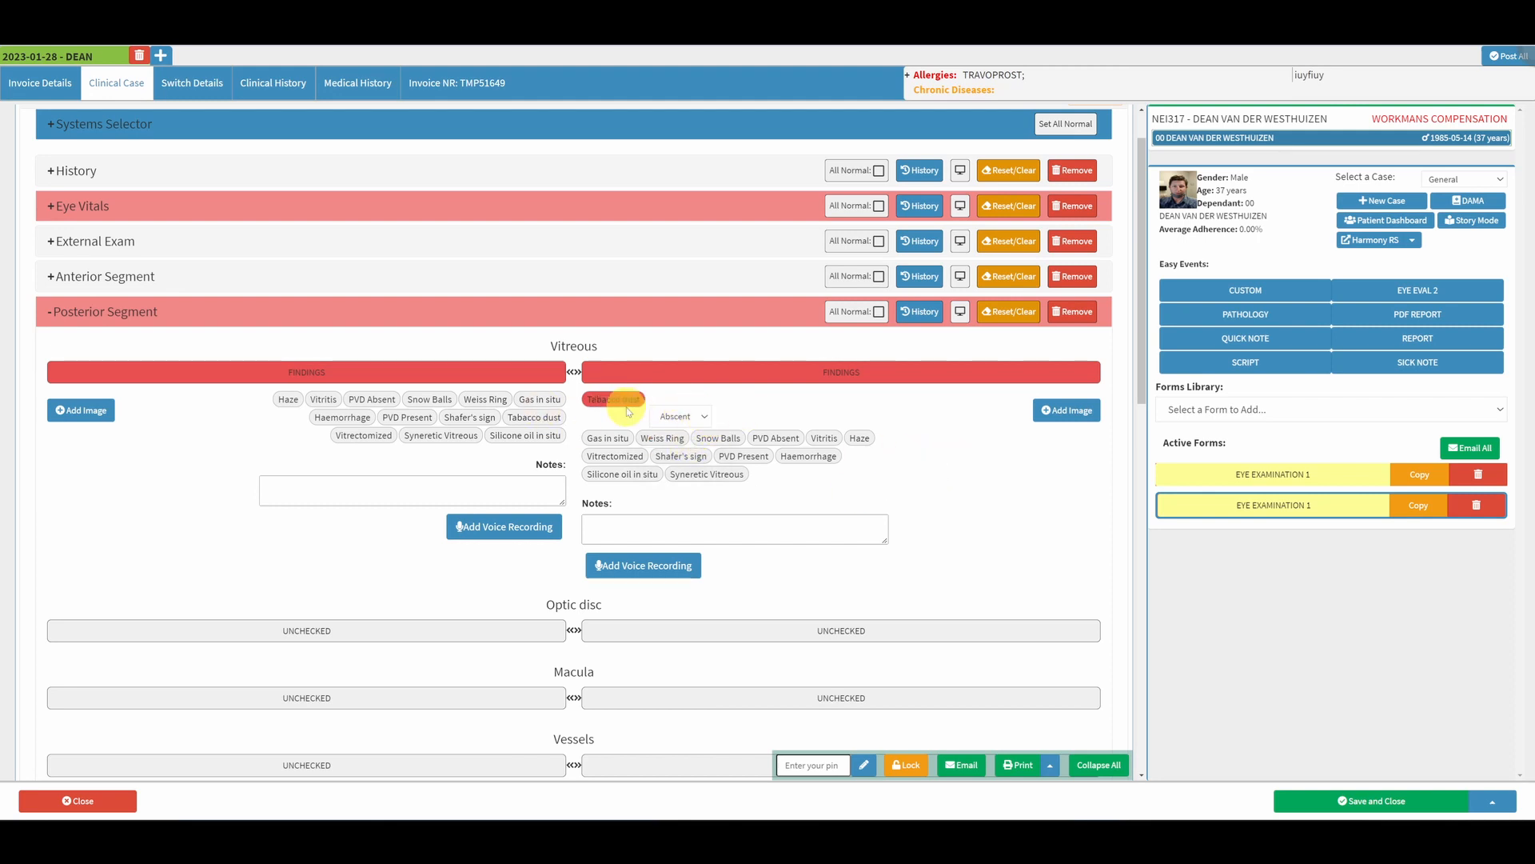
Check the considerations listed under Assessment, Planning and Billing, and copy "Retinal break noted" into the Assessment
scroll(626, 408, down, 8)
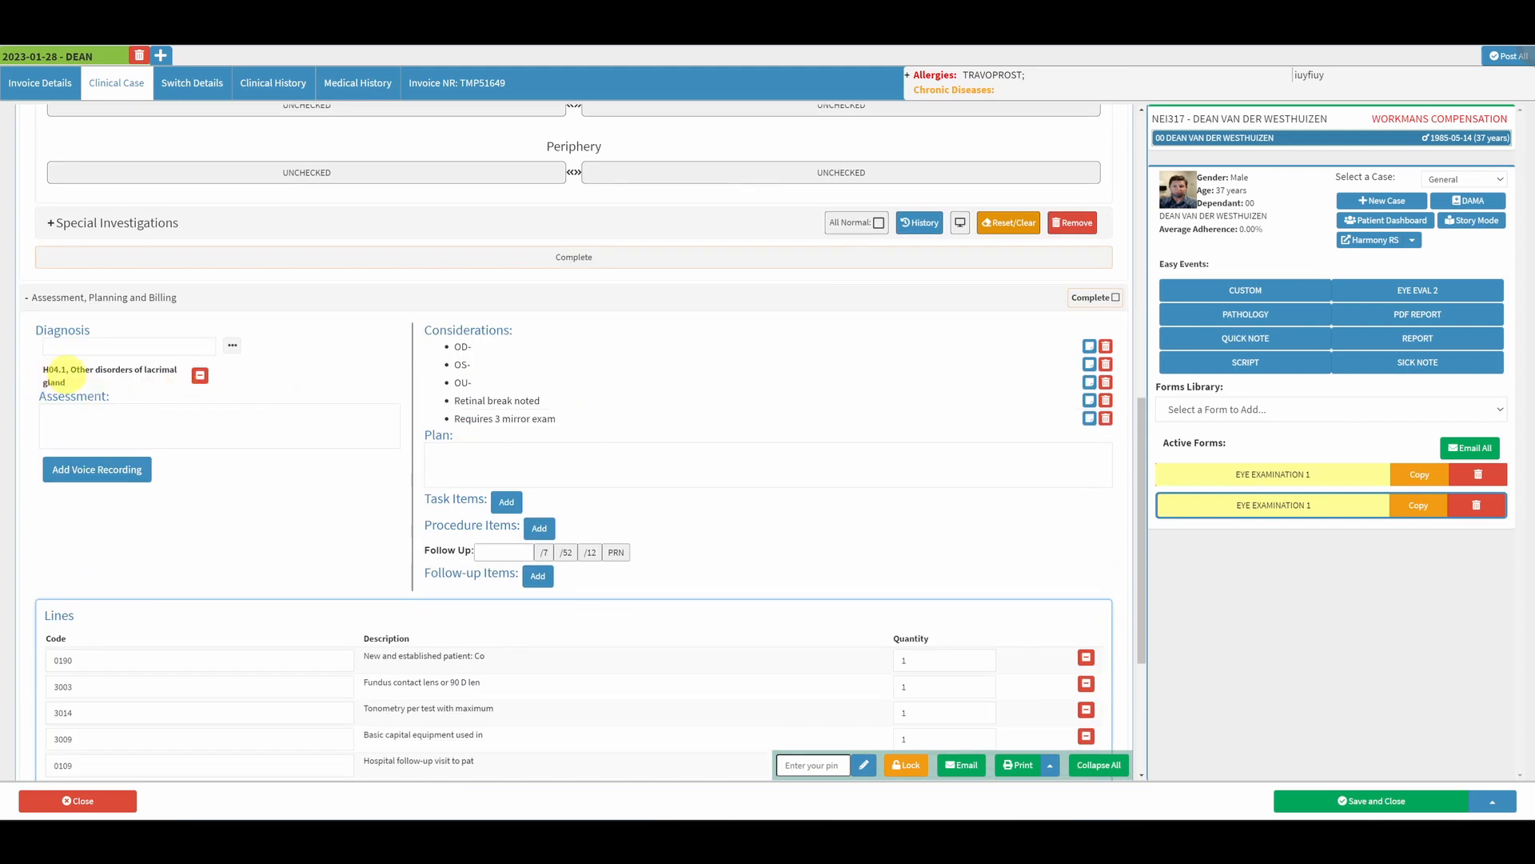
scroll(559, 388, up, 3)
scroll(559, 394, down, 3)
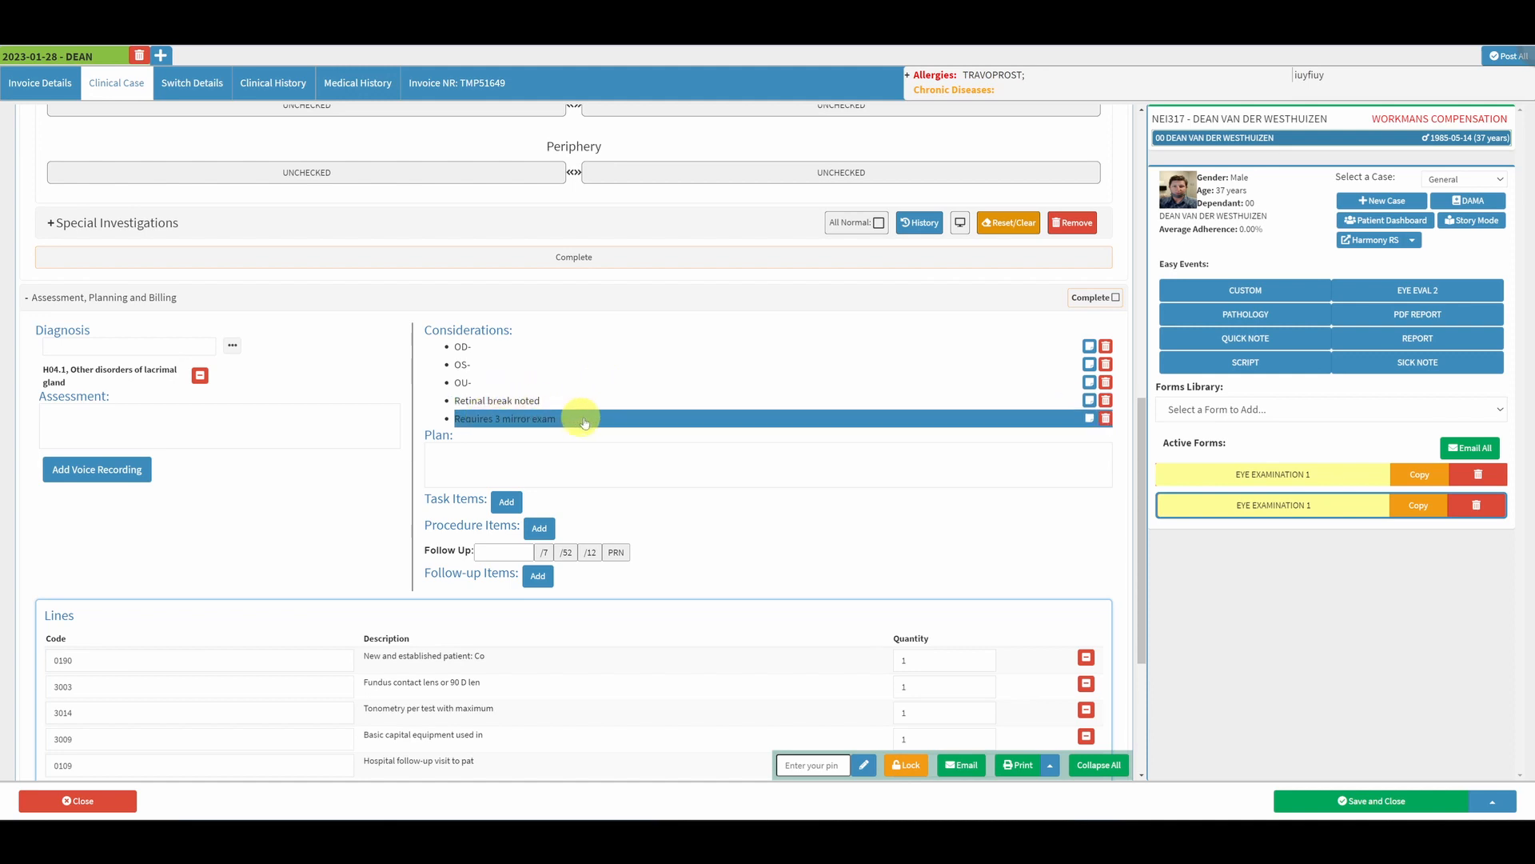
scroll(695, 507, up, 9)
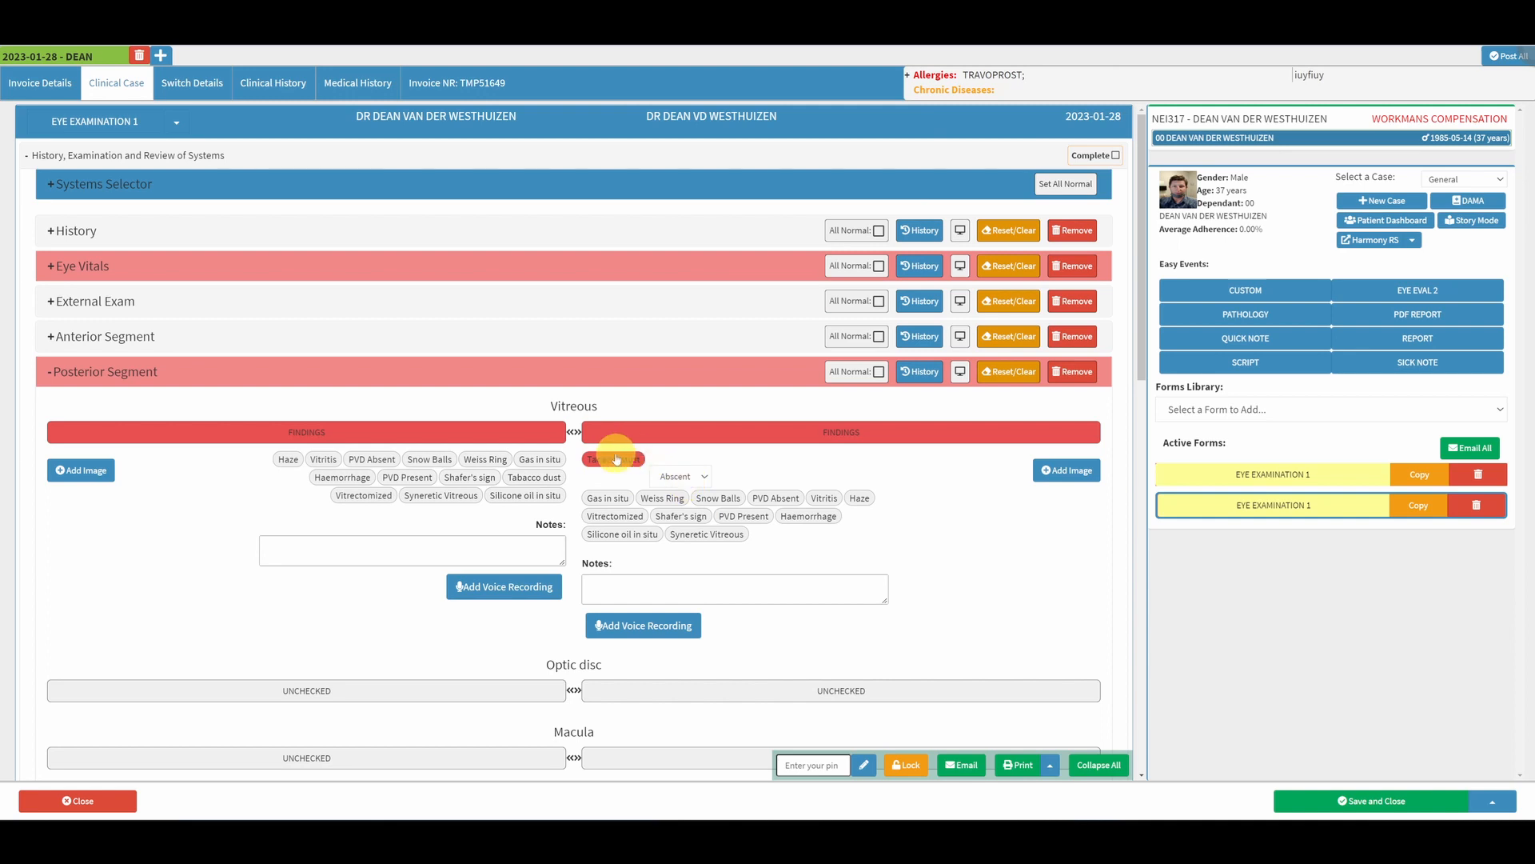
scroll(686, 486, down, 9)
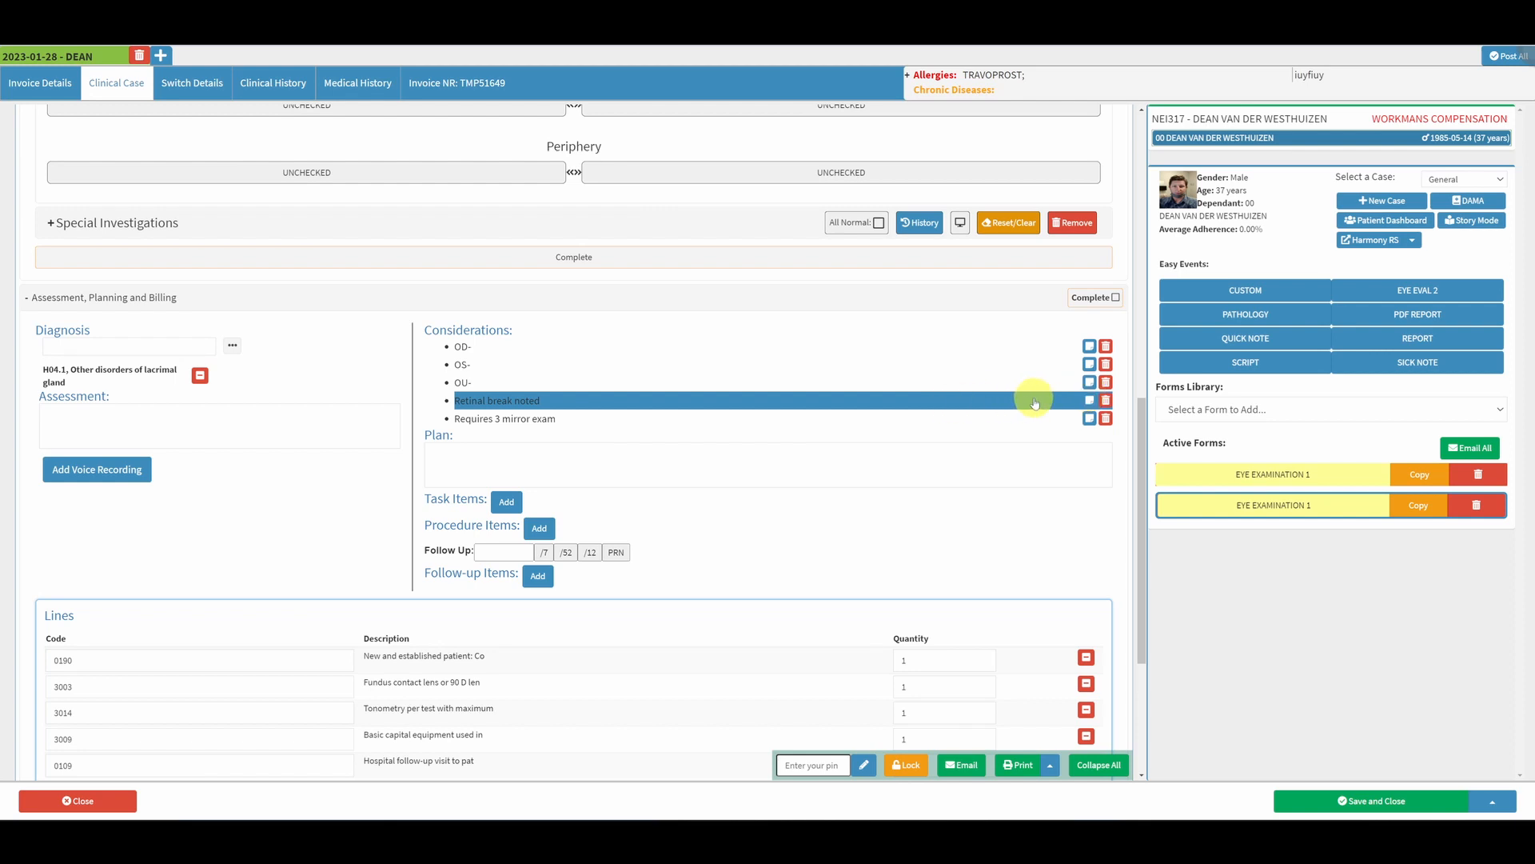
click(1089, 401)
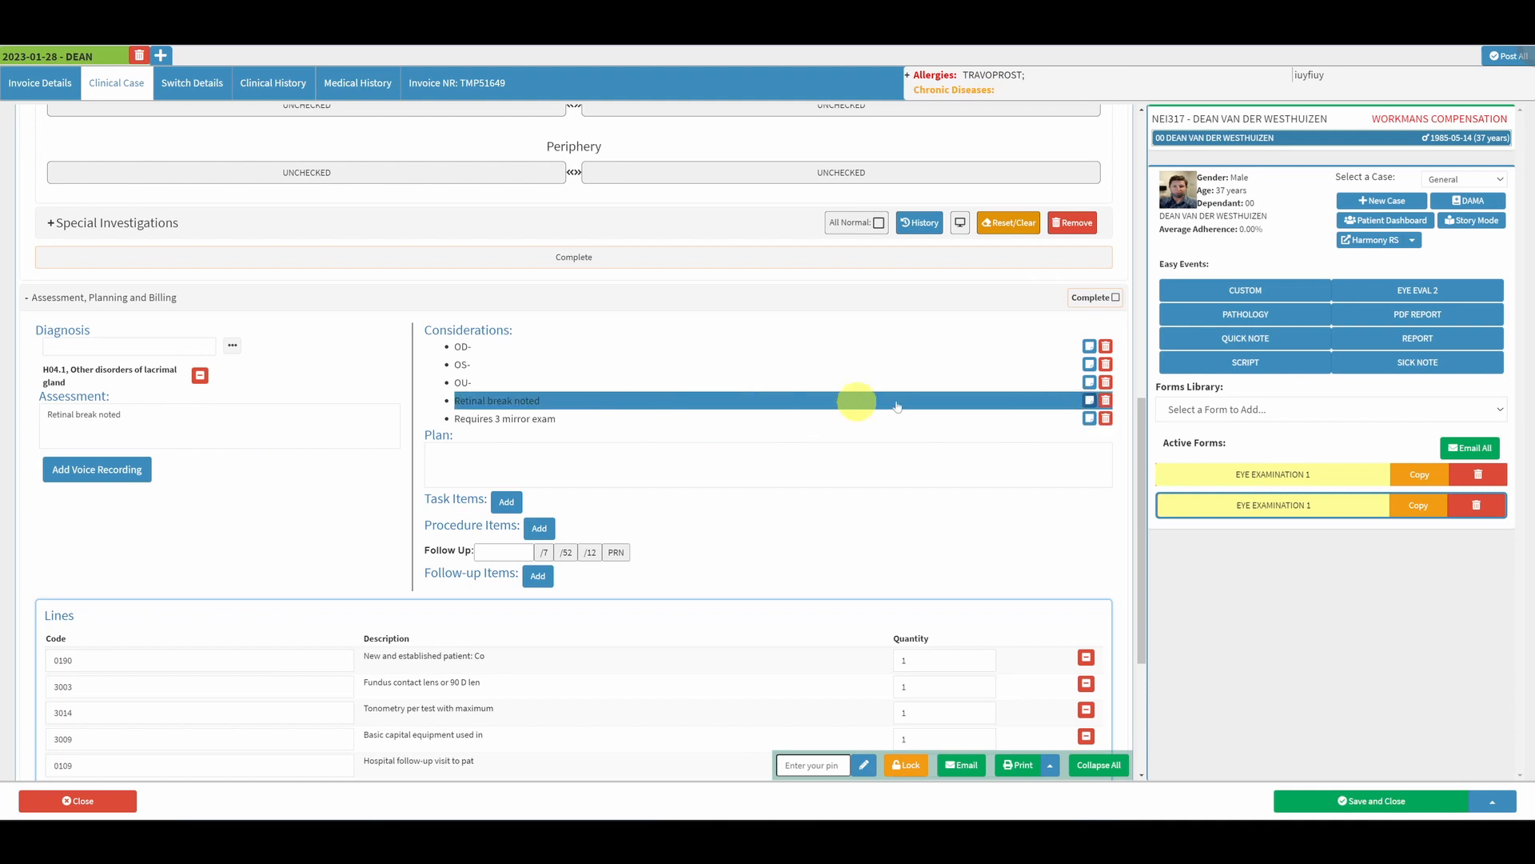
Copy the considerations, including "Retinal break noted" and "Requires 3 mirror exam", into the Plan, and clear the Plan text
click(500, 408)
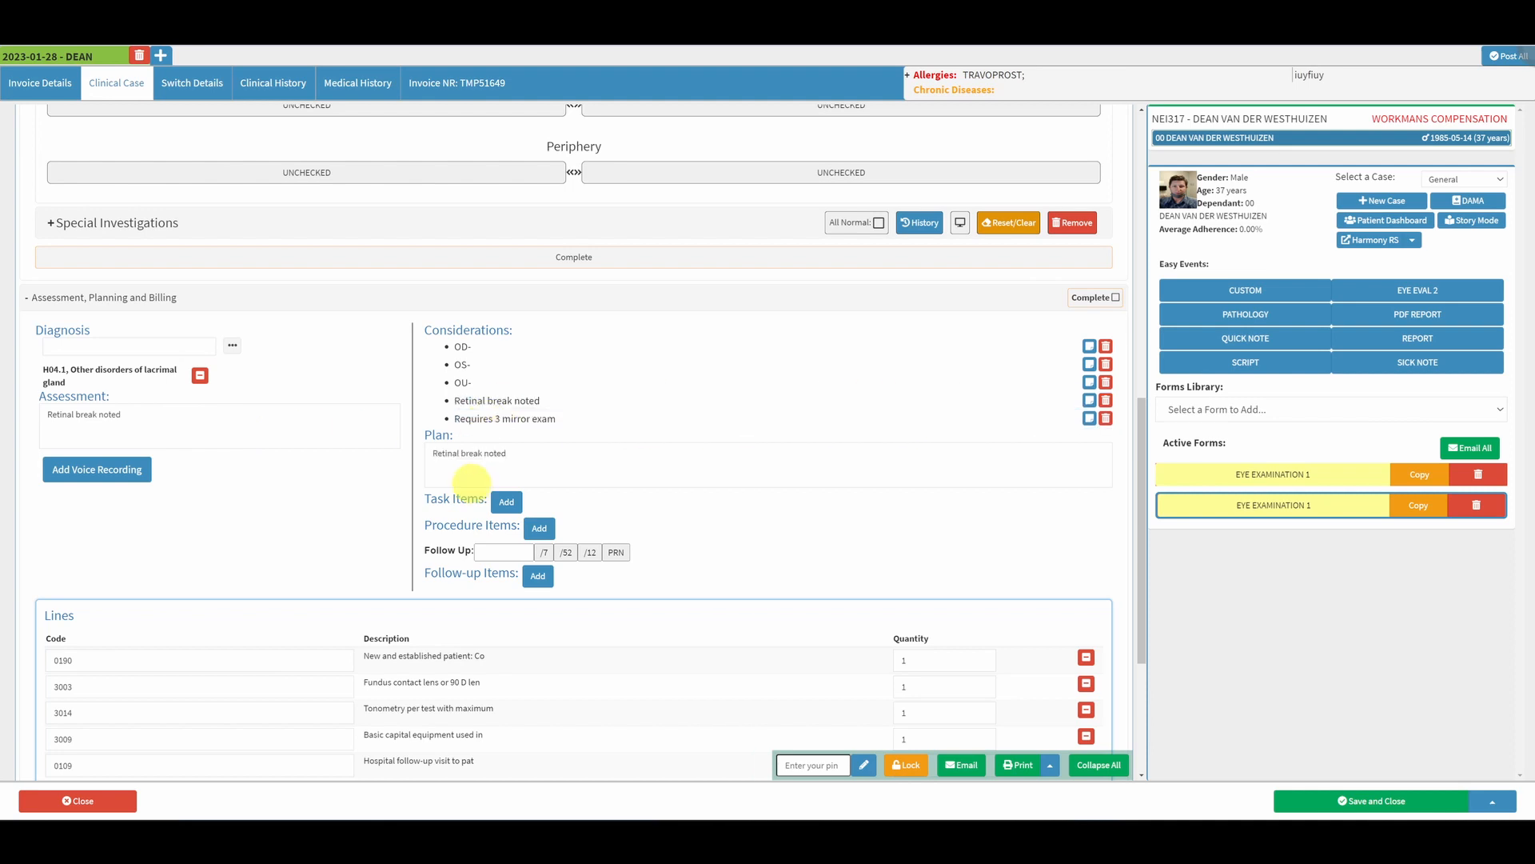
click(489, 417)
triple_click(489, 418)
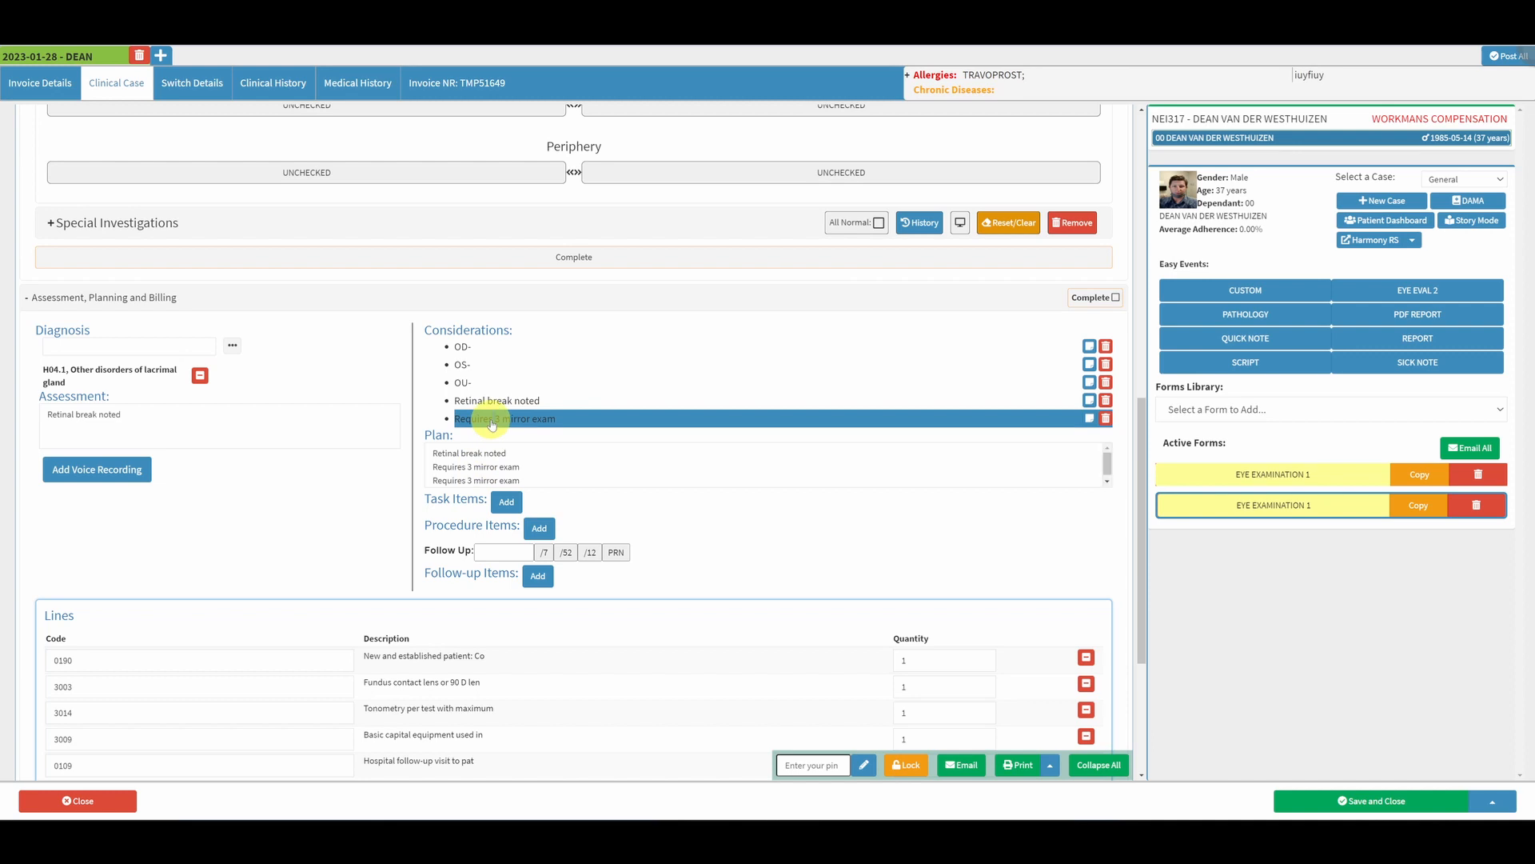
click(478, 349)
click(469, 366)
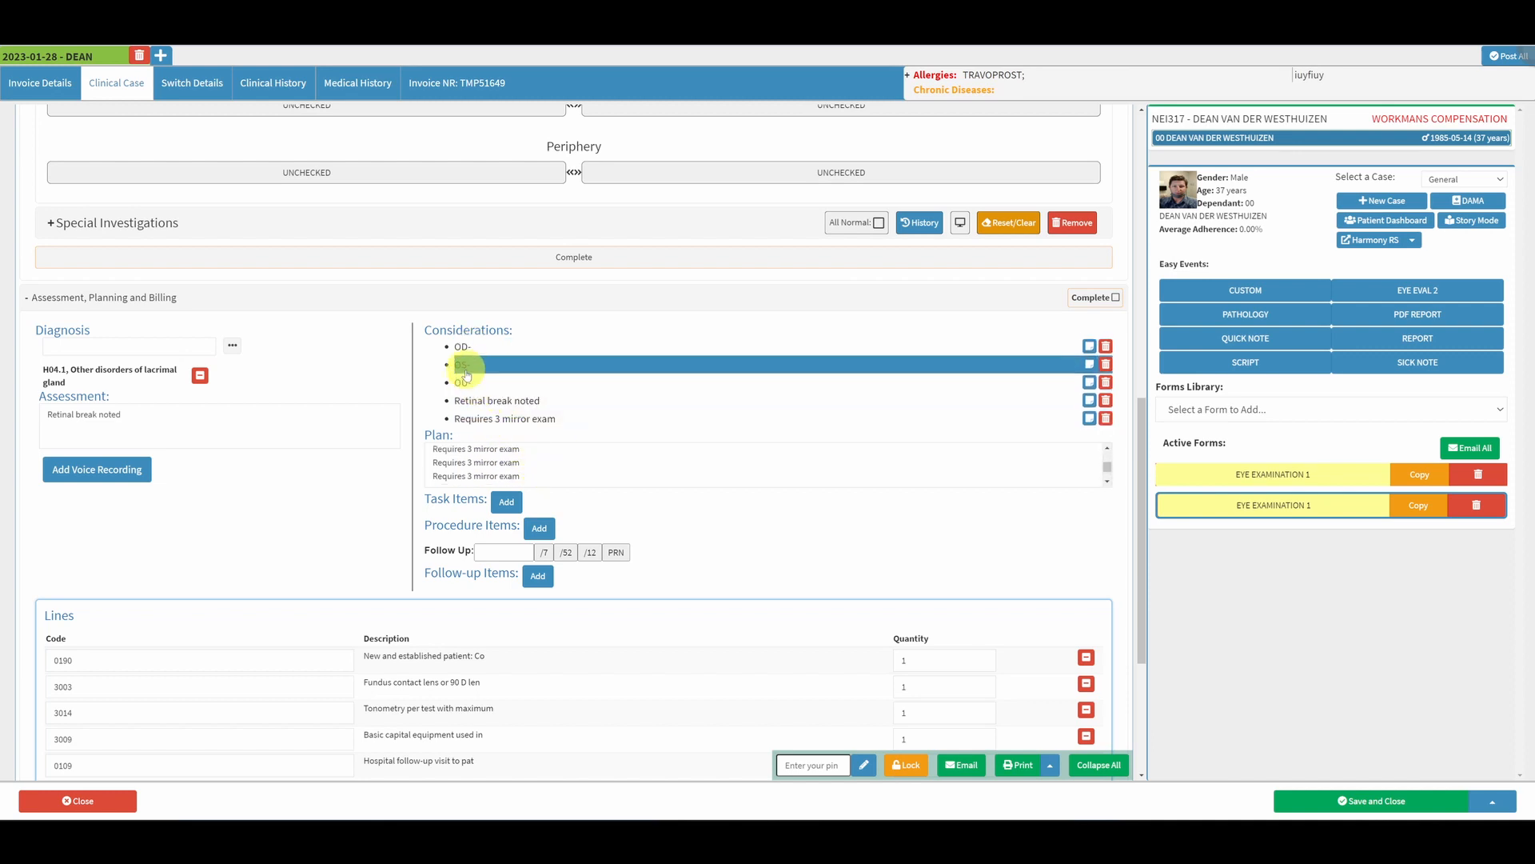
click(479, 383)
click(588, 450)
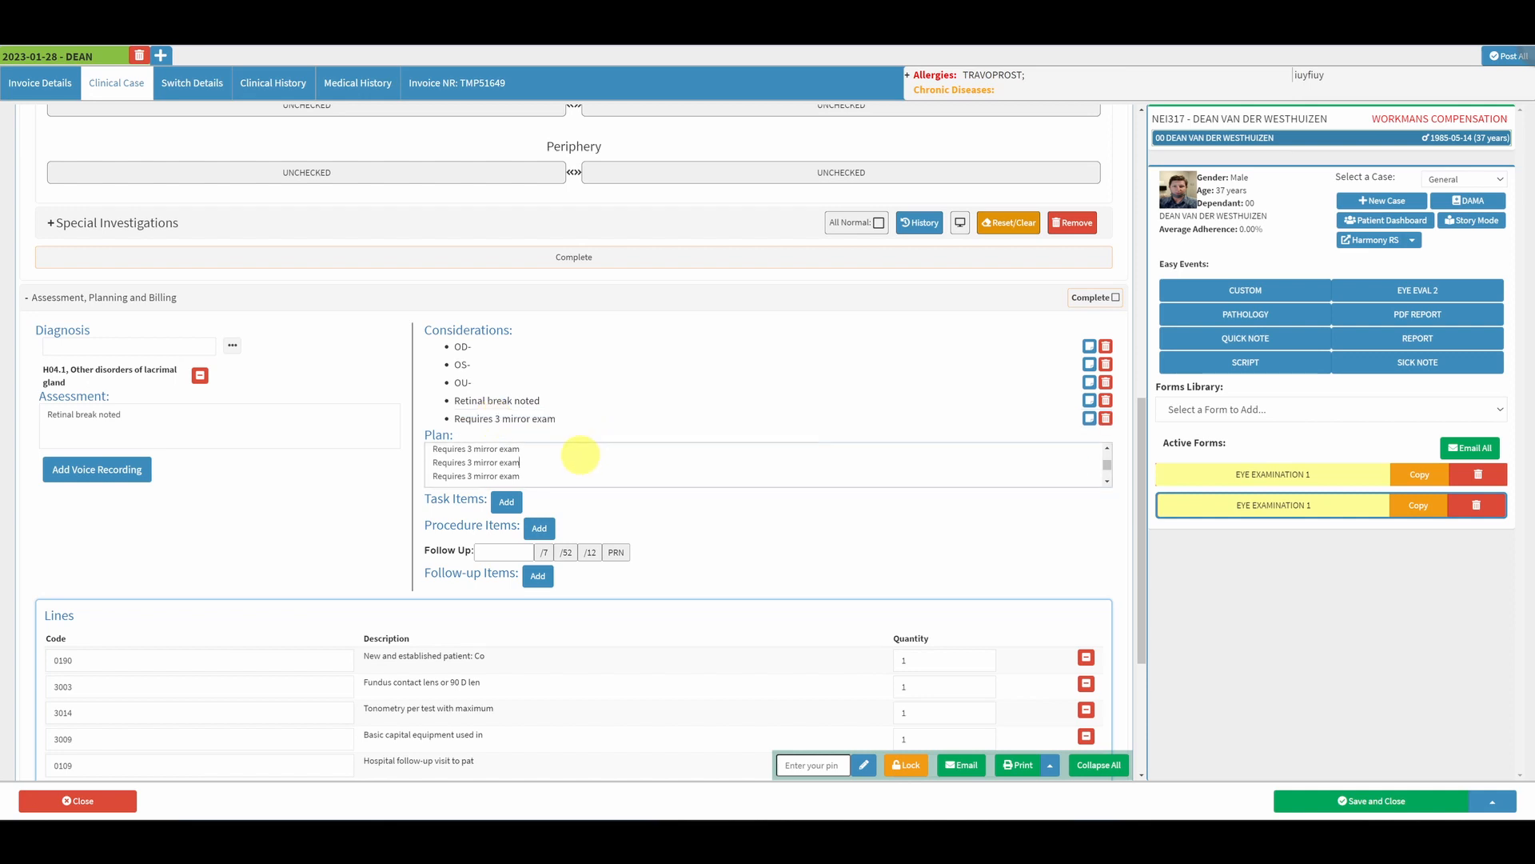
key(ctrl+a)
key(BackSpace)
Fill the Plan with the considerations "OS-", "Retinal break noted", "OU-" and "Requires 3 mirror exam", in that order
click(478, 363)
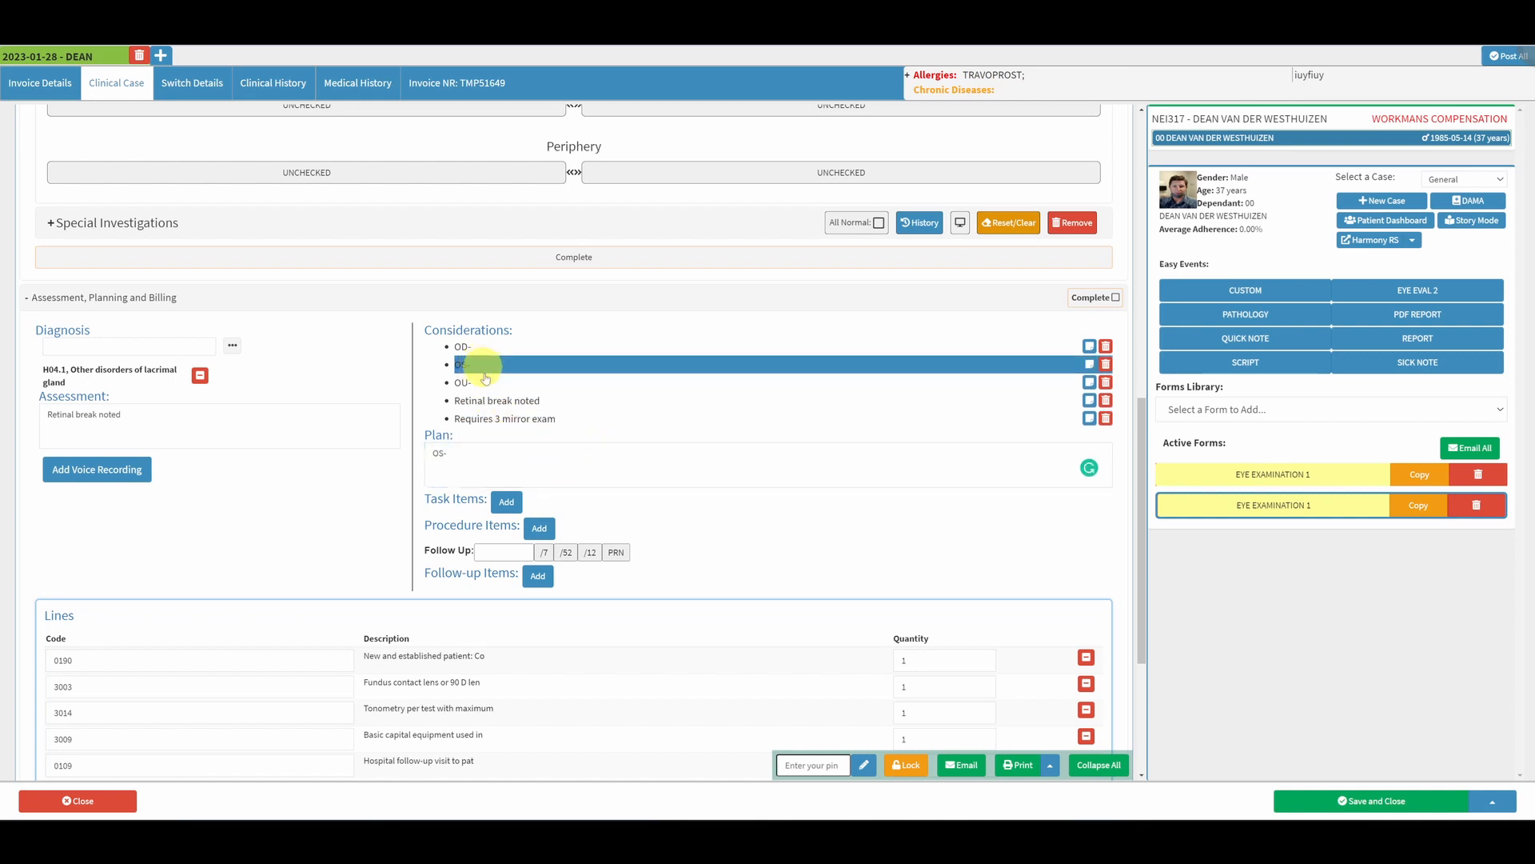
click(489, 401)
click(472, 382)
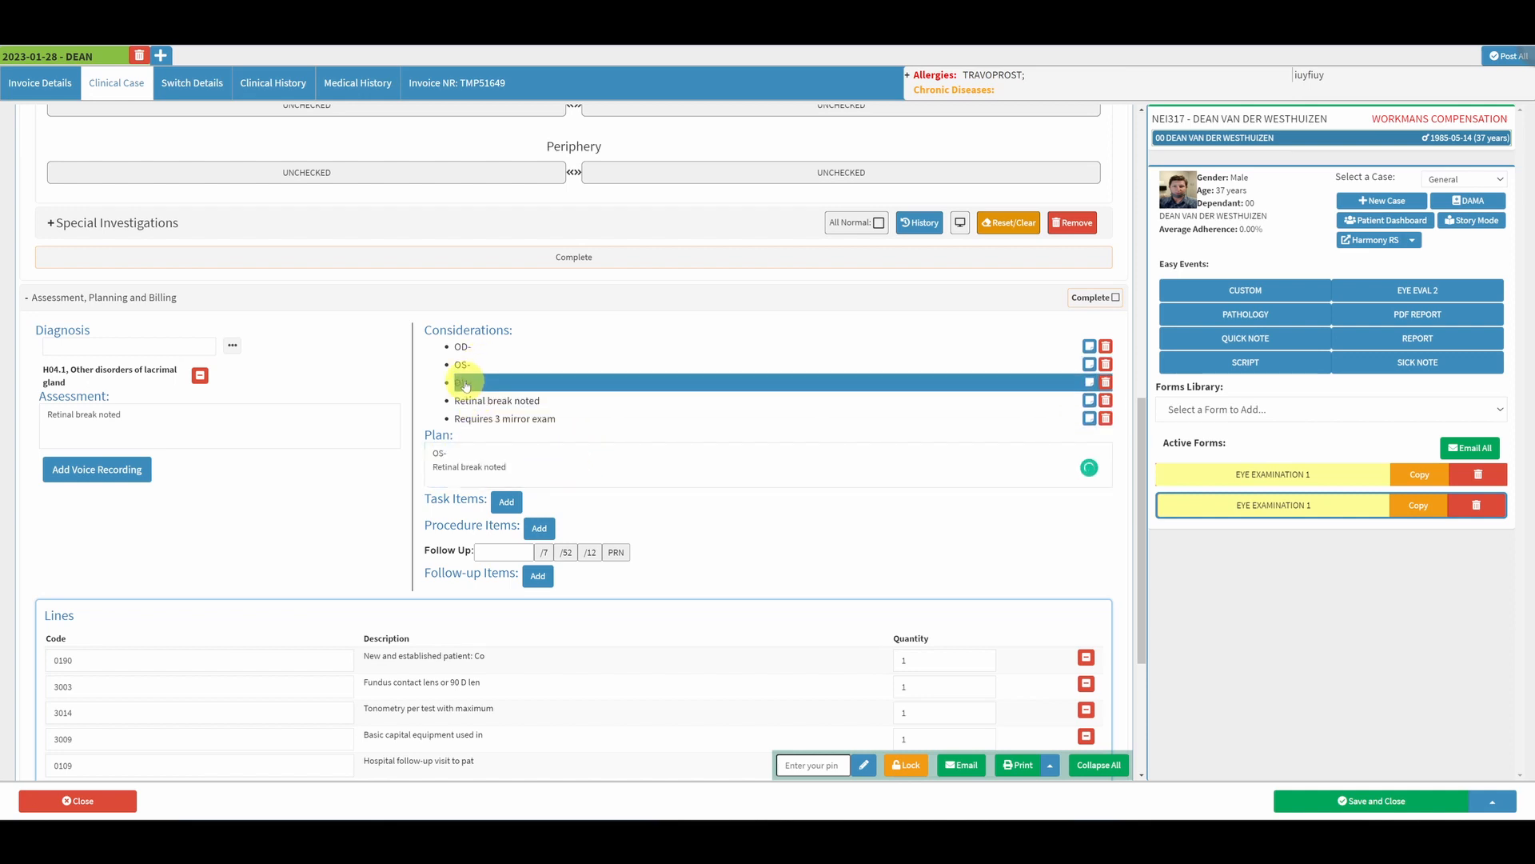
click(490, 418)
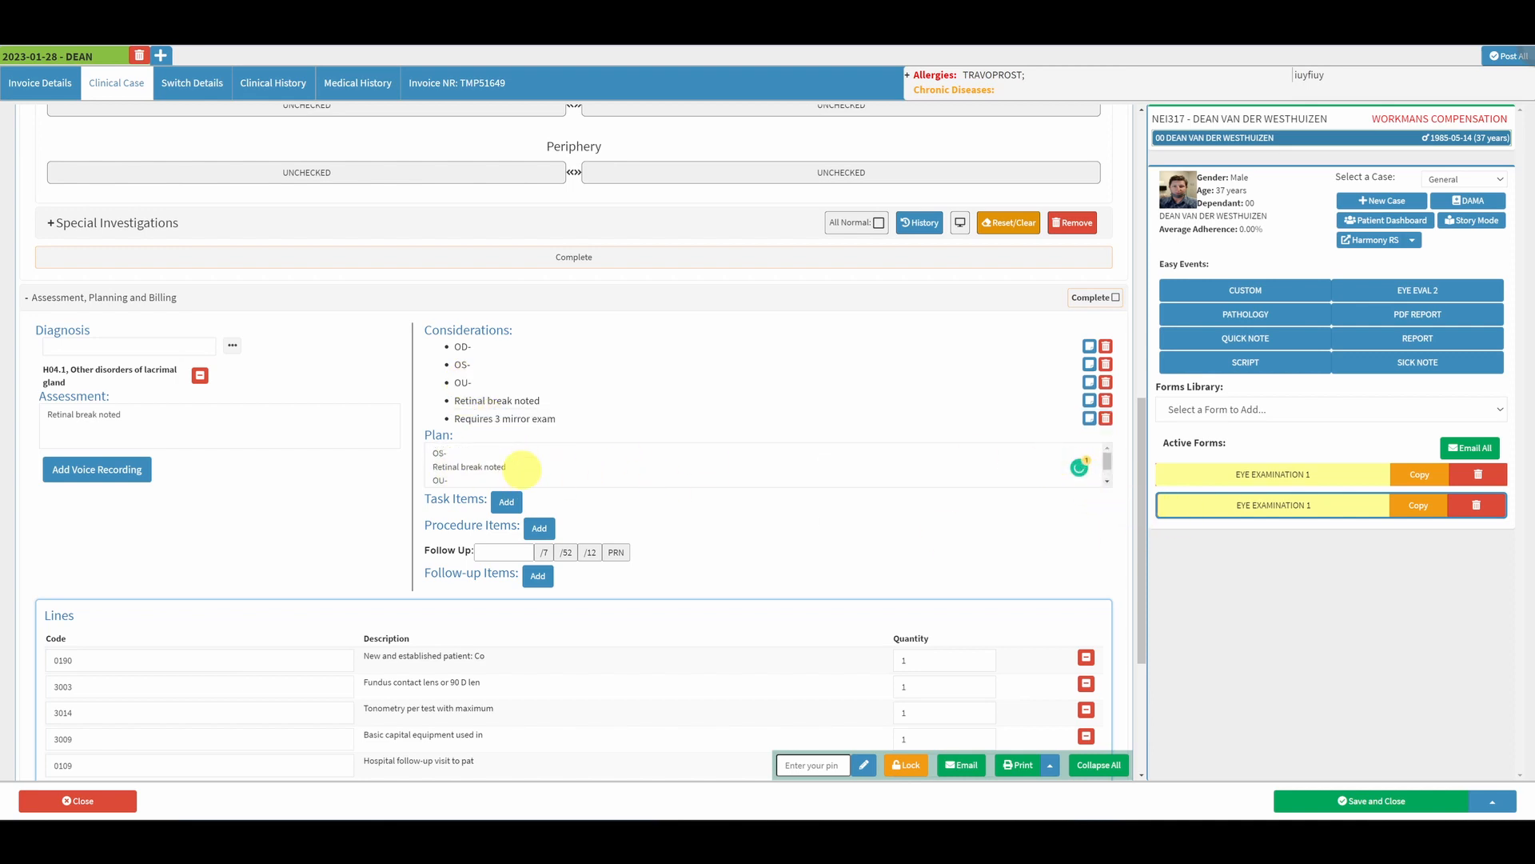
Compare the Vitreous findings with the linked considerations, and deselect the Tabacco dust pill
scroll(820, 480, up, 6)
scroll(818, 506, up, 1)
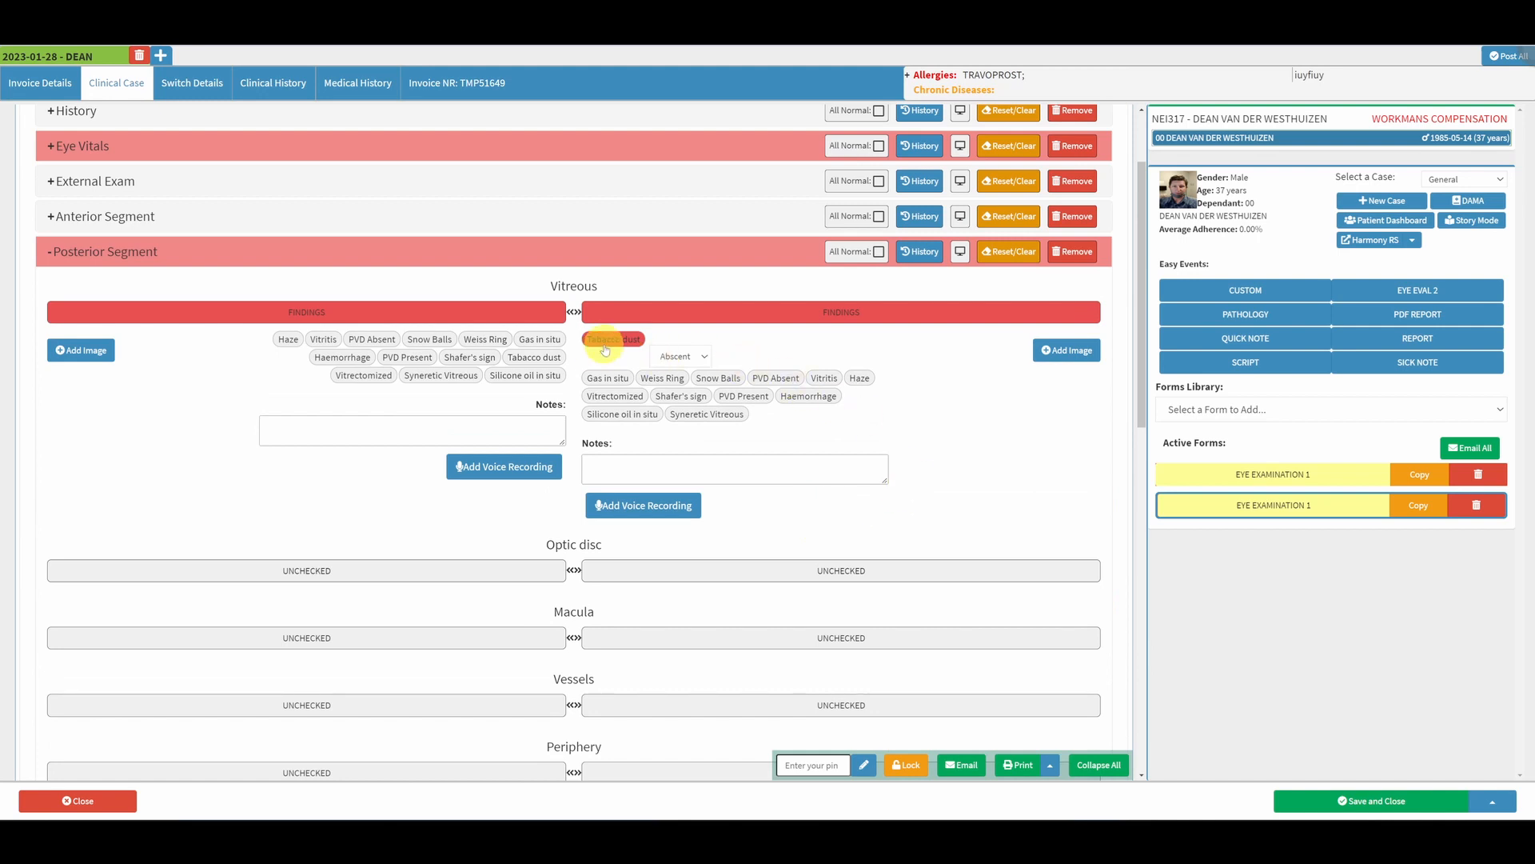
scroll(698, 364, down, 10)
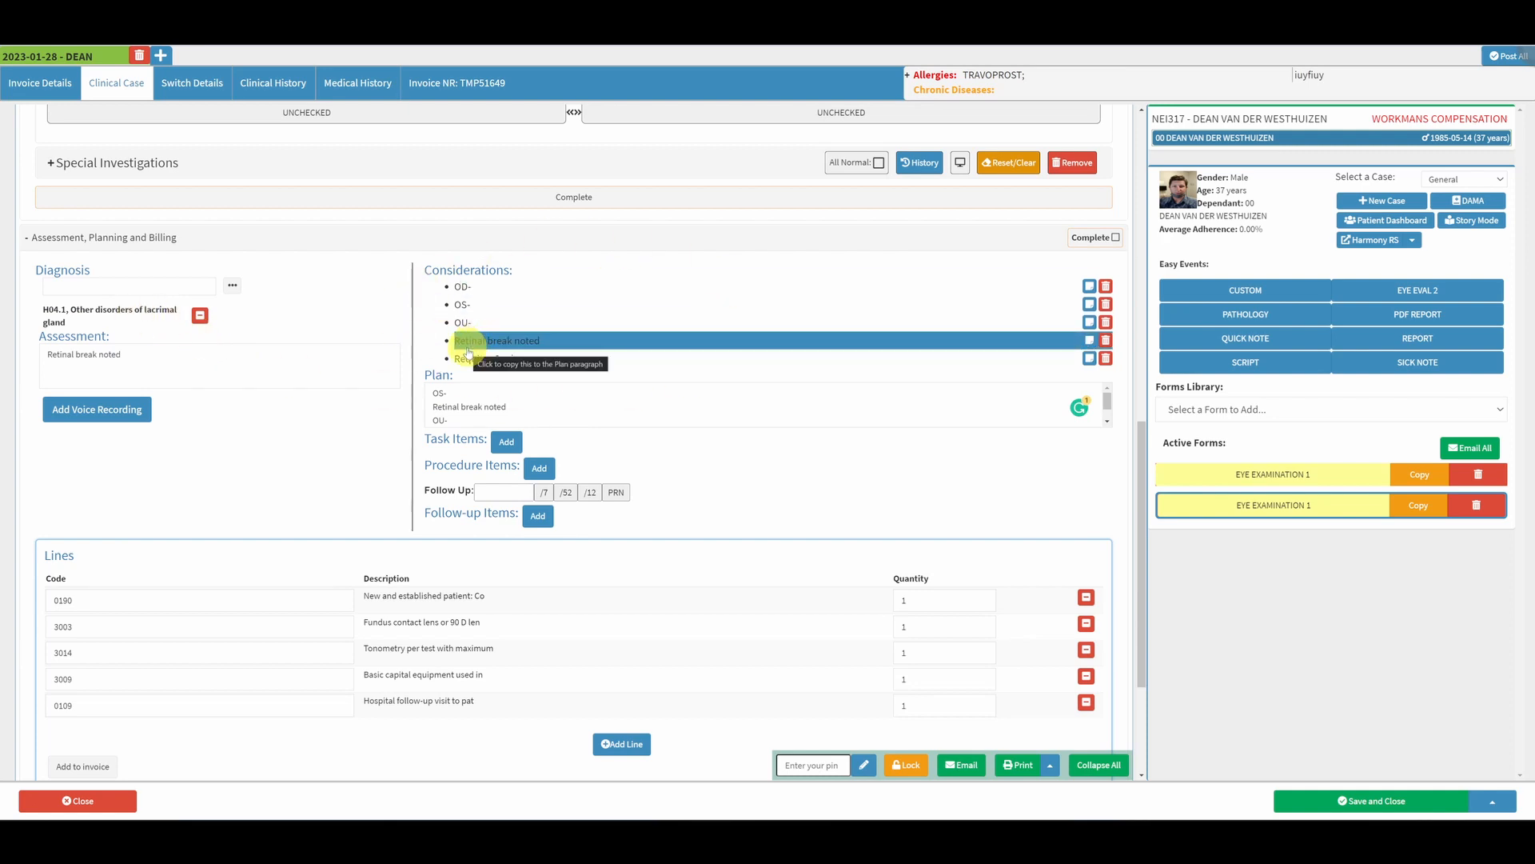
scroll(686, 514, up, 7)
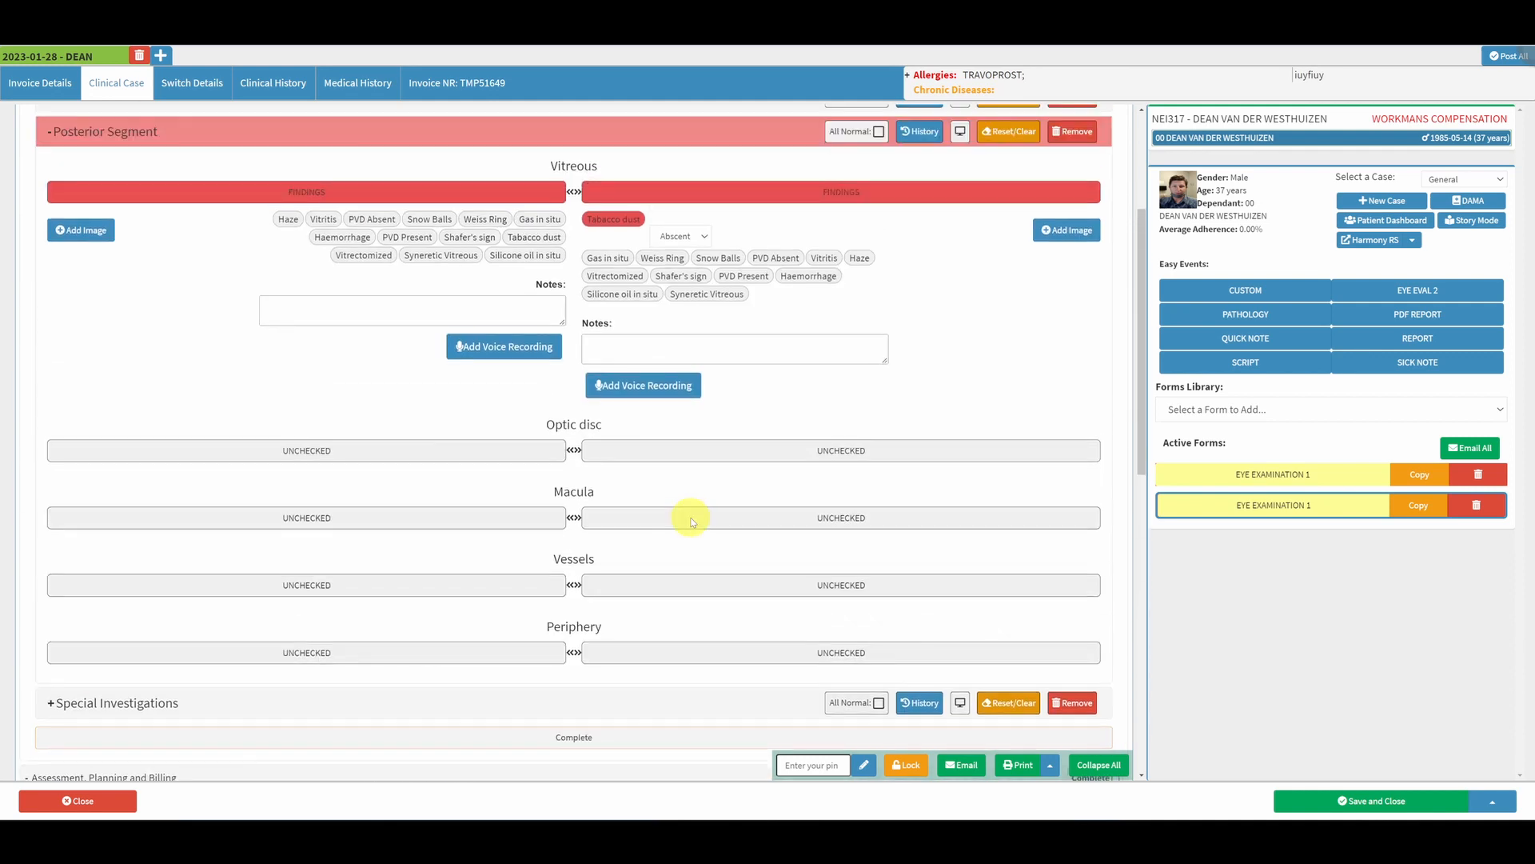
scroll(689, 518, up, 1)
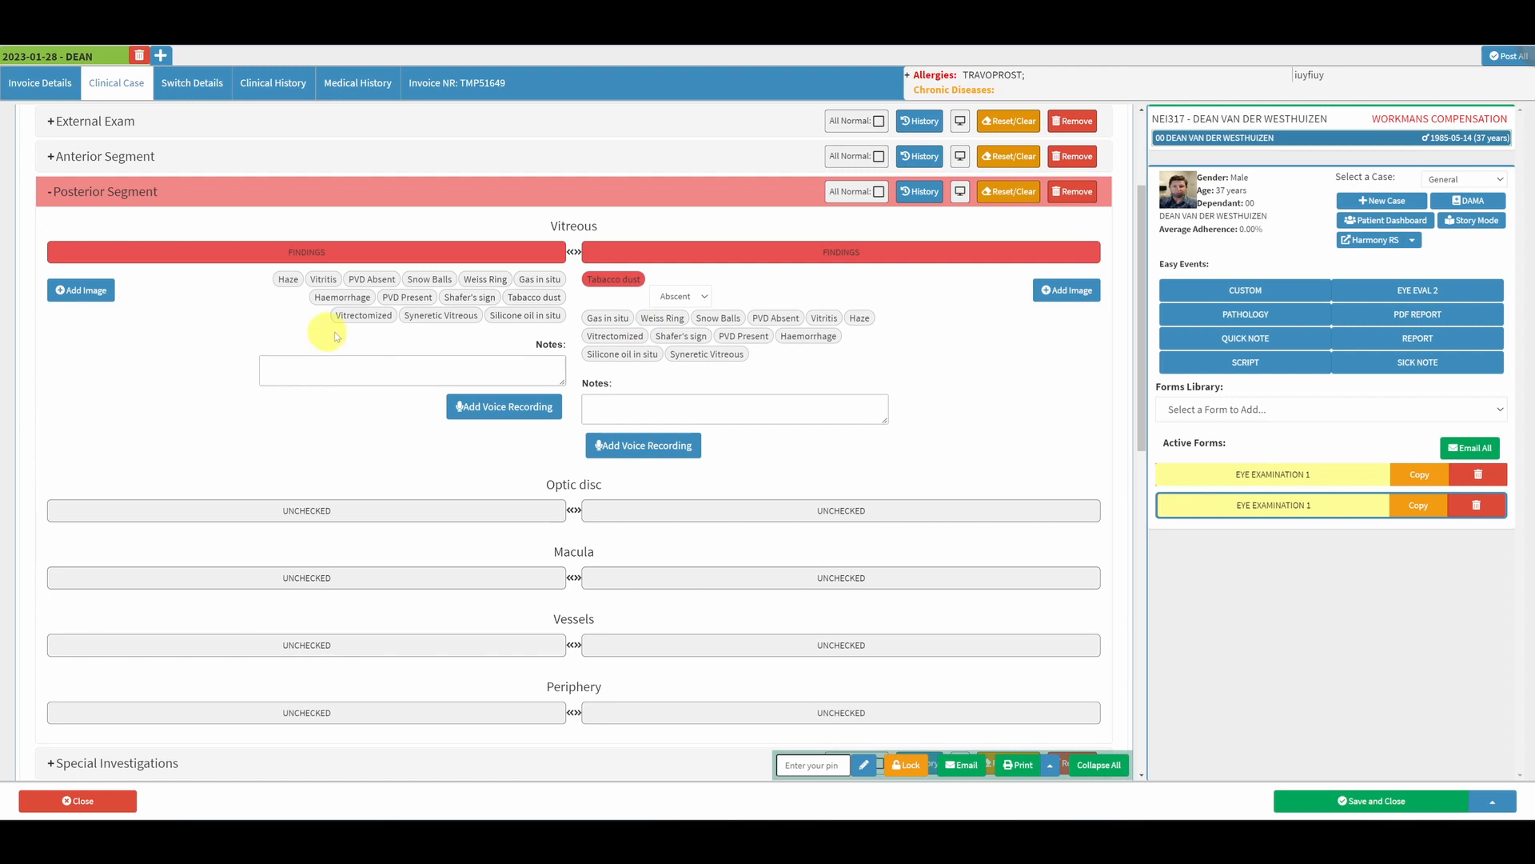
click(603, 282)
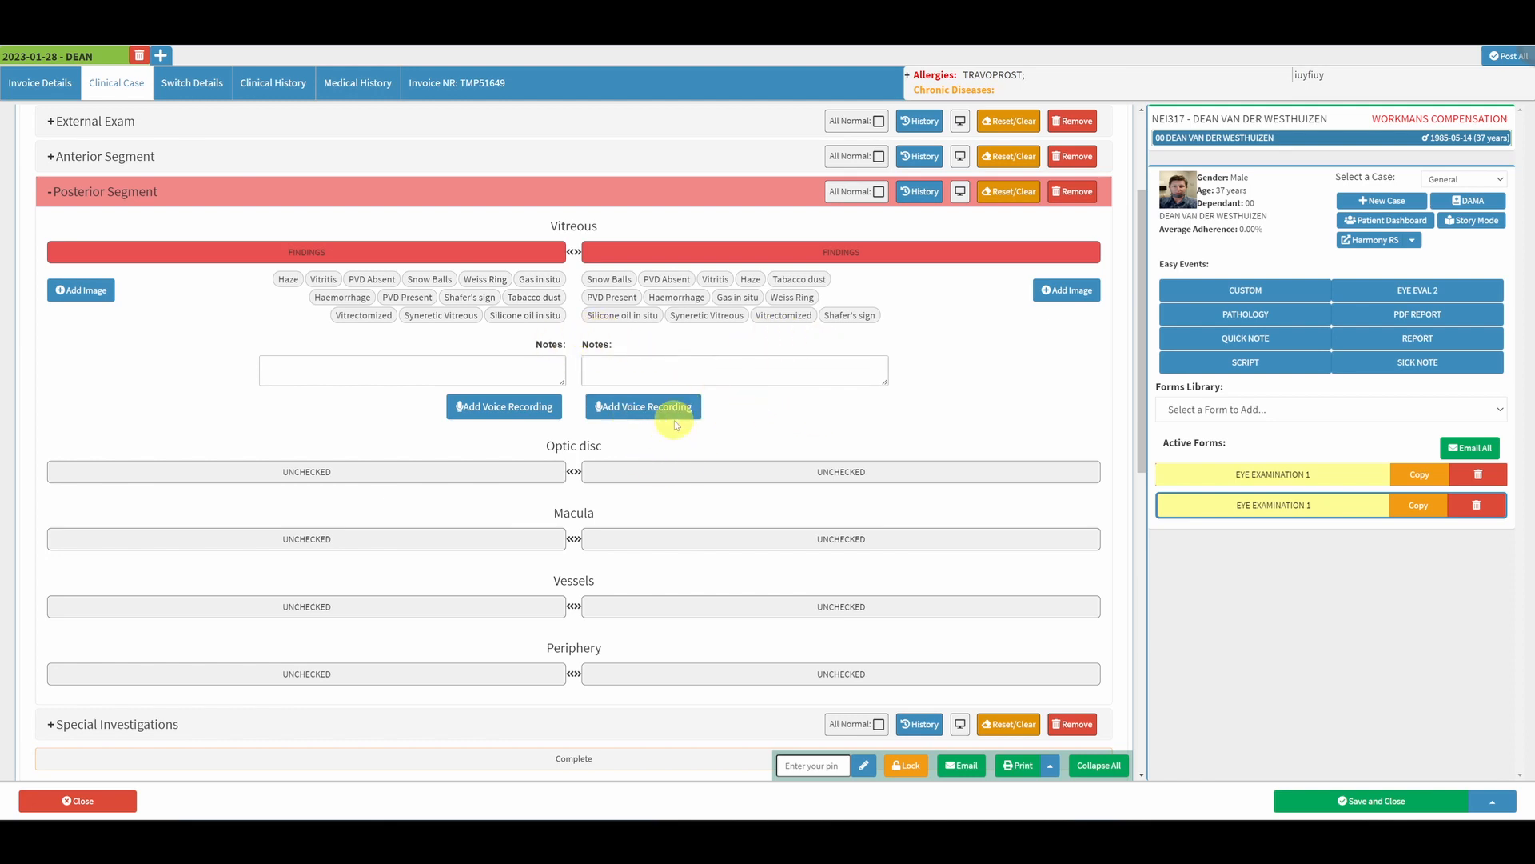
Review the Posterior Segment findings, and close the clinical case, discarding the unsaved EYE EXAMINATION 1 changes
scroll(676, 424, down, 1)
scroll(669, 394, up, 3)
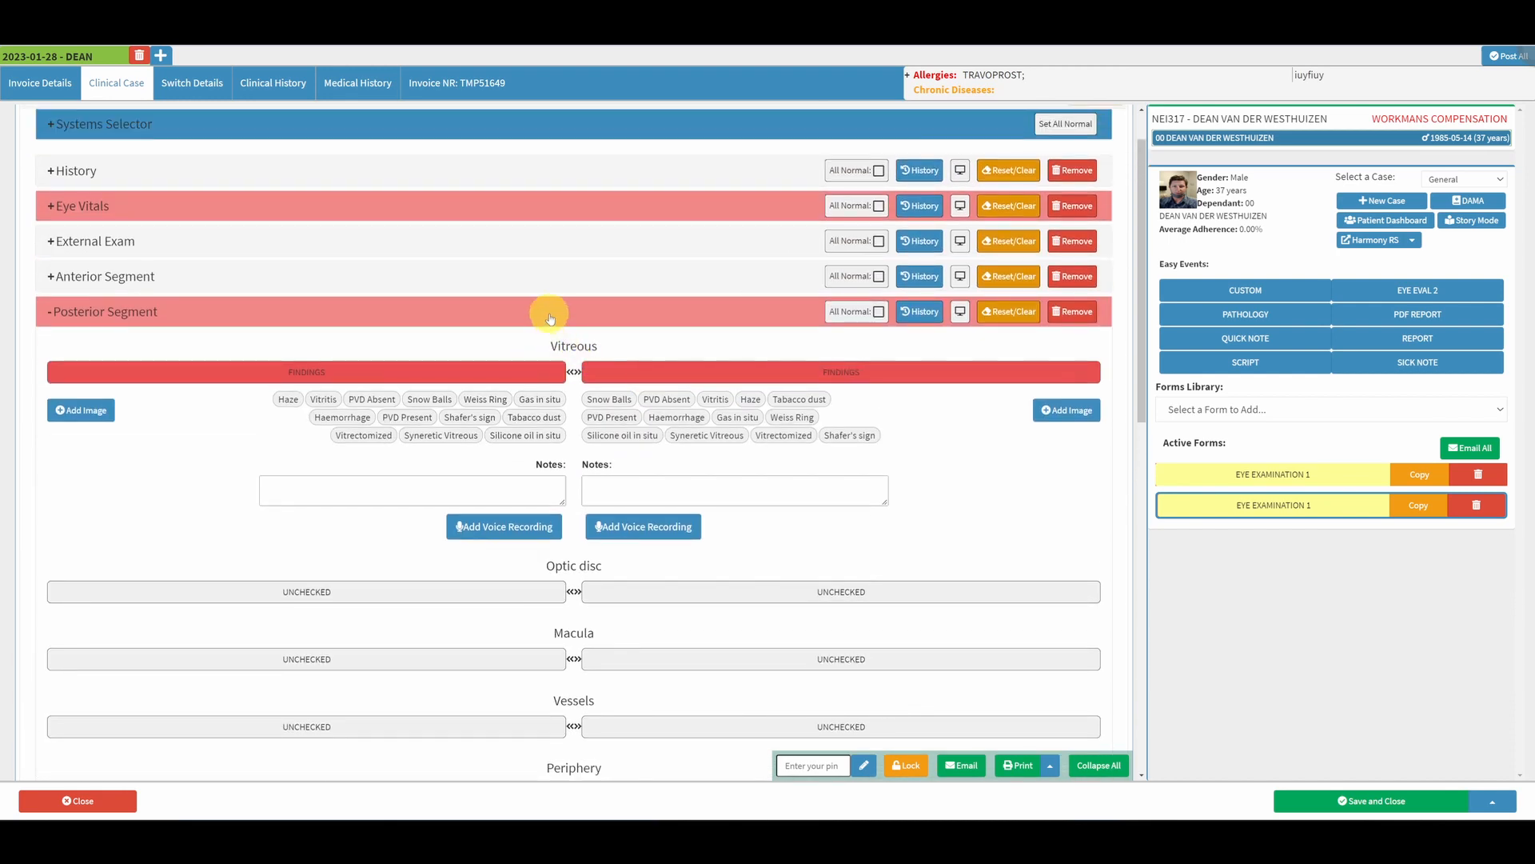
scroll(559, 311, down, 3)
scroll(572, 368, up, 3)
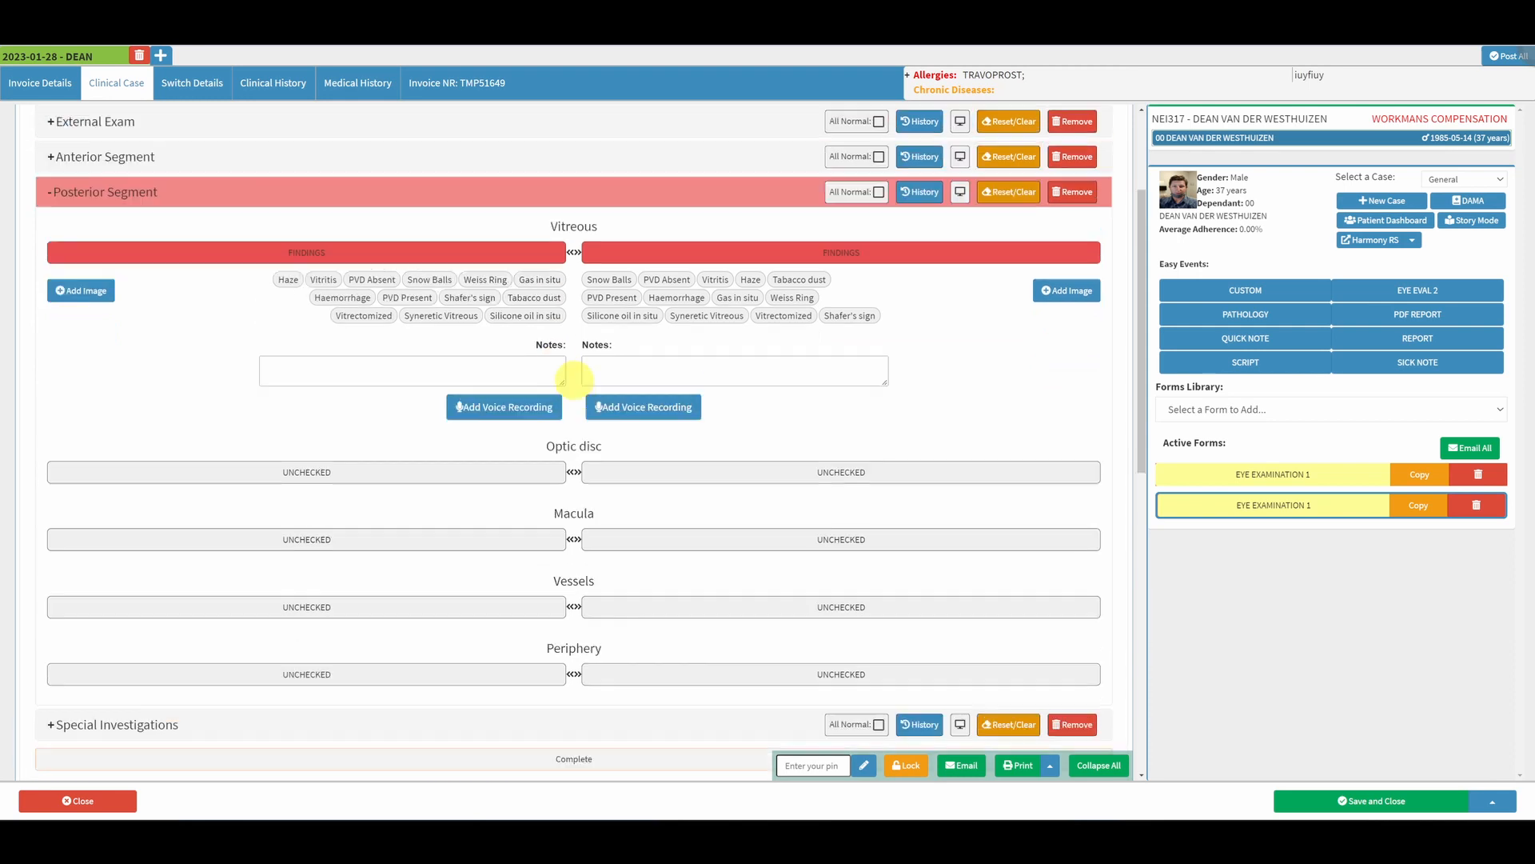
scroll(584, 416, up, 1)
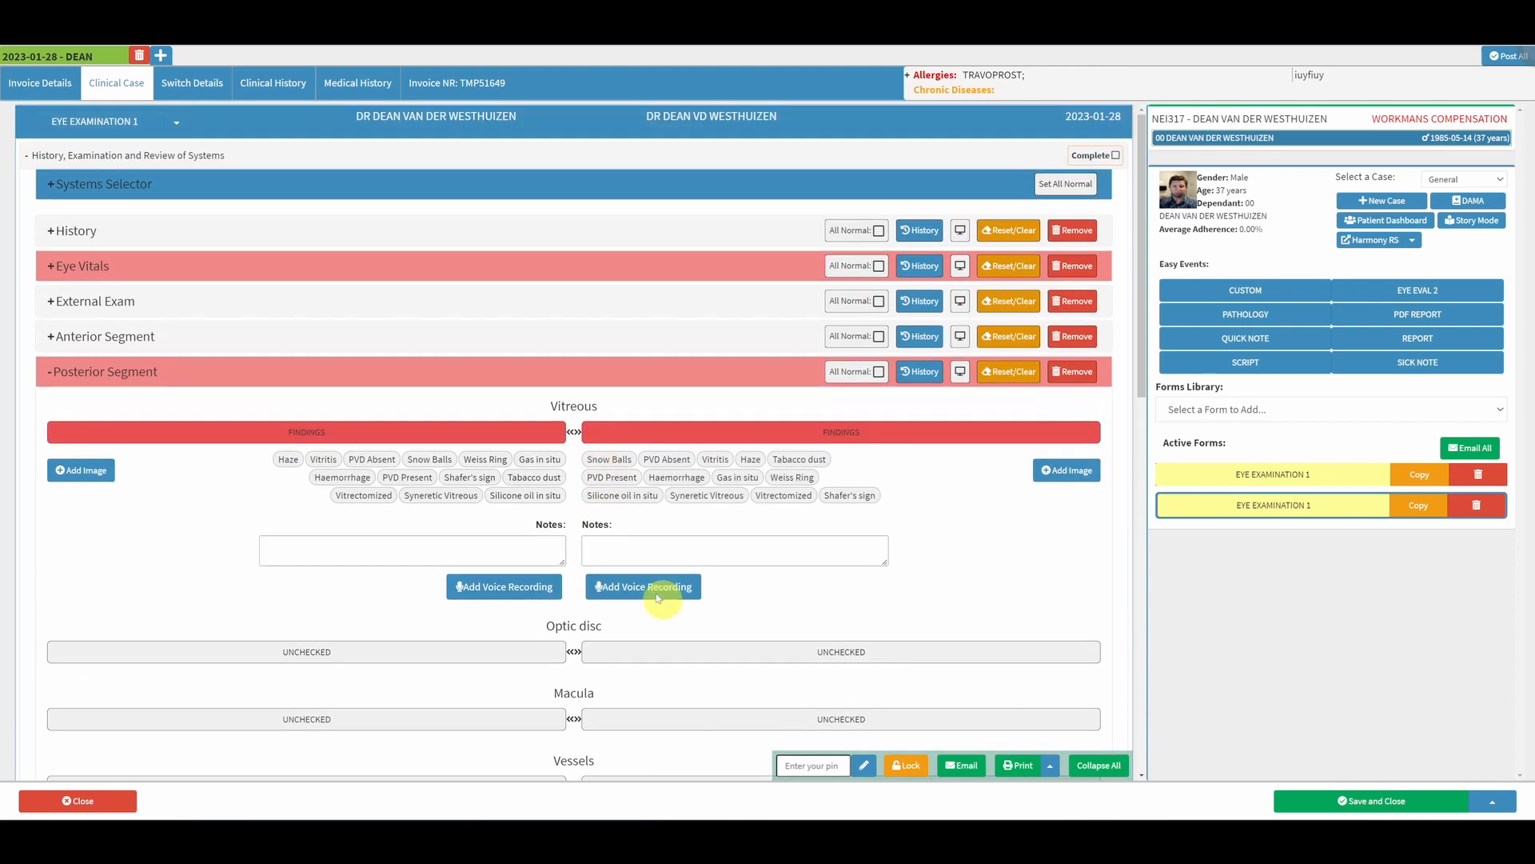
scroll(591, 457, down, 2)
scroll(592, 457, down, 2)
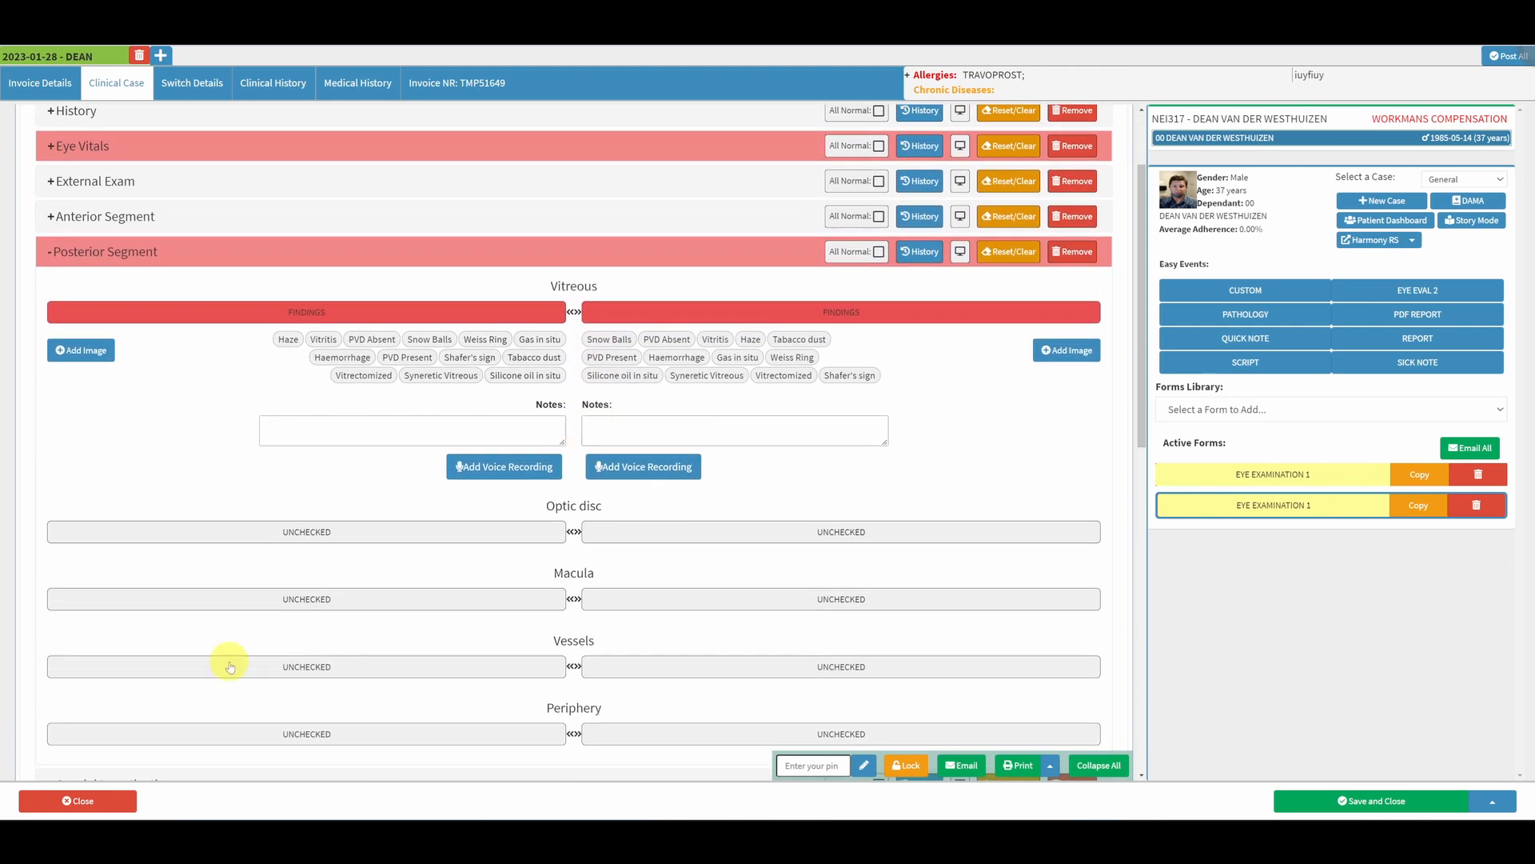
click(80, 801)
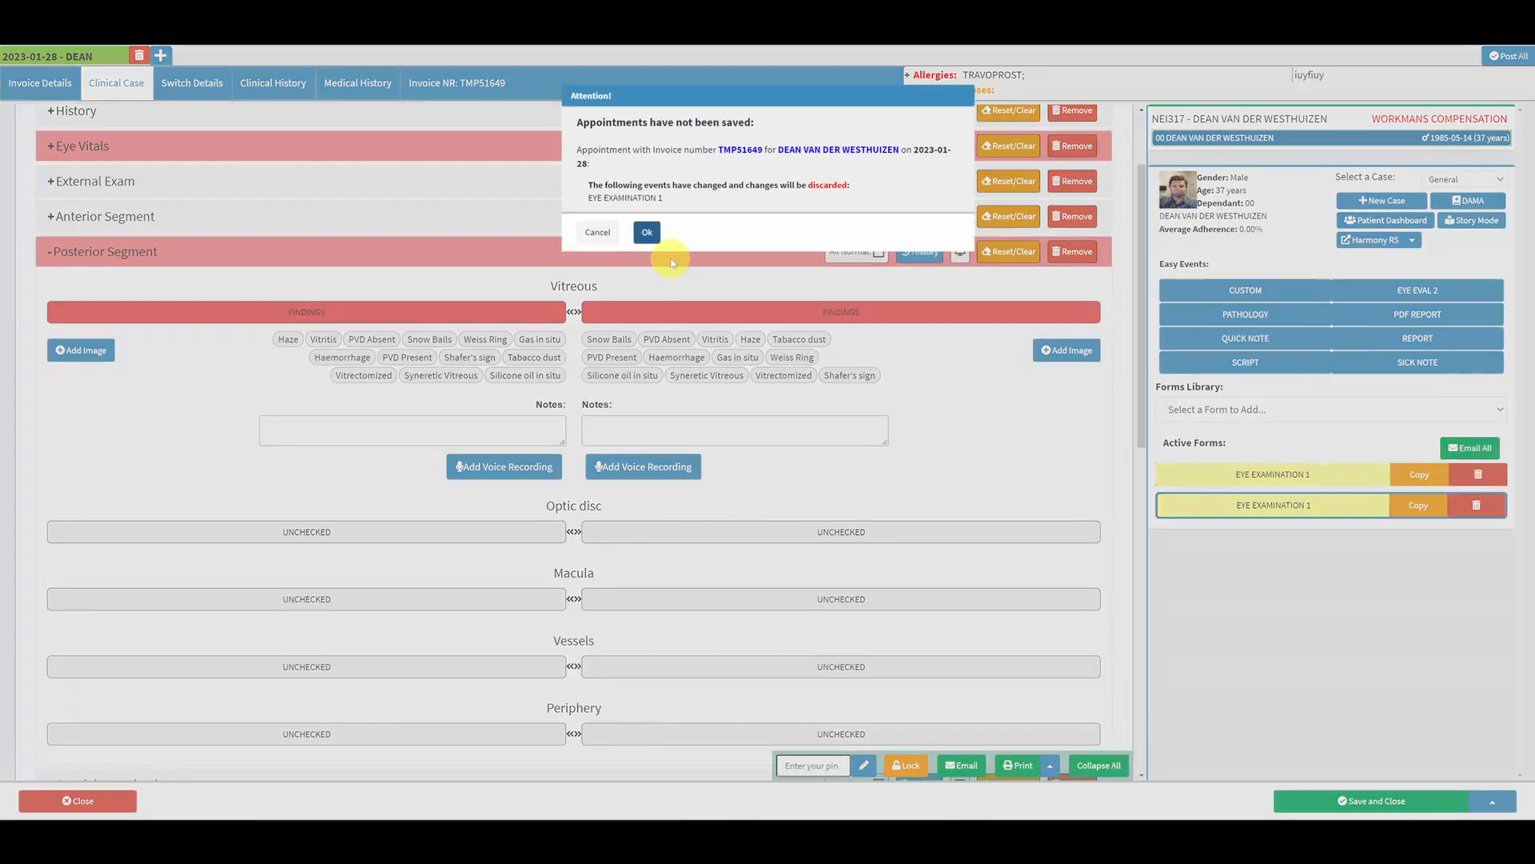
click(649, 234)
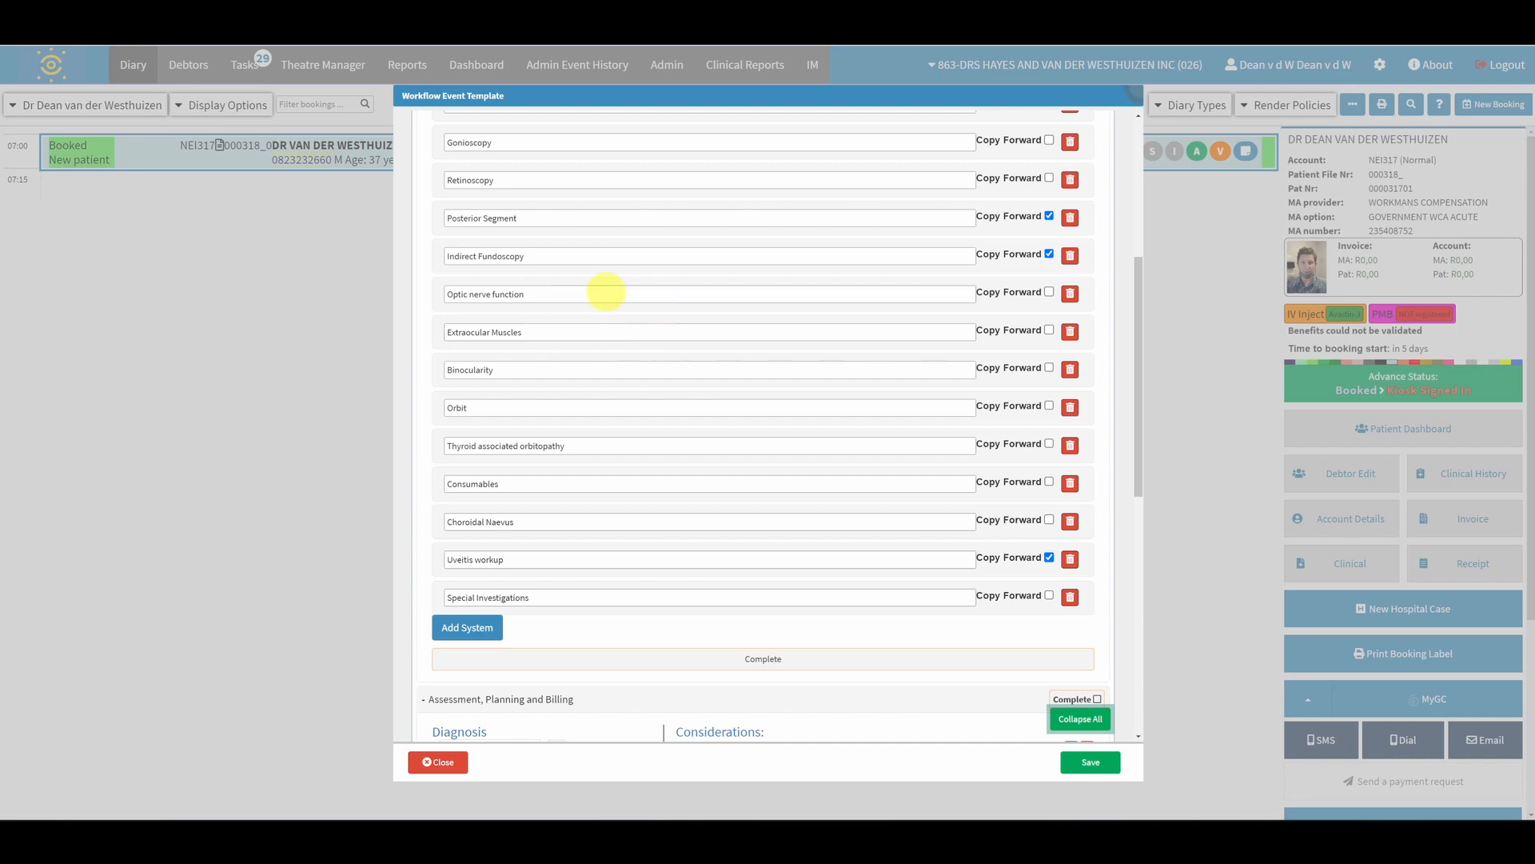
Add a new system named "Test" after Special Investigations in the workflow event template, and expand it
scroll(599, 319, down, 1)
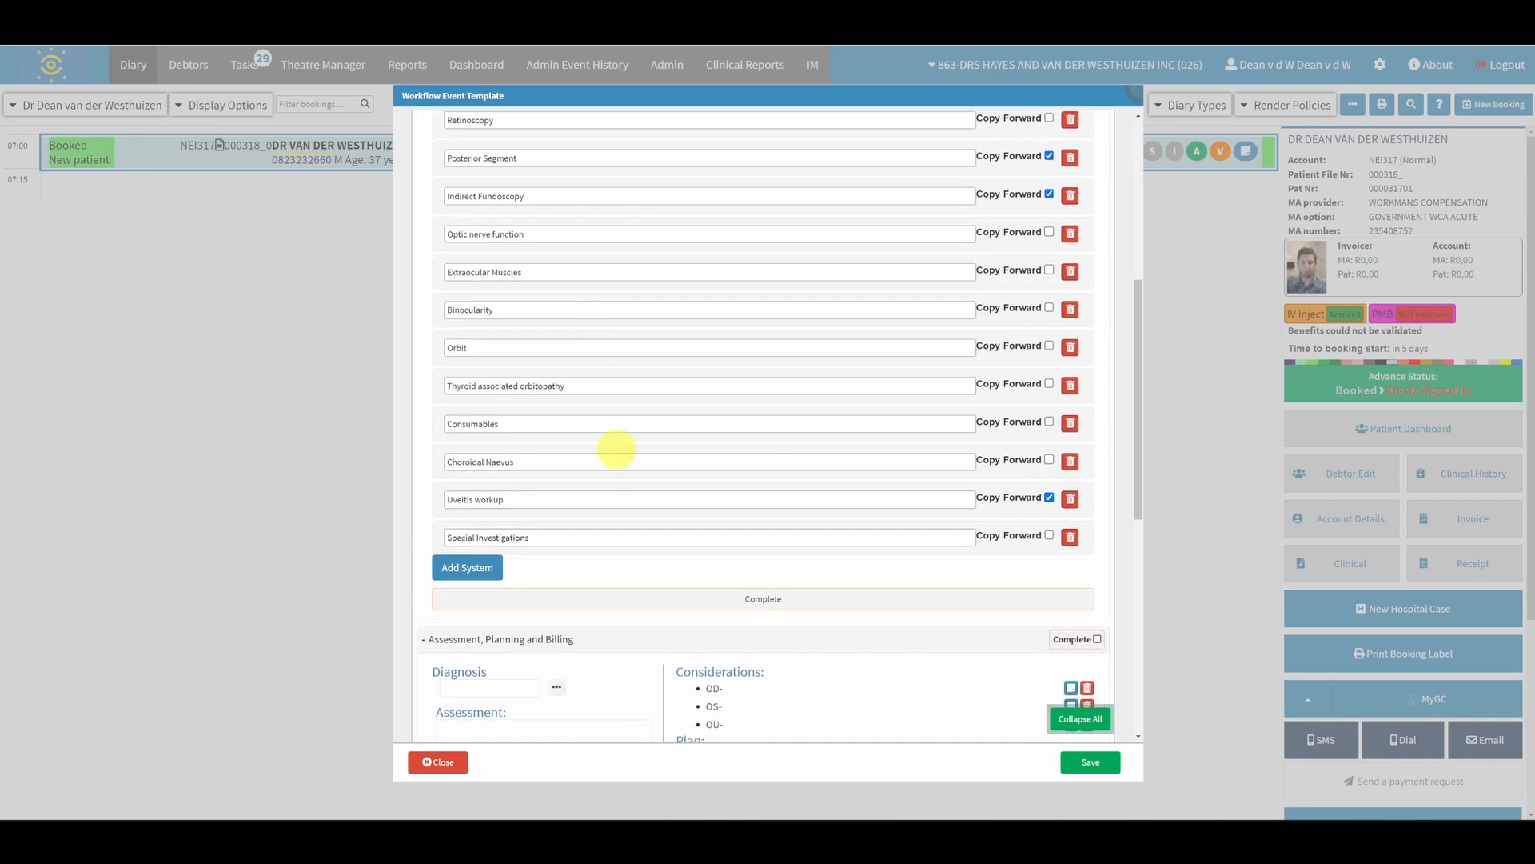
click(464, 574)
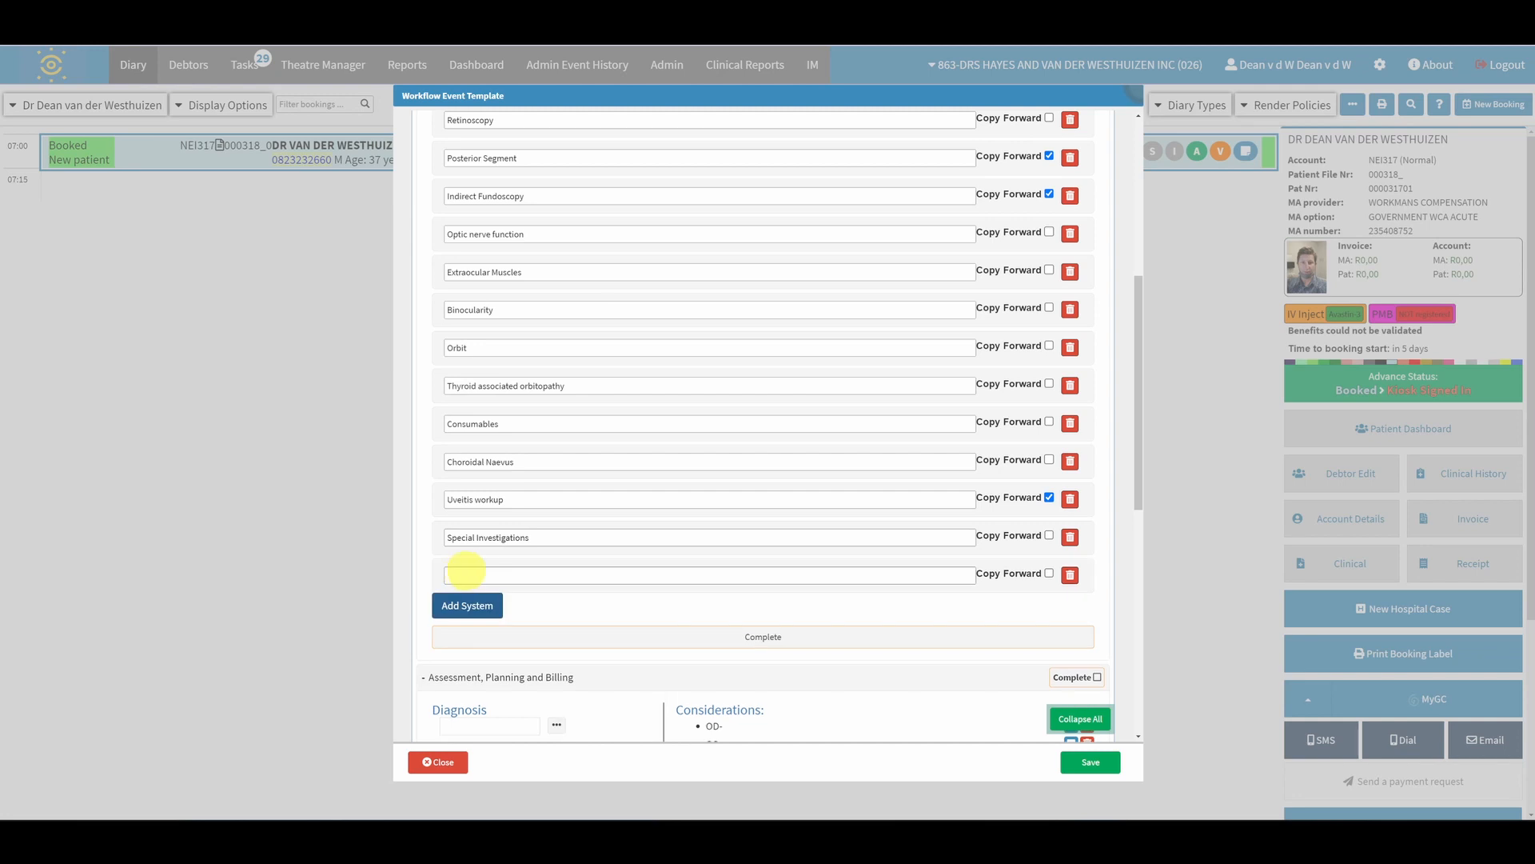
click(470, 573)
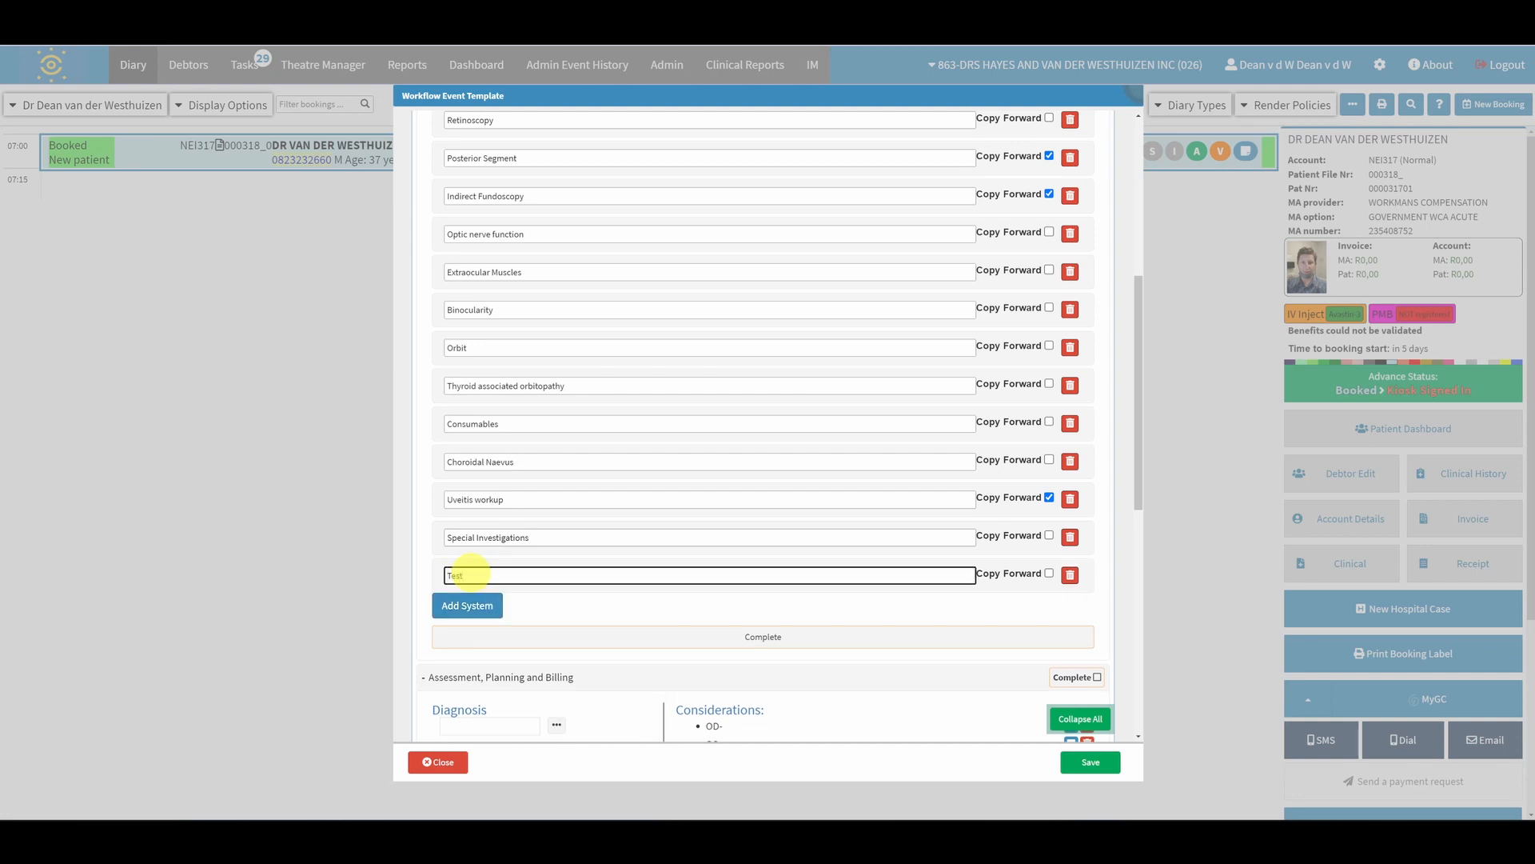
click(820, 596)
Add "section 1", "section 2" and "section 3" to Test, with Split Section and Custom images on the first two and Notes on section 1
click(508, 556)
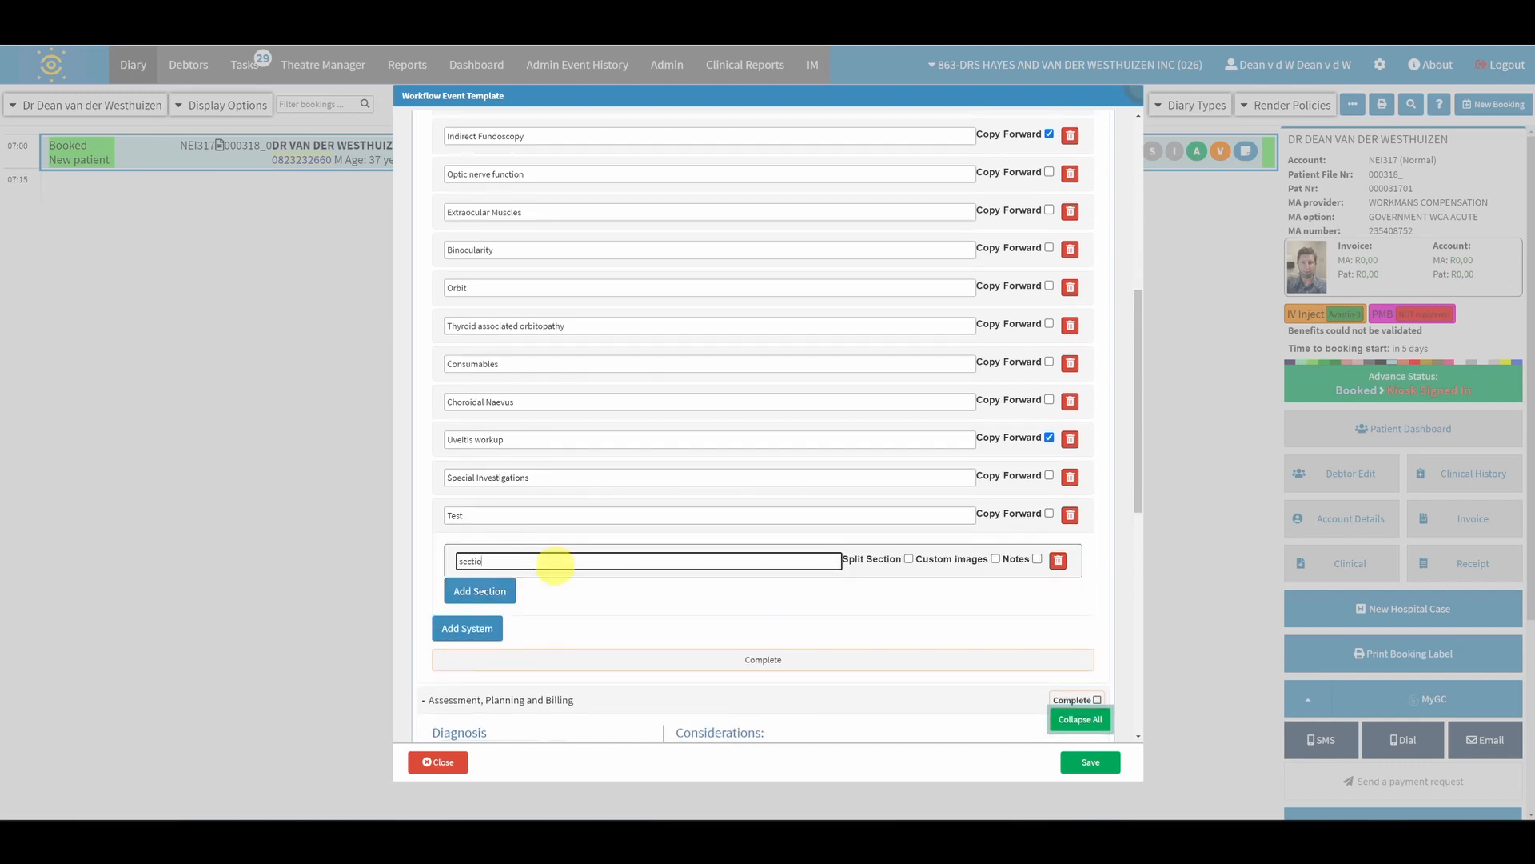
click(488, 590)
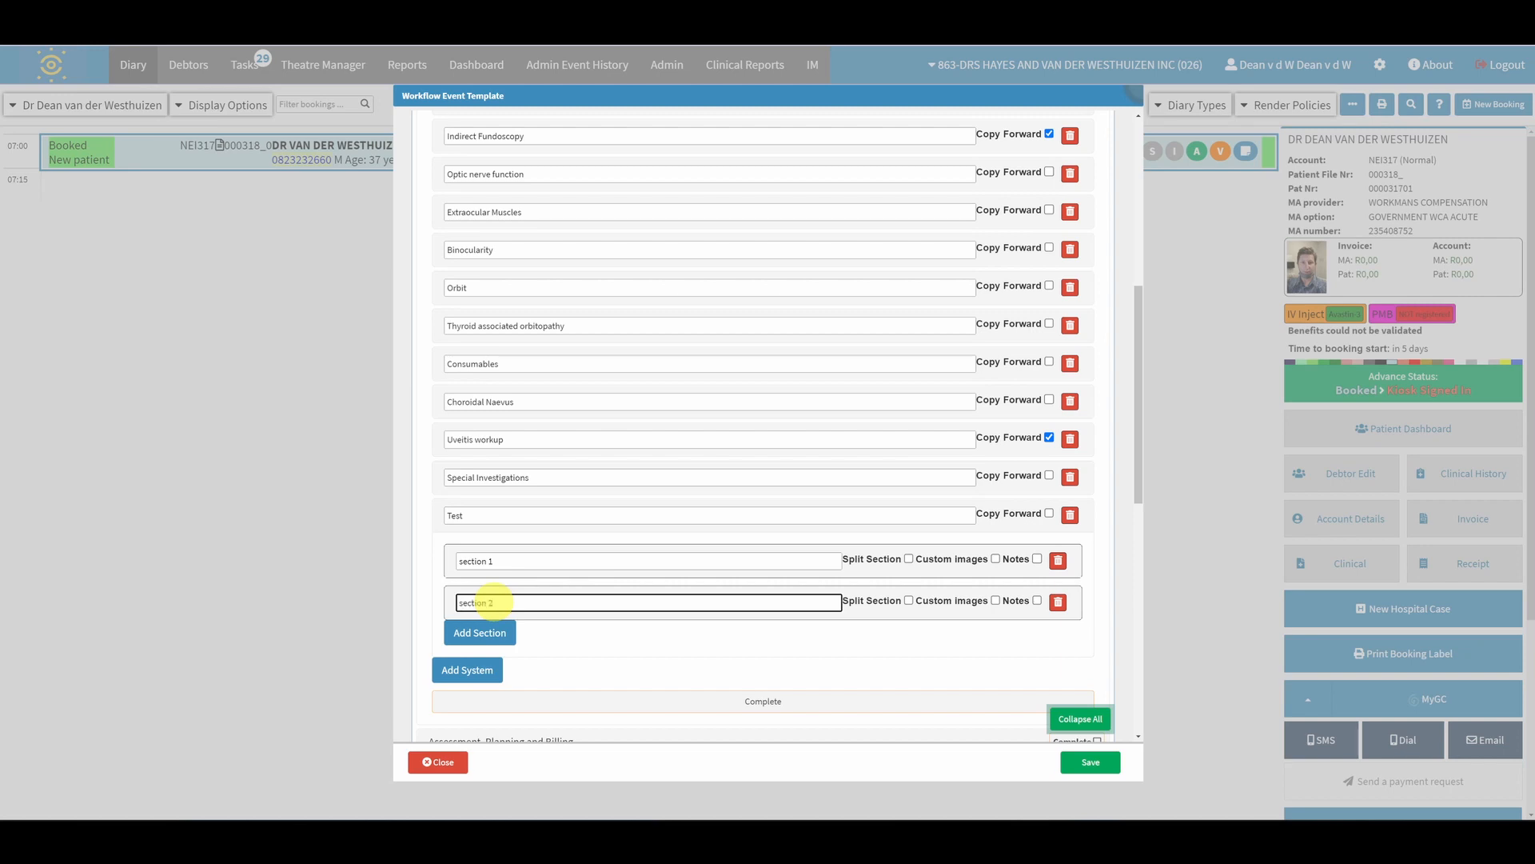
click(496, 632)
click(493, 642)
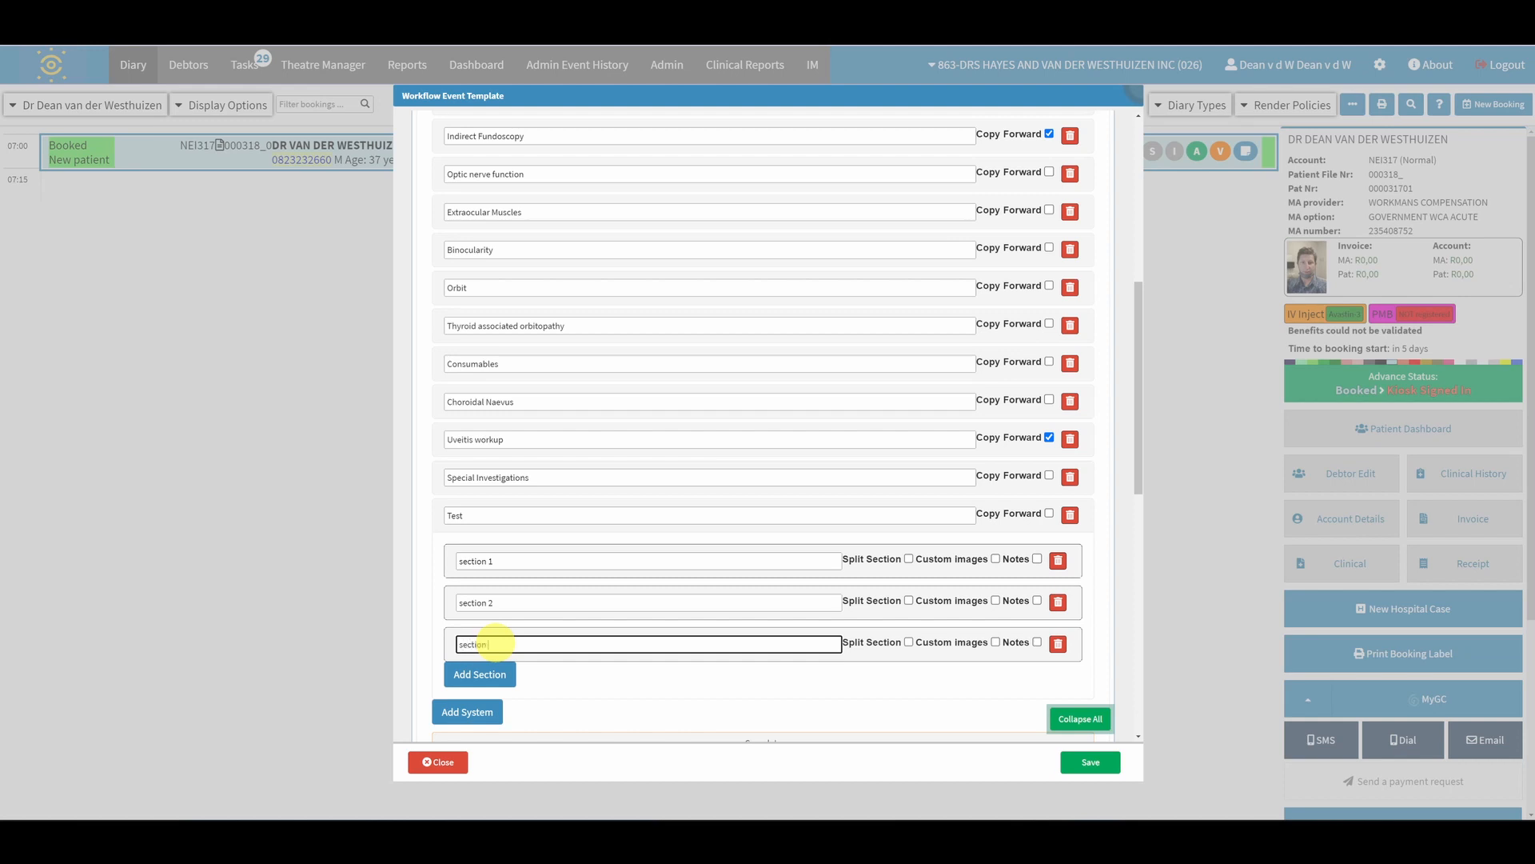
click(574, 668)
scroll(878, 536, down, 1)
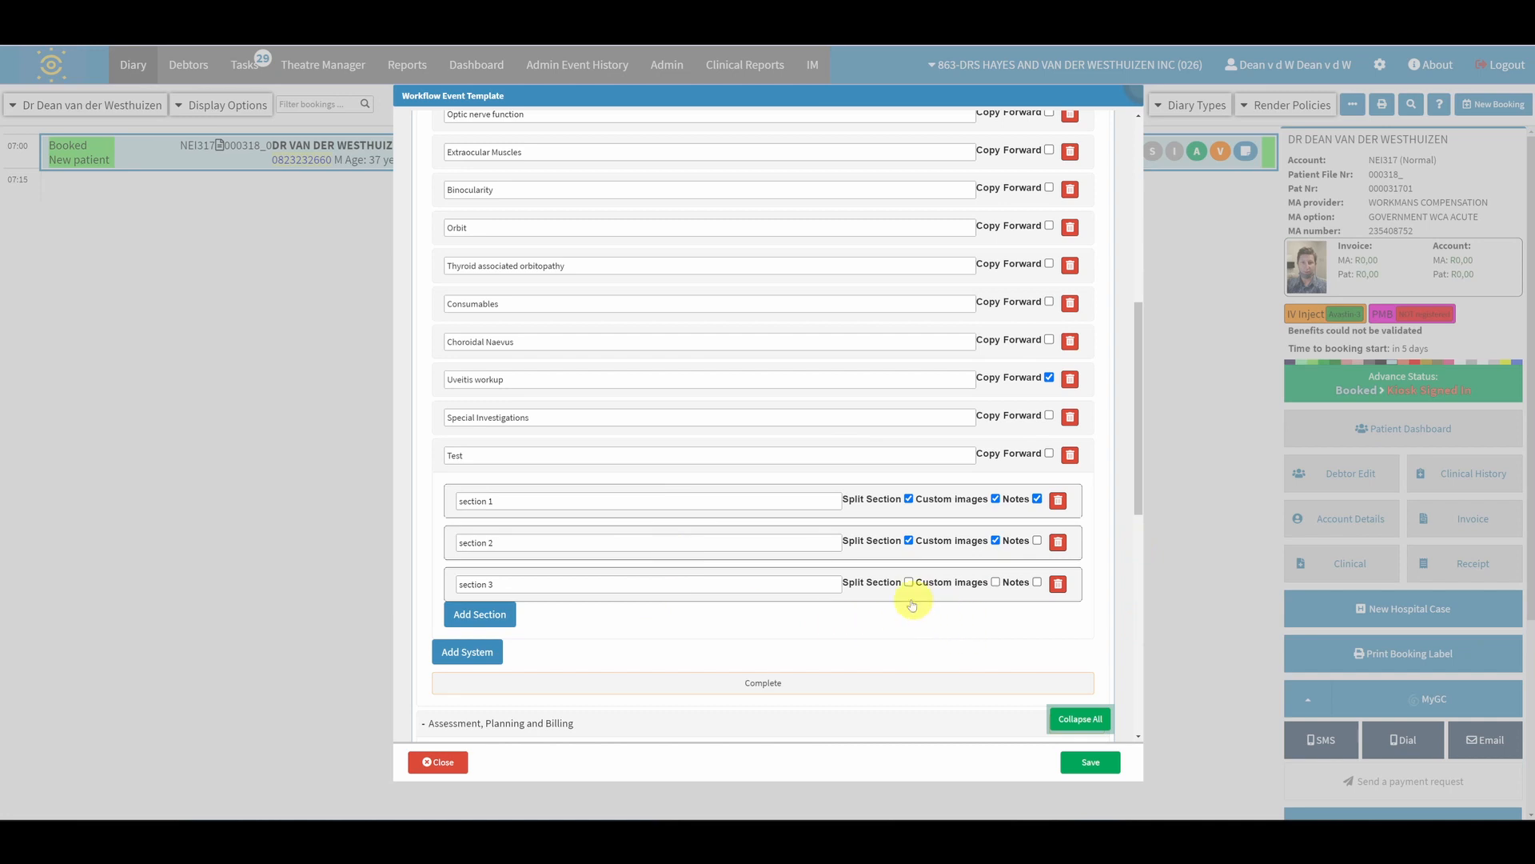
Expand section 1 of the Test system and set its Alternate Normal Description to "This was normal"
click(691, 521)
scroll(688, 518, down, 2)
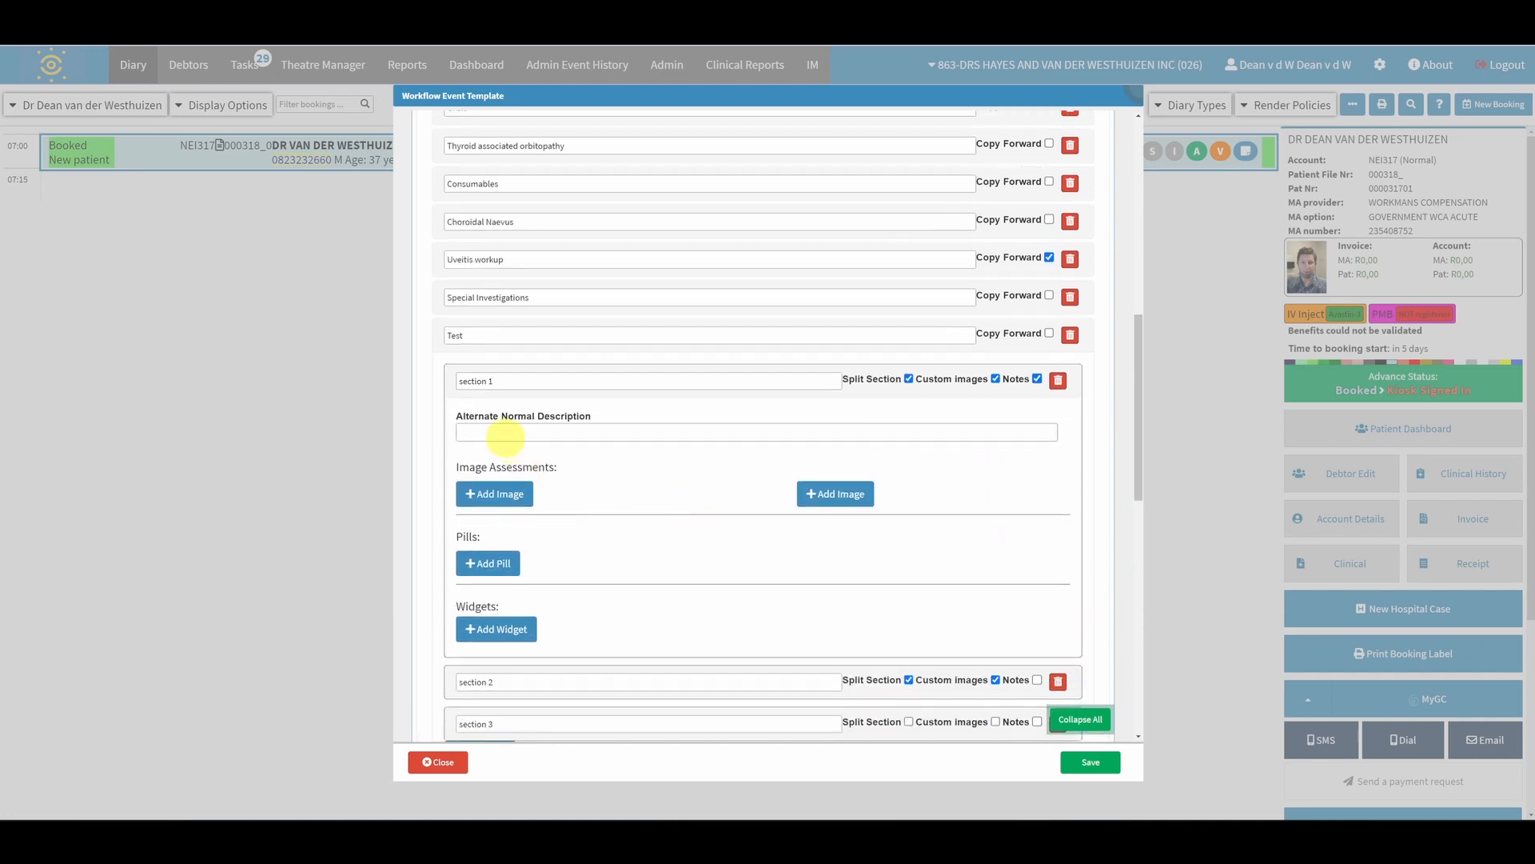
scroll(503, 435, down, 1)
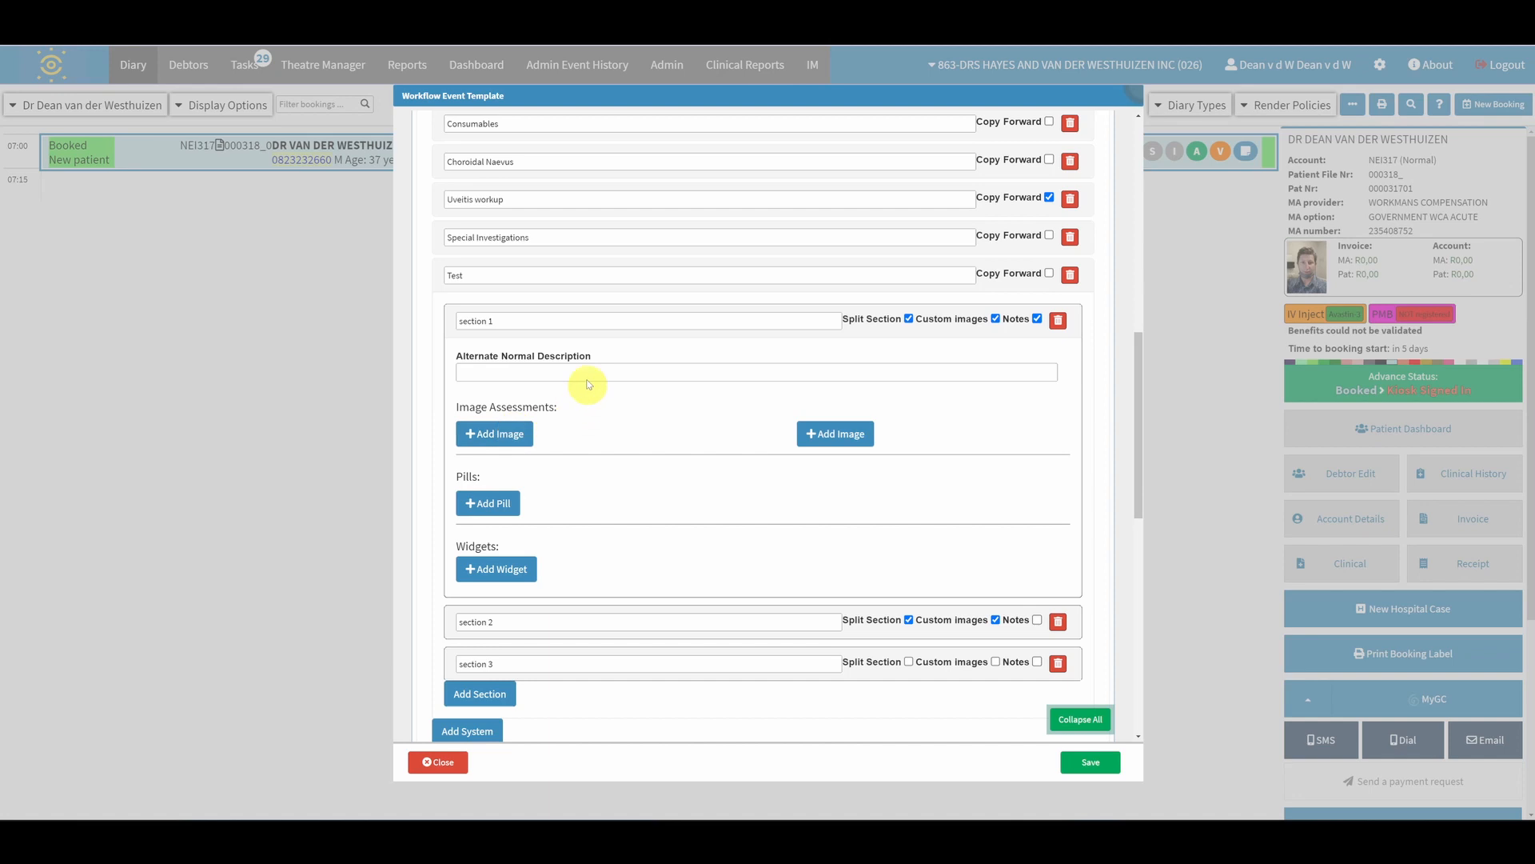
click(499, 371)
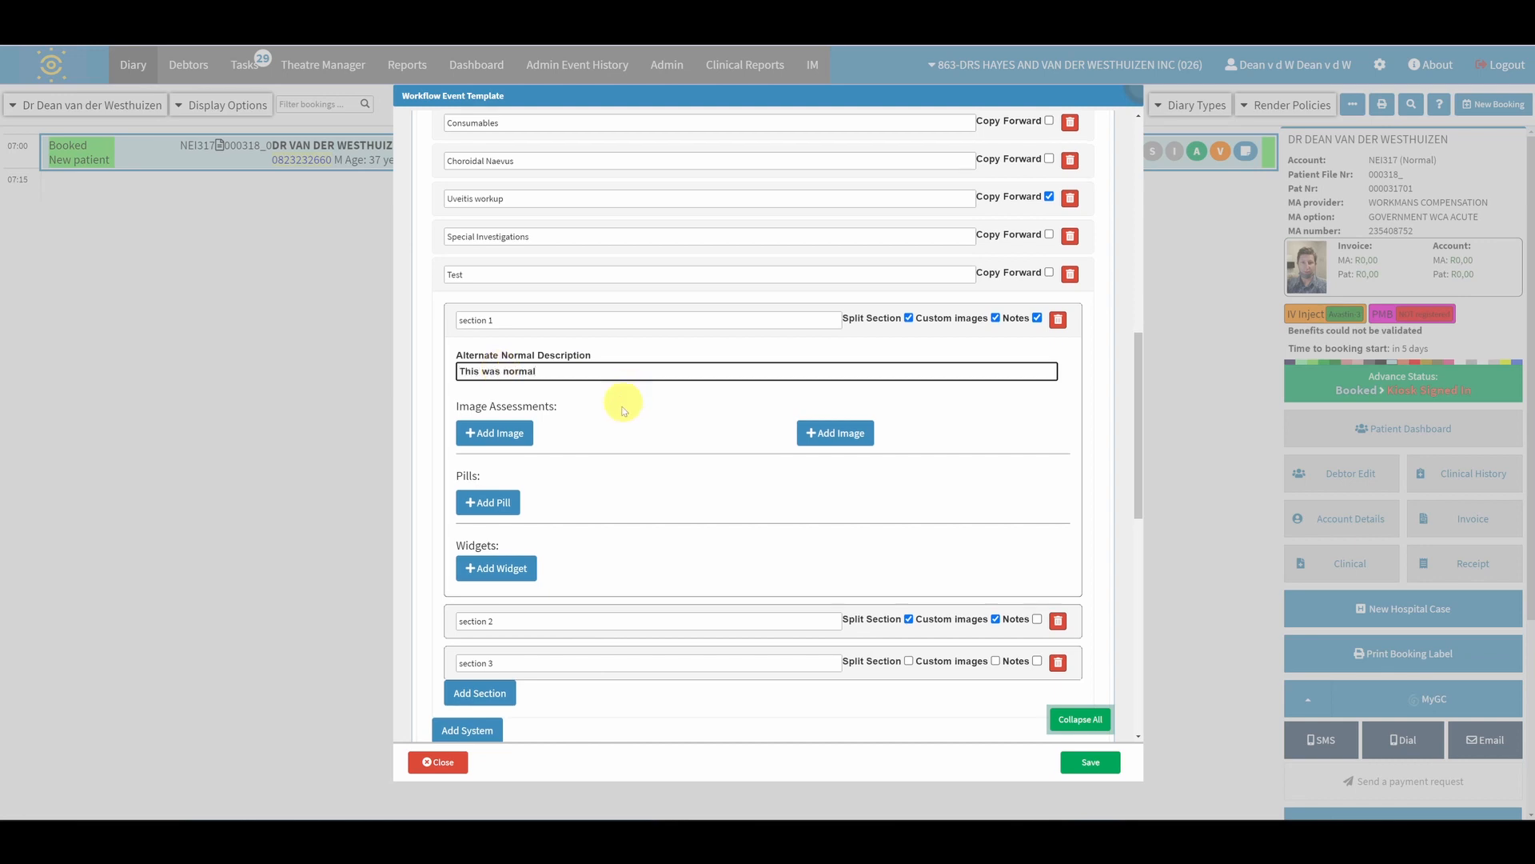
Expand section 2 of the Test system and set its Alternate Normal Description to "This was very normal"
scroll(538, 468, down, 3)
click(541, 461)
click(522, 494)
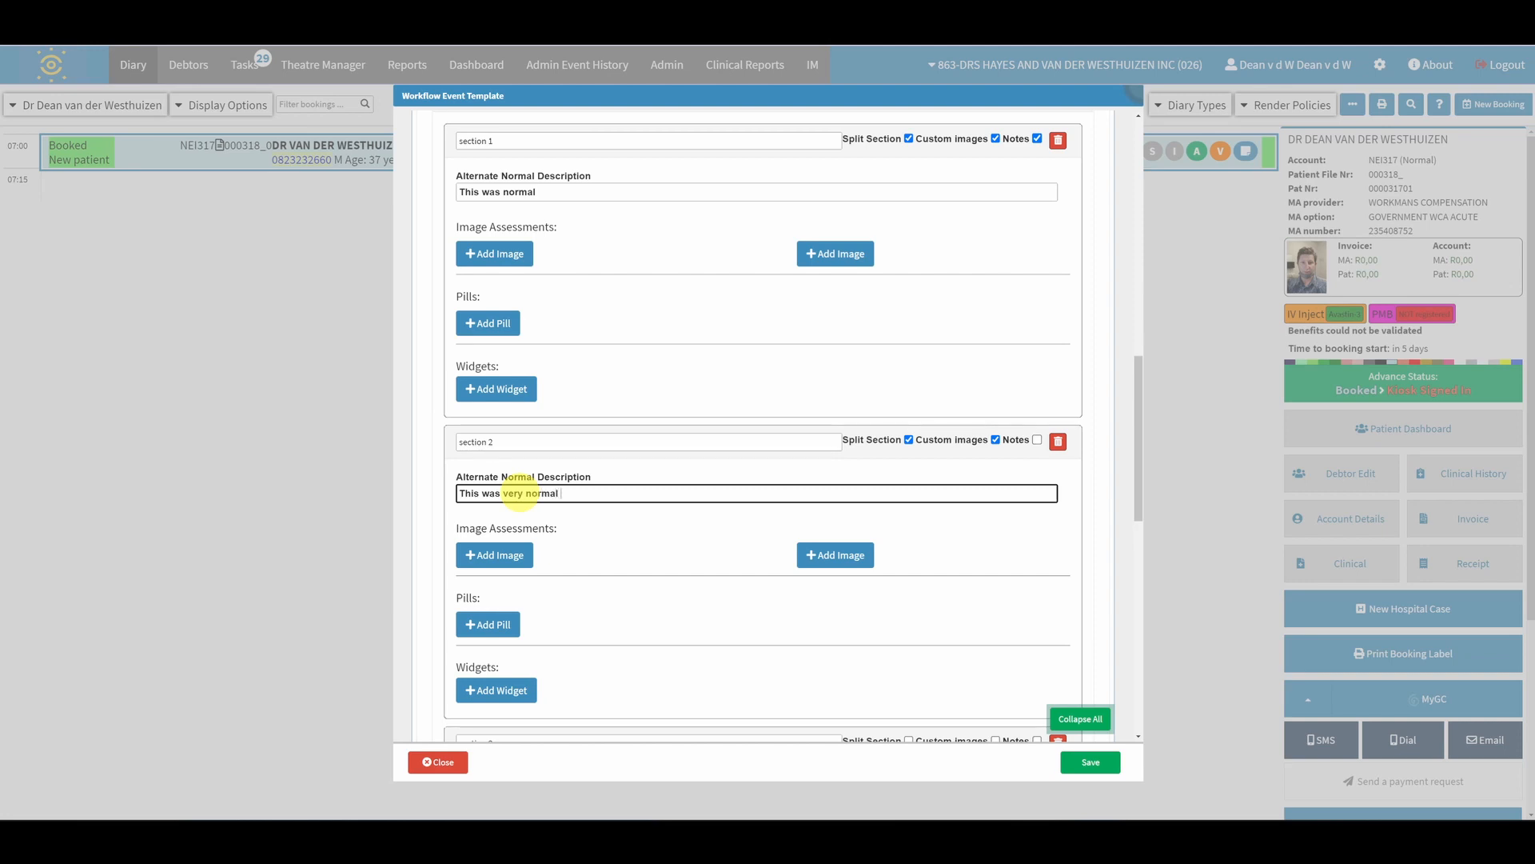
click(712, 553)
scroll(708, 556, up, 2)
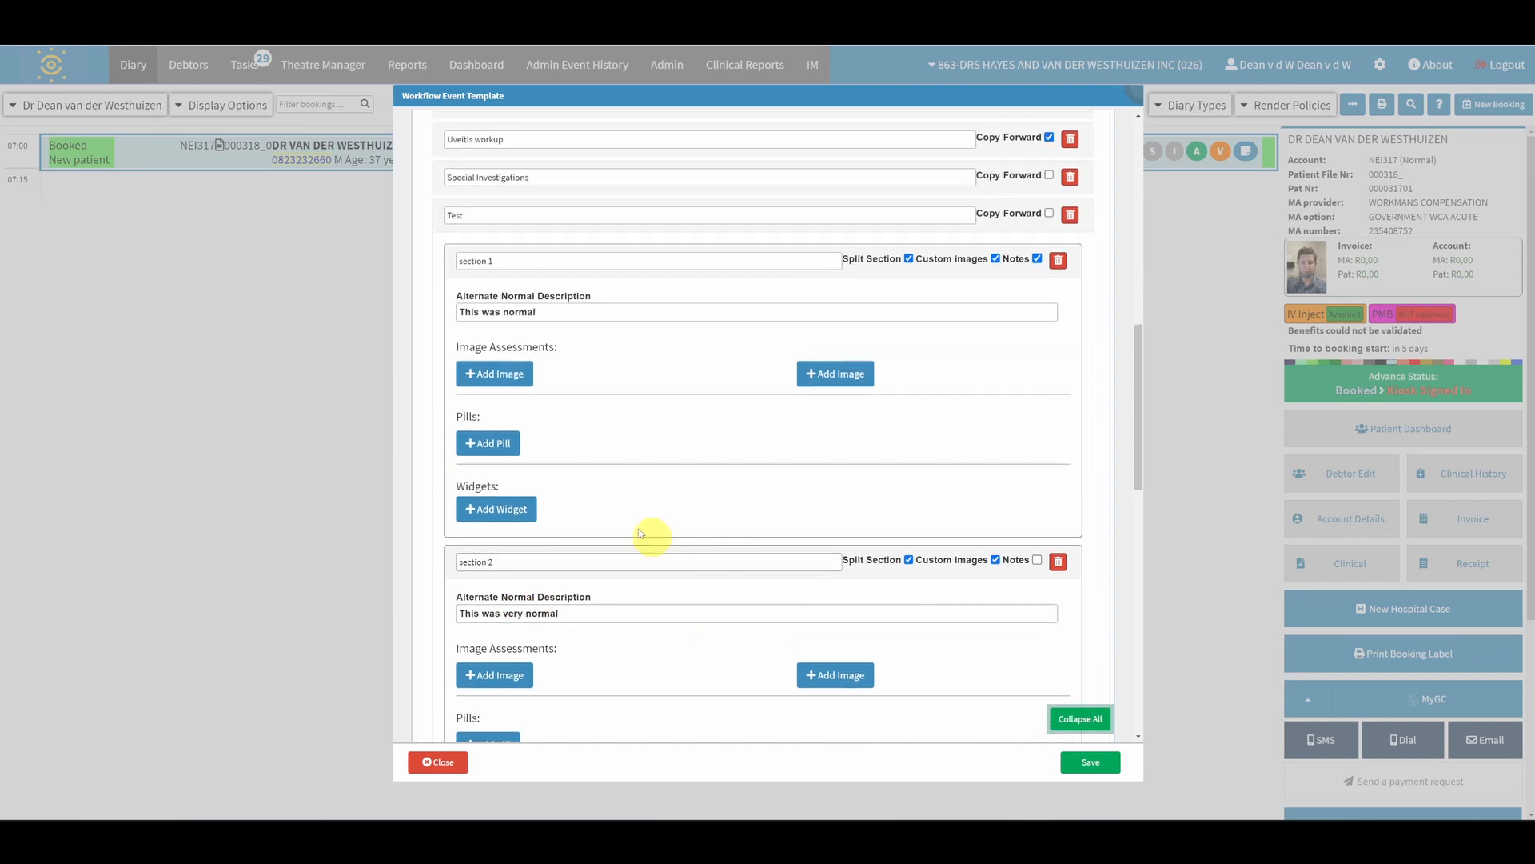
Review how the Anterior Segment system is set up, examining the normal descriptions and pills of its Cornea and Anterior chamber sections
scroll(640, 533, up, 9)
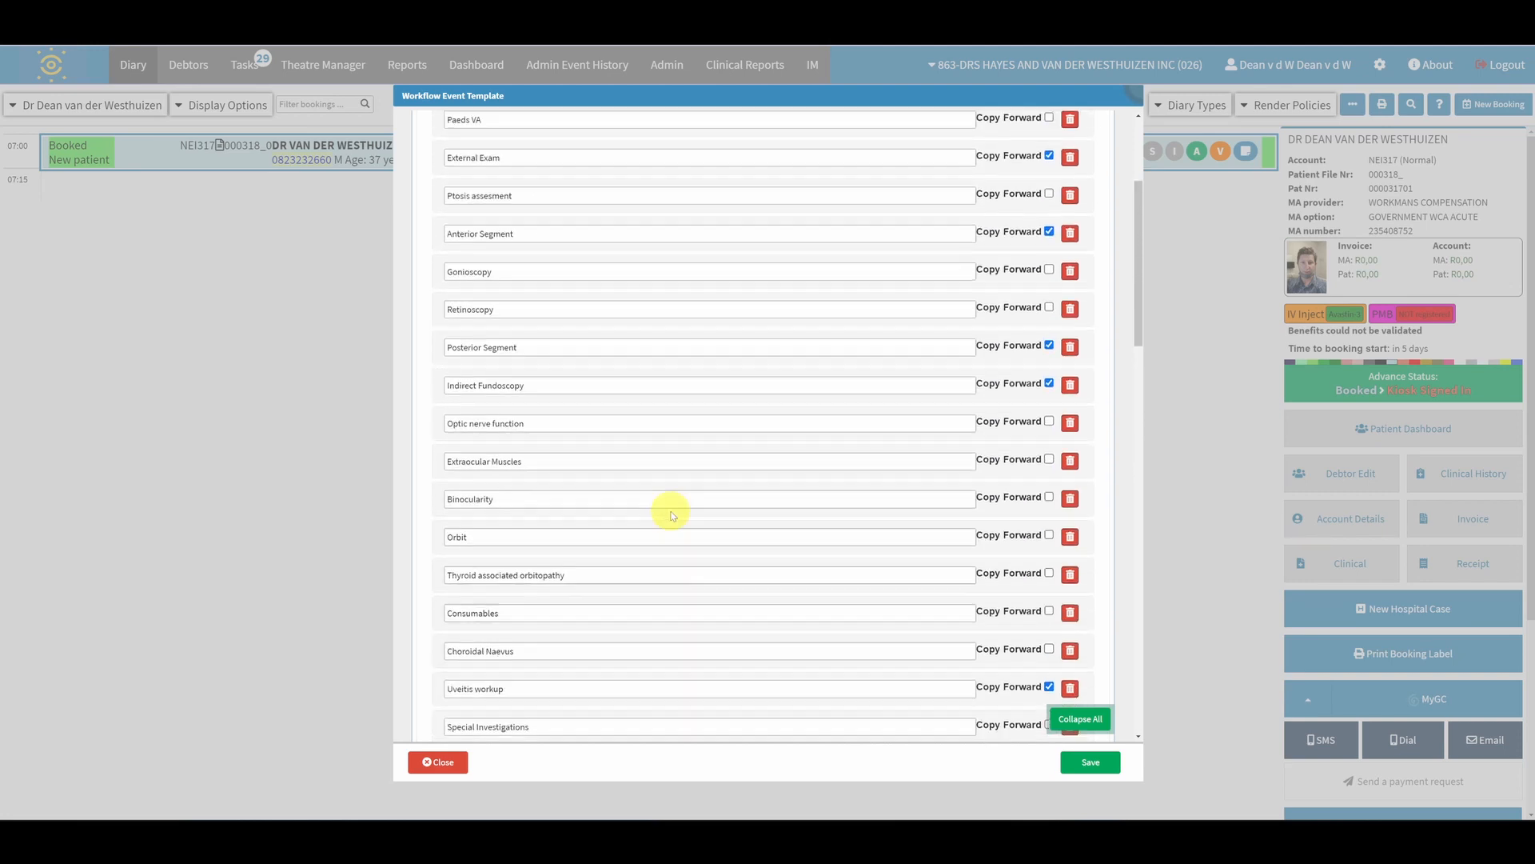
scroll(670, 515, up, 3)
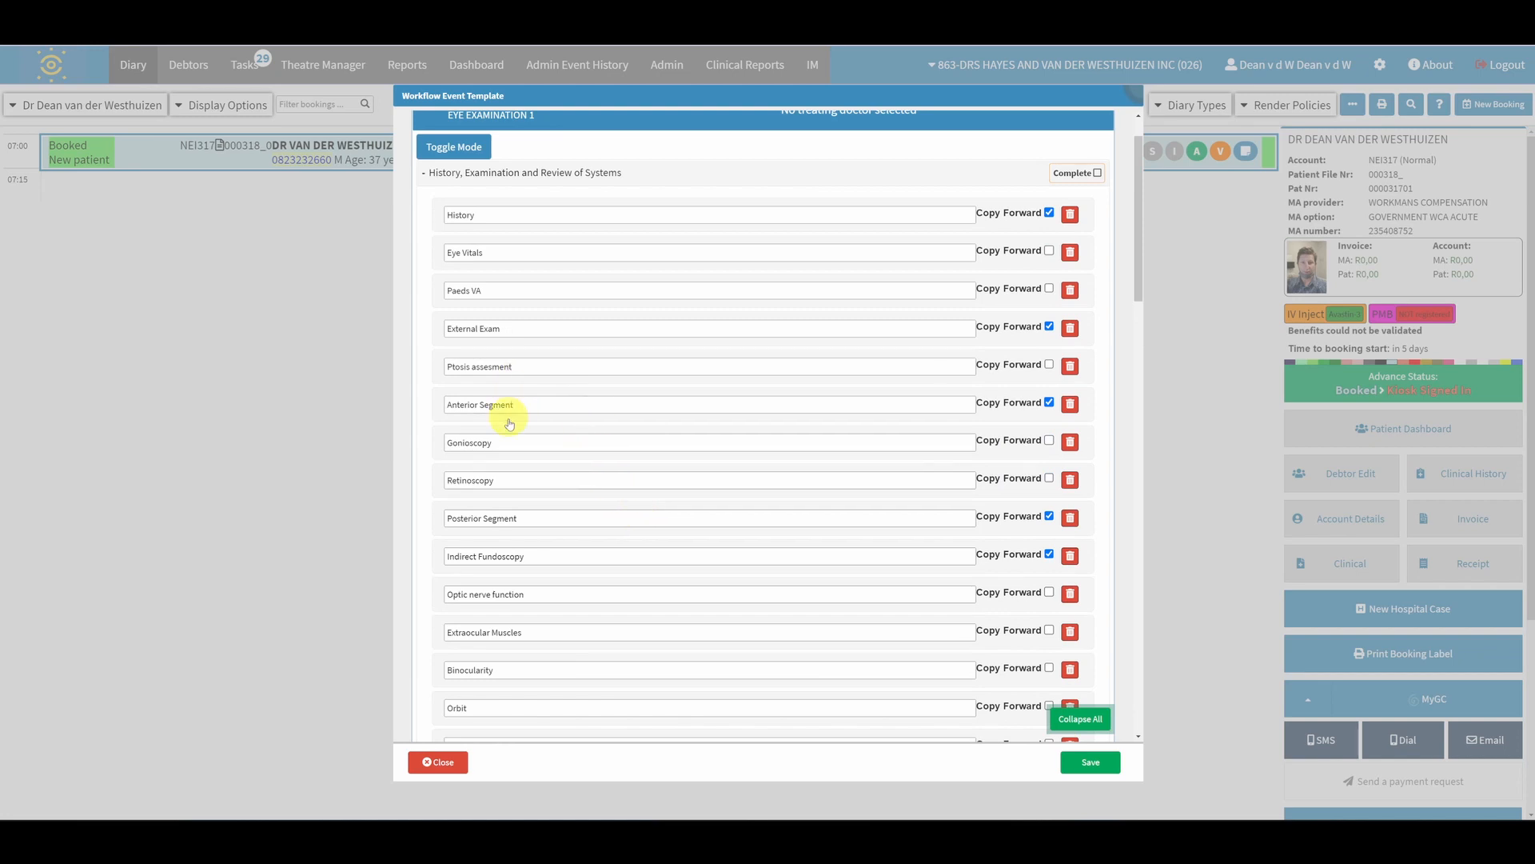
scroll(674, 480, down, 2)
click(678, 298)
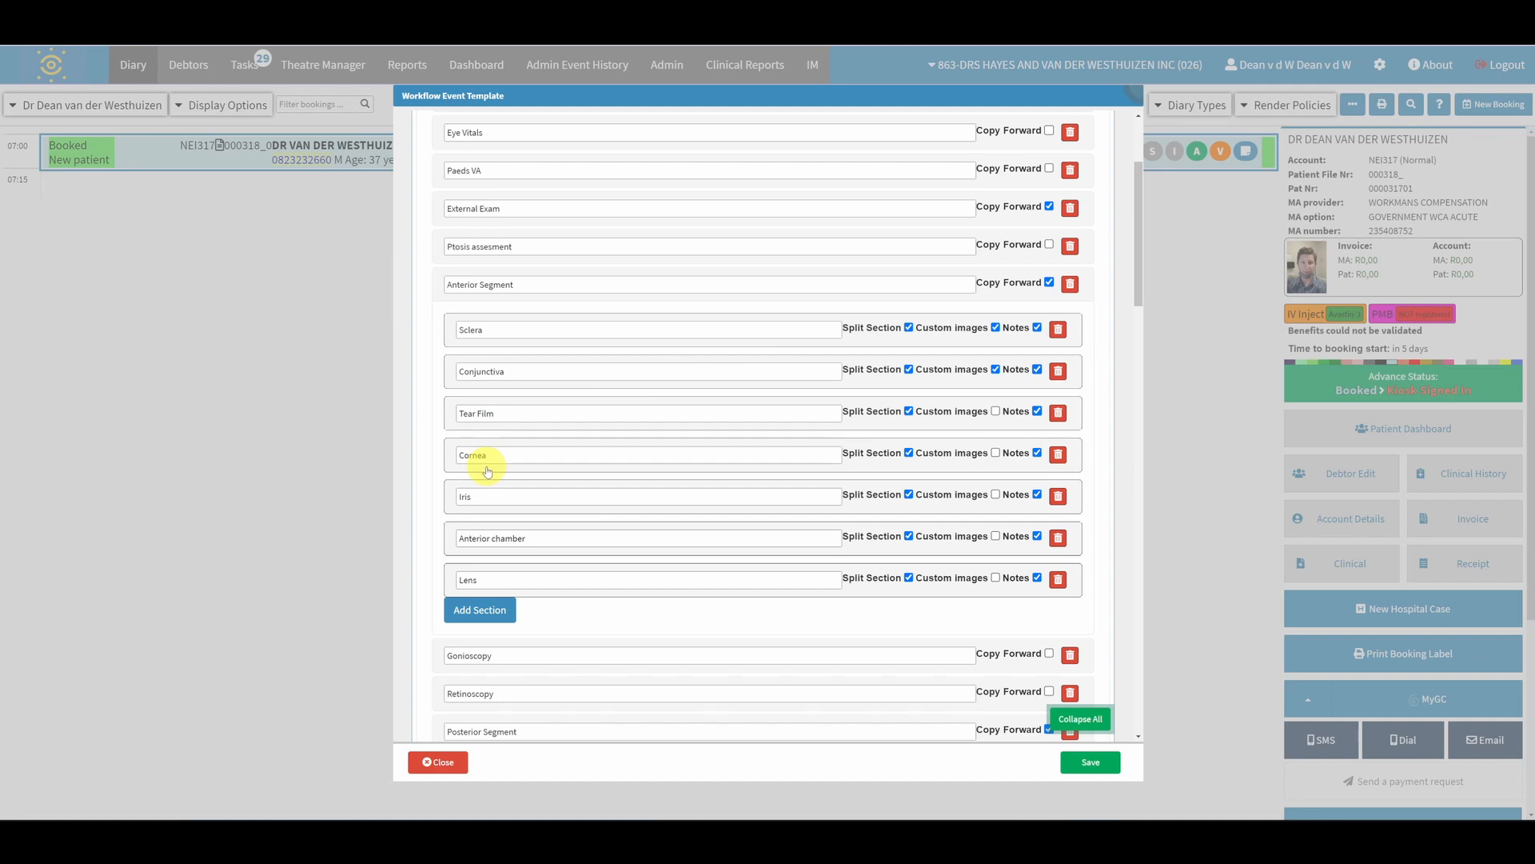
click(487, 472)
click(512, 474)
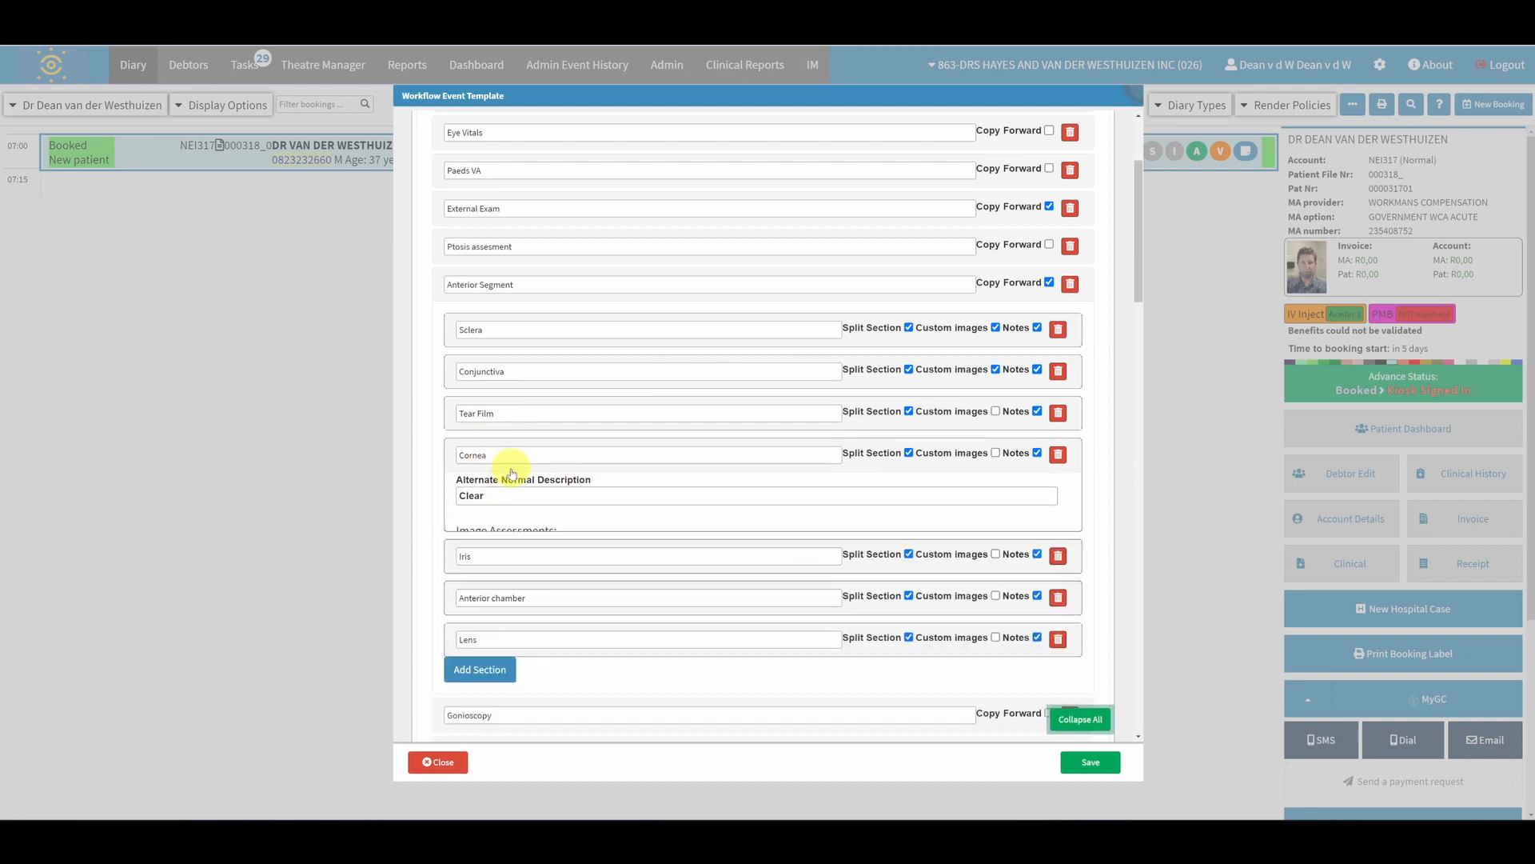
scroll(520, 470, down, 1)
click(526, 484)
scroll(520, 495, down, 1)
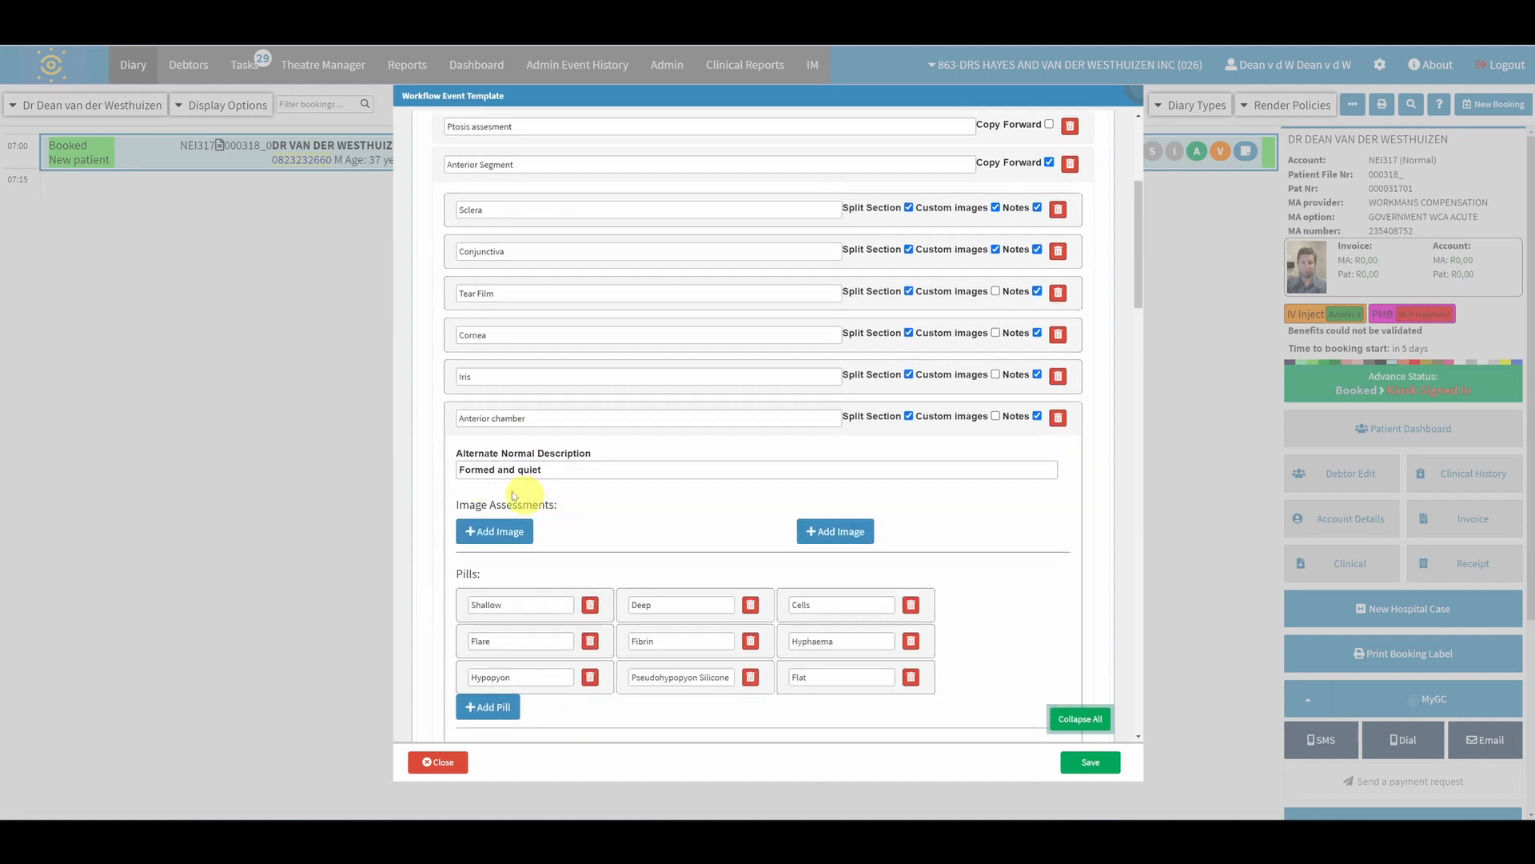
click(525, 418)
scroll(468, 240, up, 1)
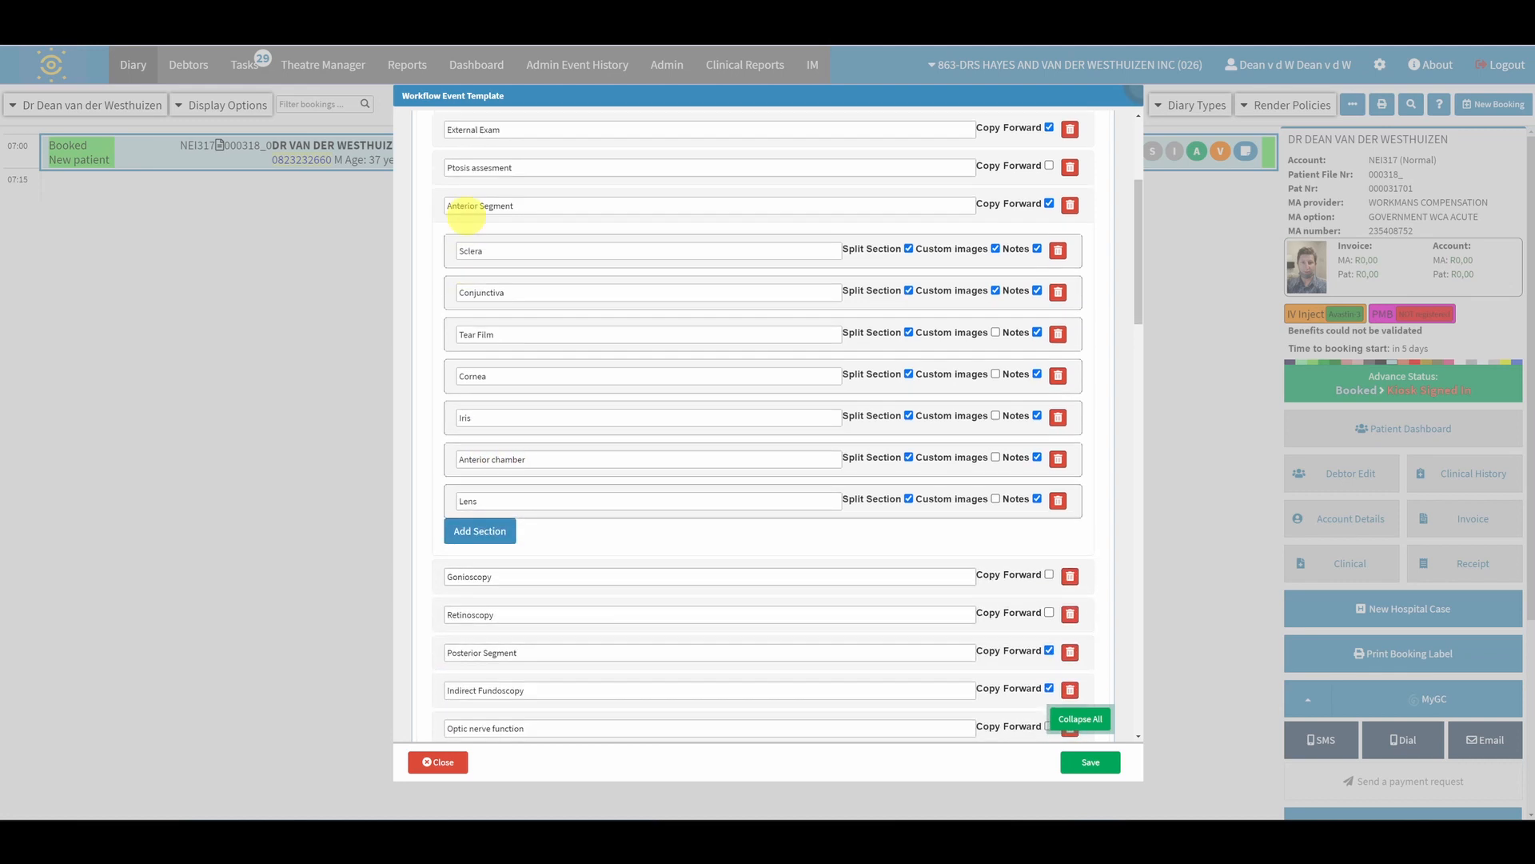
Add a blank image to section 1's first image assessment, sketching freehand dark blue curves and a small cross, and save it
scroll(610, 463, down, 12)
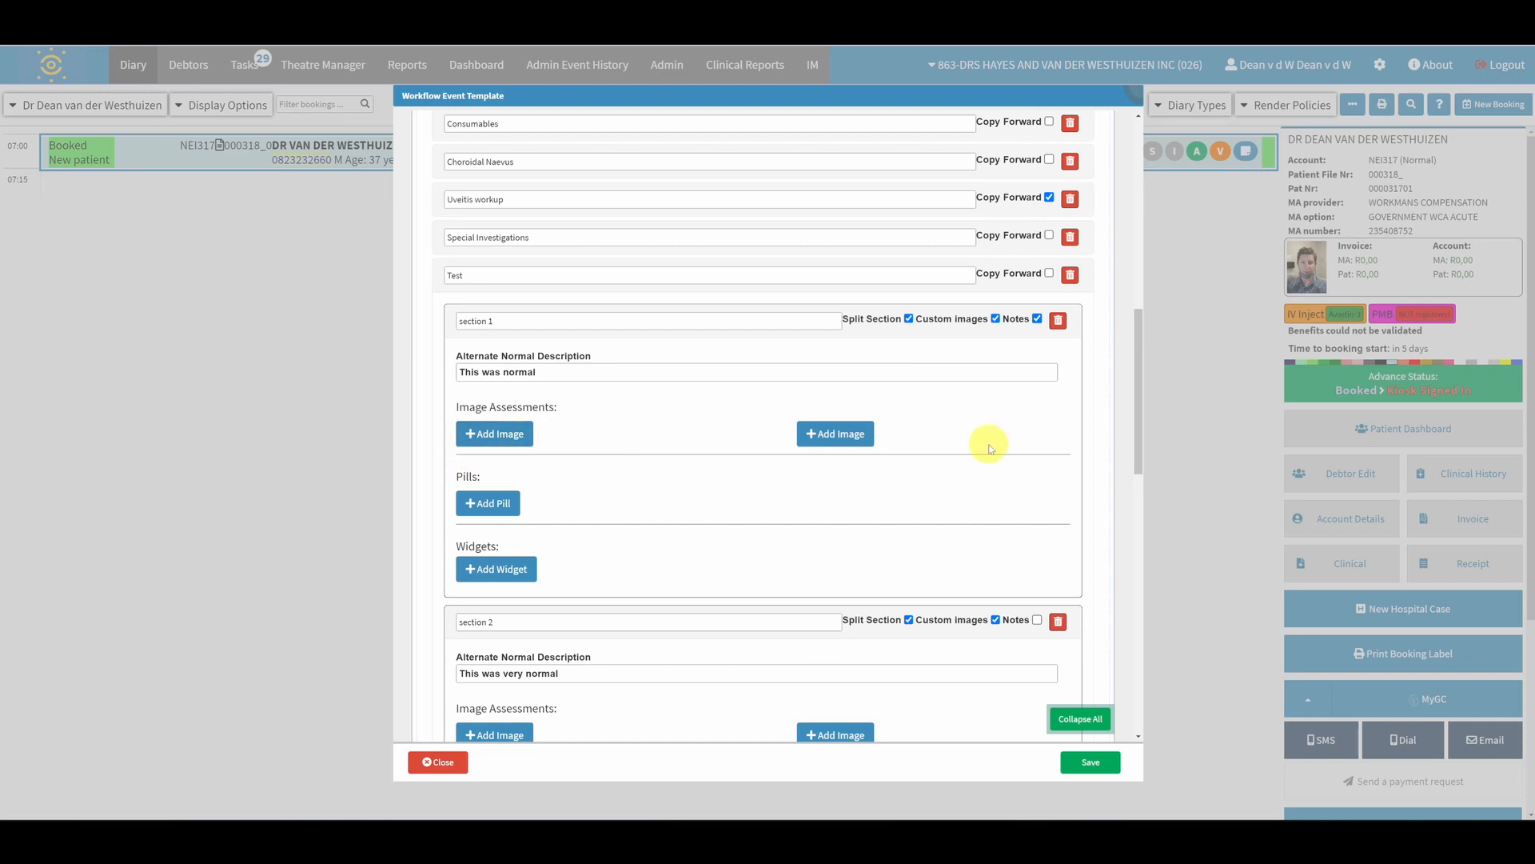
click(495, 436)
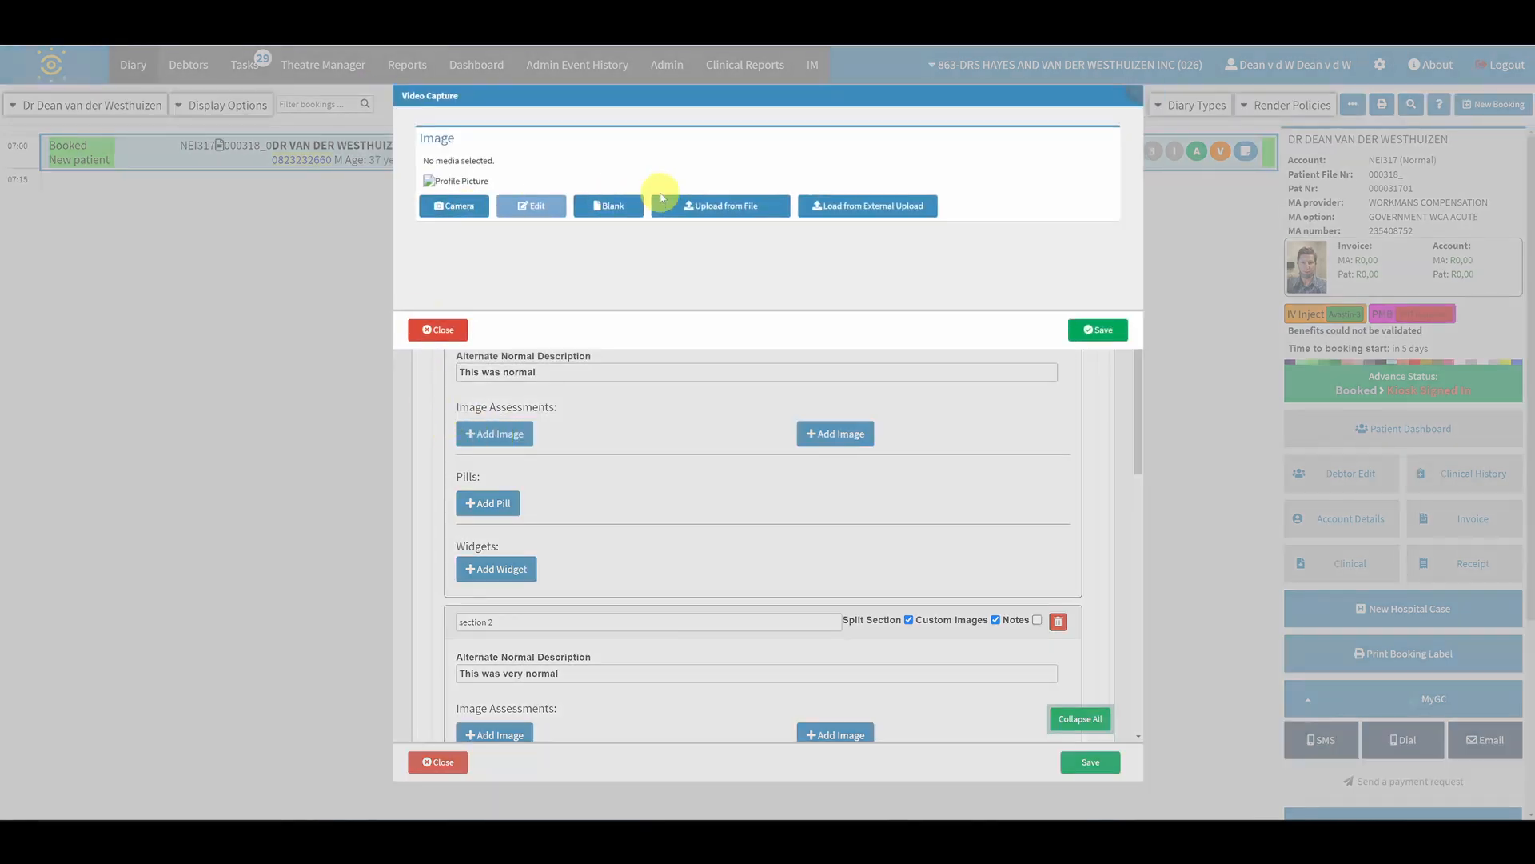
click(599, 208)
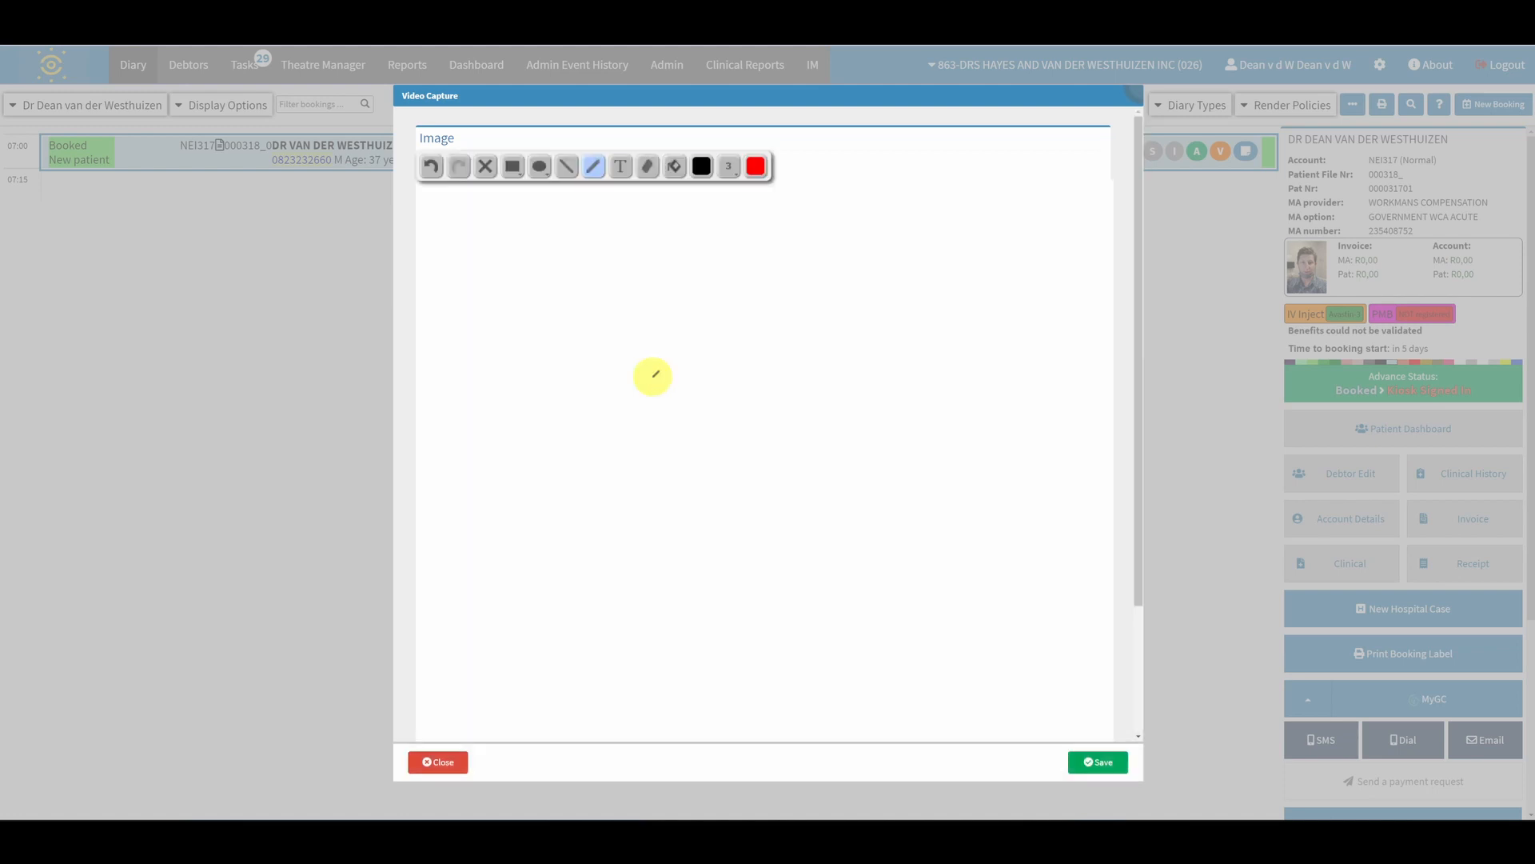
click(756, 166)
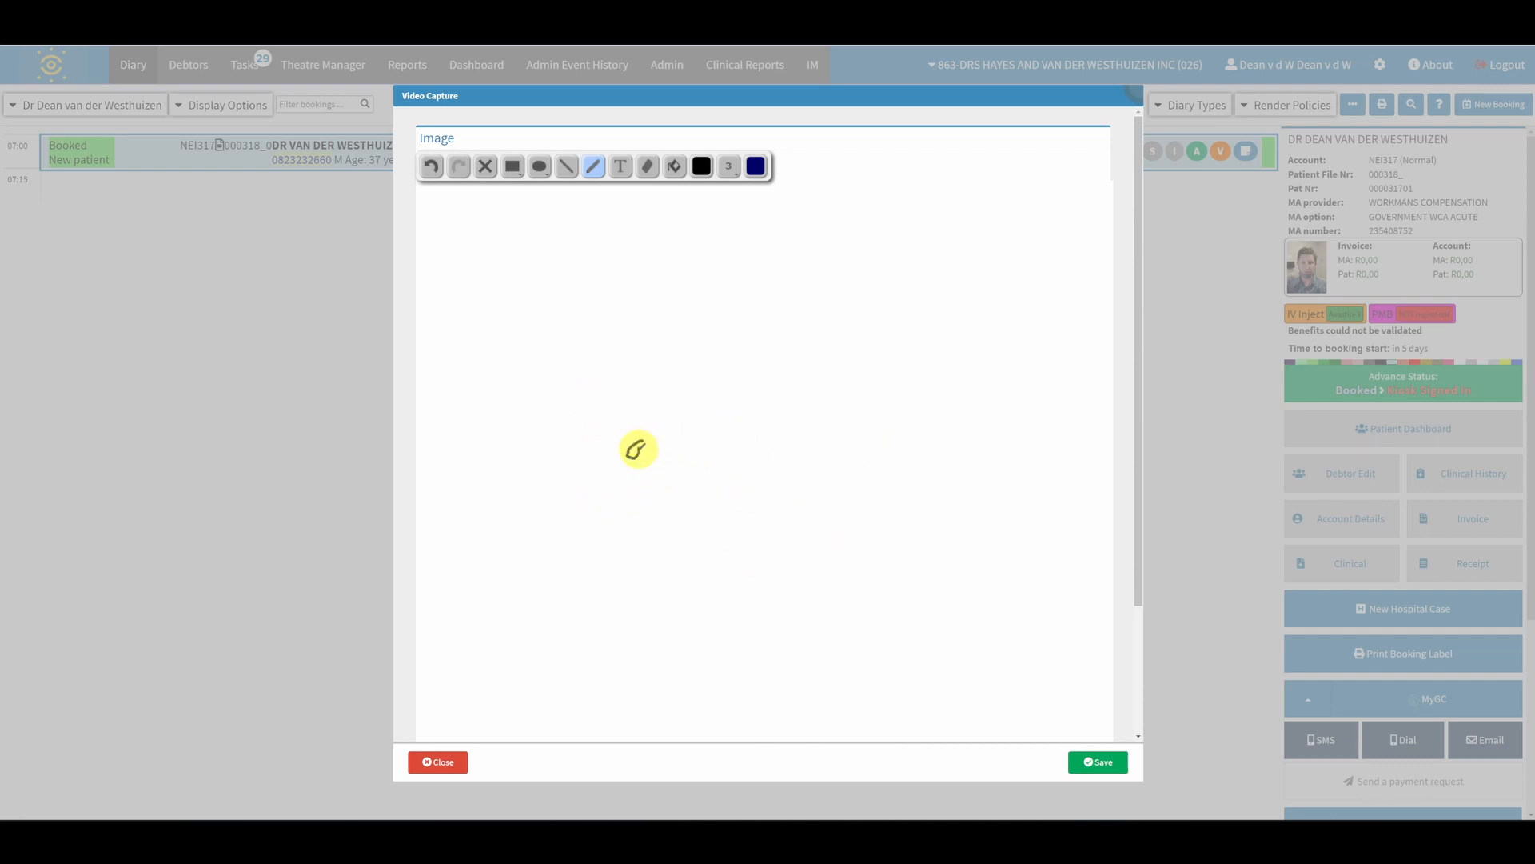
drag(634, 441, 942, 284)
drag(634, 442, 795, 558)
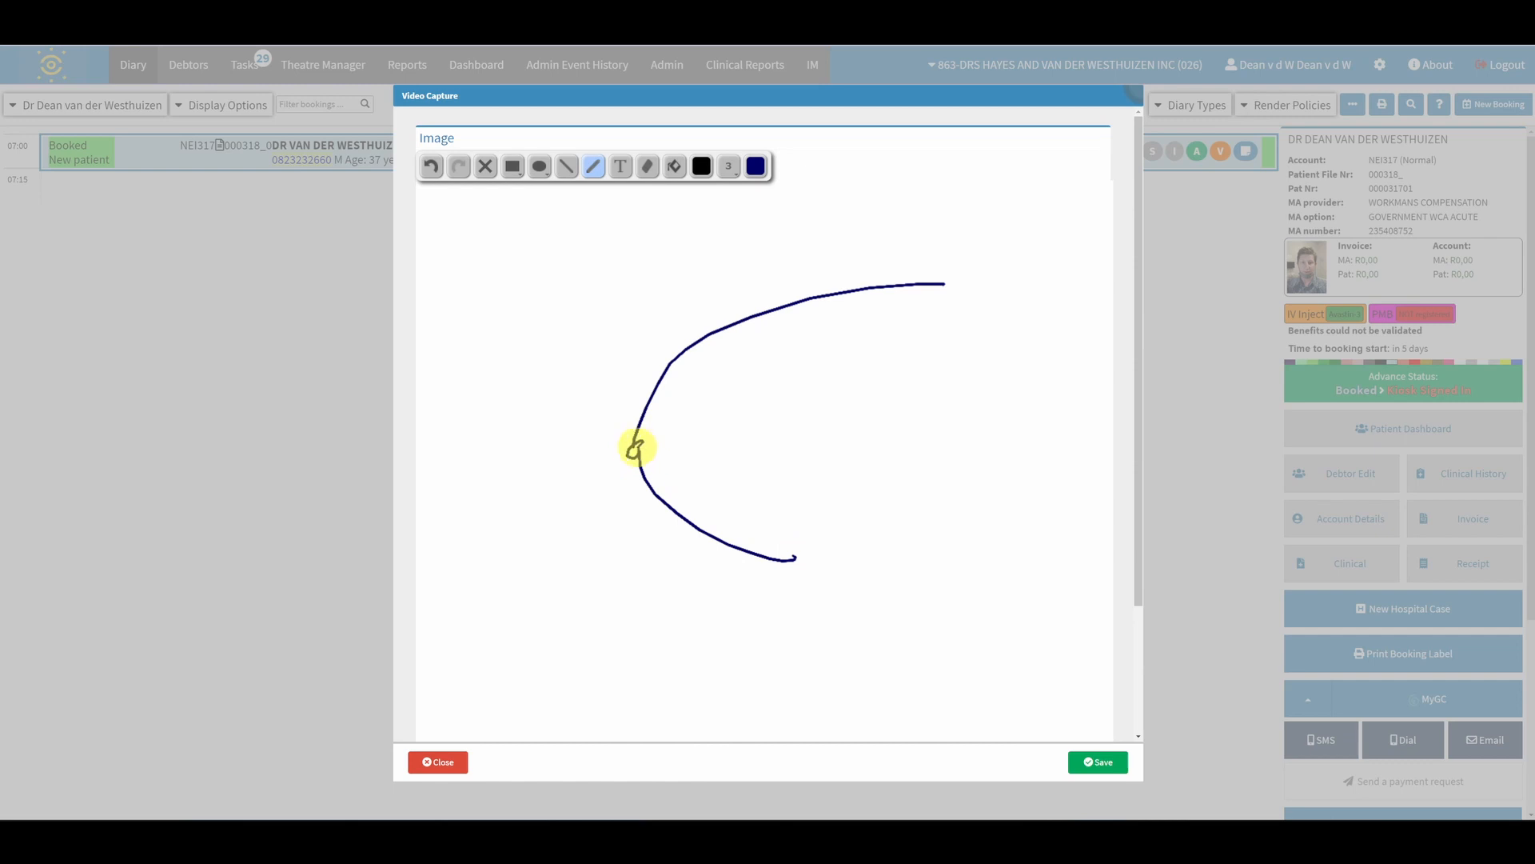
drag(632, 443, 445, 294)
mouse_move(632, 450)
mouse_down()
mouse_move(442, 603)
mouse_move(440, 587)
mouse_up()
drag(506, 445, 541, 454)
drag(535, 449, 513, 466)
click(1097, 762)
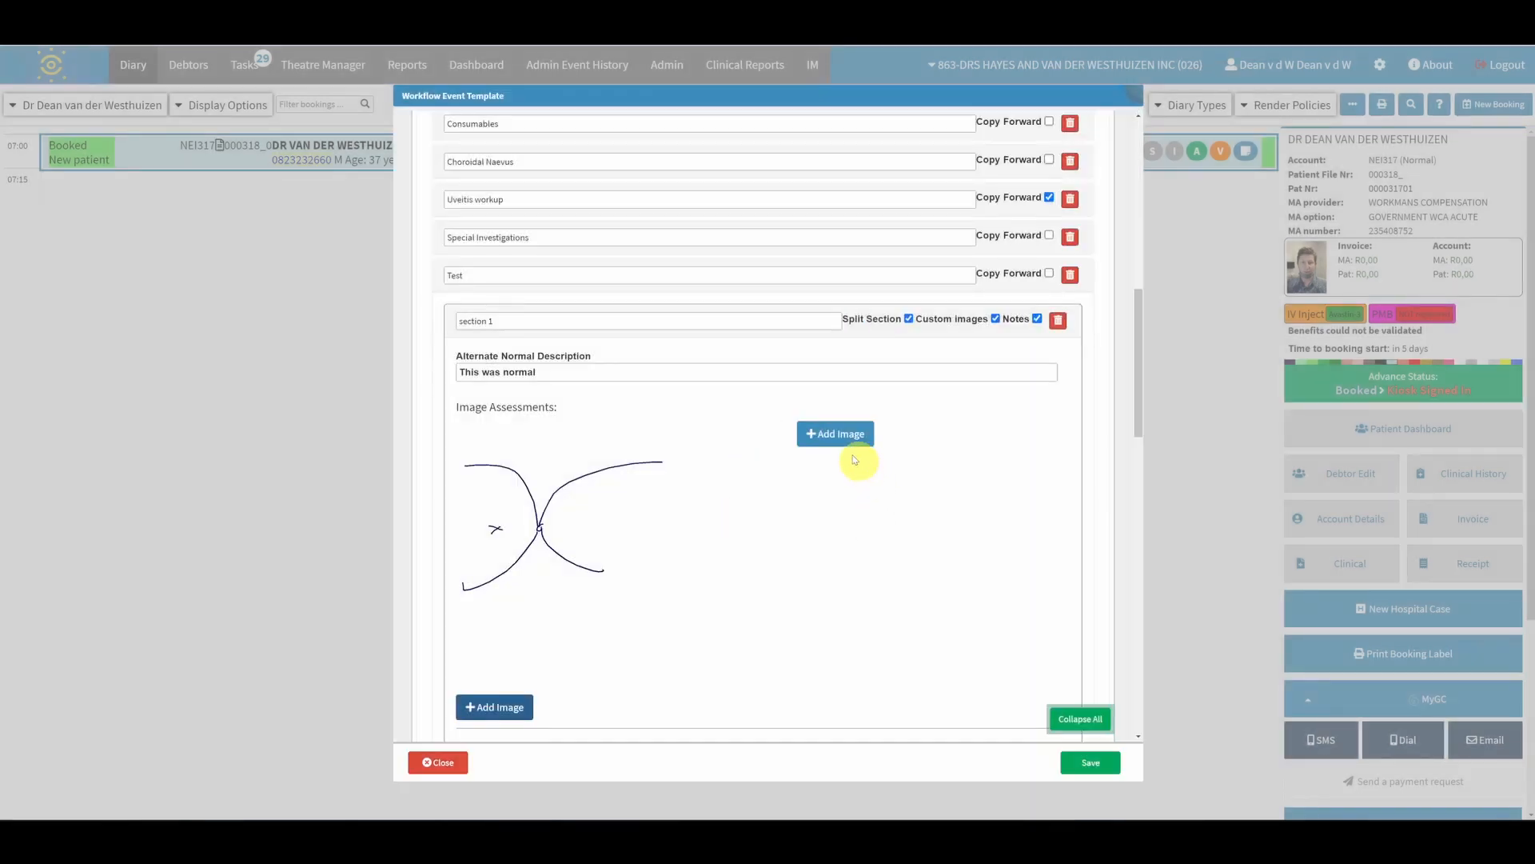
Add a blank image to section 1's second image assessment, sketching a red loop and a wavy red line, and save it
click(854, 440)
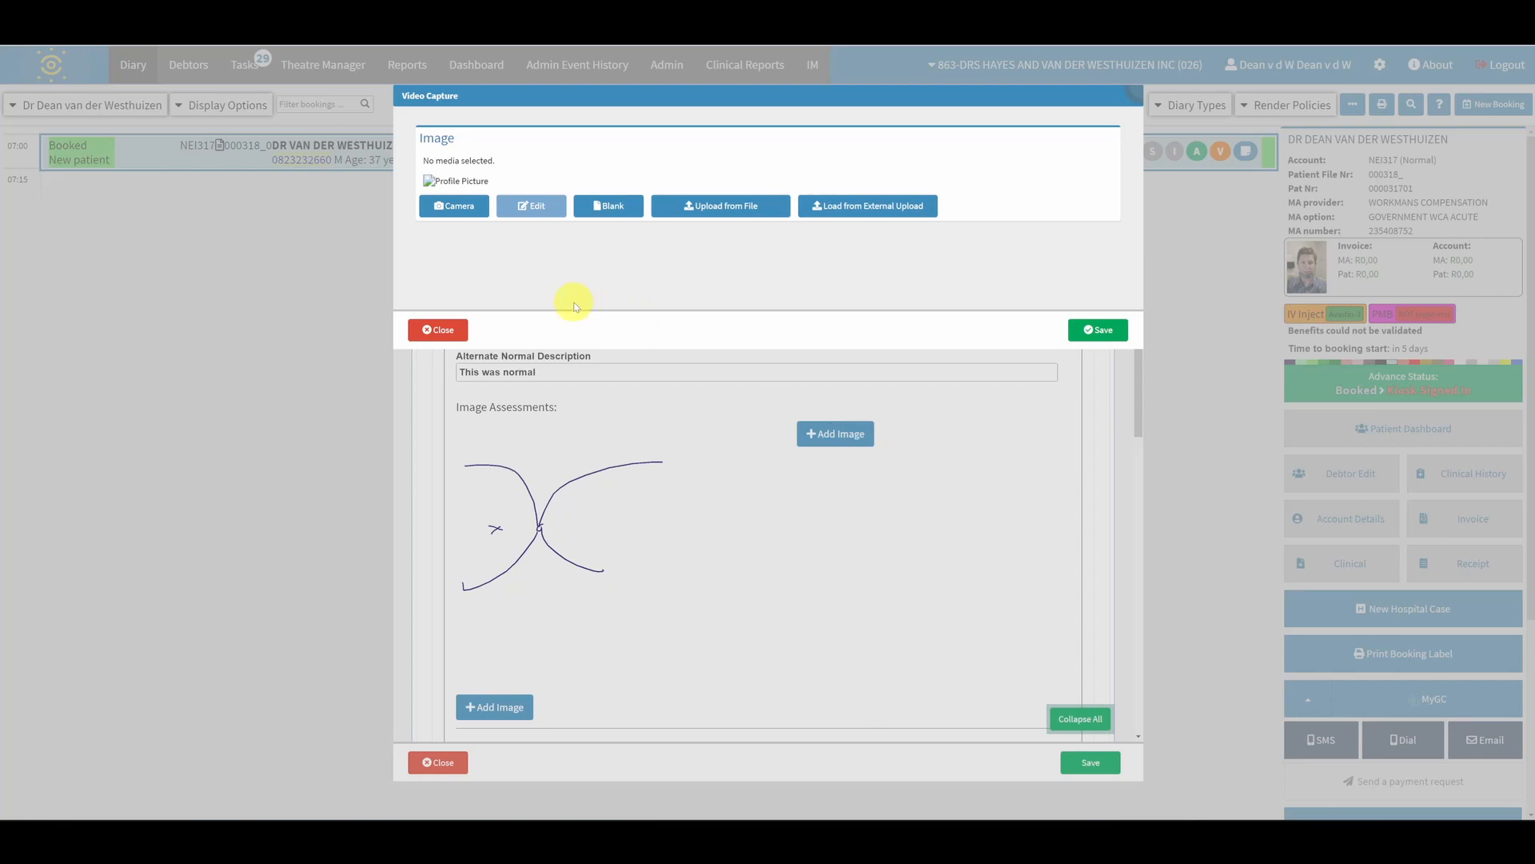
click(607, 206)
mouse_move(824, 337)
mouse_down()
mouse_move(794, 438)
mouse_move(664, 366)
mouse_up()
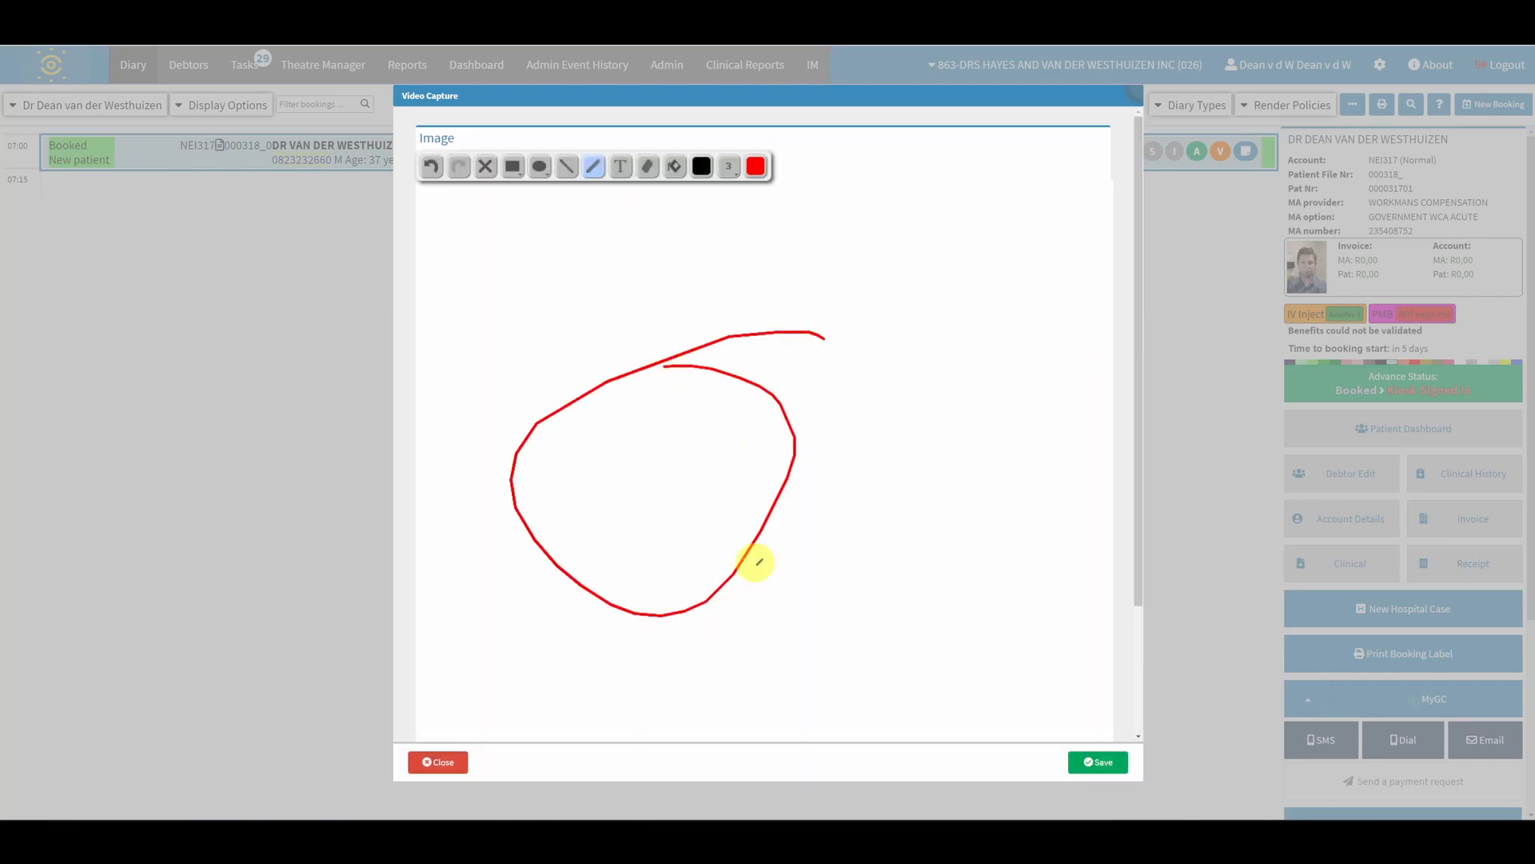
mouse_move(743, 278)
mouse_down()
mouse_move(923, 380)
mouse_move(992, 610)
mouse_up()
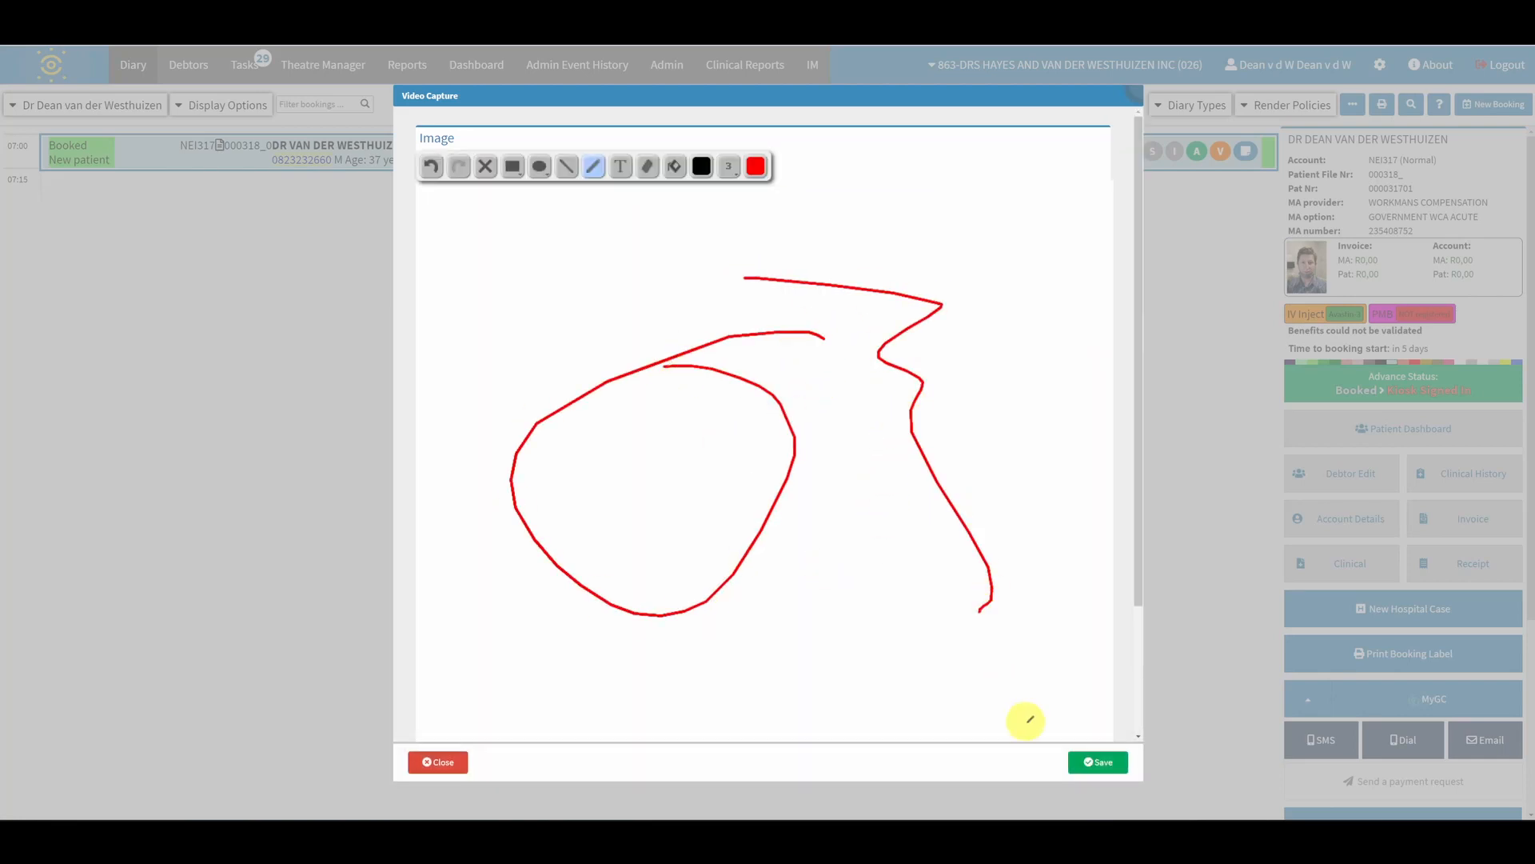
click(1097, 762)
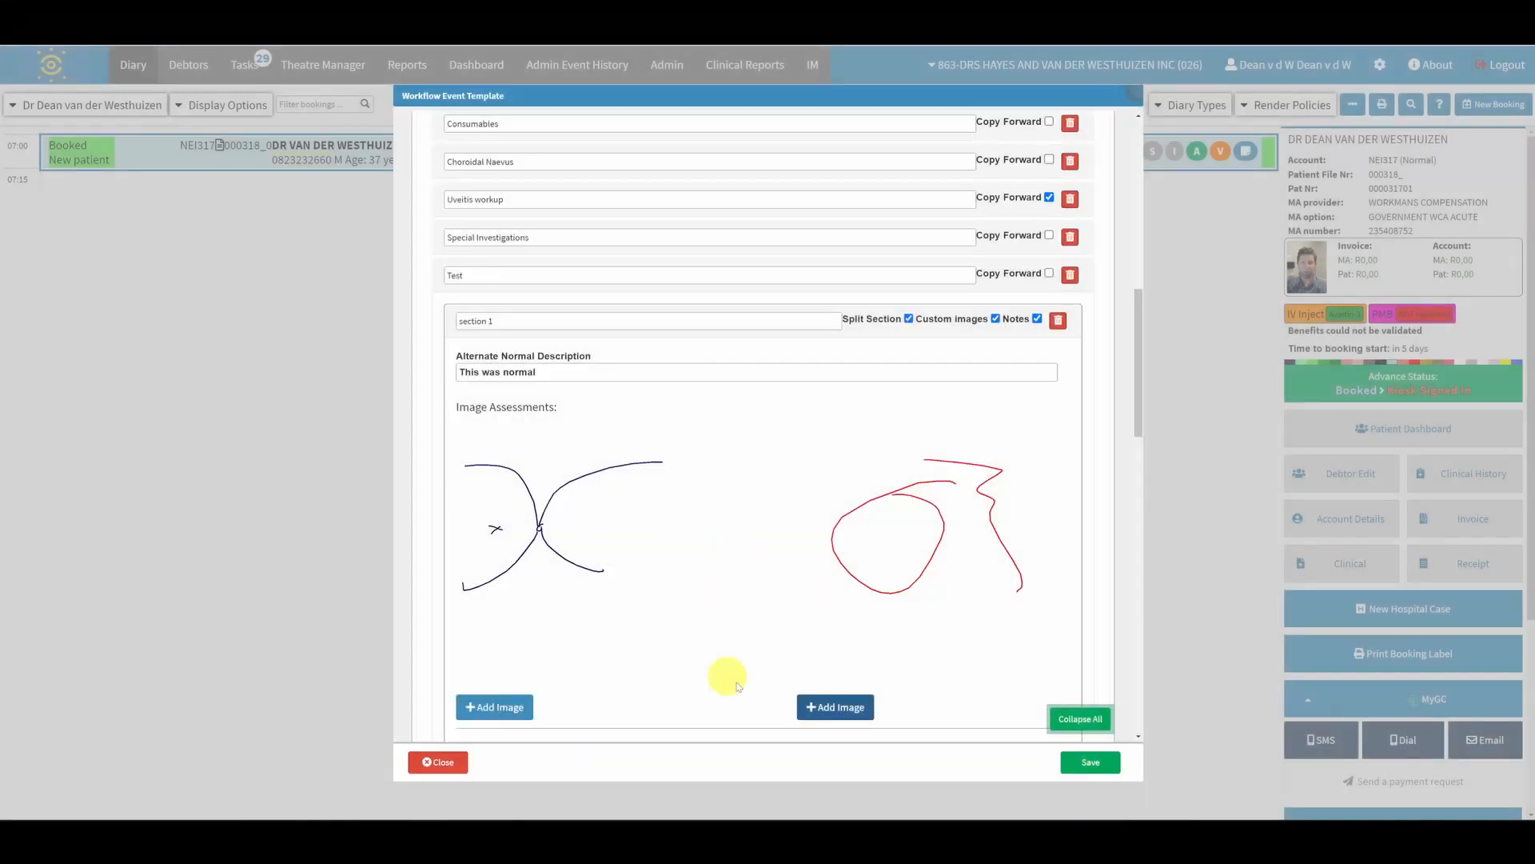
click(812, 707)
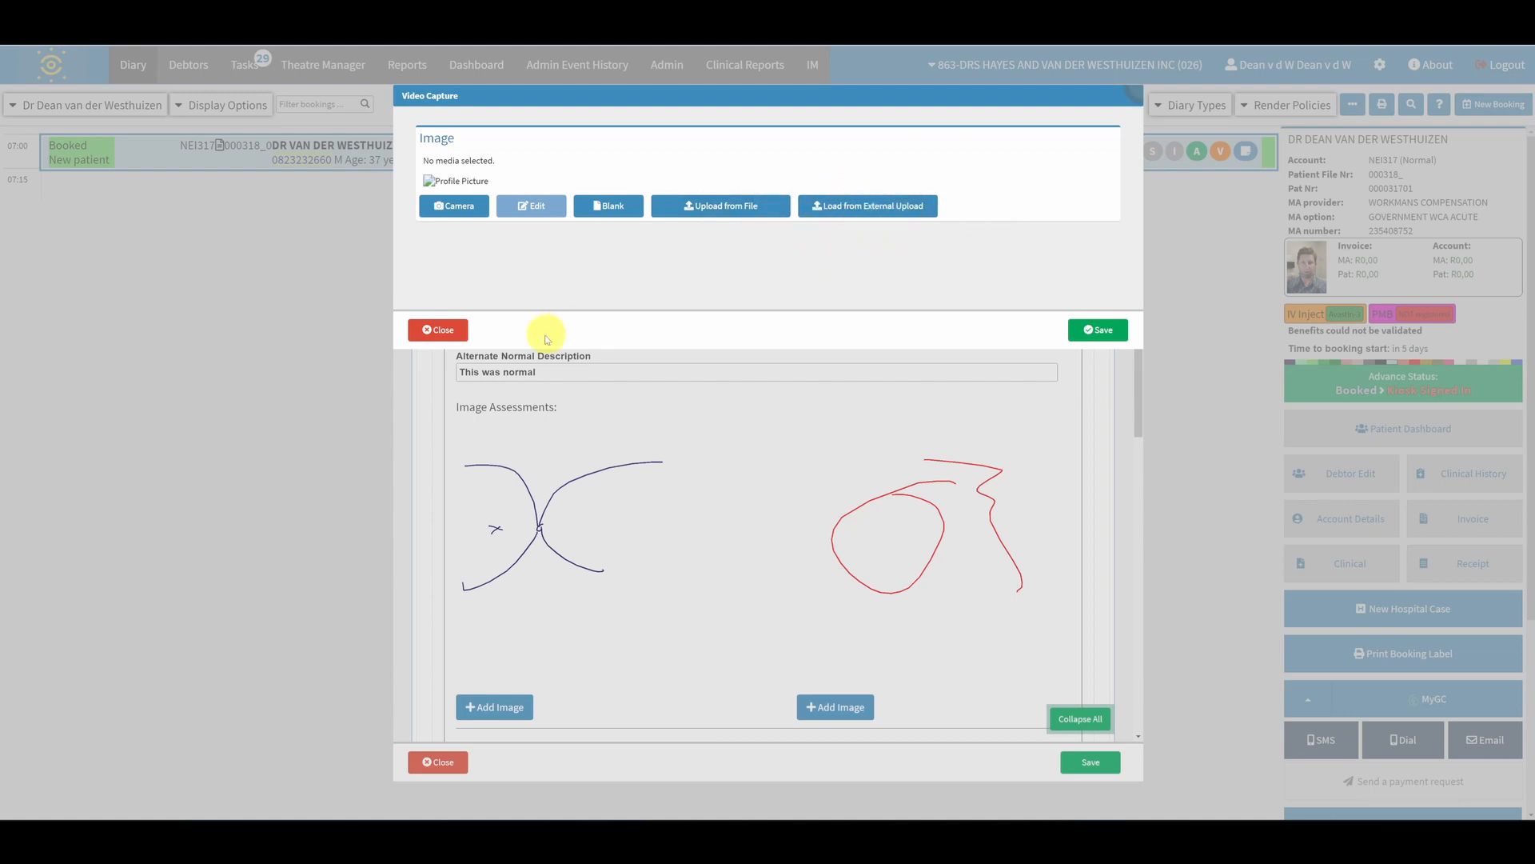
click(438, 330)
Add three pills named "pill 1", "pill 2" and "pill 3" to section 1 of the Test system
scroll(778, 589, down, 3)
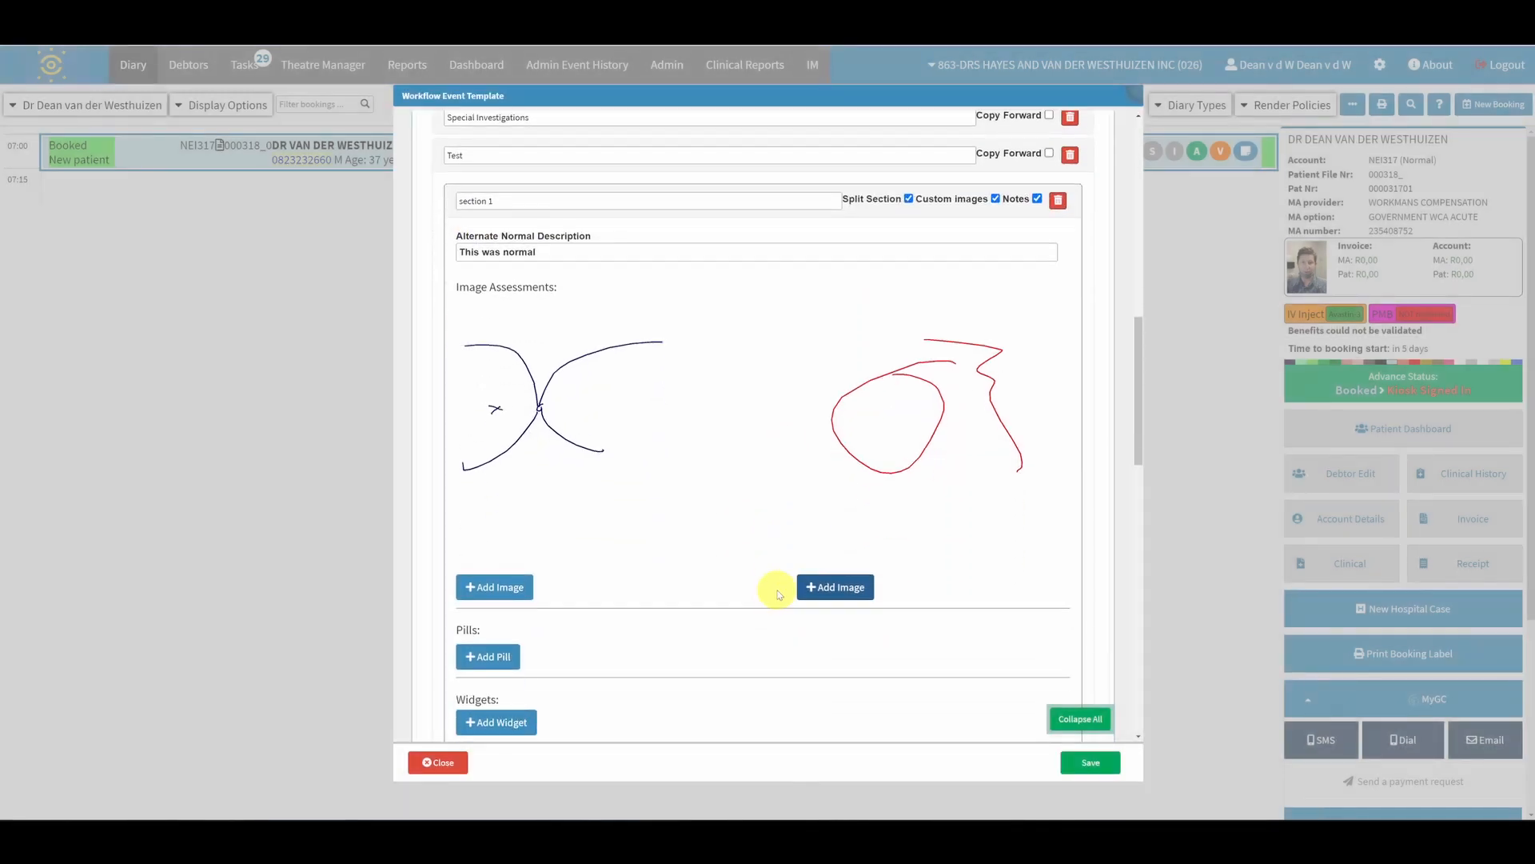
click(505, 551)
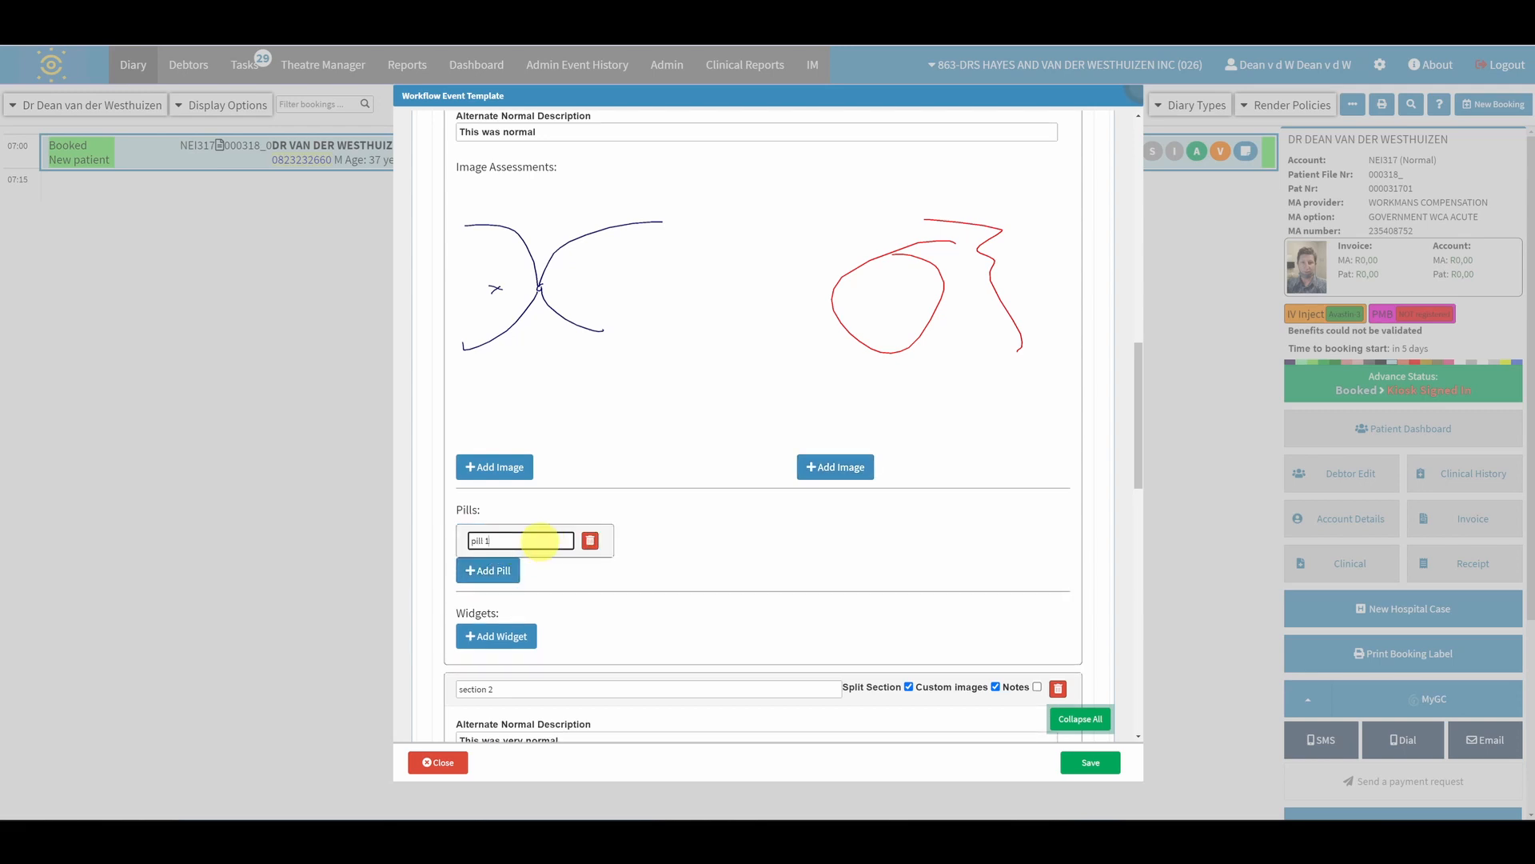
click(490, 569)
click(647, 541)
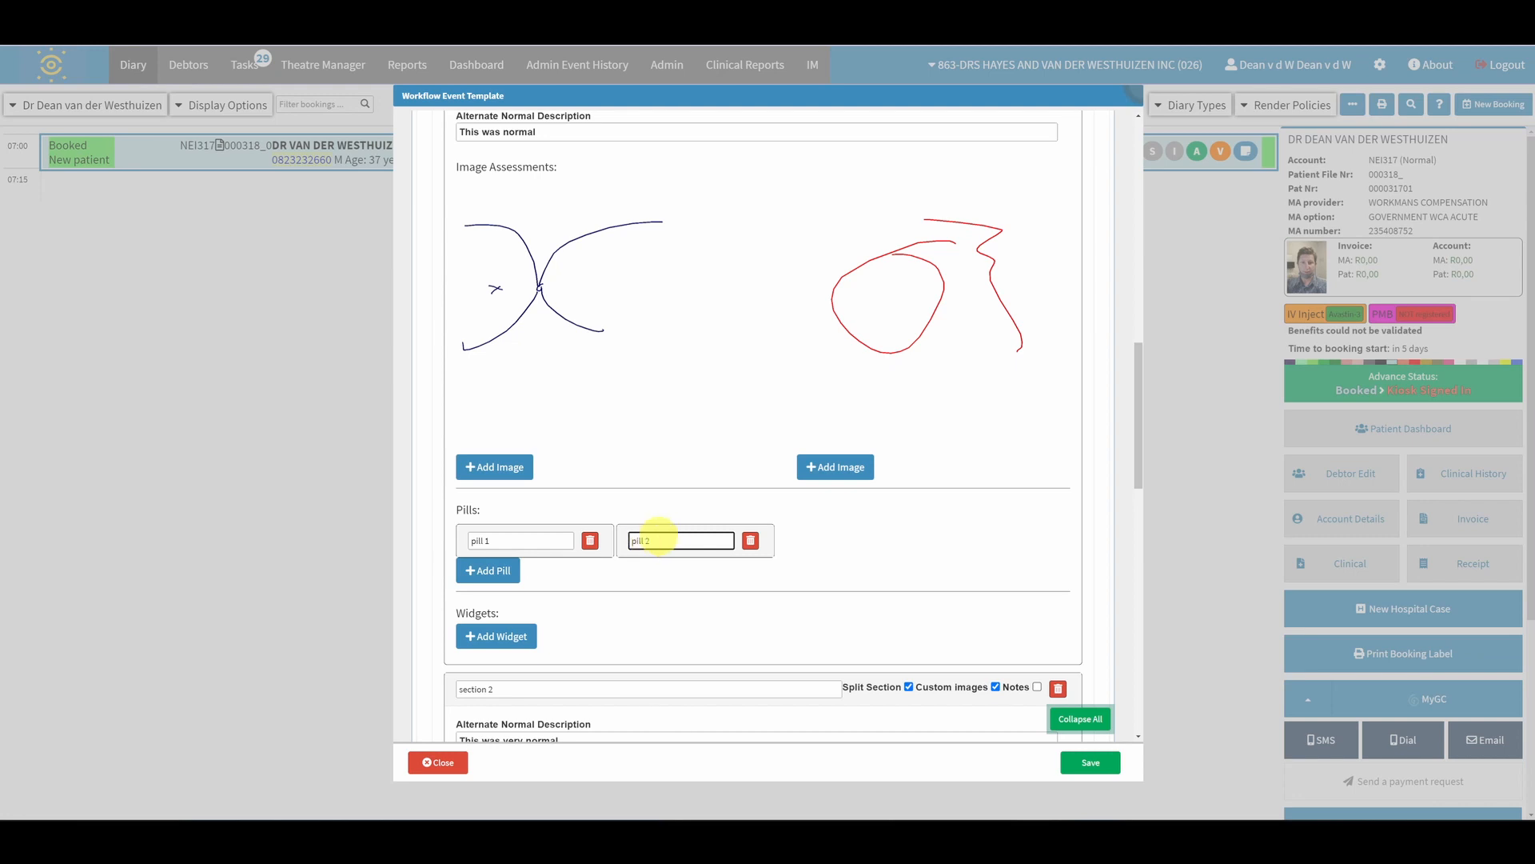
click(491, 570)
click(861, 541)
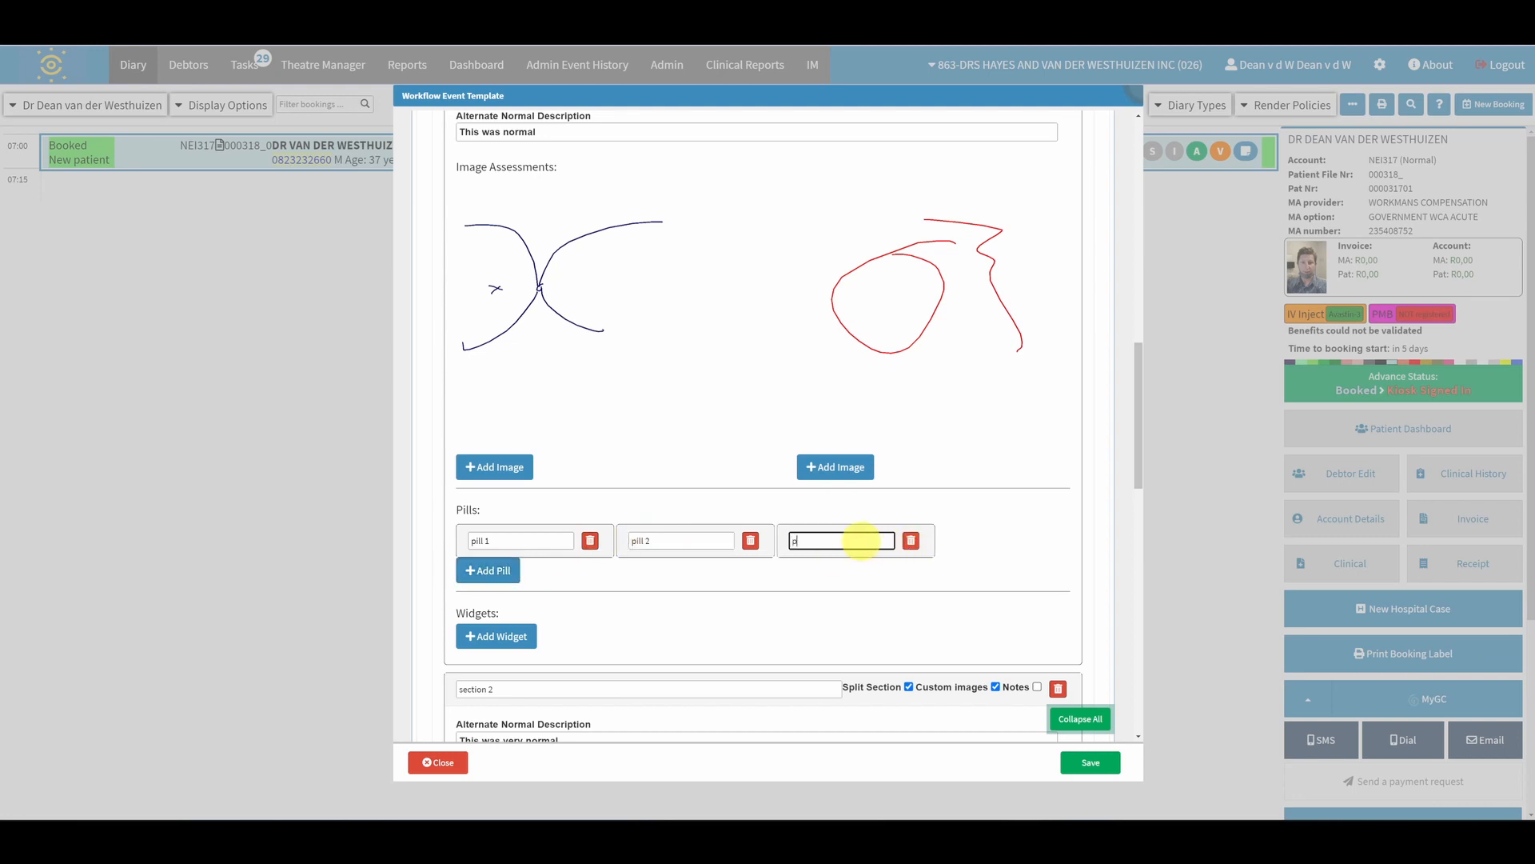
text(pill 3)
click(835, 578)
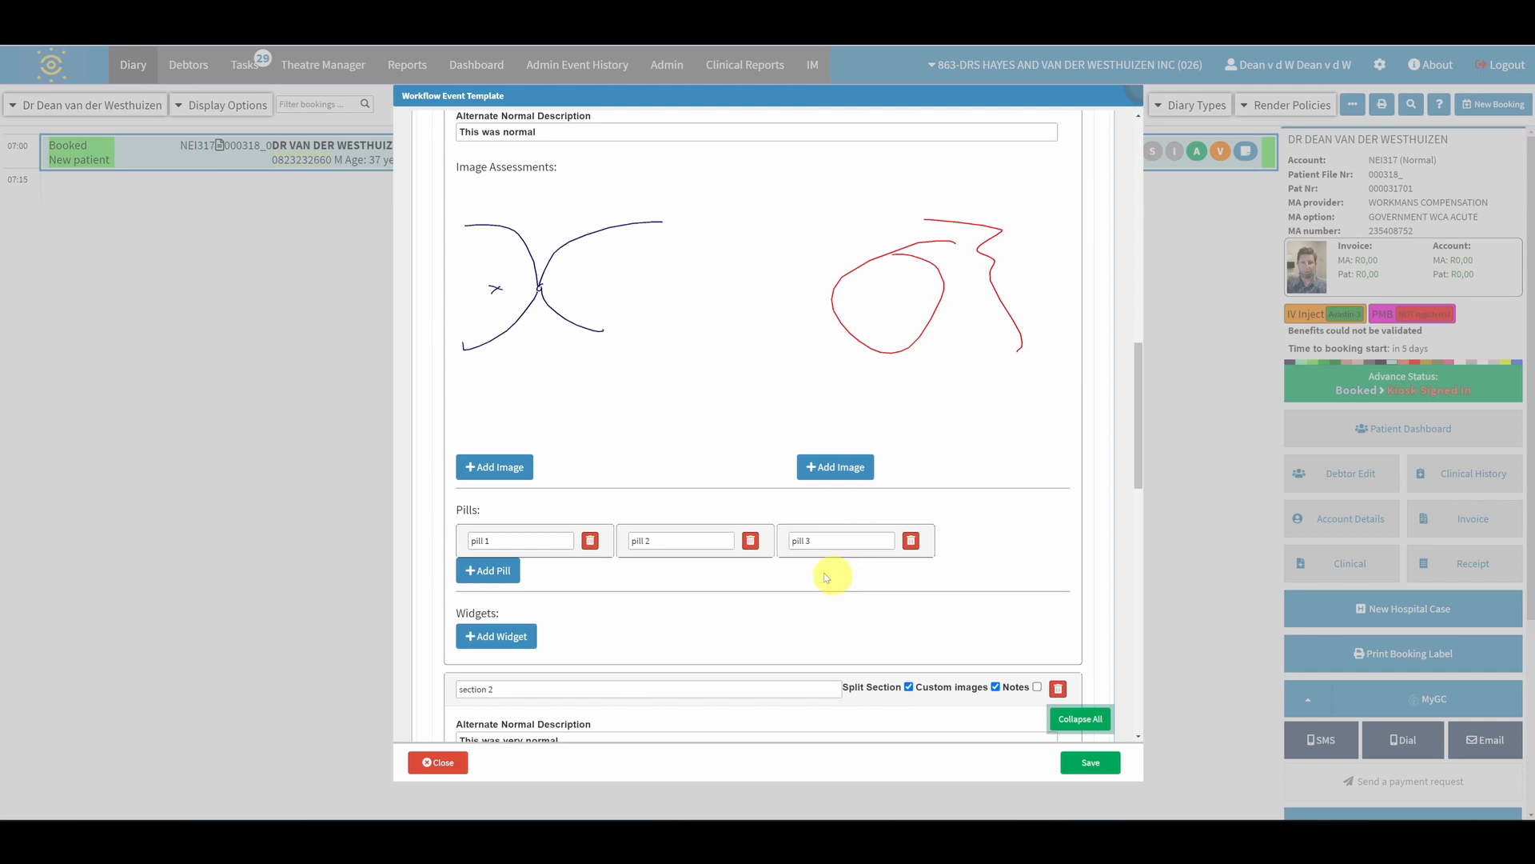
Expand pill 1 in section 1 and add the consideration "Admit for IV antibiotics"
scroll(530, 507, down, 1)
click(544, 494)
scroll(675, 521, down, 1)
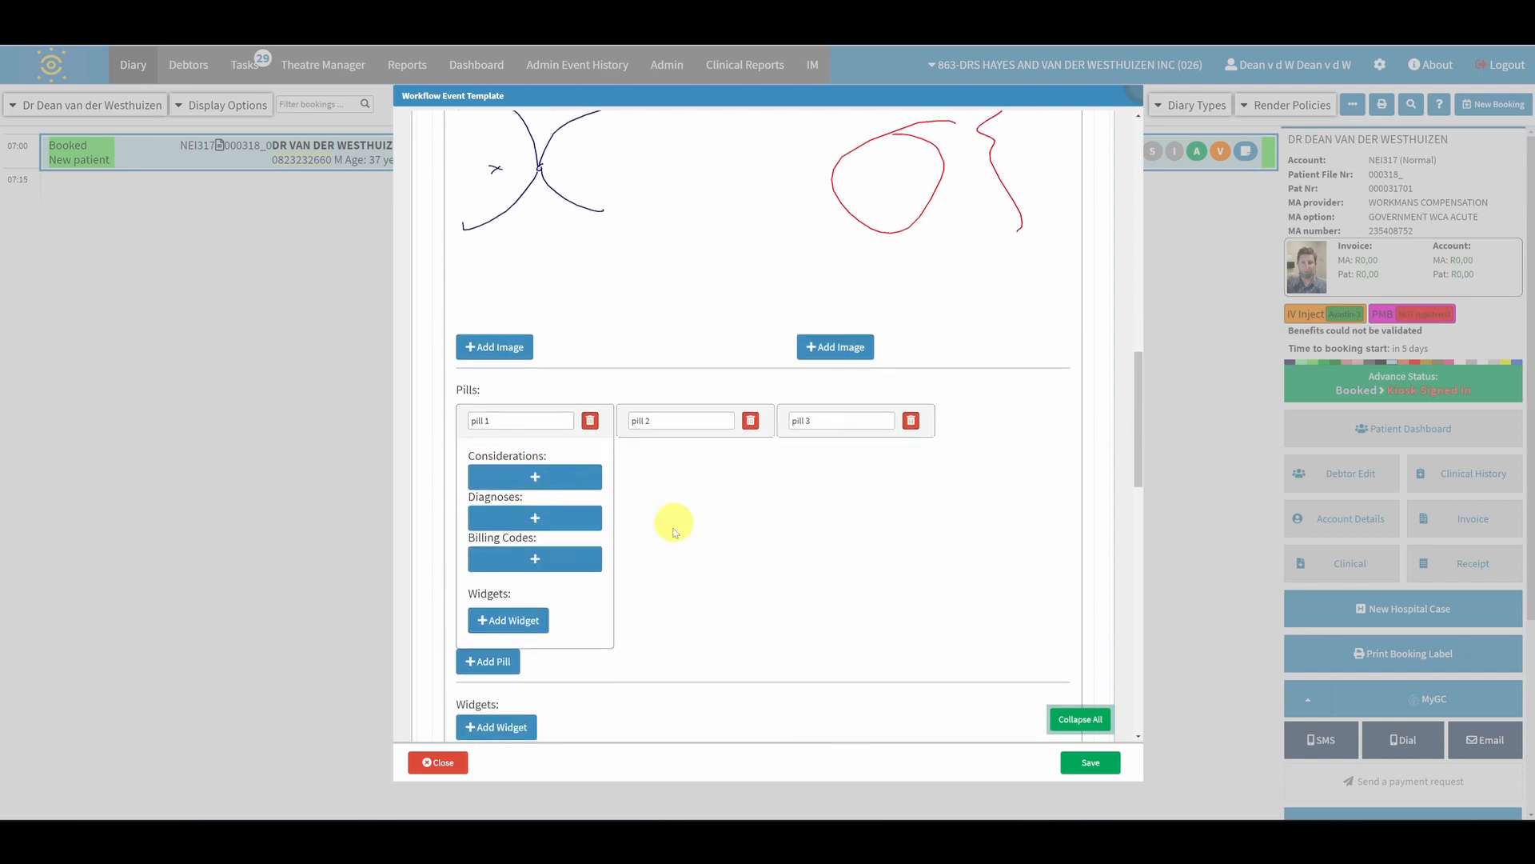
click(484, 478)
click(527, 480)
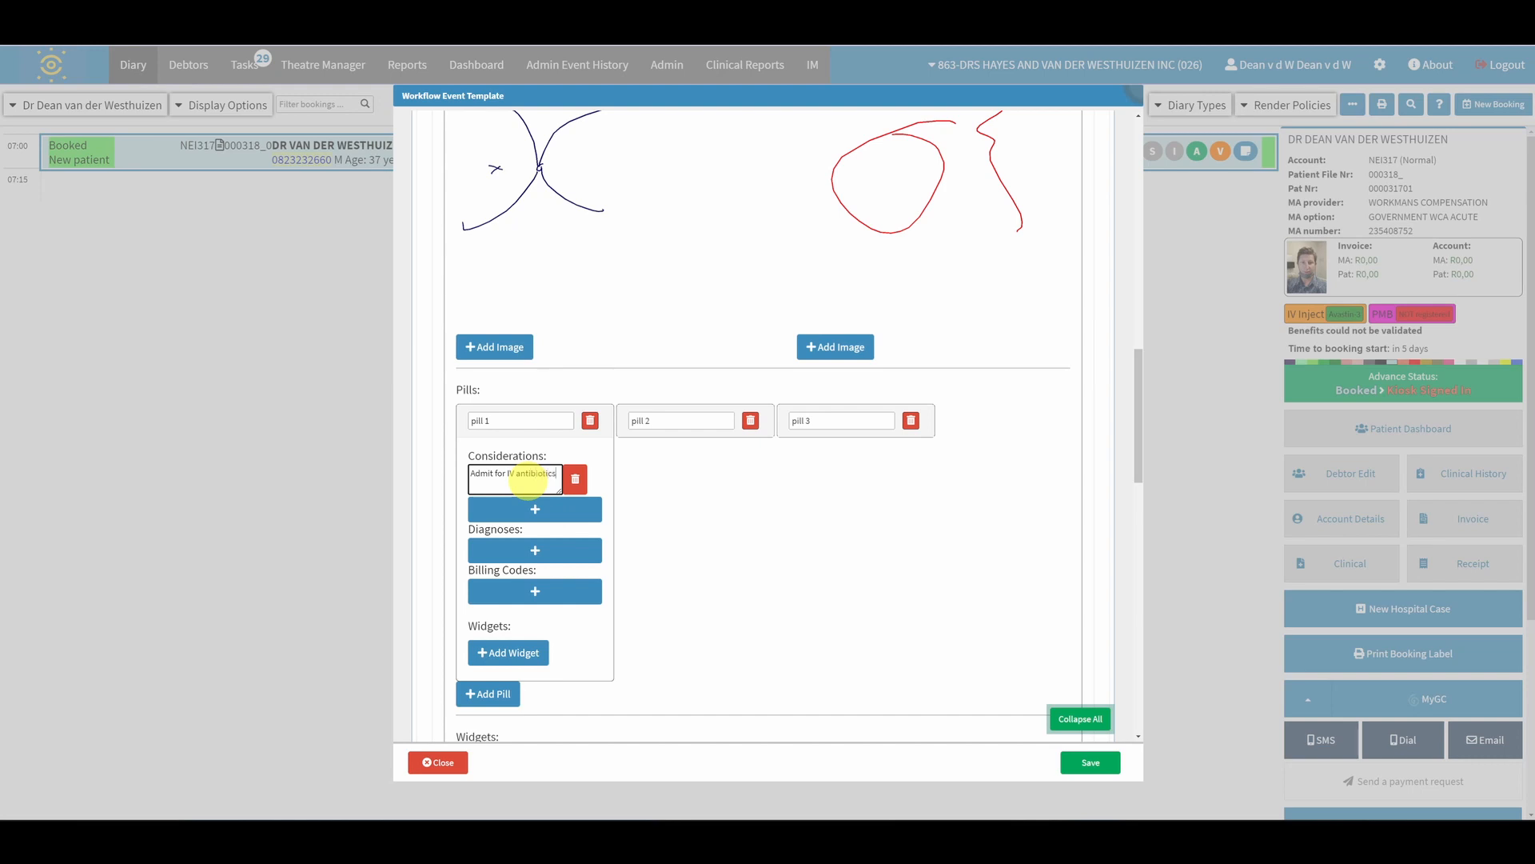
Add the diagnosis h16.0 and the billing code 0109 to pill 1
click(543, 550)
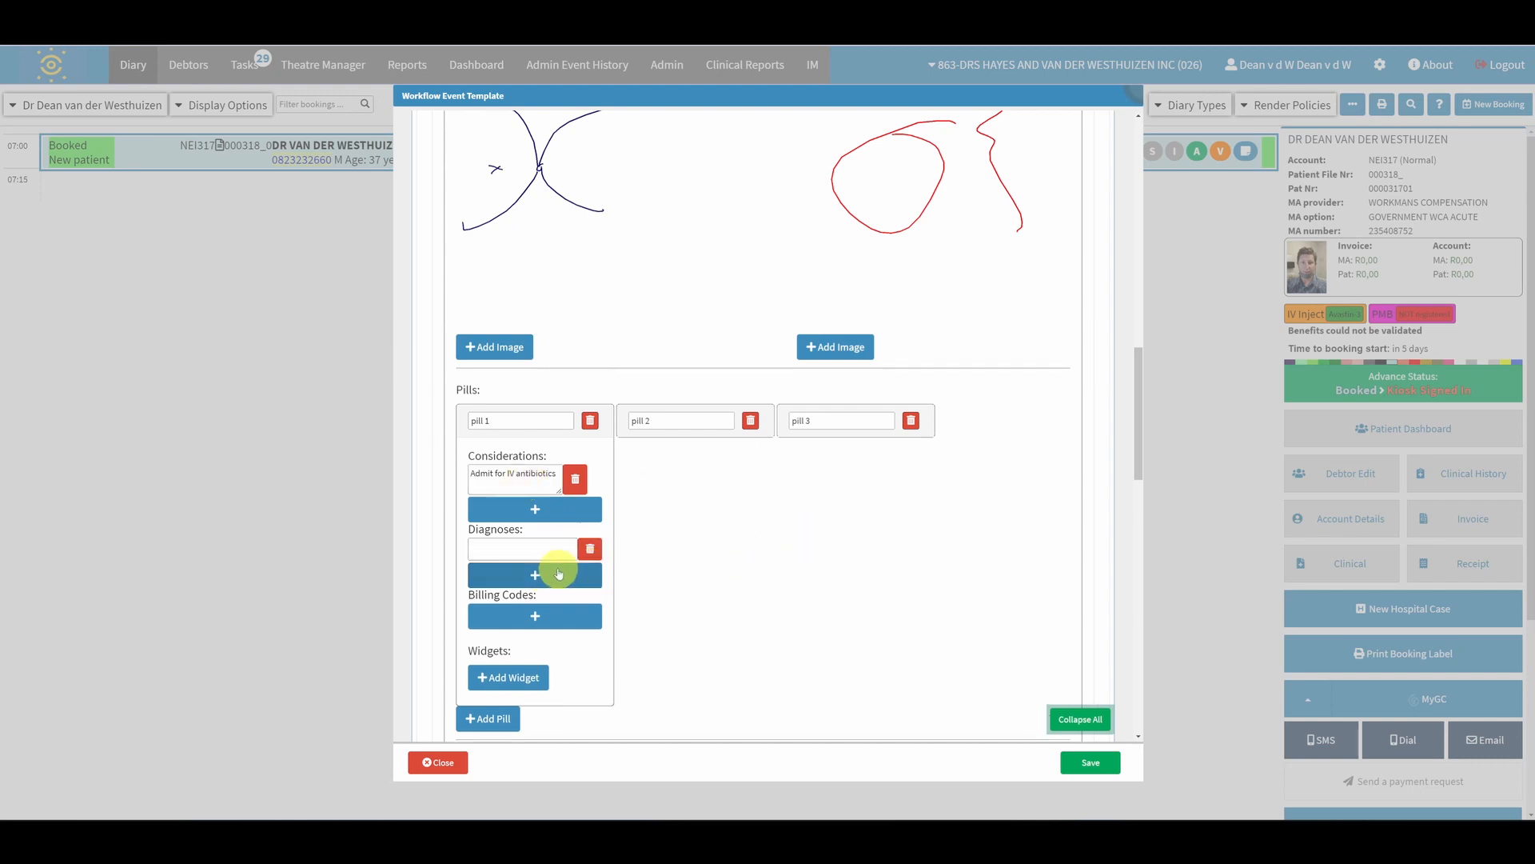
click(552, 550)
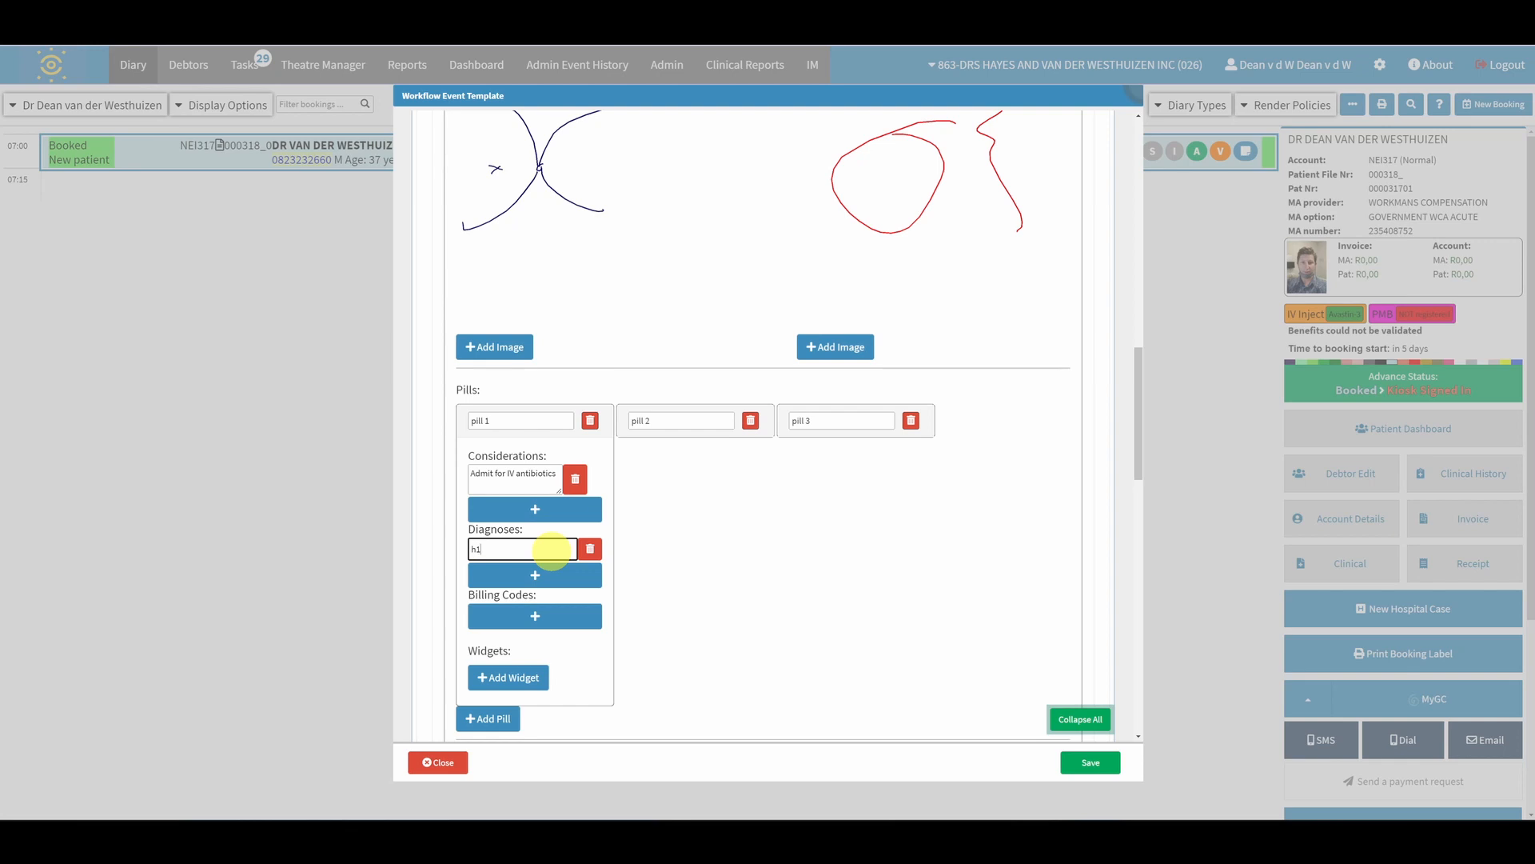
click(535, 616)
click(539, 616)
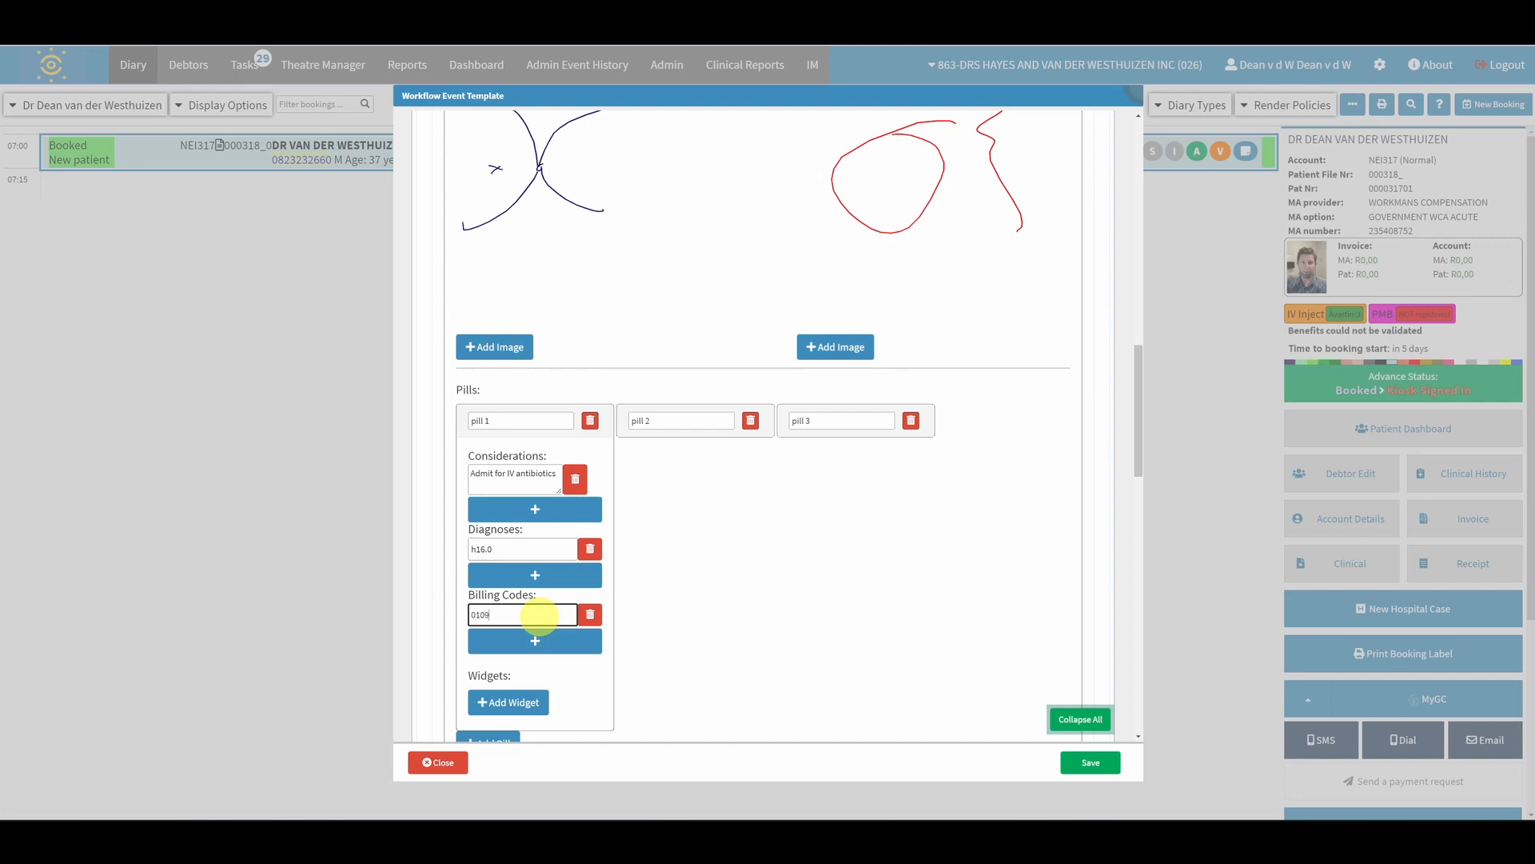
click(730, 601)
Expand pill 2 in section 1 and add a Number Input widget to it
scroll(730, 602, down, 1)
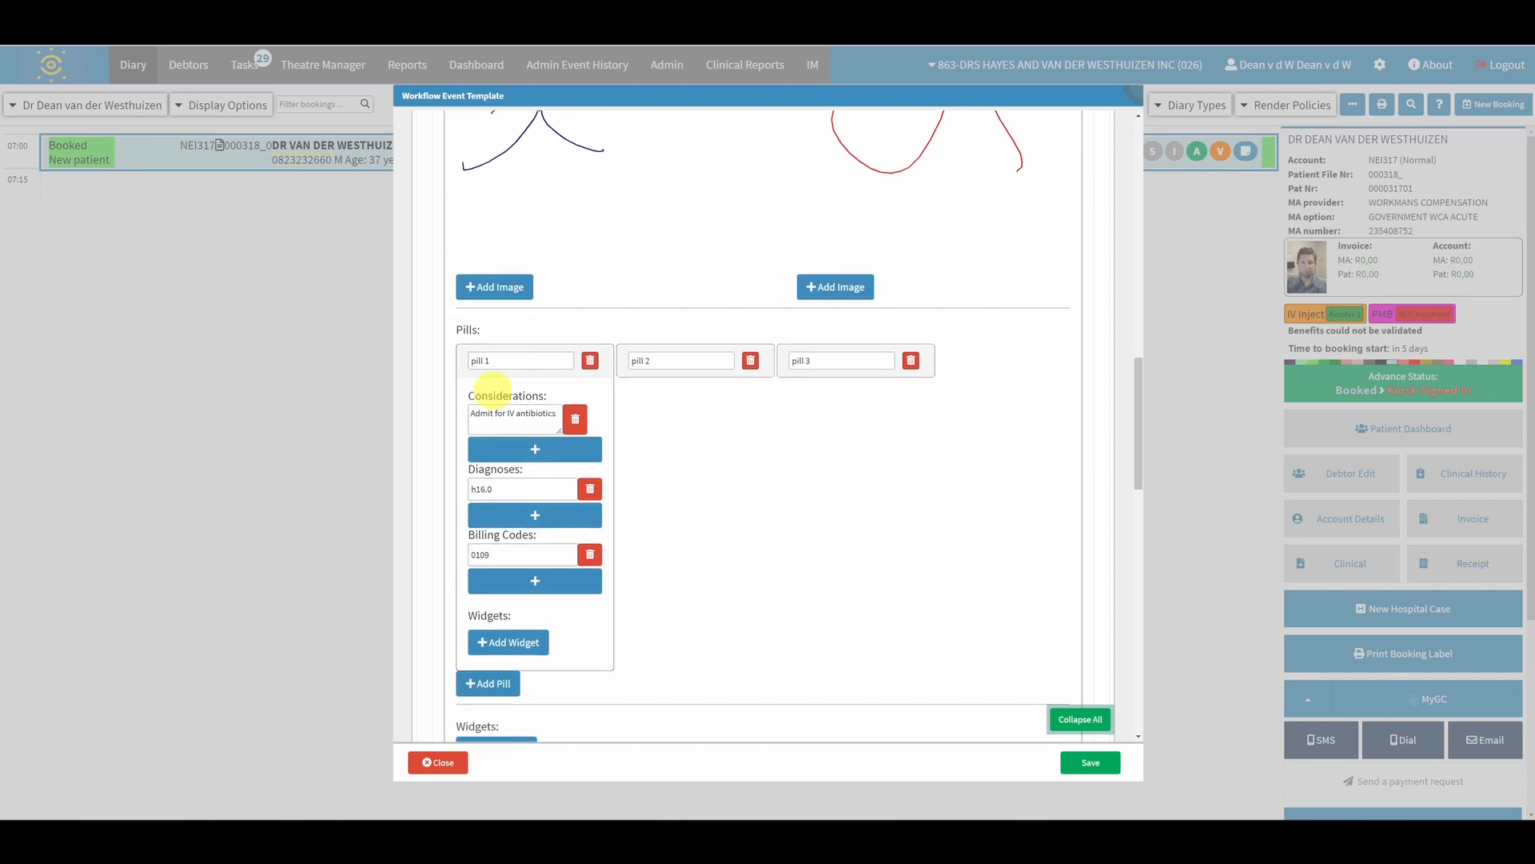
click(647, 380)
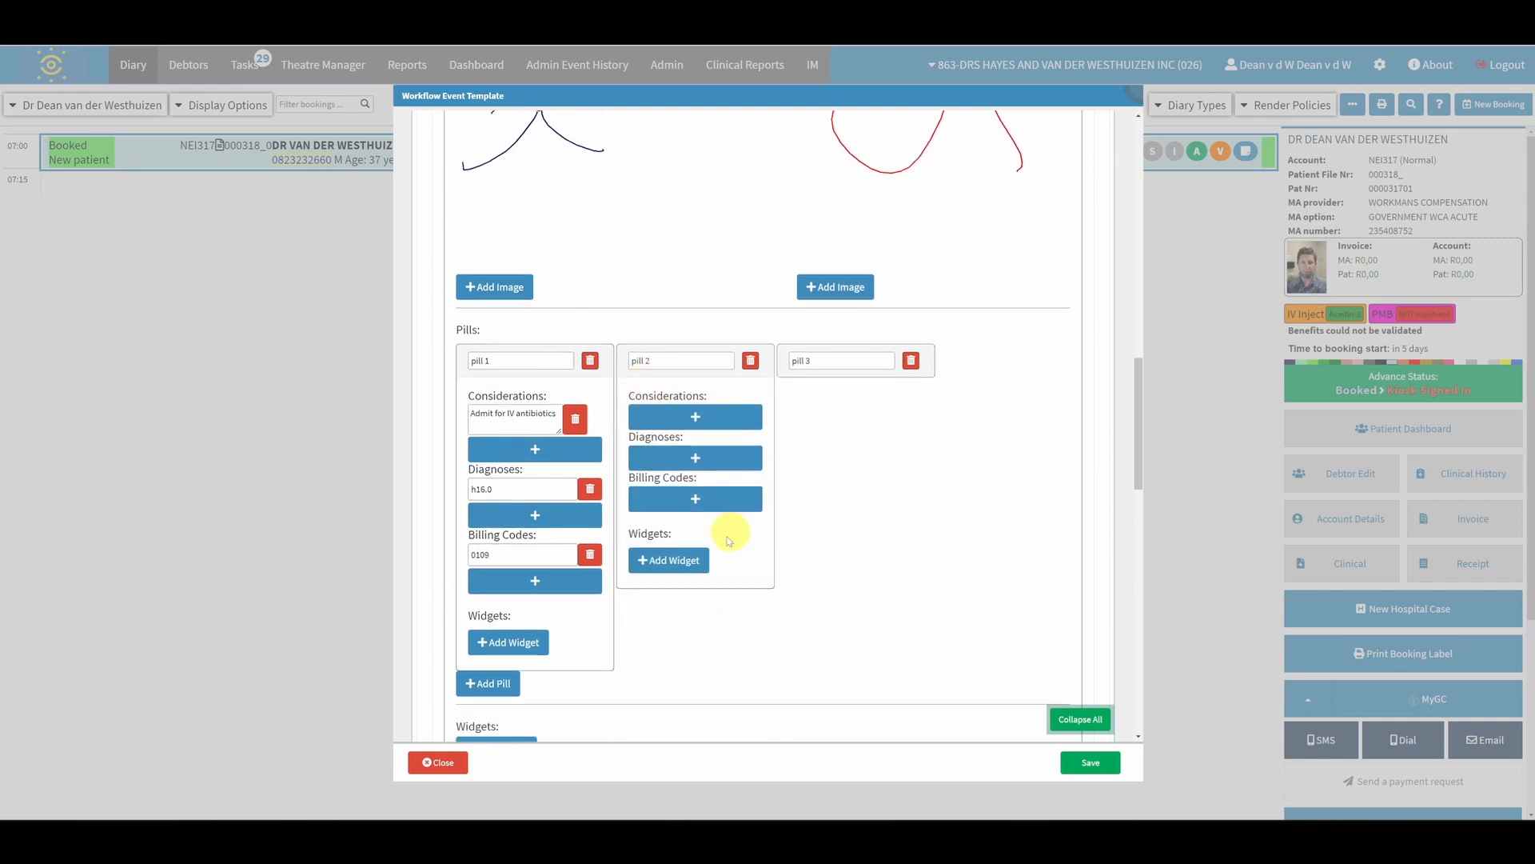
click(685, 560)
click(814, 124)
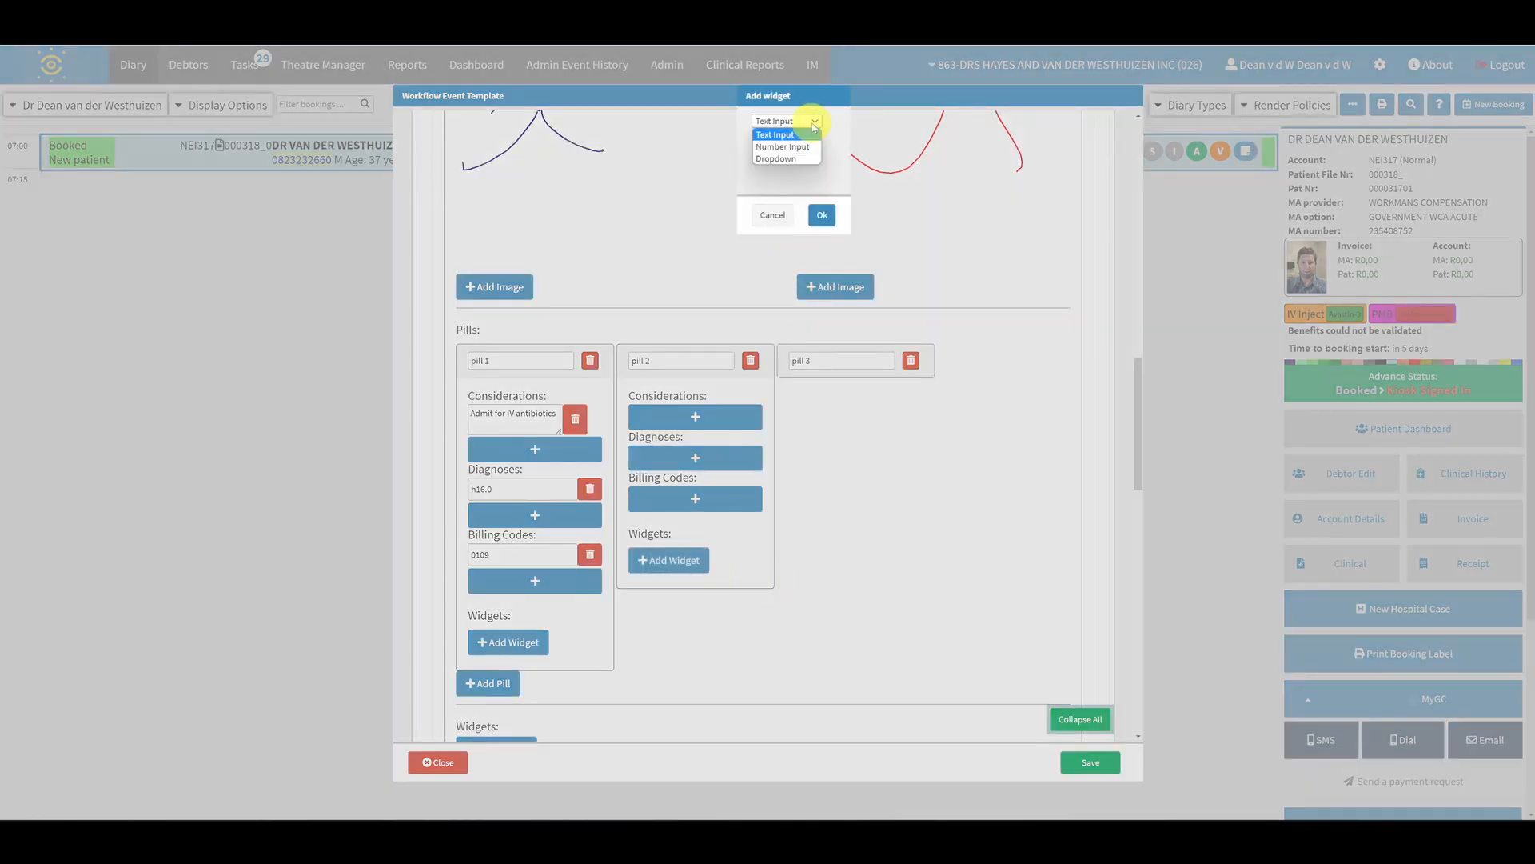
click(804, 147)
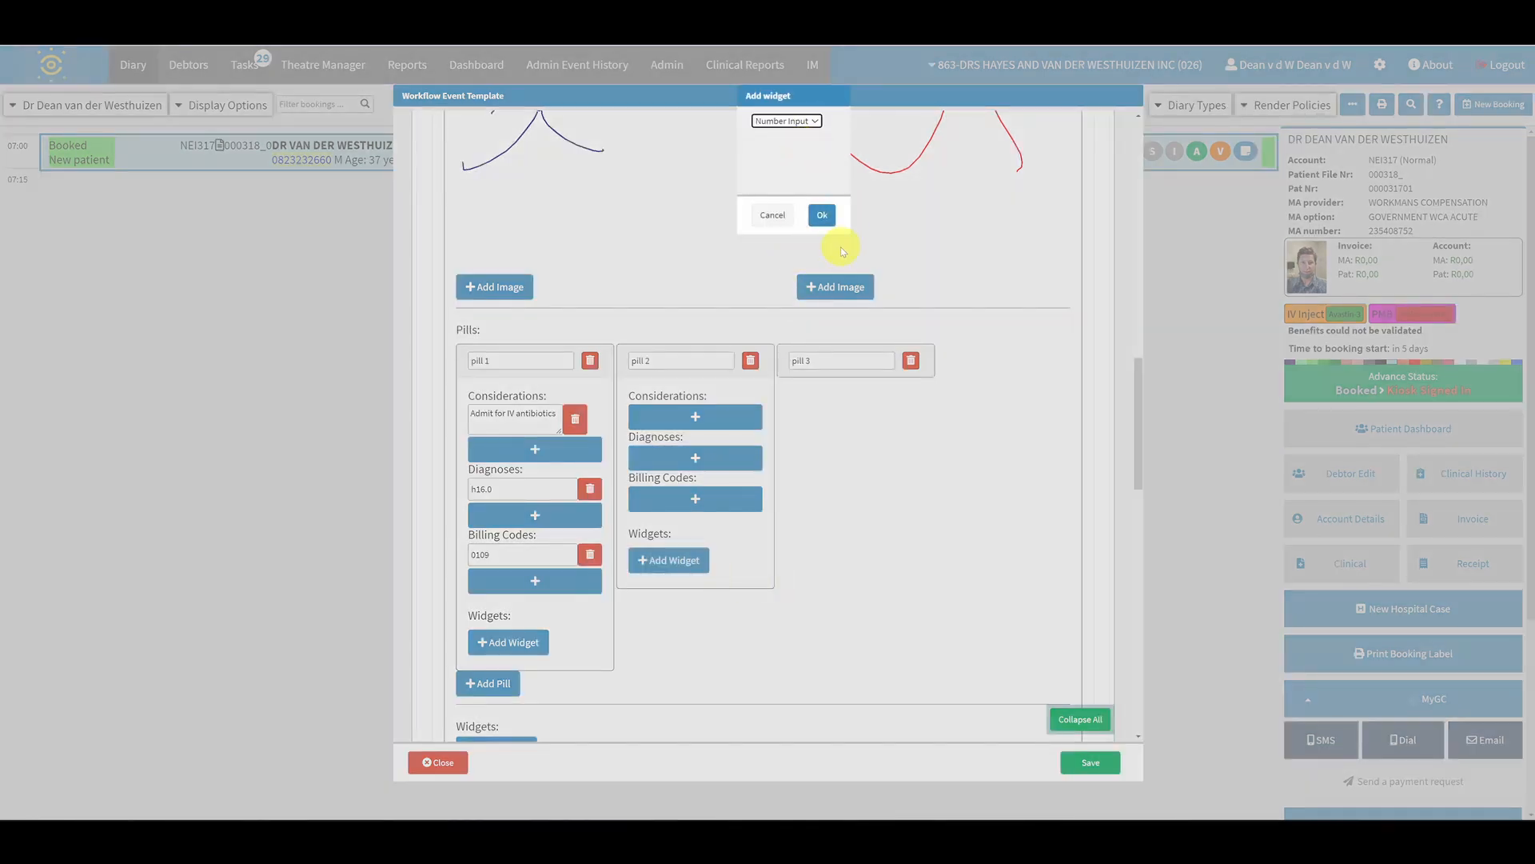
click(821, 216)
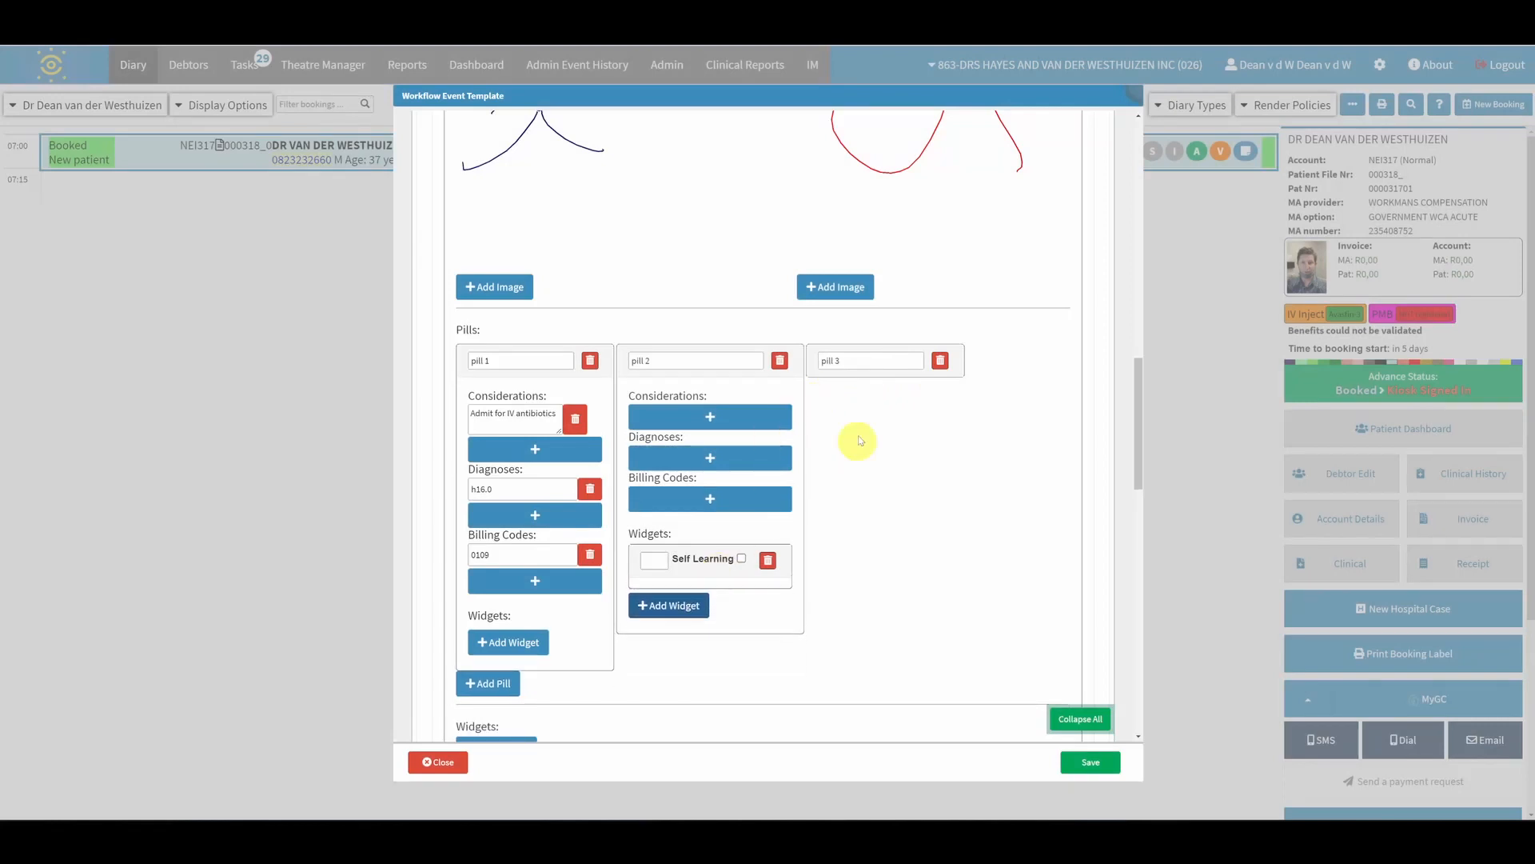
Expand pill 3 in section 1 and add a Text Input widget to it
click(854, 381)
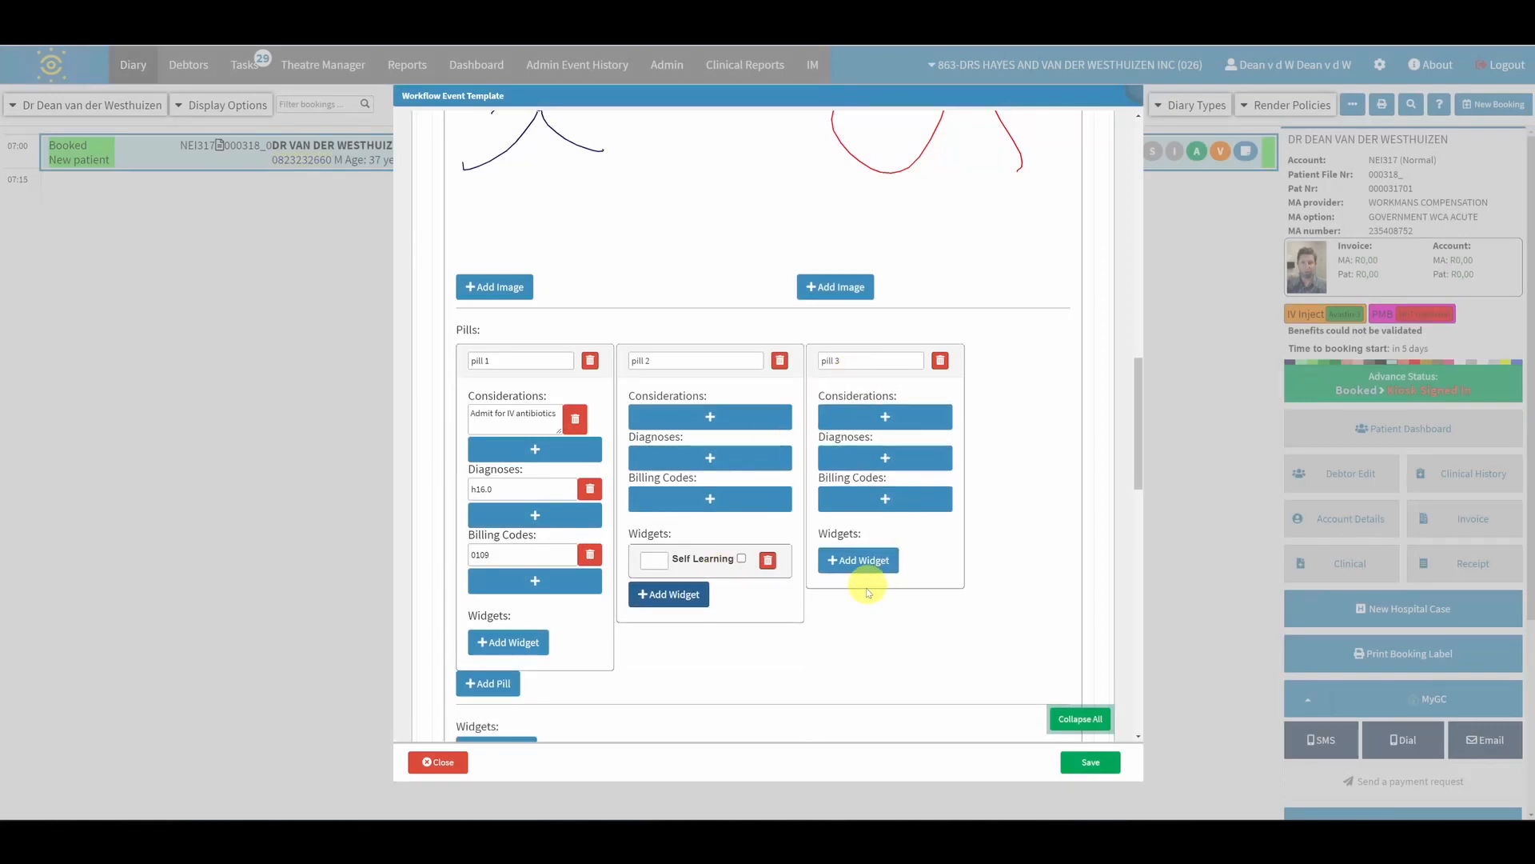
click(862, 560)
click(806, 125)
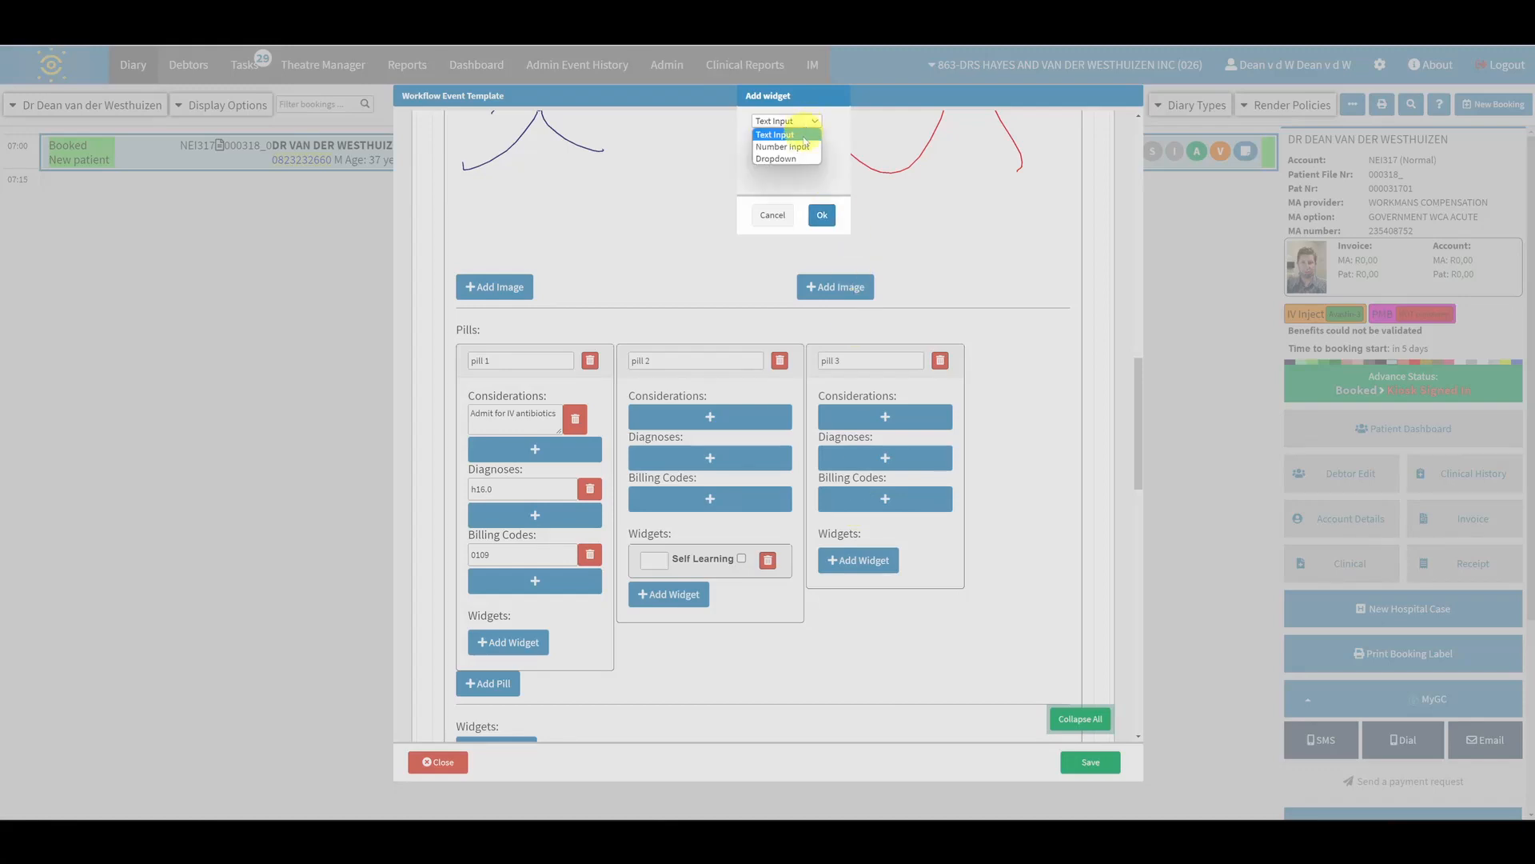
click(804, 138)
click(822, 215)
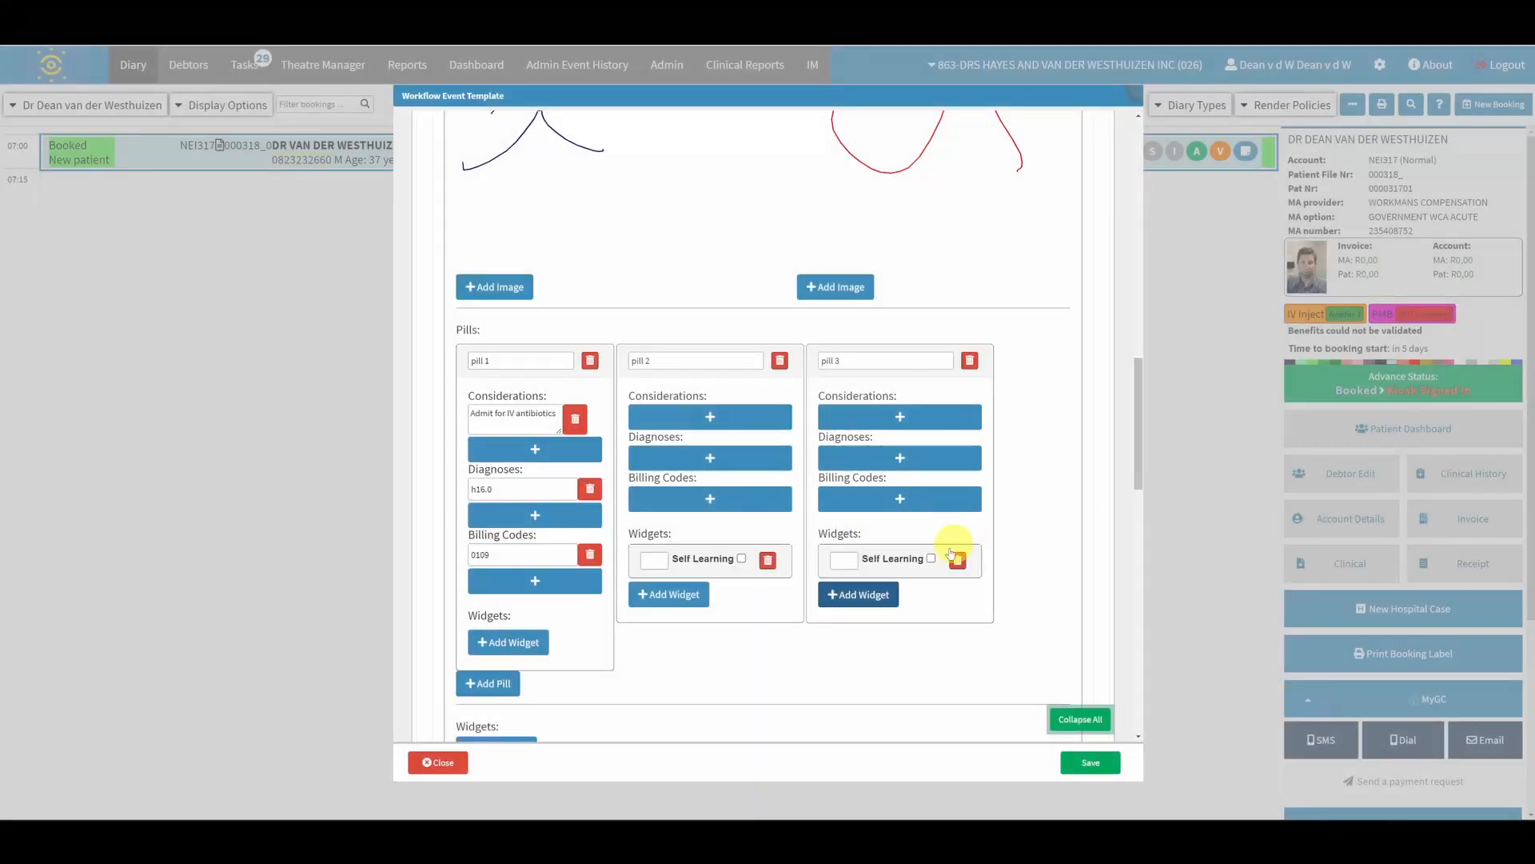
Give pill 3's text widget a grading label and turn on Self Learning for it
click(931, 558)
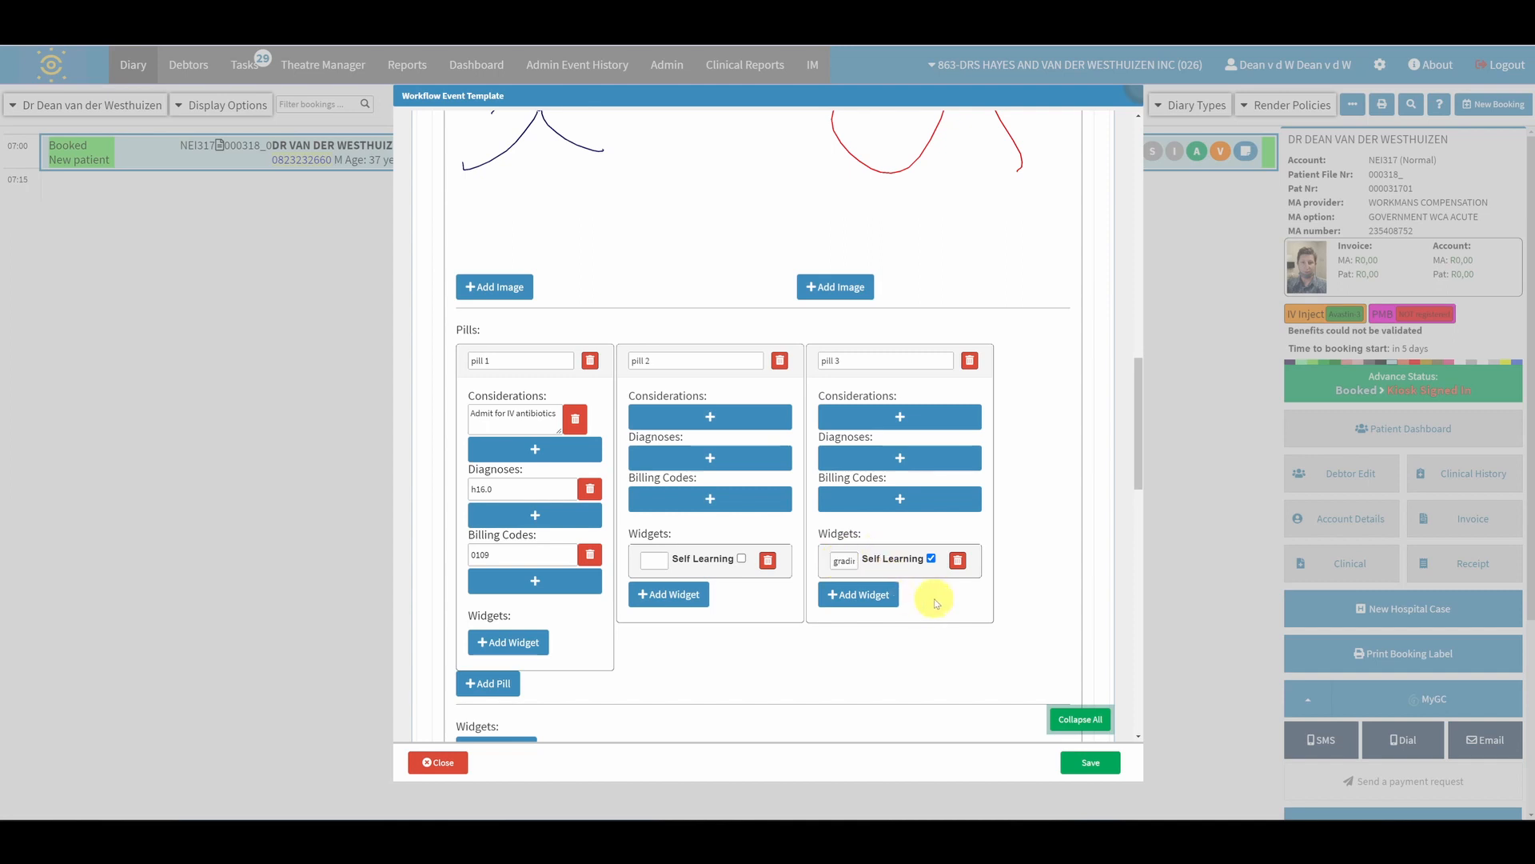
scroll(670, 484, down, 1)
scroll(670, 483, up, 5)
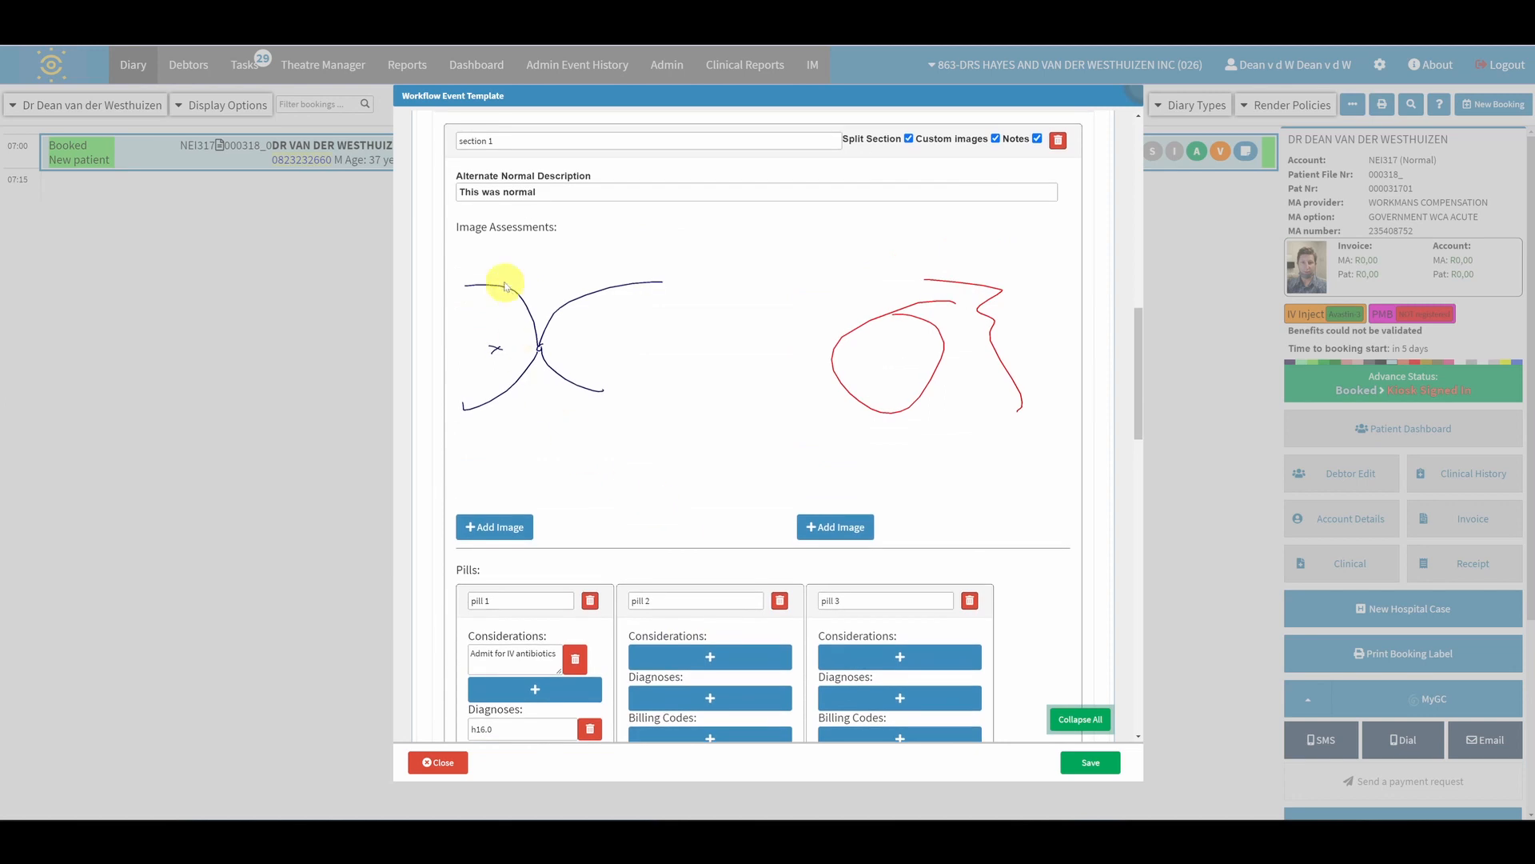
drag(470, 192, 518, 192)
Add a Dropdown widget to pill 1 in section 1
scroll(682, 252, down, 2)
scroll(890, 521, down, 4)
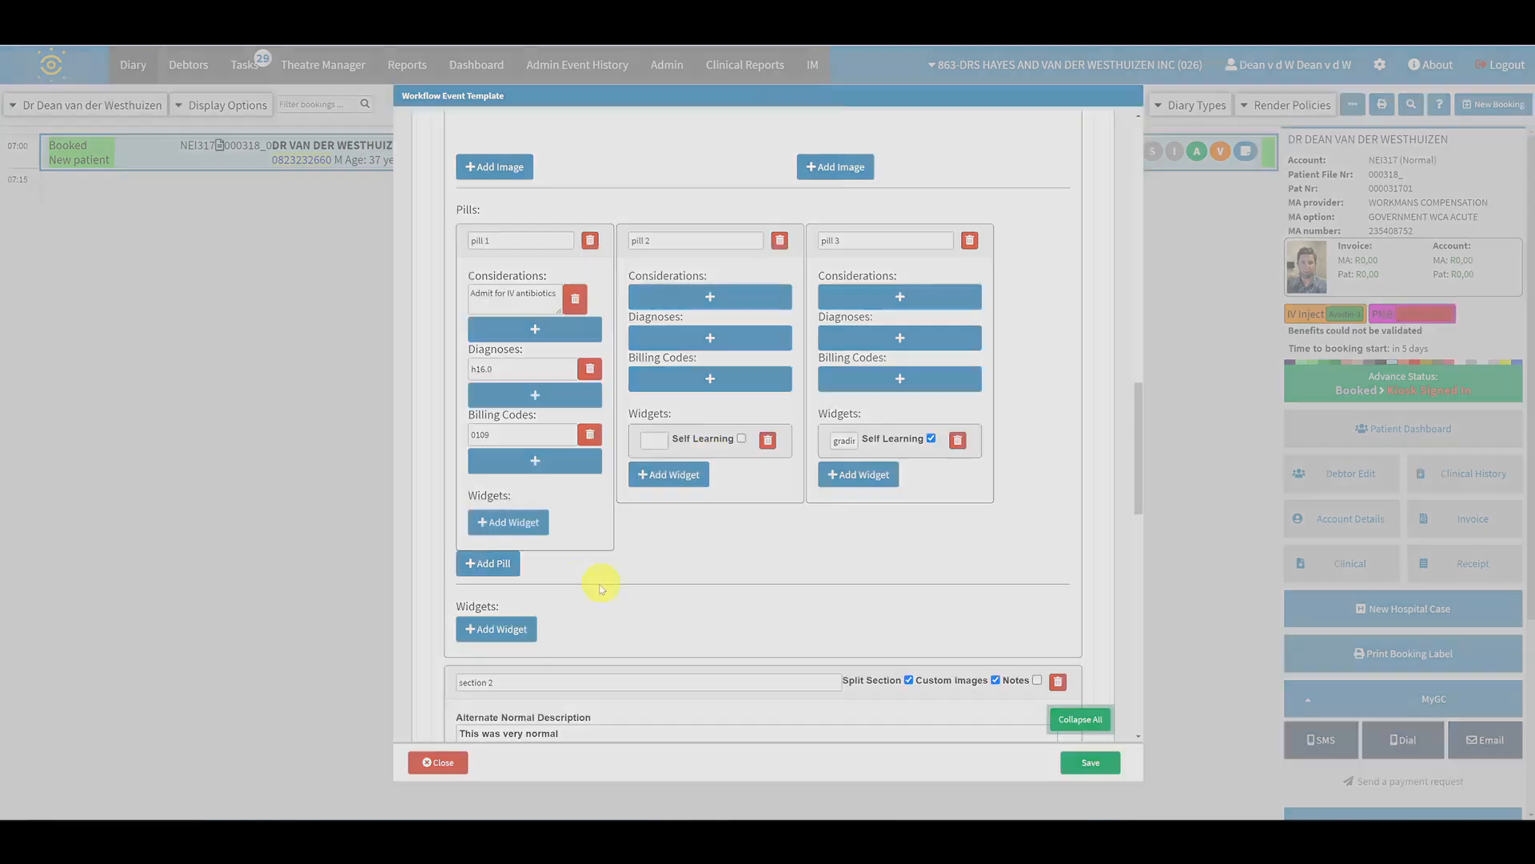
click(788, 122)
click(784, 156)
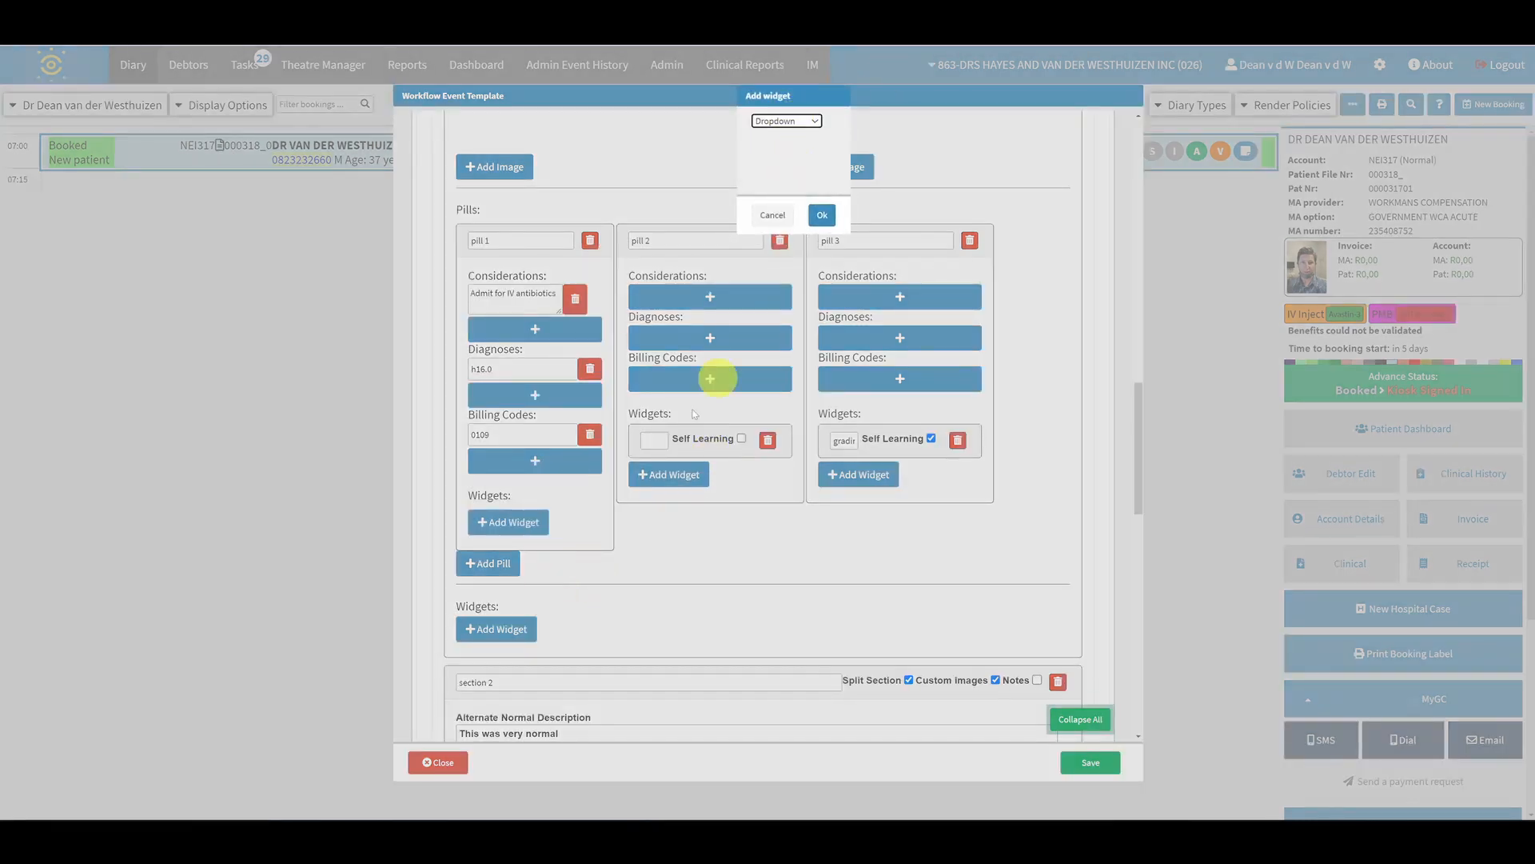
click(822, 214)
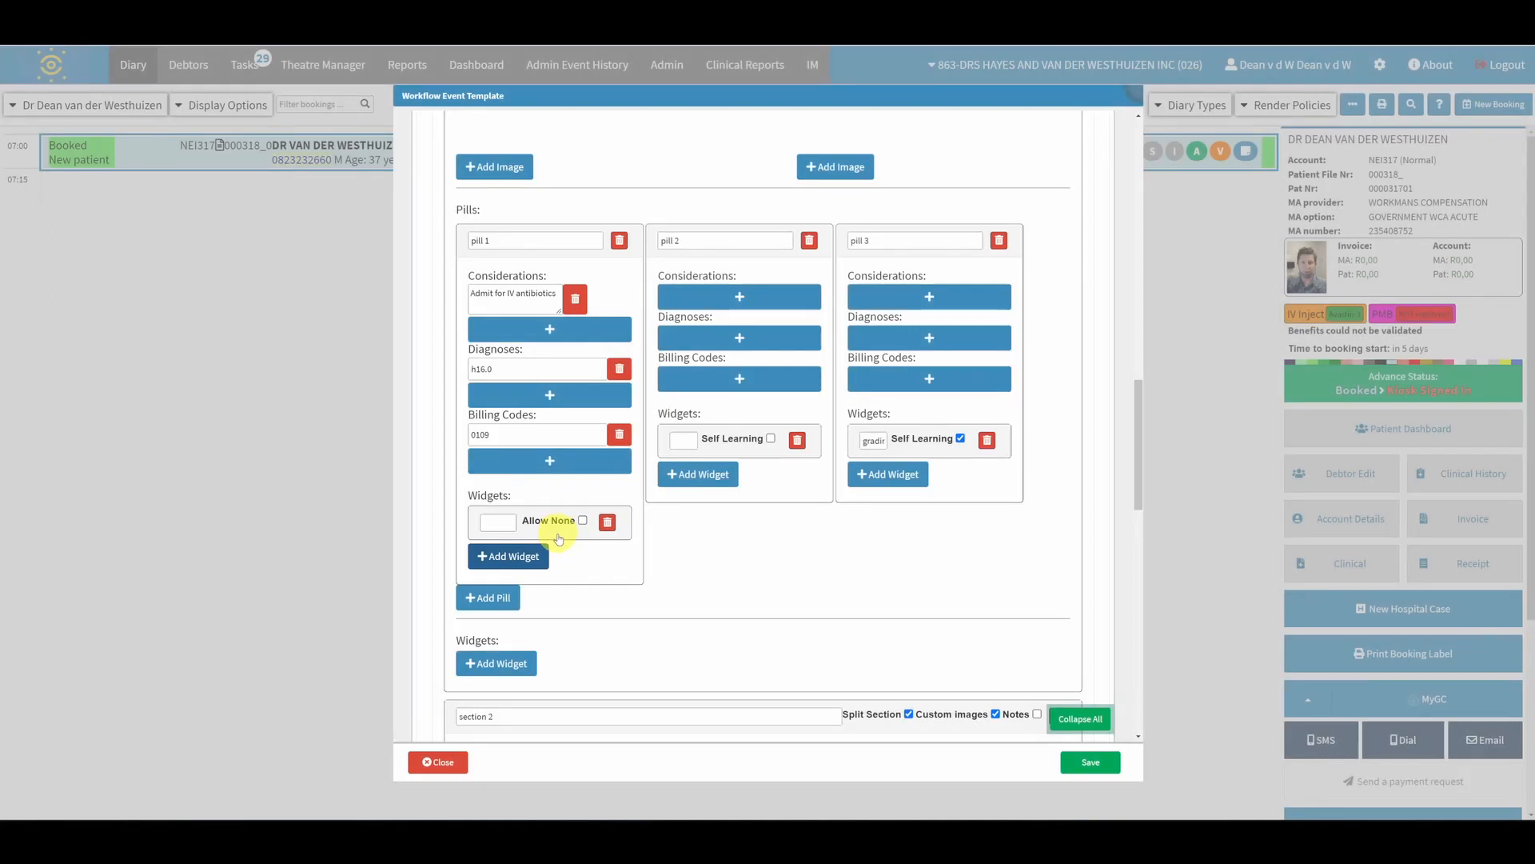
Expand pill 1's dropdown widget and add the options 1, 2 and 3
click(559, 535)
click(550, 563)
click(558, 561)
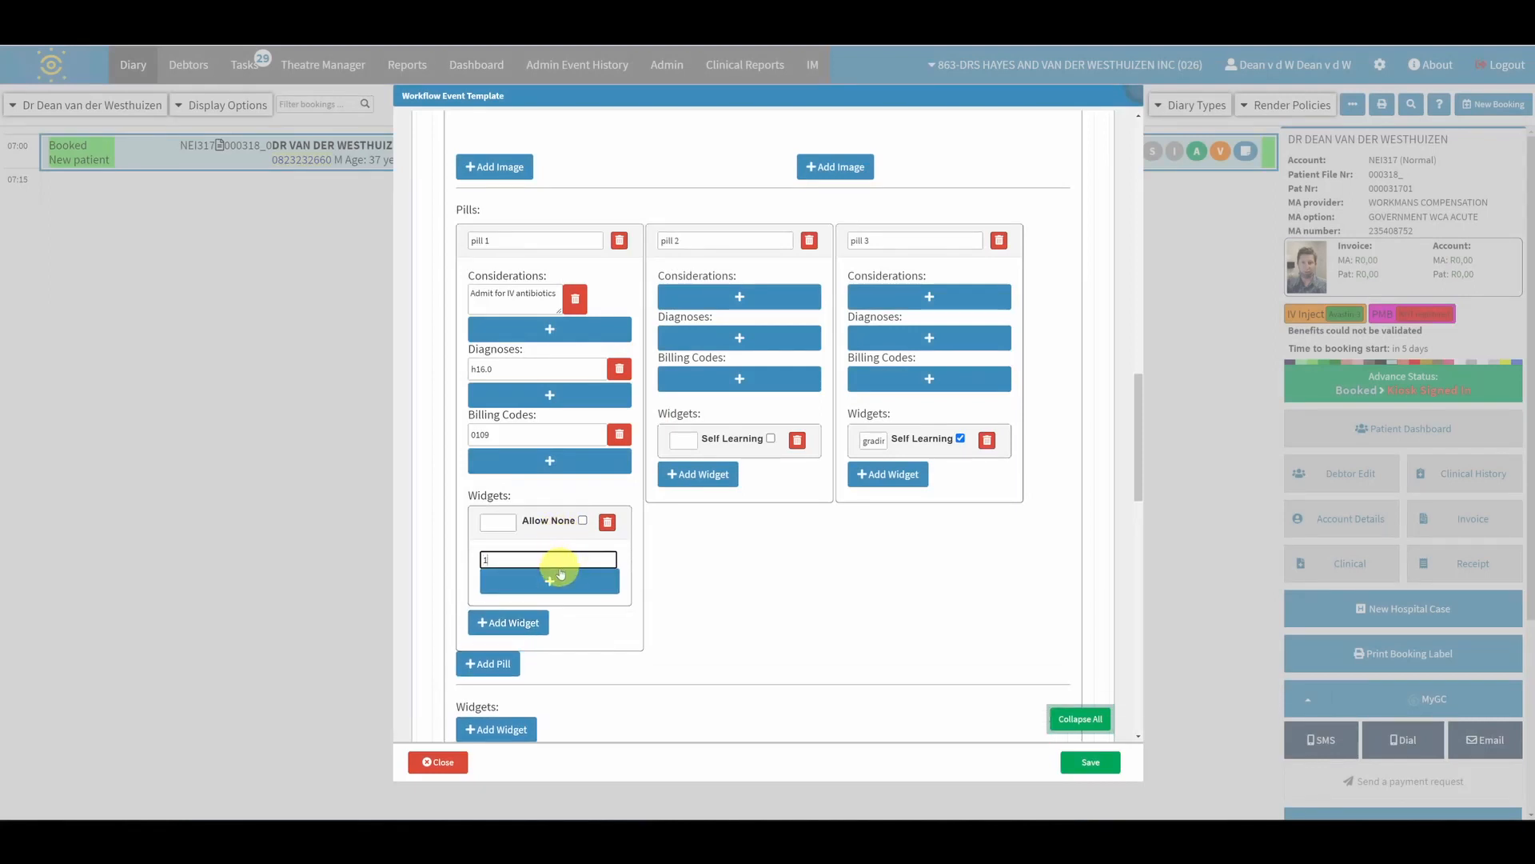
click(560, 574)
click(558, 575)
text(2)
click(544, 598)
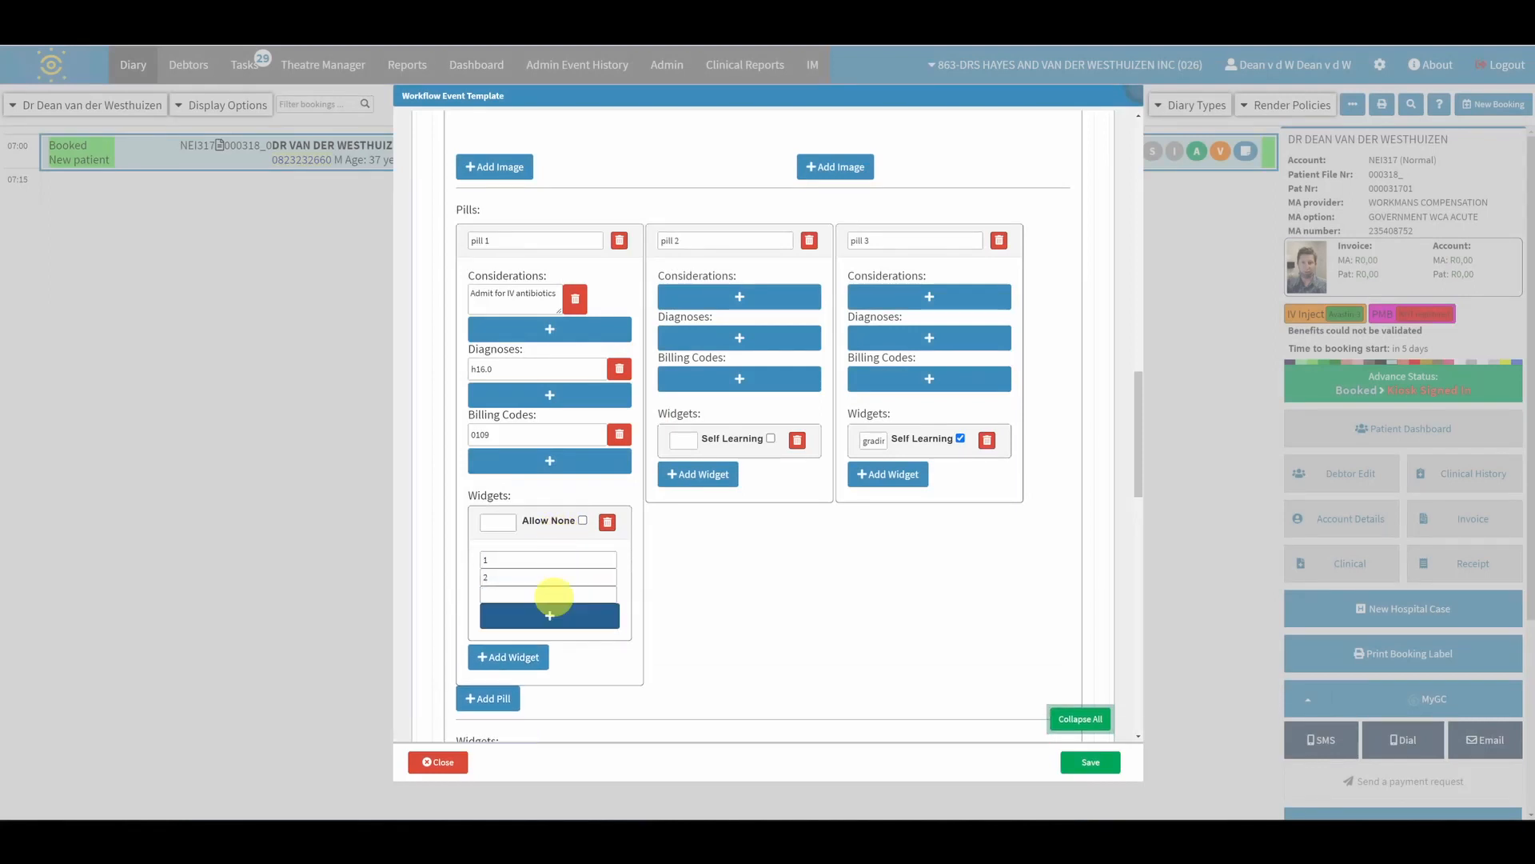
click(532, 594)
text(3)
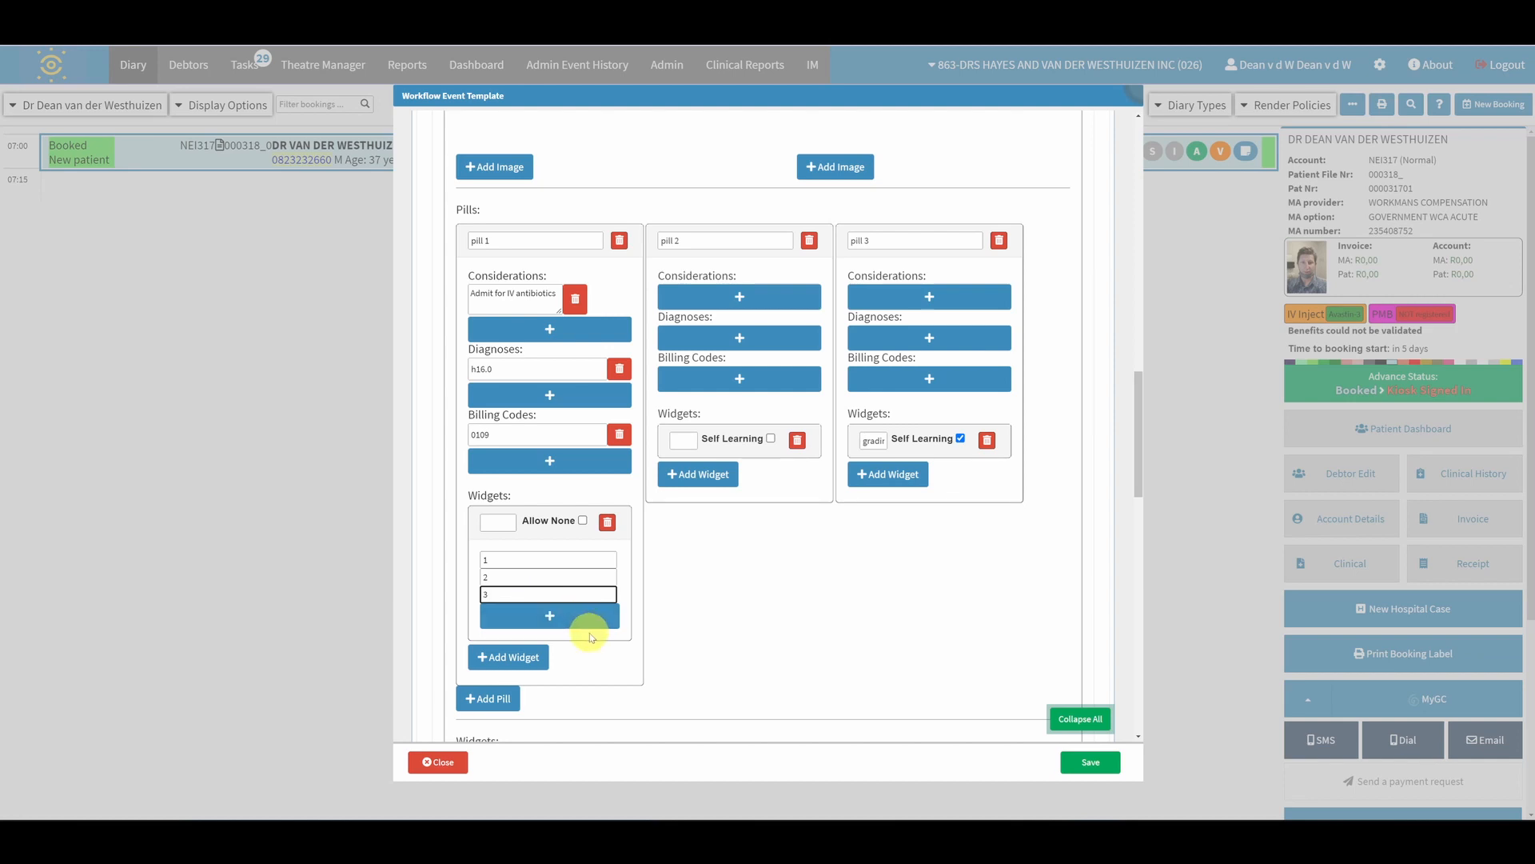
Add a Text Input widget to section 1's own widgets, labelled "text input 1", with Self Learning on
scroll(800, 560, down, 2)
scroll(519, 620, down, 1)
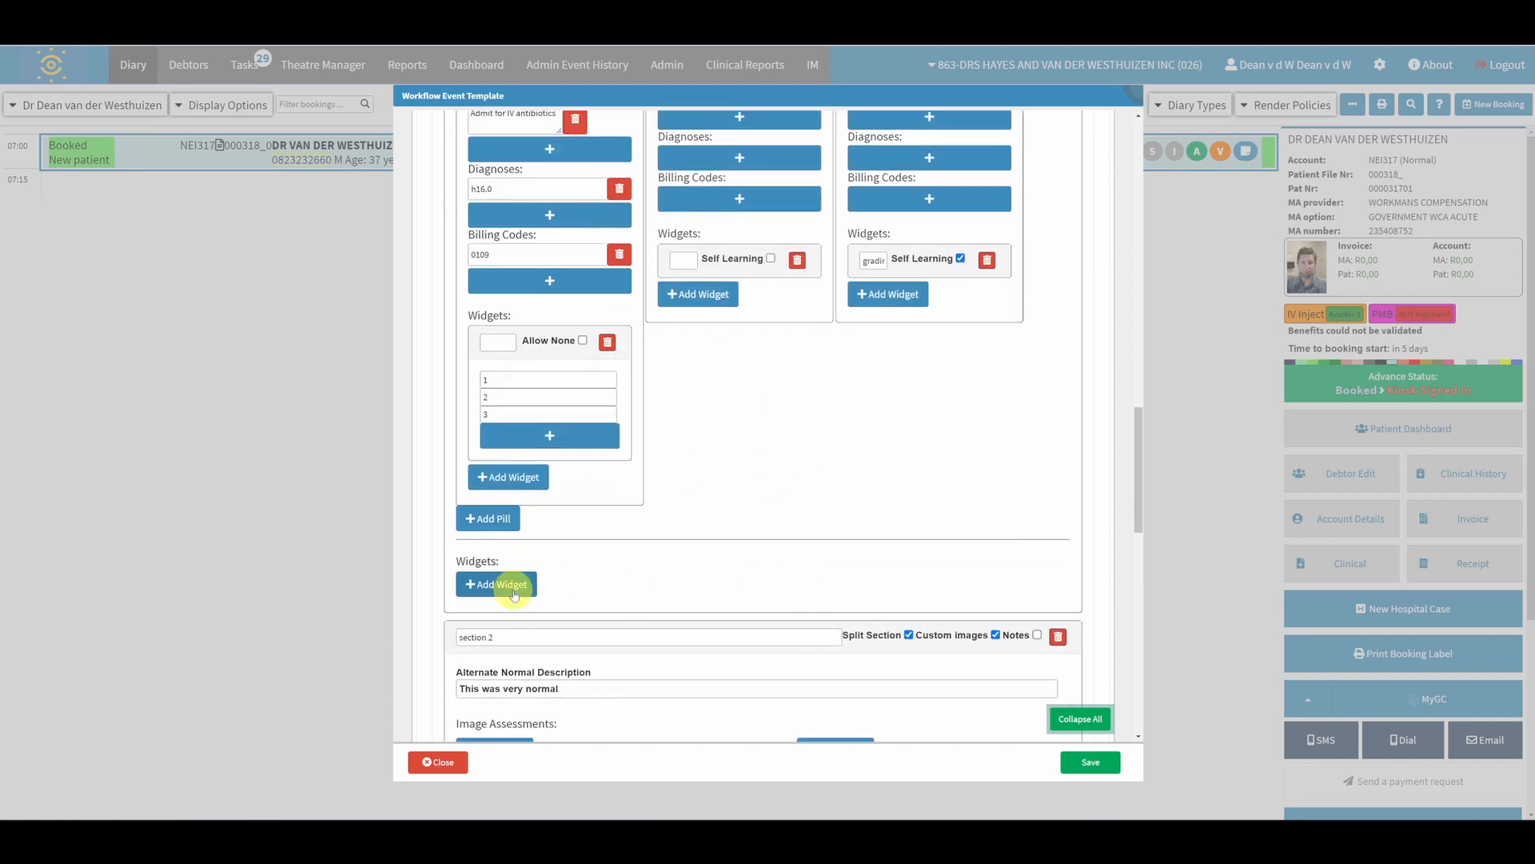
click(500, 583)
click(818, 122)
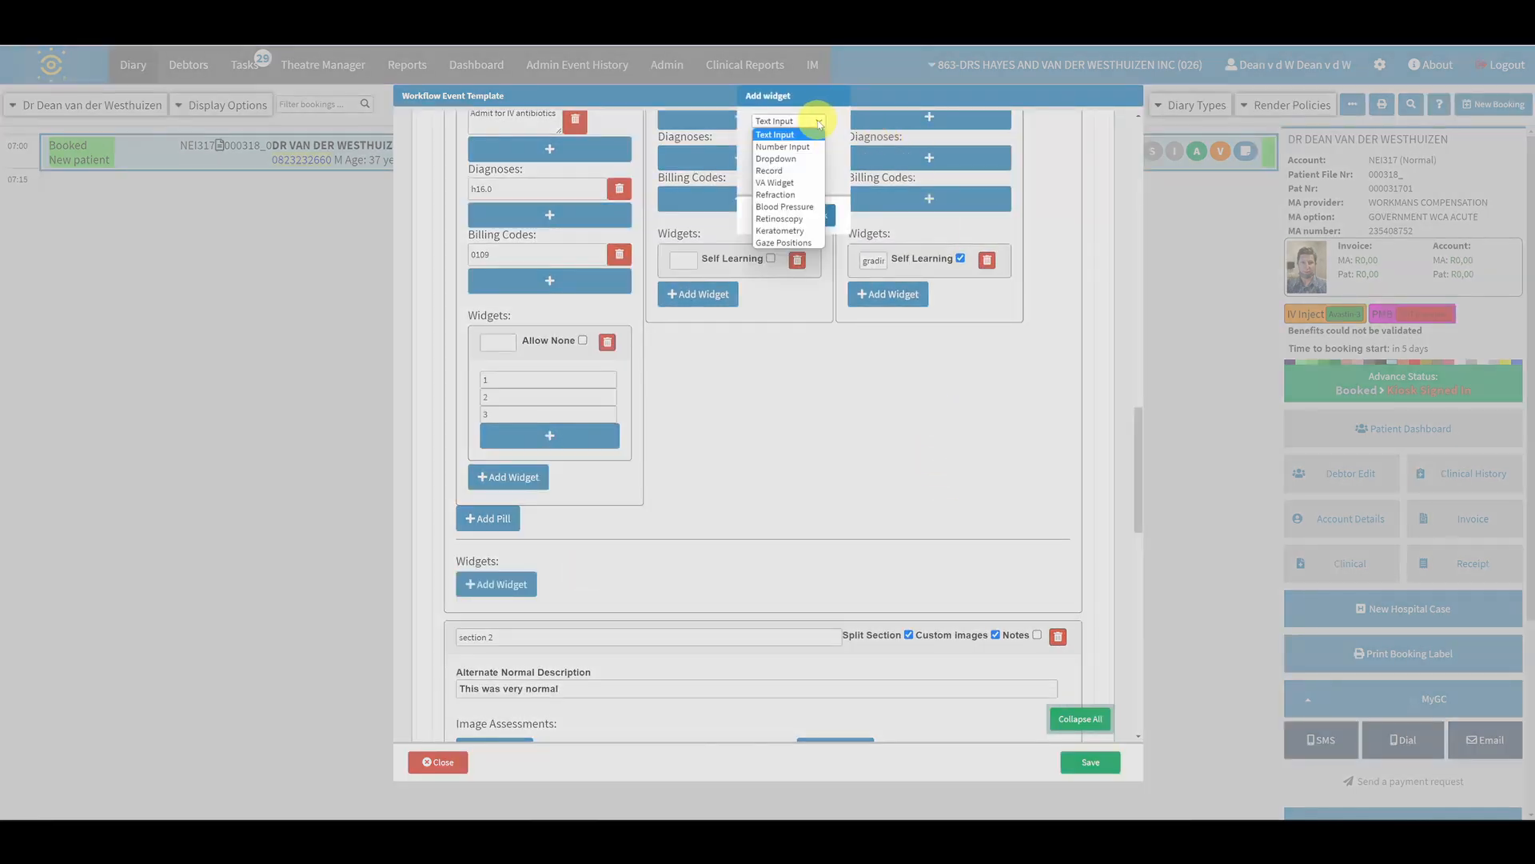
click(806, 126)
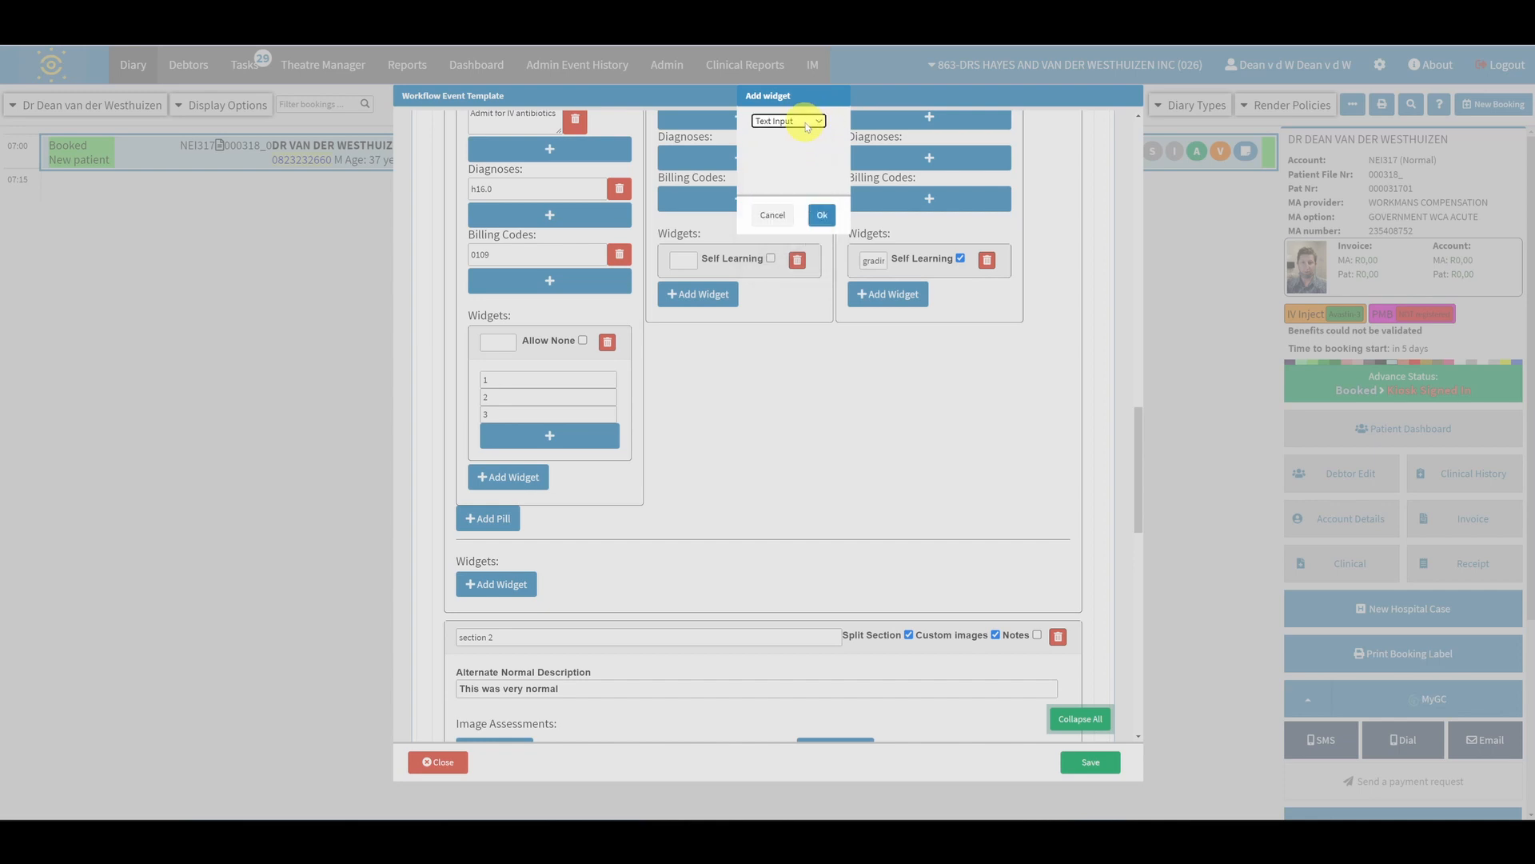
click(824, 217)
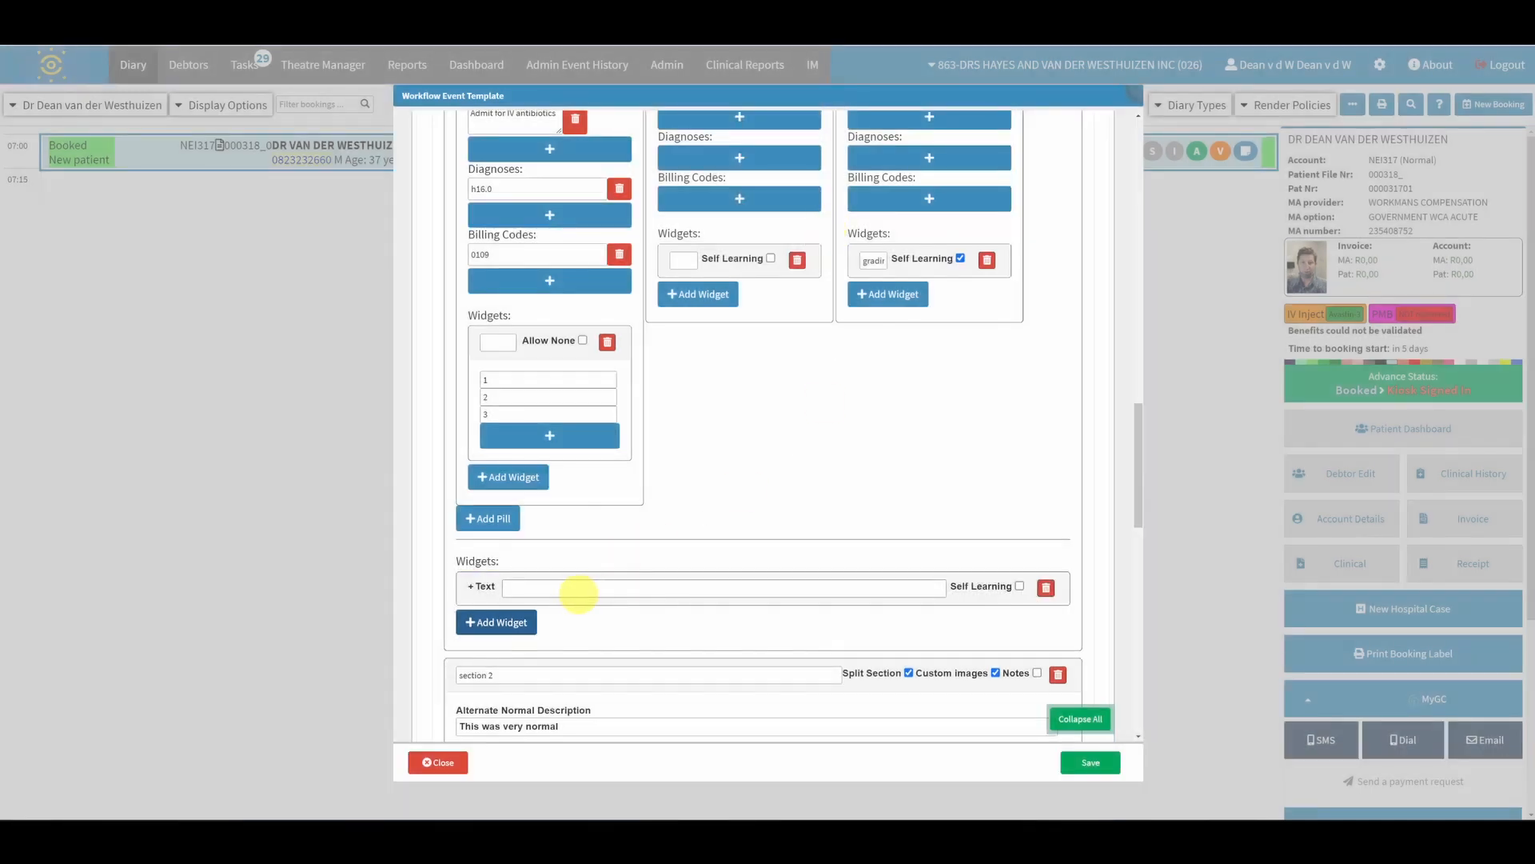
click(1020, 587)
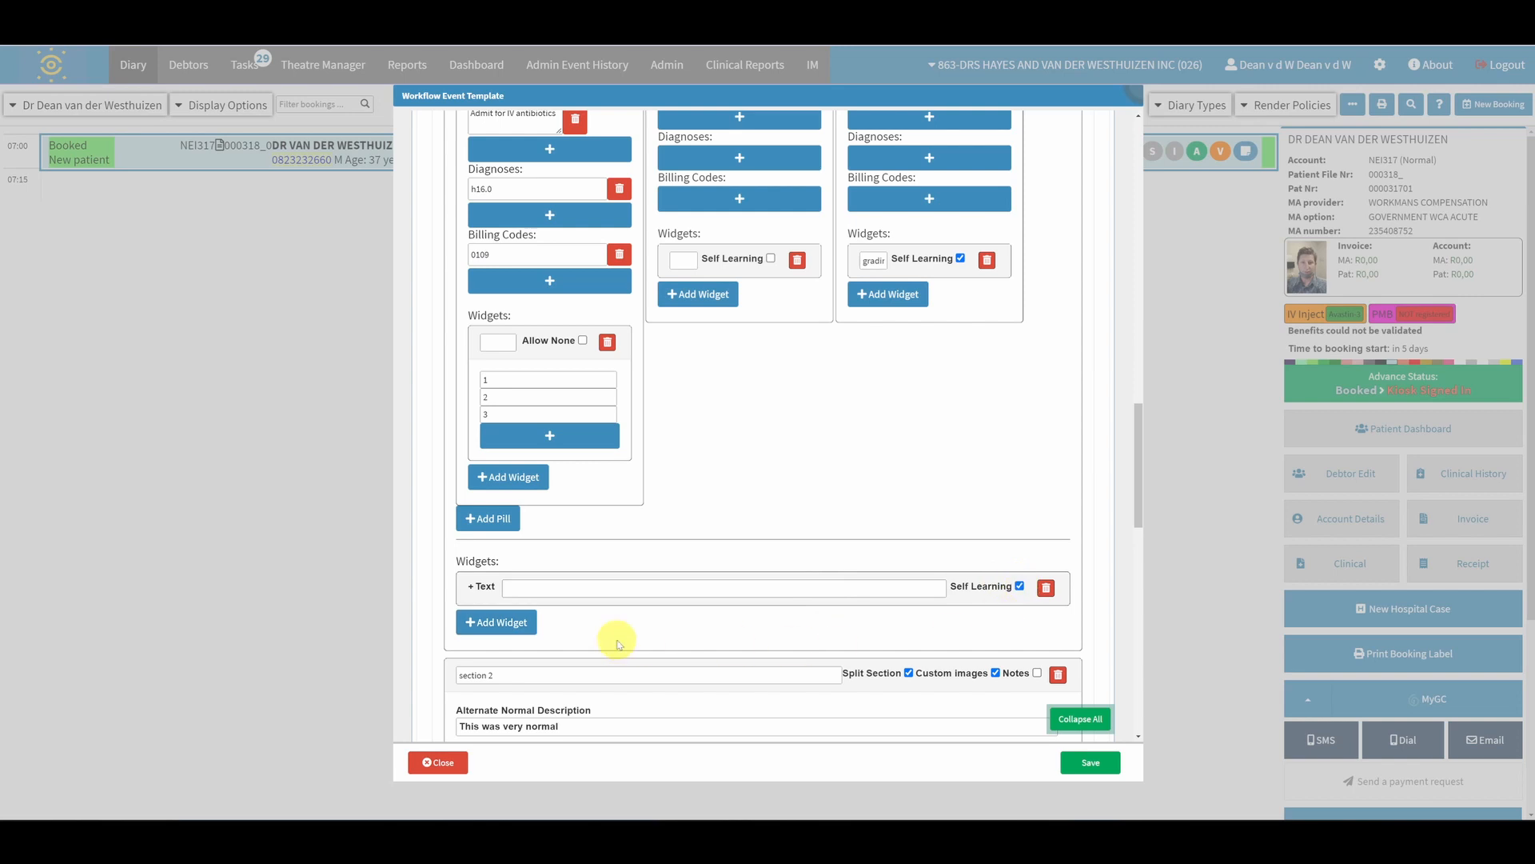
click(607, 587)
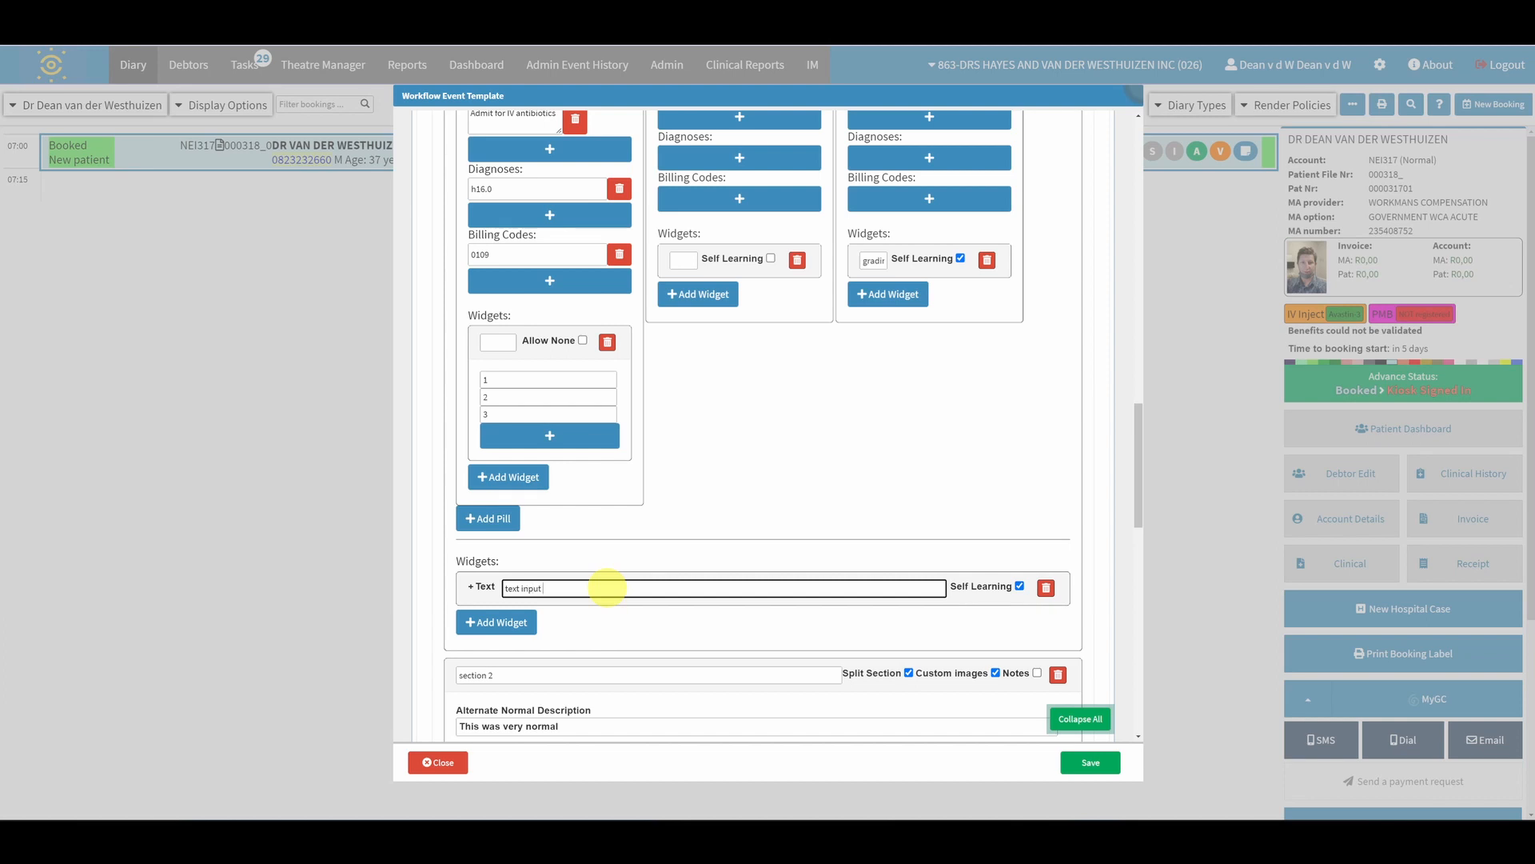
Add a Number Input widget below the text widget in section 1
click(484, 622)
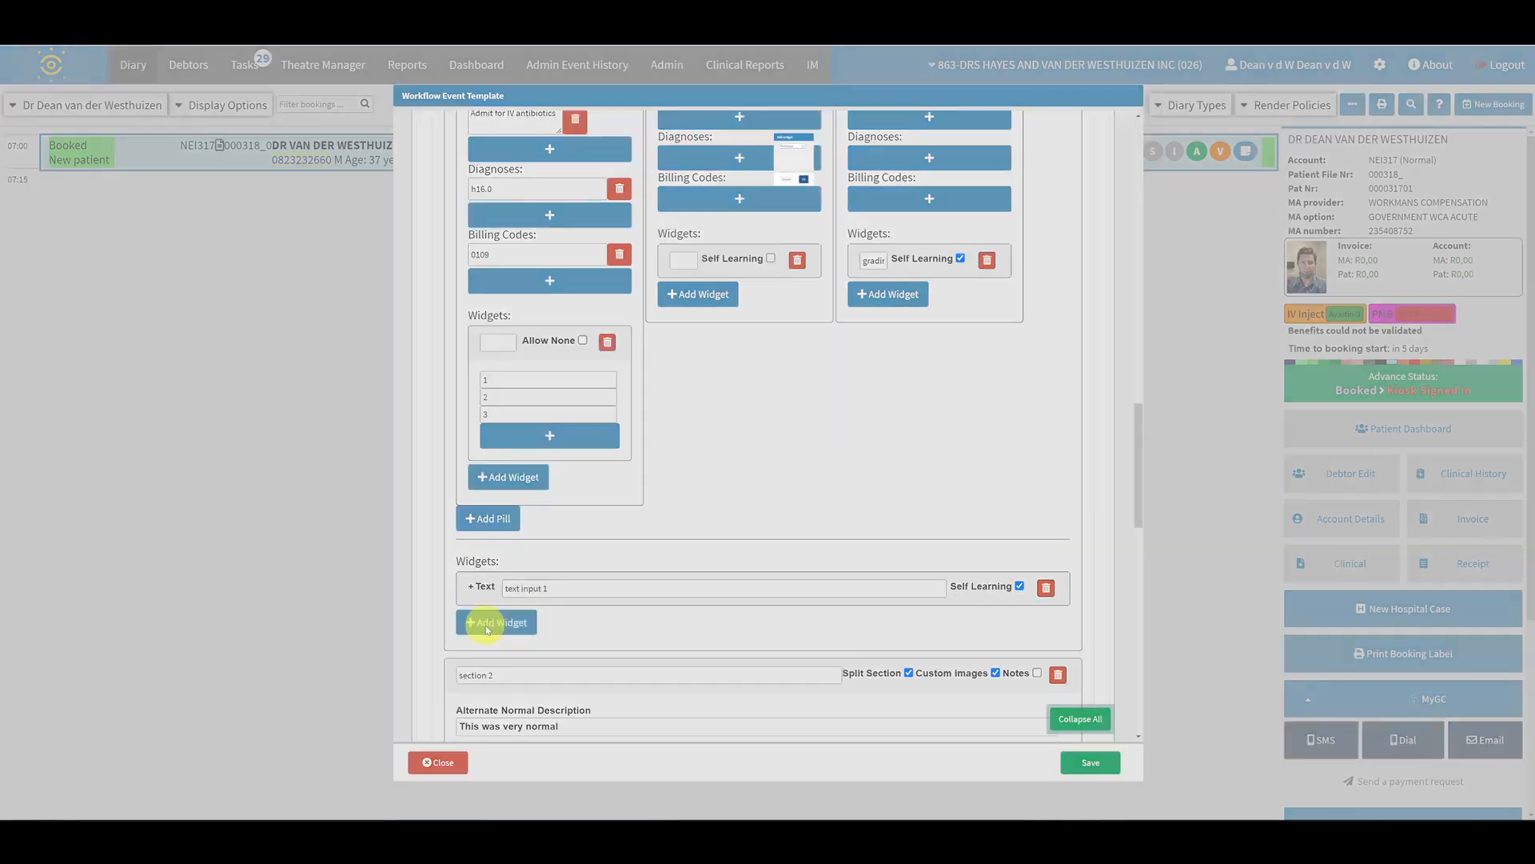
click(780, 121)
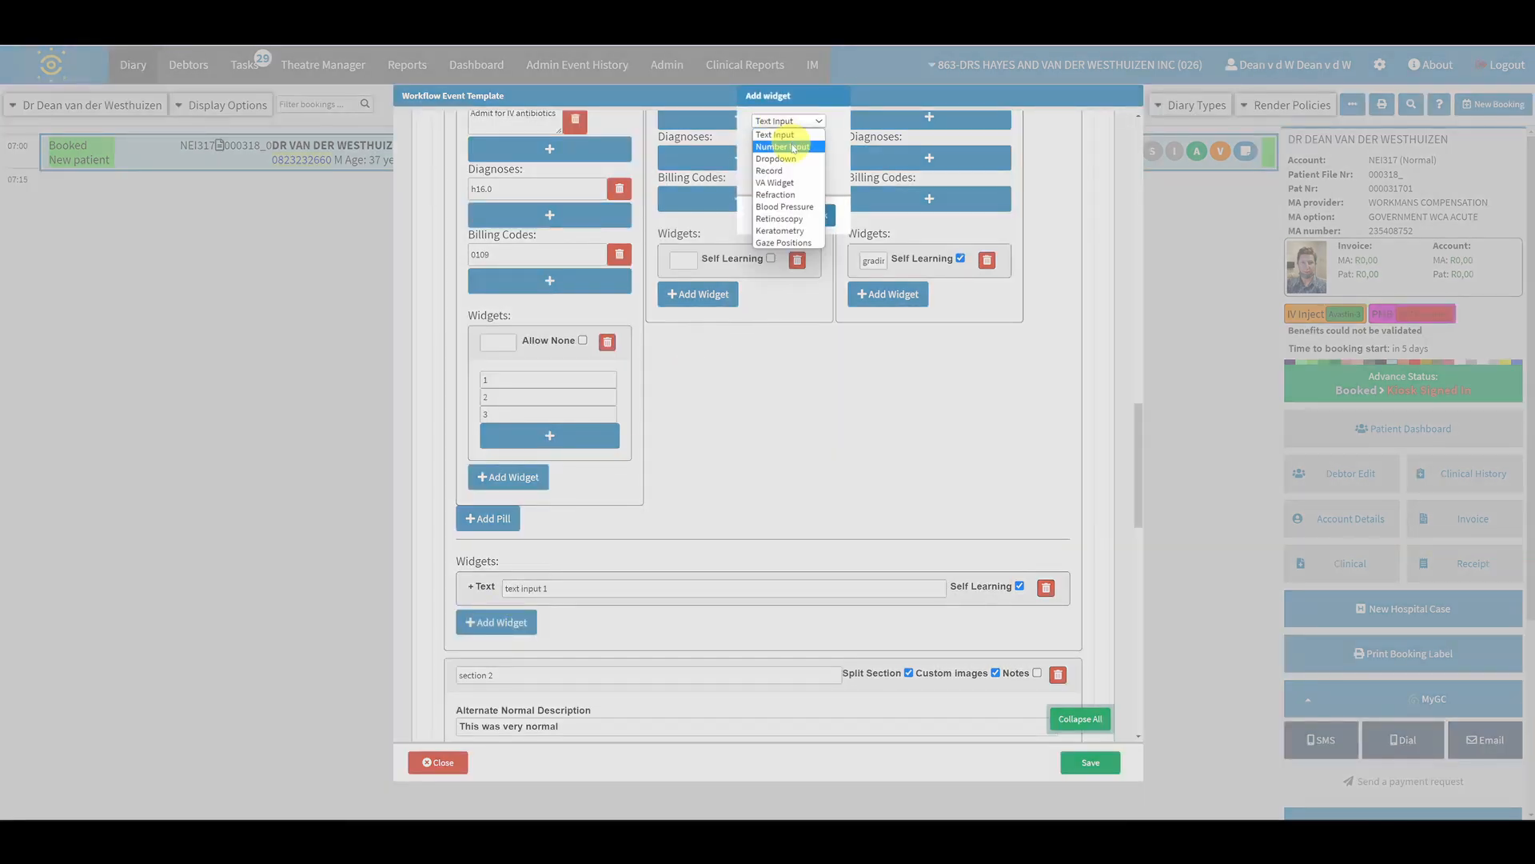
click(793, 147)
click(822, 214)
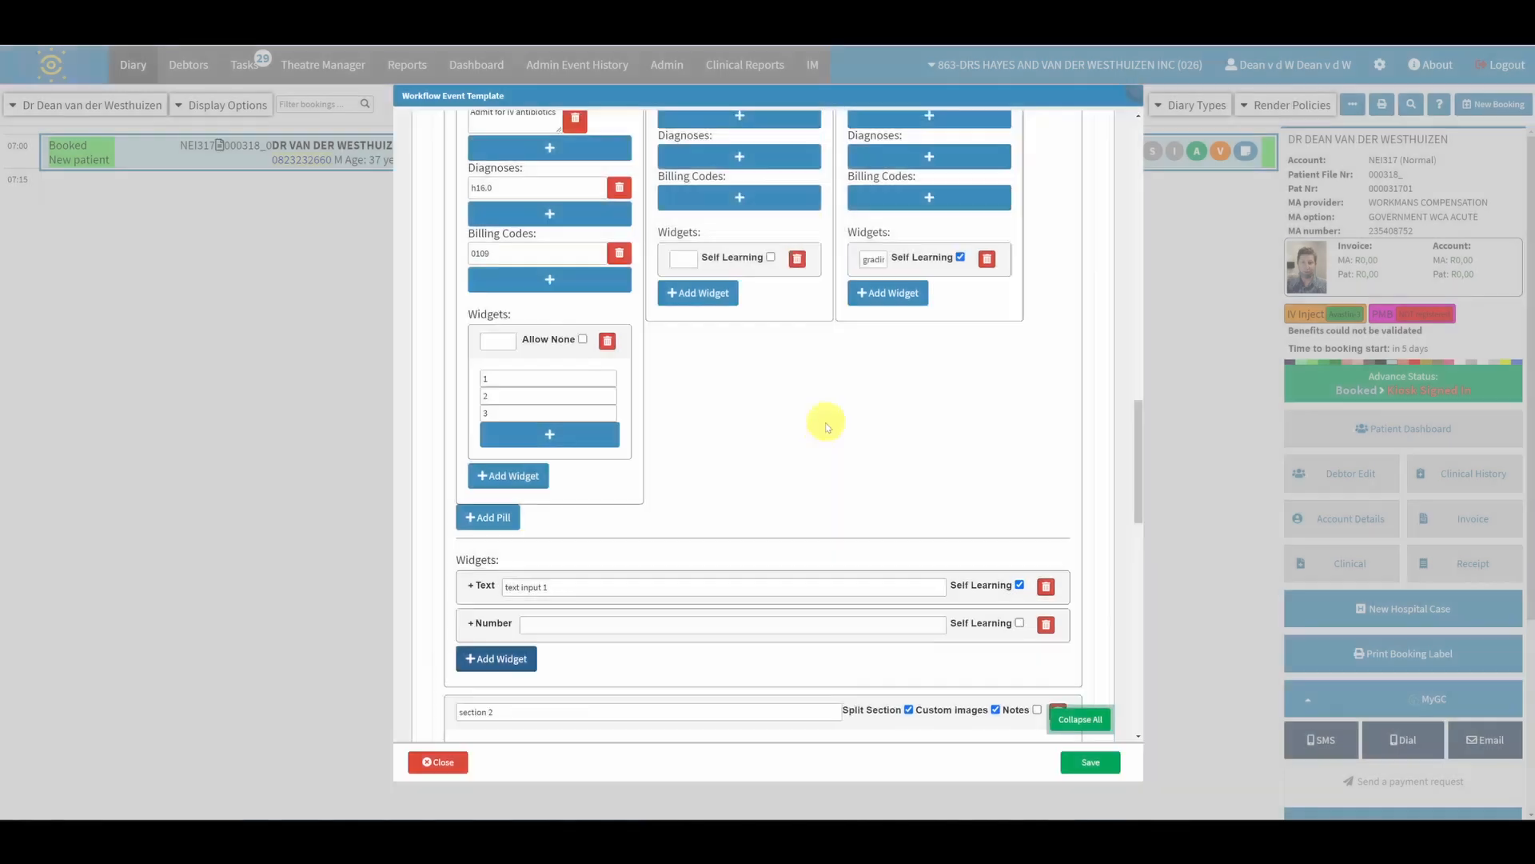
Add a Dropdown widget to section 1's own widgets, below the number widget
scroll(819, 480, down, 2)
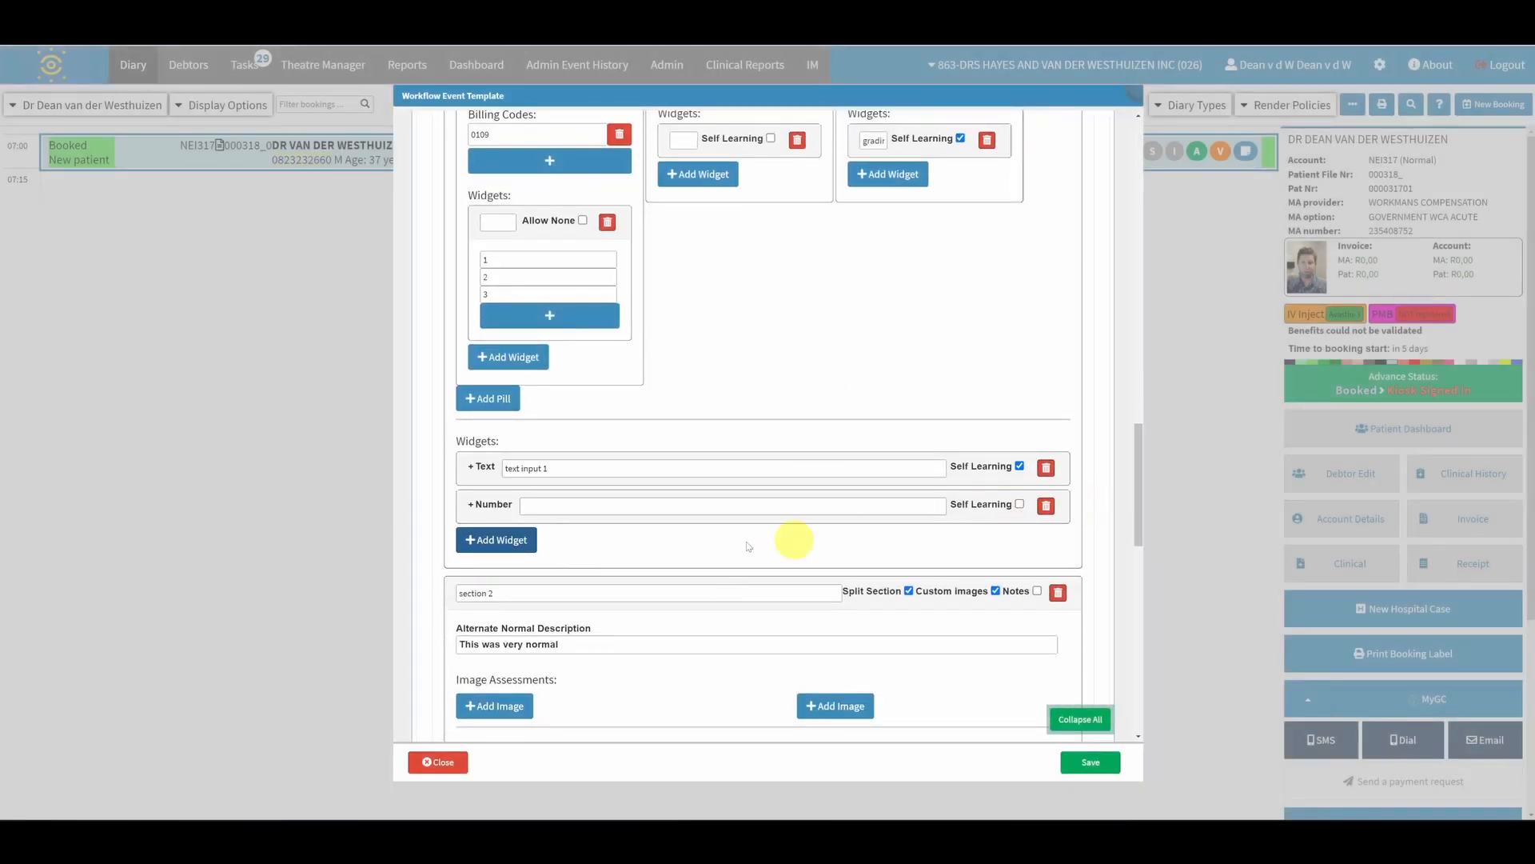
click(500, 540)
click(806, 121)
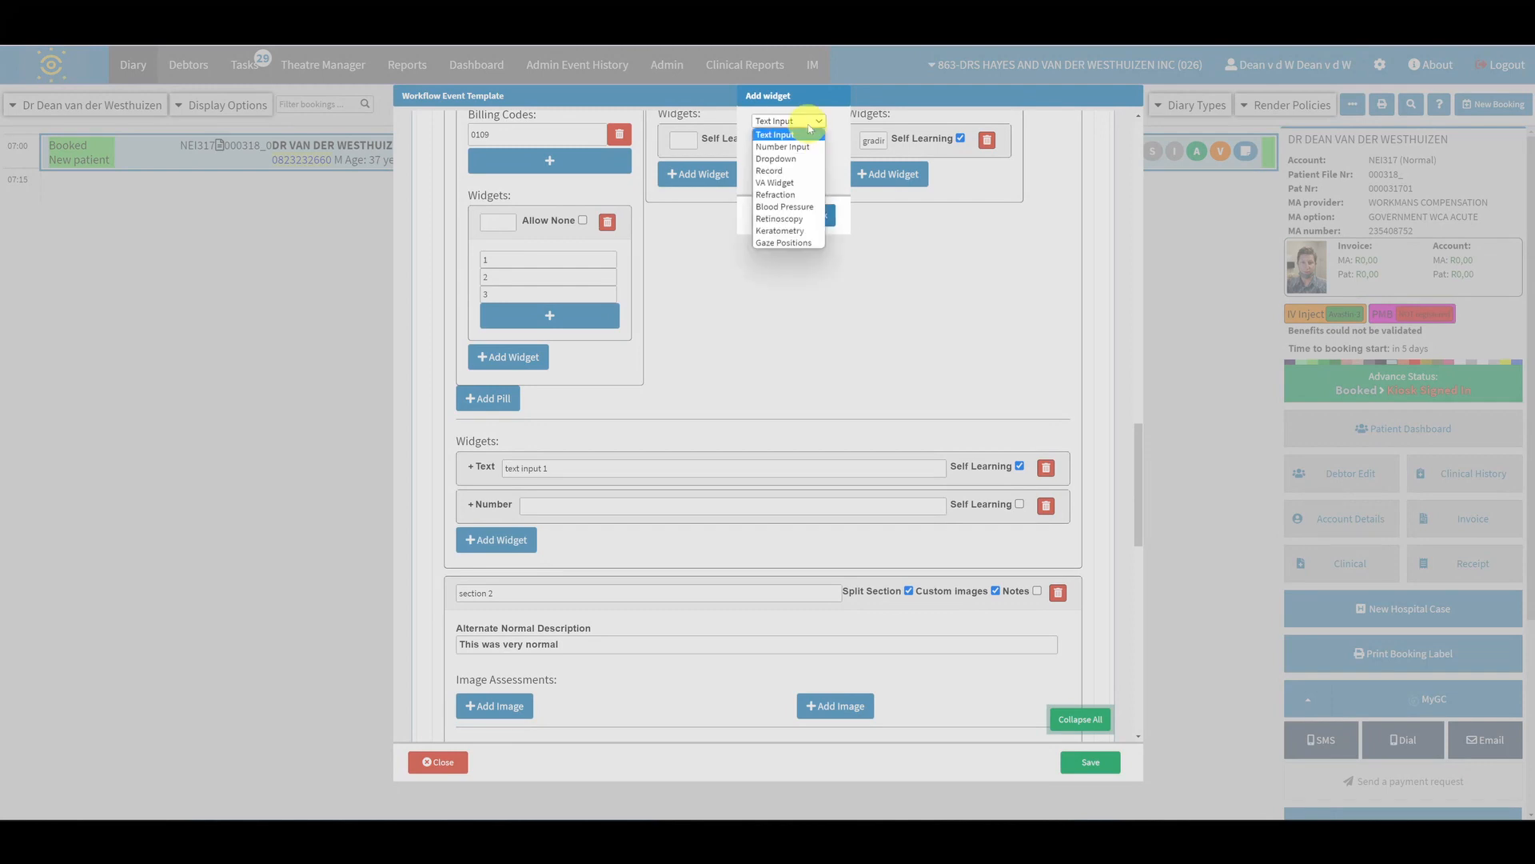
click(780, 159)
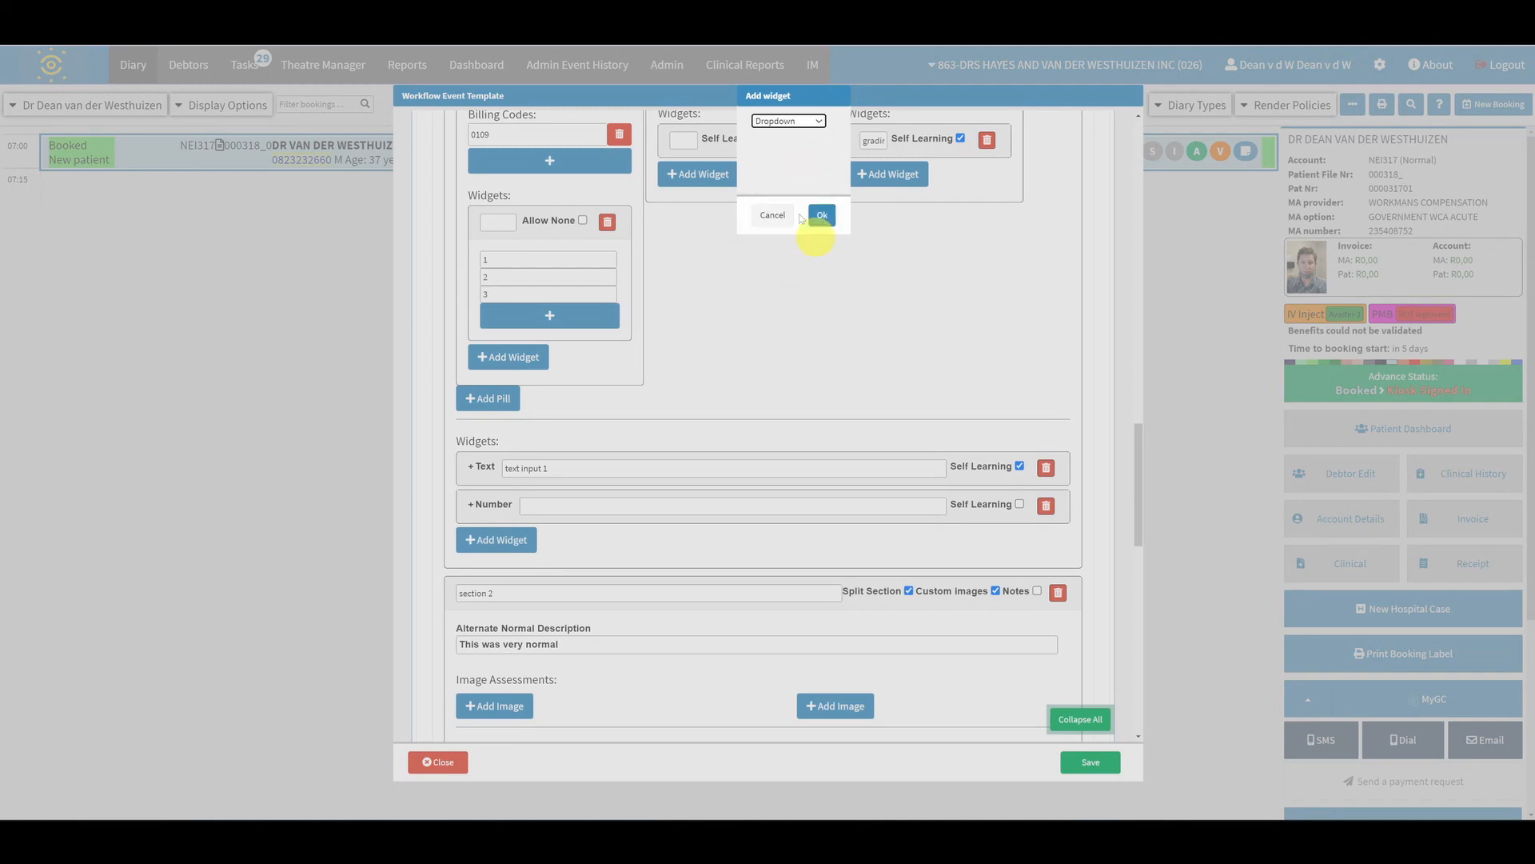
click(822, 216)
Give section 1's dropdown widget the options "option 1", "option 2" and "option 3", and collapse it
scroll(815, 366, down, 2)
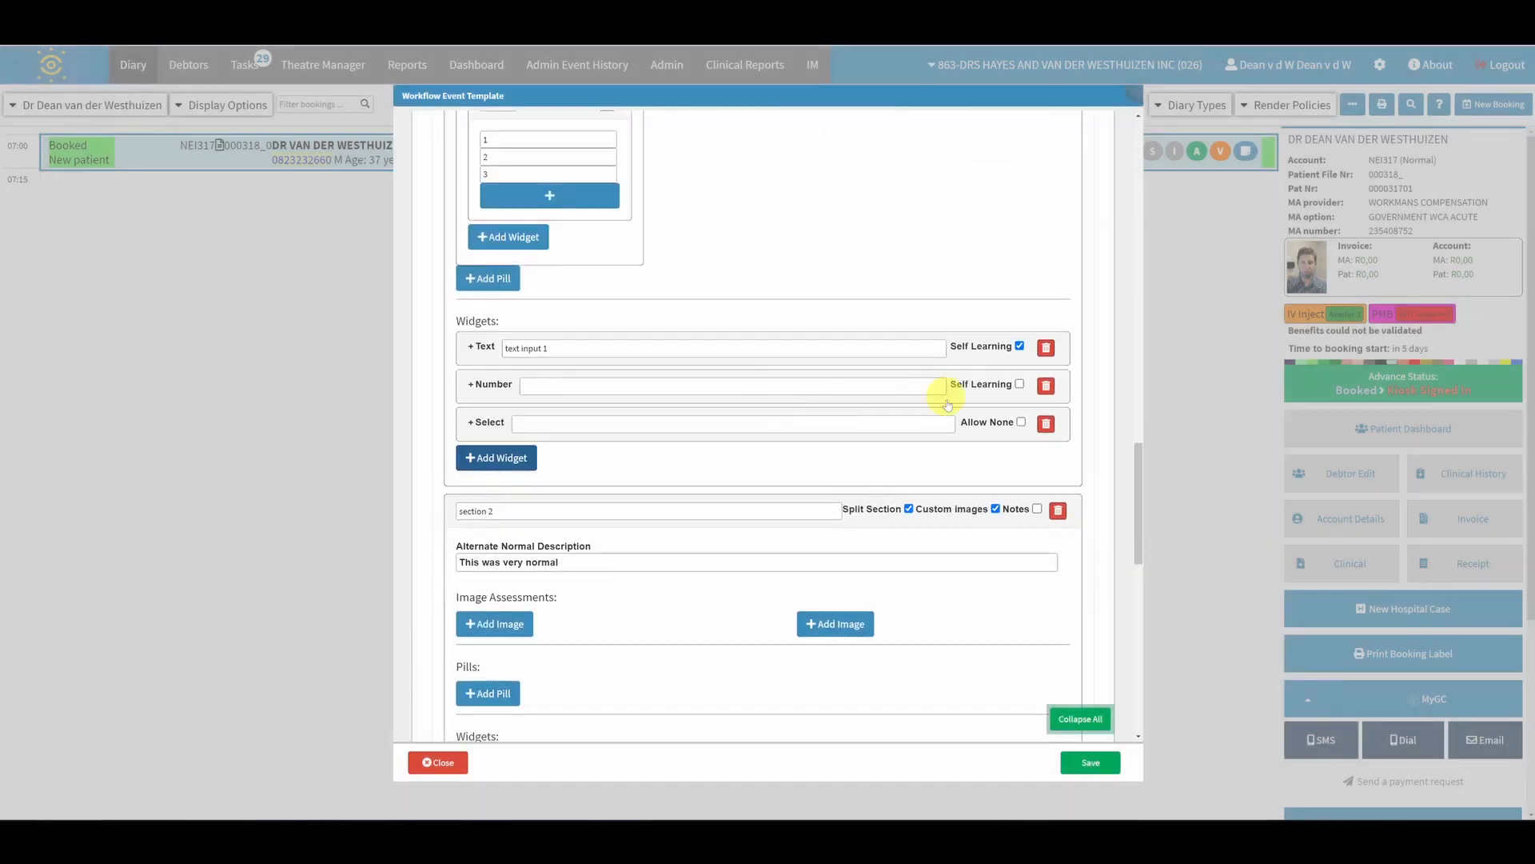
click(927, 438)
scroll(926, 435, down, 1)
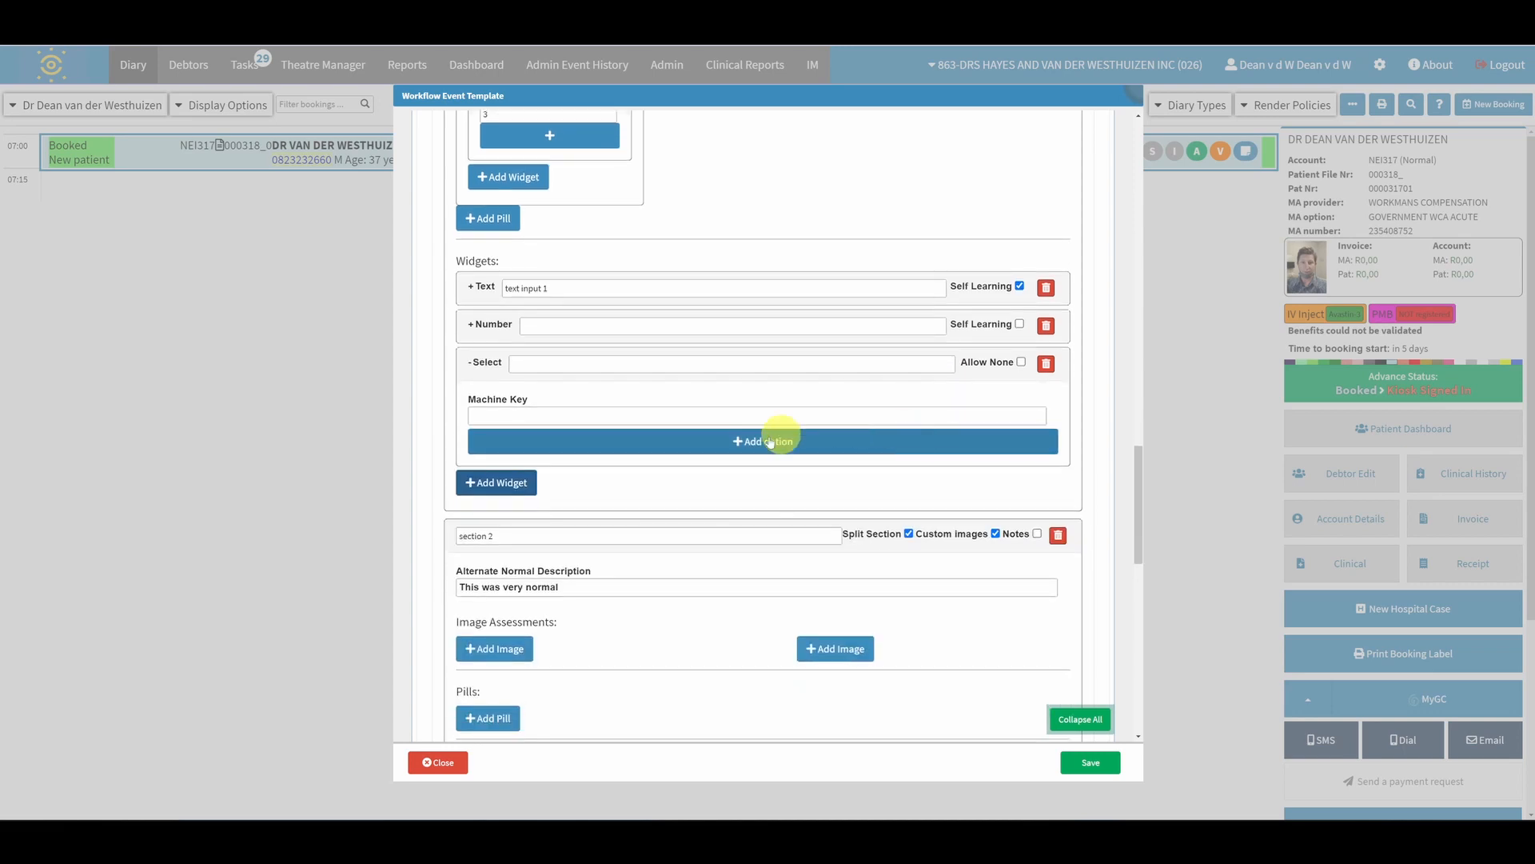
click(711, 440)
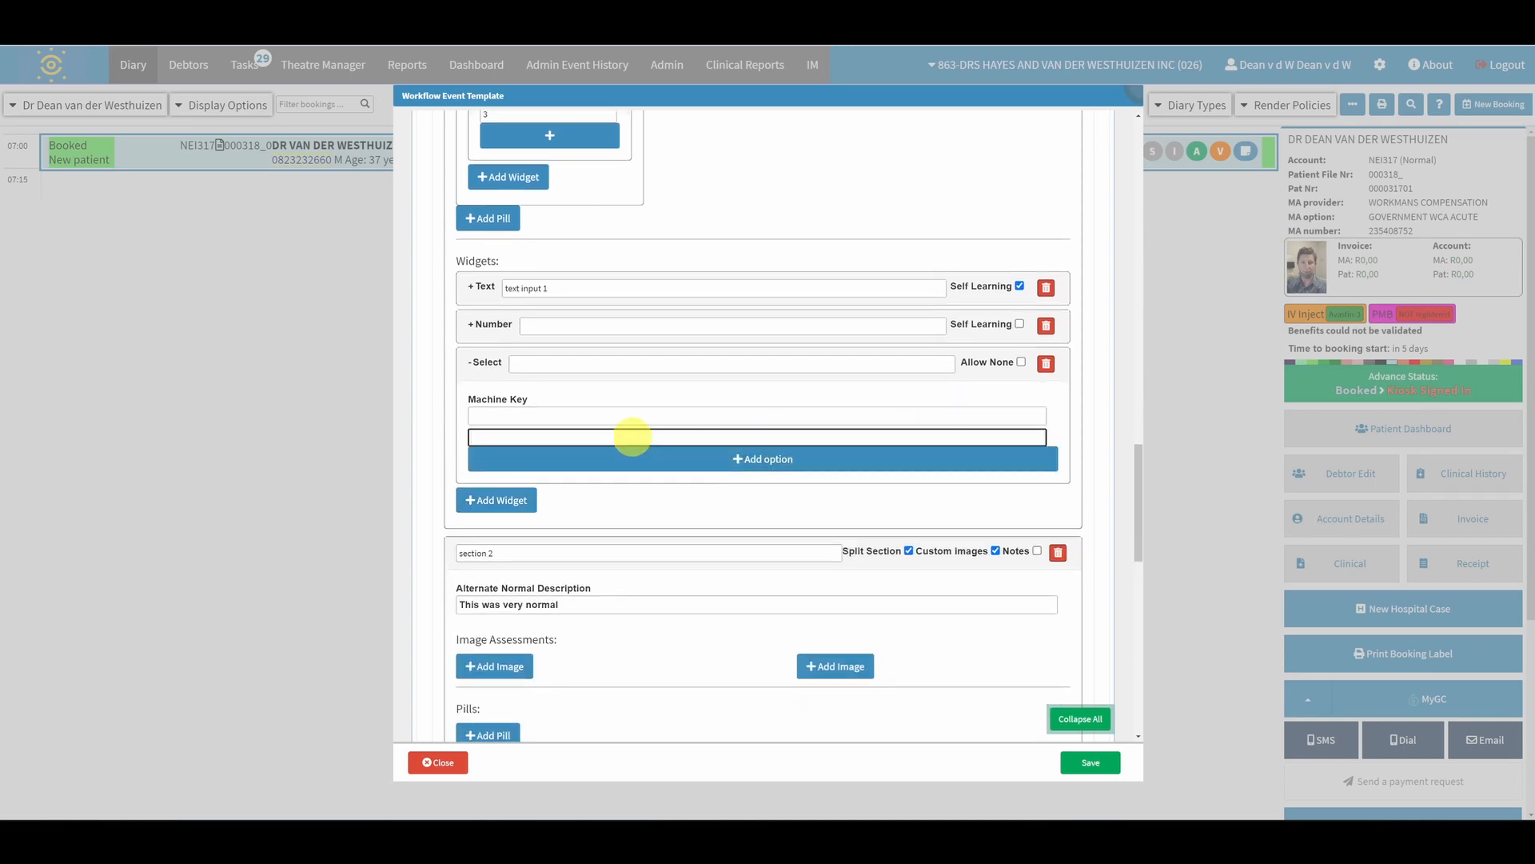
text(option 1)
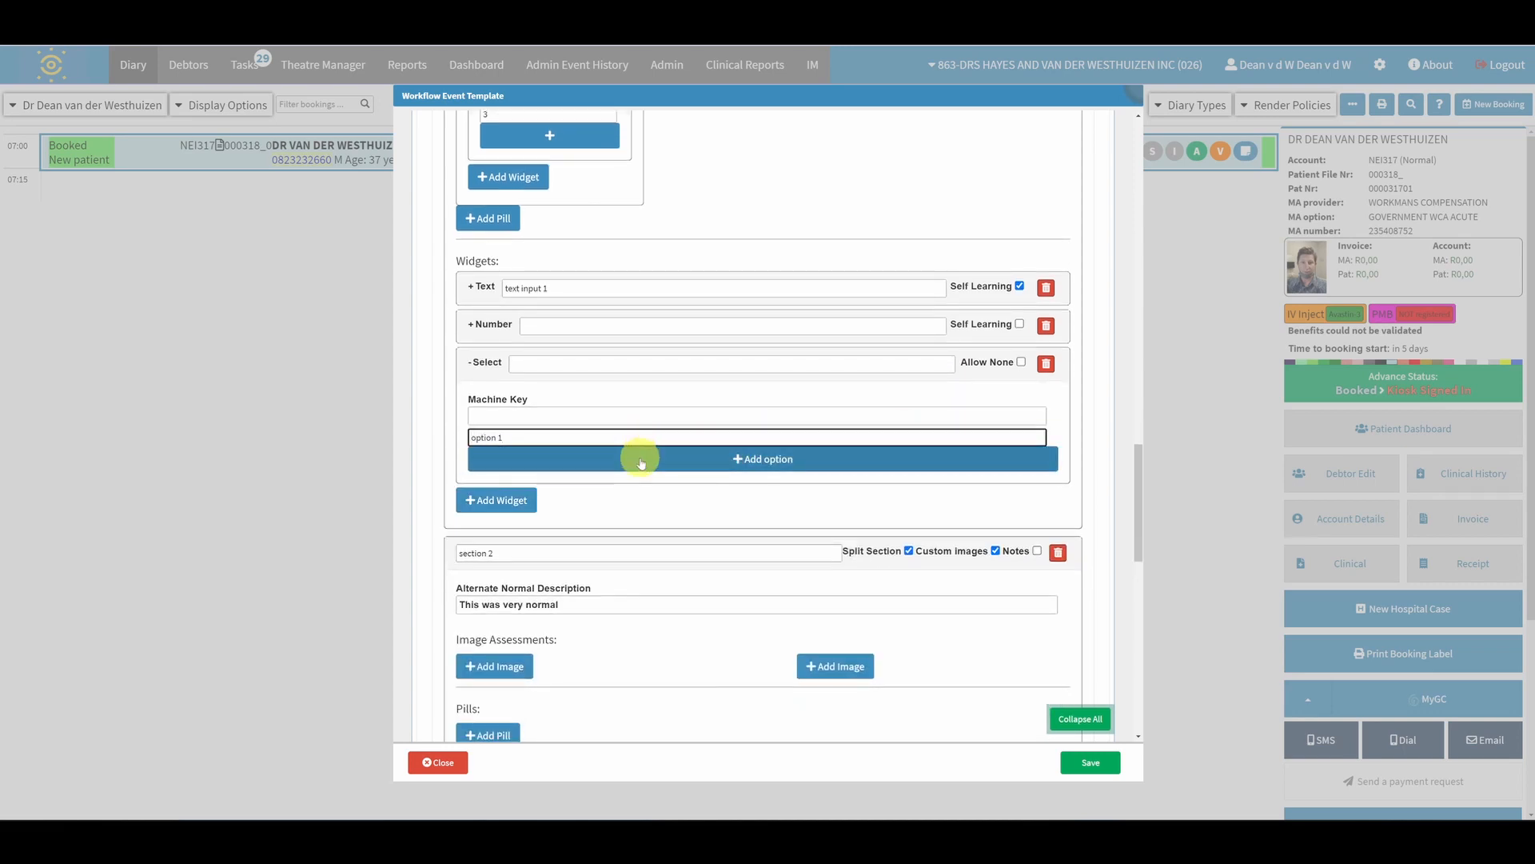
click(632, 458)
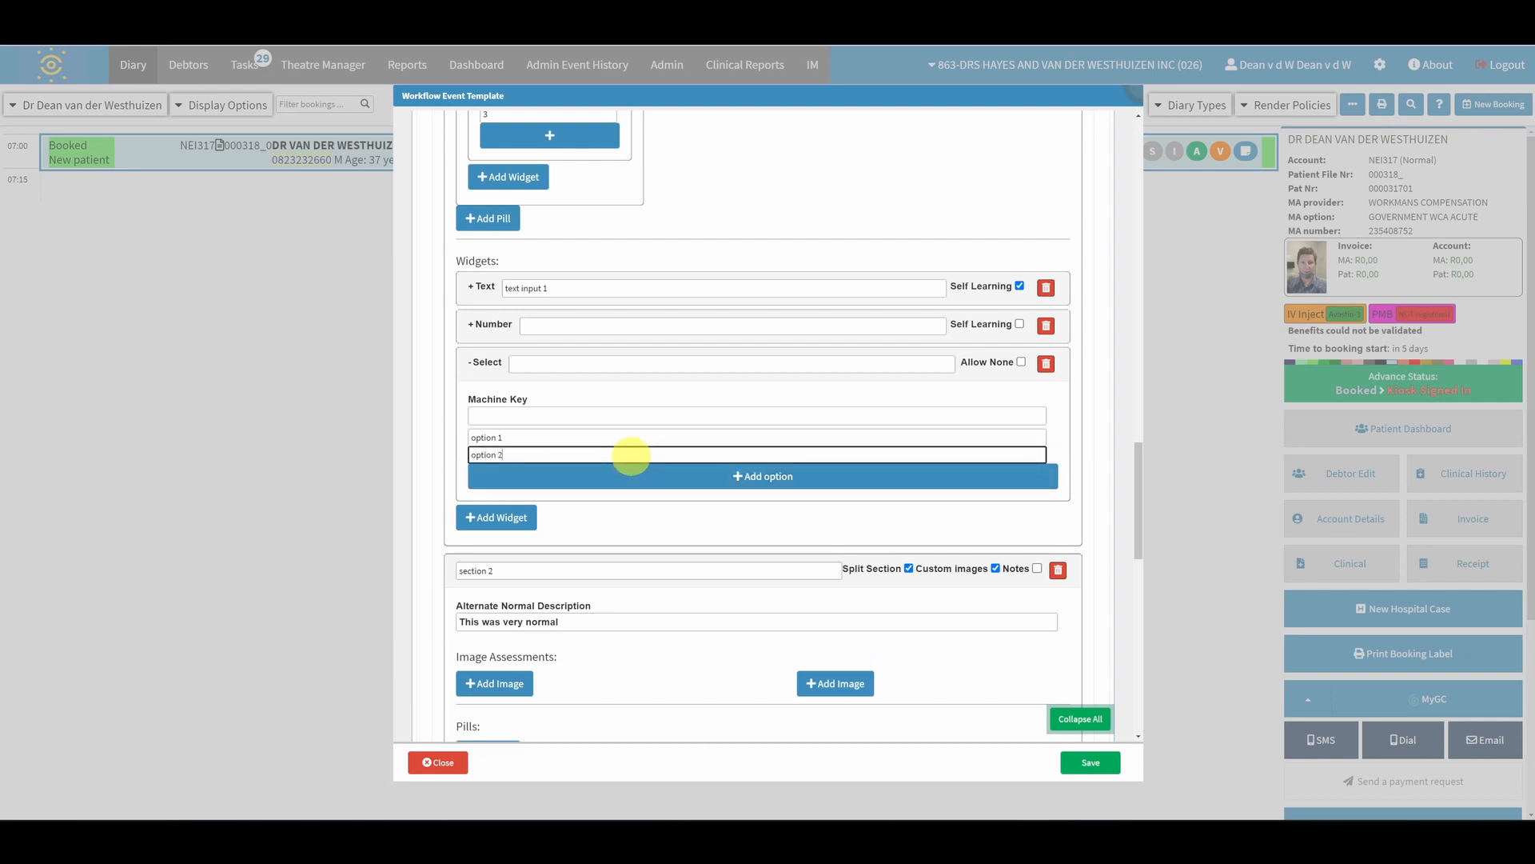
text(option 2)
click(625, 467)
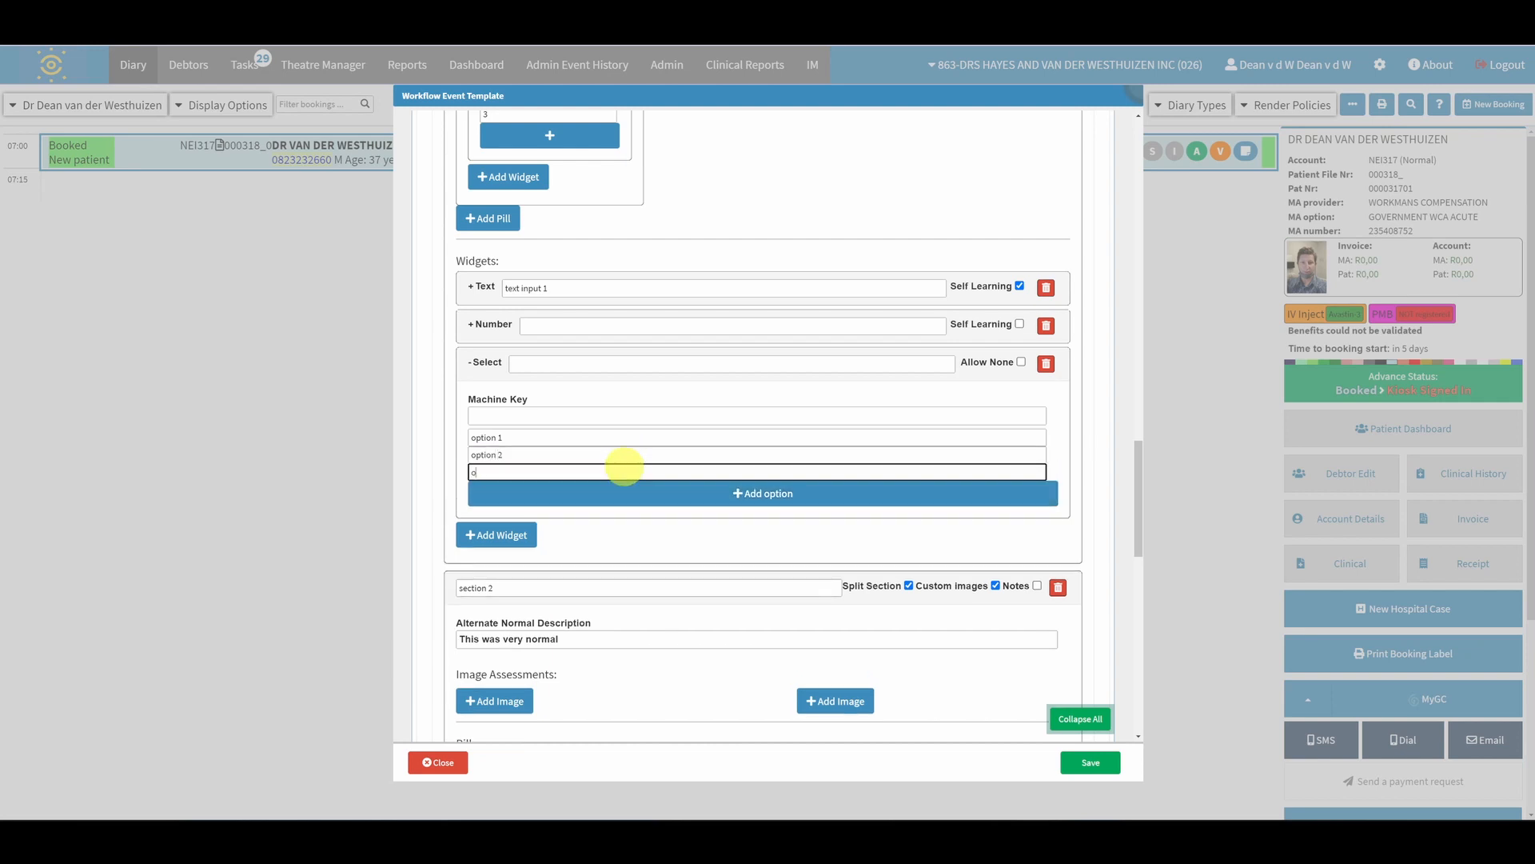
click(689, 516)
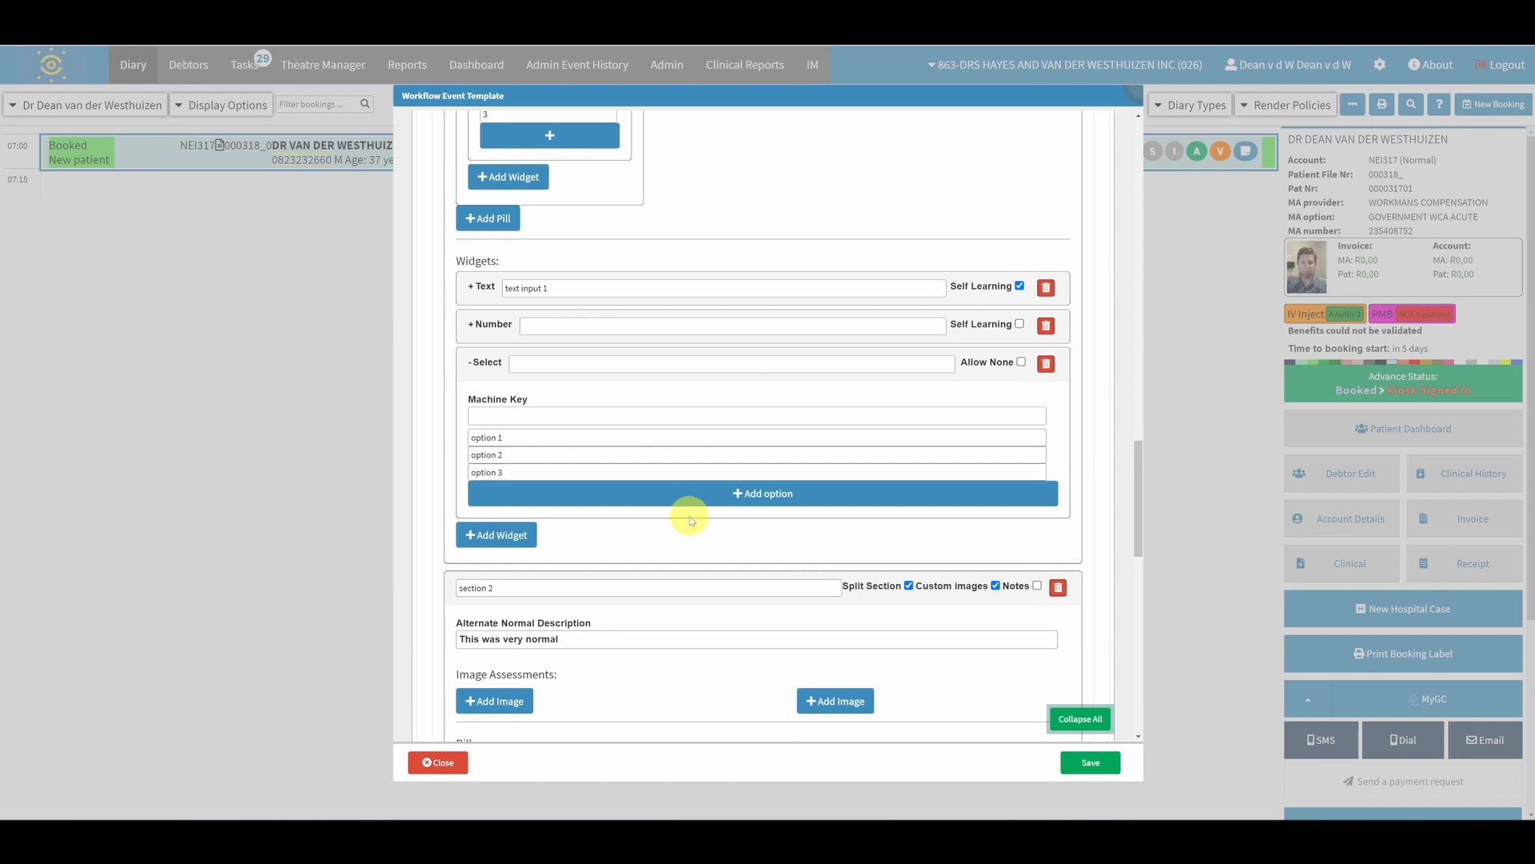
click(488, 362)
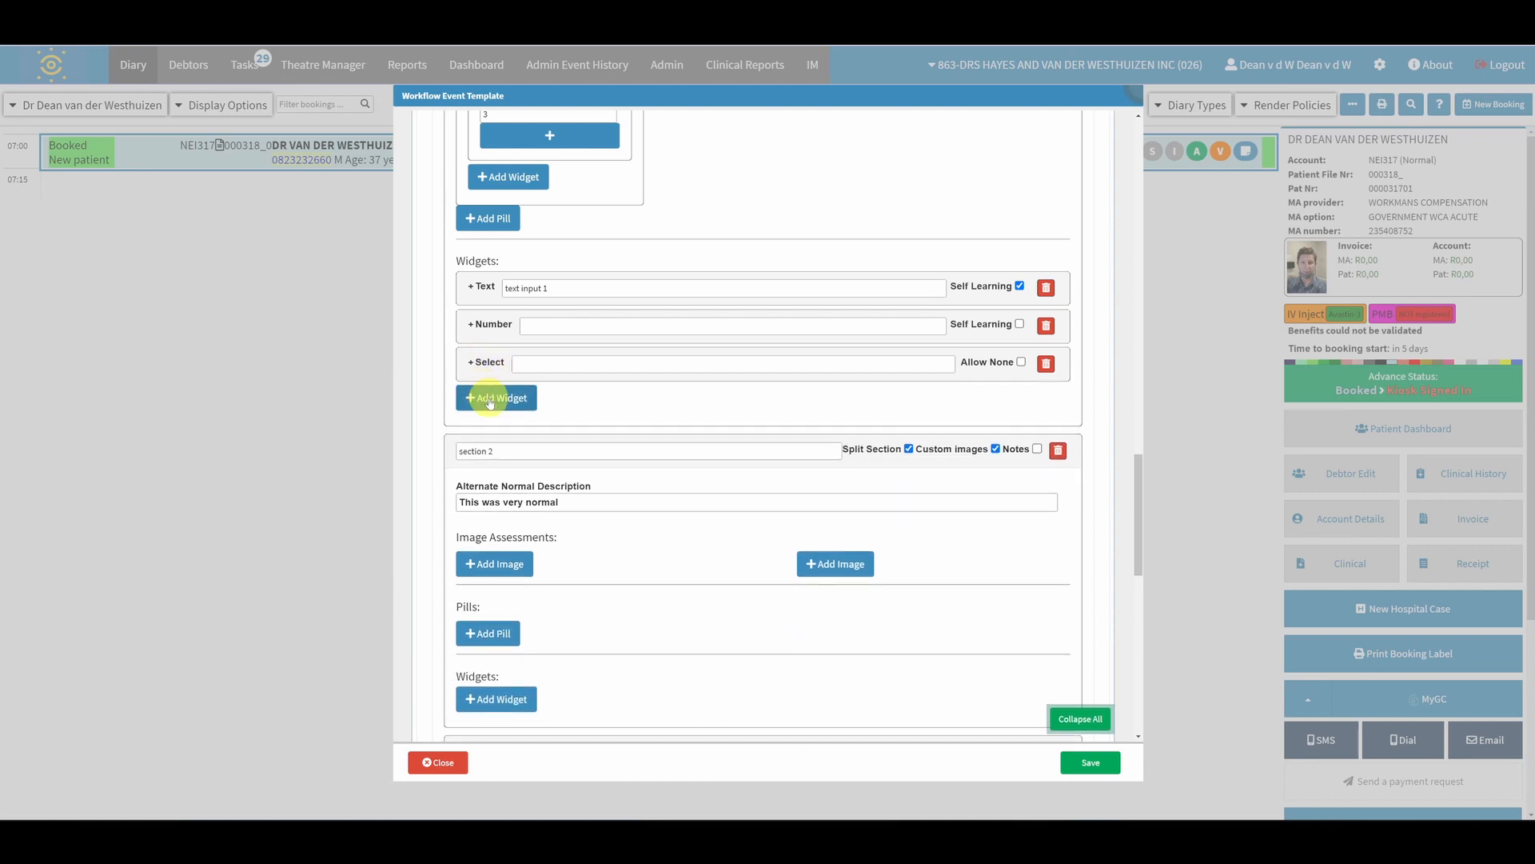
Add a Record widget to section 1, below the dropdown widget
click(492, 398)
click(791, 116)
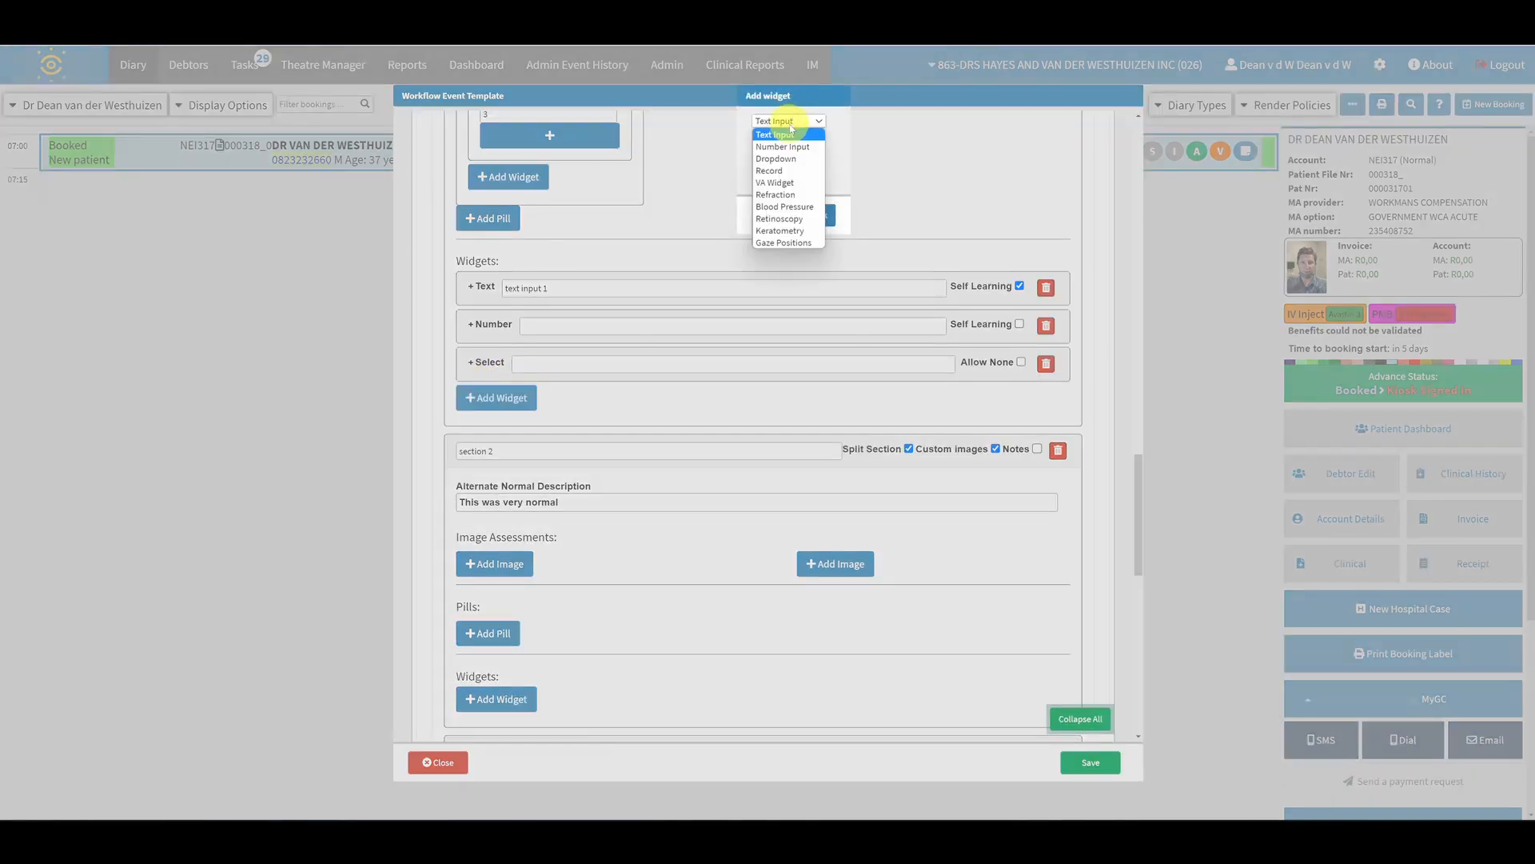
click(790, 166)
click(822, 215)
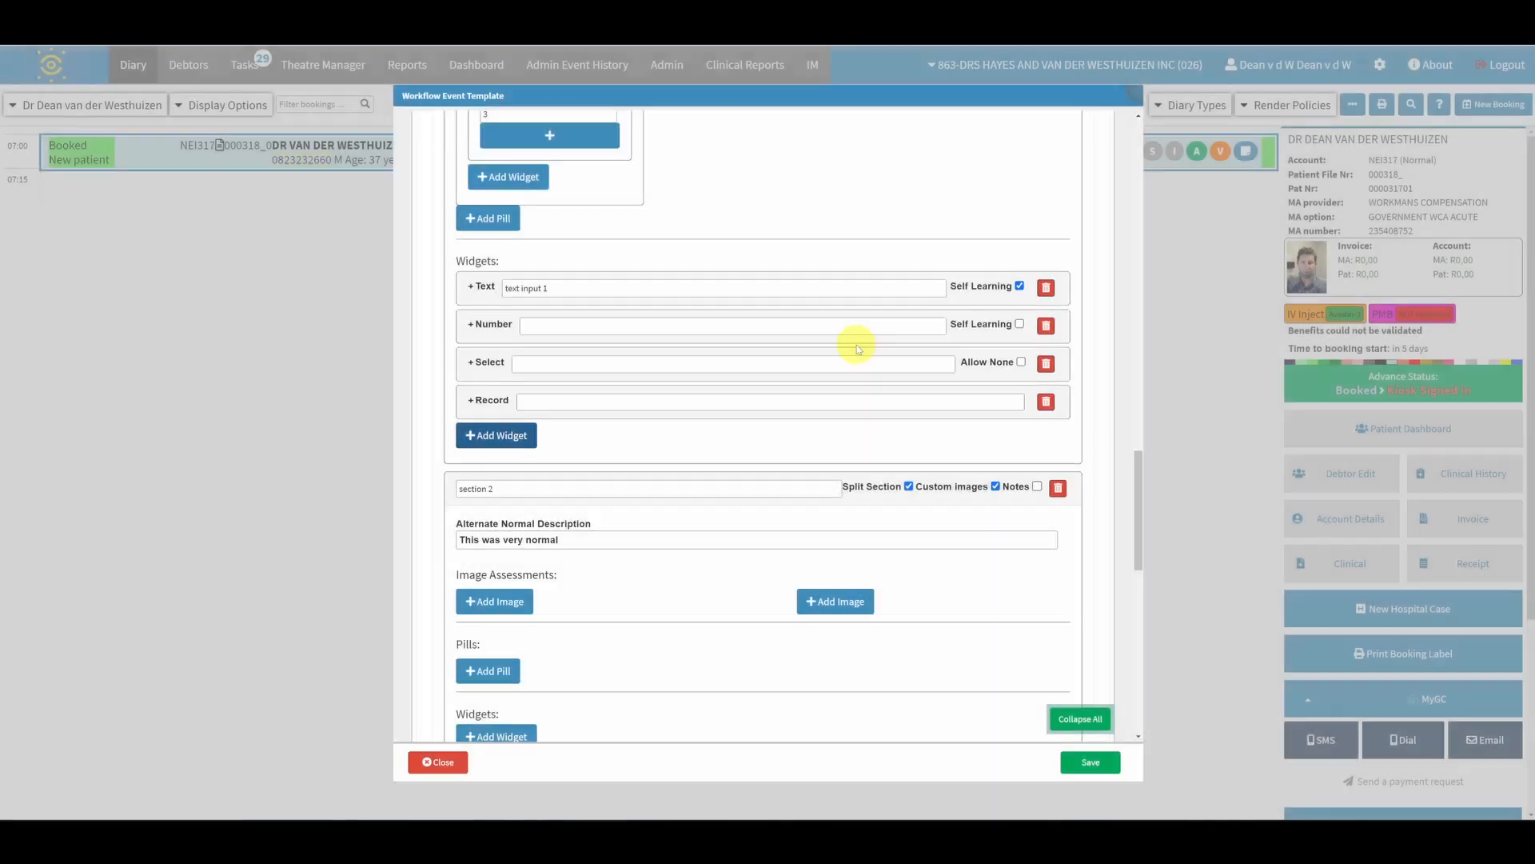
Expand the Record widget and add a Dropdown widget inside it
click(583, 413)
scroll(723, 430, down, 1)
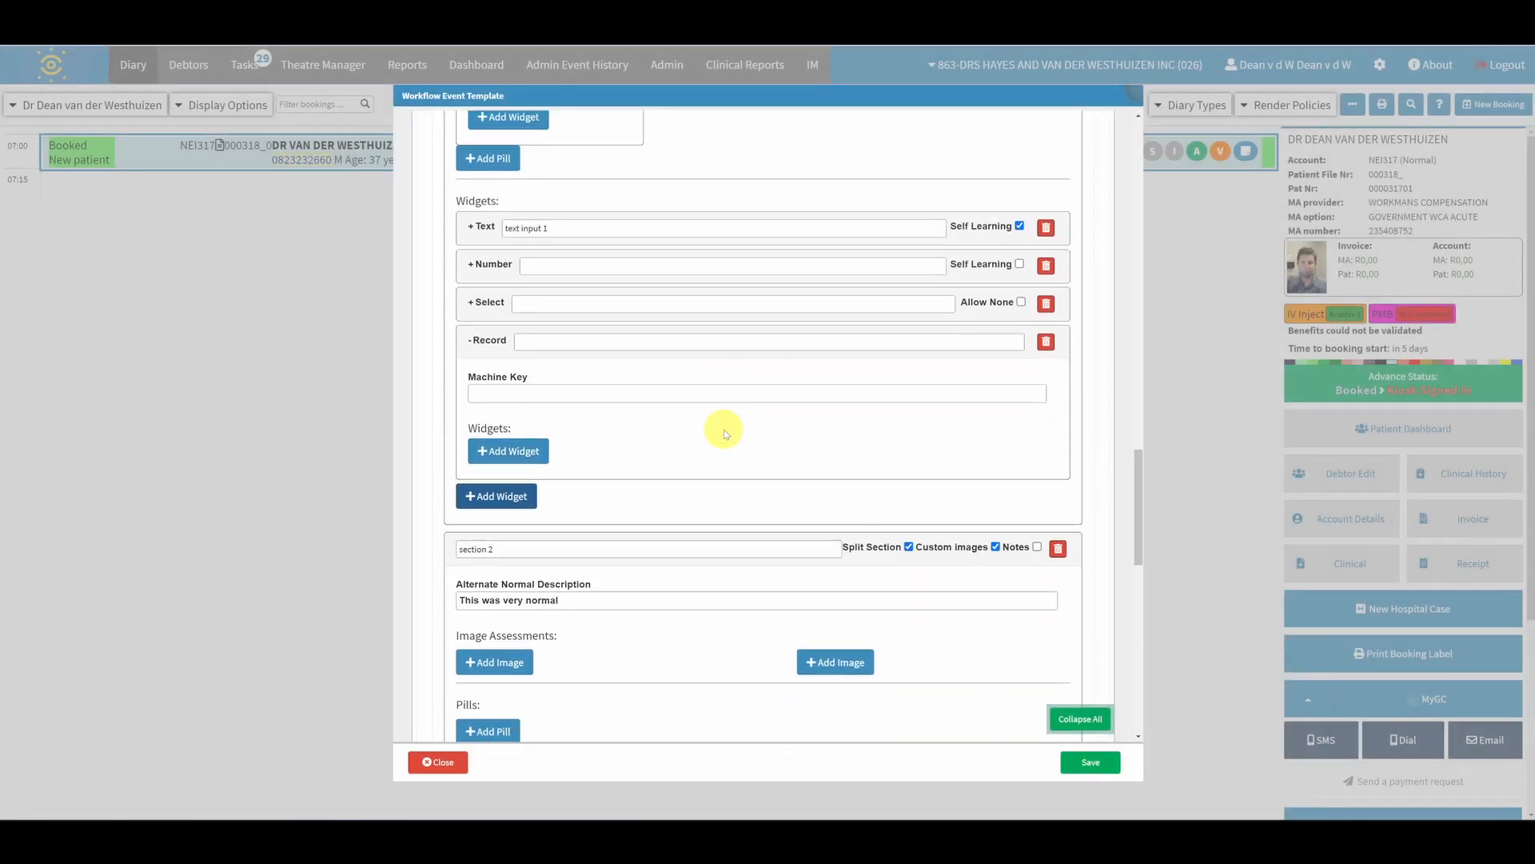
click(510, 450)
click(806, 121)
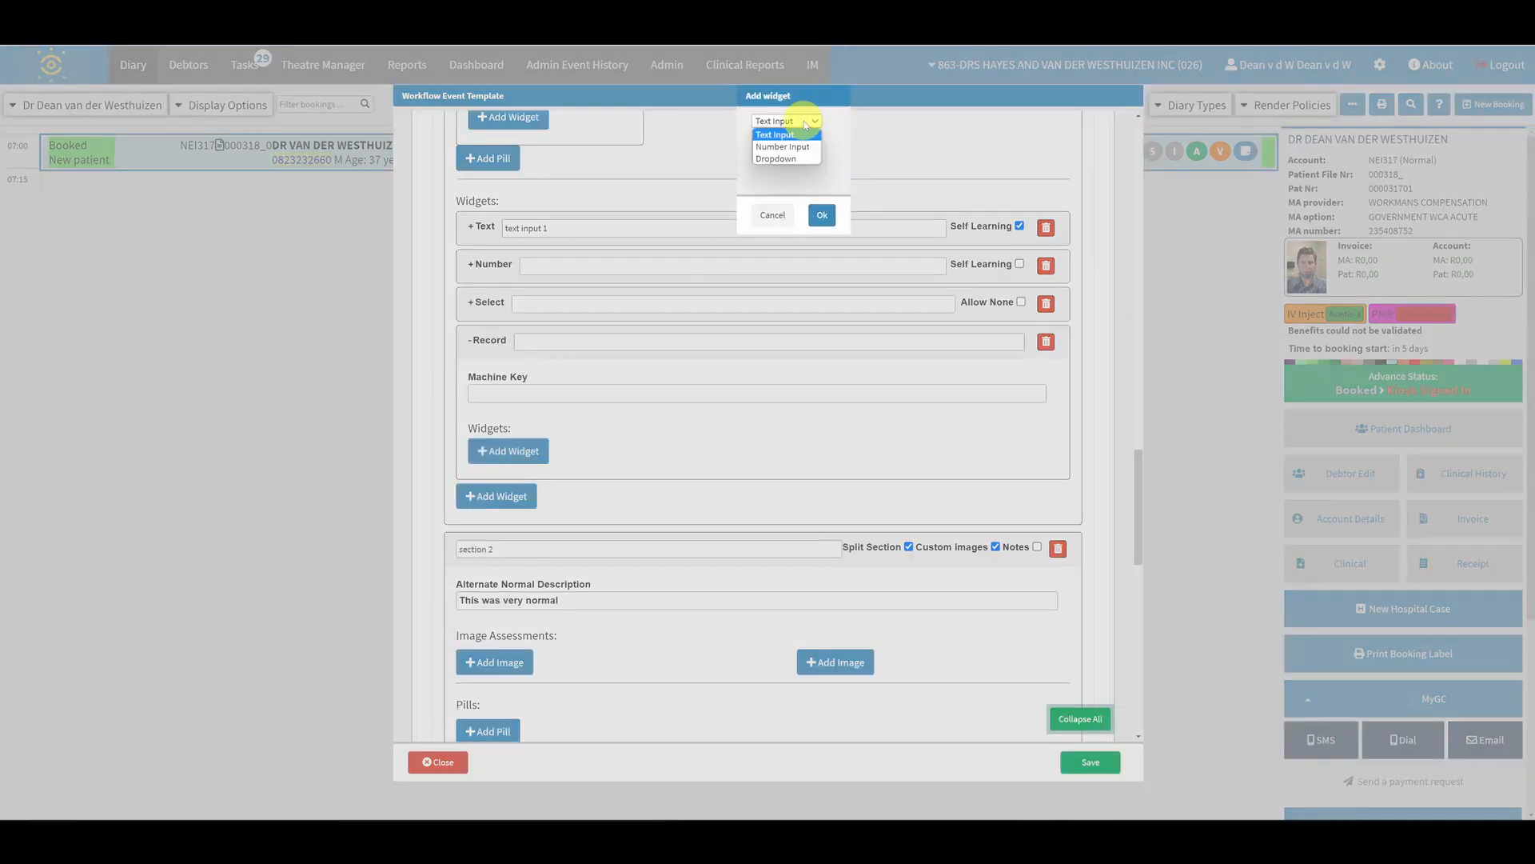
click(779, 159)
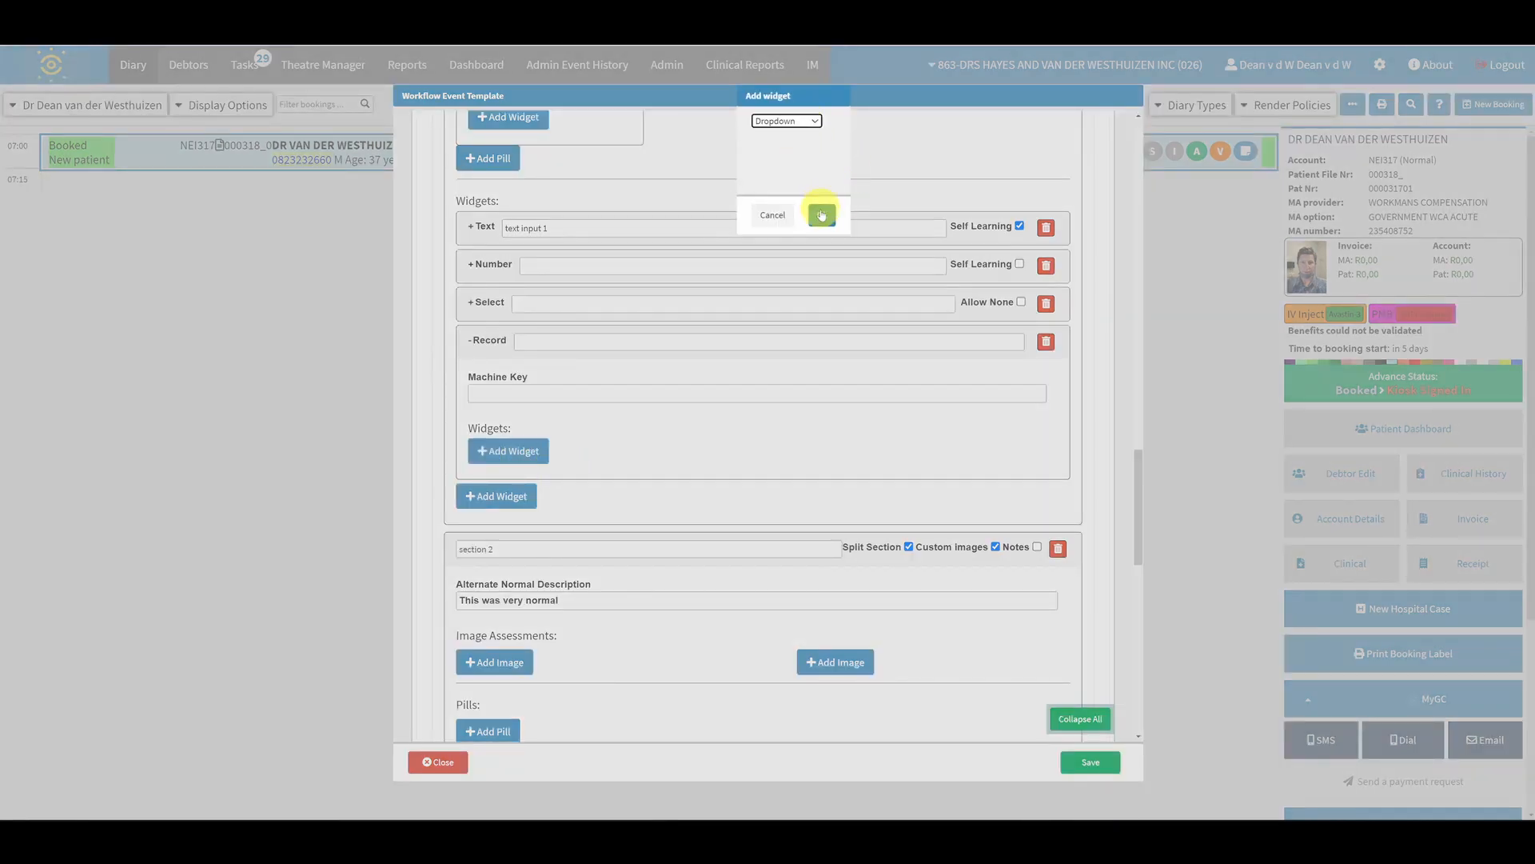
click(822, 214)
Label the dropdown inside the Record widget "section 1" and expand it
click(598, 454)
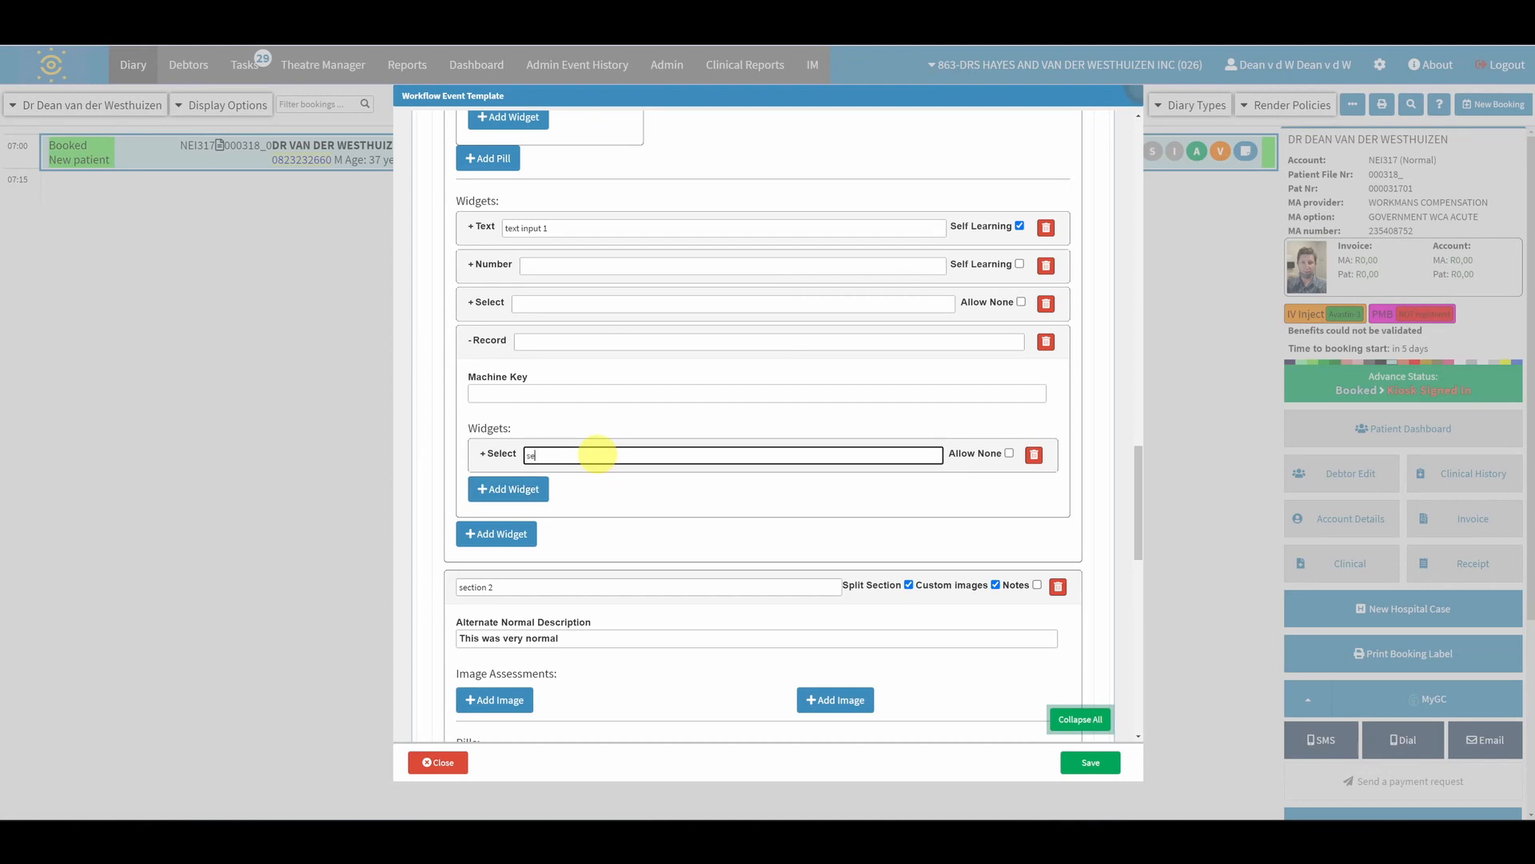
text(section 12)
key(BackSpace)
click(495, 454)
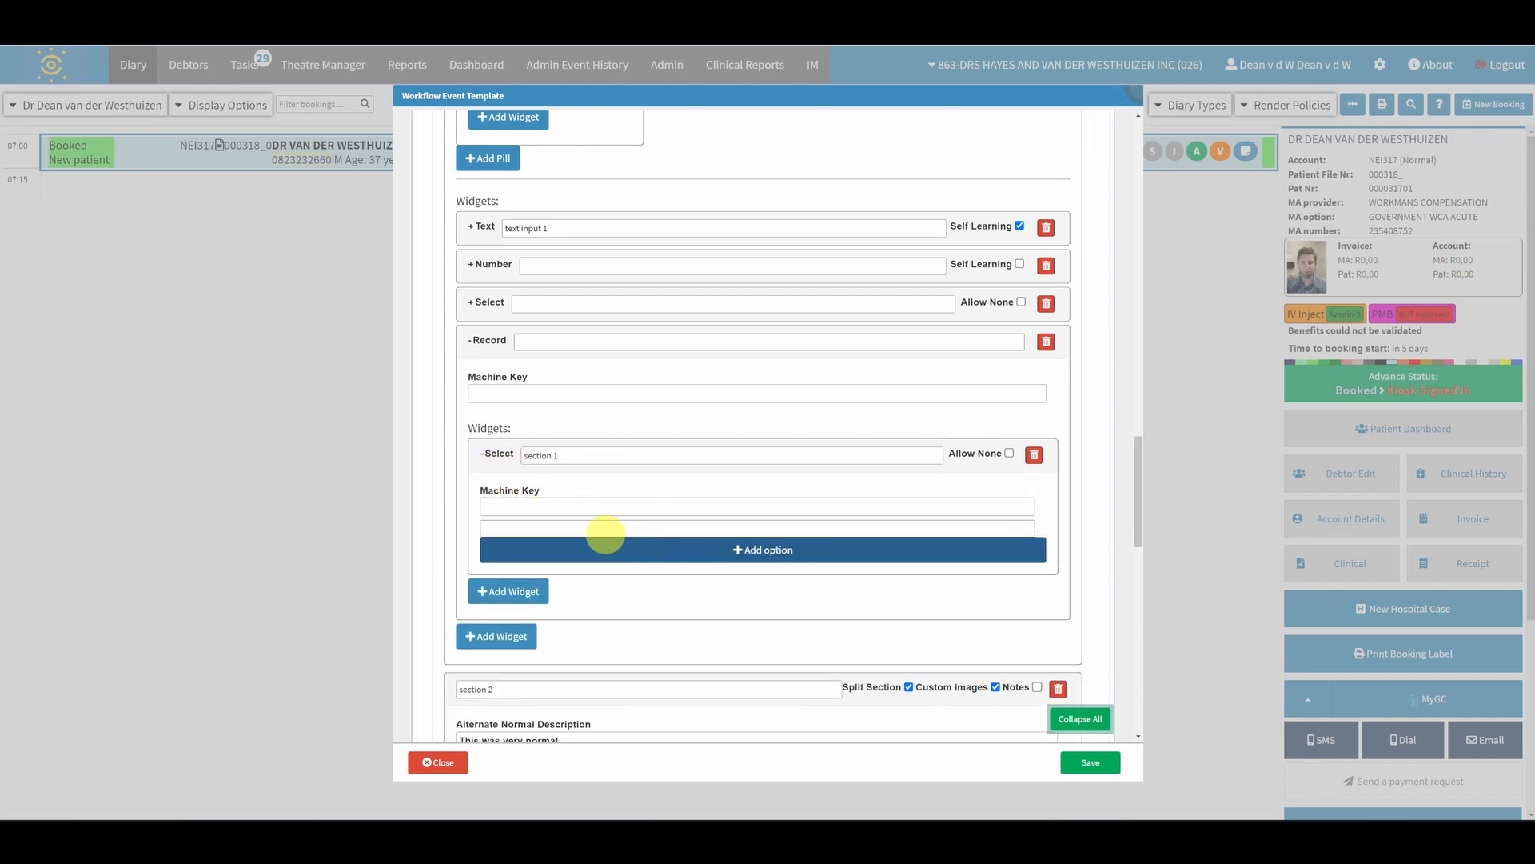
Give the dropdown inside the Record widget the options "Section 1" and "Section 2" plus a third blank option
click(560, 506)
scroll(564, 496, down, 1)
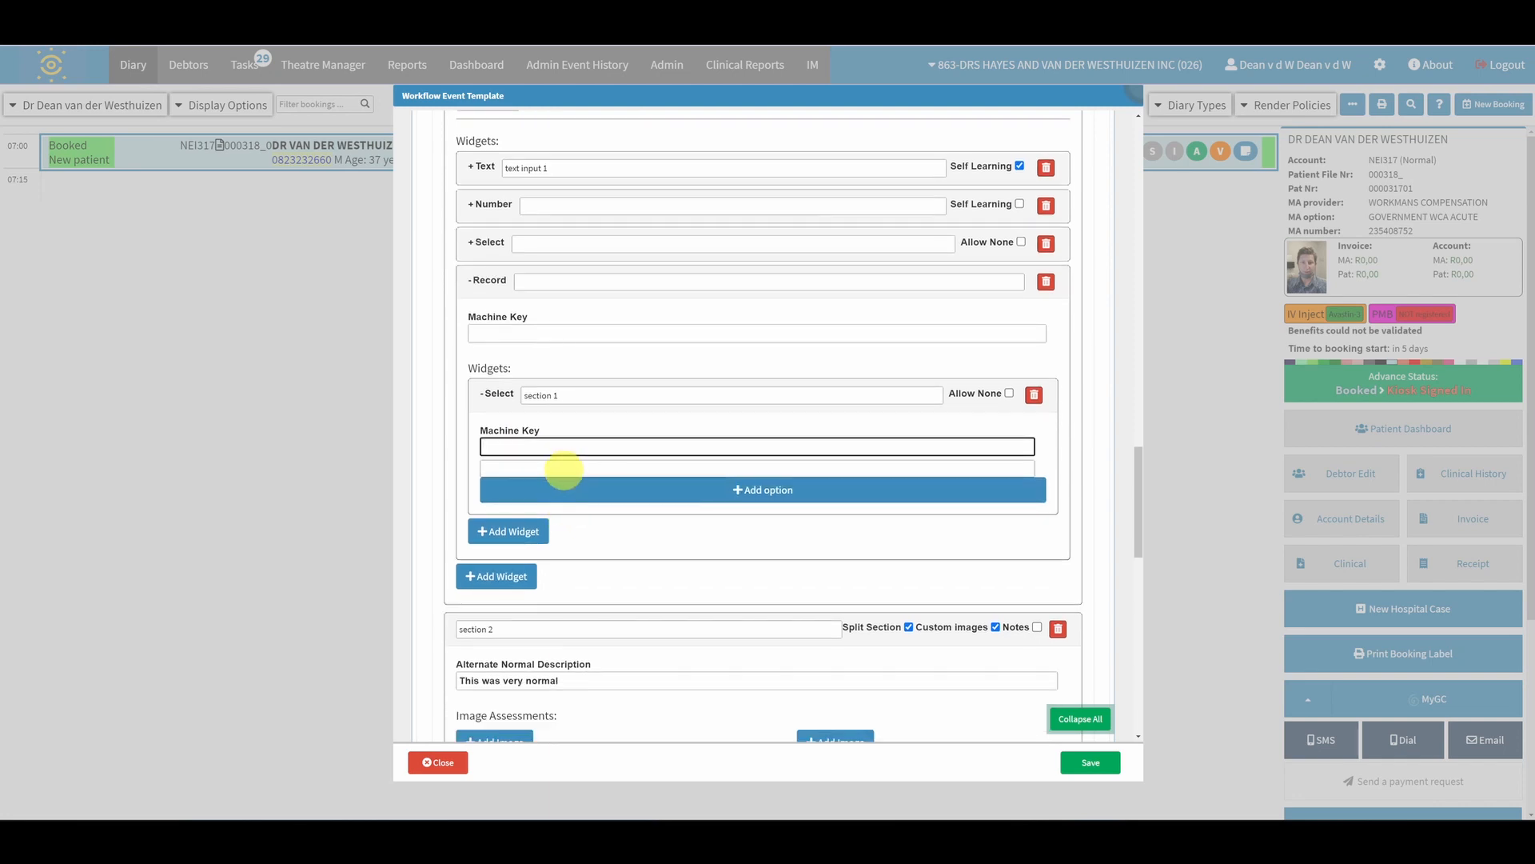
click(563, 468)
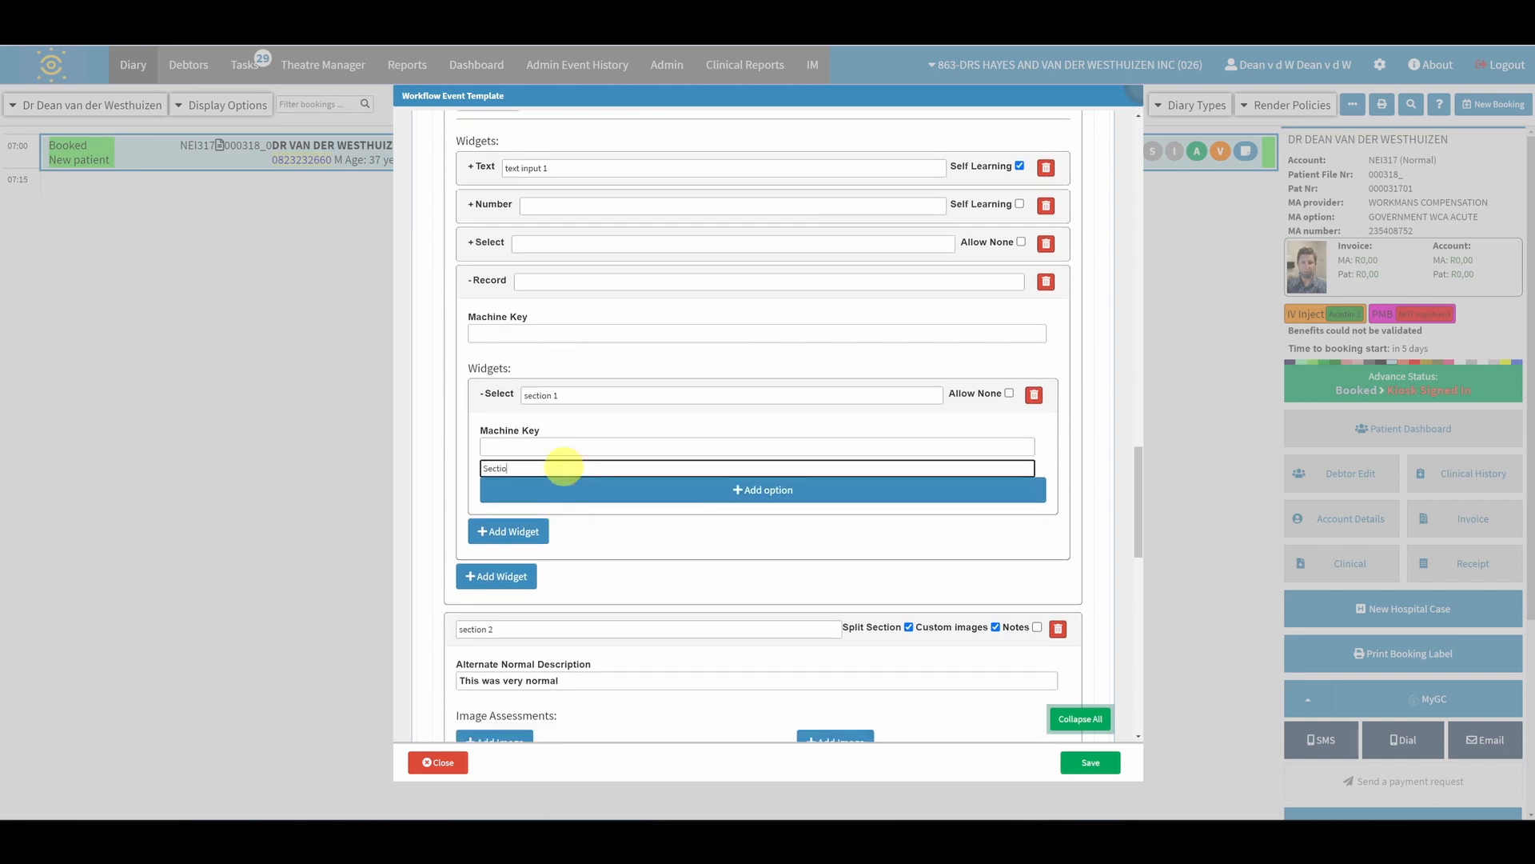
text(Section 2)
click(575, 487)
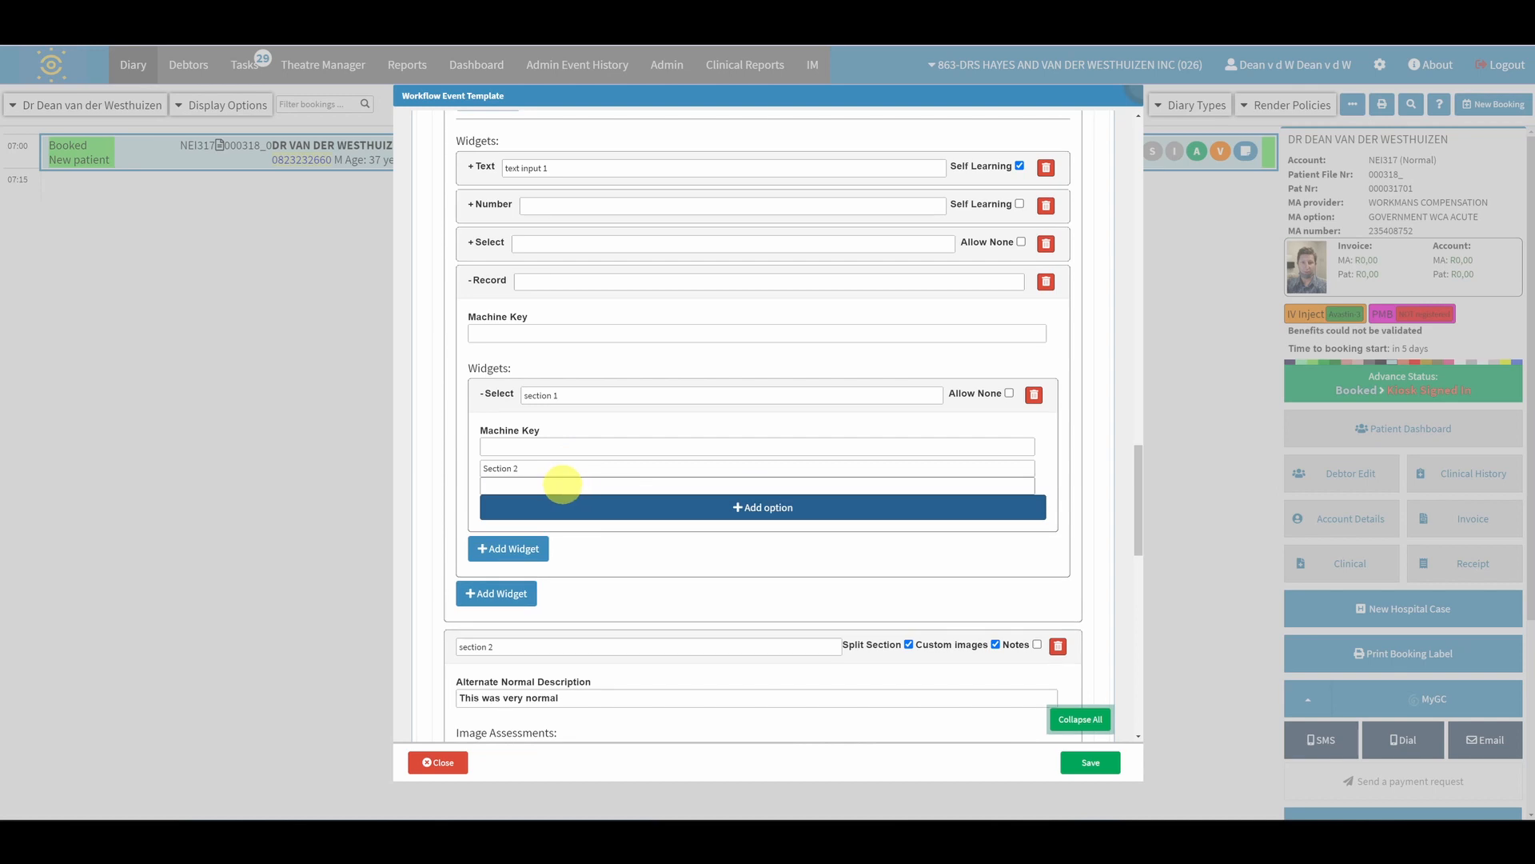
click(559, 470)
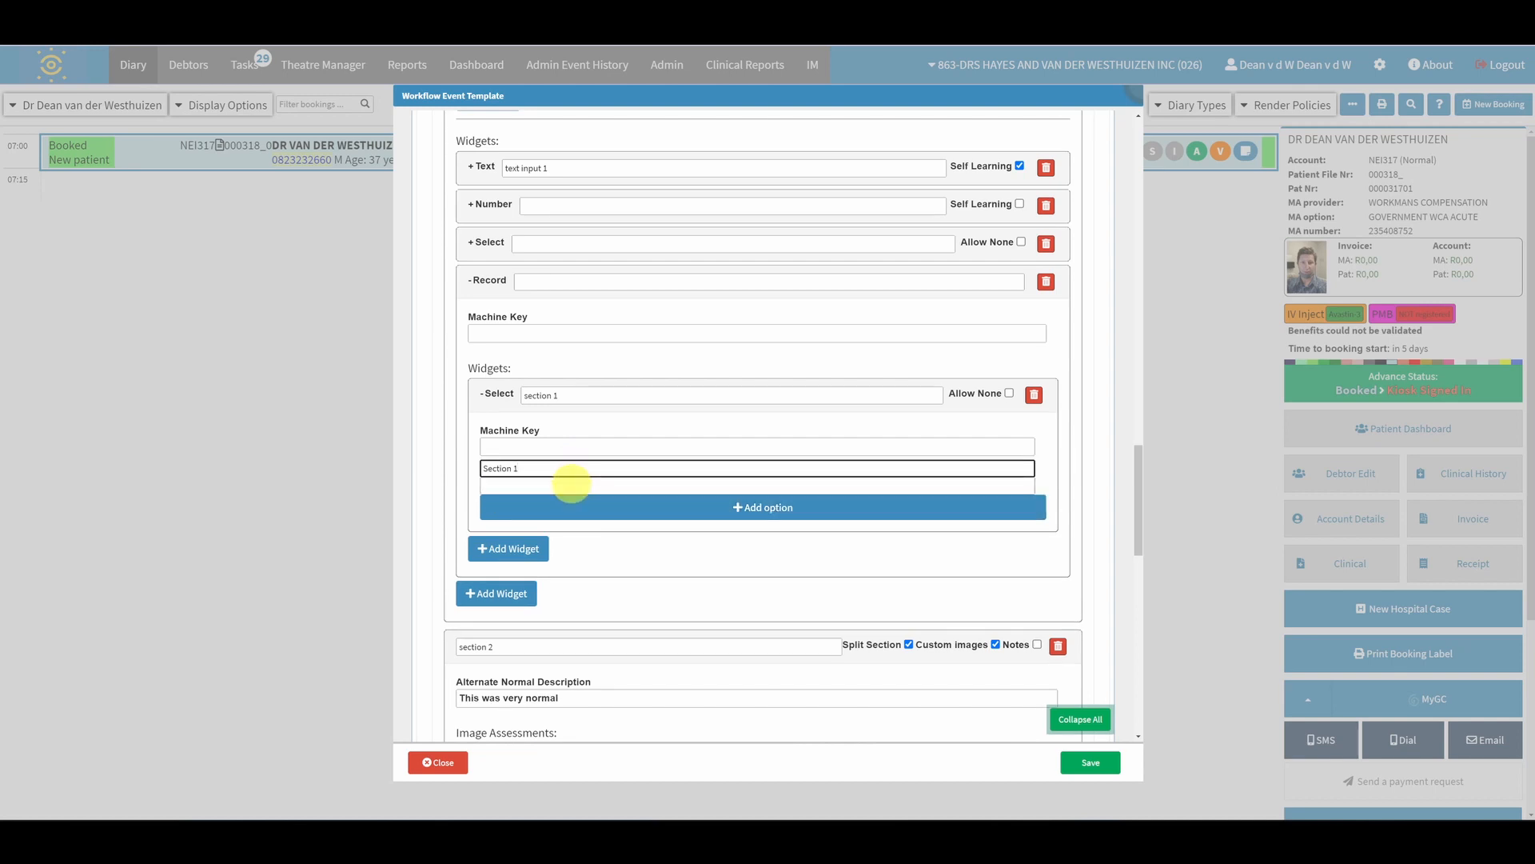
click(571, 485)
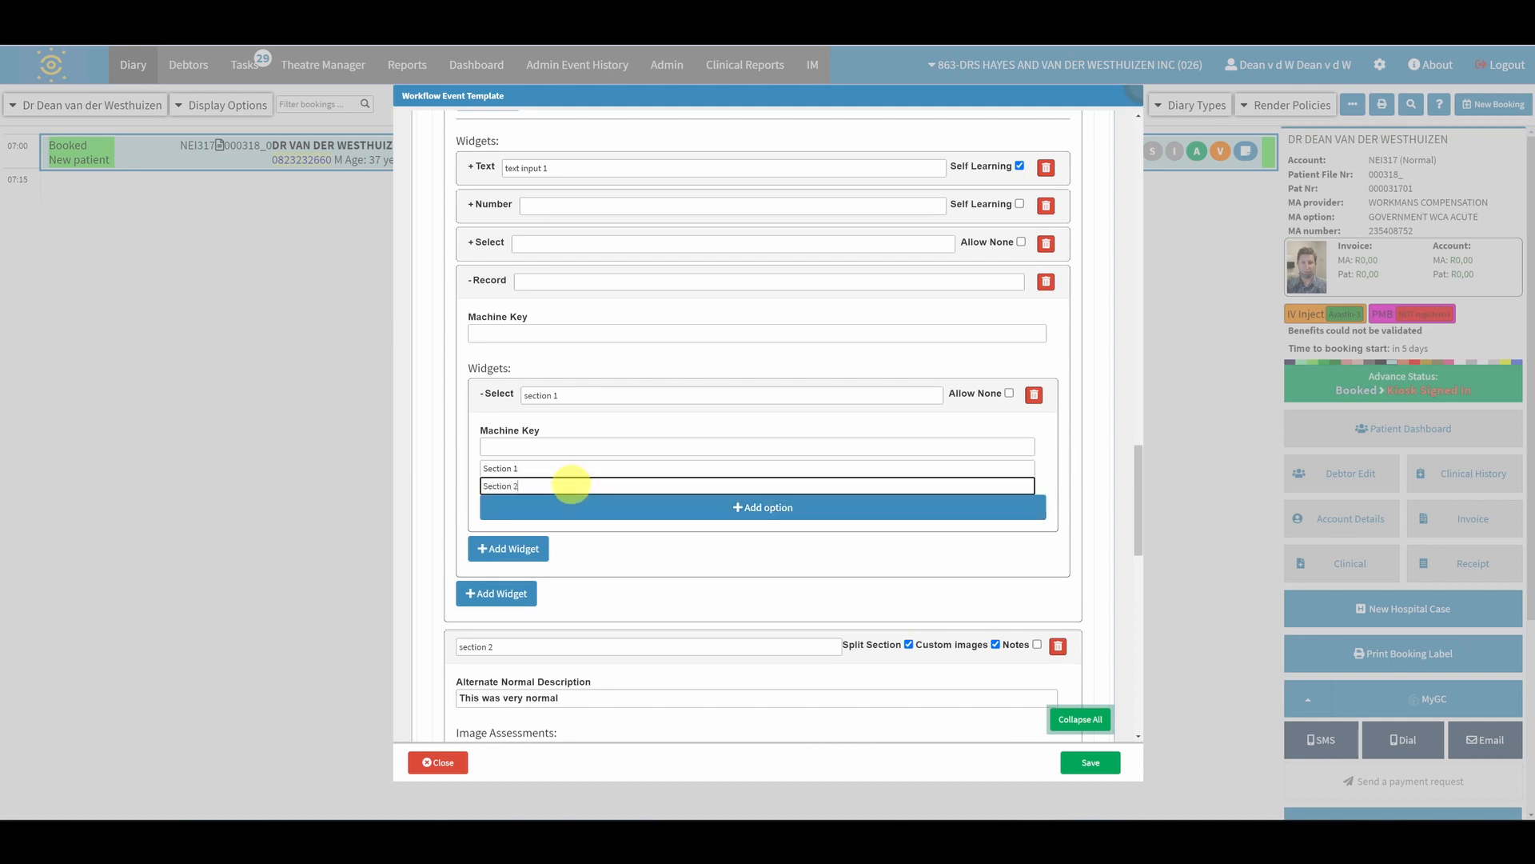
click(599, 507)
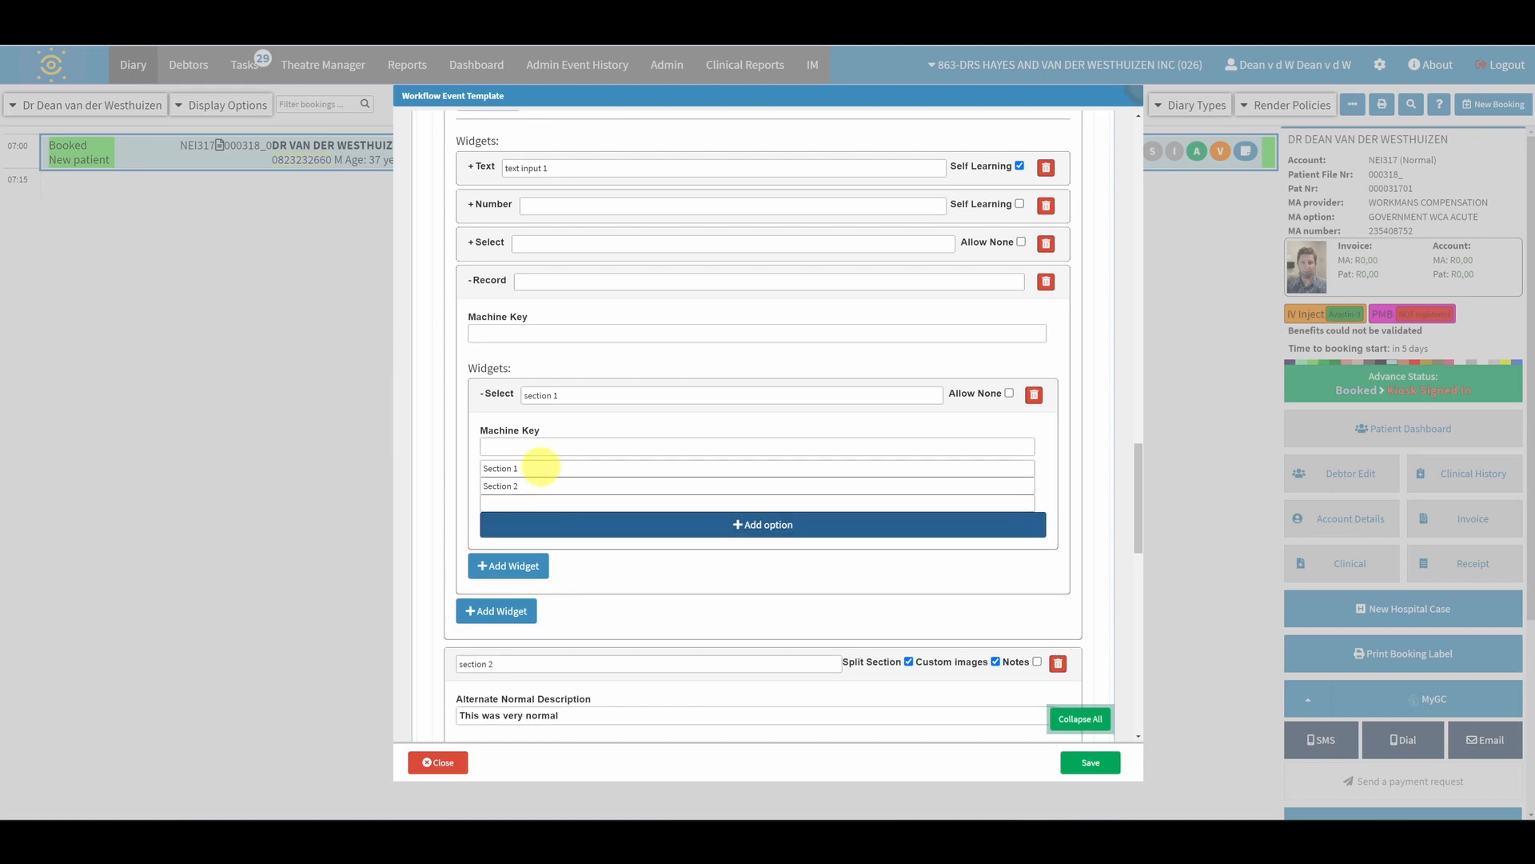
Rename the first two options of the record's dropdown to "Option 1" and "Option 2"
drag(540, 465, 460, 475)
text(Option)
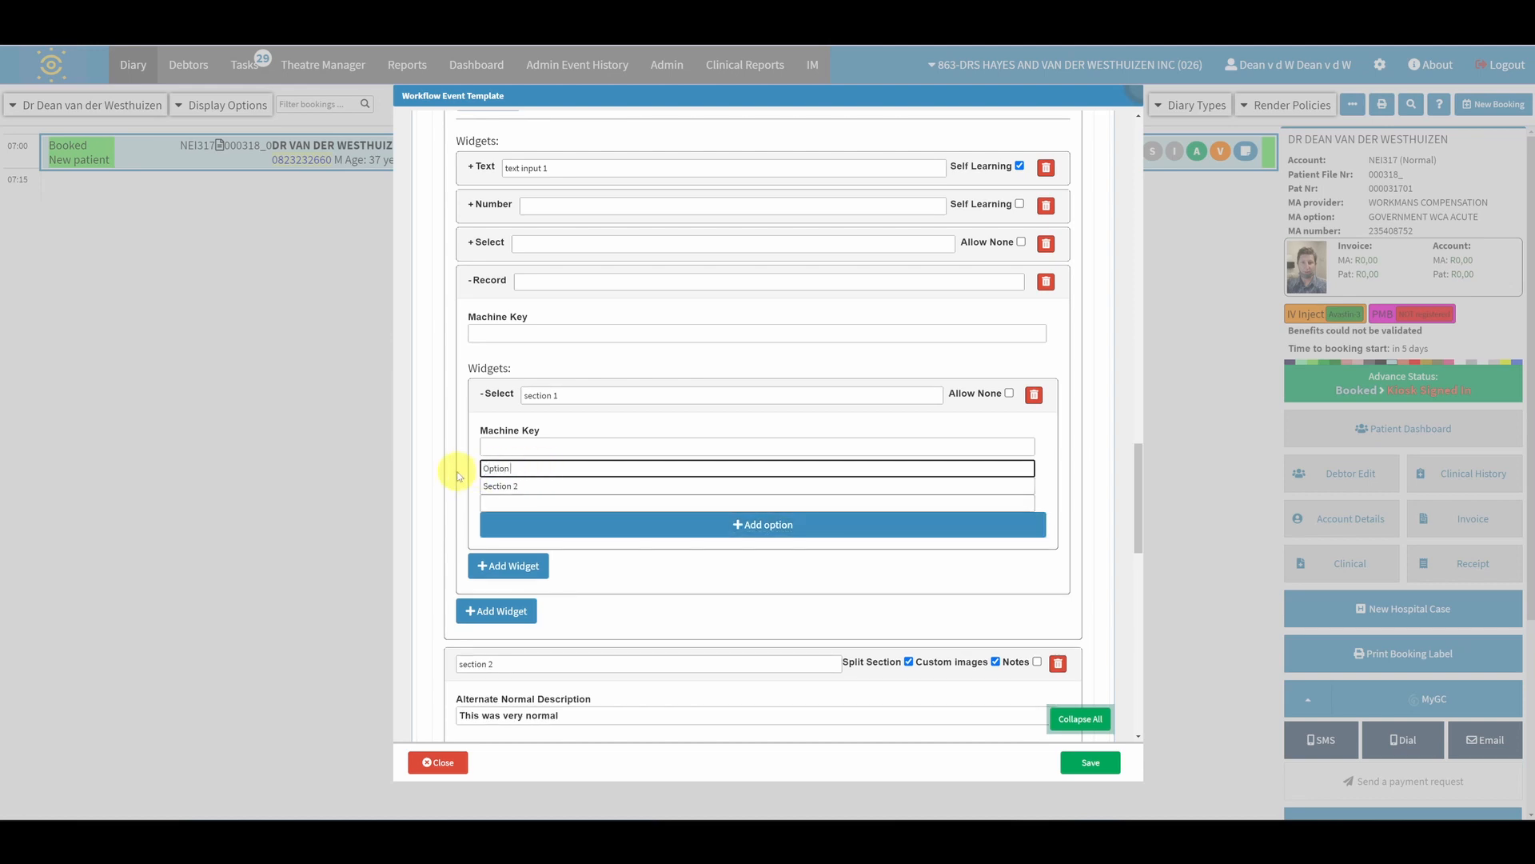
text( 1)
drag(528, 486, 460, 491)
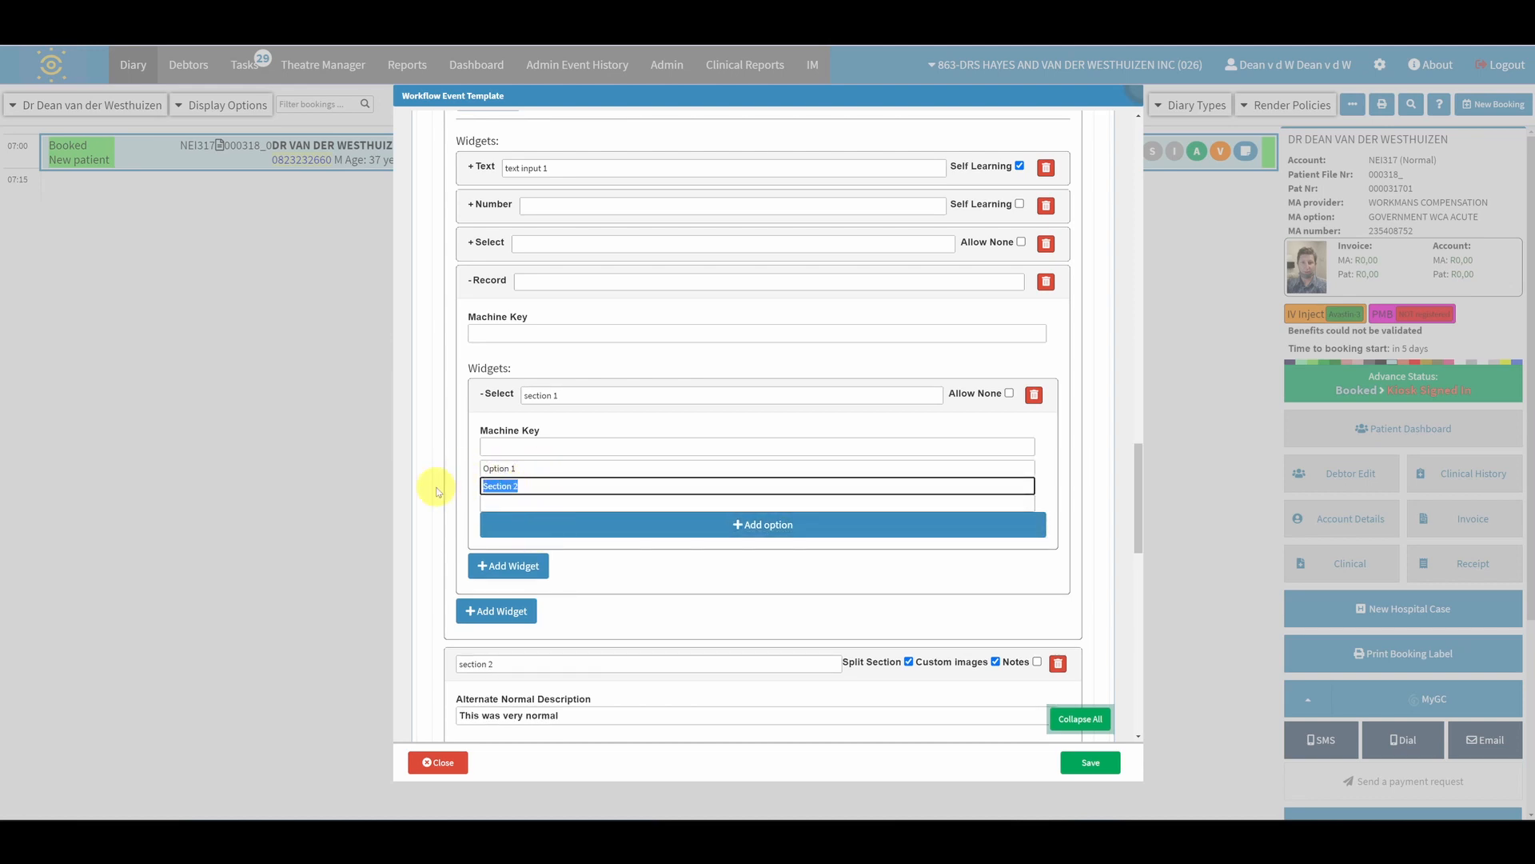
click(625, 503)
Add a Text Input widget inside the Record widget, below its dropdown, and enable Self Learning for it
click(503, 566)
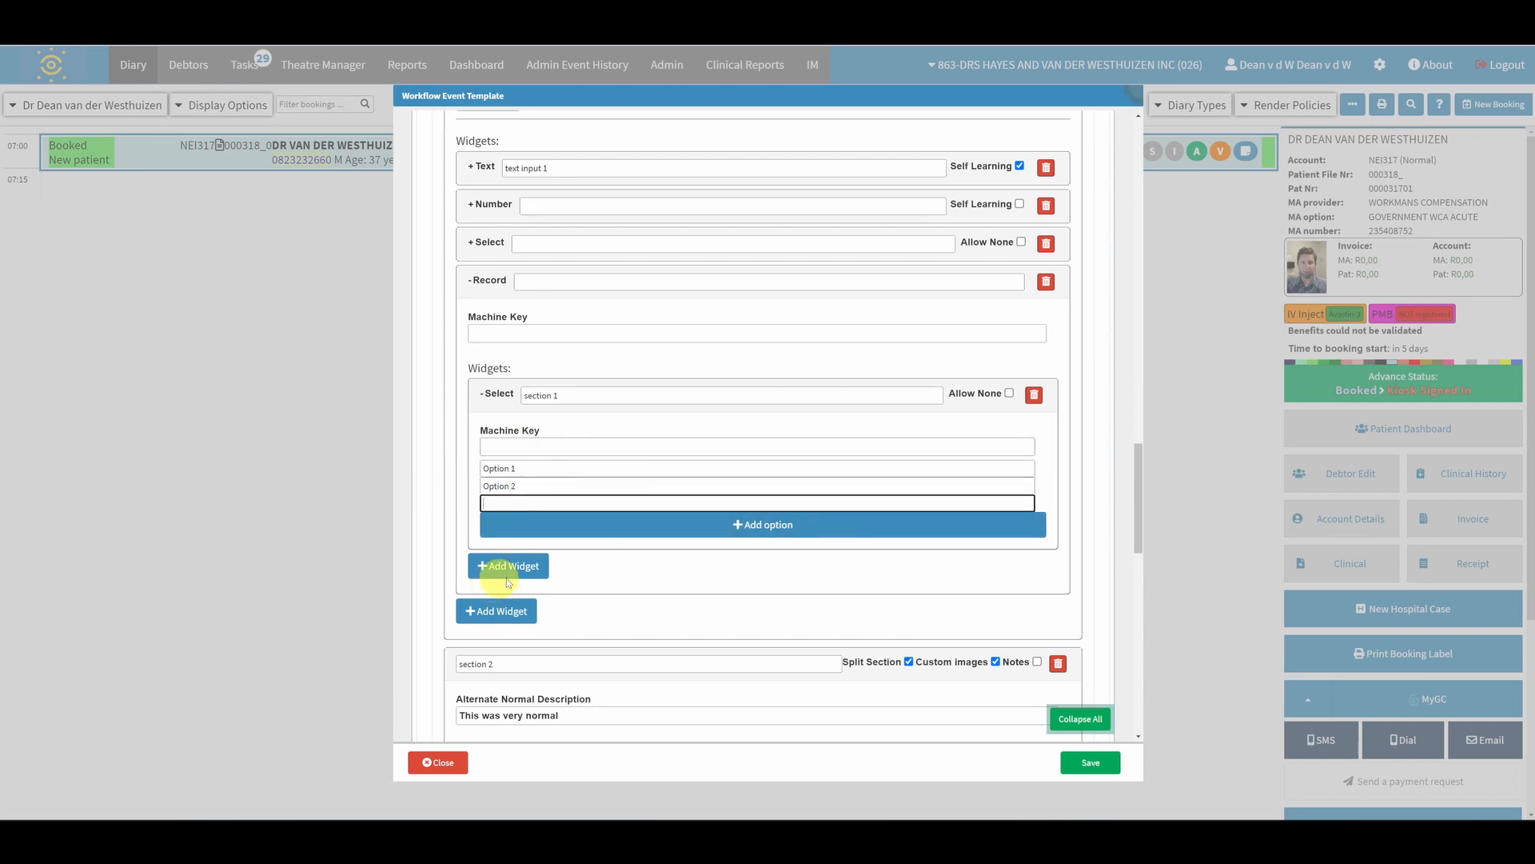
click(806, 121)
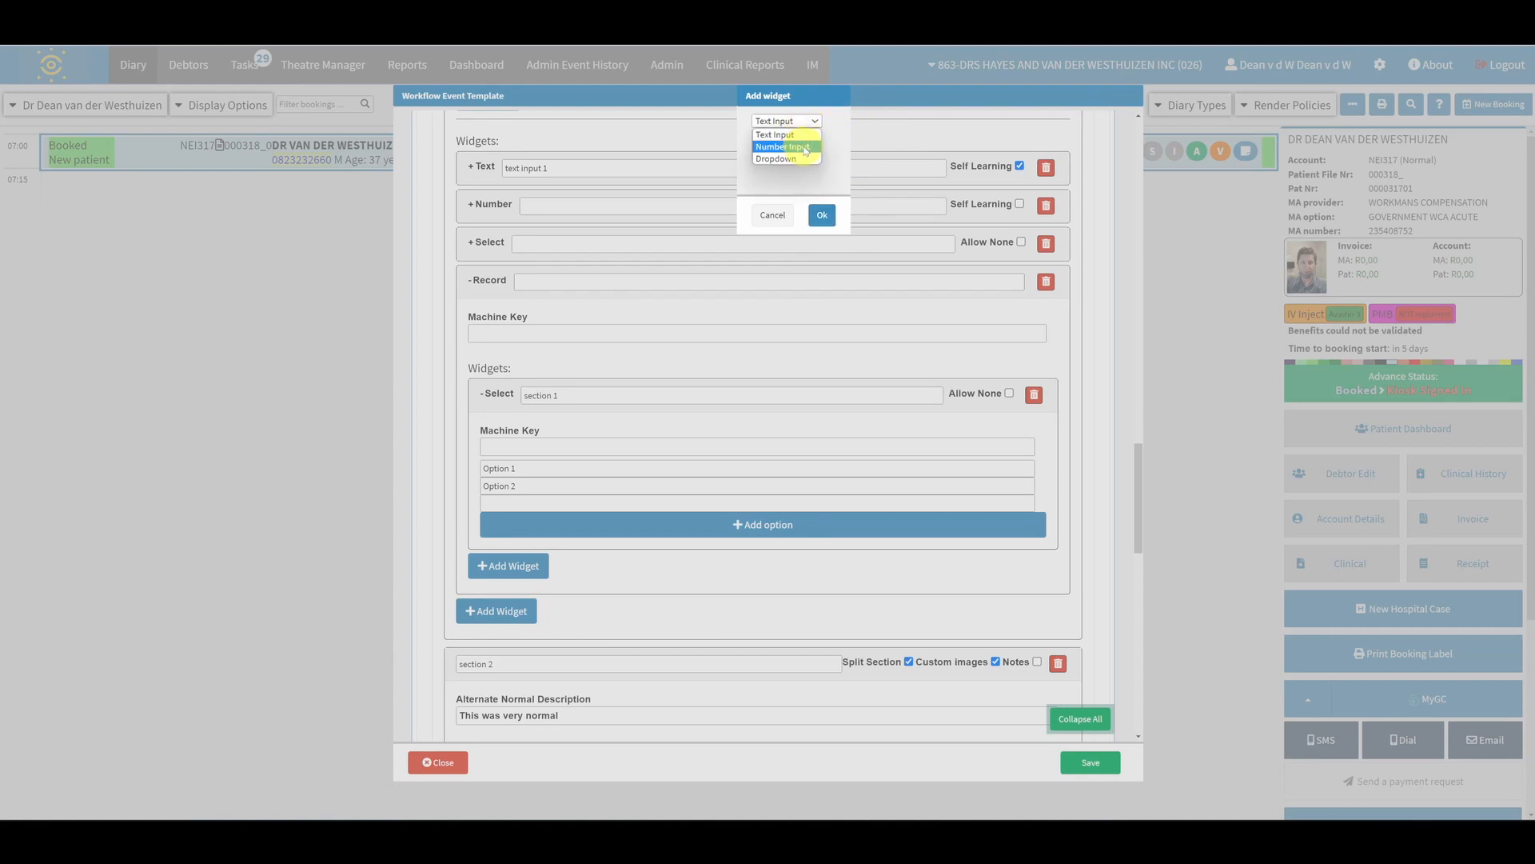
click(801, 137)
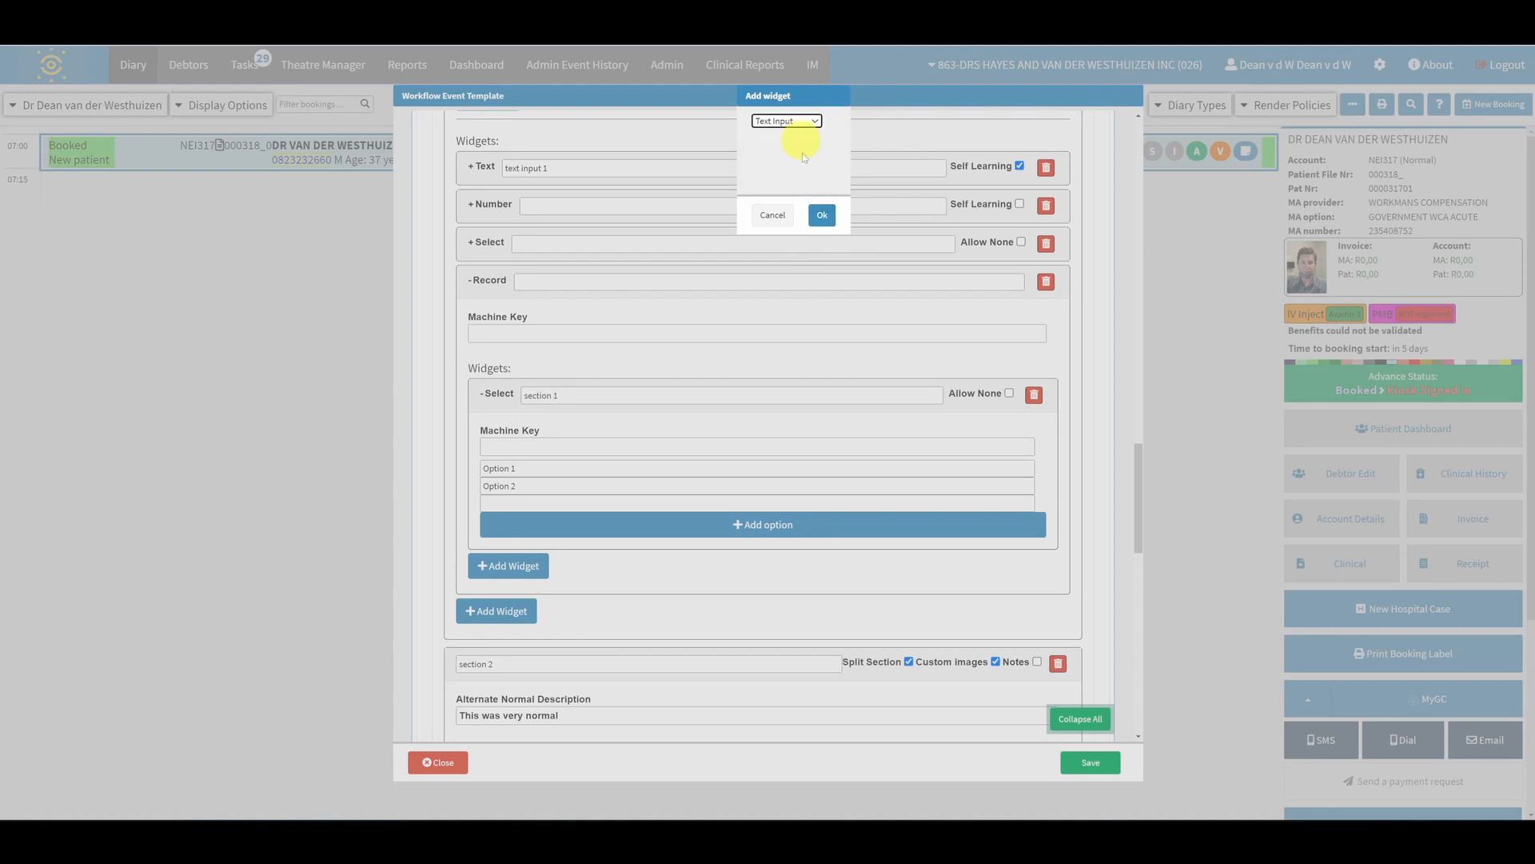
click(829, 223)
click(1007, 569)
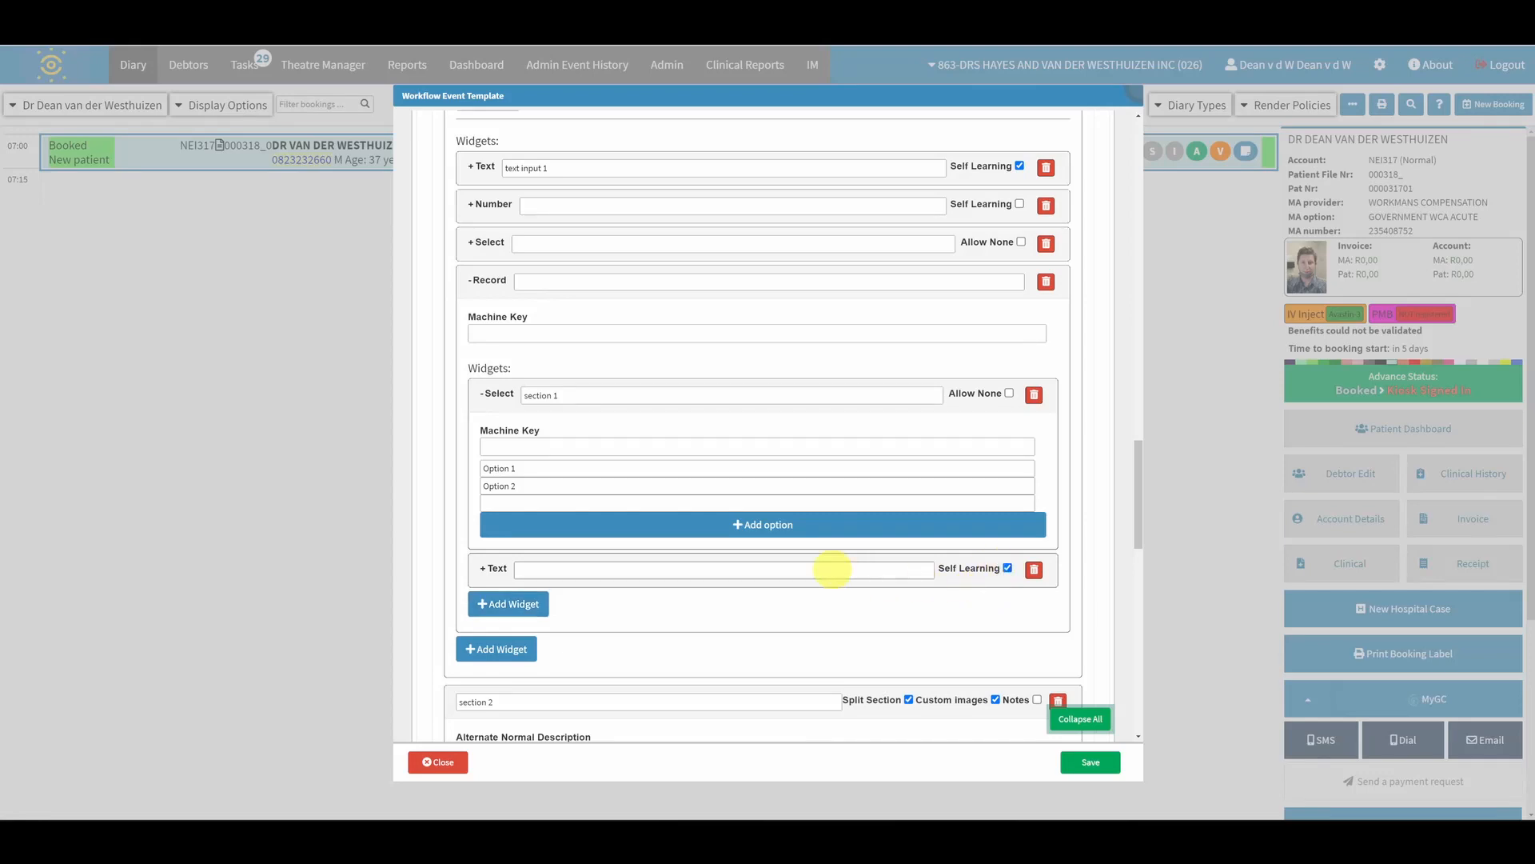
Label the text widget inside the Record widget "Section 2" and collapse the Record widget
click(831, 567)
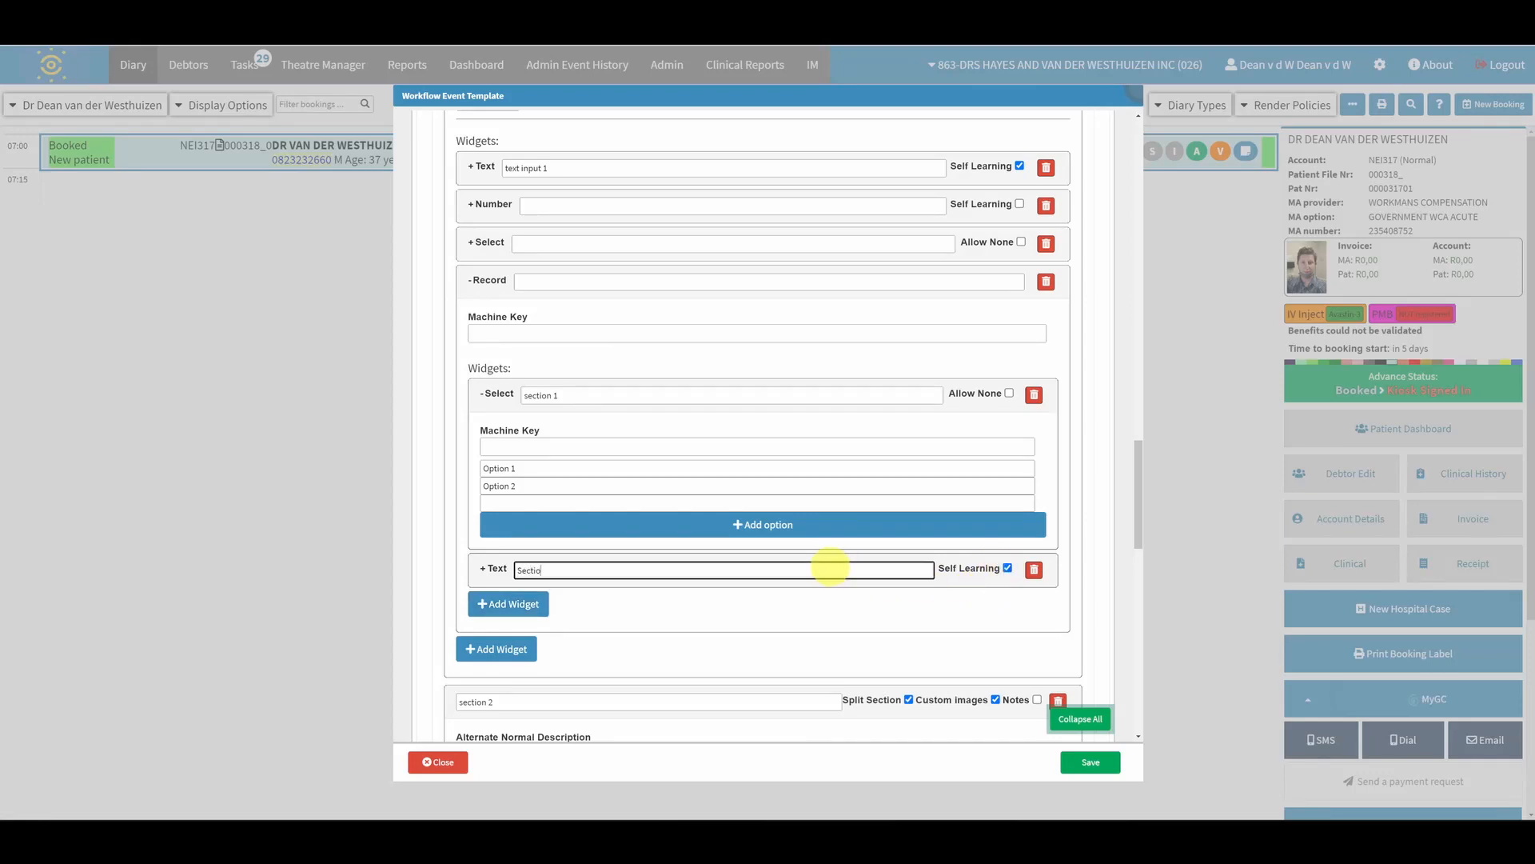
click(824, 586)
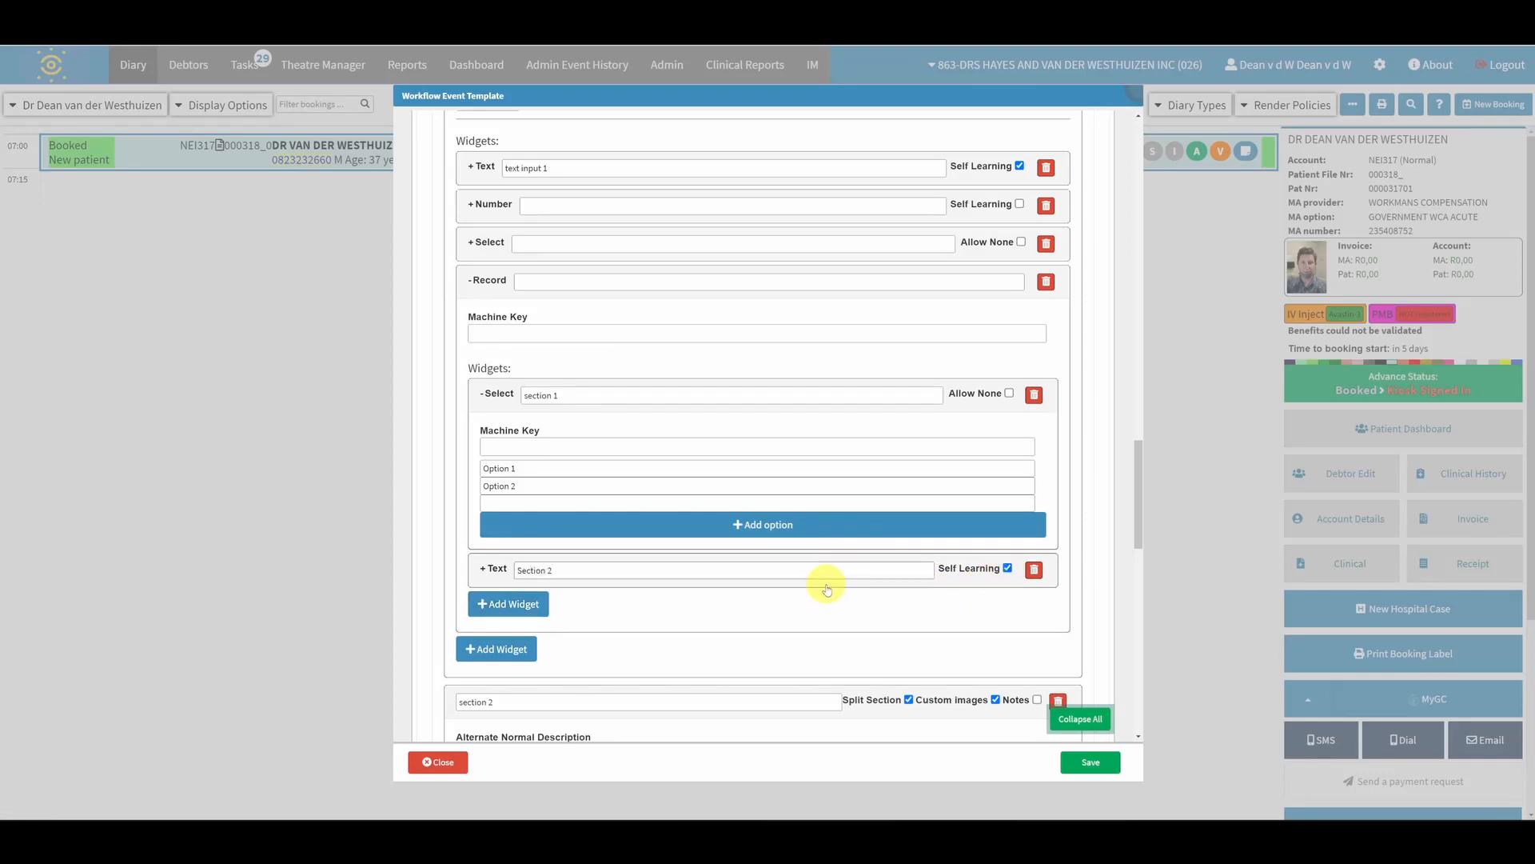
click(490, 287)
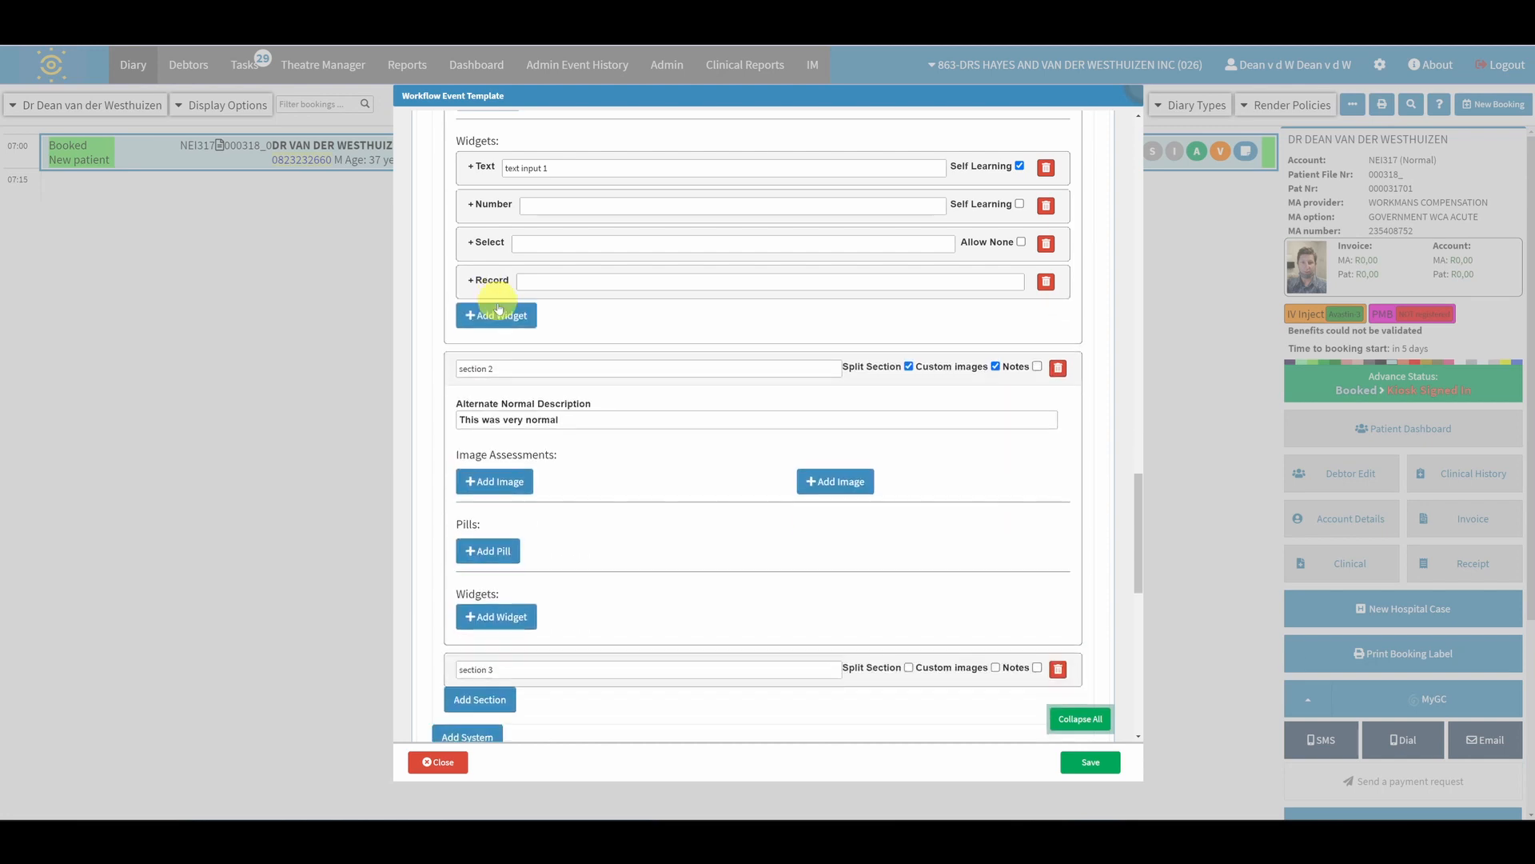
Add a VA Widget to section 1 below the Record widget, expand it to view its settings, and collapse it
click(495, 315)
click(788, 121)
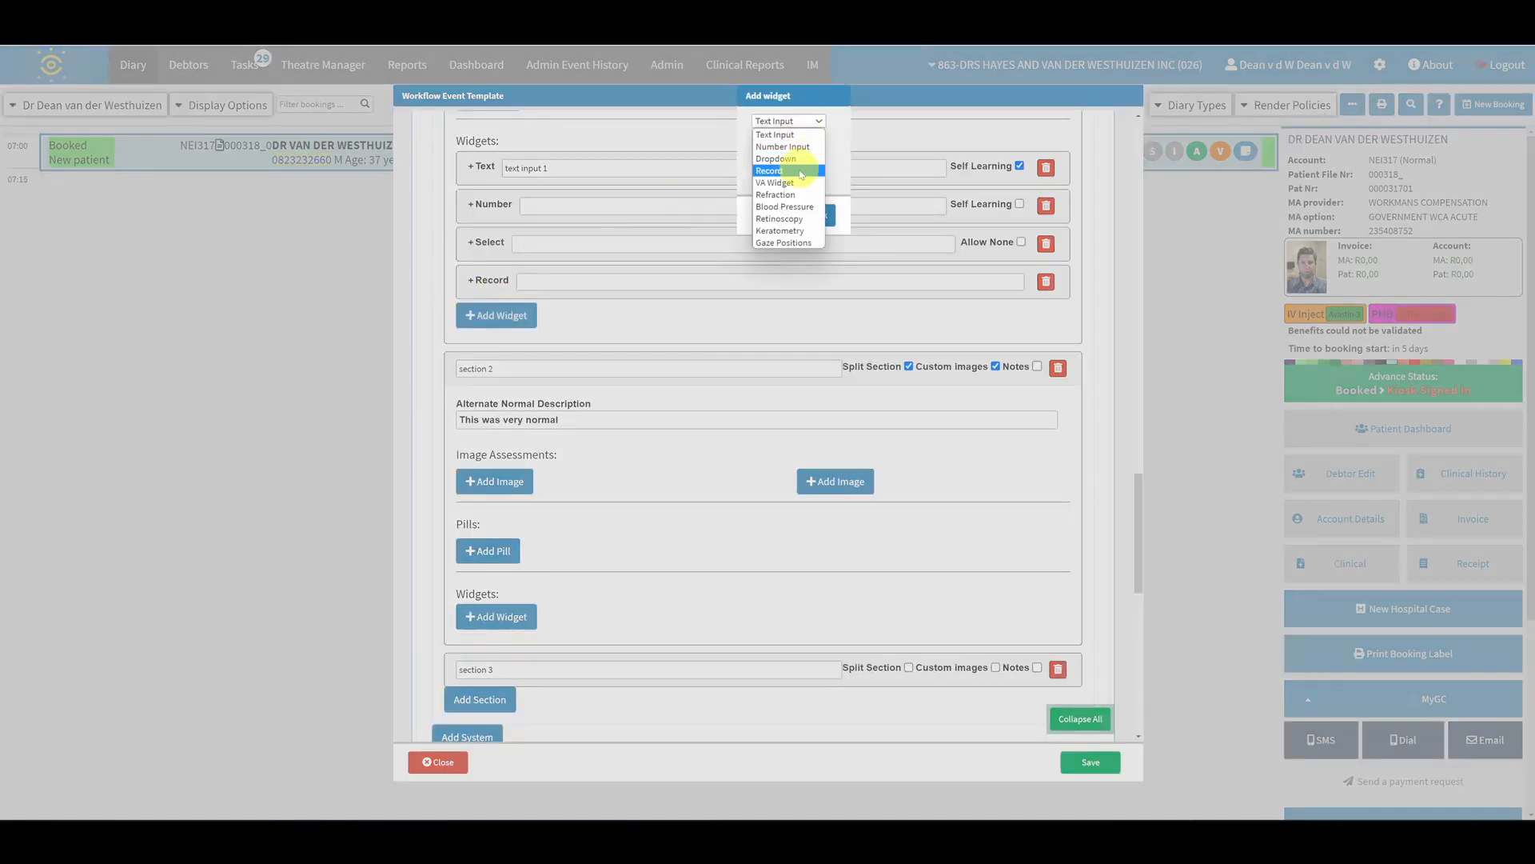
click(796, 182)
click(817, 212)
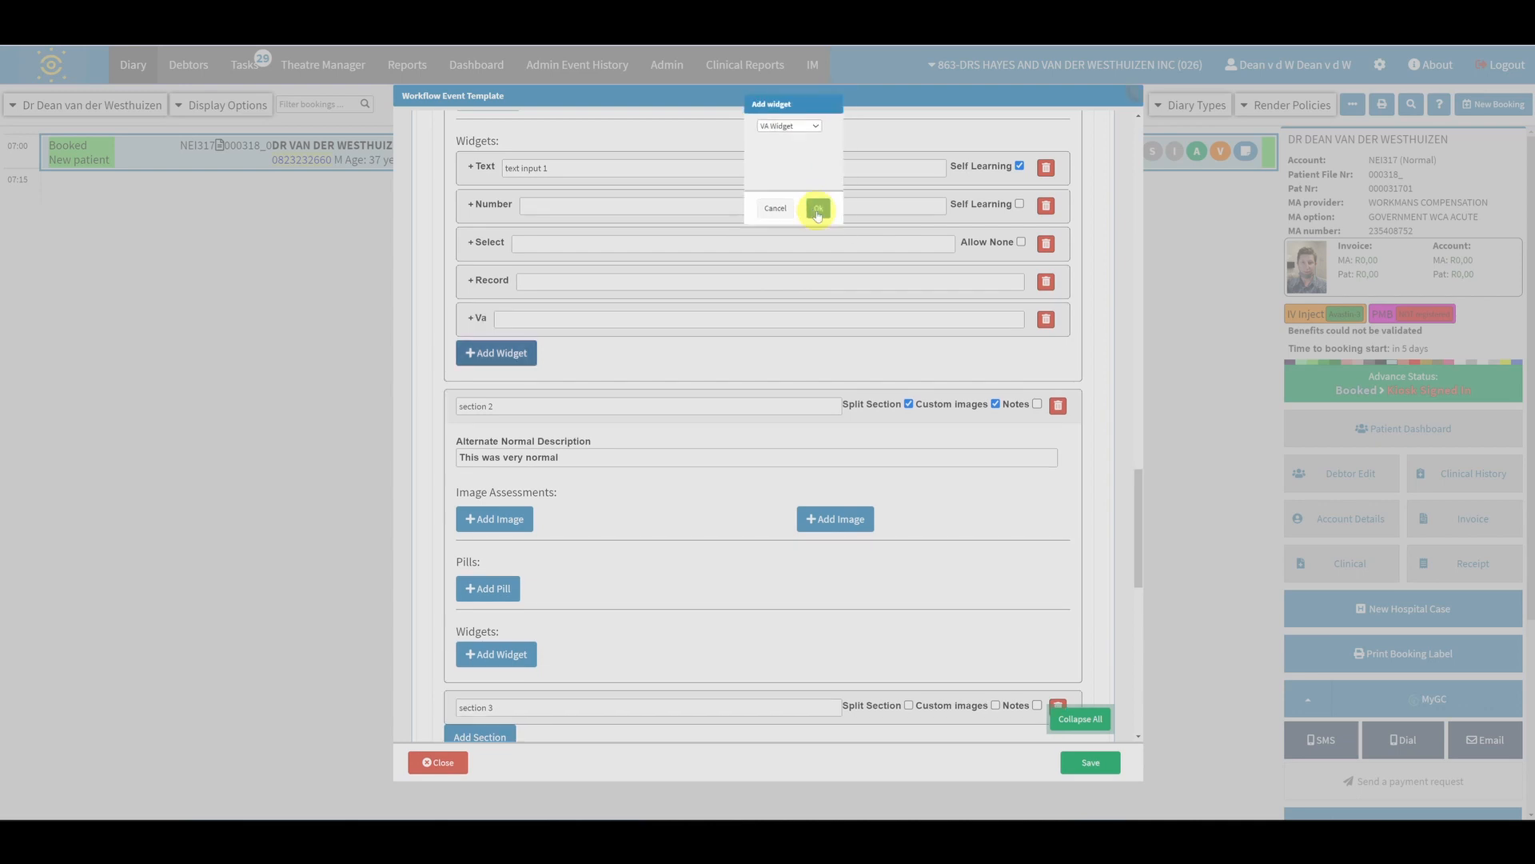
click(630, 332)
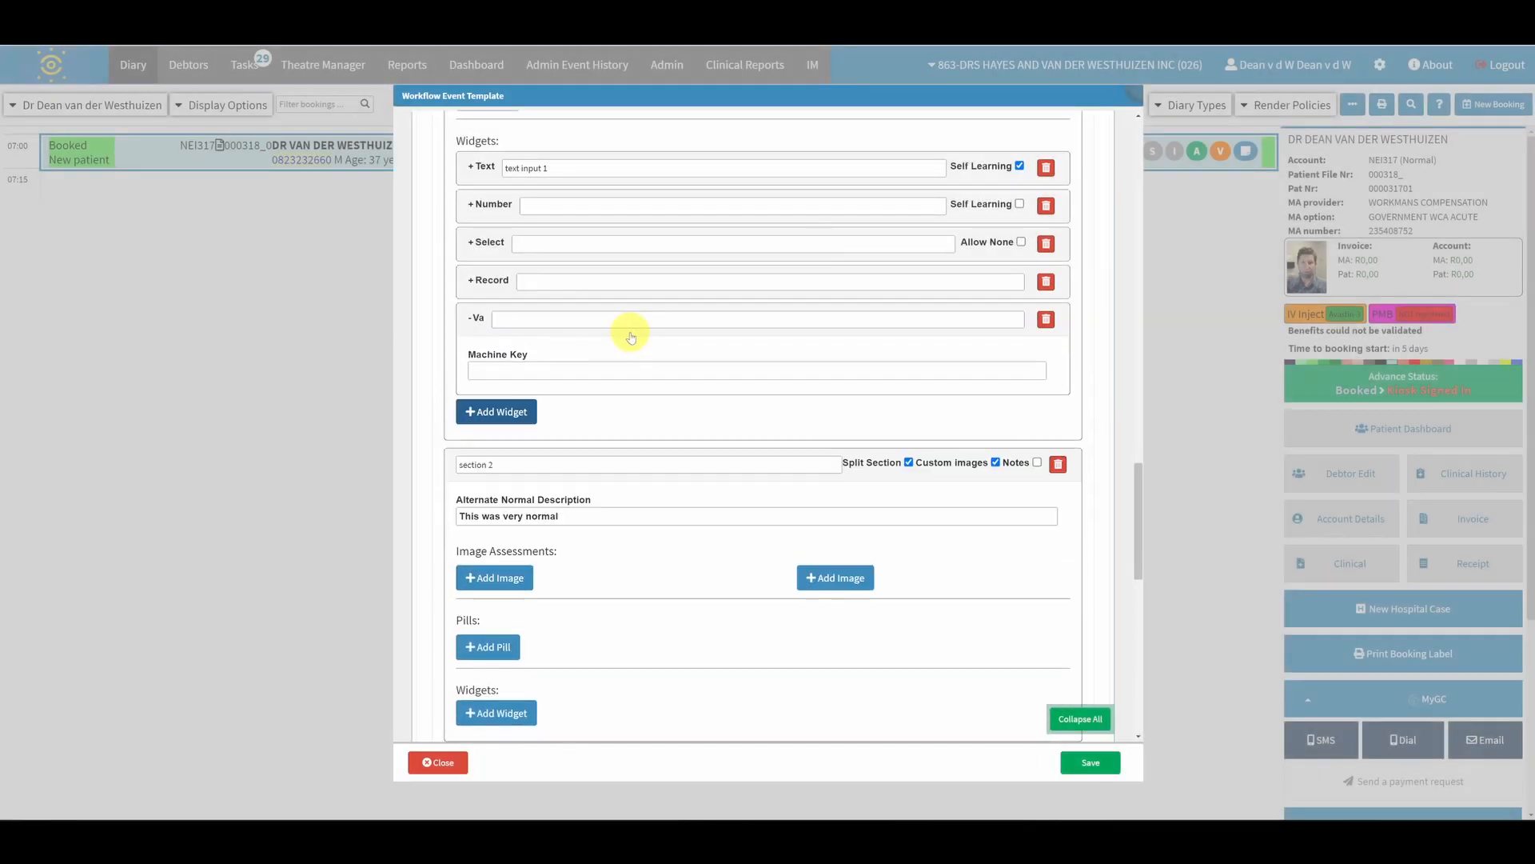
click(627, 329)
Add a Refraction widget to section 1, below the VA widget
click(496, 352)
click(817, 121)
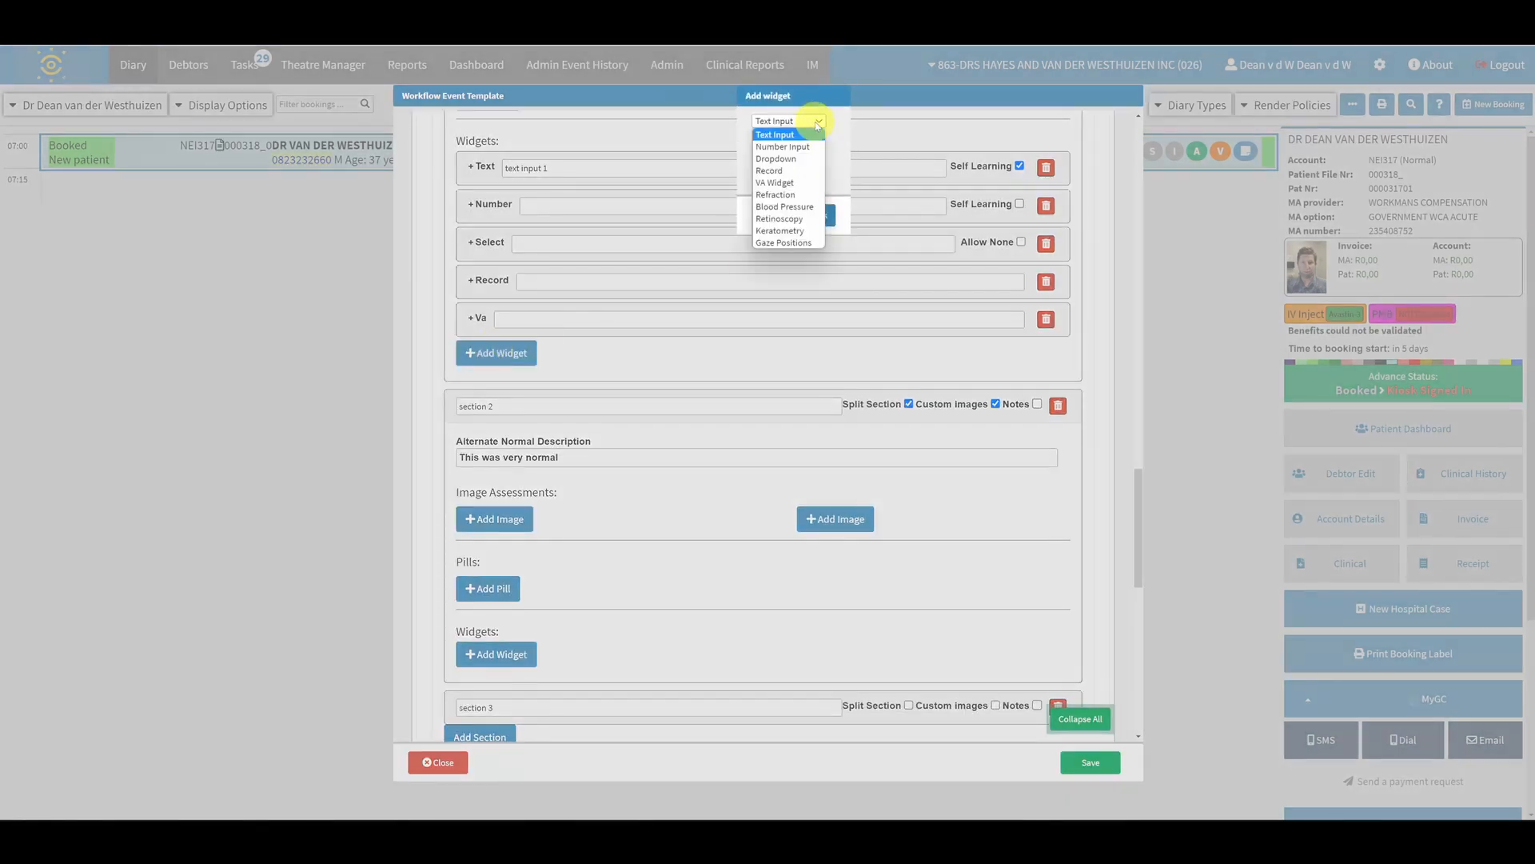
click(808, 195)
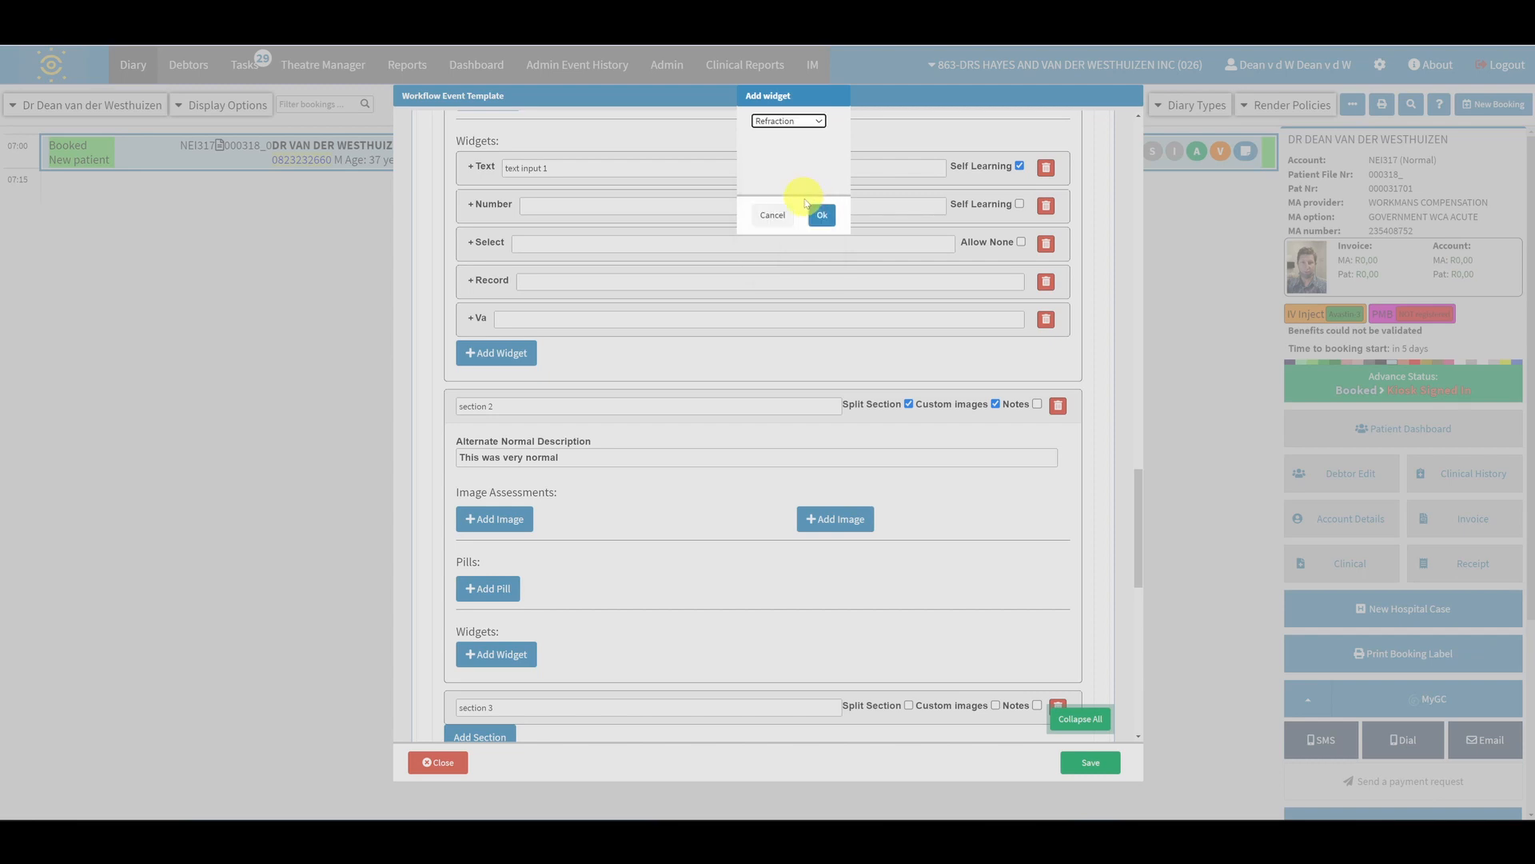
click(816, 213)
Add a Retinoscopy widget to section 1, below the Refraction widget
click(496, 391)
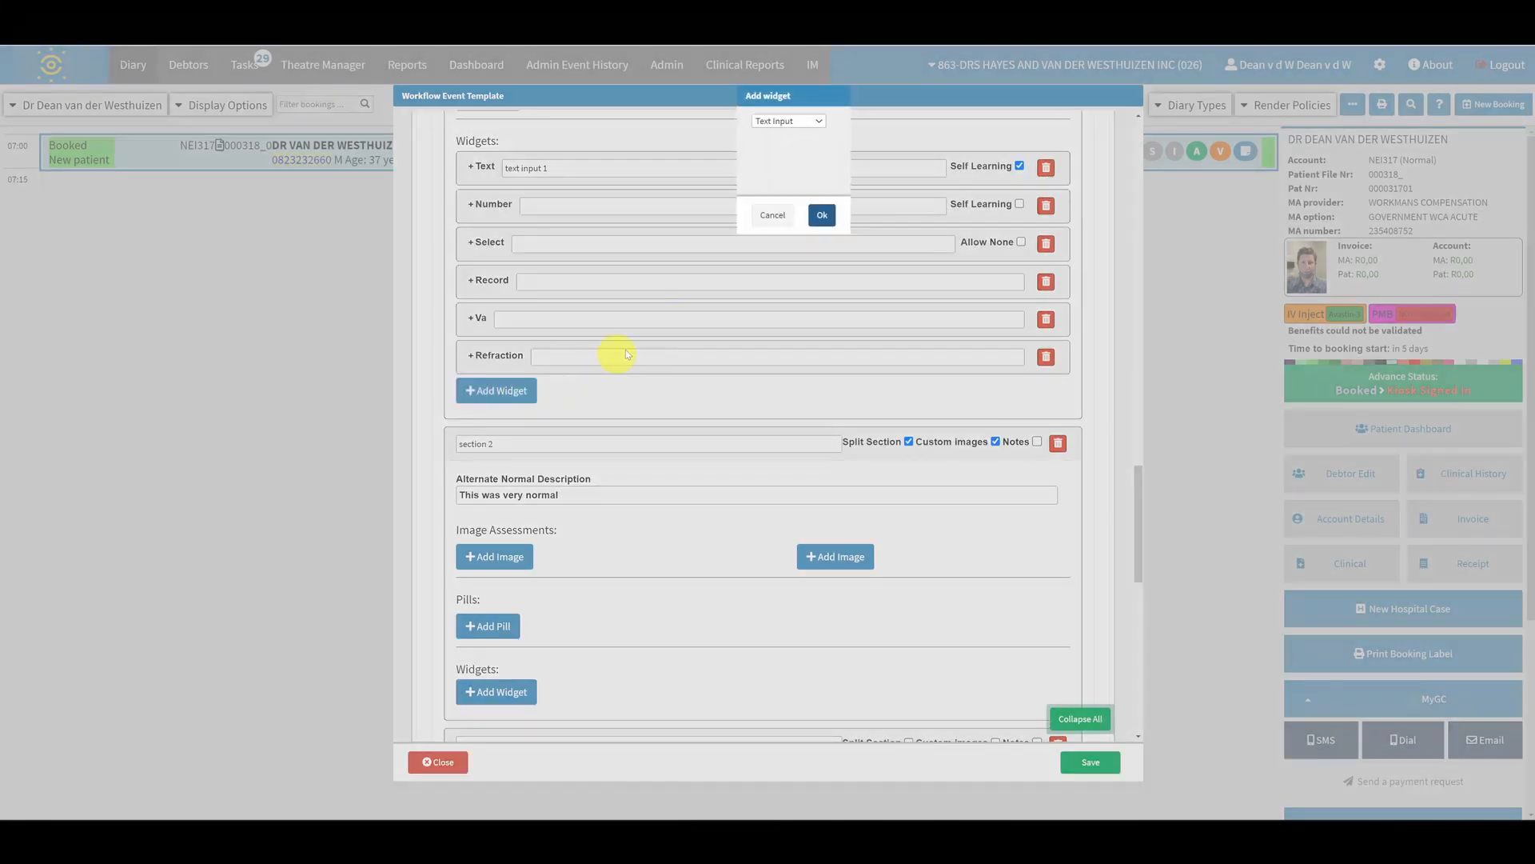
click(790, 121)
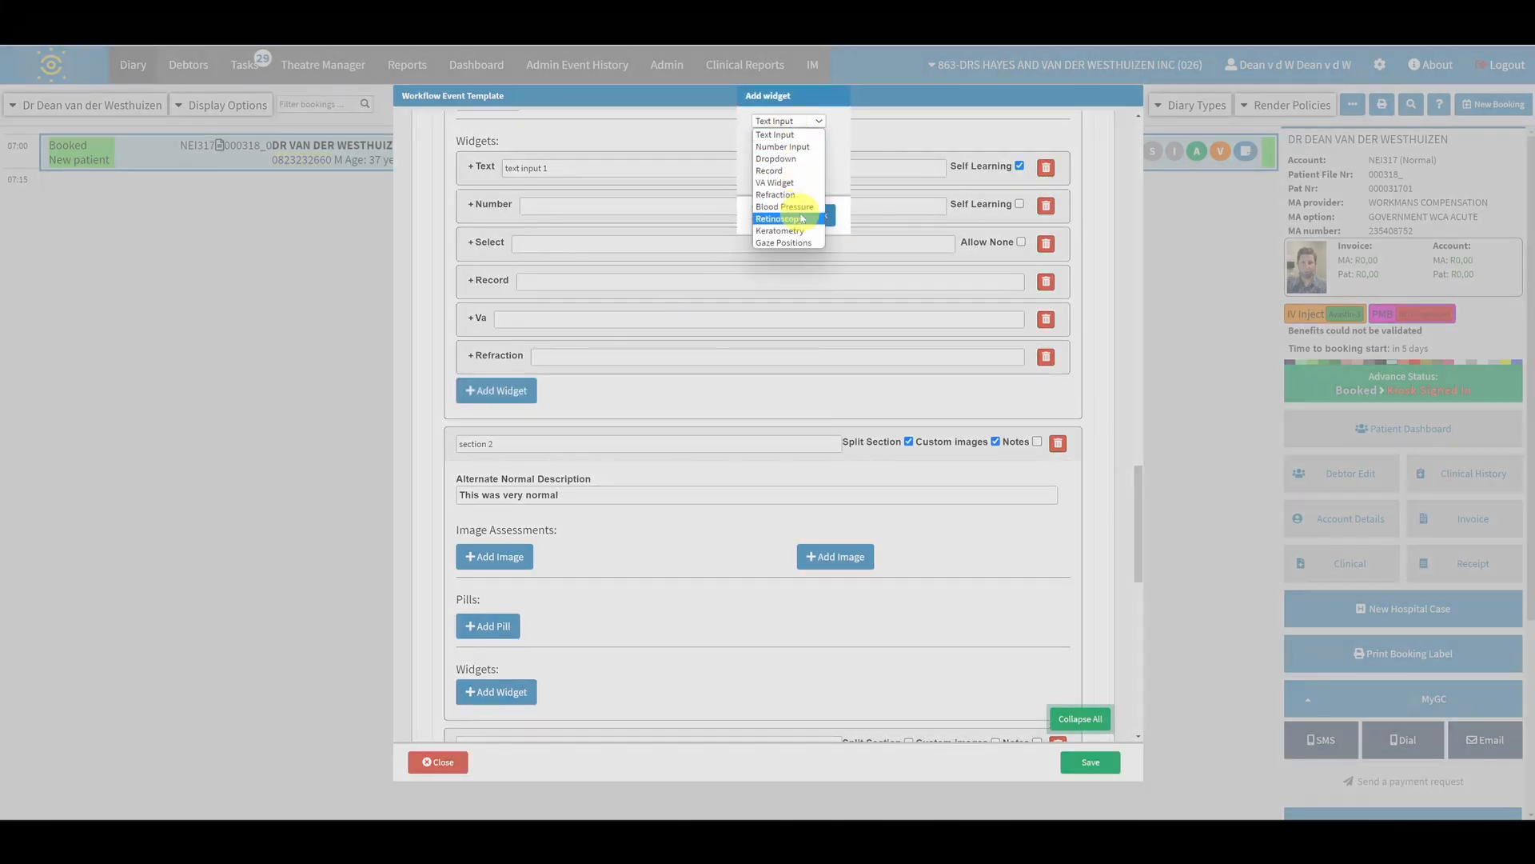
click(774, 219)
click(815, 214)
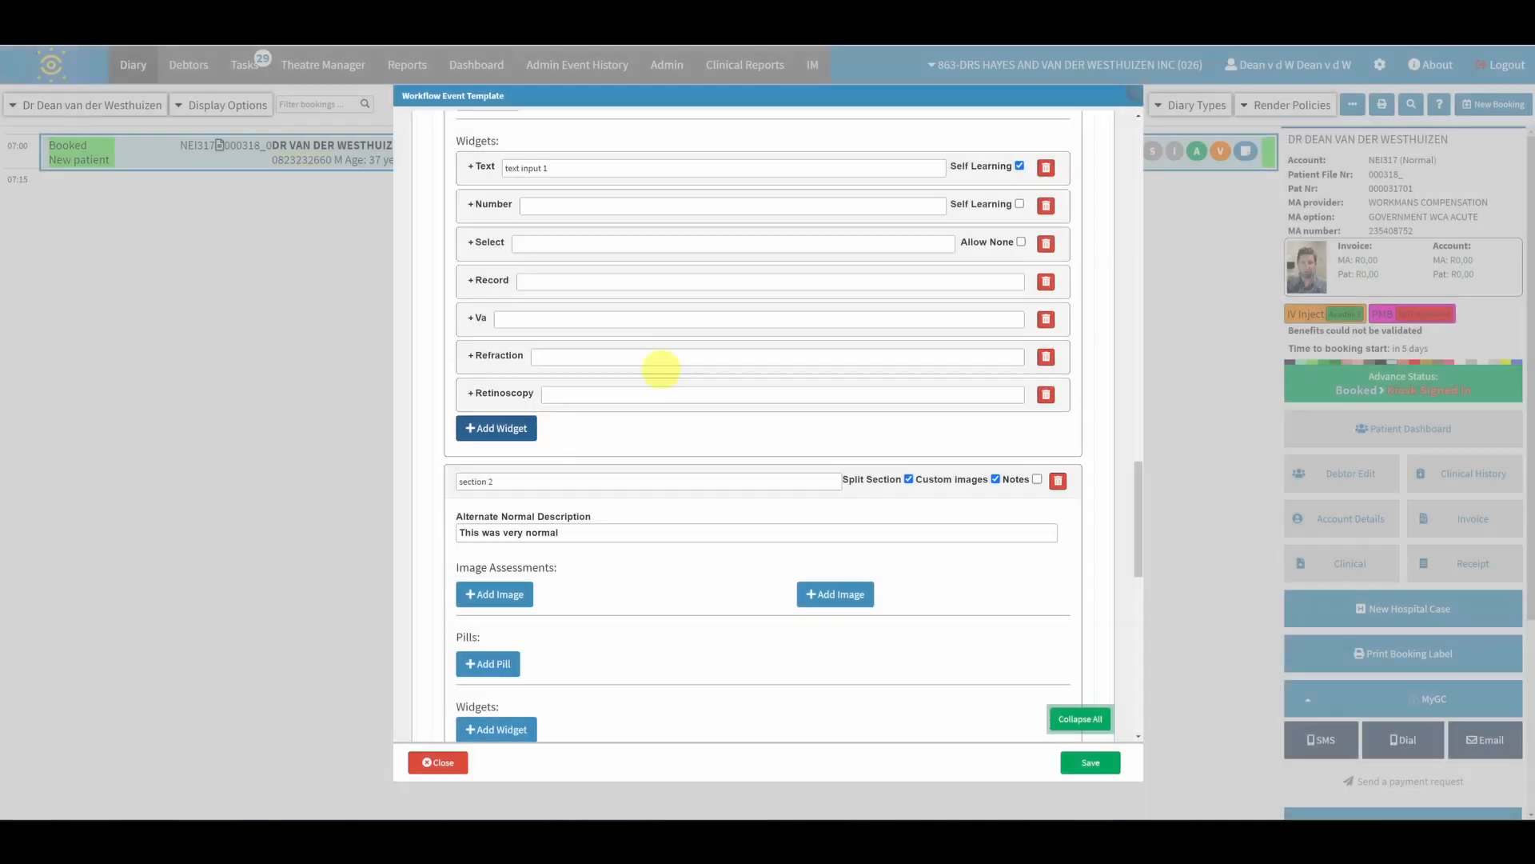
Add a Keratometry widget to section 1, below the Retinoscopy widget
click(501, 429)
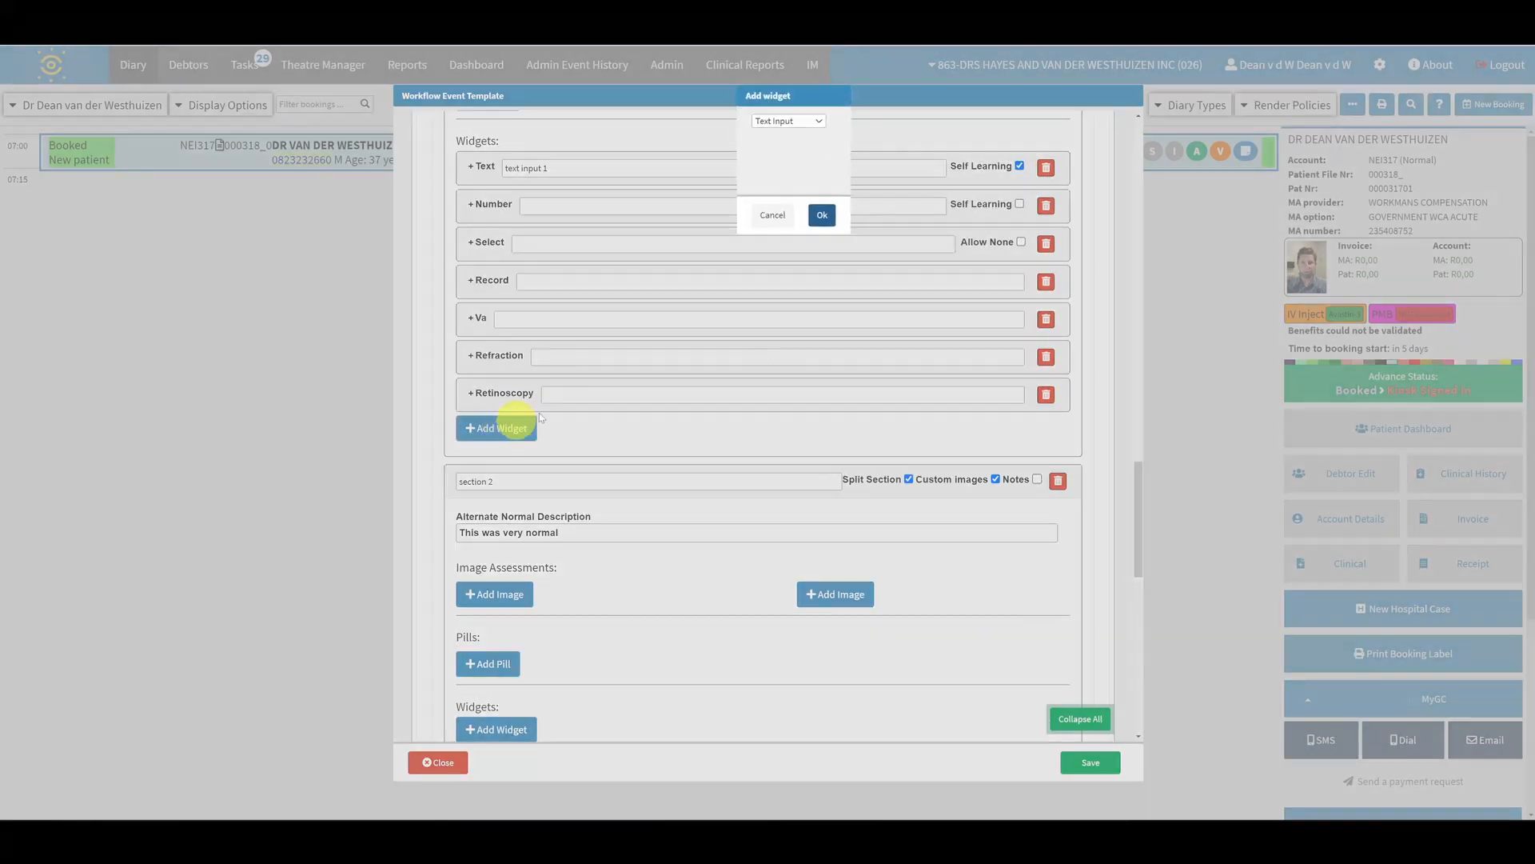
click(802, 127)
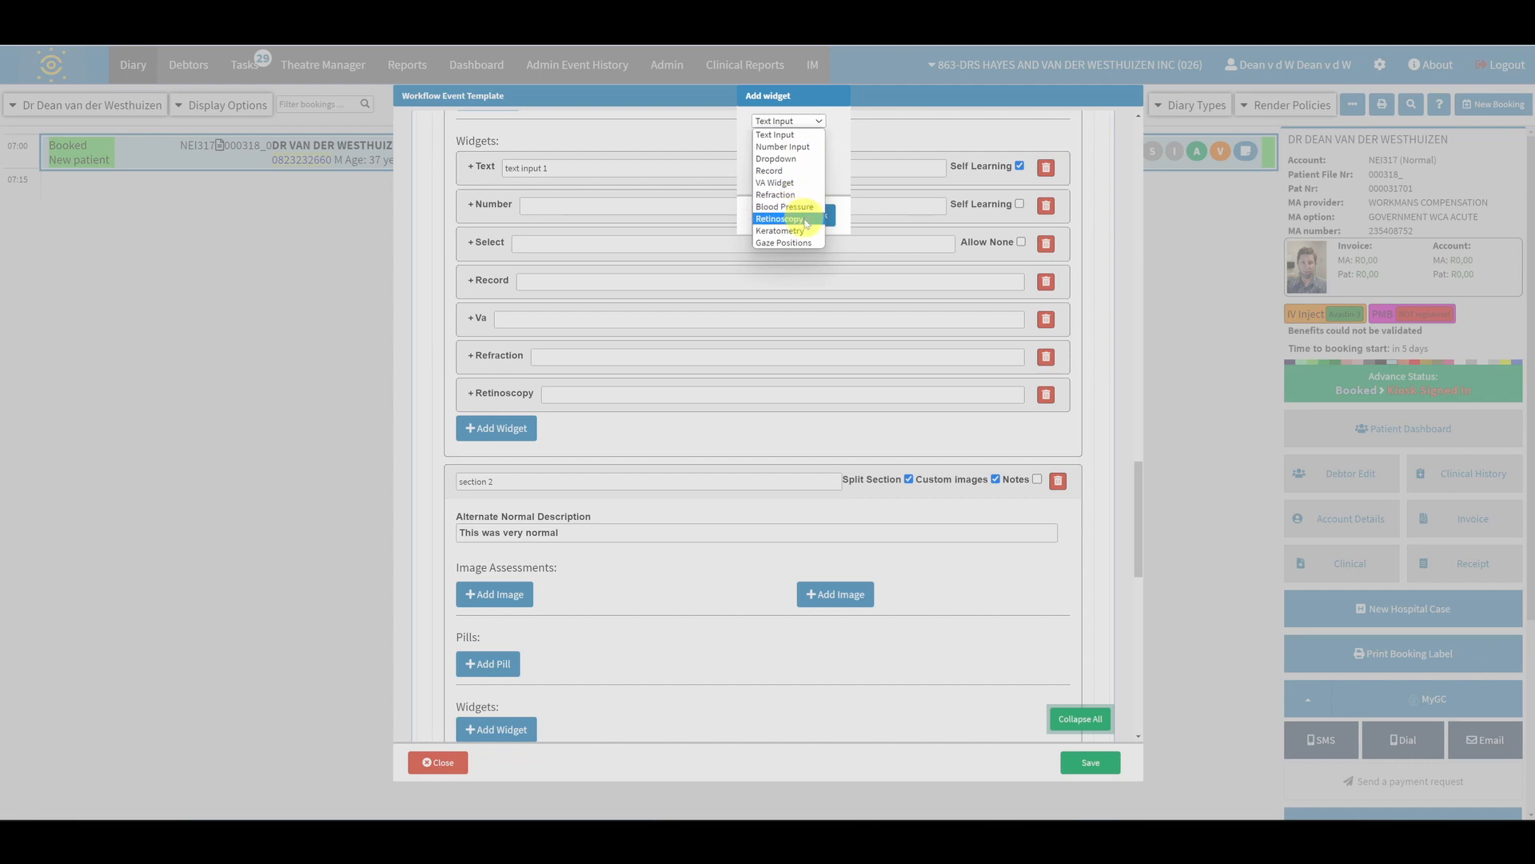
click(804, 232)
click(821, 216)
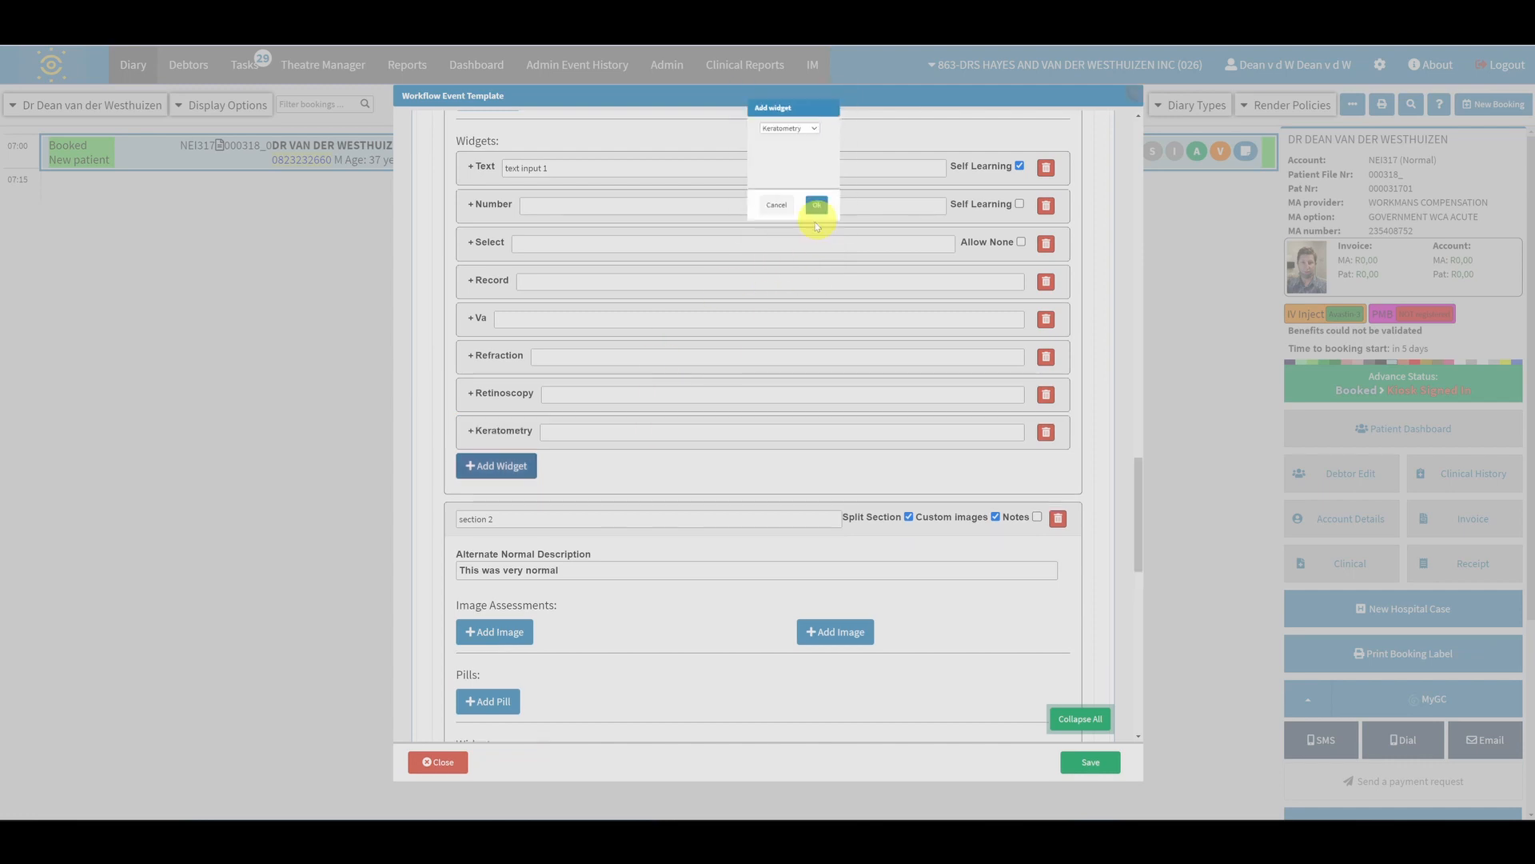
Add a Gaze Positions widget to section 1, below the Keratometry widget
click(512, 465)
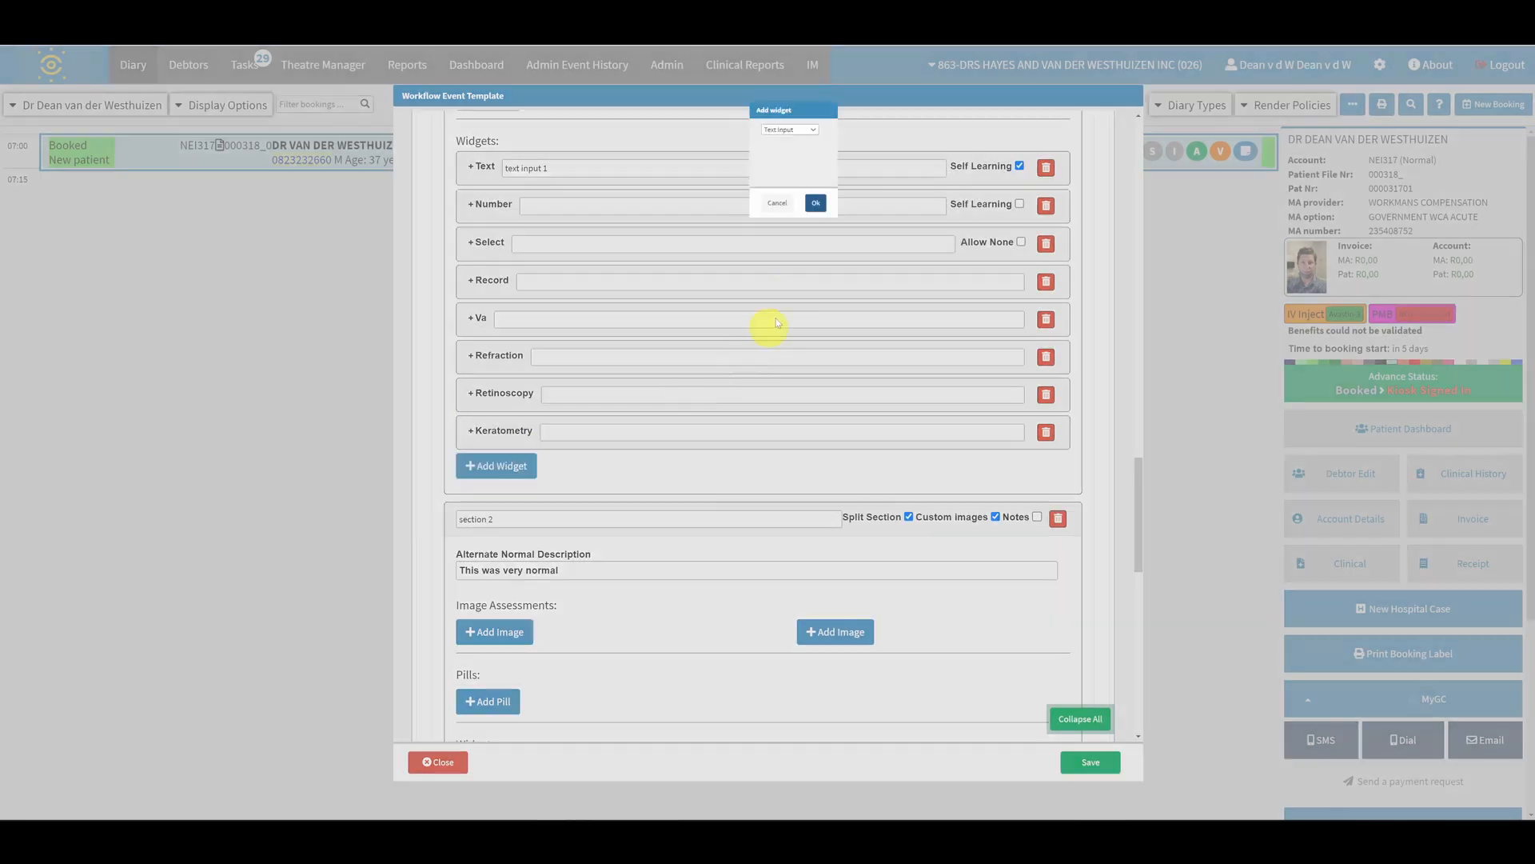
click(810, 121)
click(809, 240)
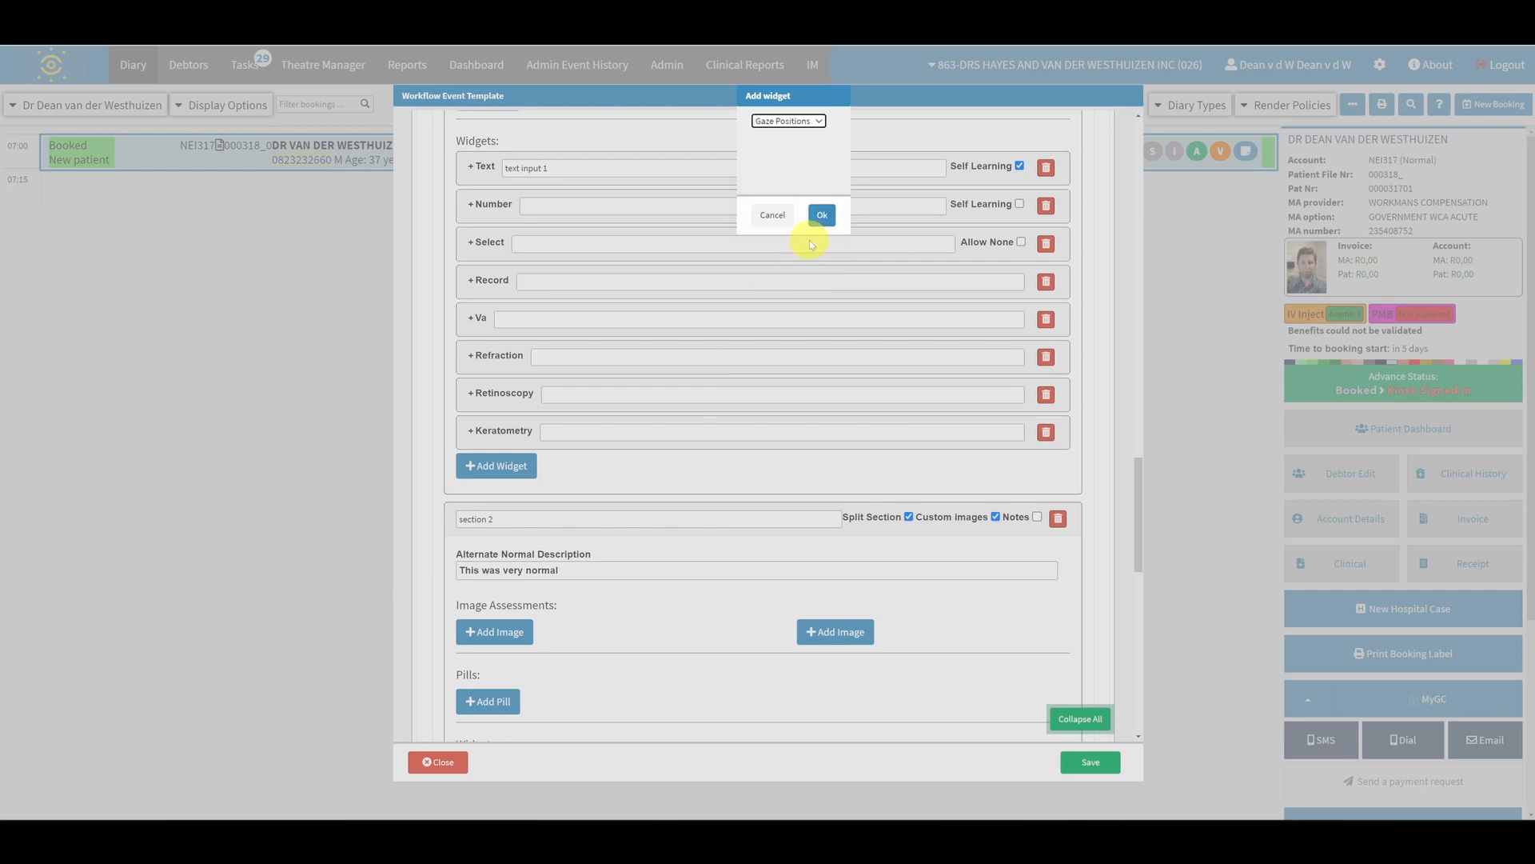
click(821, 214)
scroll(661, 387, up, 2)
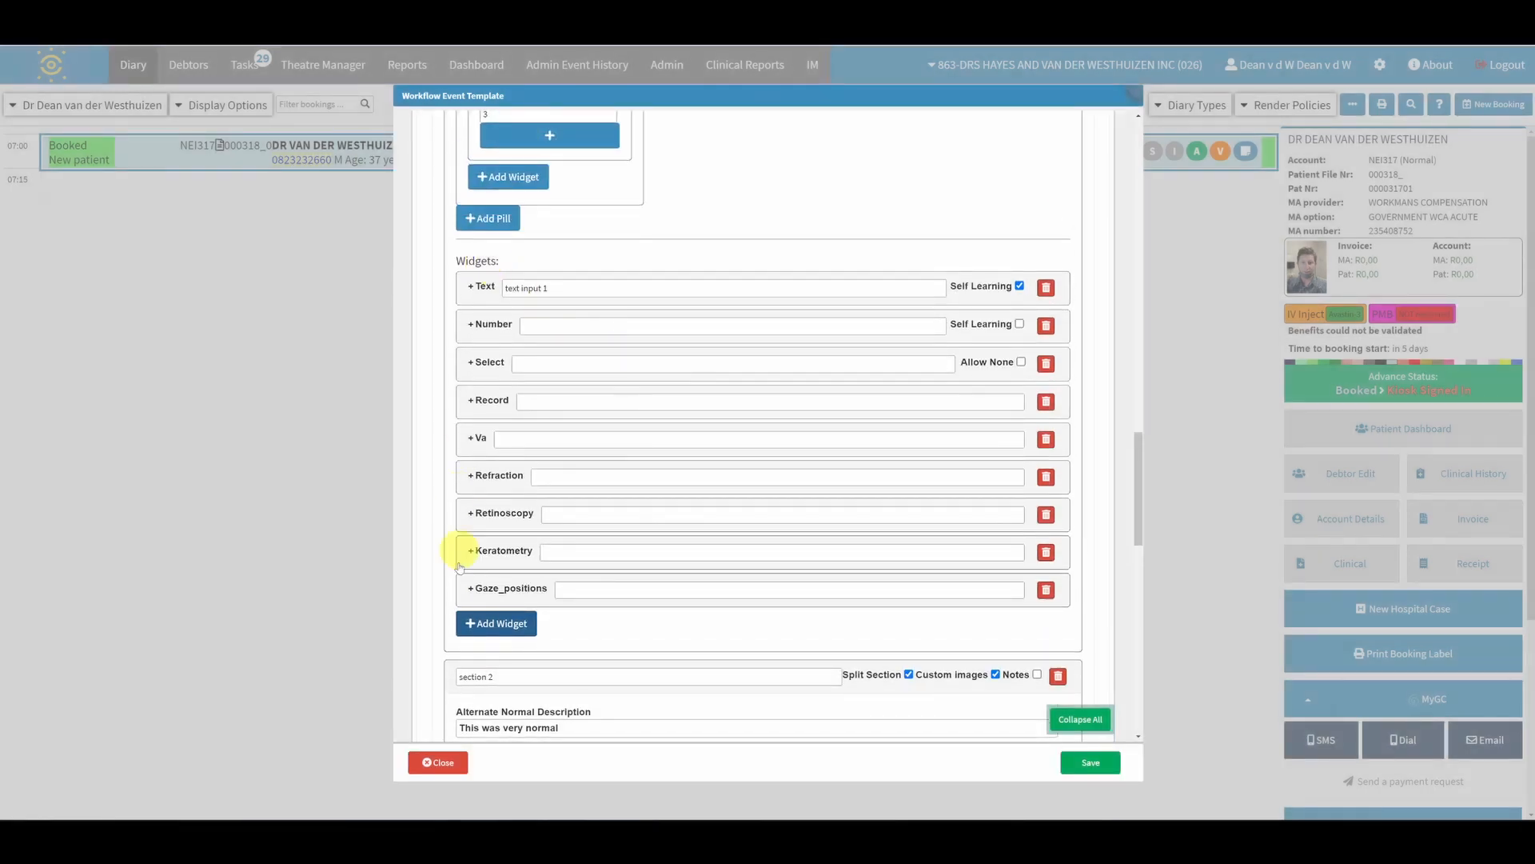
mouse_move(478, 595)
mouse_down()
mouse_move(477, 404)
mouse_move(480, 590)
mouse_up()
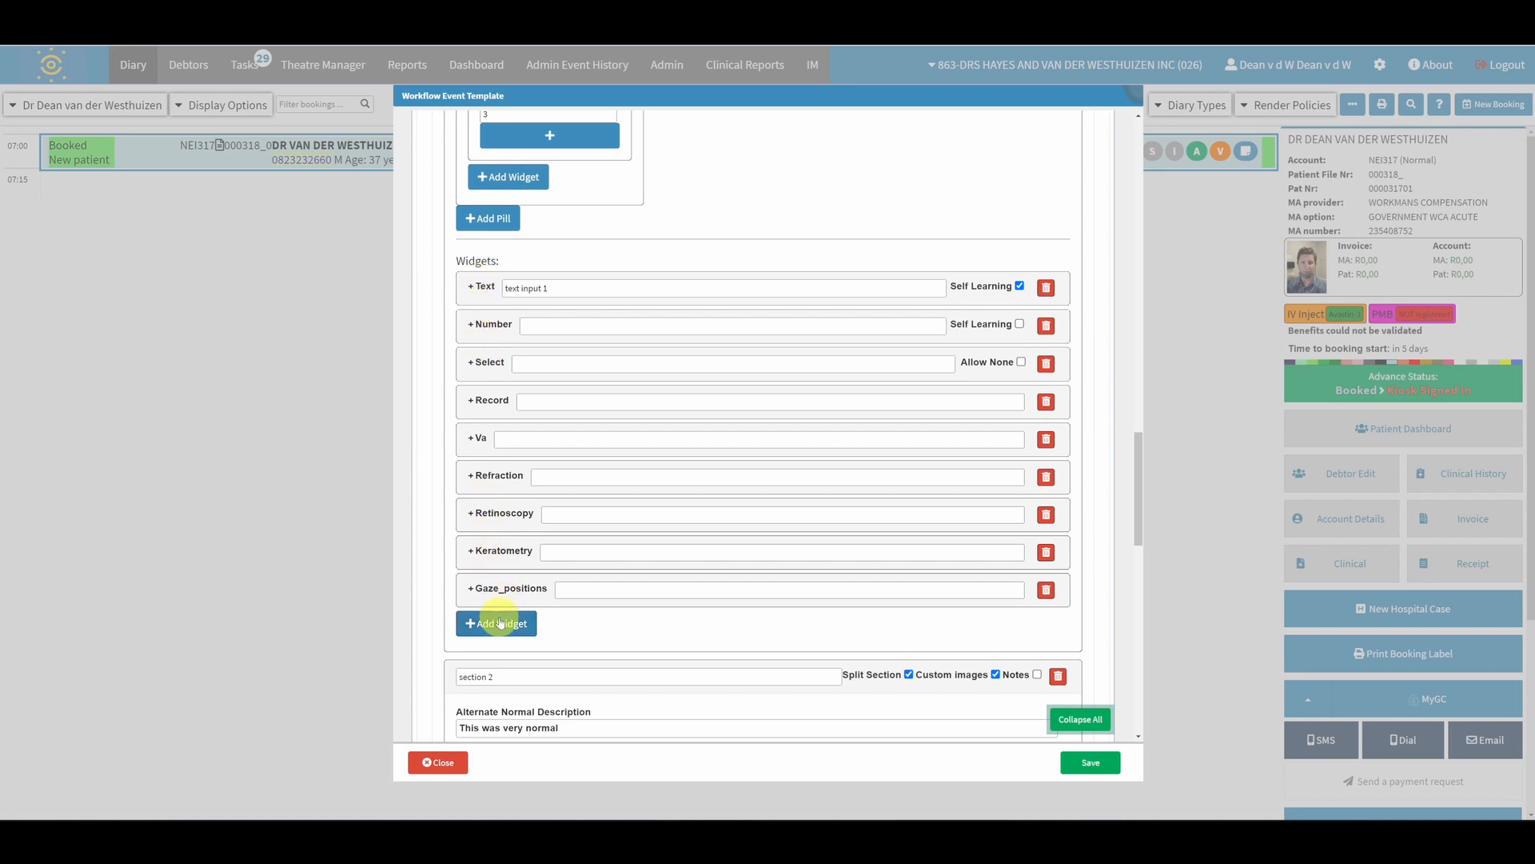
Add a second Dropdown widget to section 1 and move it directly below the "text input 1" widget
click(496, 623)
click(798, 121)
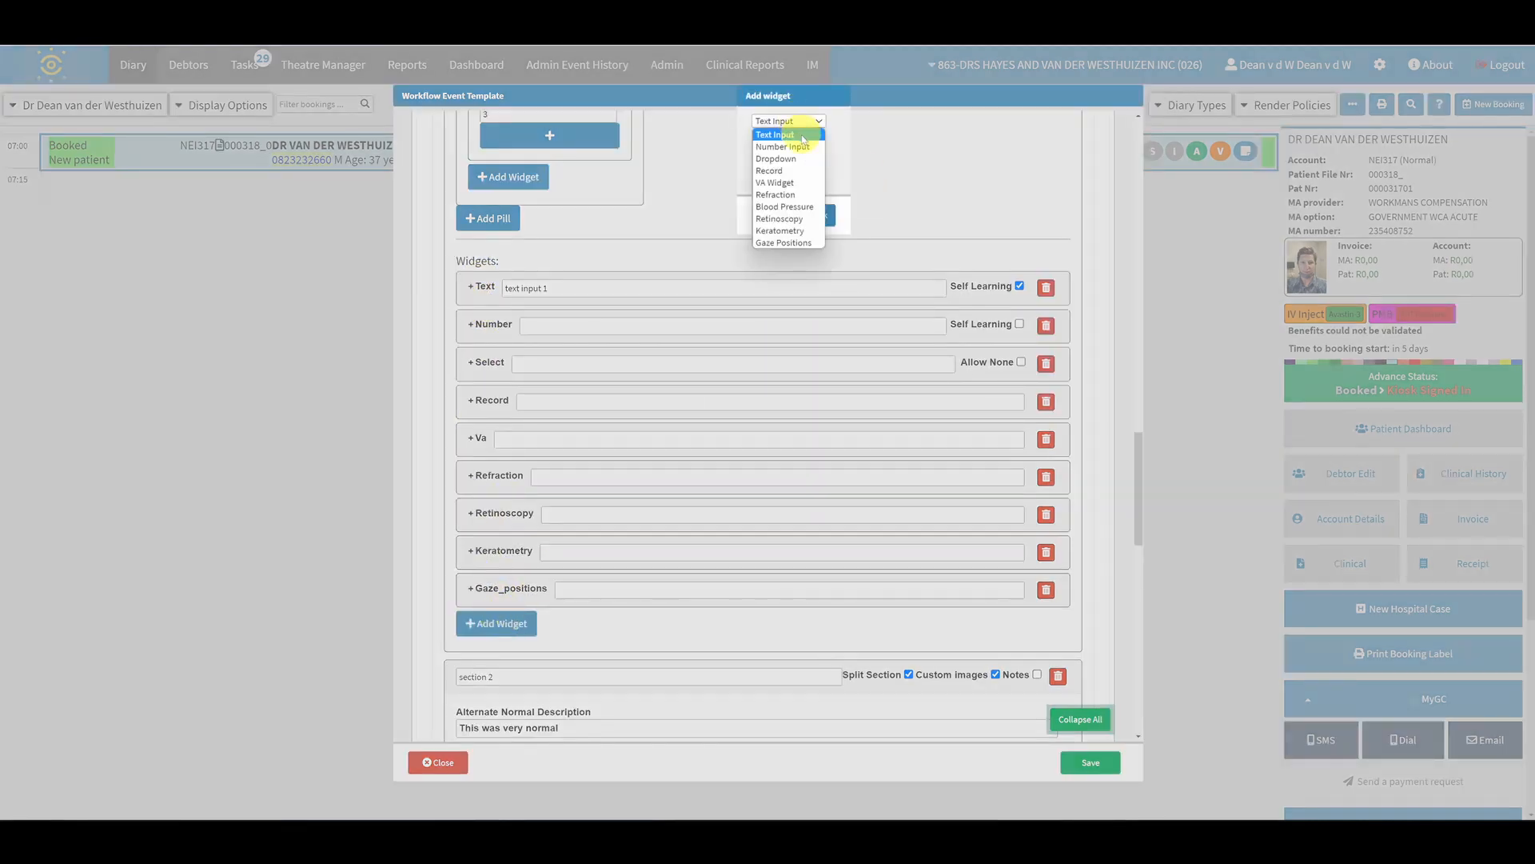
click(801, 158)
click(823, 216)
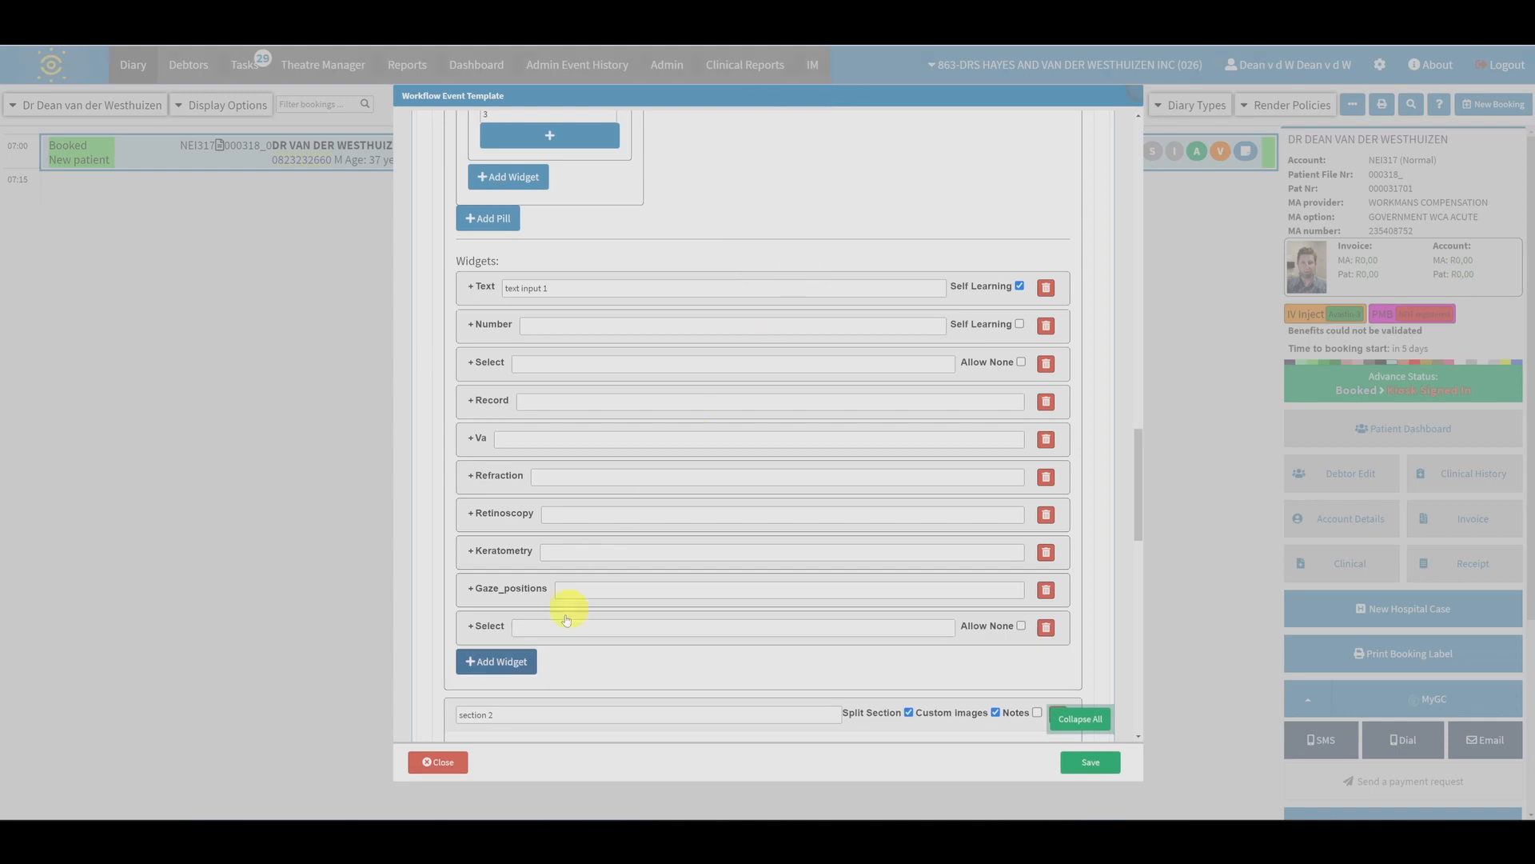
drag(493, 627, 531, 329)
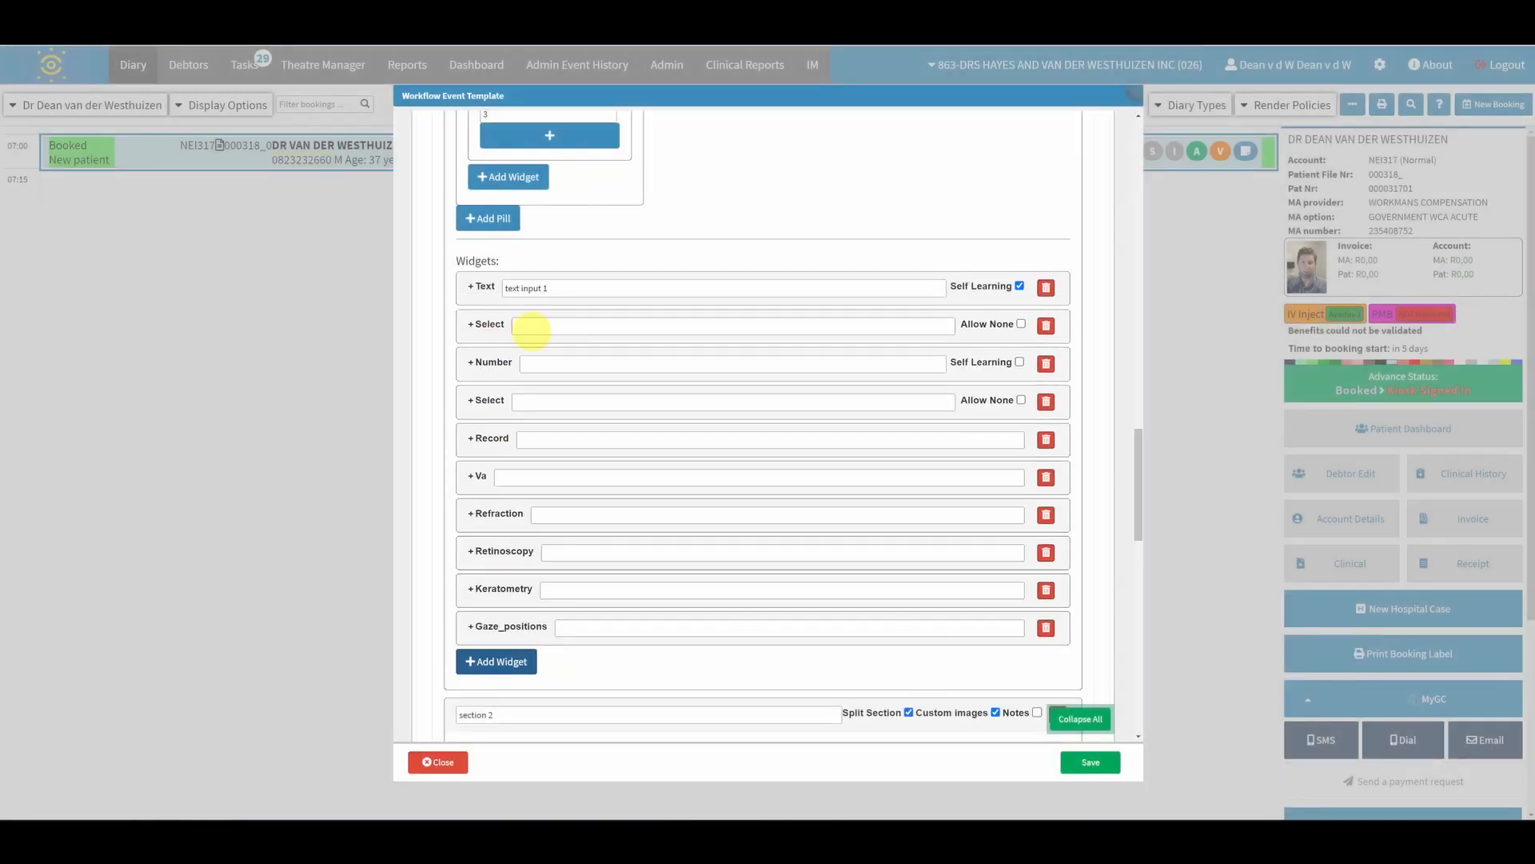
Name the Select widget directly below "text input 1" as "dropdown" and expand its settings
click(537, 324)
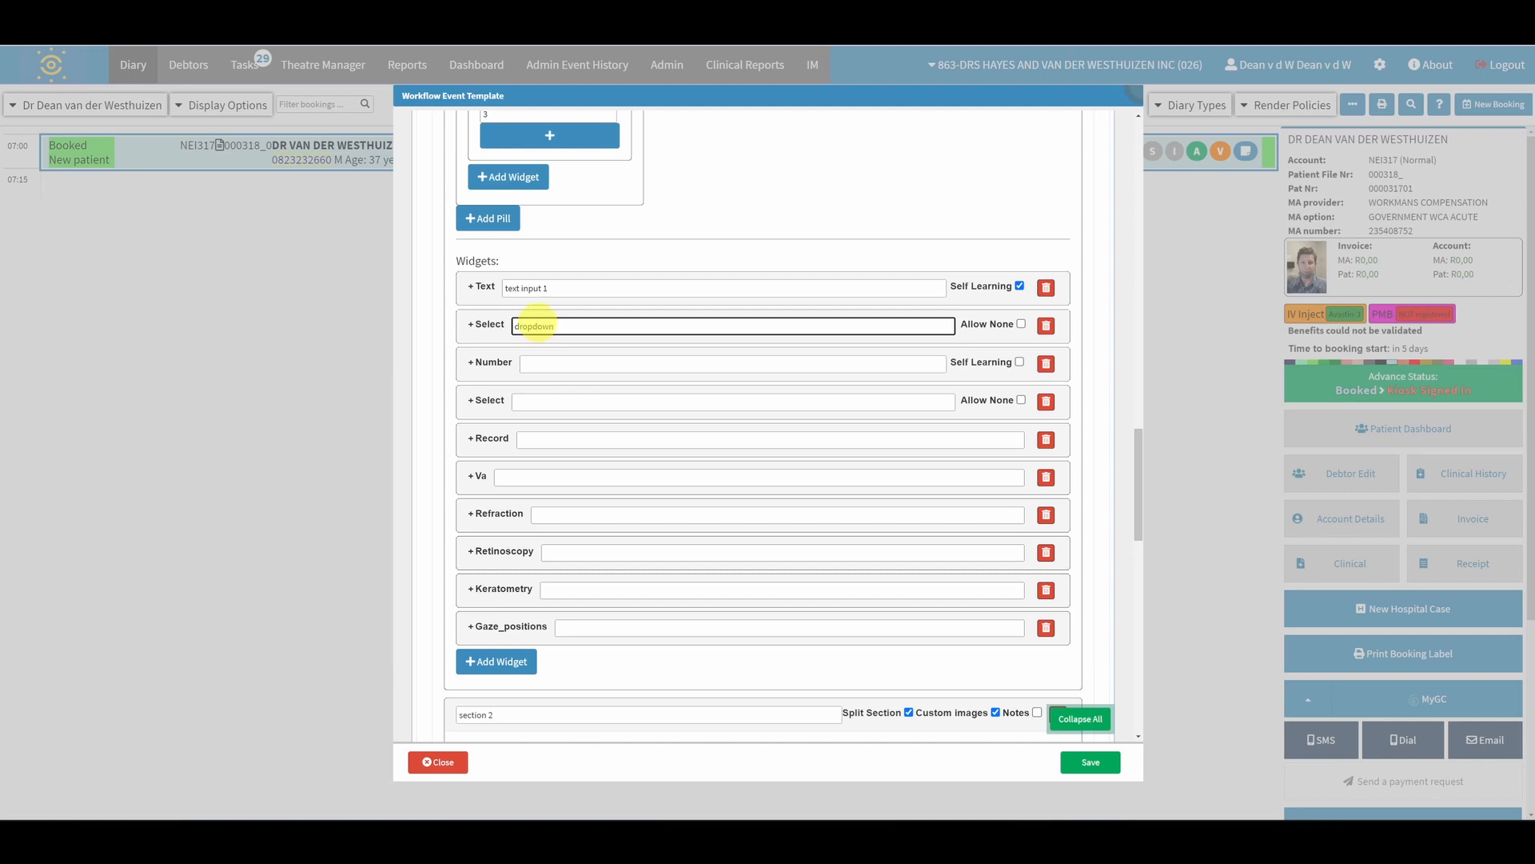
click(577, 340)
click(653, 413)
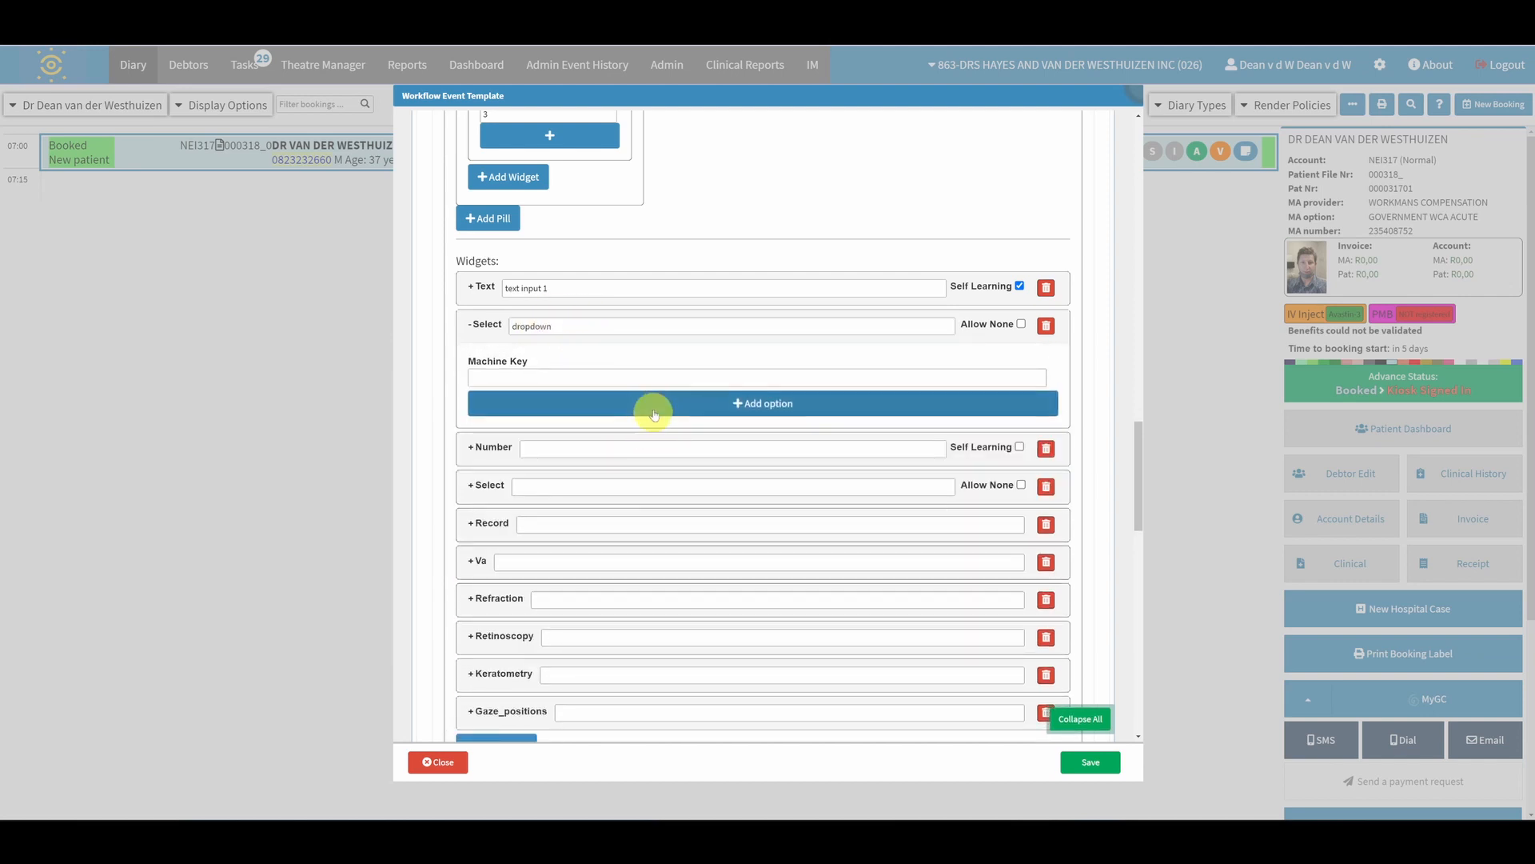
Add the options 1, 2, 3 and 4, plus a blank fifth option, to the "dropdown" widget
click(566, 402)
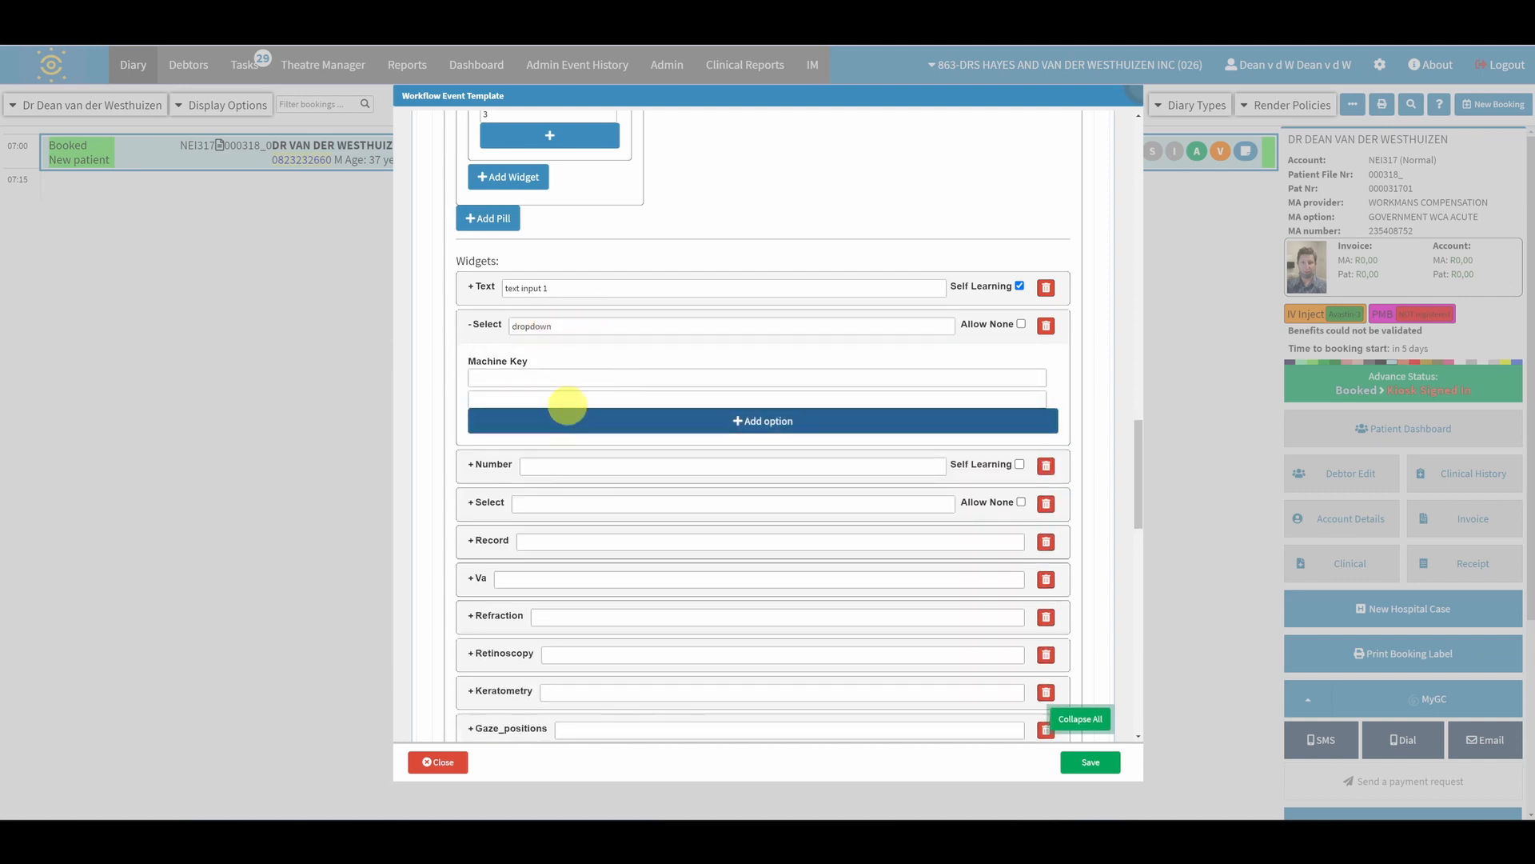
text(1)
click(572, 418)
click(571, 418)
text(2)
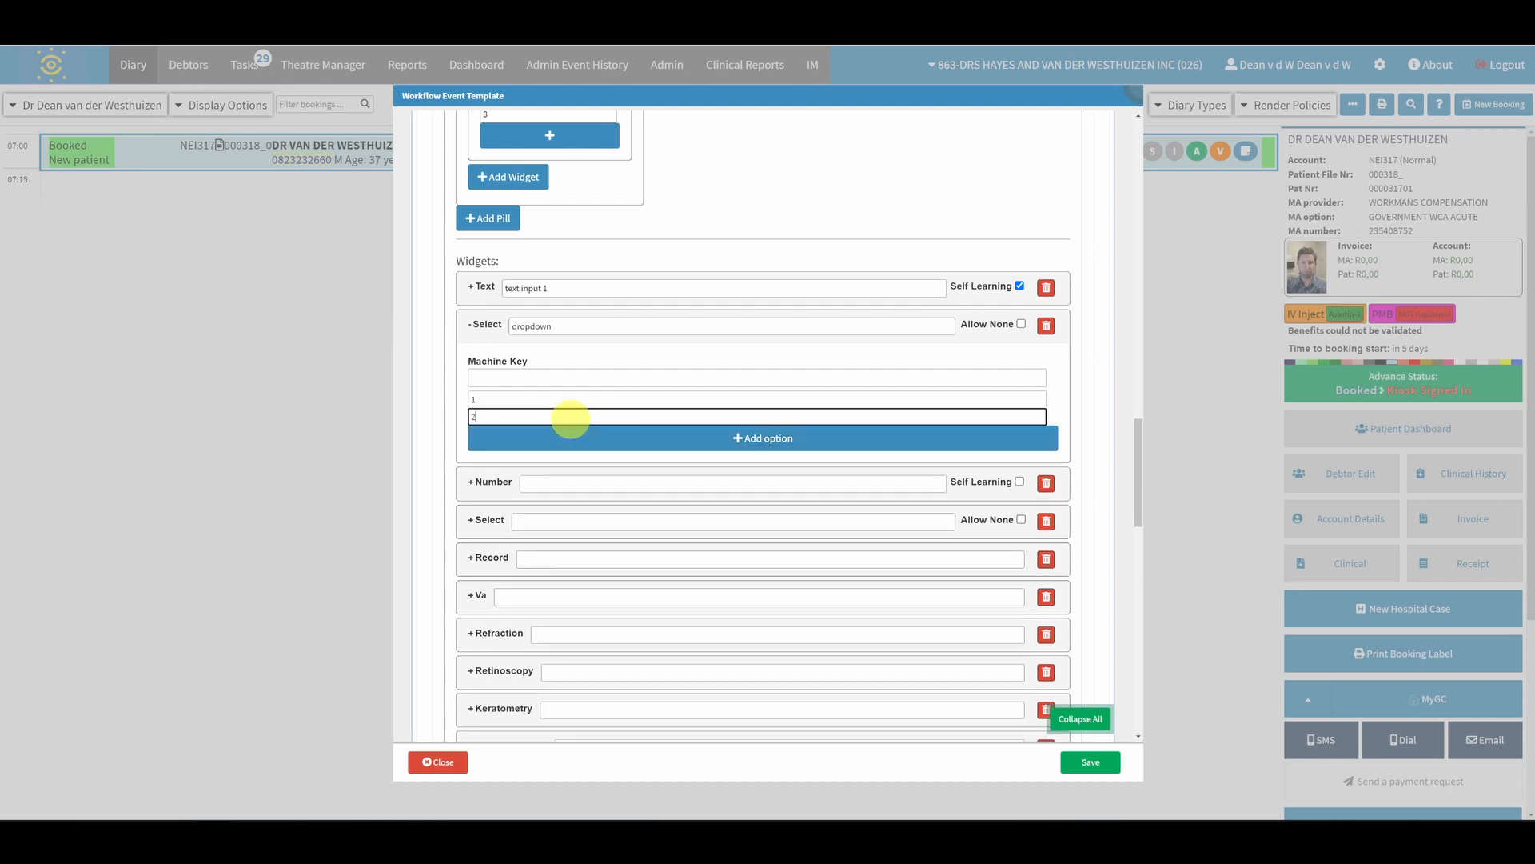
click(567, 436)
click(548, 432)
text(3)
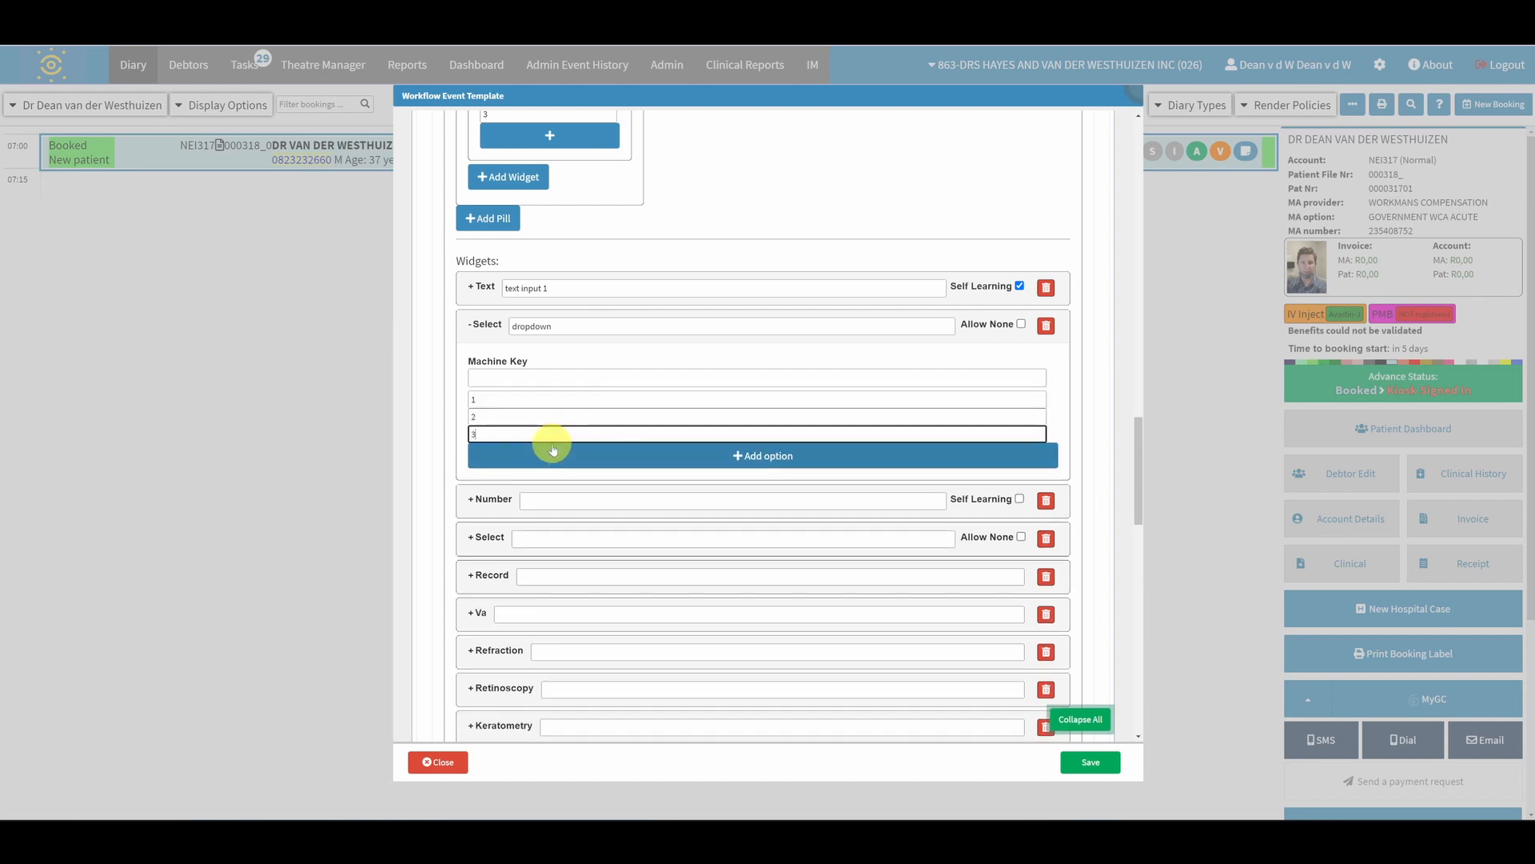
click(550, 452)
text(4)
click(559, 470)
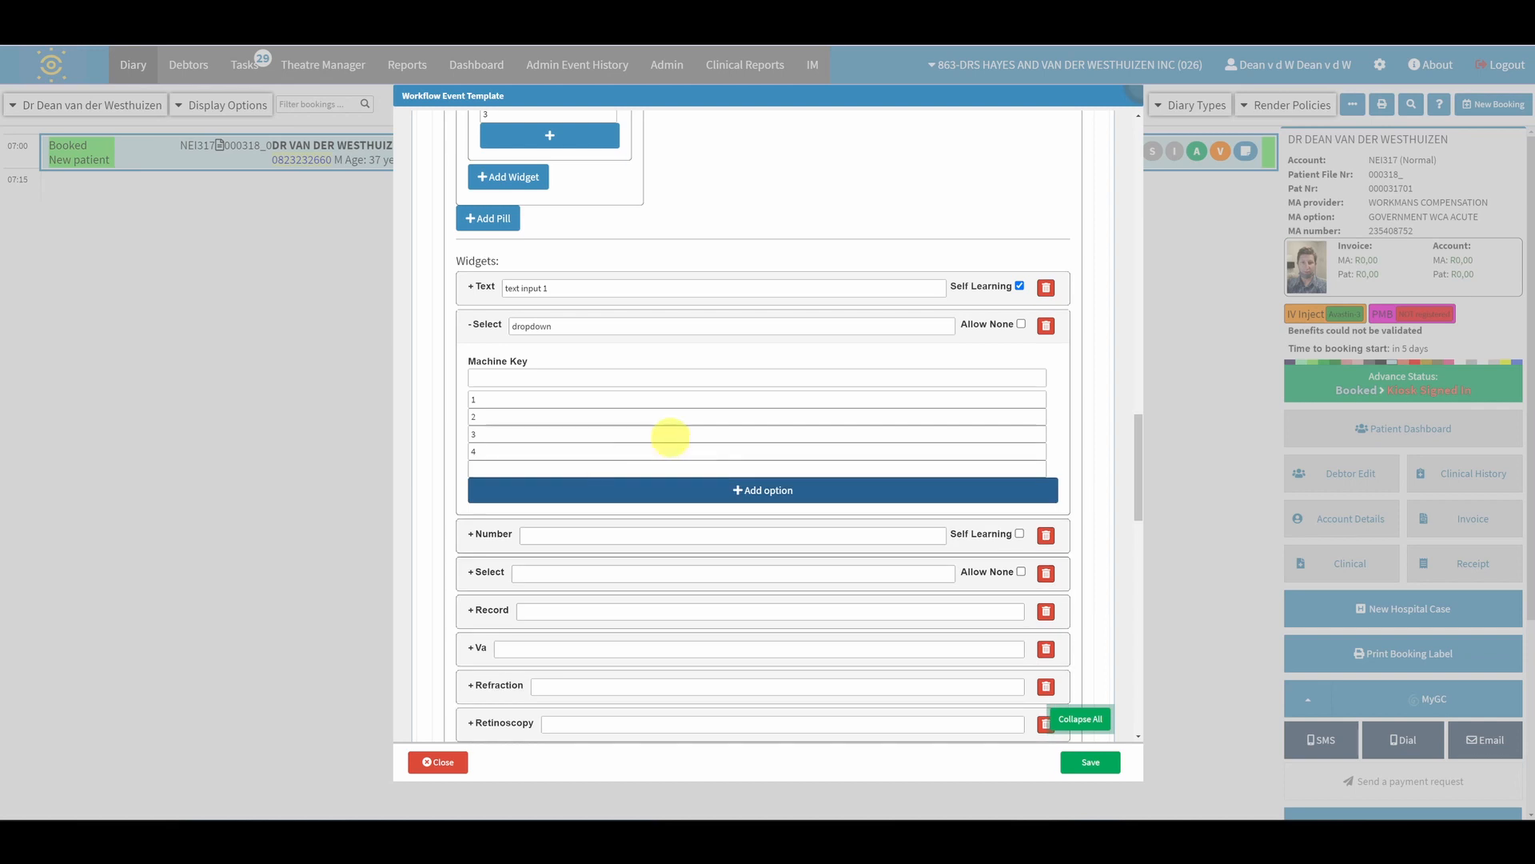
Look over the Test system's structure and collapse its sections to compare their headers
scroll(963, 247, down, 3)
scroll(661, 361, down, 2)
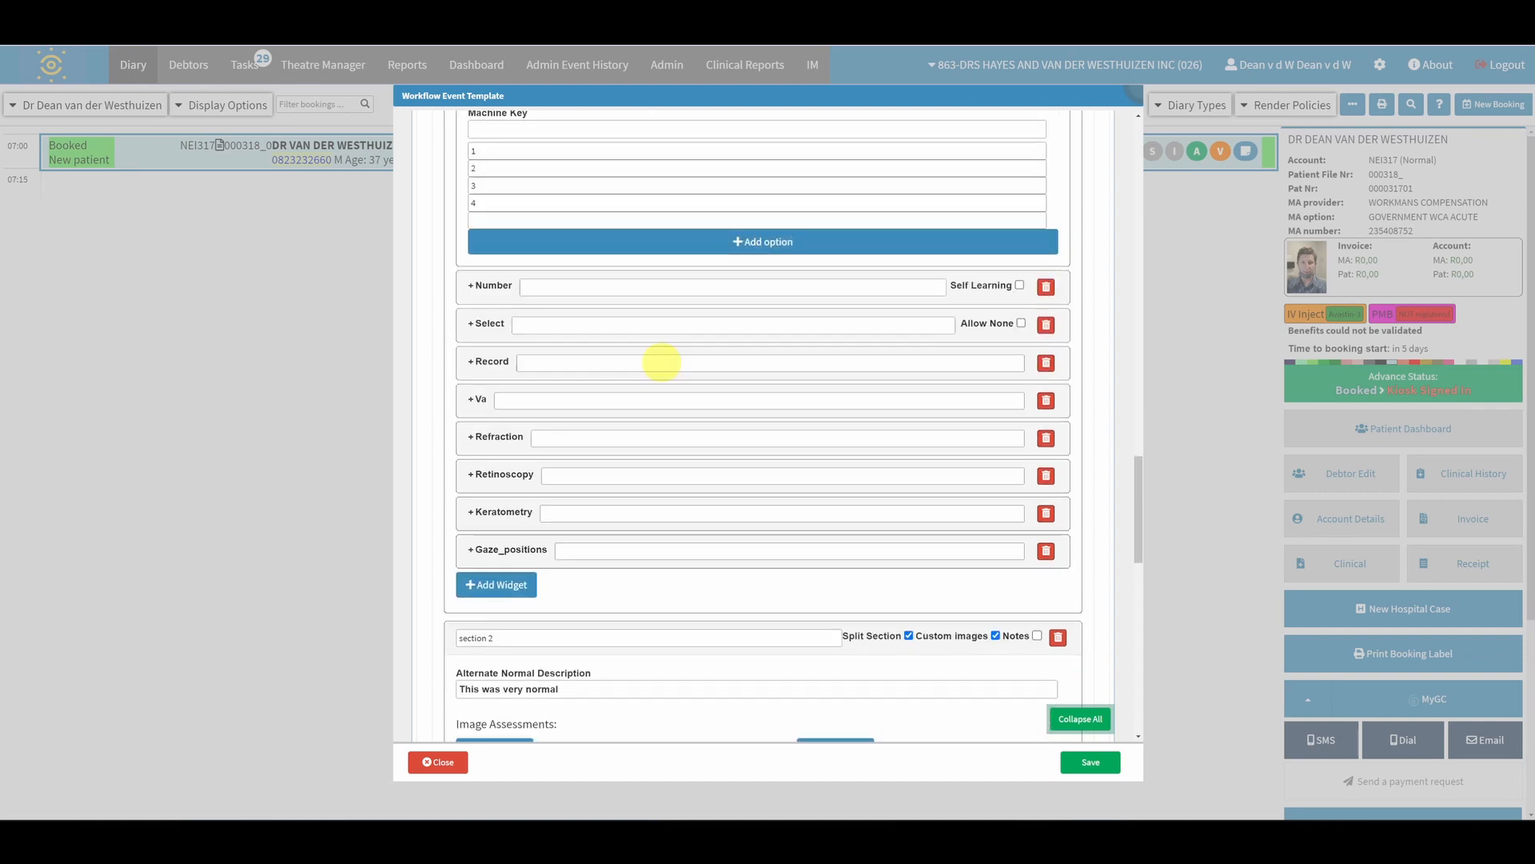
scroll(661, 361, up, 7)
scroll(661, 361, up, 15)
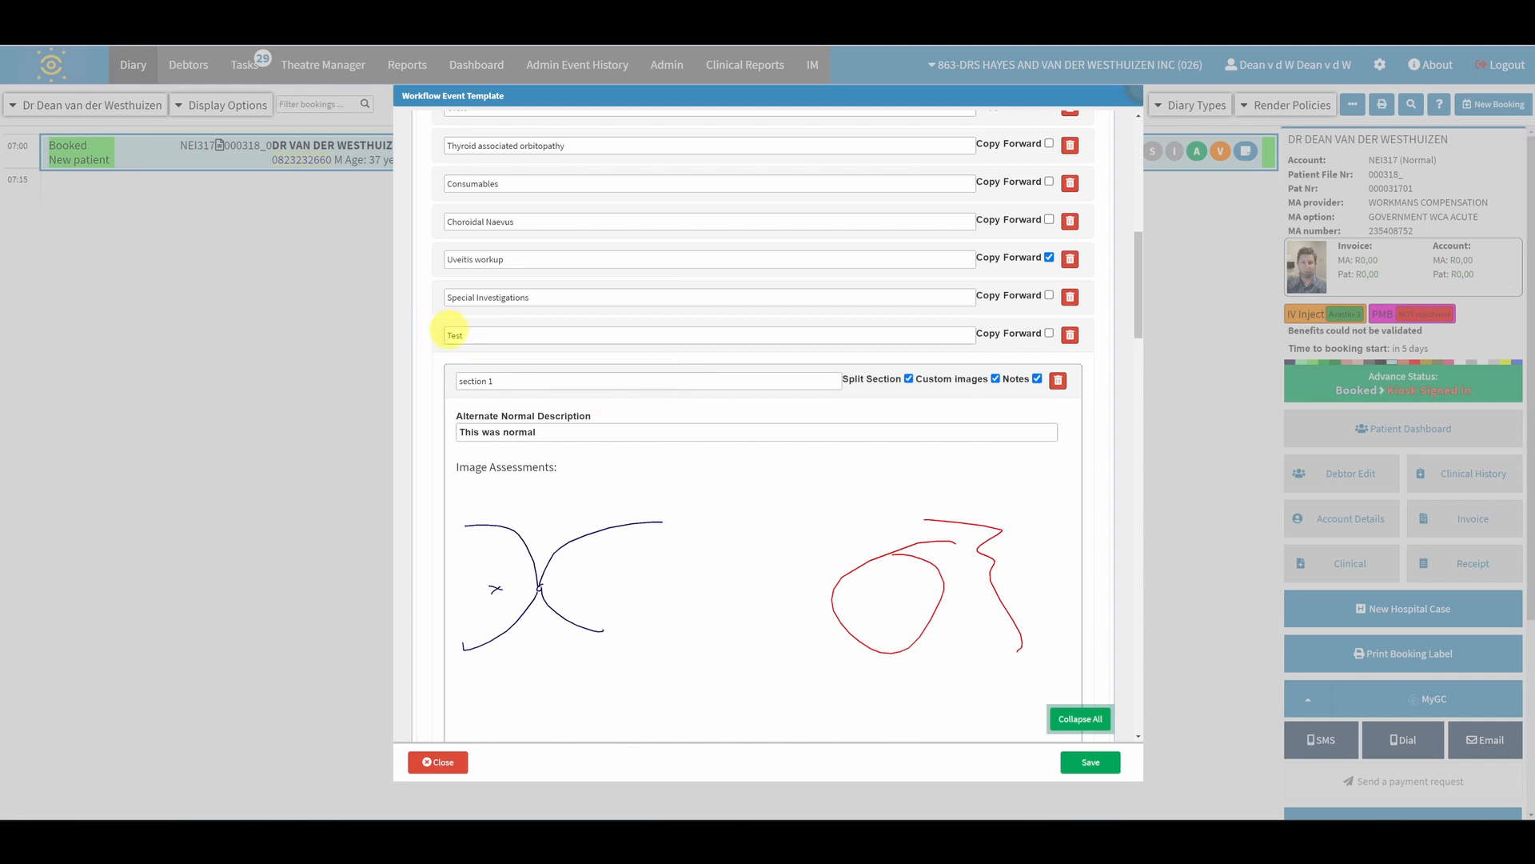
scroll(505, 350, down, 1)
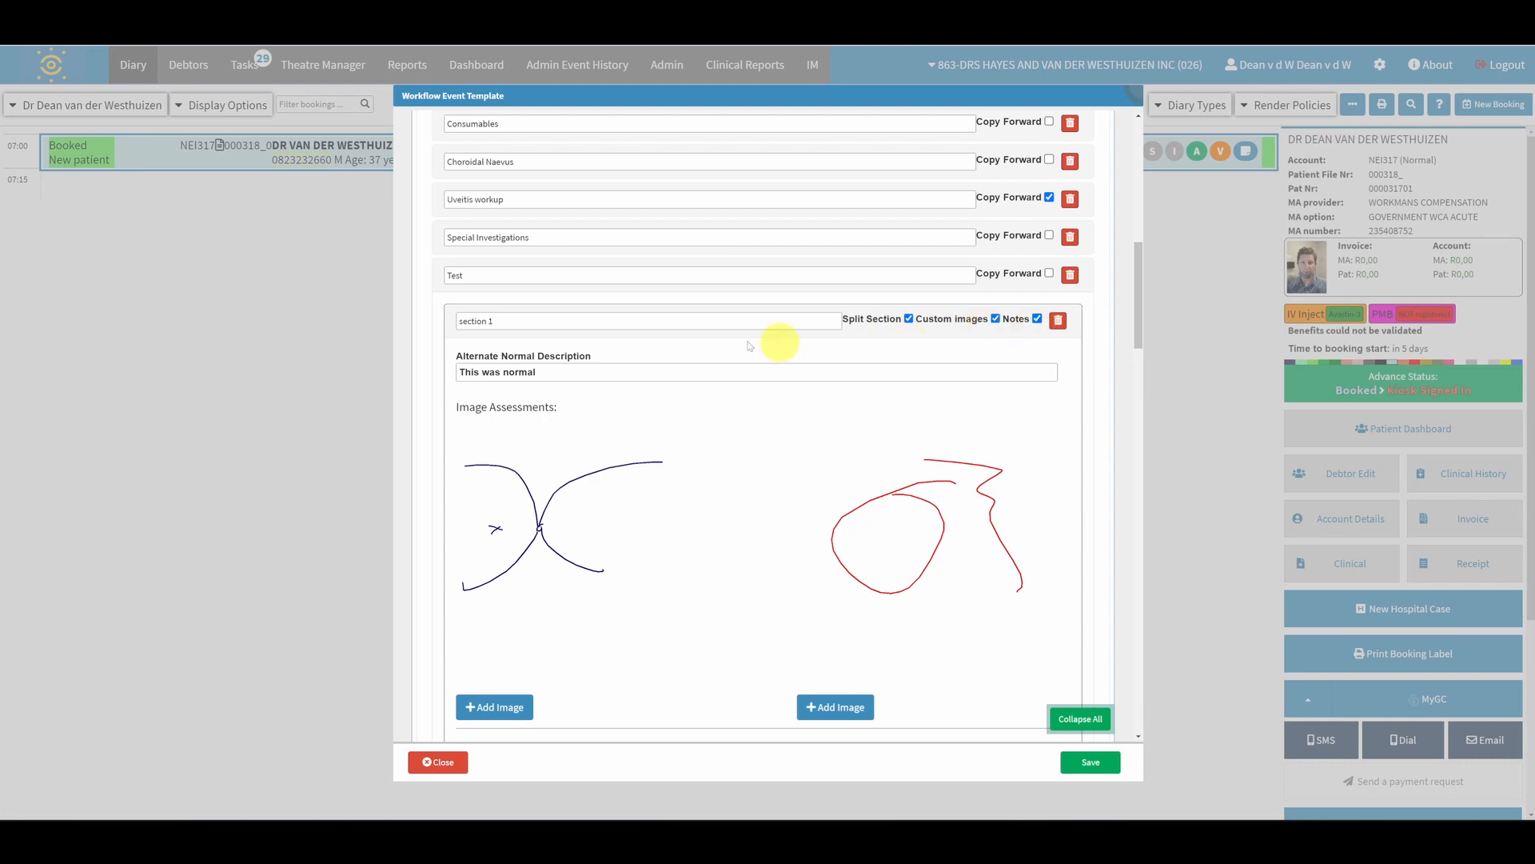
click(507, 339)
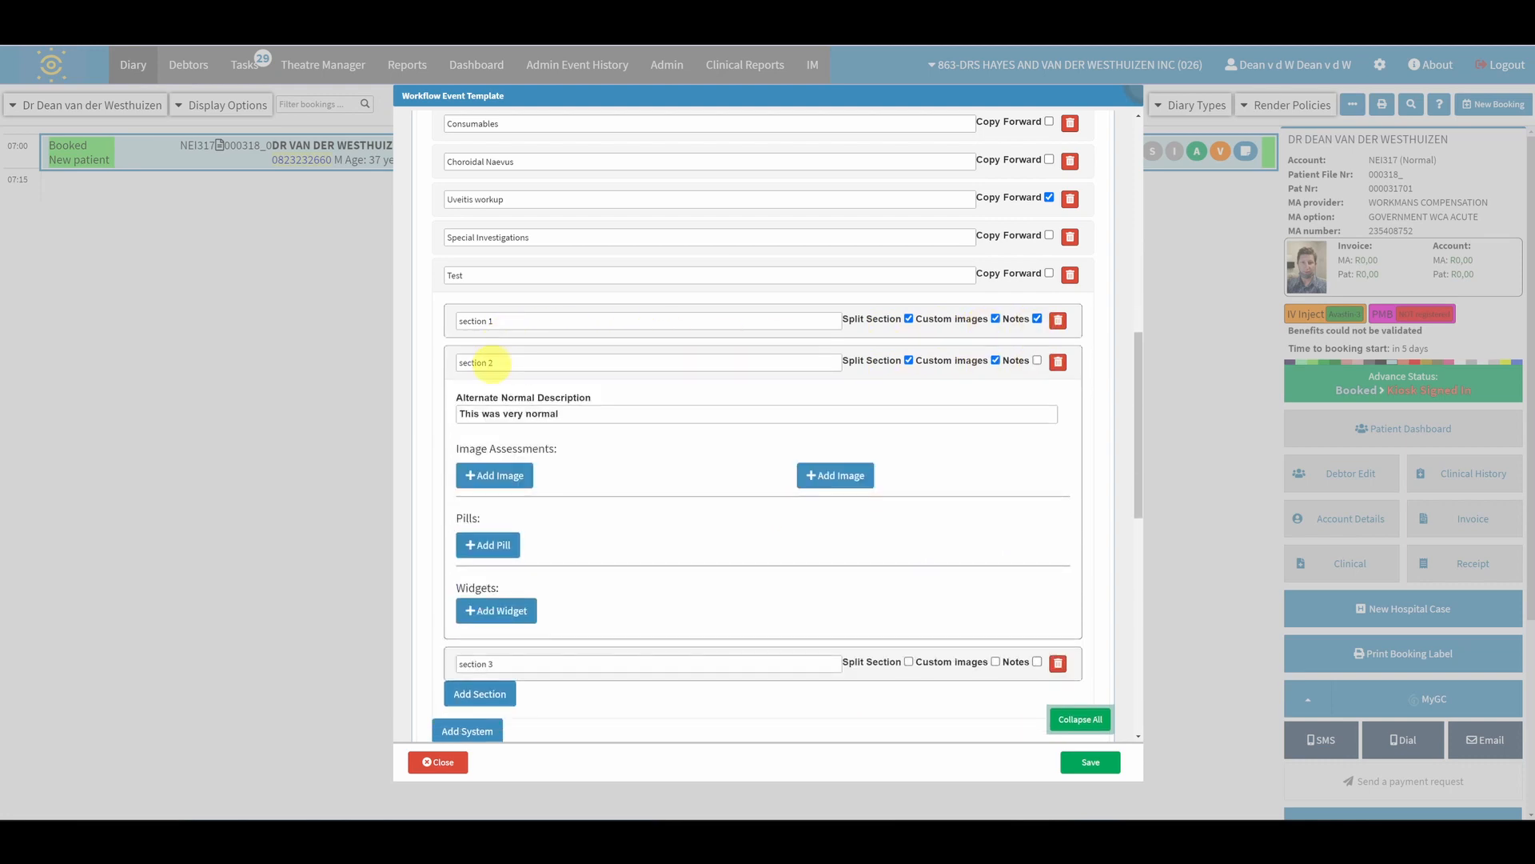
click(491, 381)
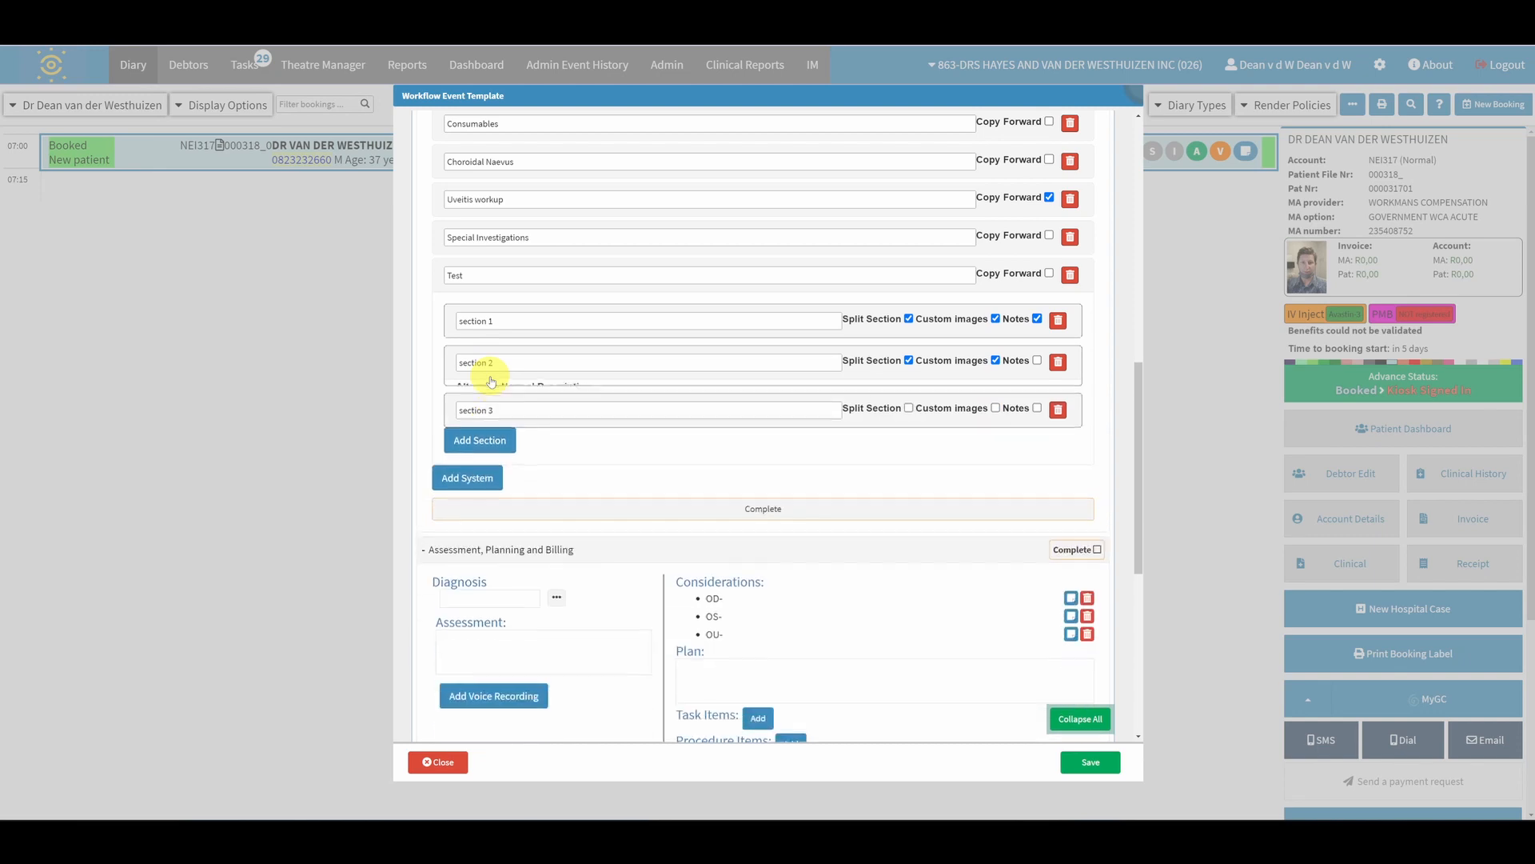
click(491, 379)
click(490, 382)
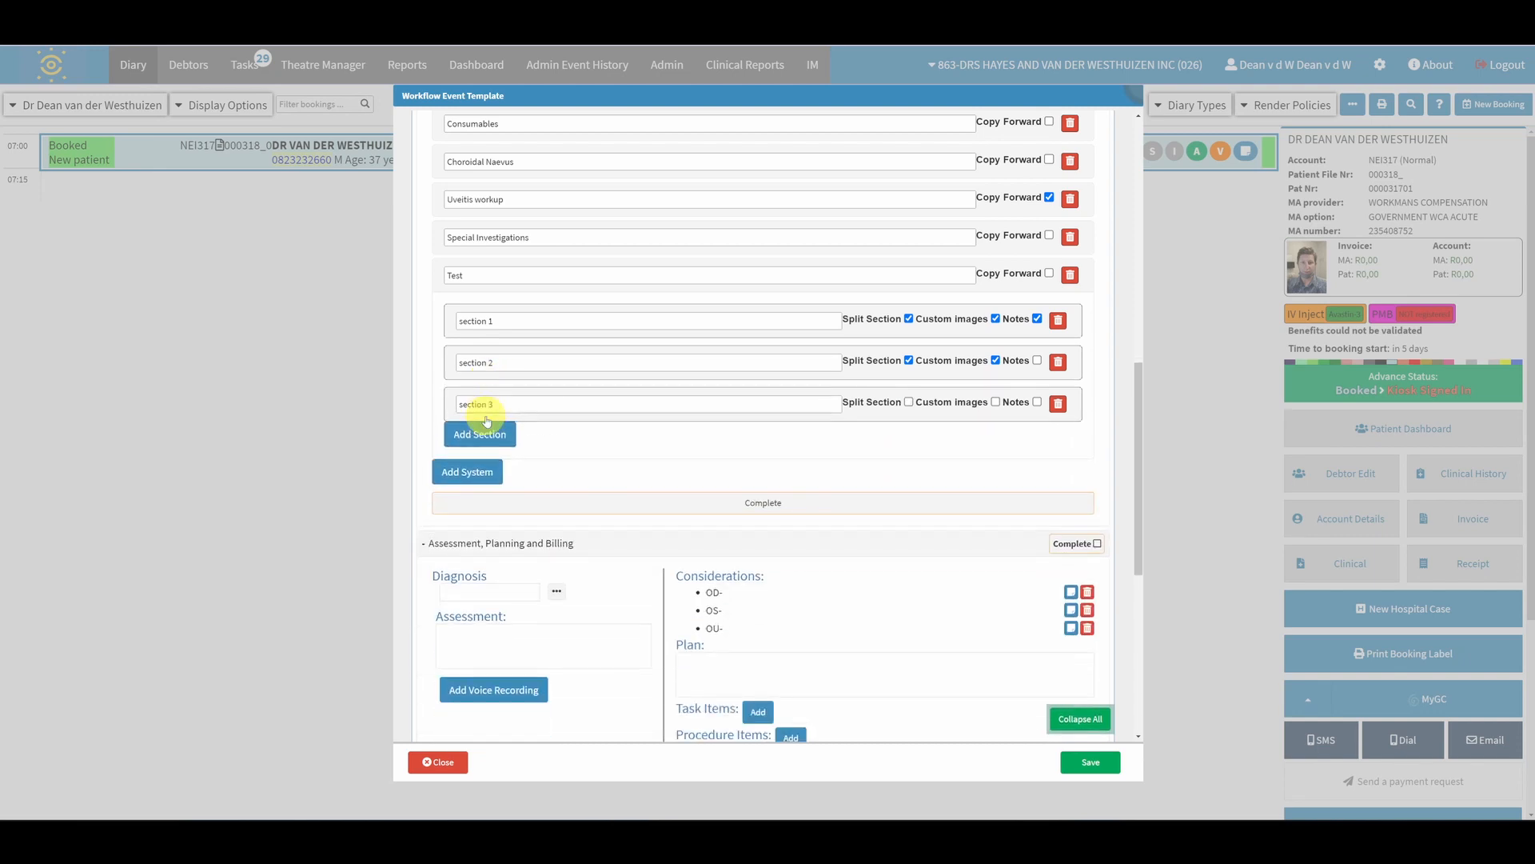
click(485, 416)
click(471, 406)
Expand section 1 and review its images, pills and widgets, collapsing the "dropdown" widget's settings
click(502, 336)
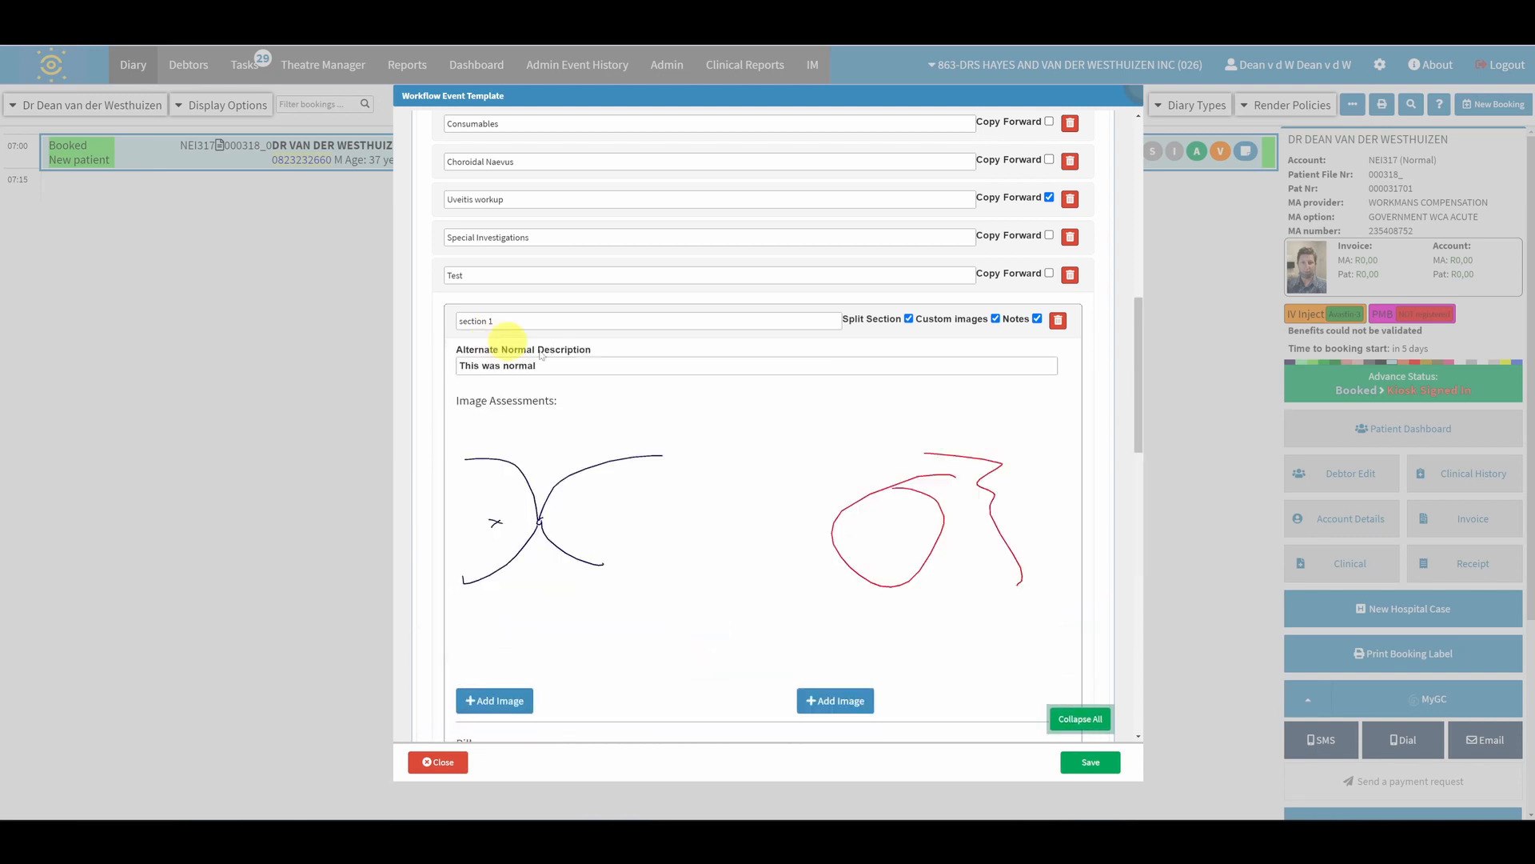
scroll(600, 360, down, 7)
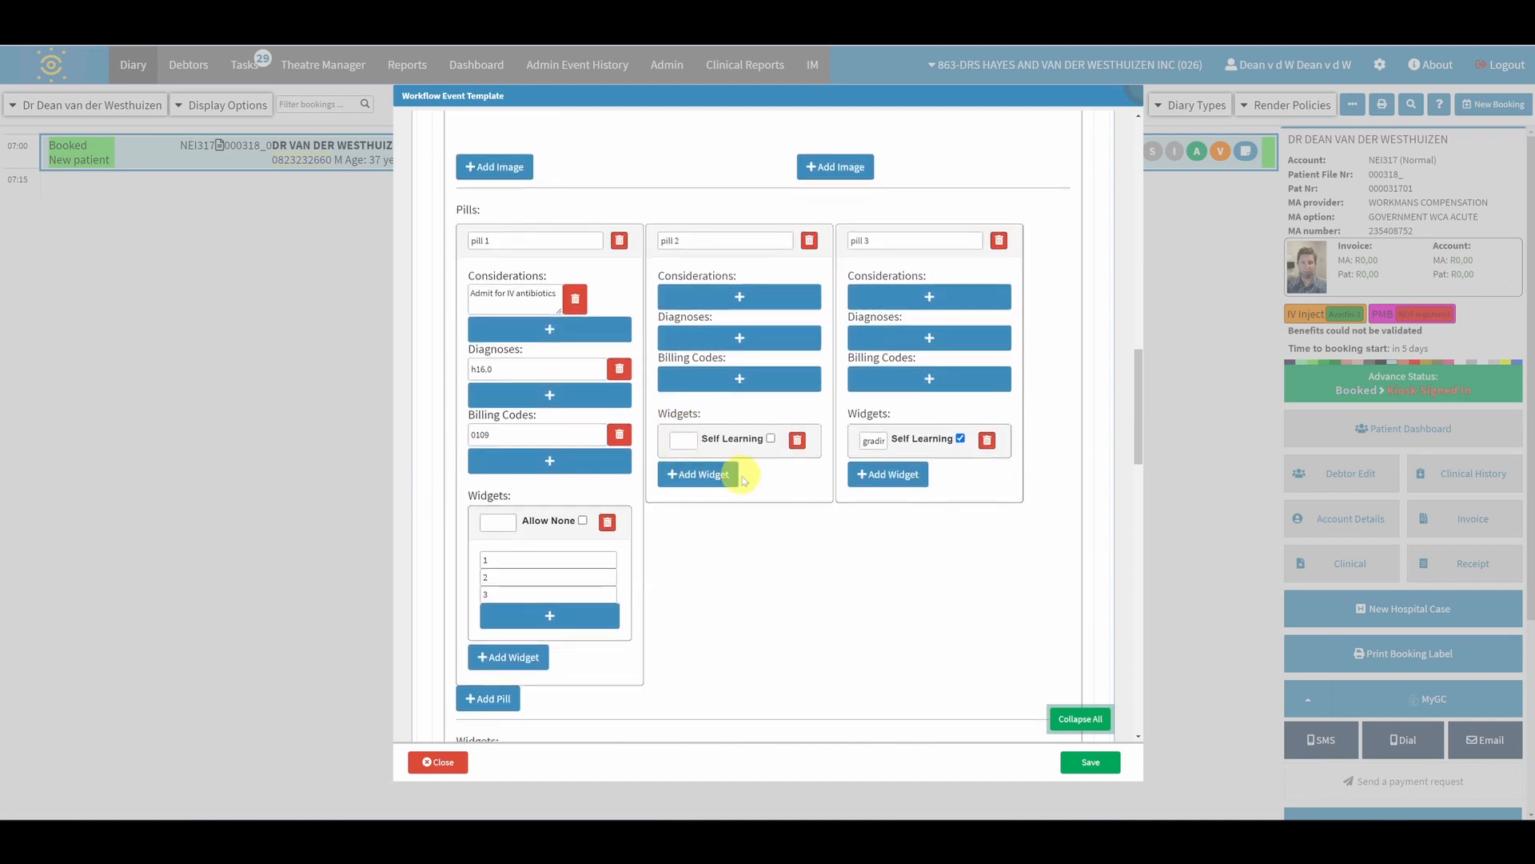
scroll(711, 492, down, 4)
scroll(491, 472, down, 1)
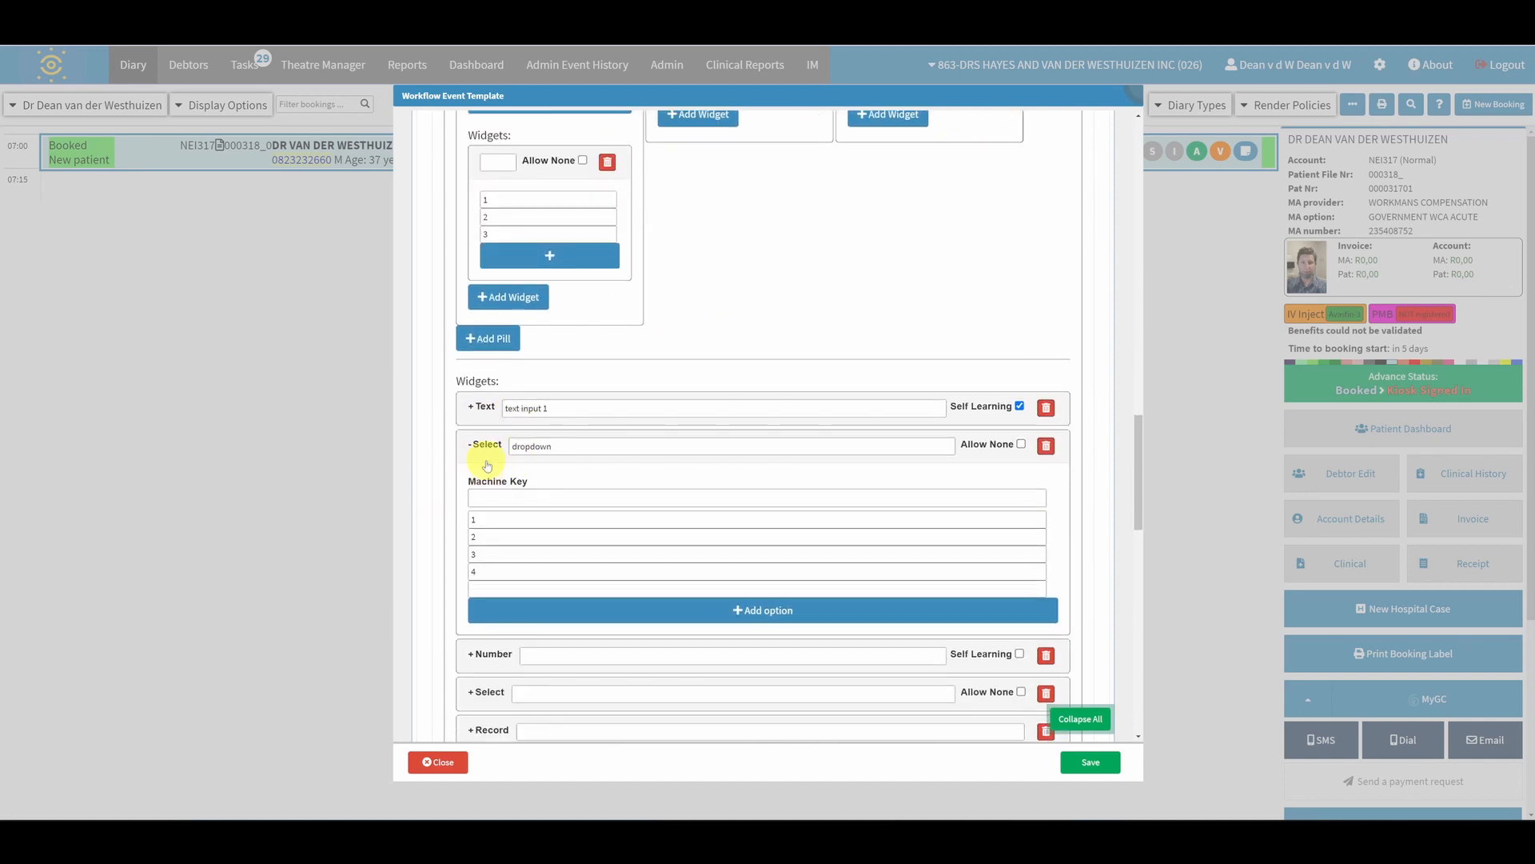
click(486, 463)
scroll(496, 412, down, 2)
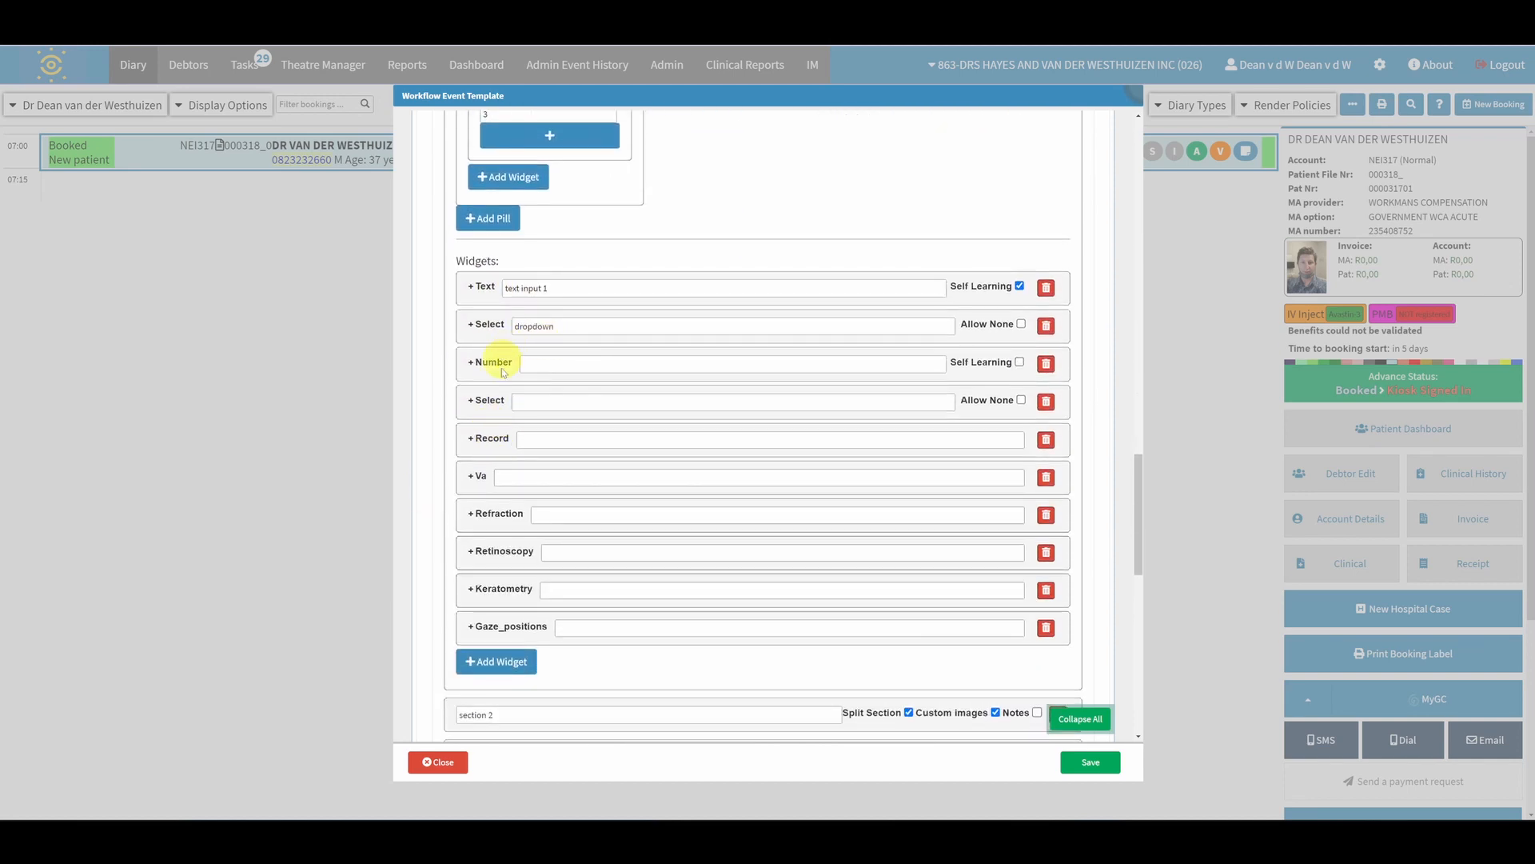
scroll(504, 372, down, 1)
scroll(512, 404, down, 1)
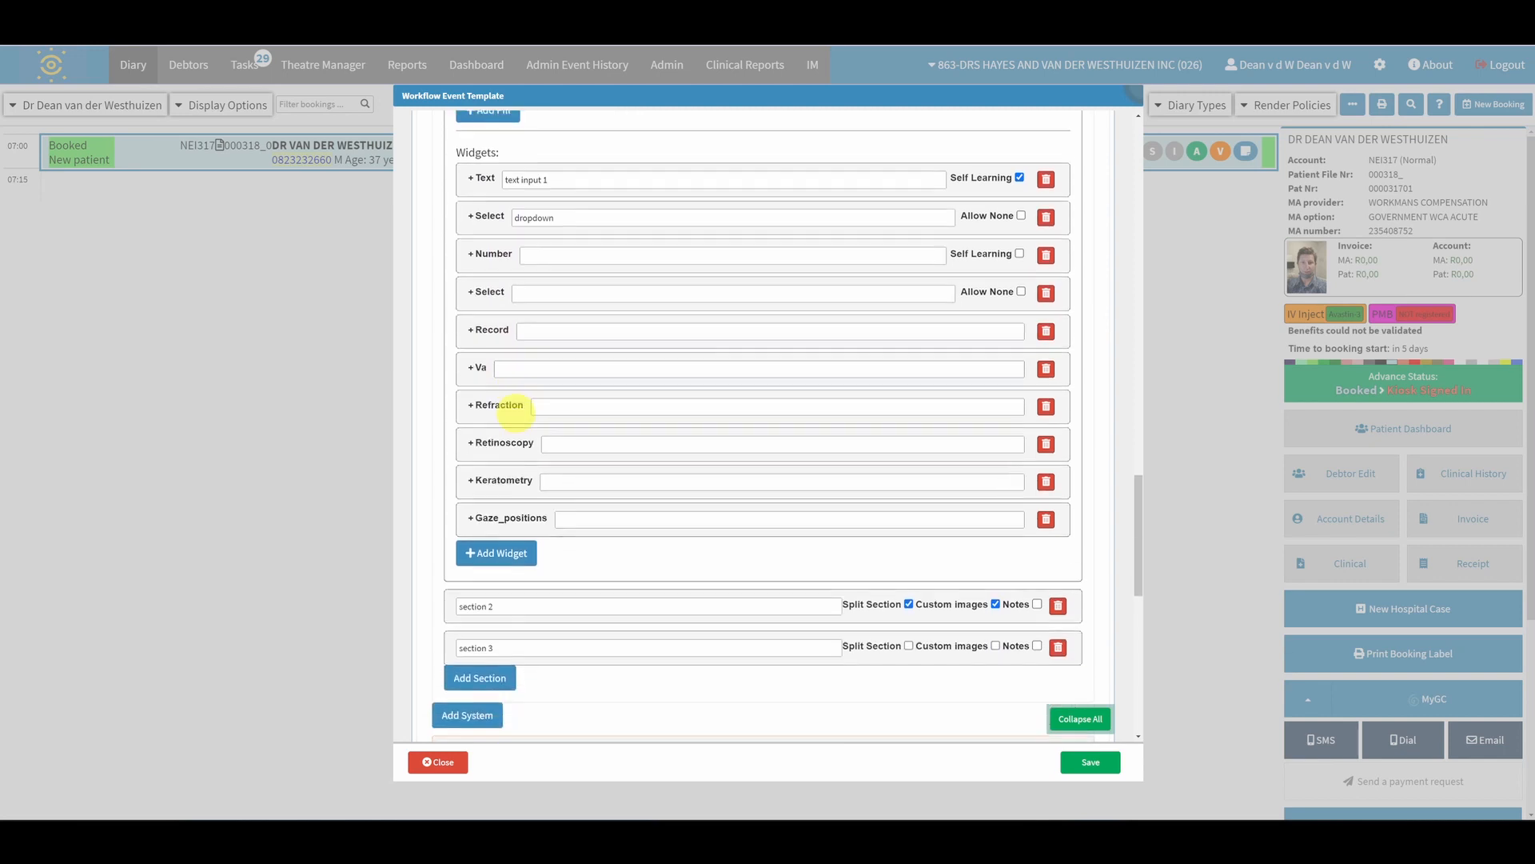
scroll(856, 411, up, 9)
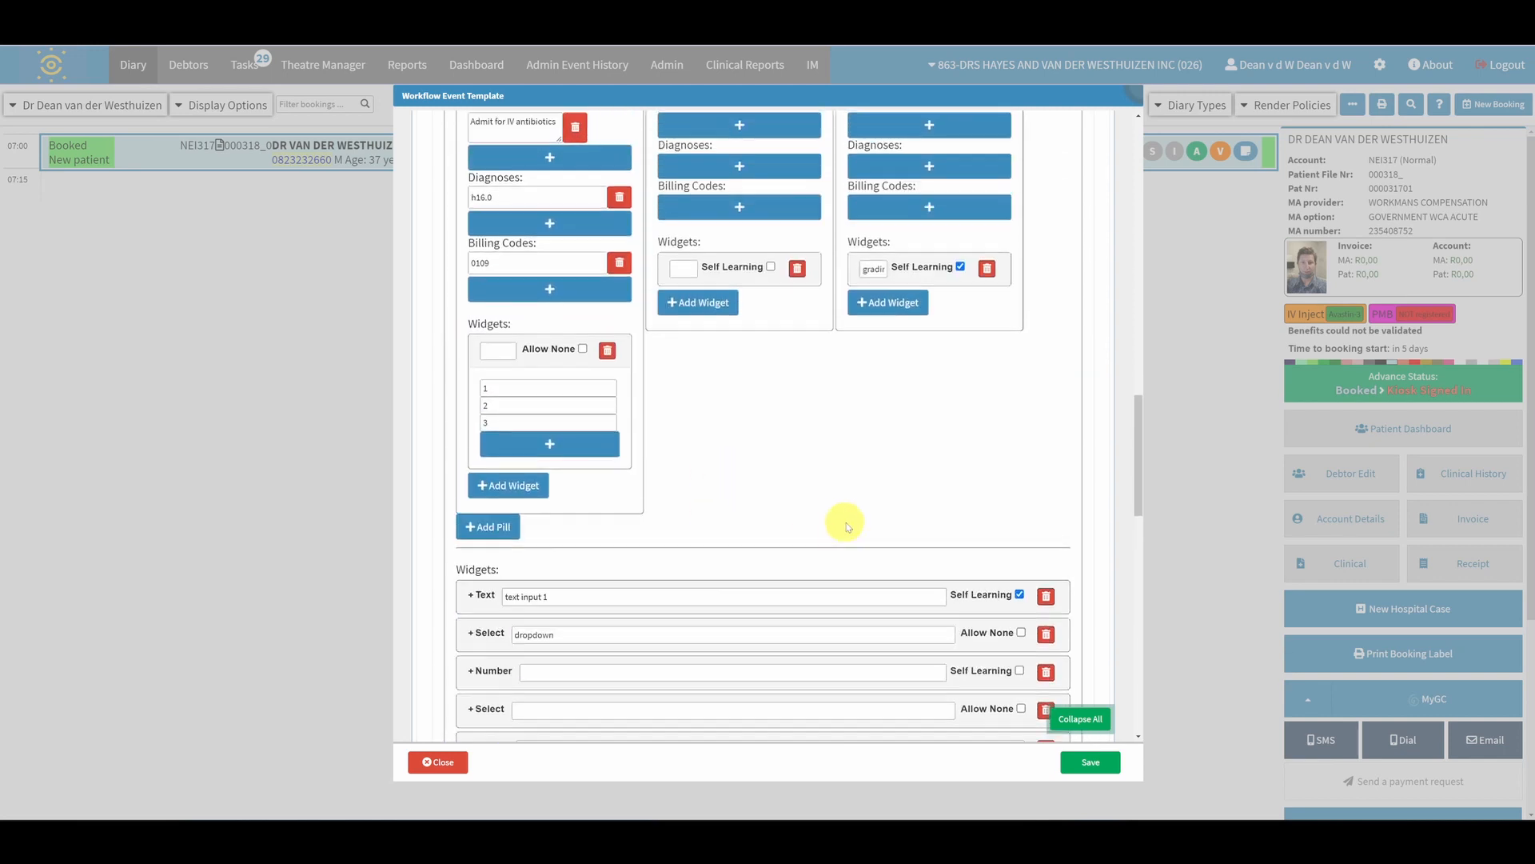
scroll(730, 322, up, 8)
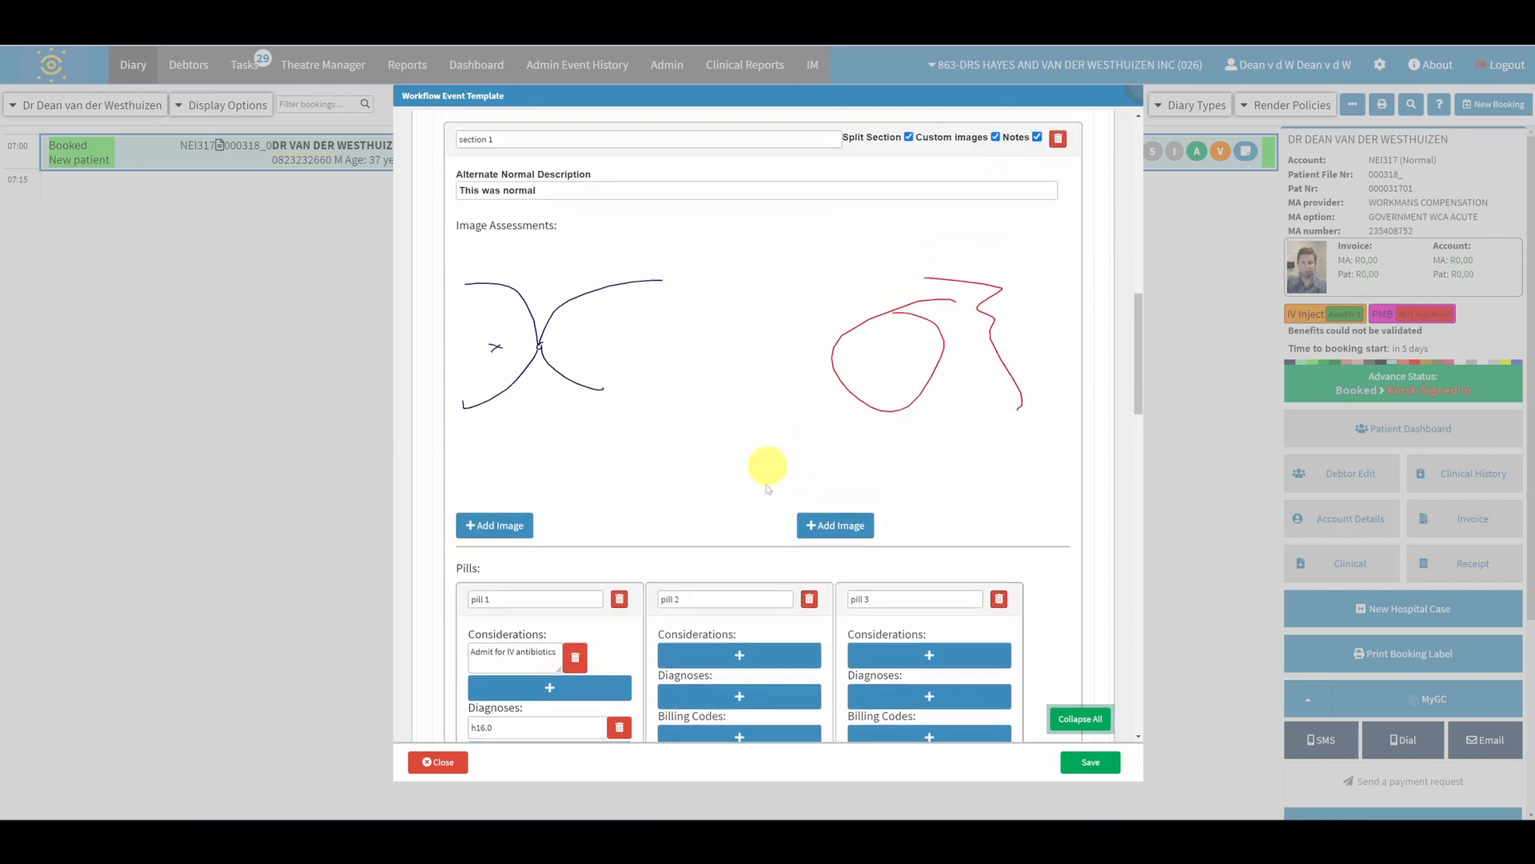
Save the EYE EXAMINATION 1 workflow event template and the settings
click(1090, 763)
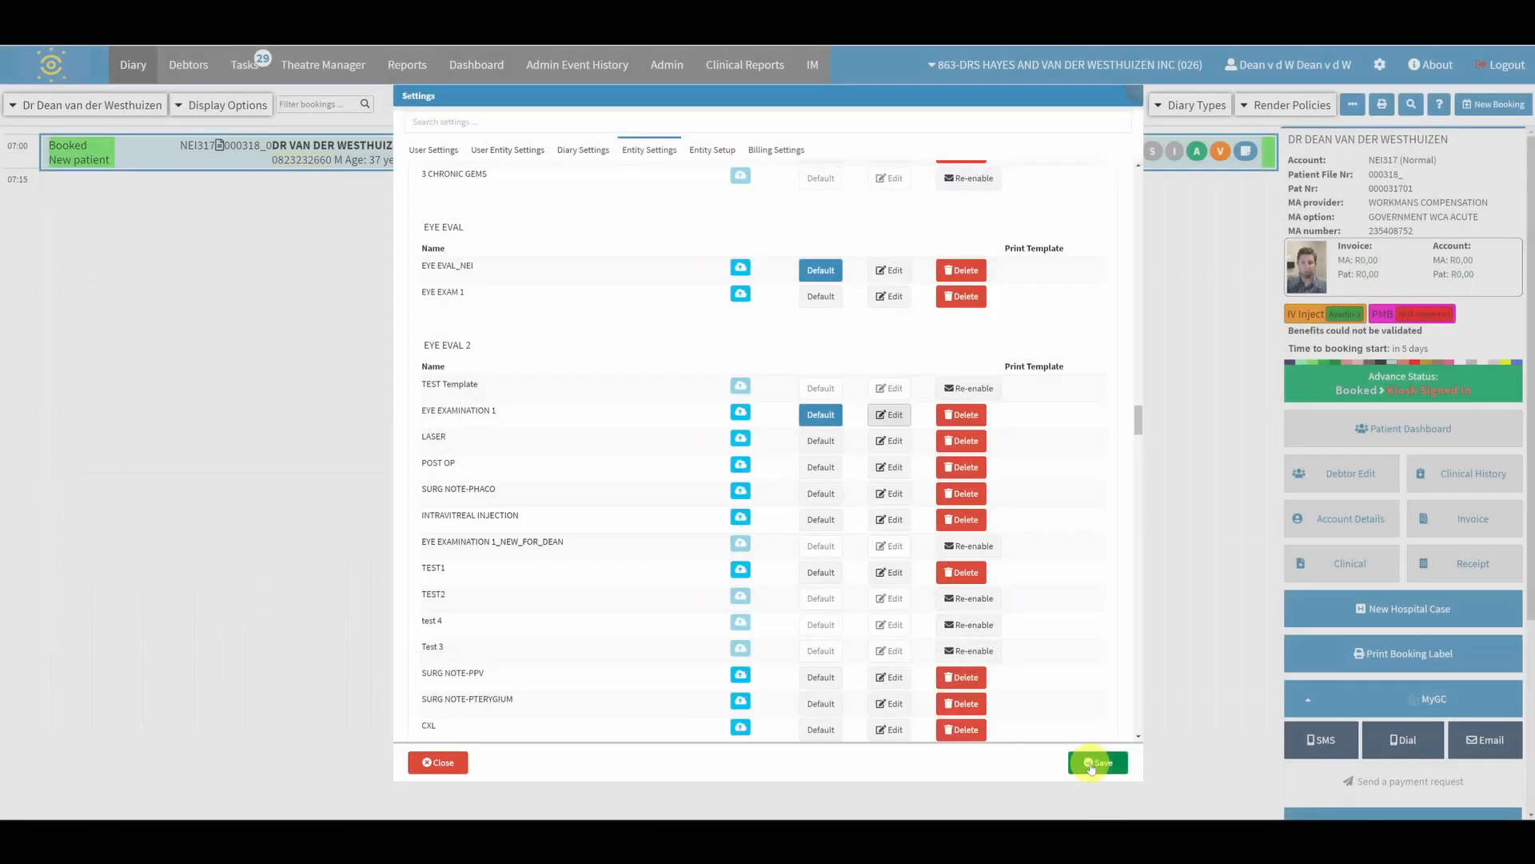
click(1094, 763)
Open the booked patient's clinical case, dismiss the future-date notice and add a new EYE EVAL 2 event
click(1301, 565)
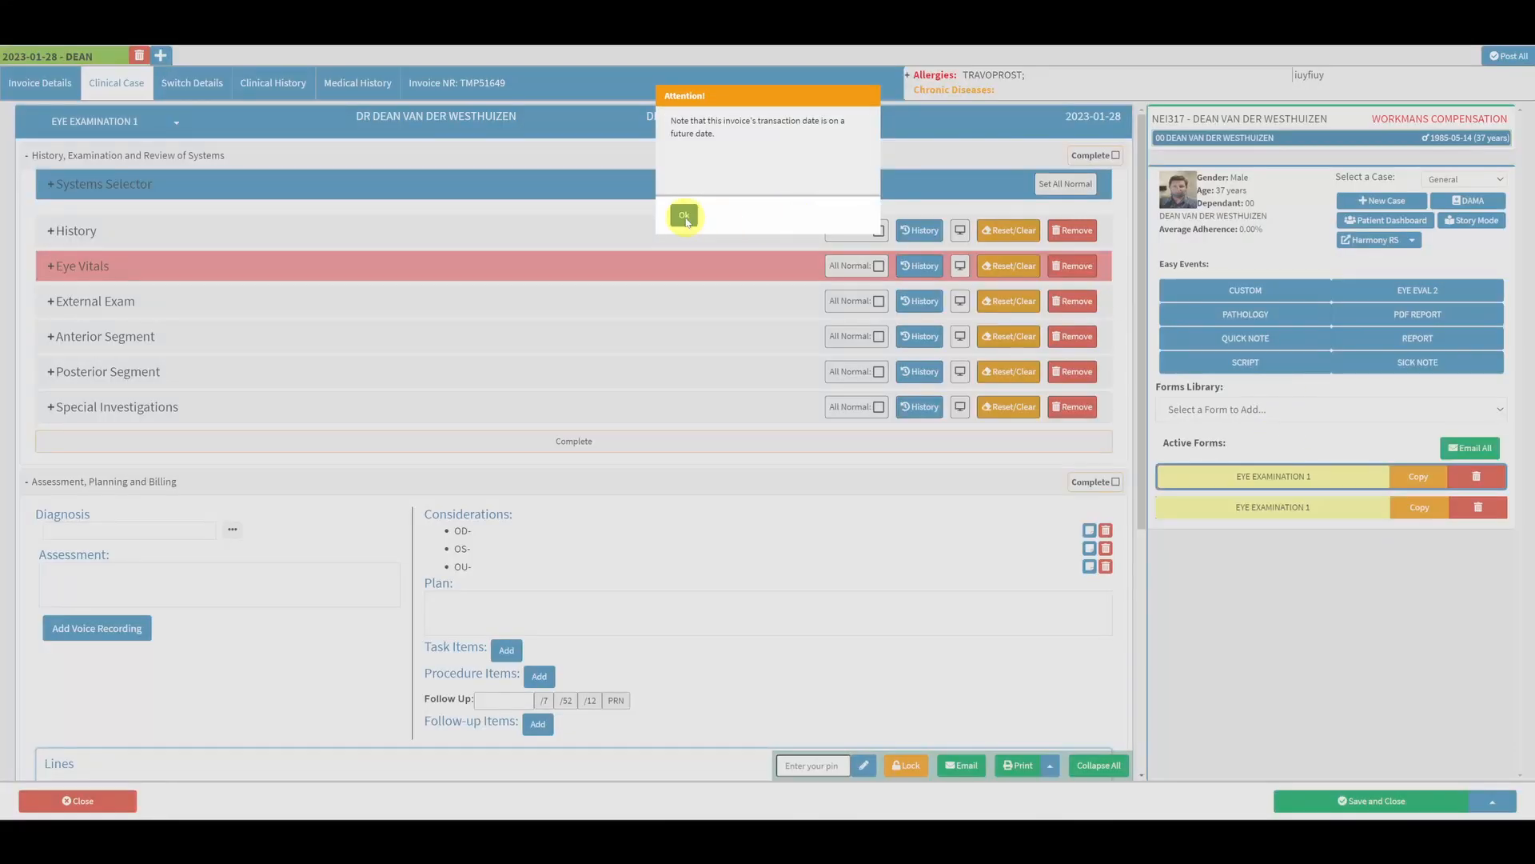
click(683, 215)
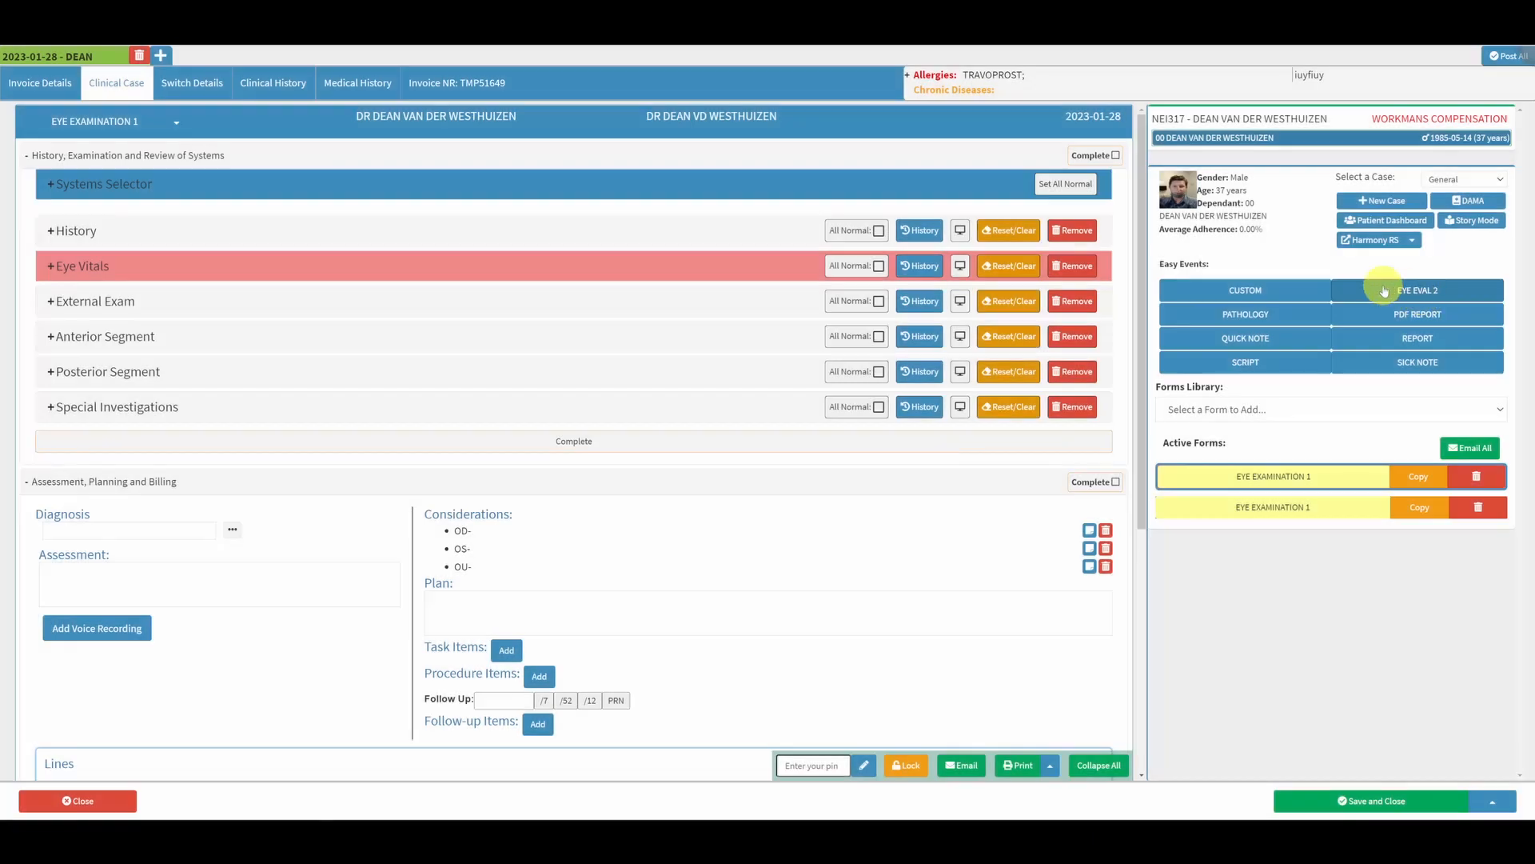
click(1401, 288)
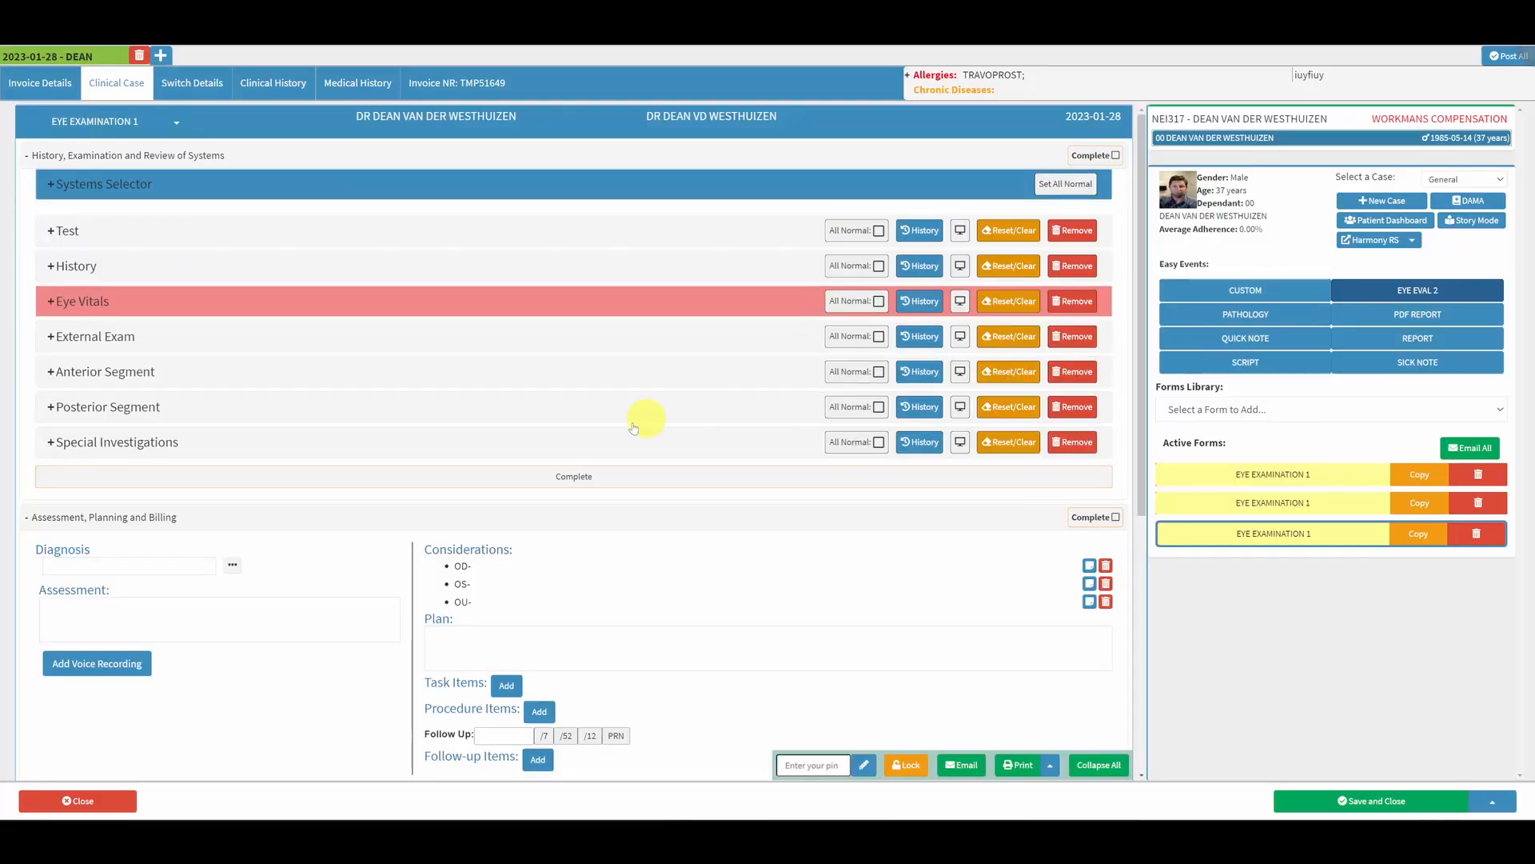
Expand the Systems Selector and the Test system, and mark the second half of section 1 as FINDINGS
click(59, 187)
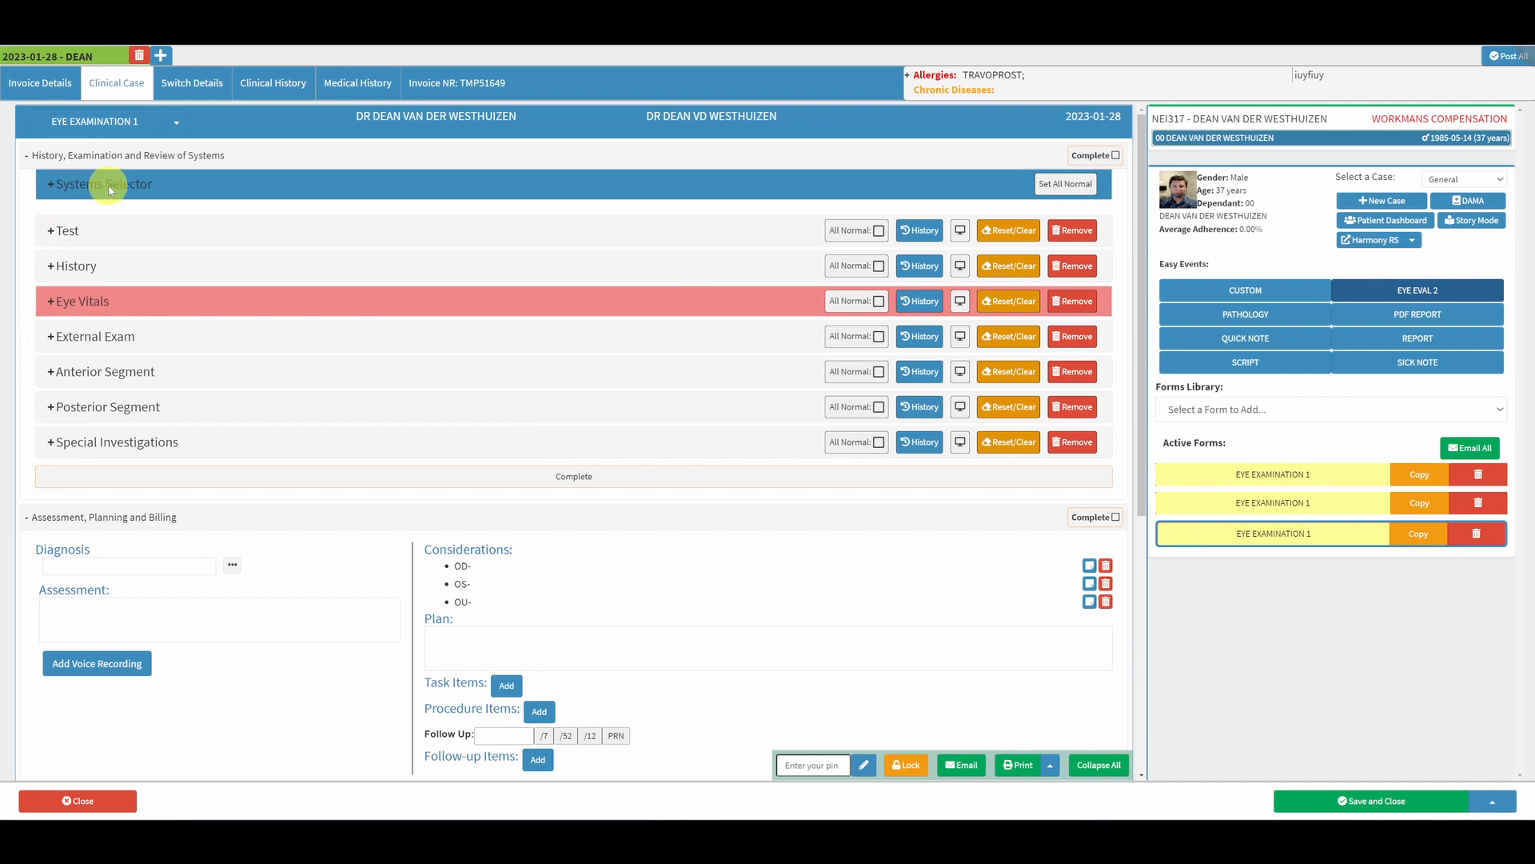
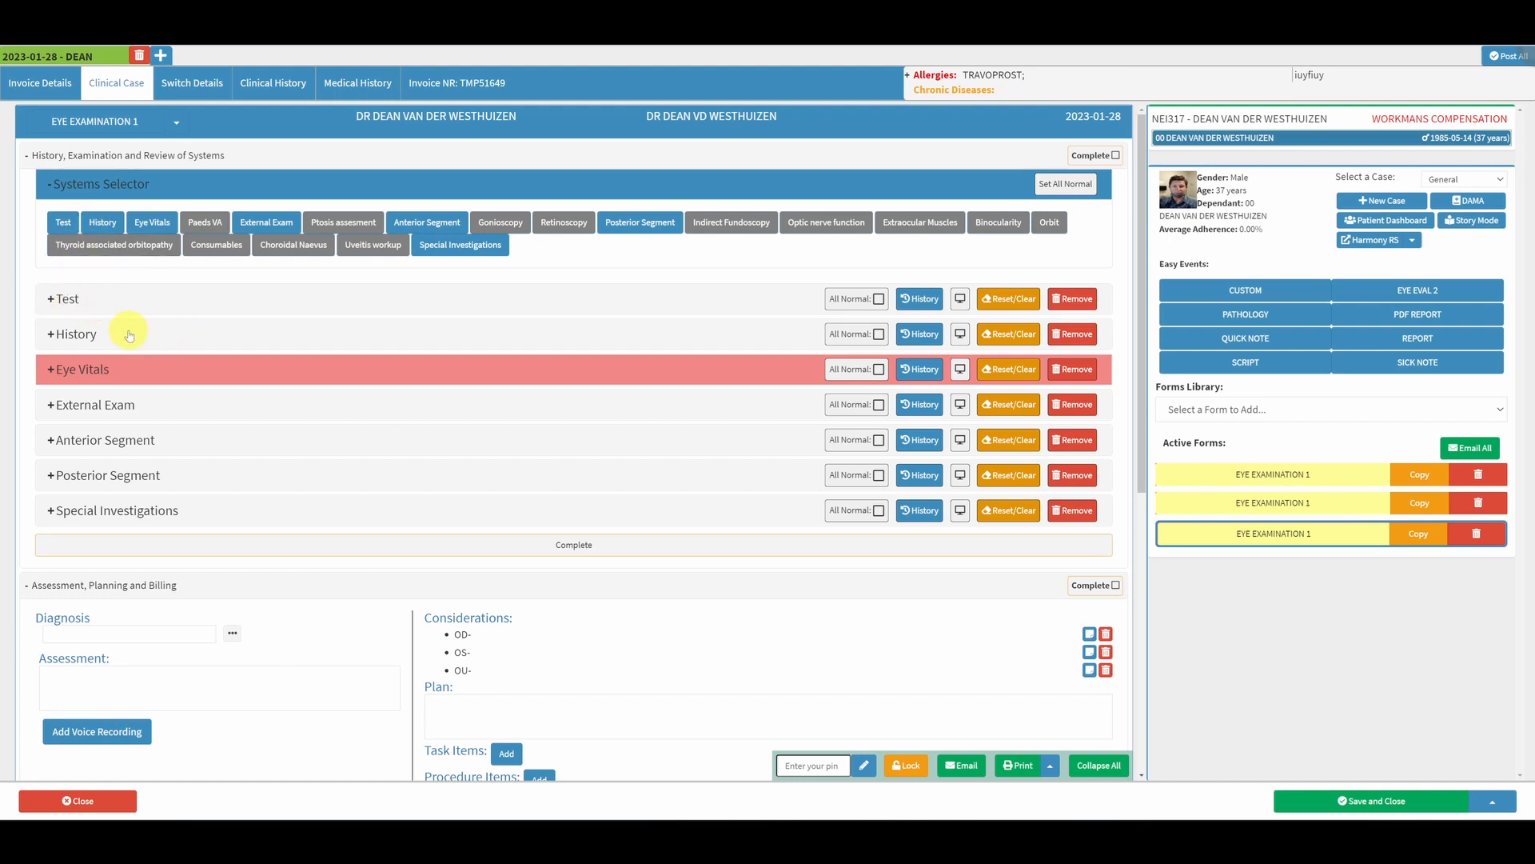
click(64, 299)
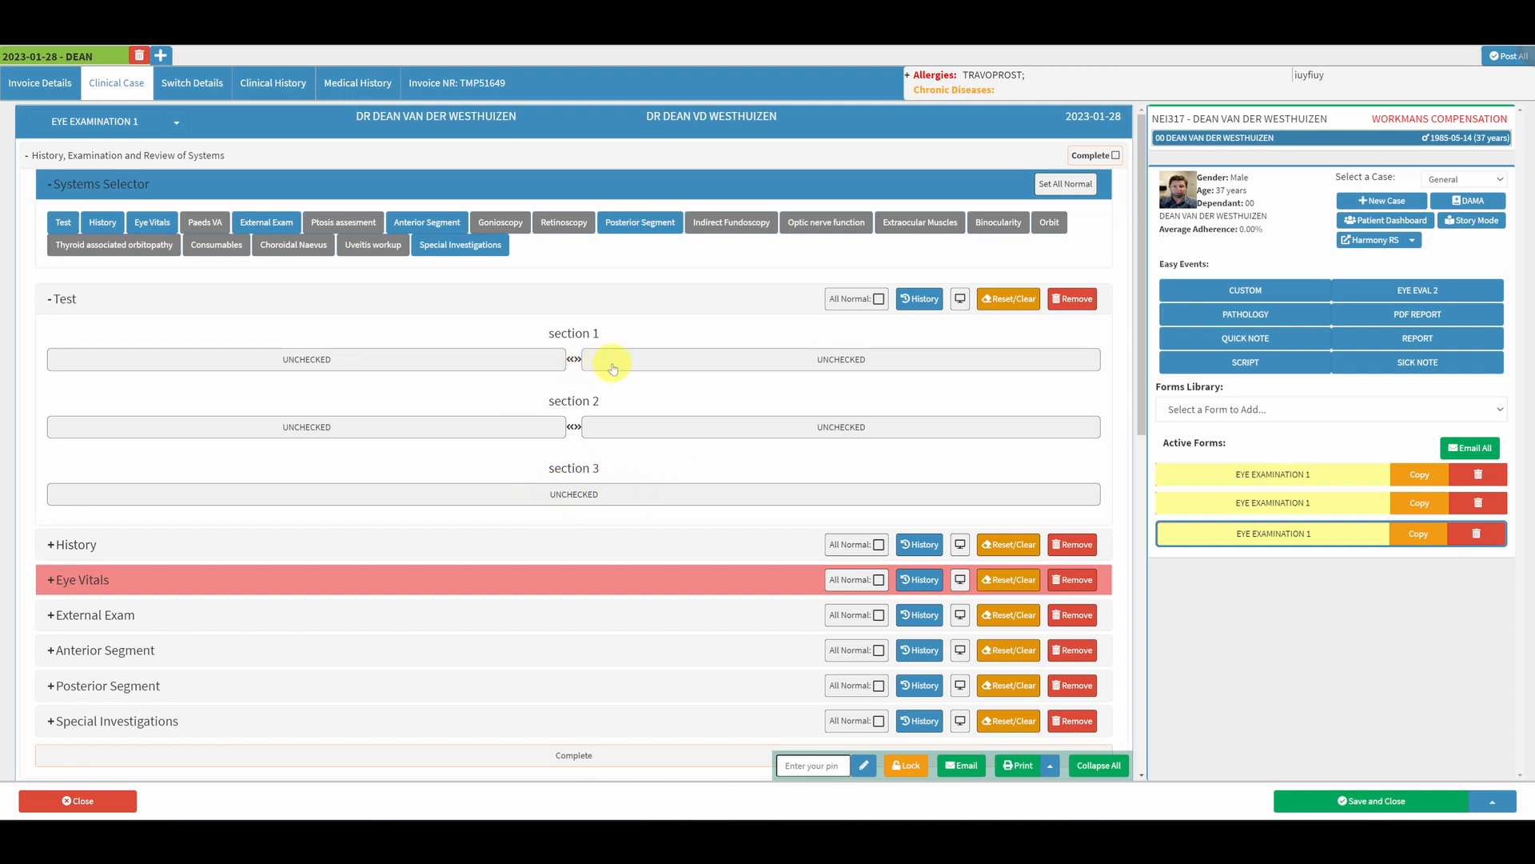
click(737, 434)
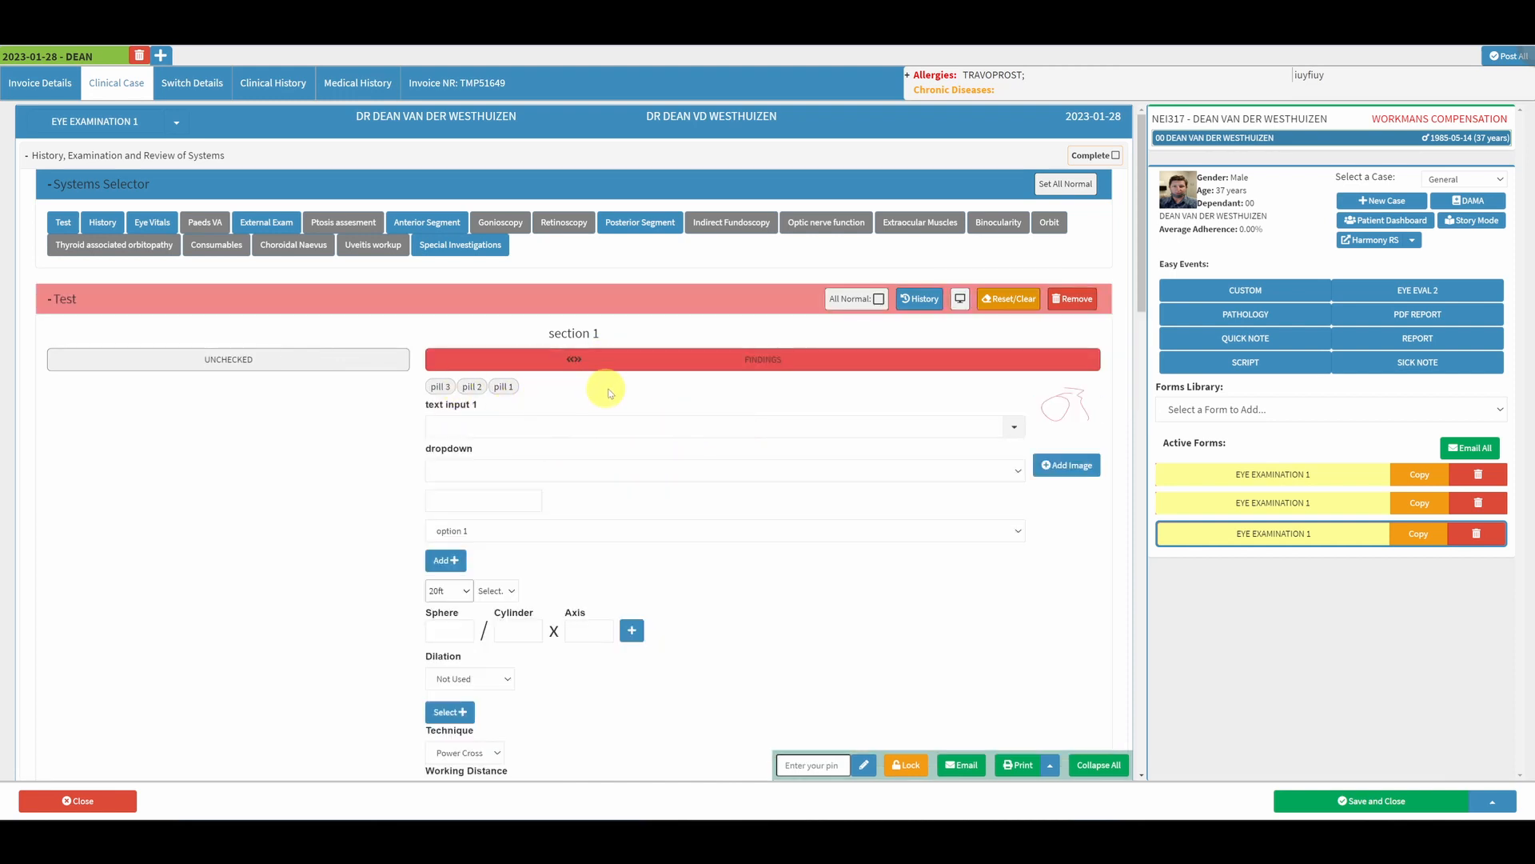
scroll(612, 386, down, 1)
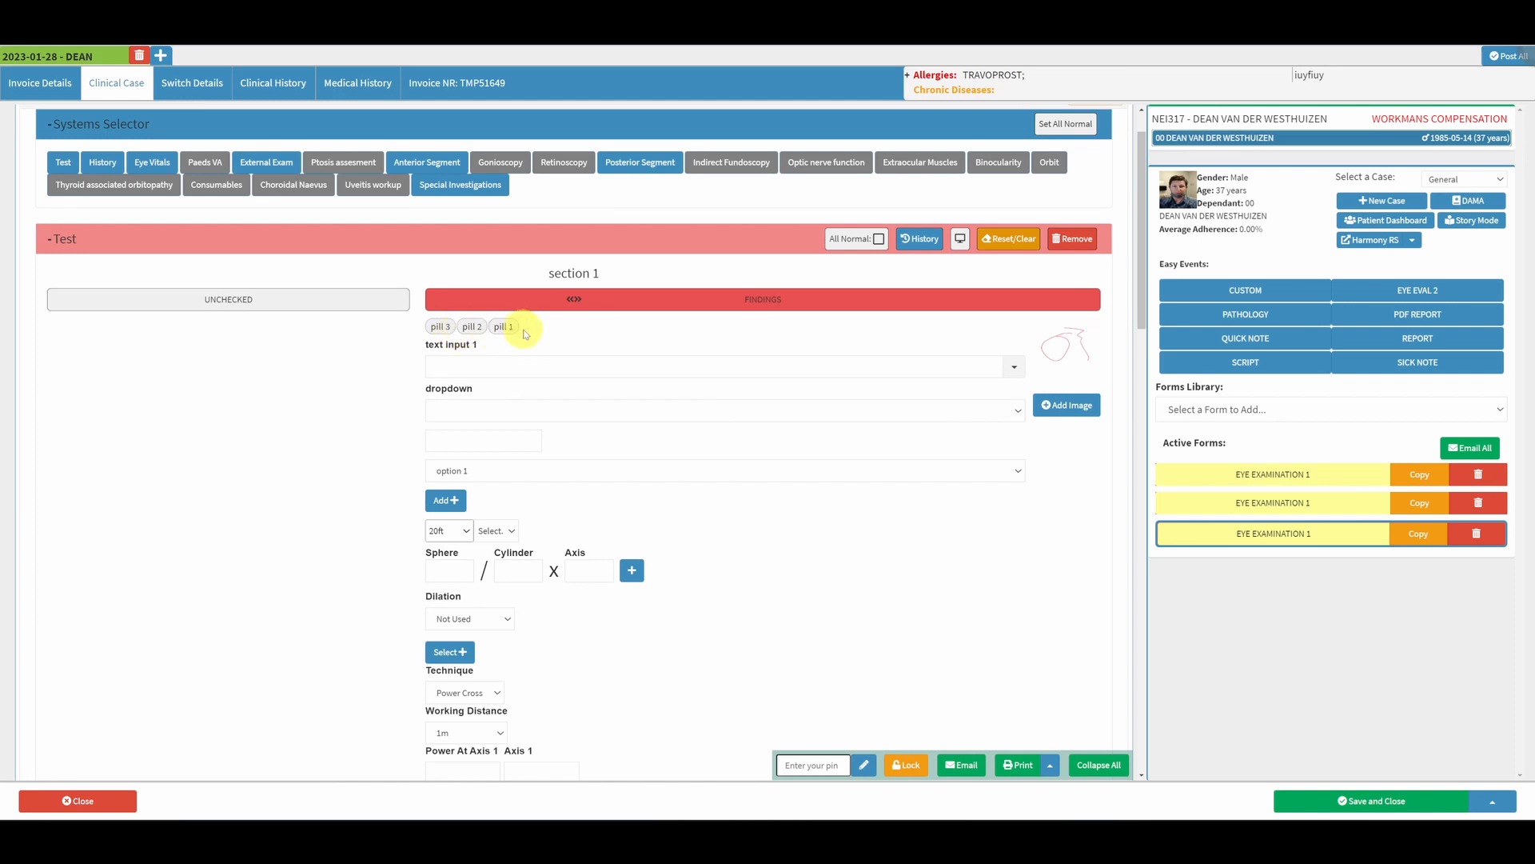
scroll(526, 334, down, 1)
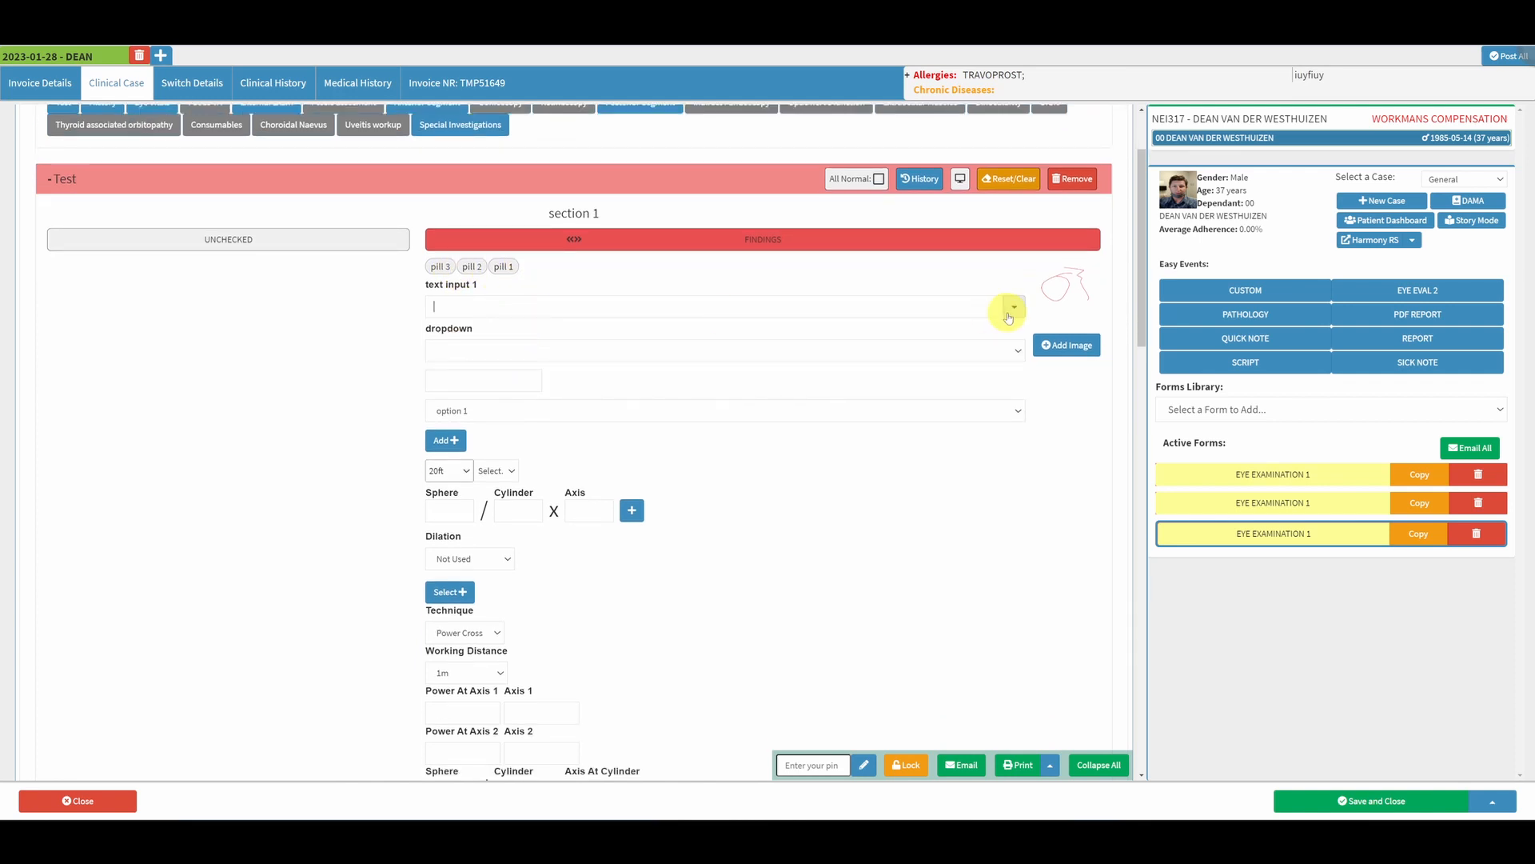
Test the self-learning "text input 1" field by entering kljghlaf, adfsgdfsg and dsfgsdfg in turn and checking its suggestions
click(970, 312)
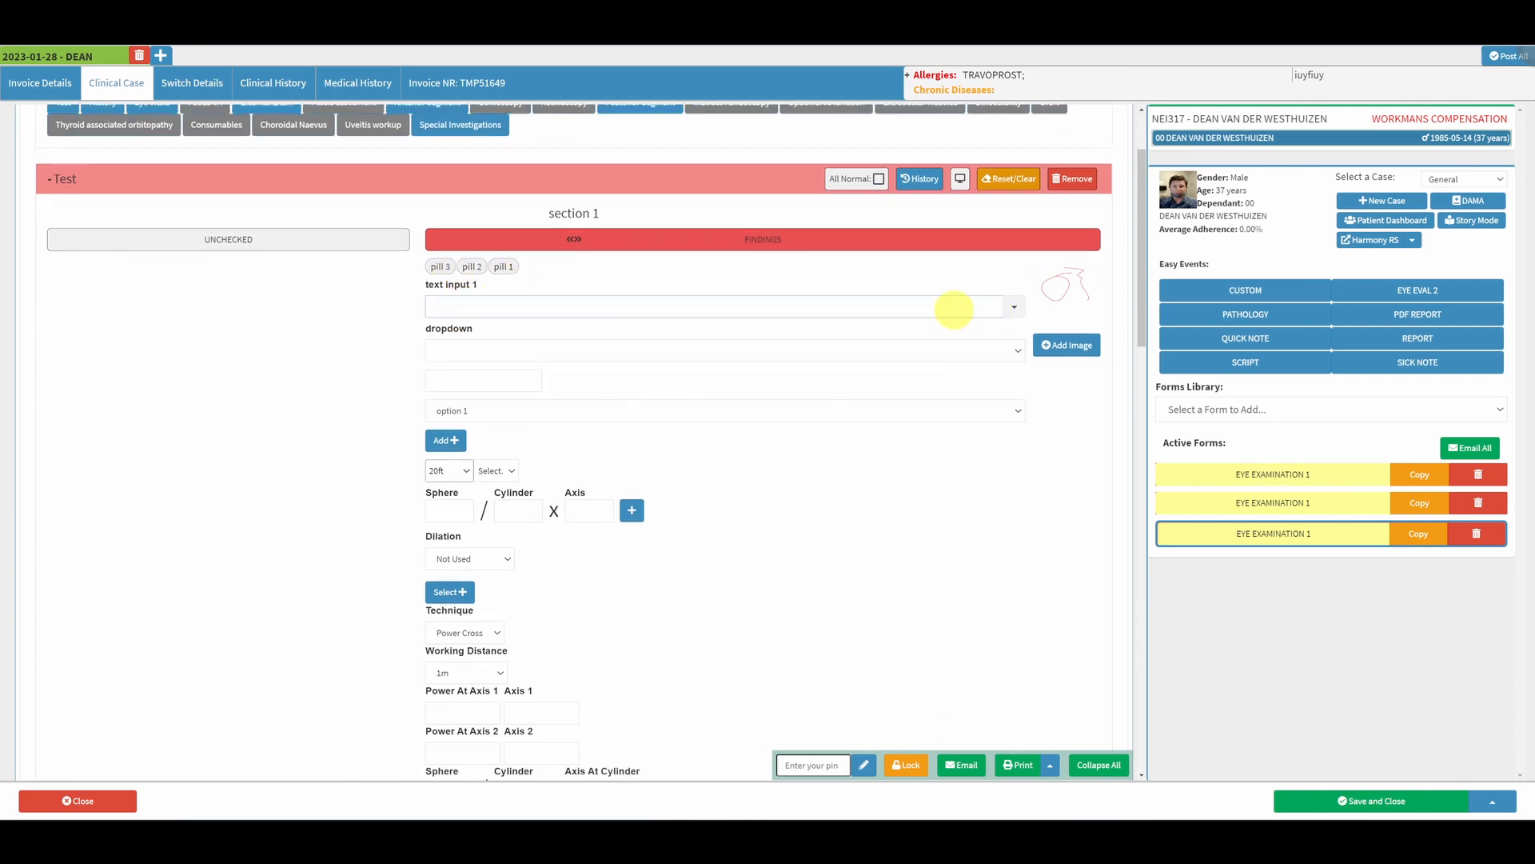
click(342, 366)
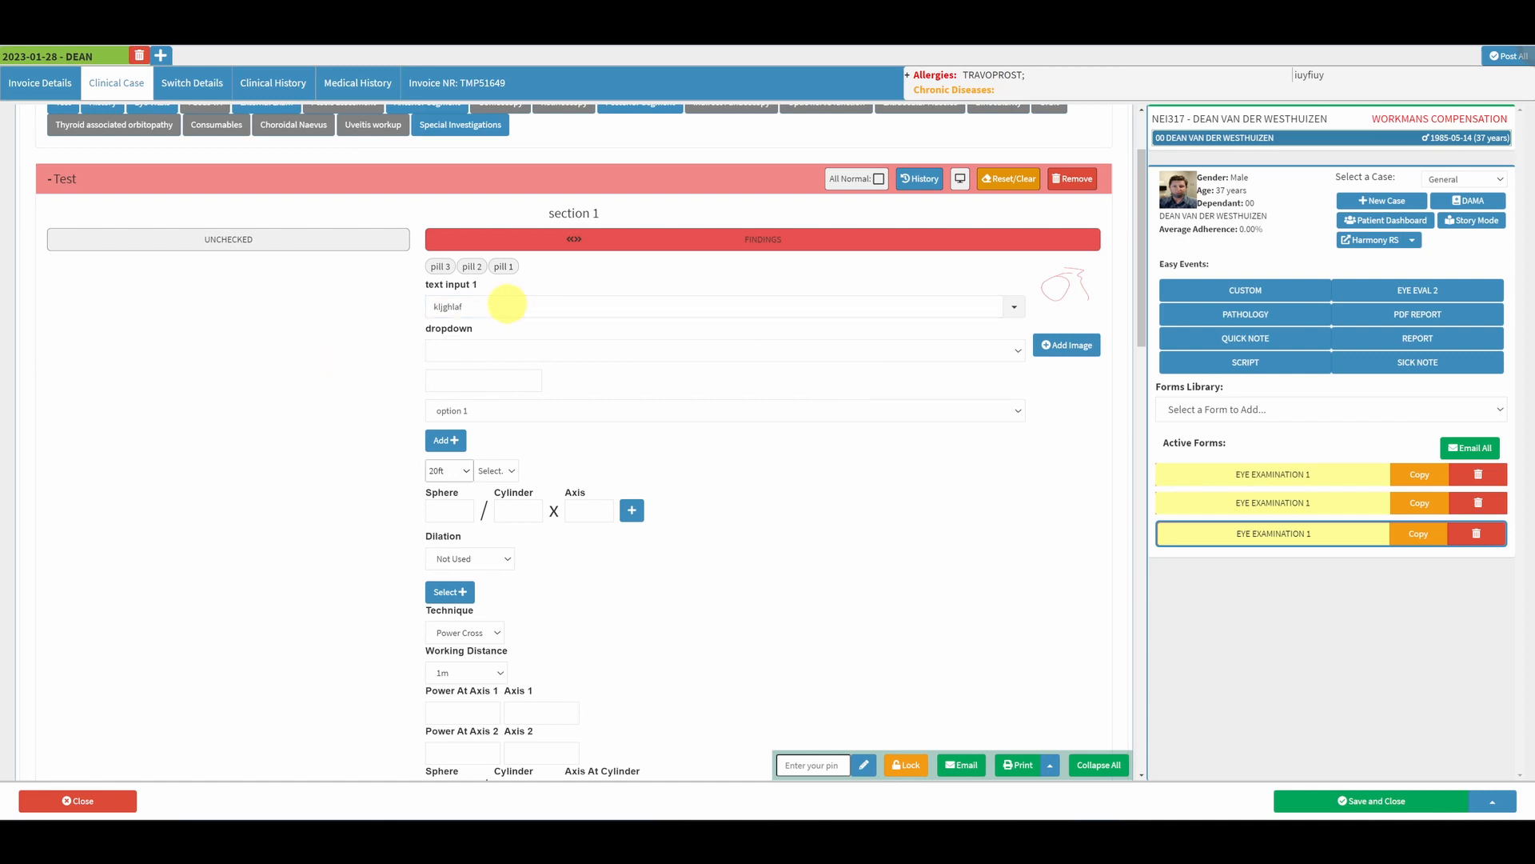
double_click(452, 307)
text(adfsgdfsg)
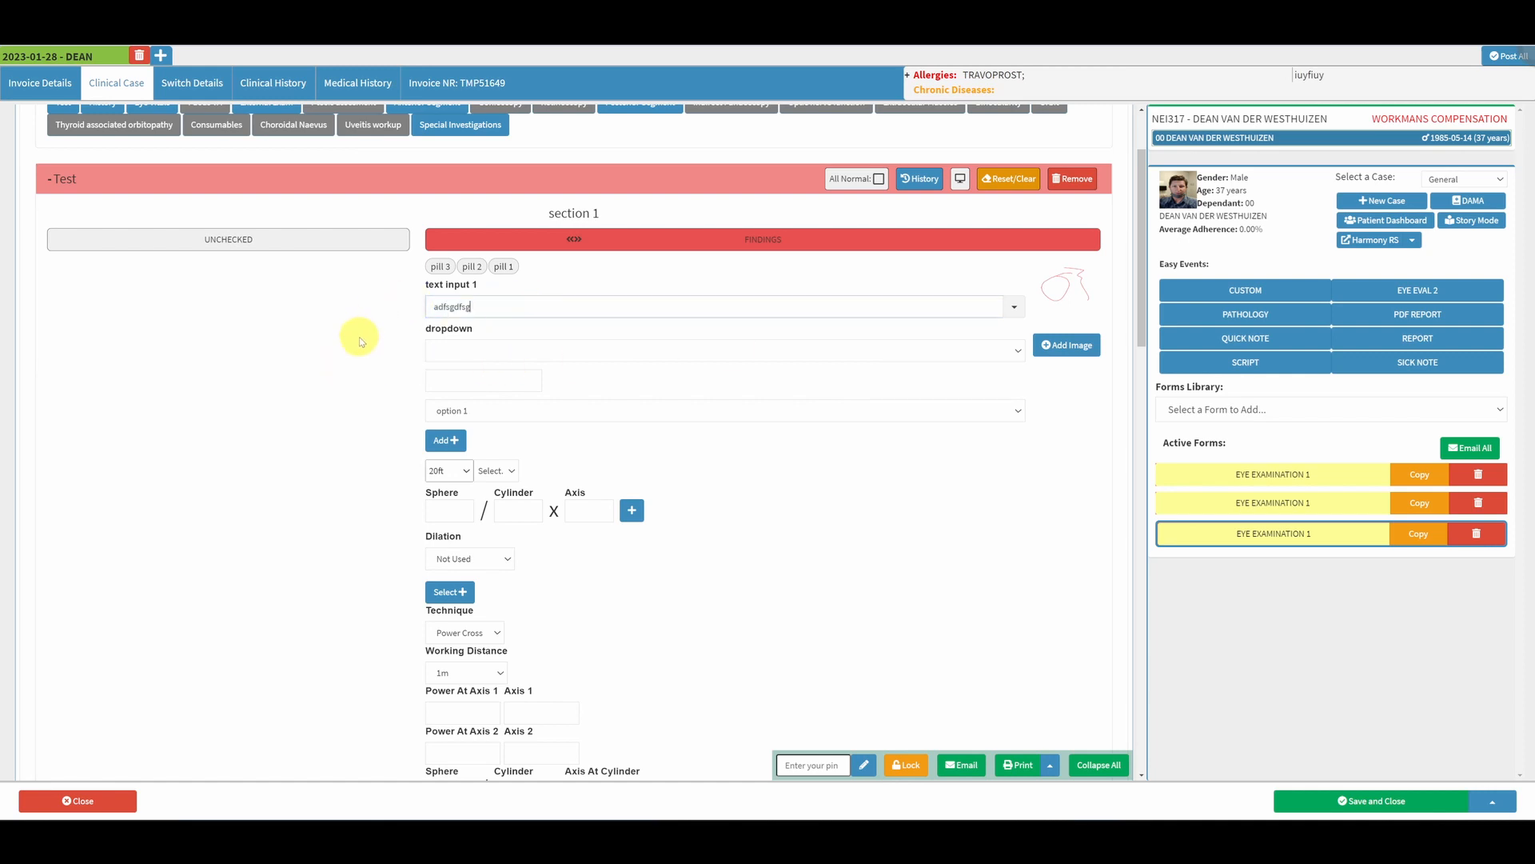
click(1014, 306)
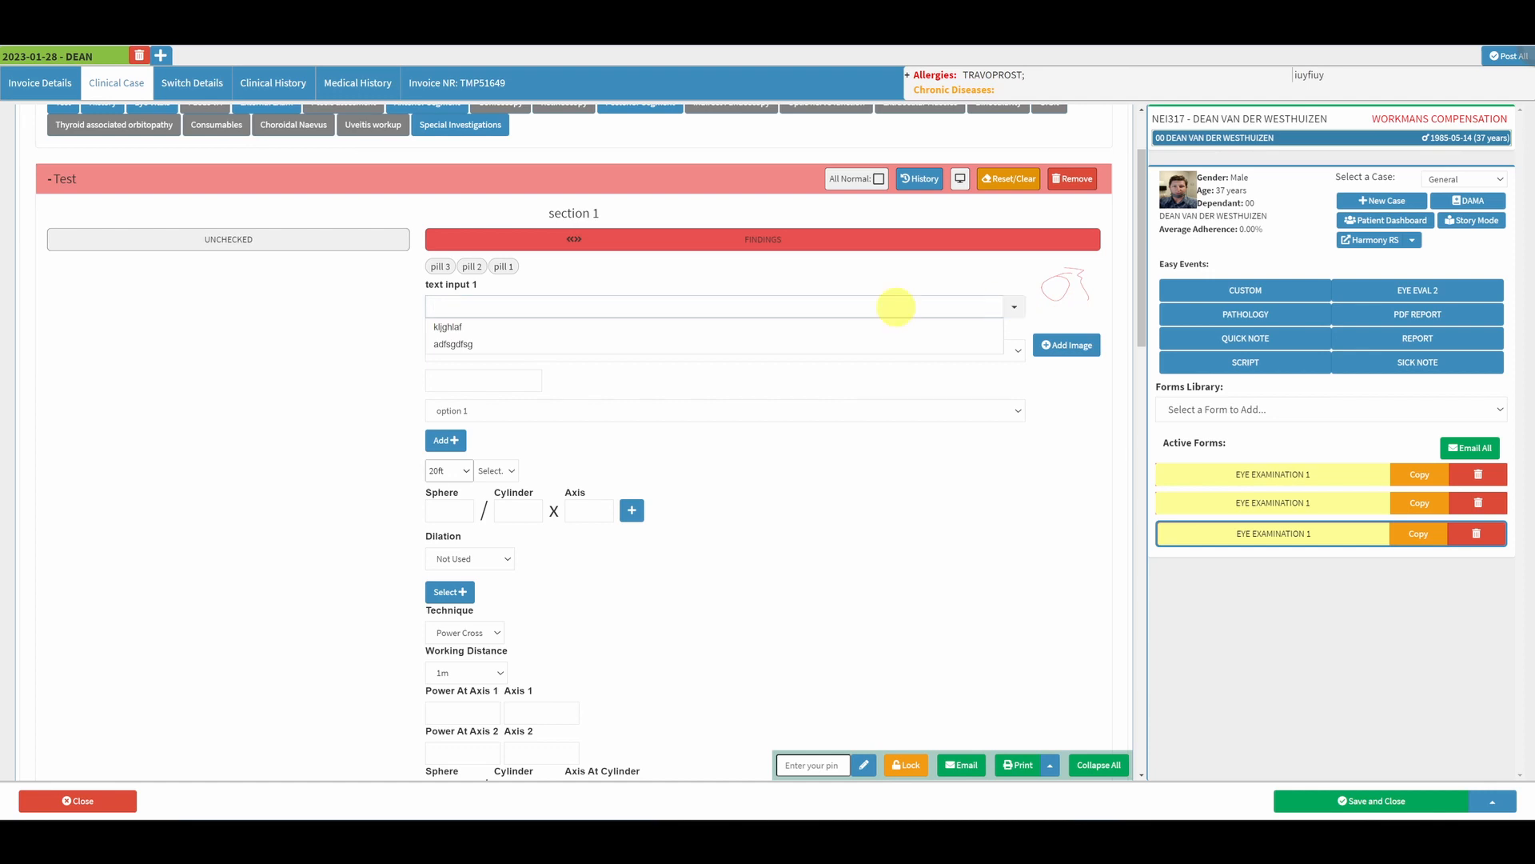
text(dsfgsdfg)
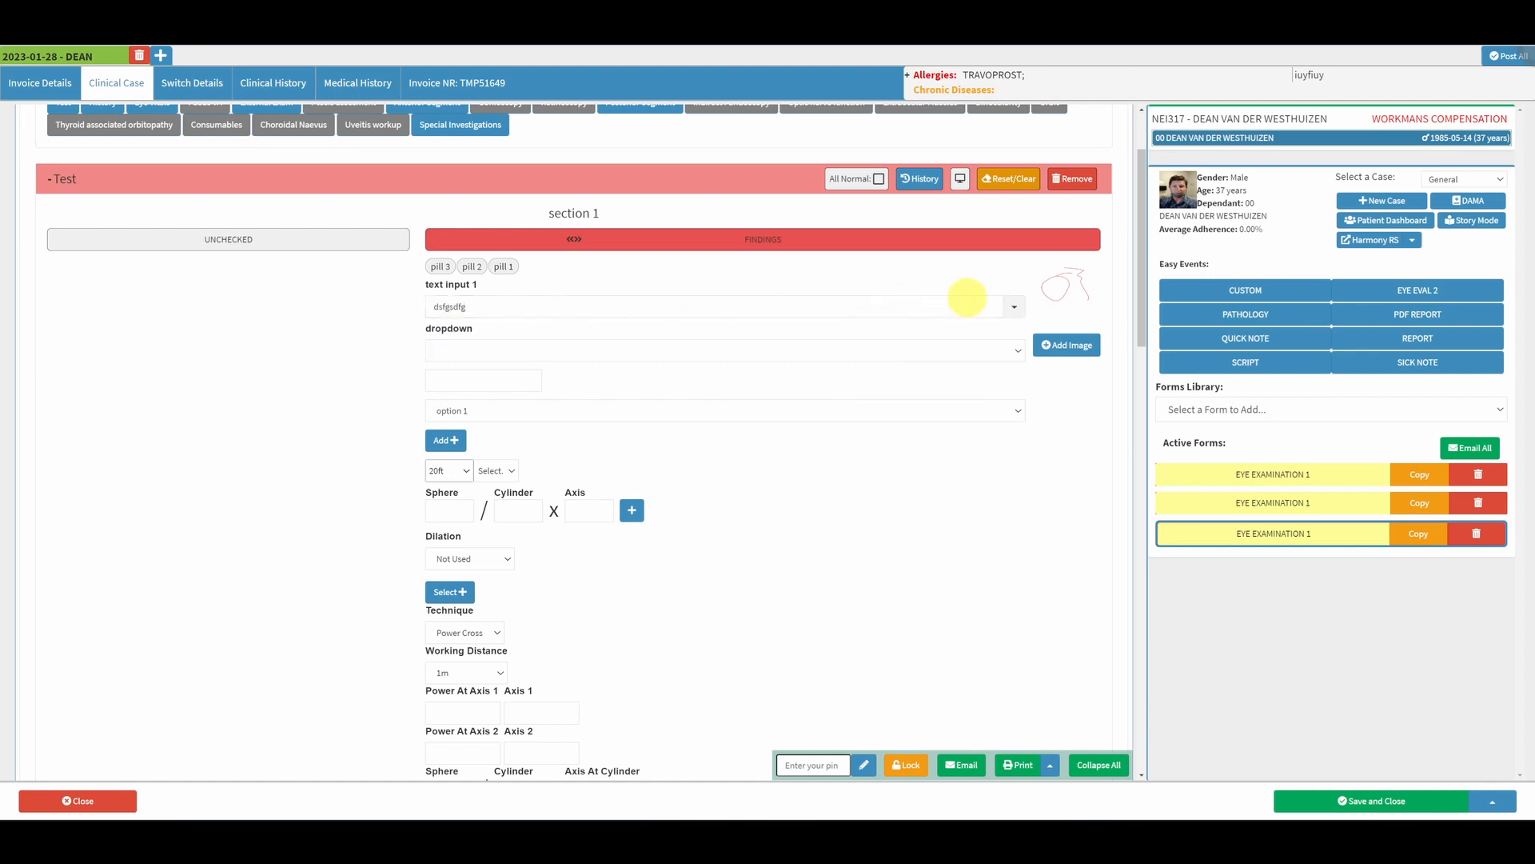
click(1016, 311)
click(995, 284)
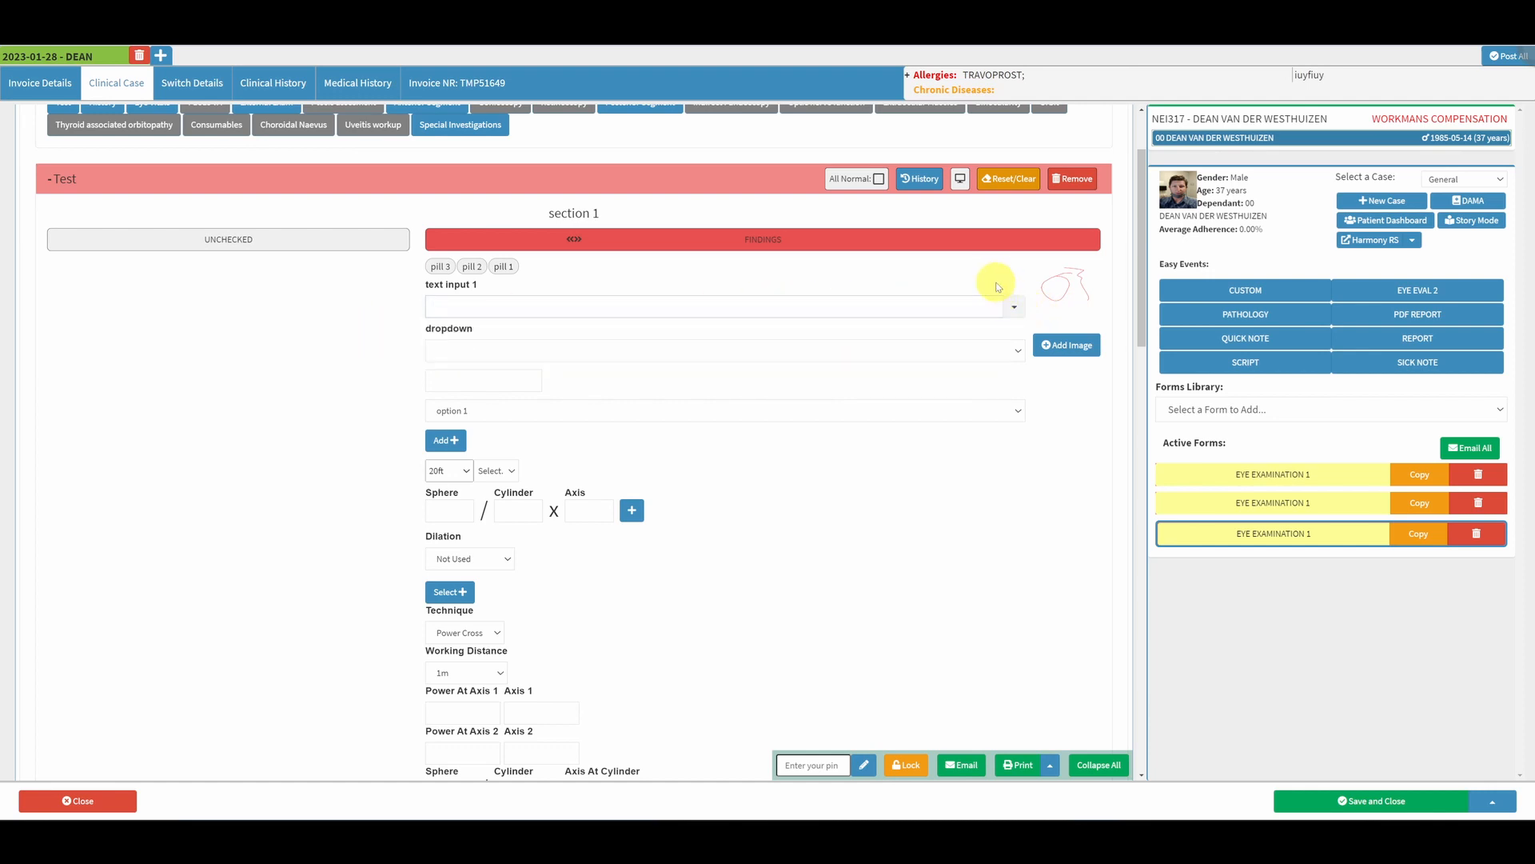
Set the dropdown field to 1, the number field to 33 and the option list to option 2 in section 1
click(991, 351)
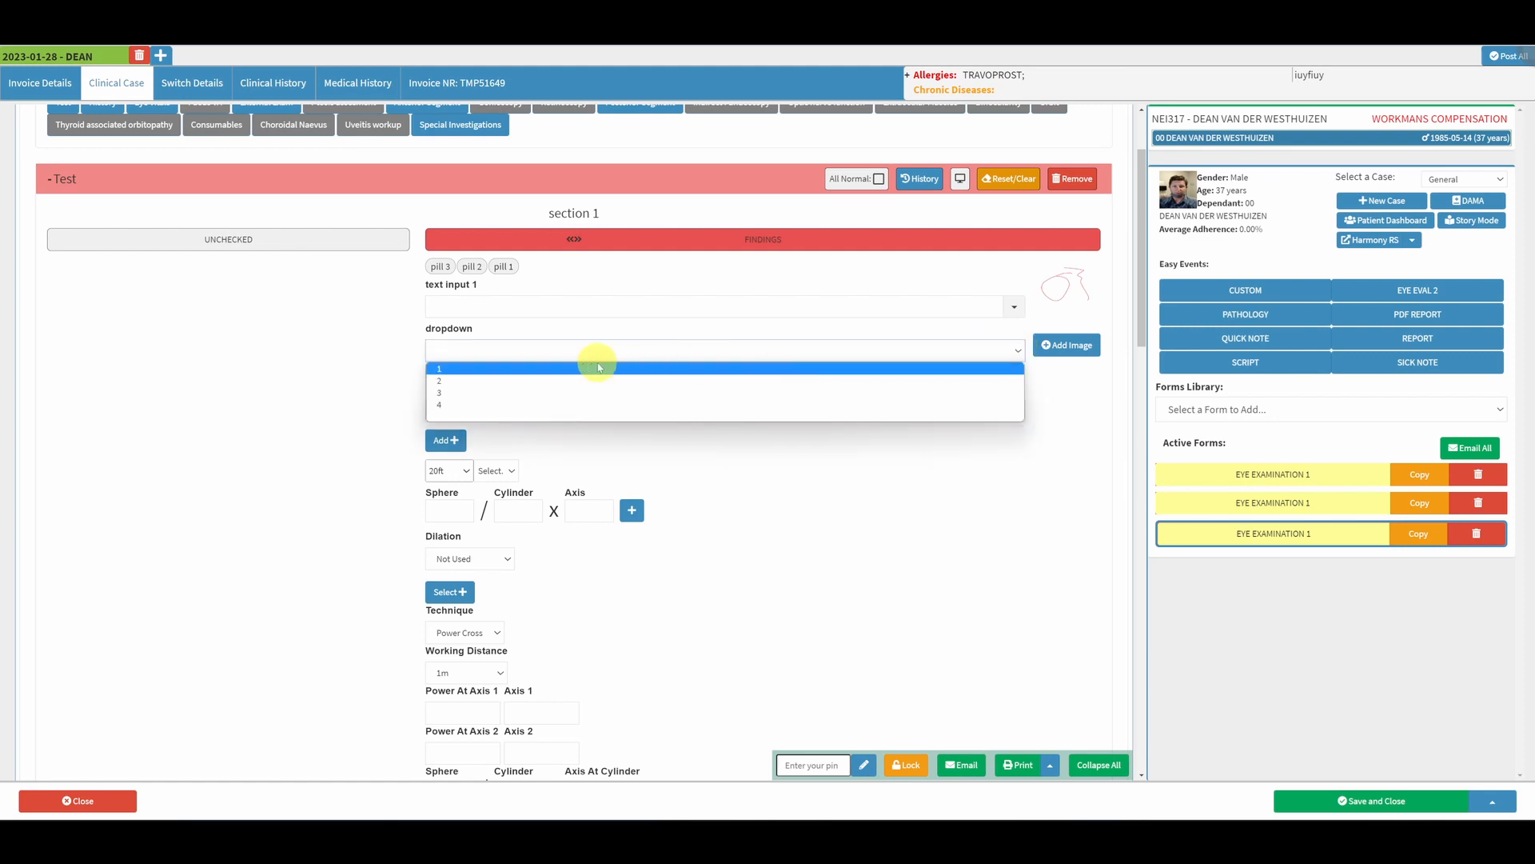
click(592, 364)
click(516, 380)
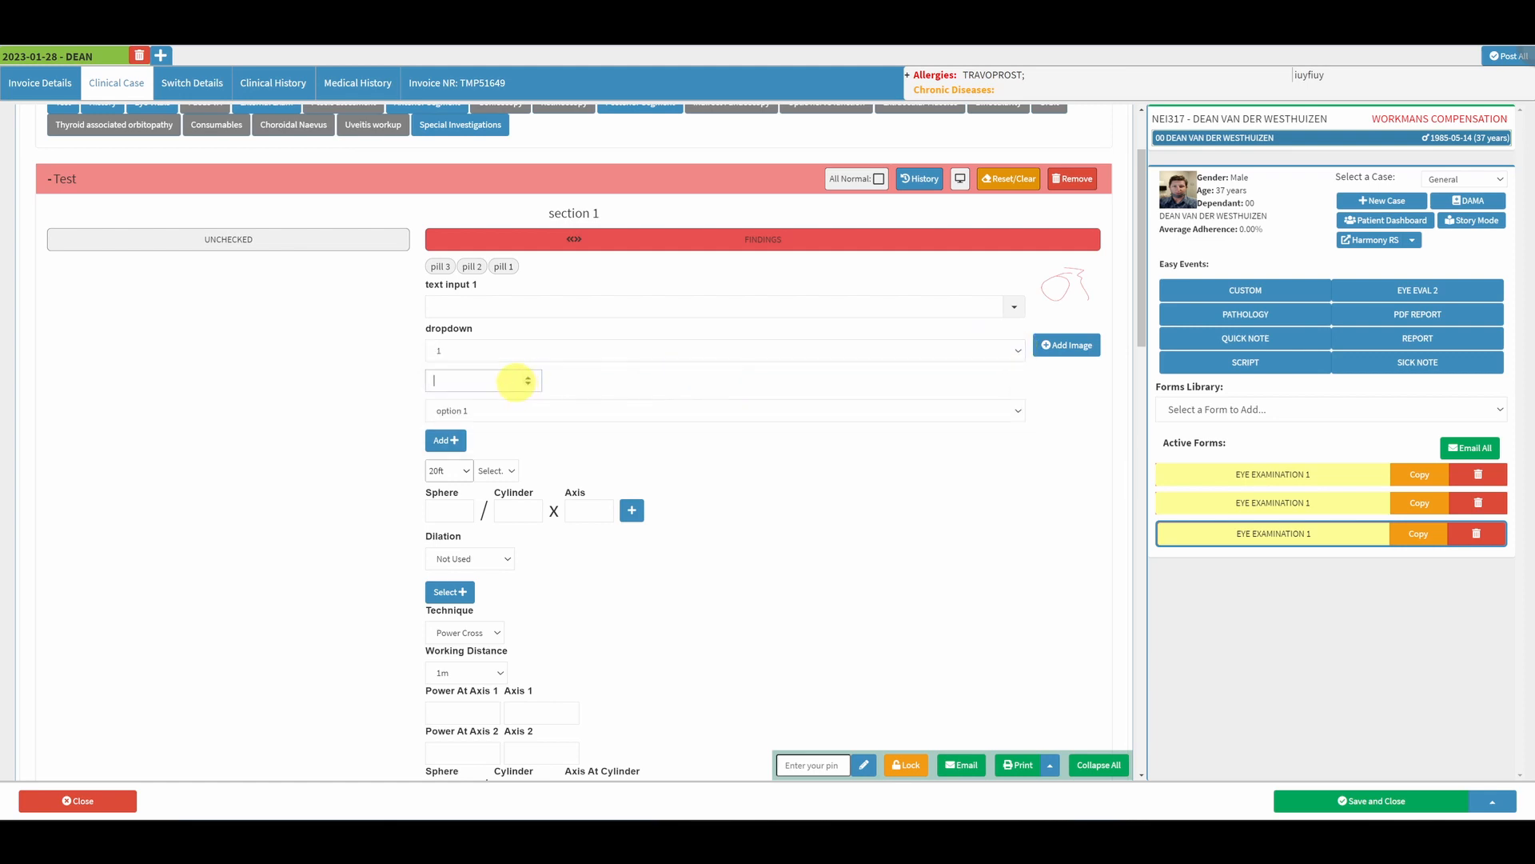
text(33)
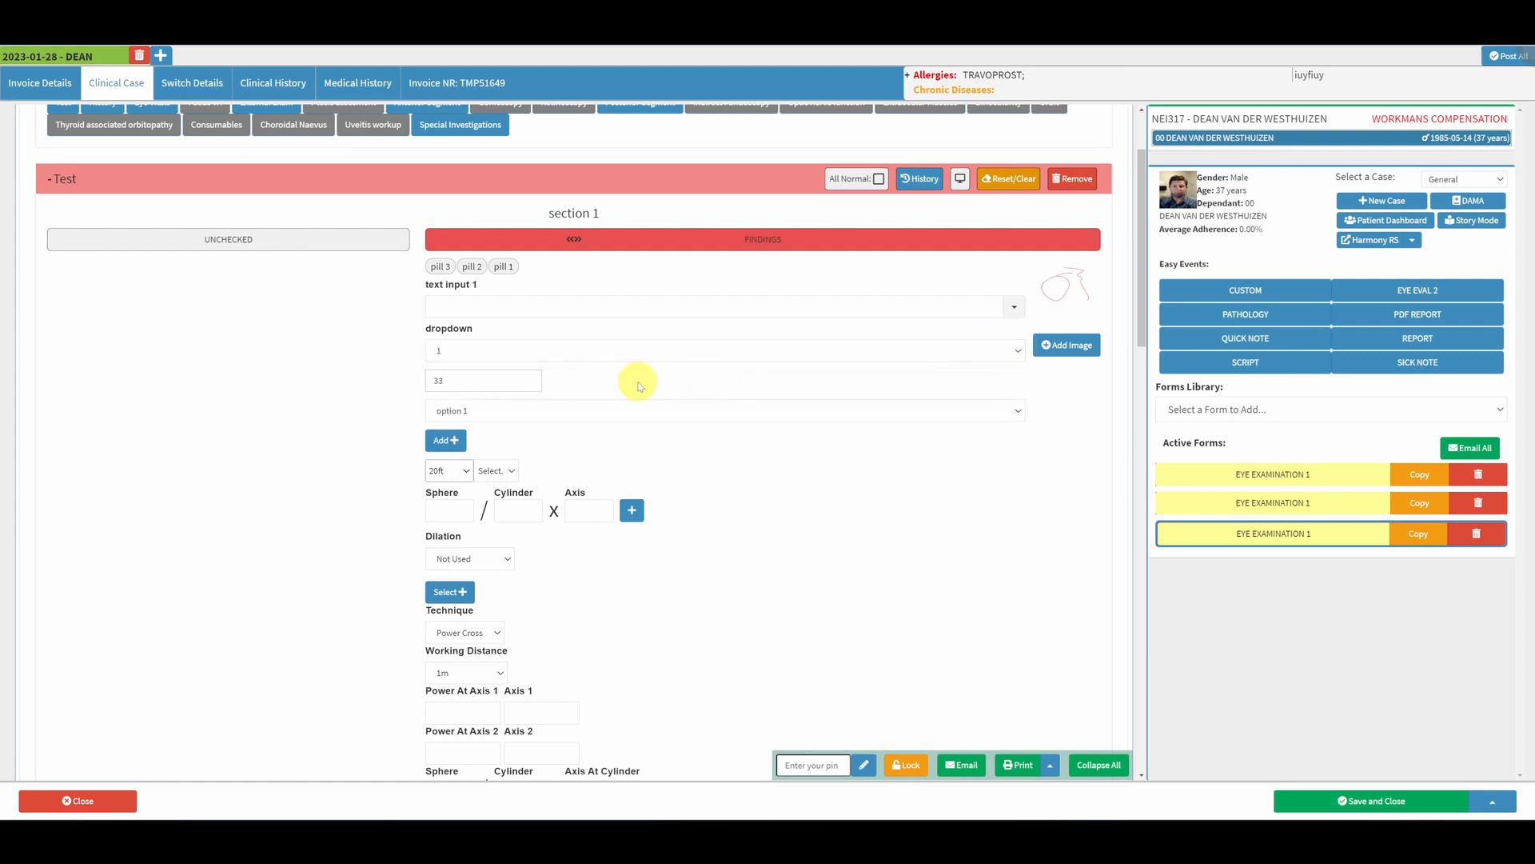
click(1011, 425)
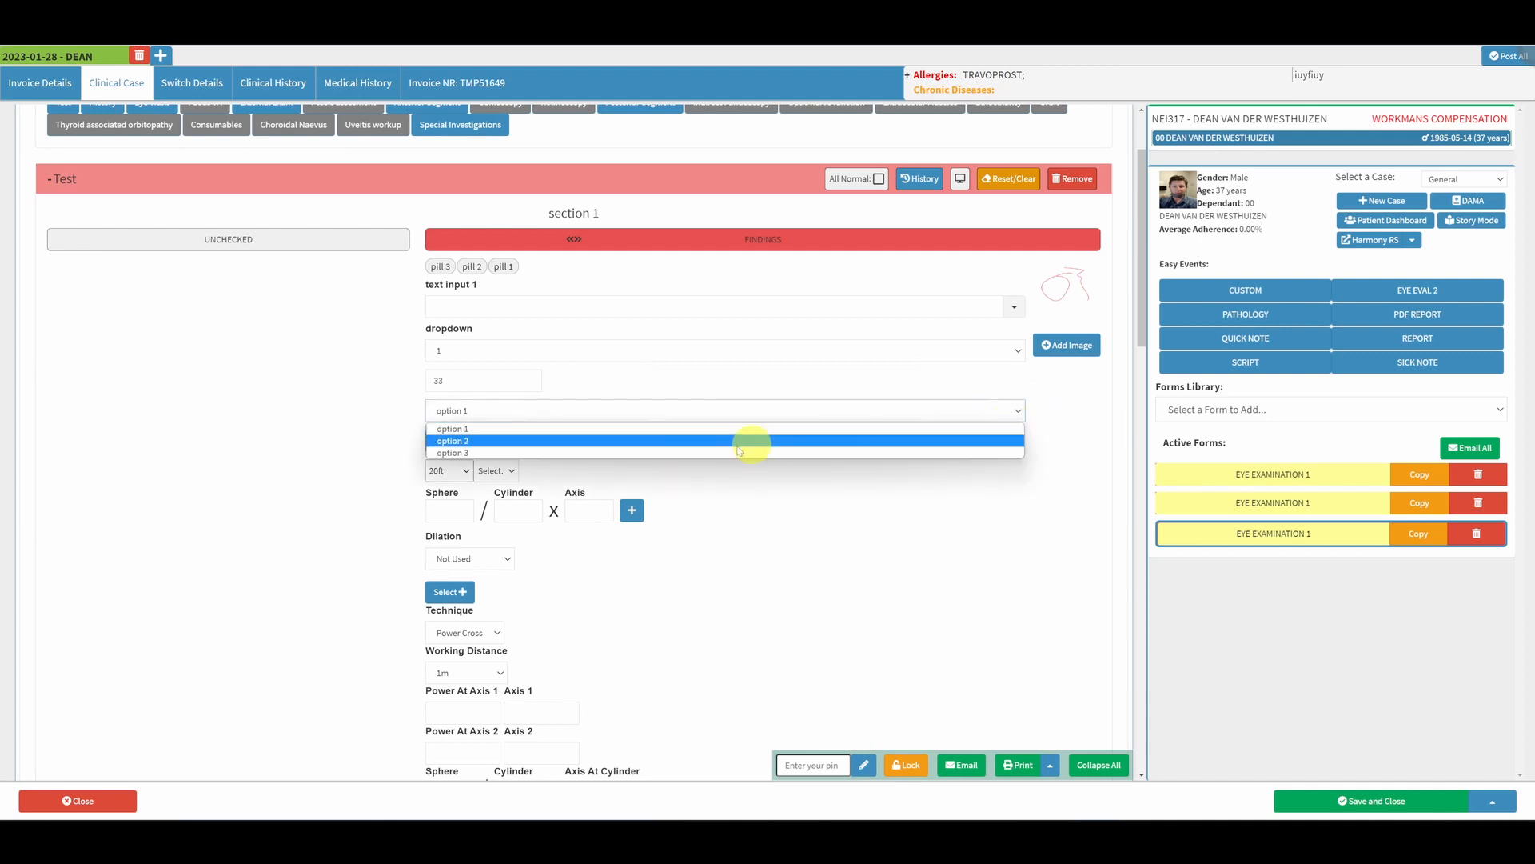
click(731, 441)
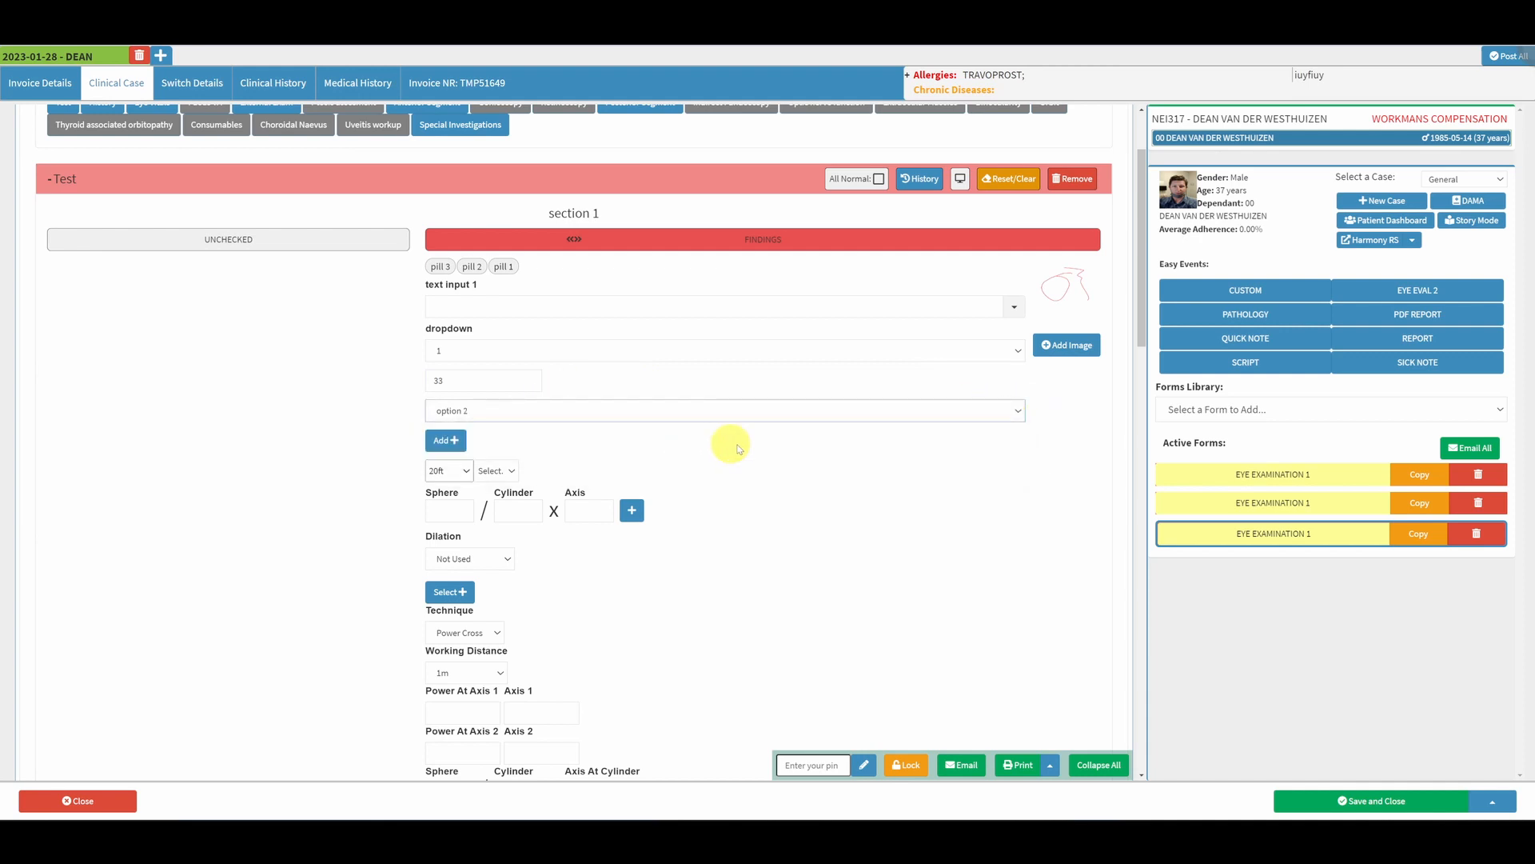
Add a multi-column entry below the option list with Option 1 chosen for section 1
click(457, 448)
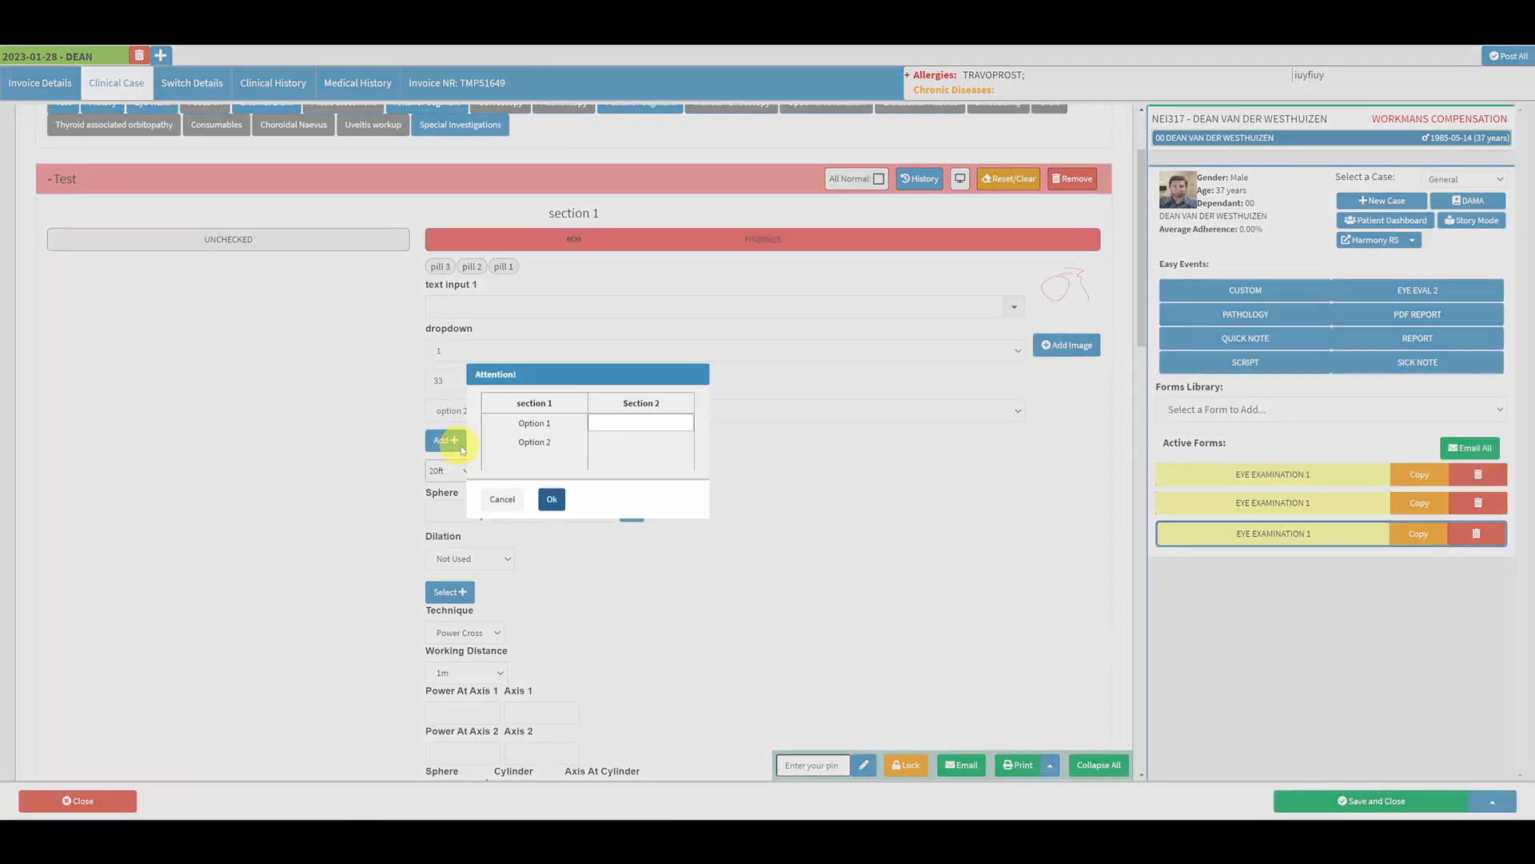
click(545, 419)
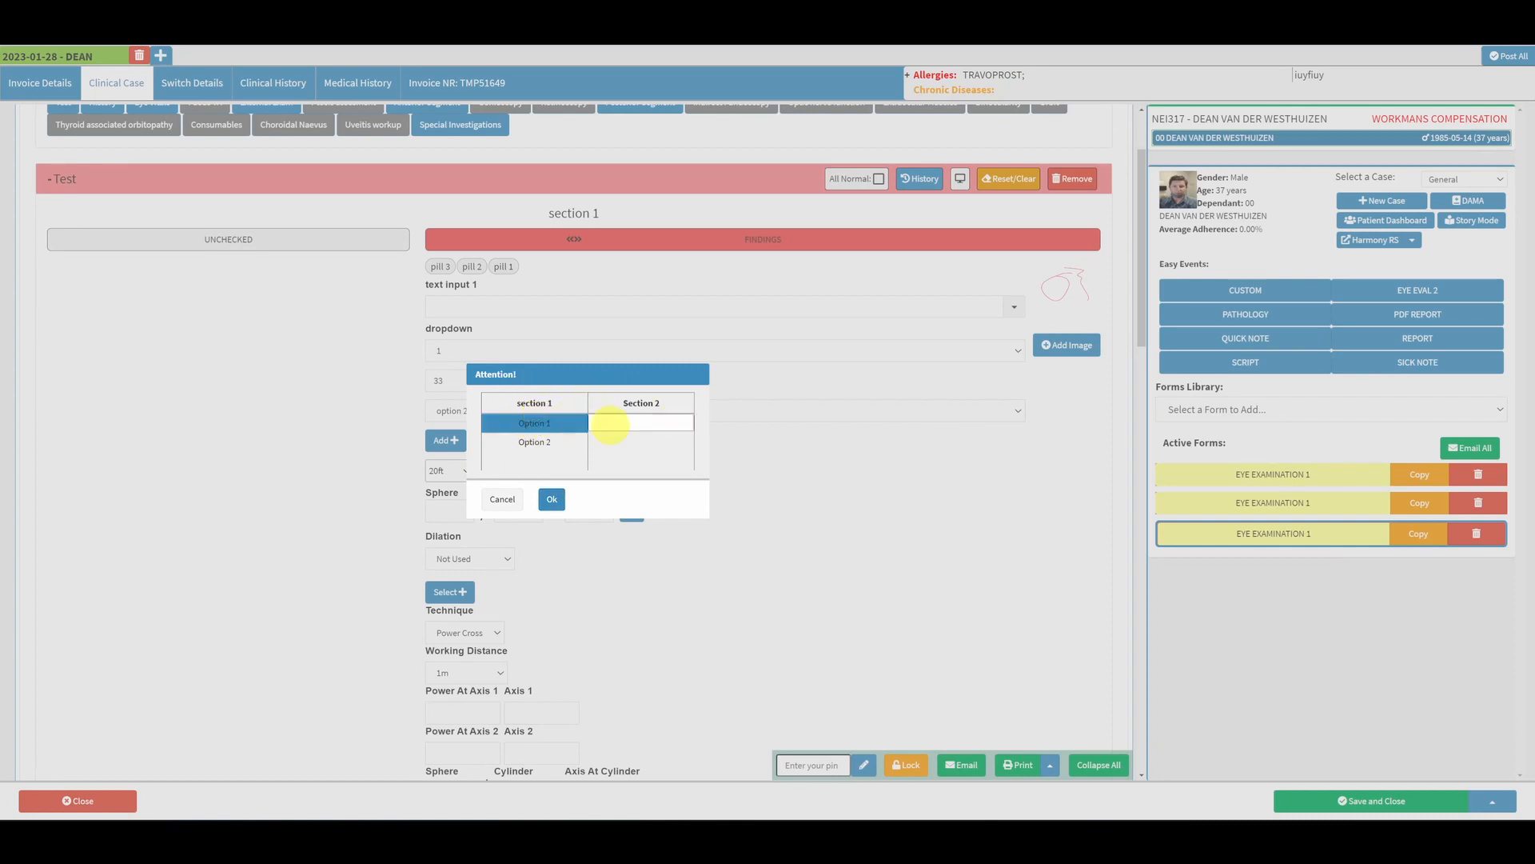
click(553, 499)
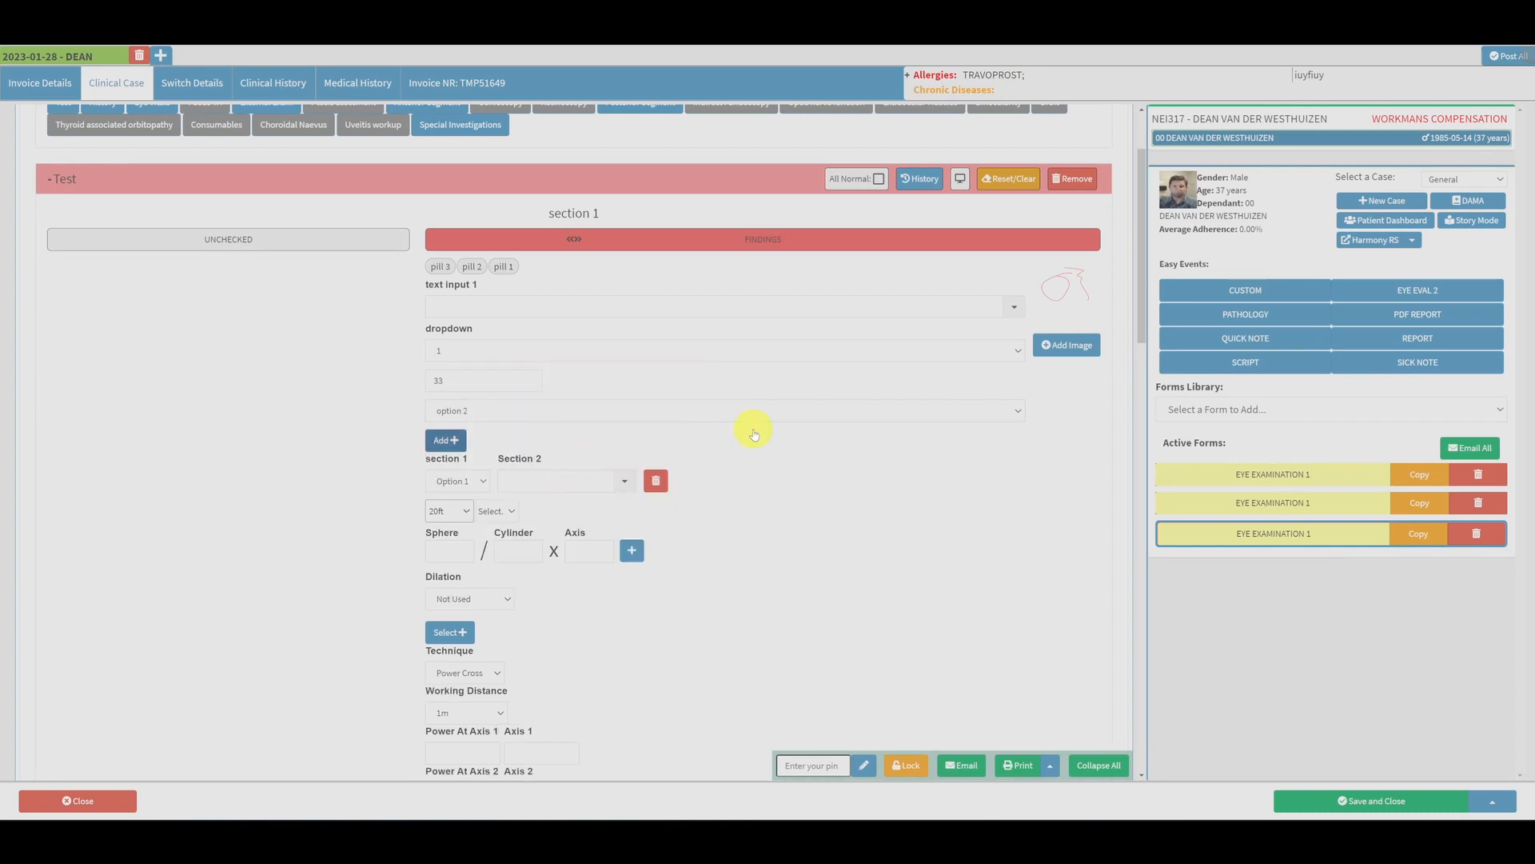
Try the 6m visual acuity scale, switch it to Decimal and choose an acuity of 1.25
scroll(747, 429, down, 1)
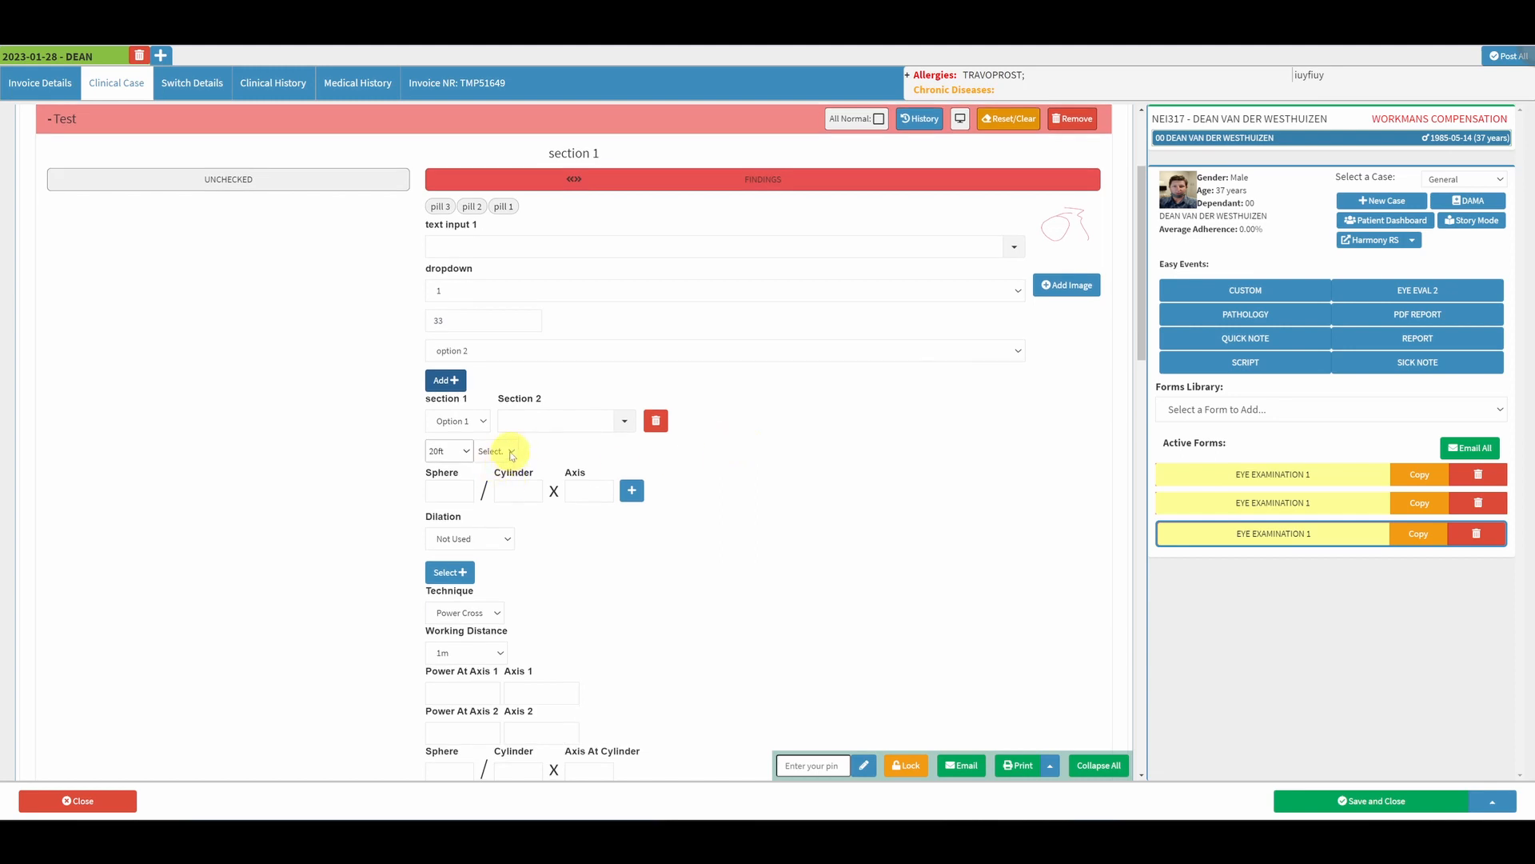
click(470, 456)
click(439, 479)
click(451, 452)
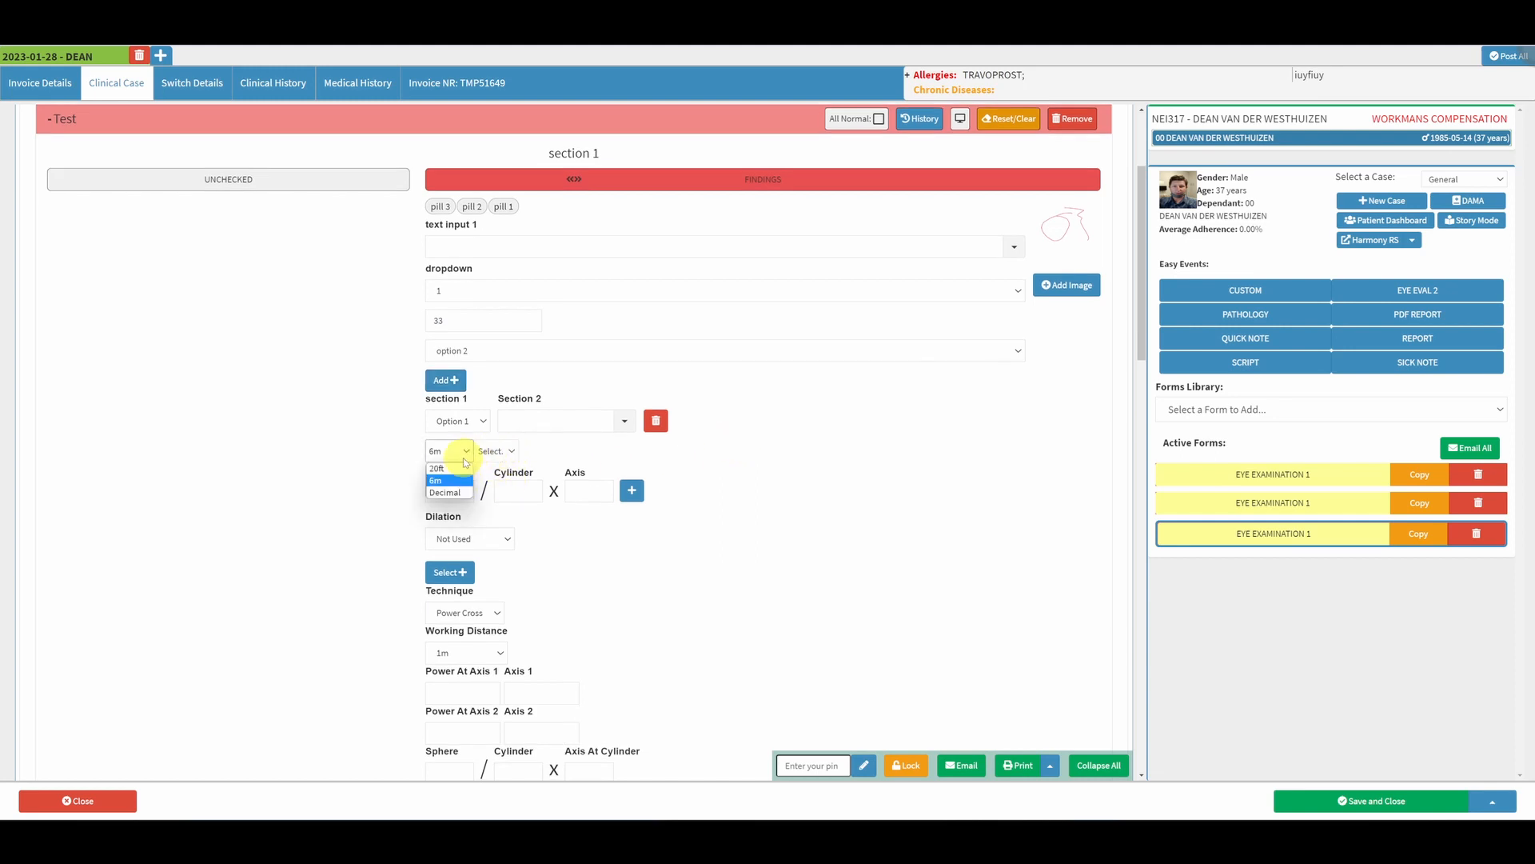
click(453, 491)
click(496, 451)
click(490, 504)
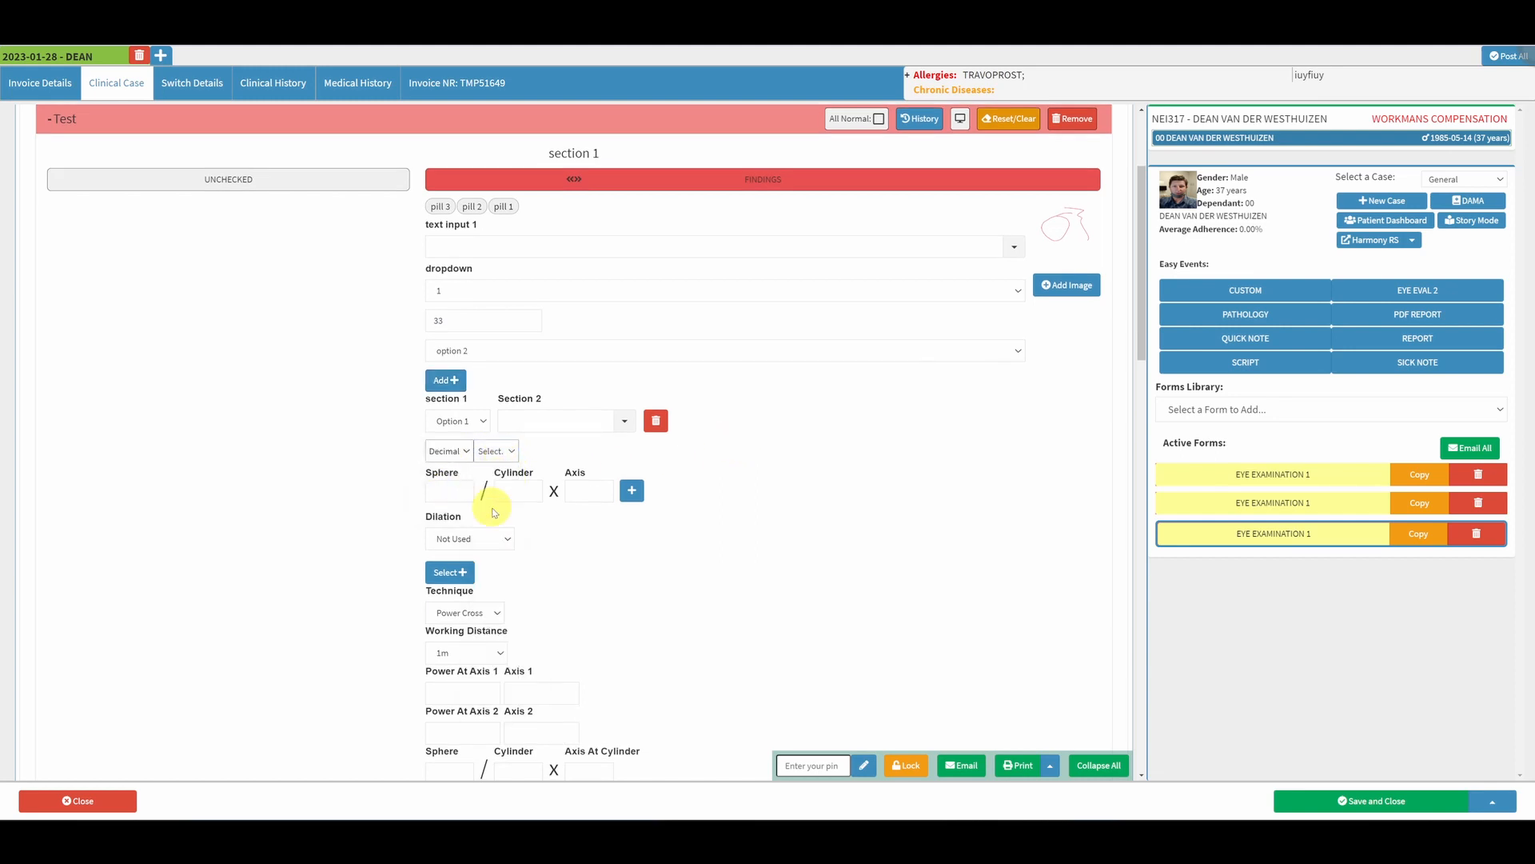
Enter a refraction with sphere +1.25, cylinder +1.25 and axis 1 using the value picker
scroll(782, 485, down, 1)
click(631, 431)
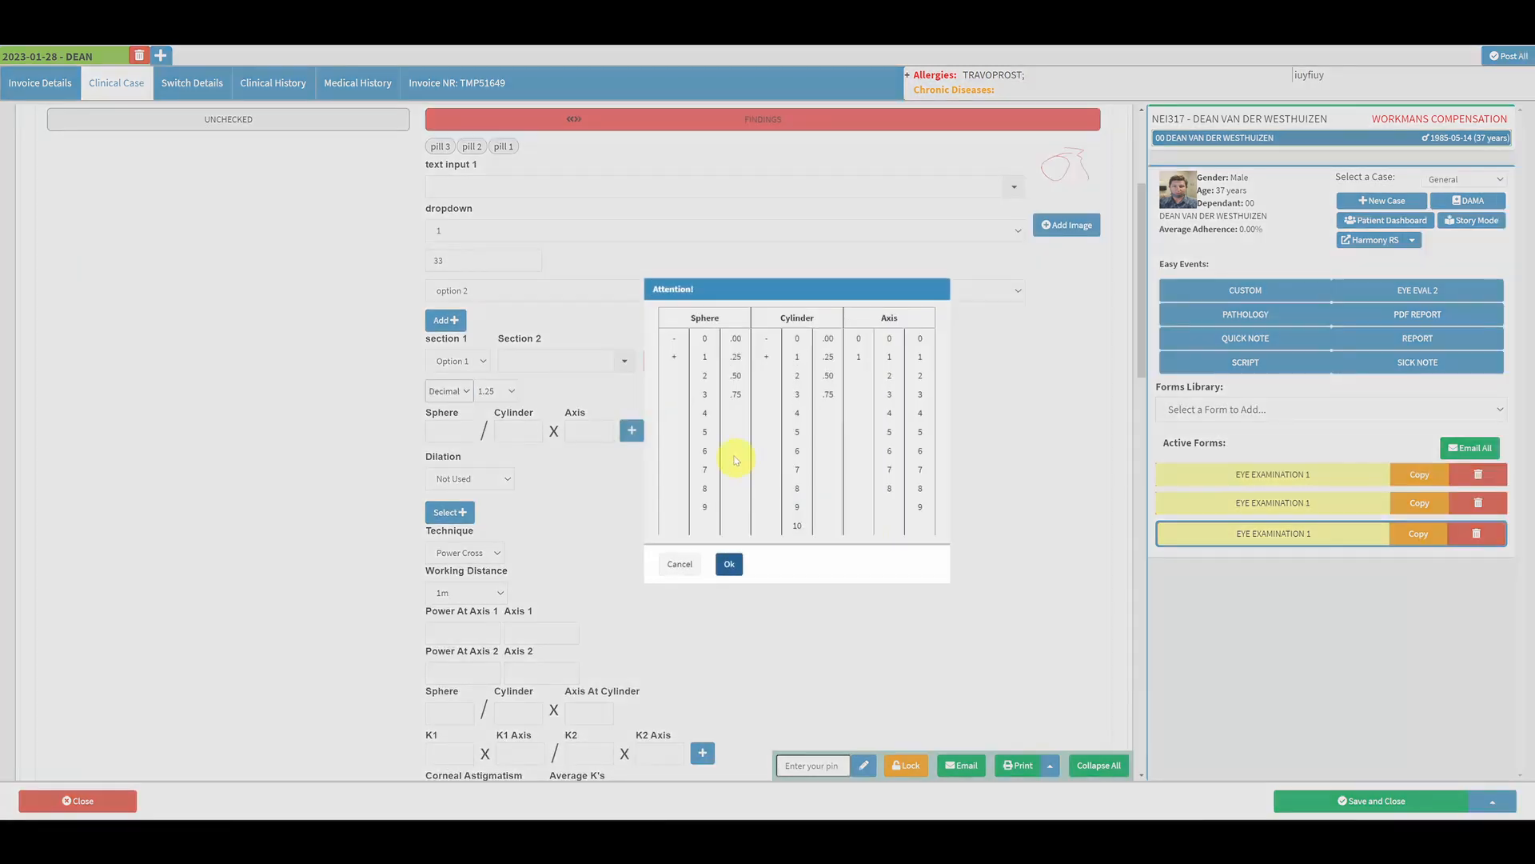
click(676, 361)
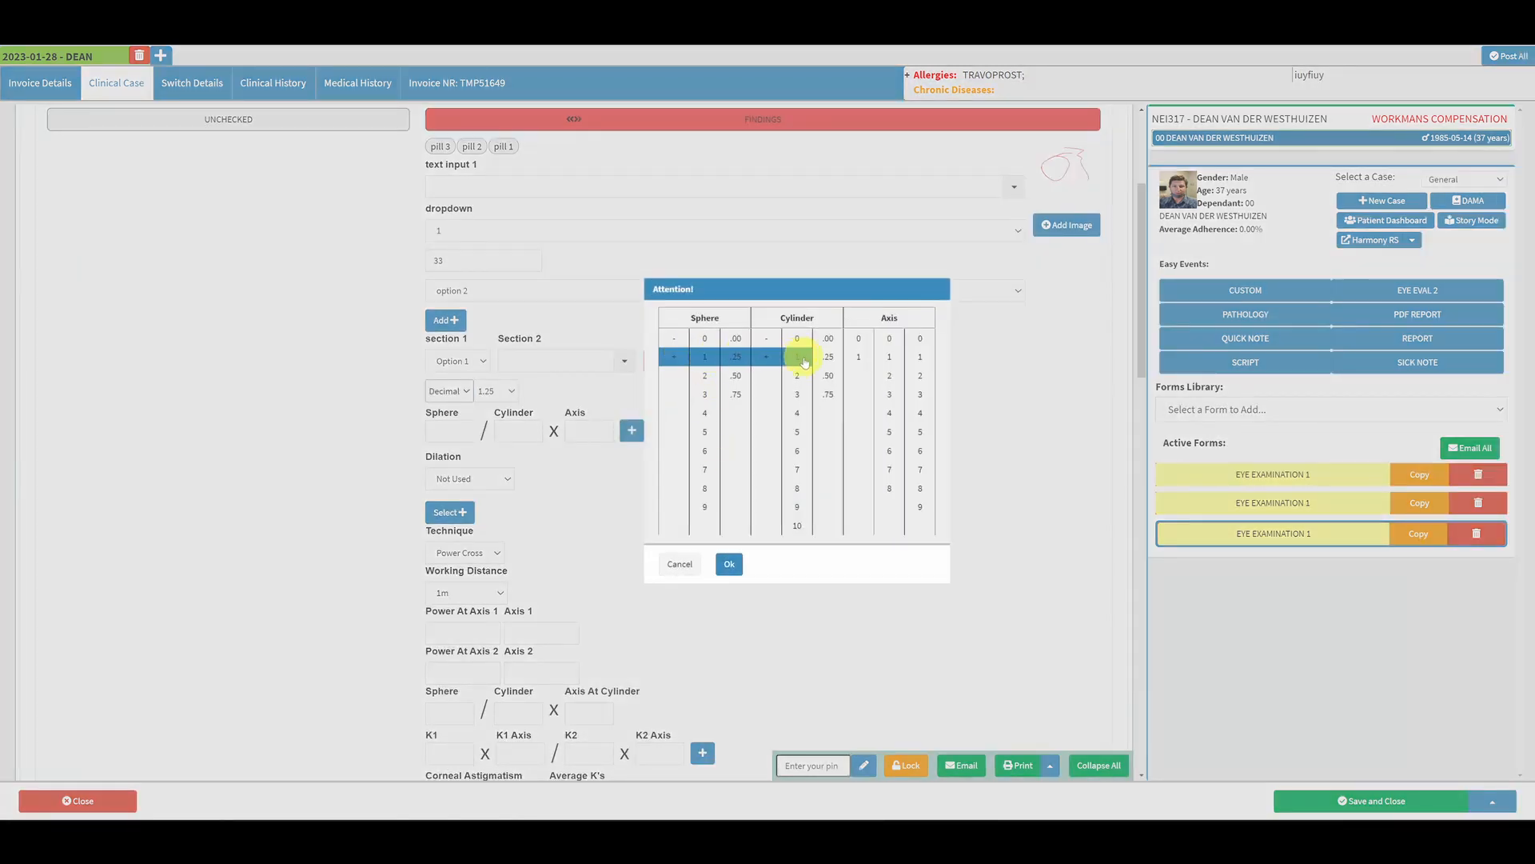
click(729, 565)
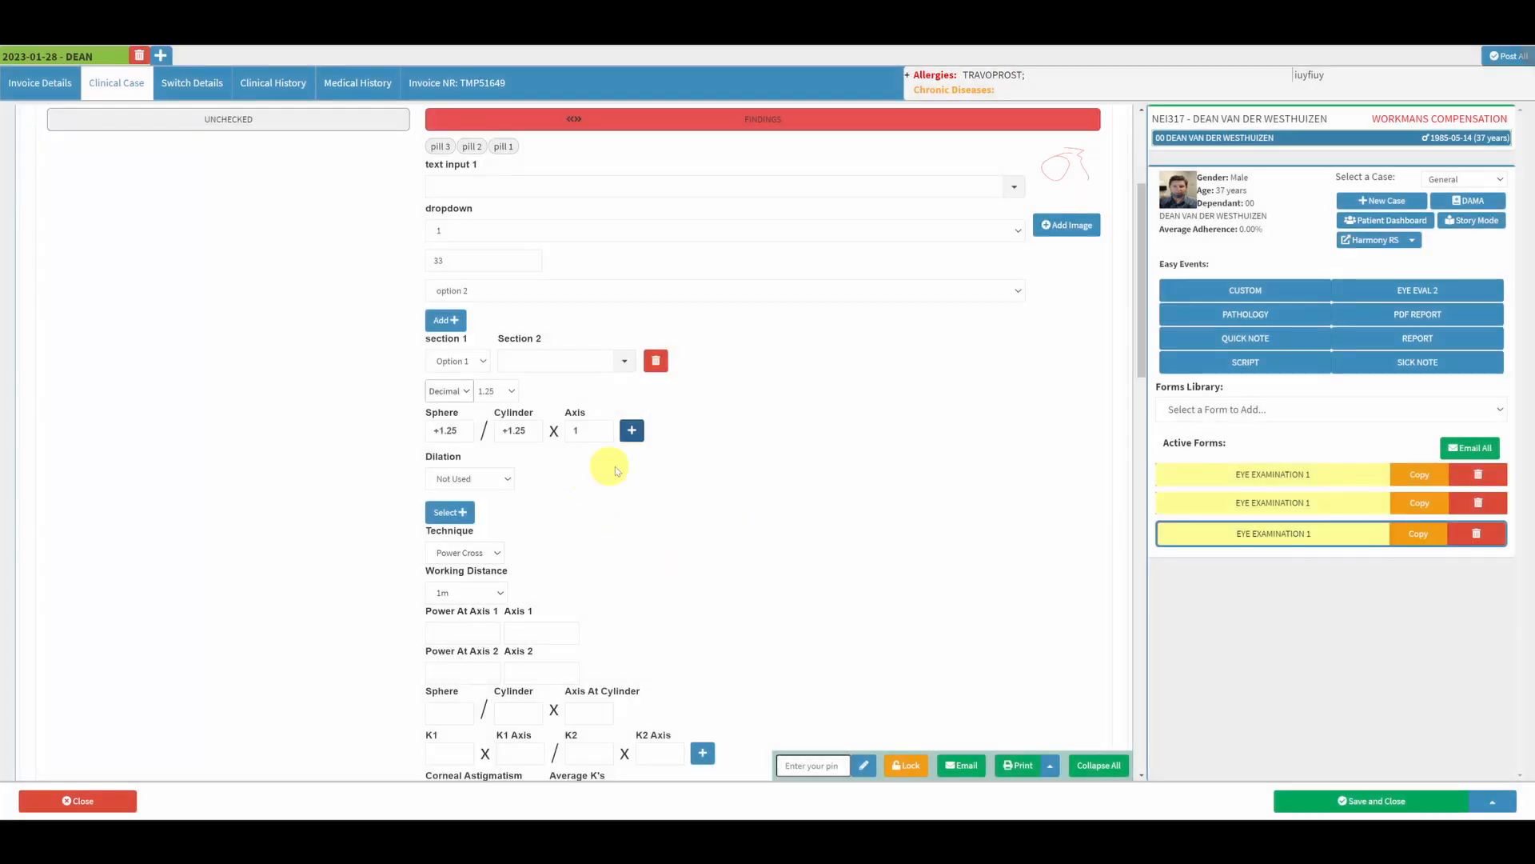
Examine the remaining widgets of section 1, from dilation, technique and keratometry to the head tilt grid, notes and voice recording
scroll(607, 463, down, 2)
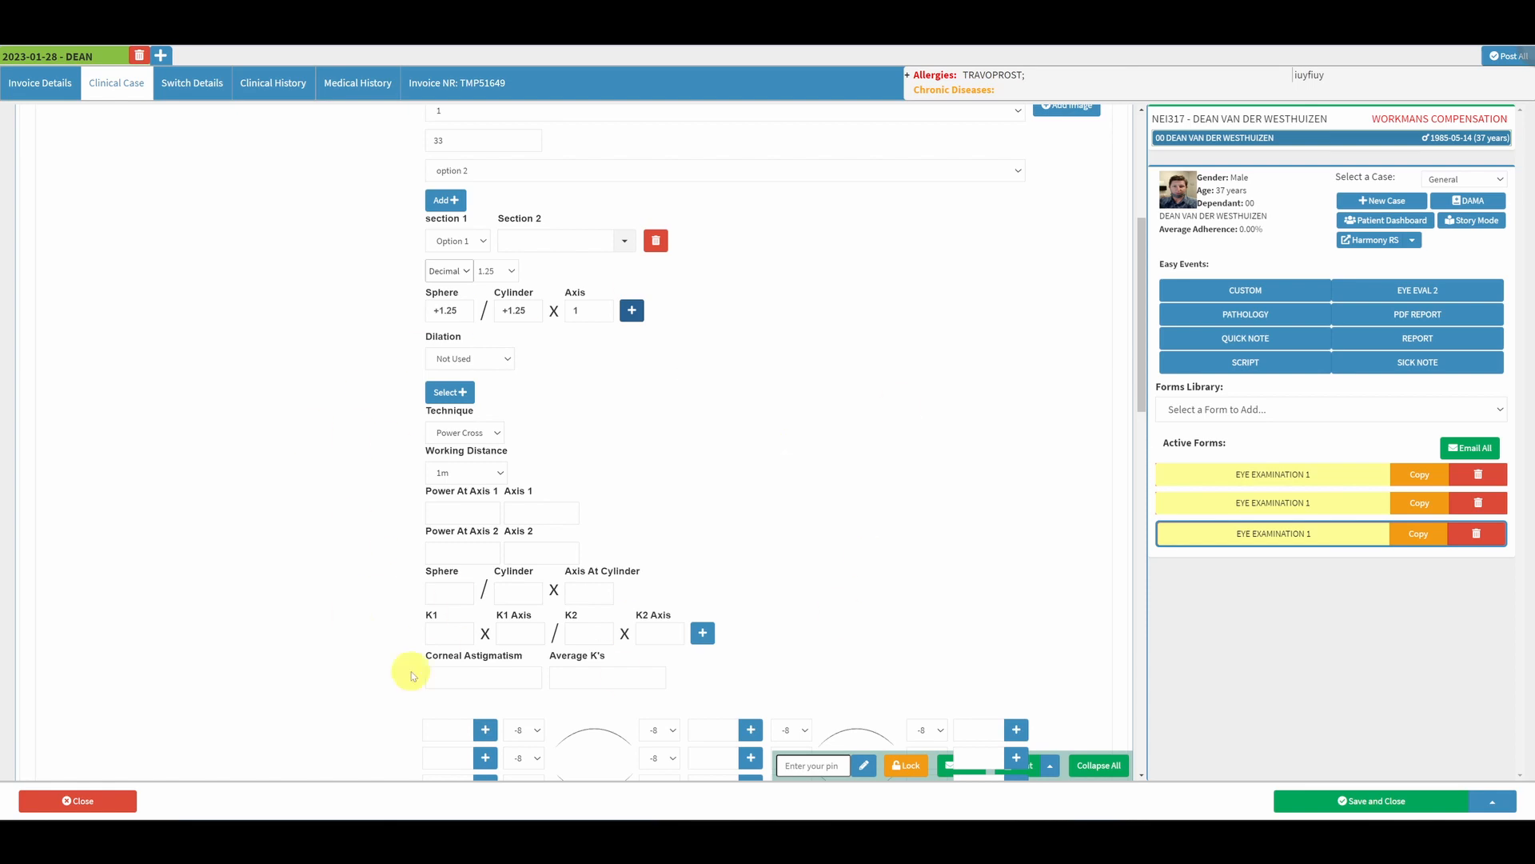
scroll(583, 565, down, 3)
scroll(982, 629, down, 3)
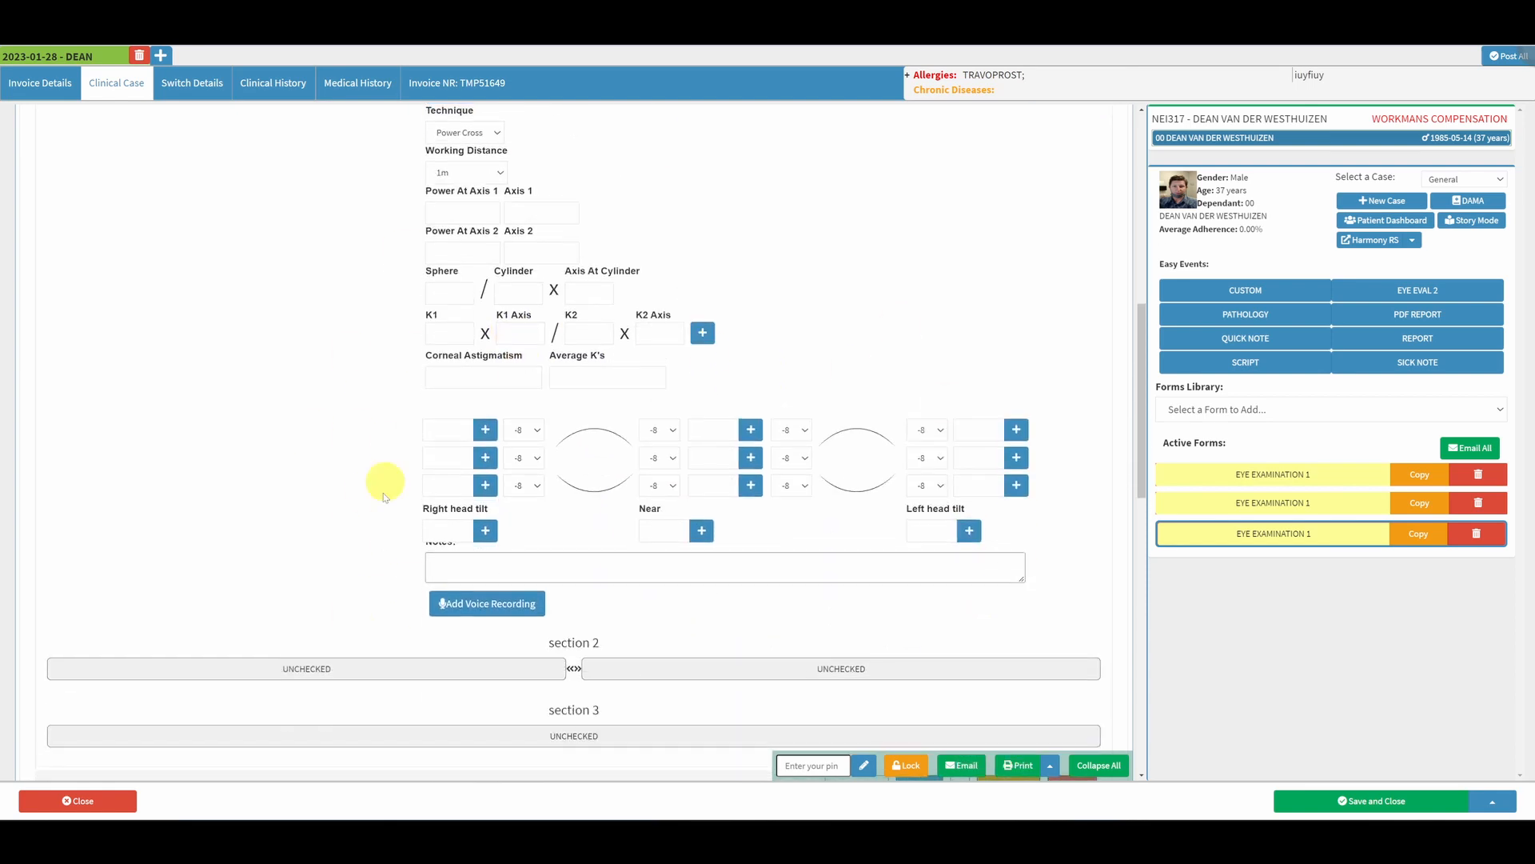
scroll(618, 421, up, 1)
scroll(750, 449, up, 10)
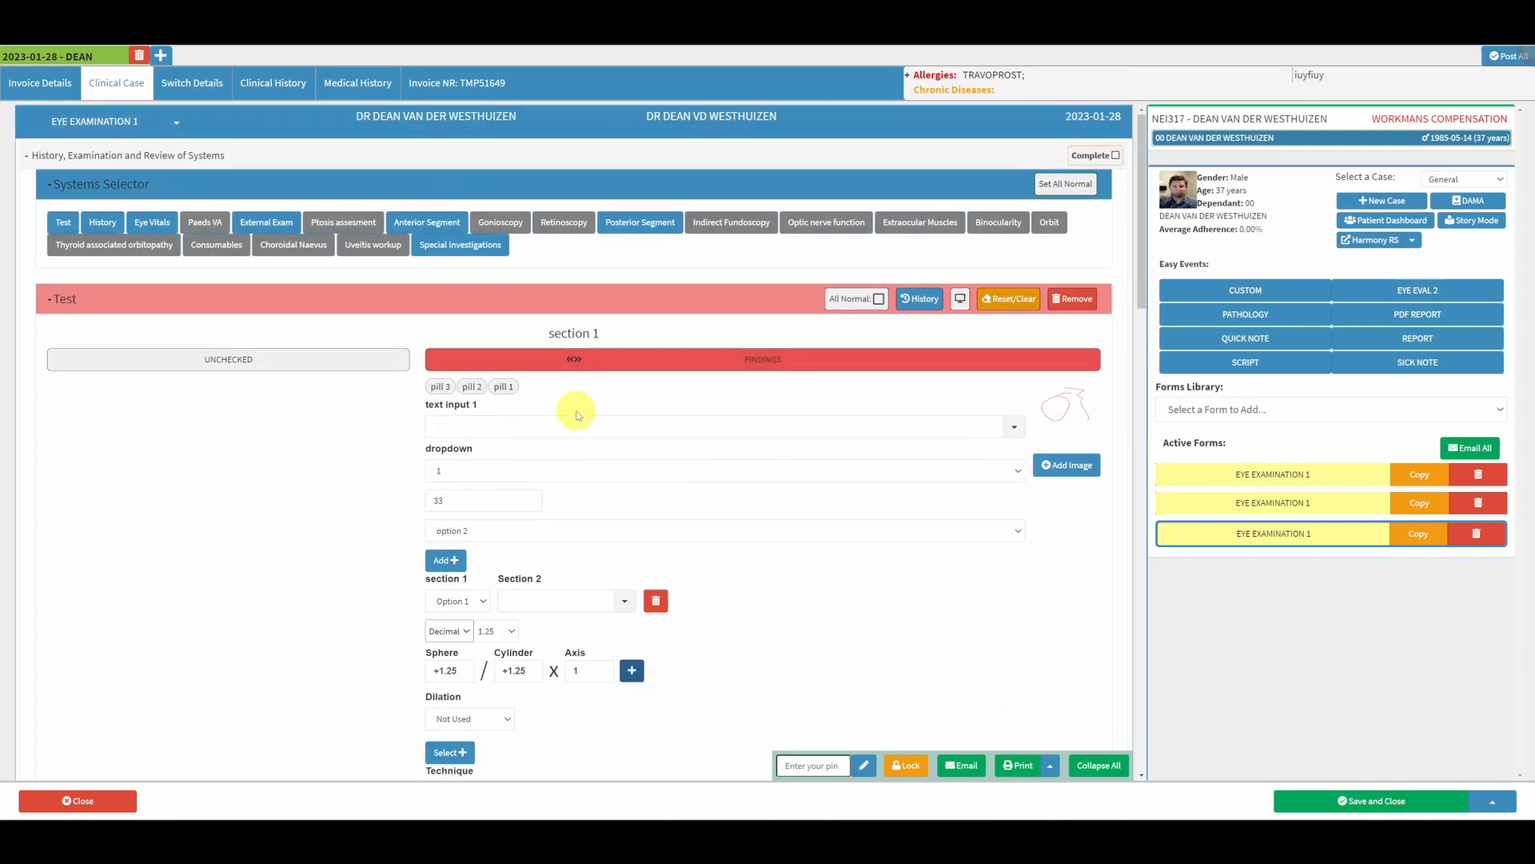
scroll(728, 448, down, 2)
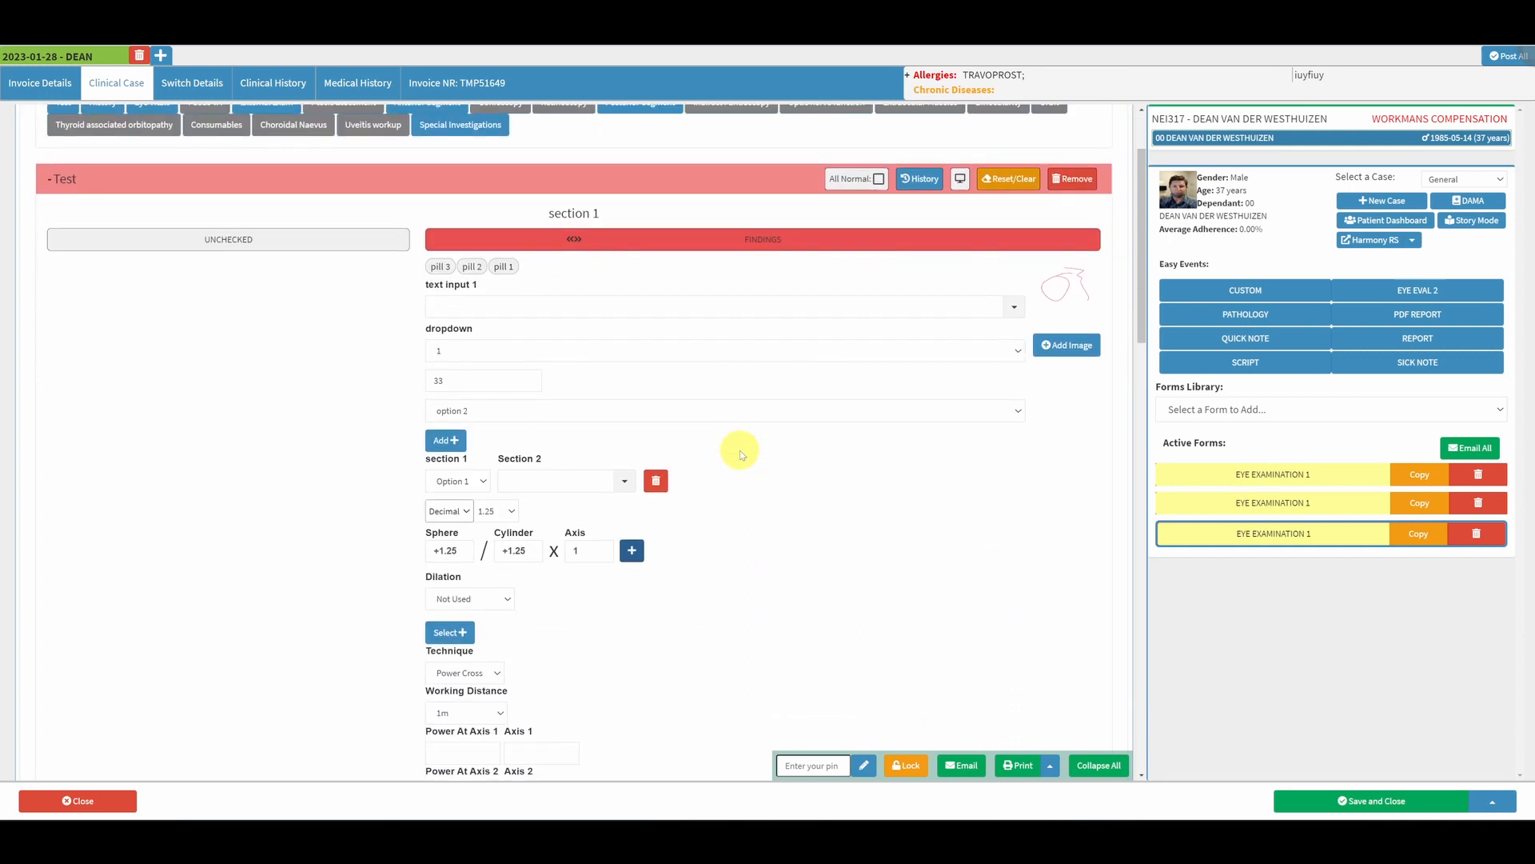
scroll(742, 454, down, 6)
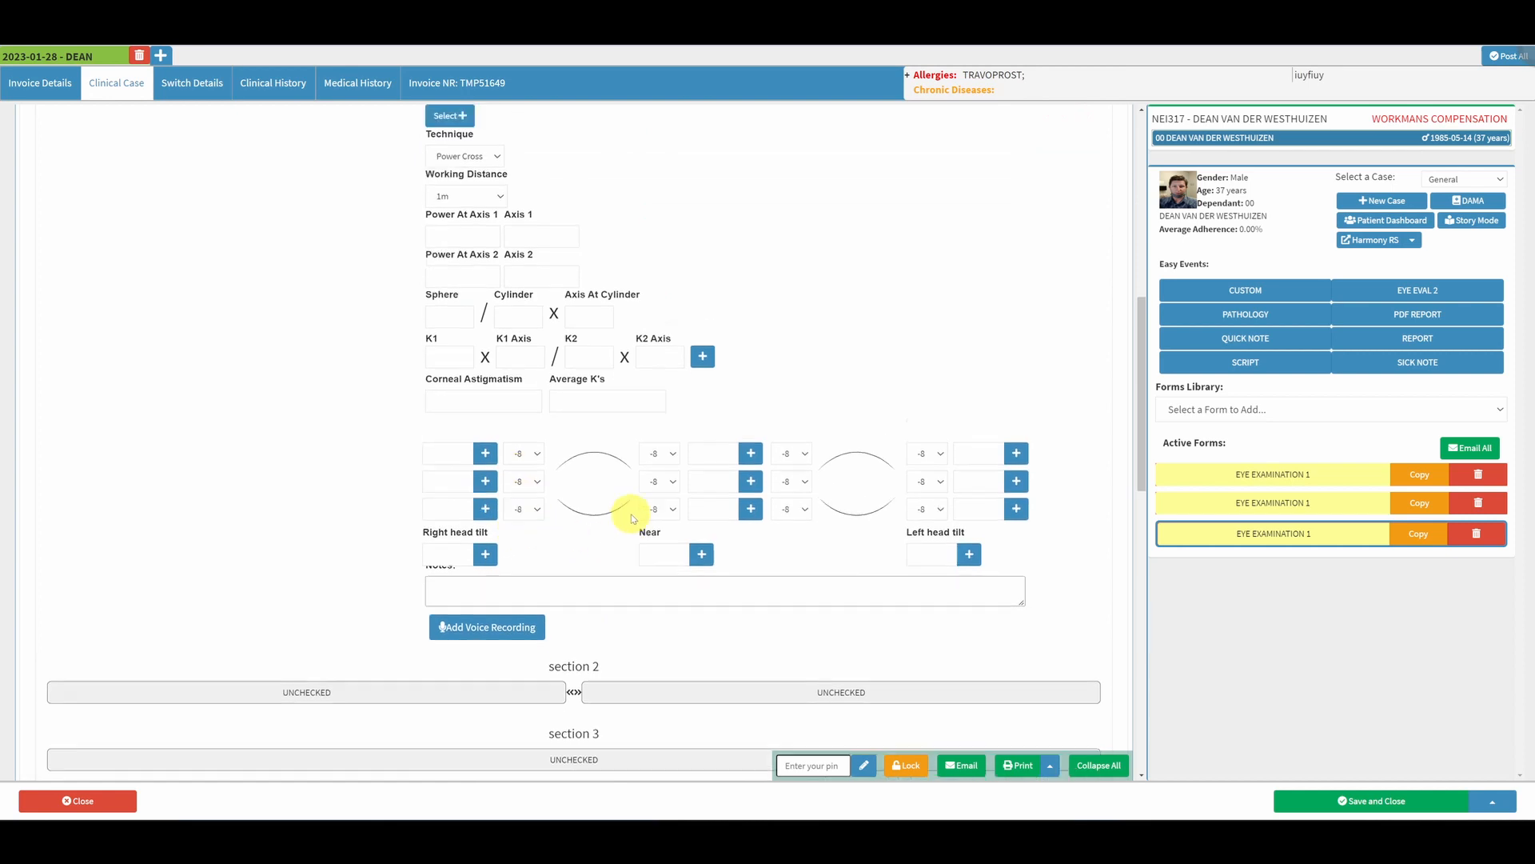
scroll(623, 520, up, 6)
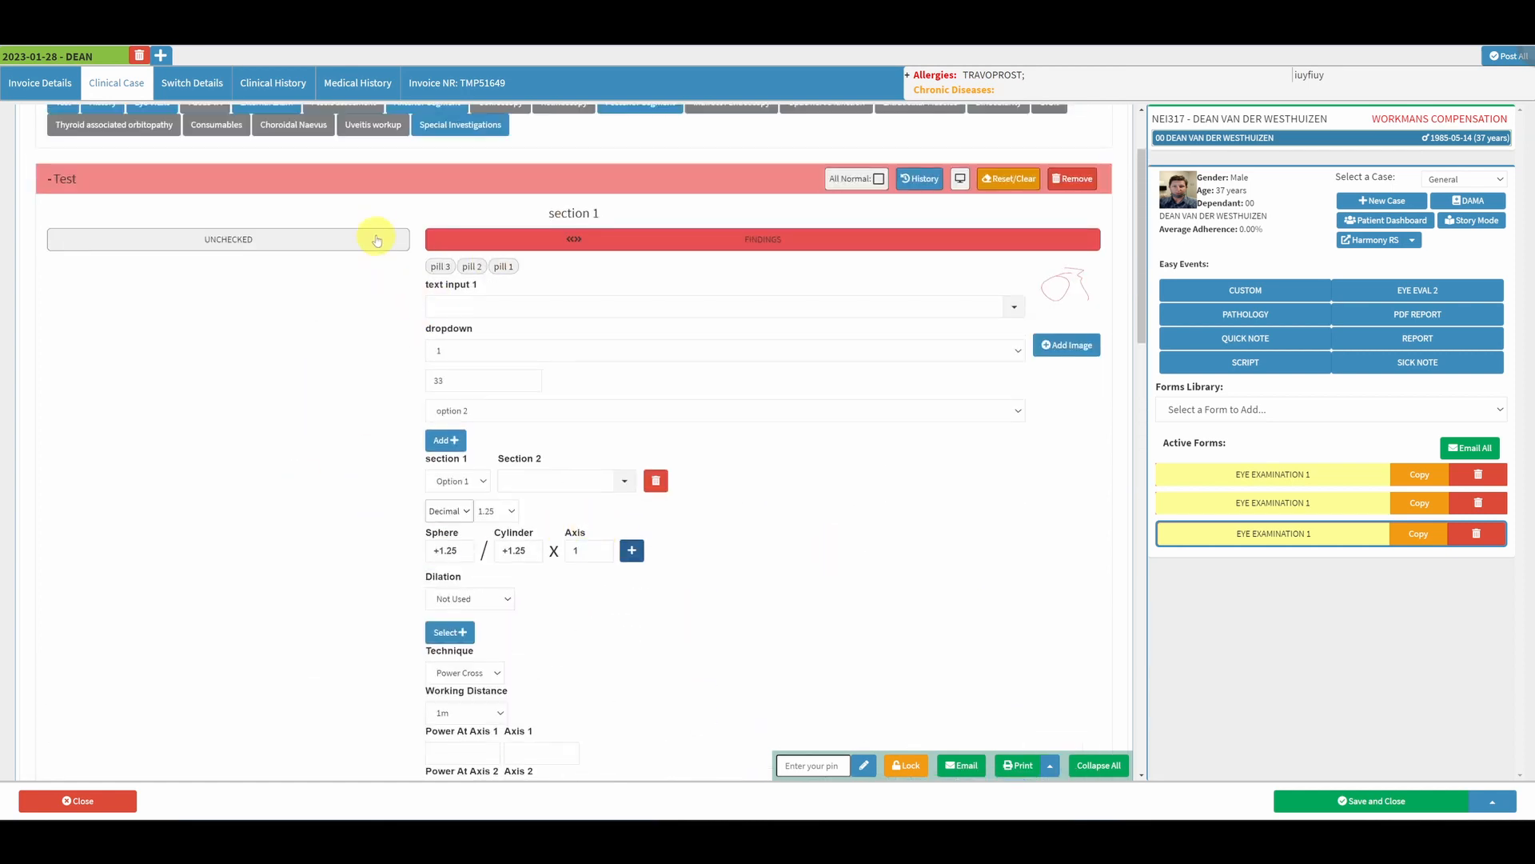
Set both halves of section 1 to normal and mark the whole Test system as All Normal
click(397, 248)
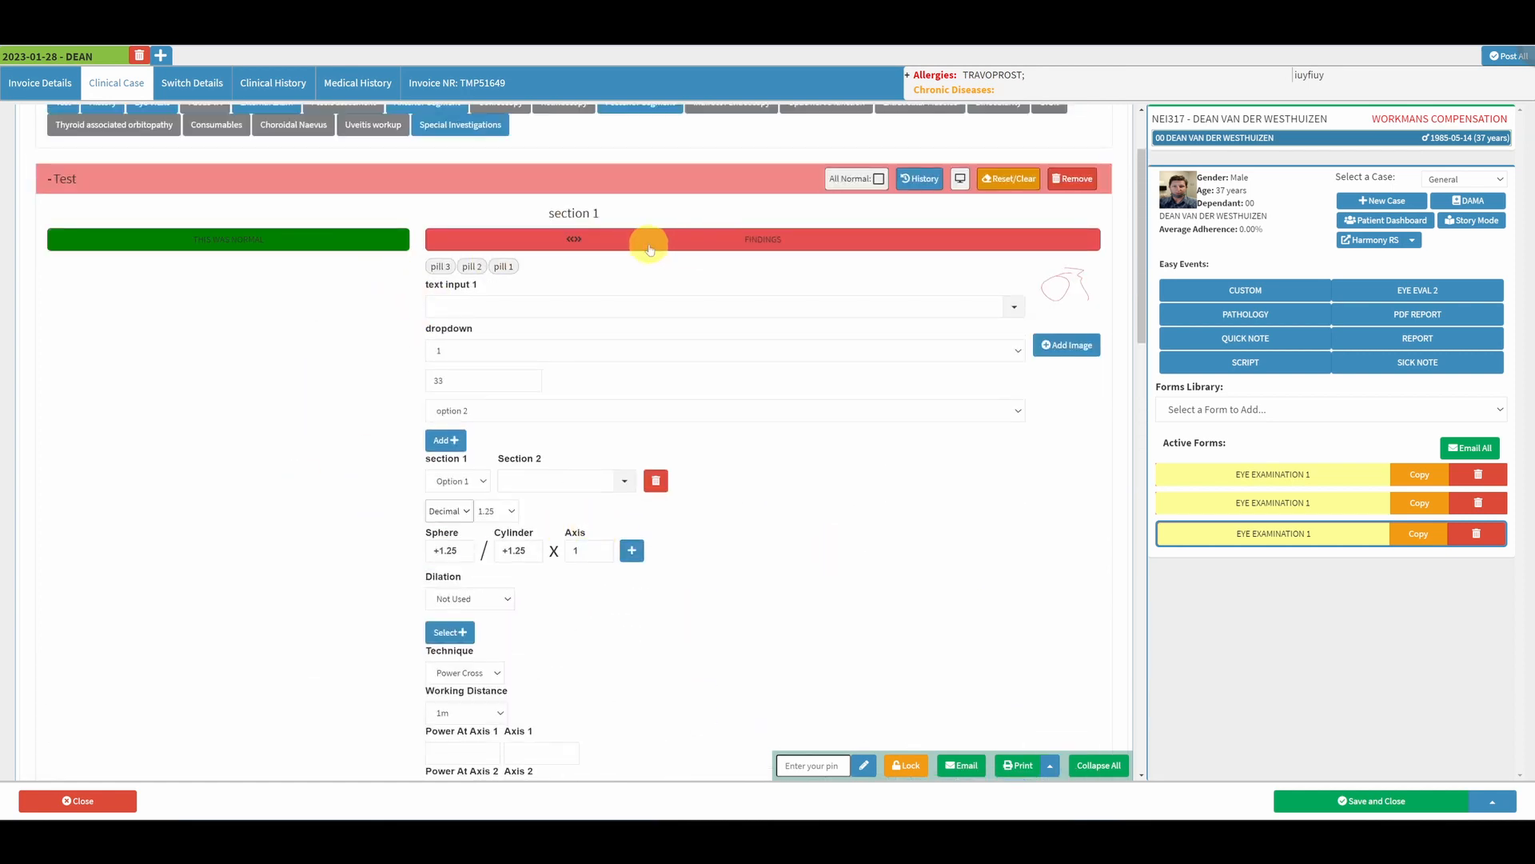
click(680, 239)
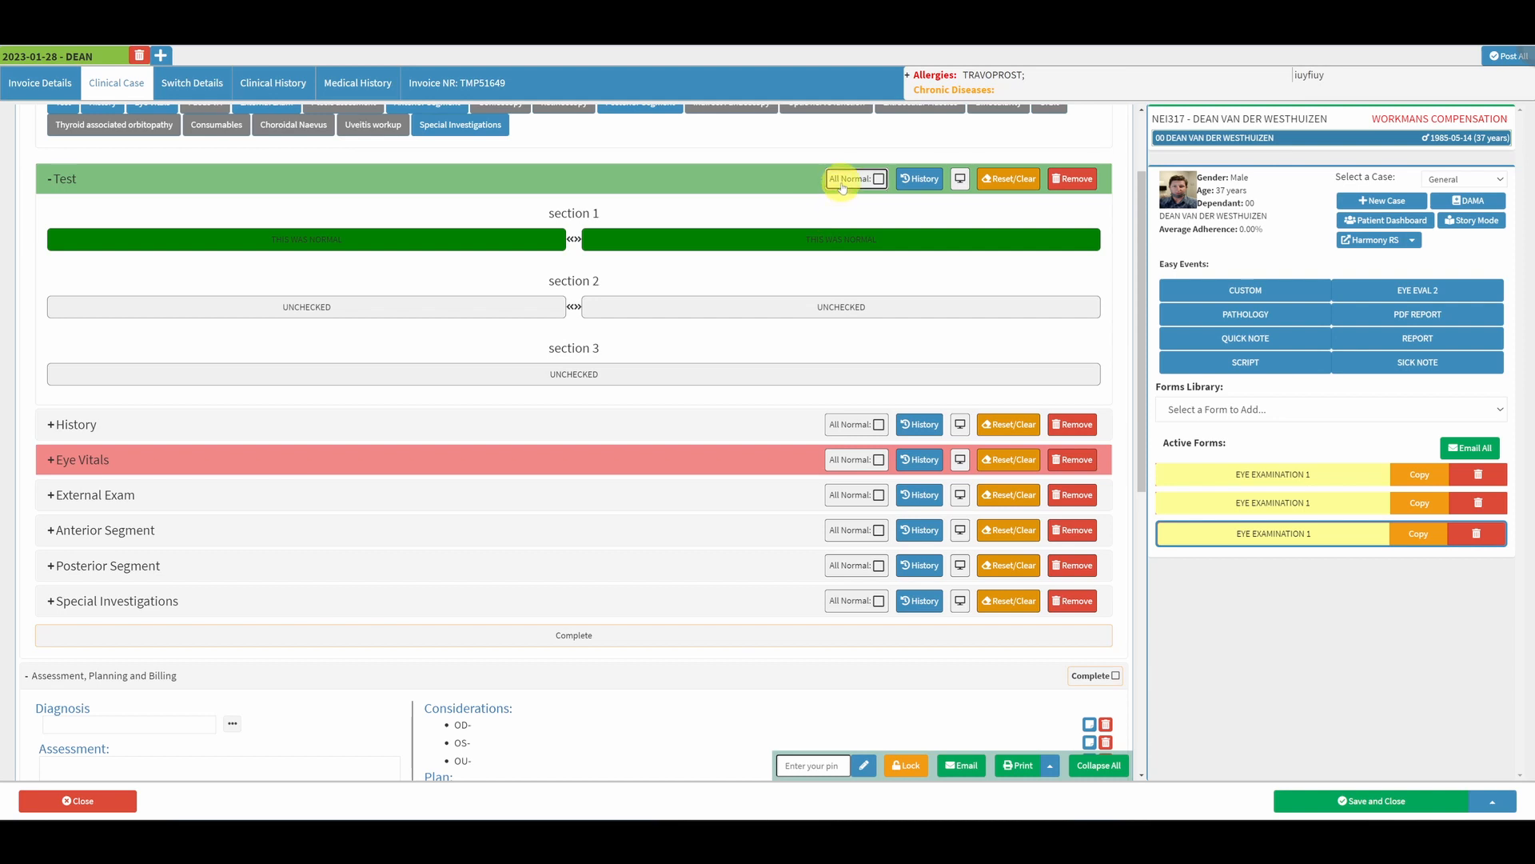
click(842, 183)
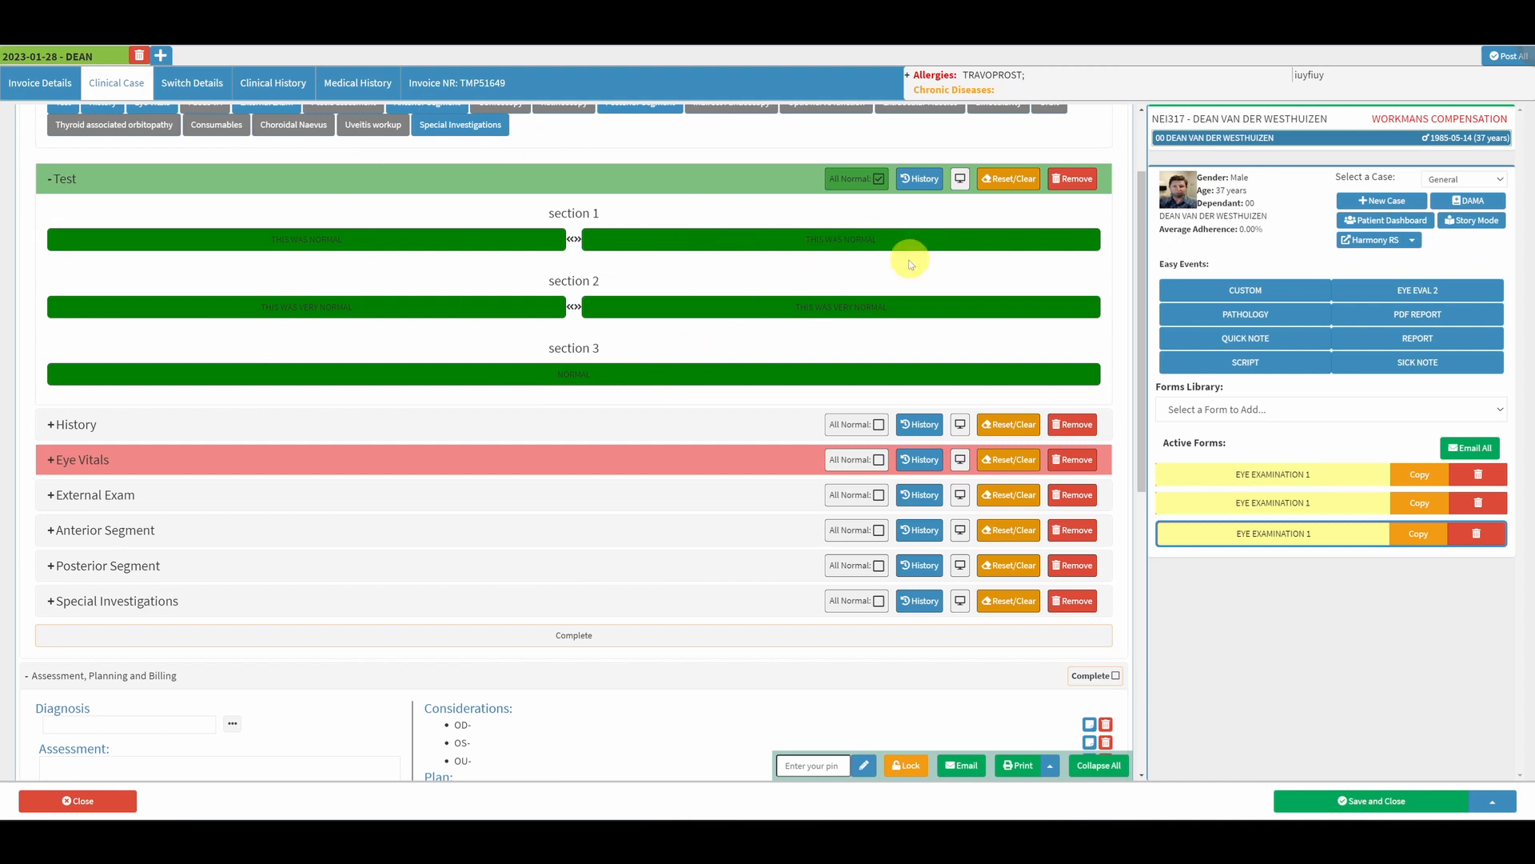
Cycle section 3 of the Test system repeatedly through its findings, unchecked and normal states, ending on UNCHECKED
click(555, 383)
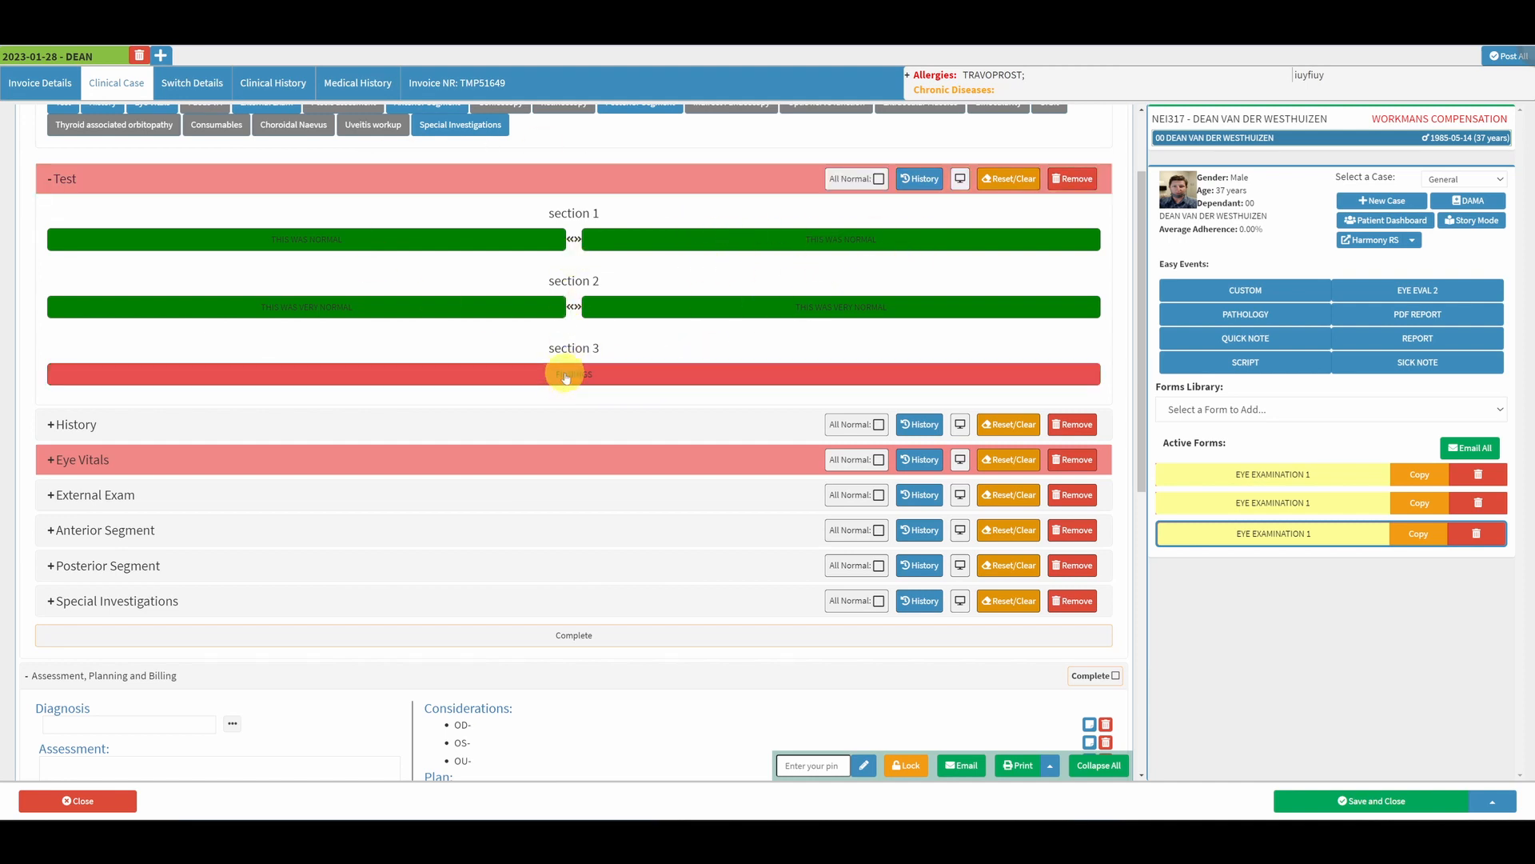
click(566, 377)
click(583, 382)
click(604, 377)
click(622, 379)
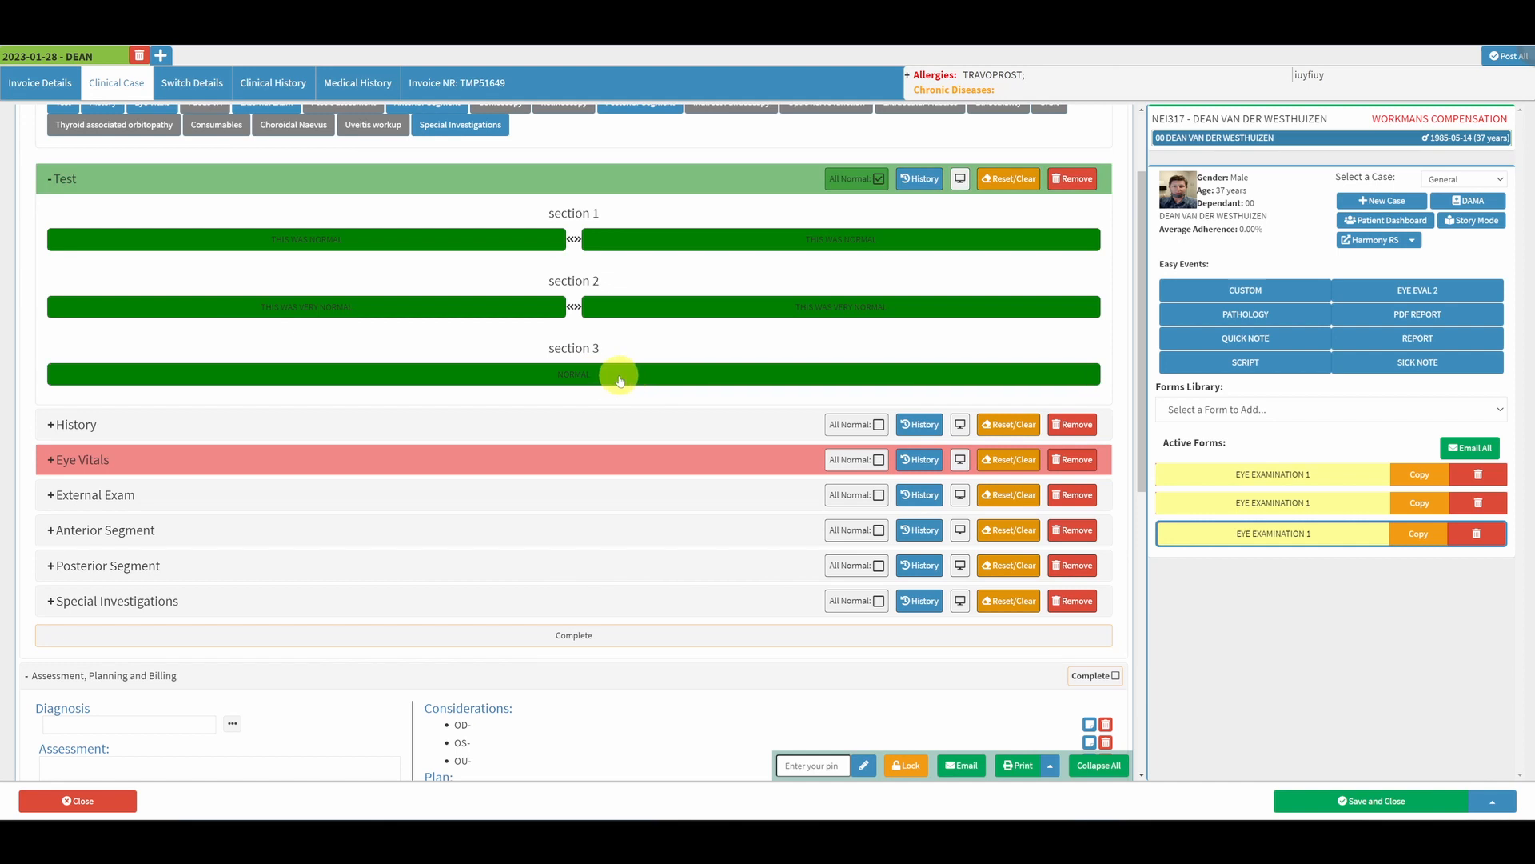
click(632, 378)
click(654, 378)
click(676, 376)
click(692, 377)
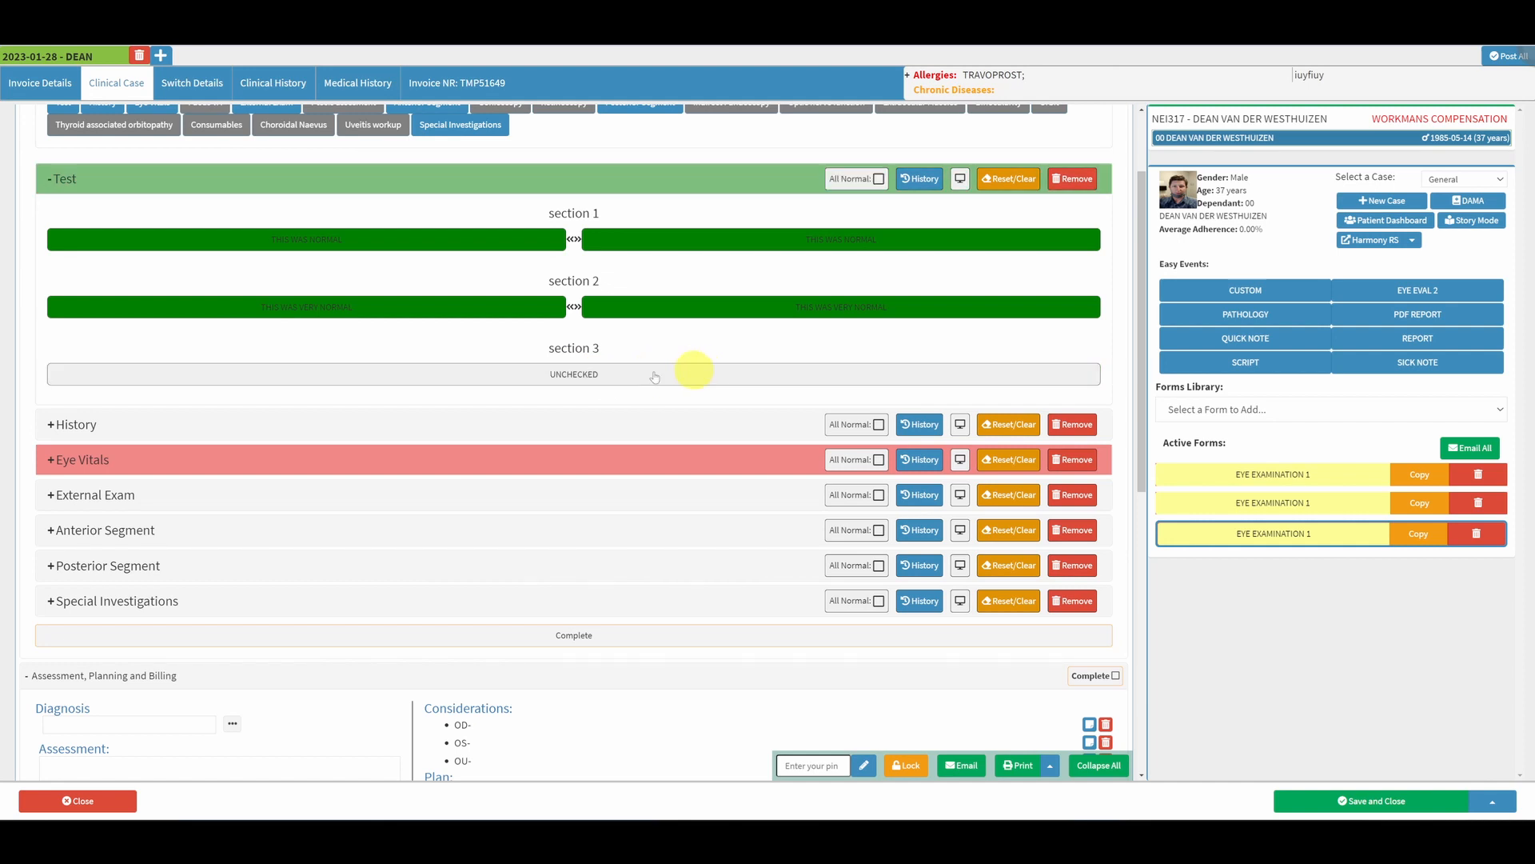
Collapse the Test system and expand the Anterior Segment system
scroll(608, 376, up, 2)
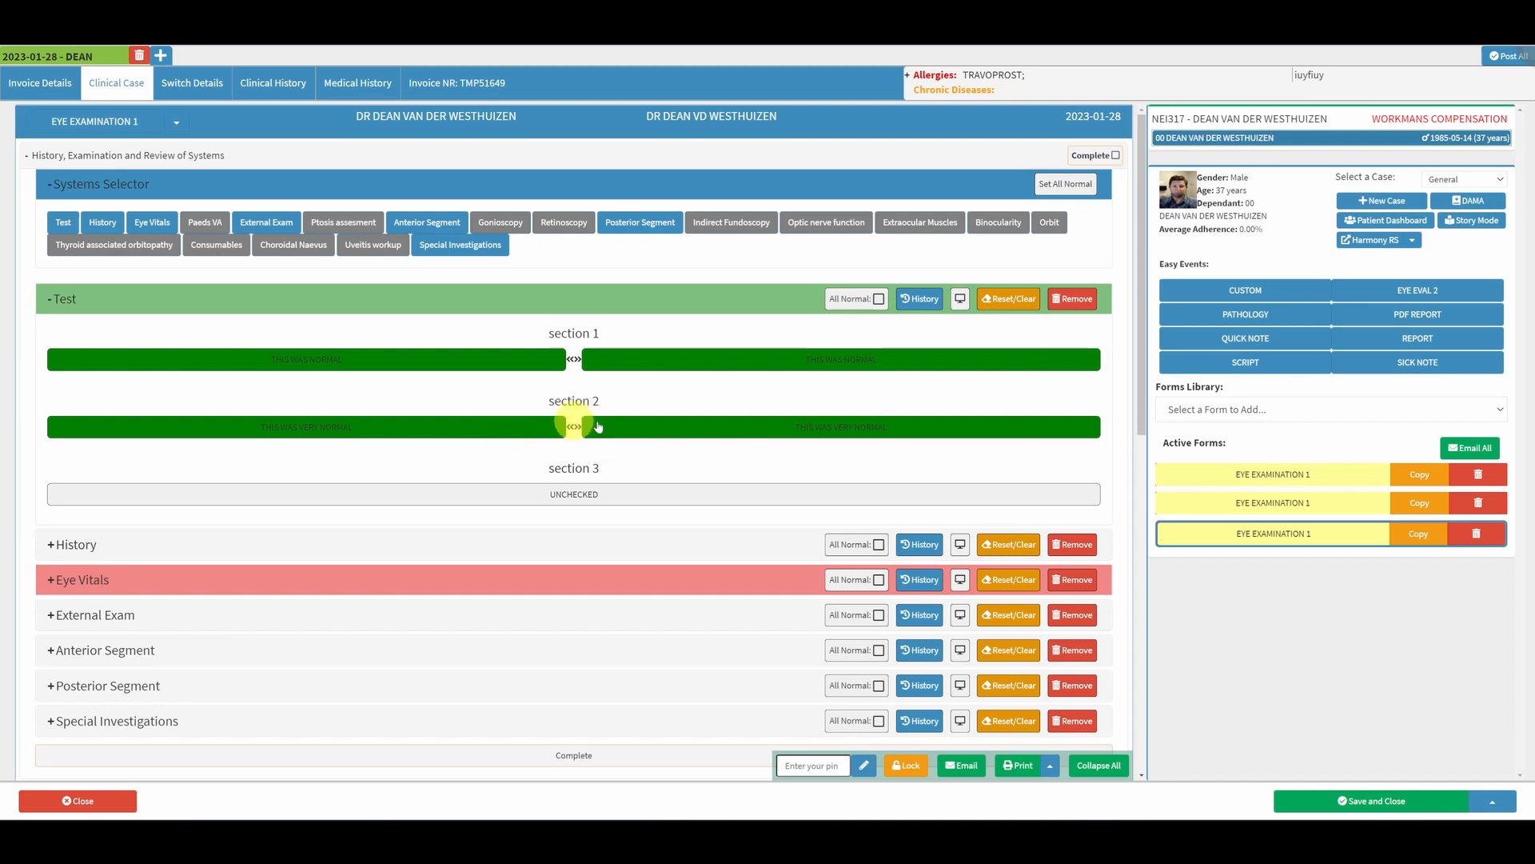
click(322, 307)
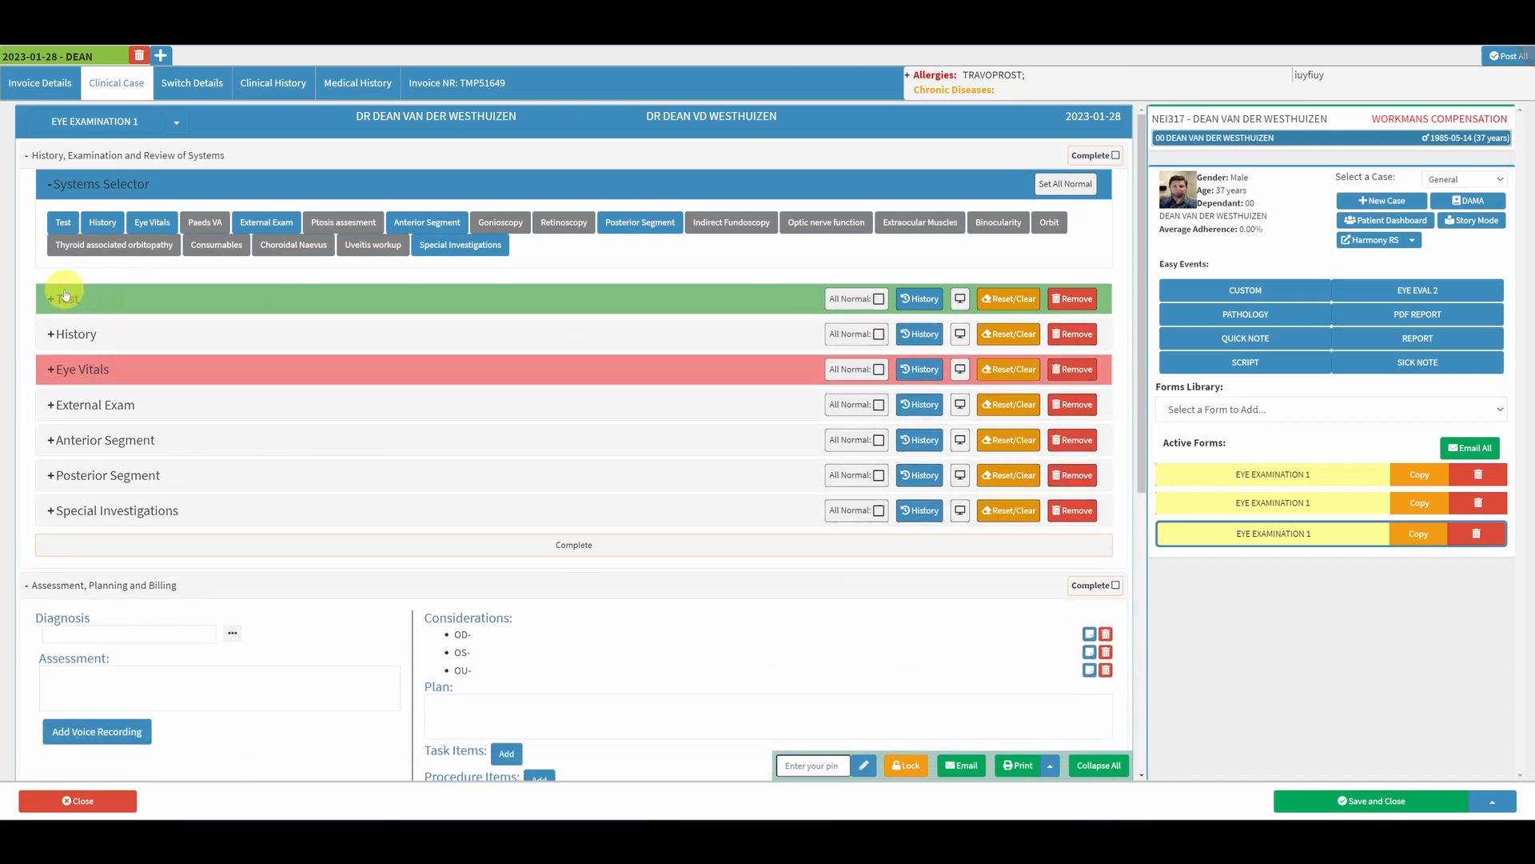
click(65, 298)
click(64, 297)
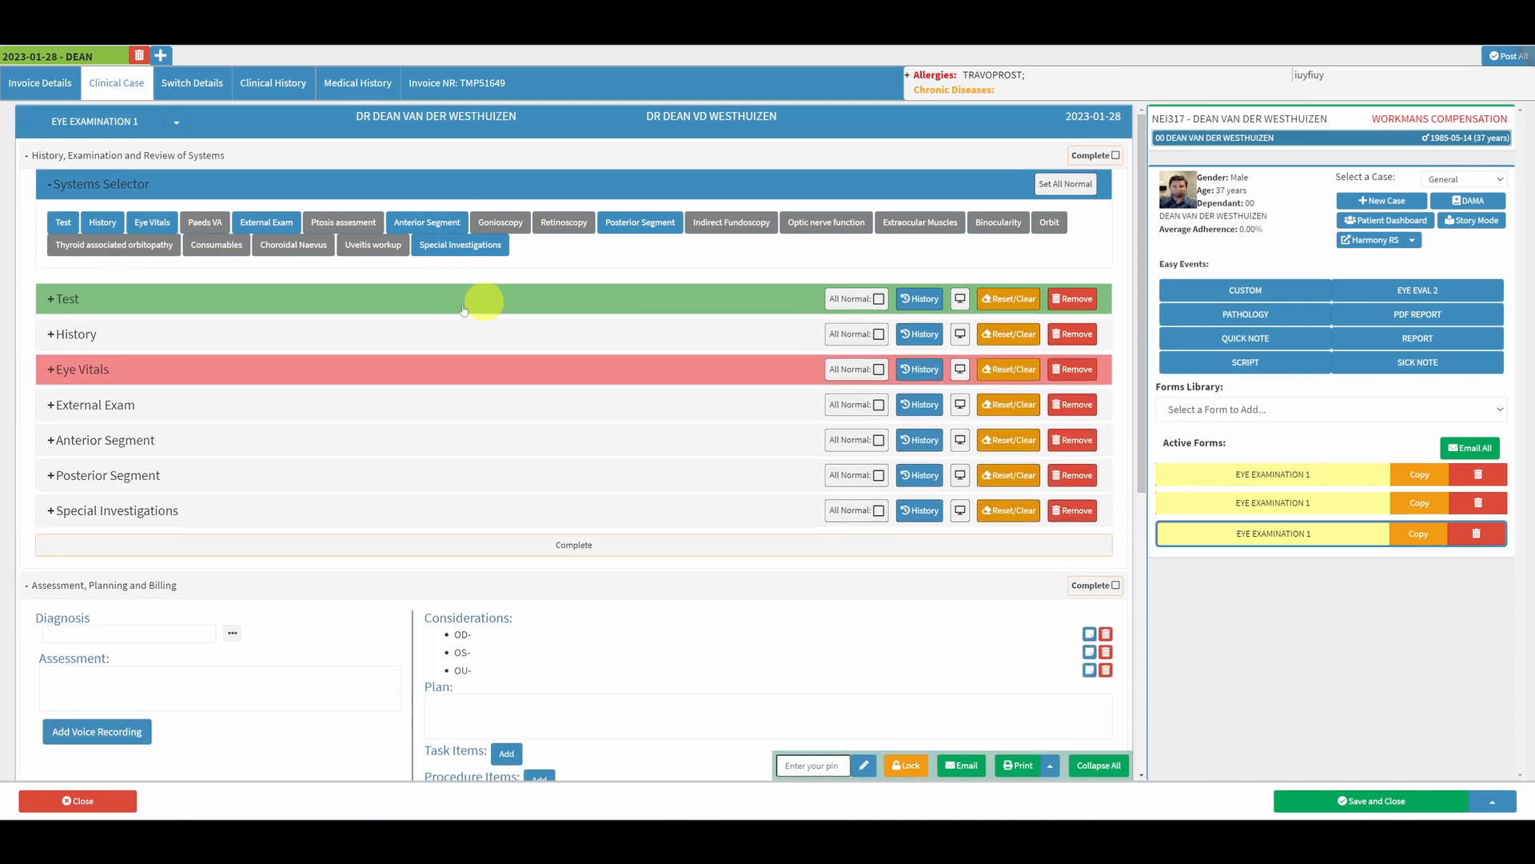
click(297, 452)
scroll(589, 455, down, 2)
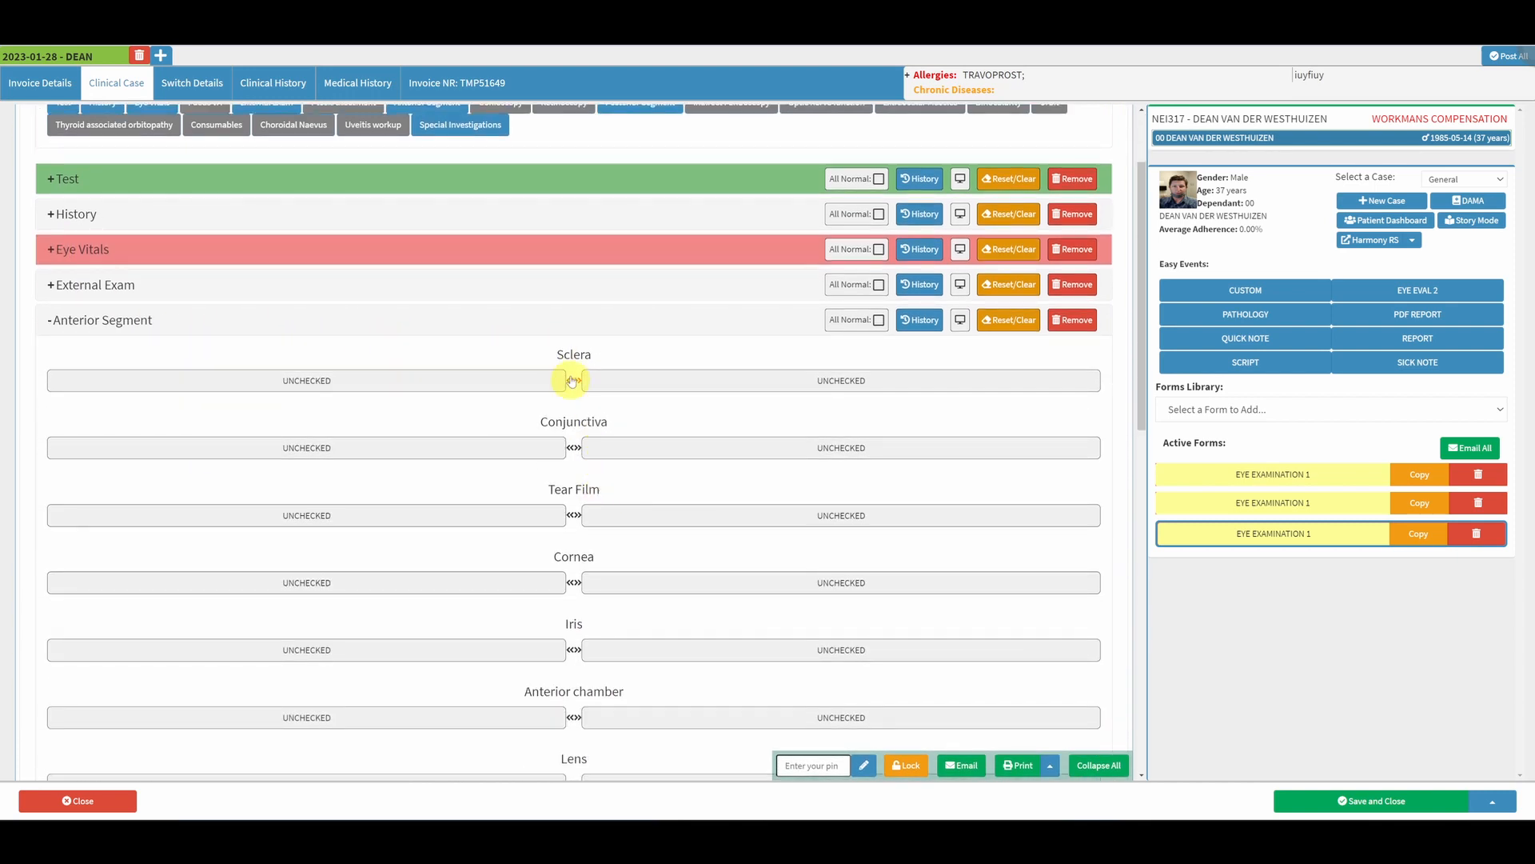
Try marking both Cornea sides together as FINDINGS, and return them to UNCHECKED
click(573, 583)
scroll(580, 589, down, 2)
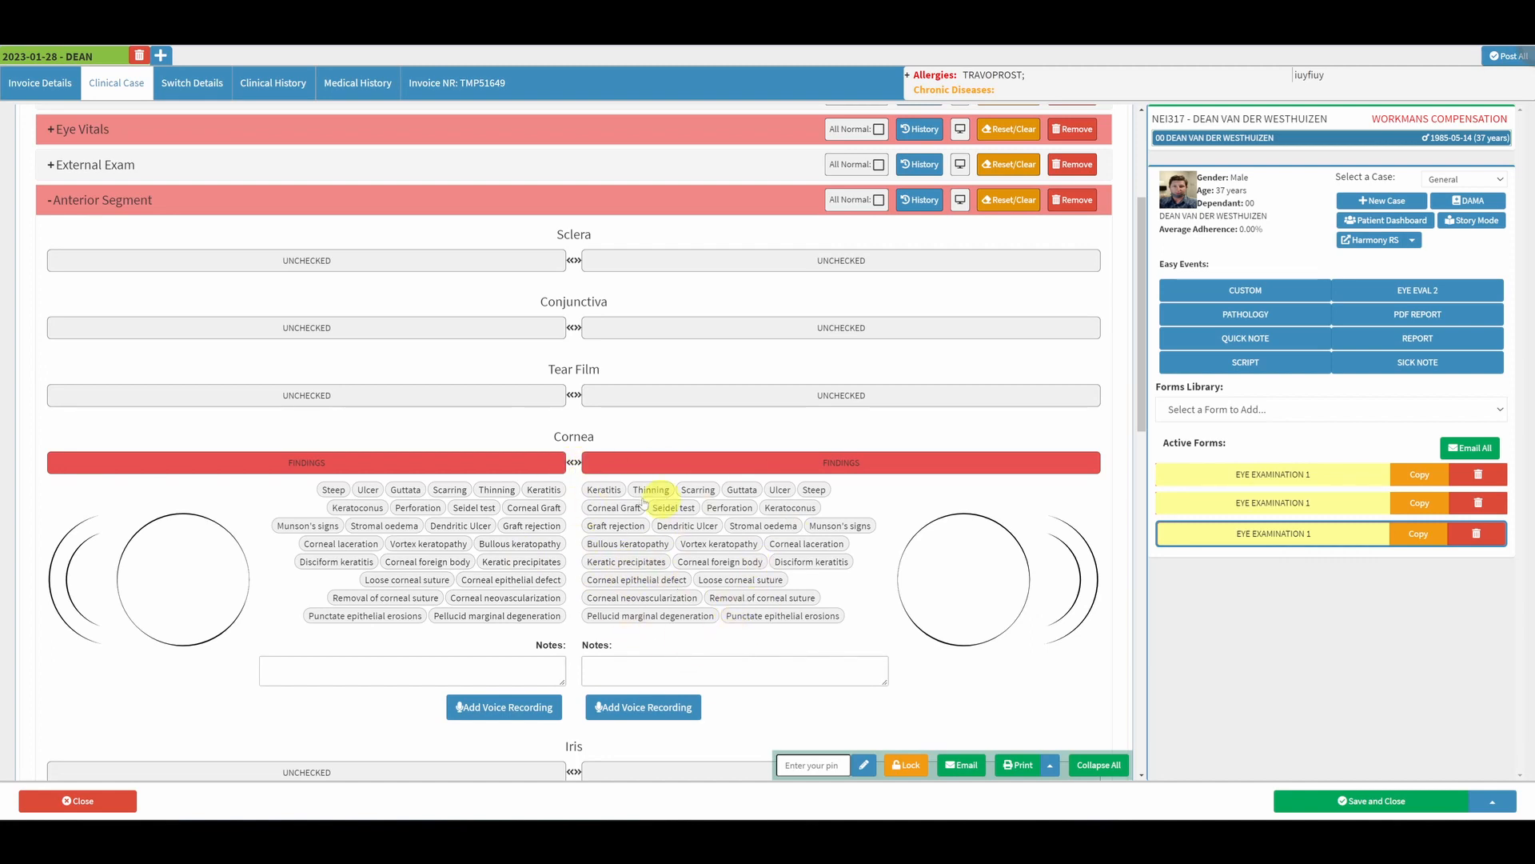
click(573, 462)
click(574, 463)
Try the Flare and Cells pills in the Anterior chamber findings, and set both sides of the Anterior chamber to normal
click(573, 597)
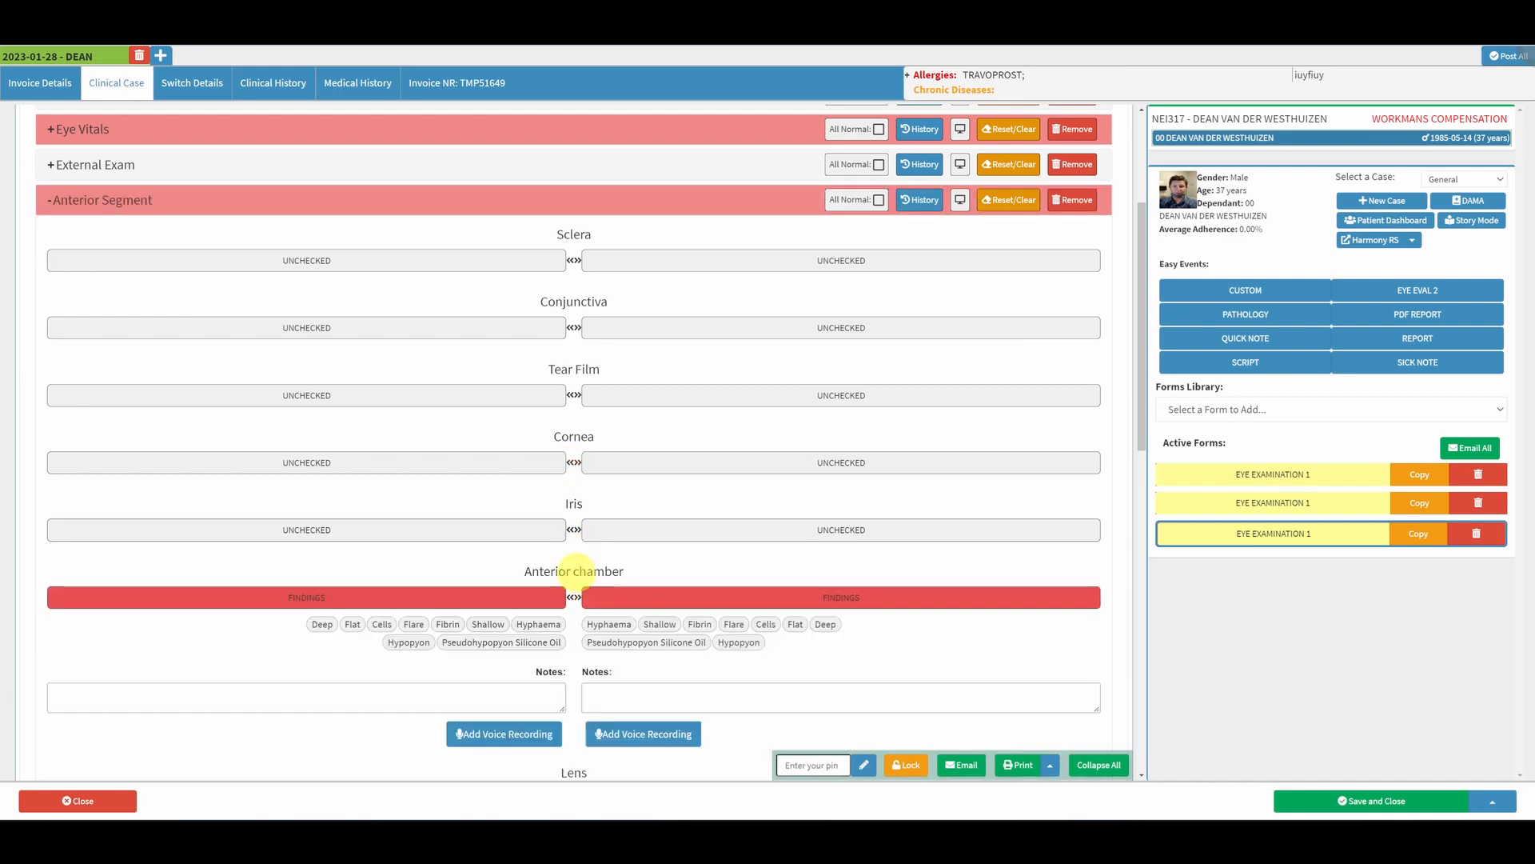
scroll(579, 575, down, 2)
click(734, 505)
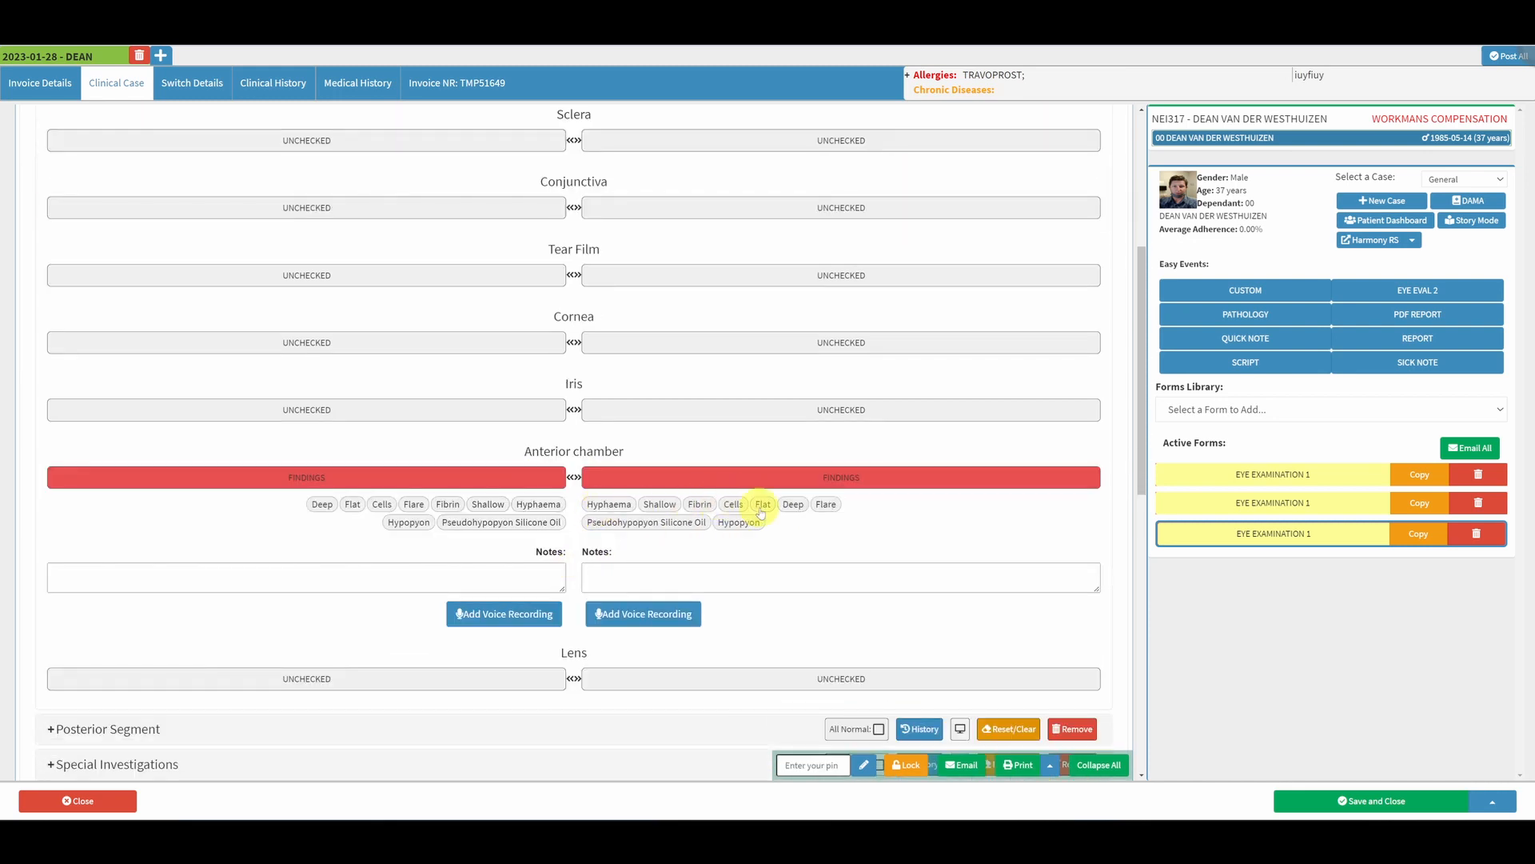
click(746, 506)
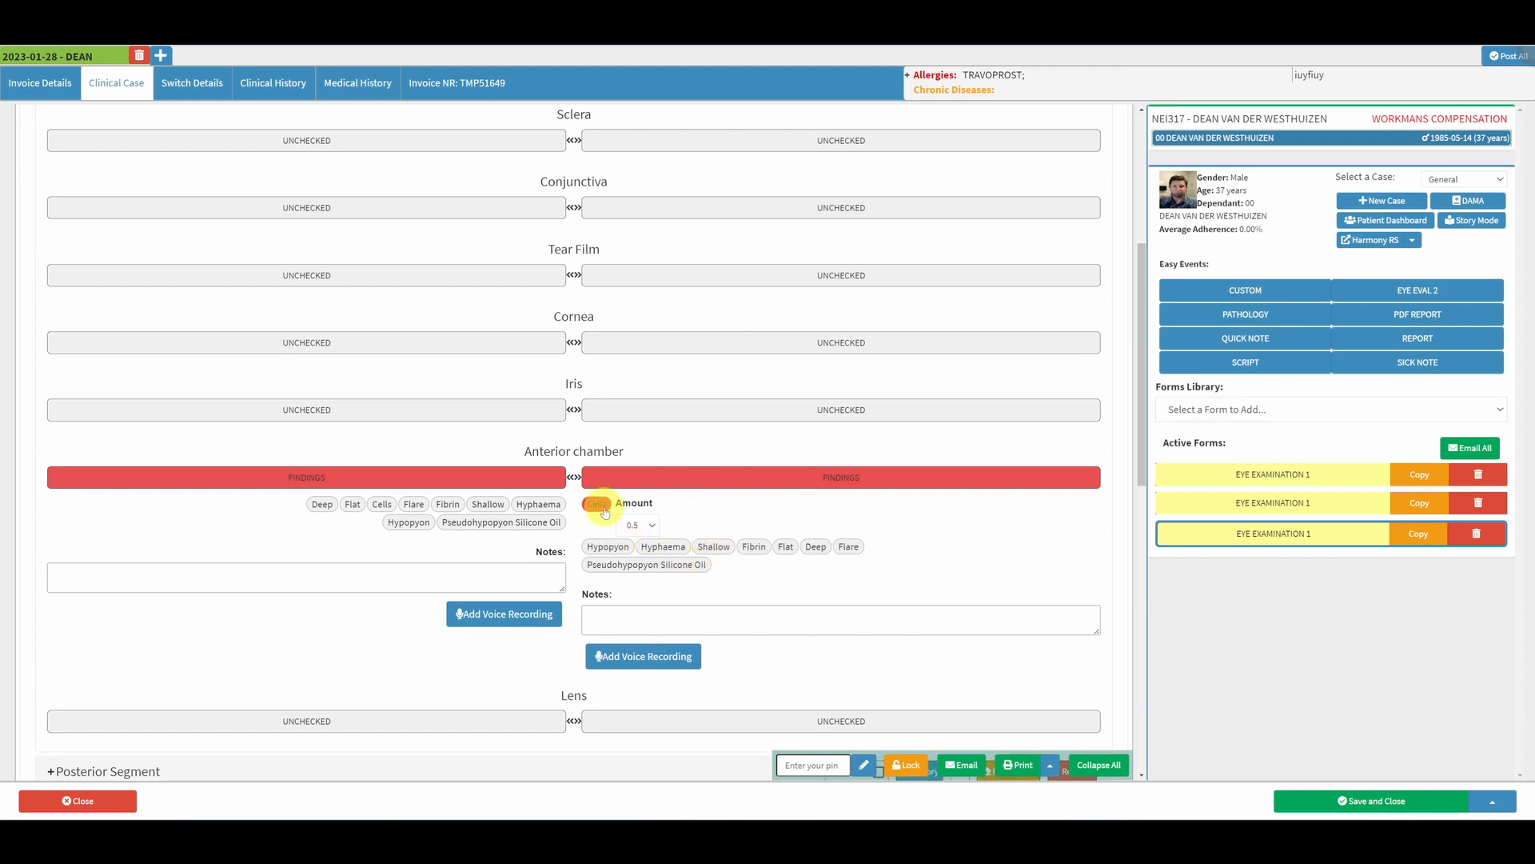
click(601, 506)
click(575, 480)
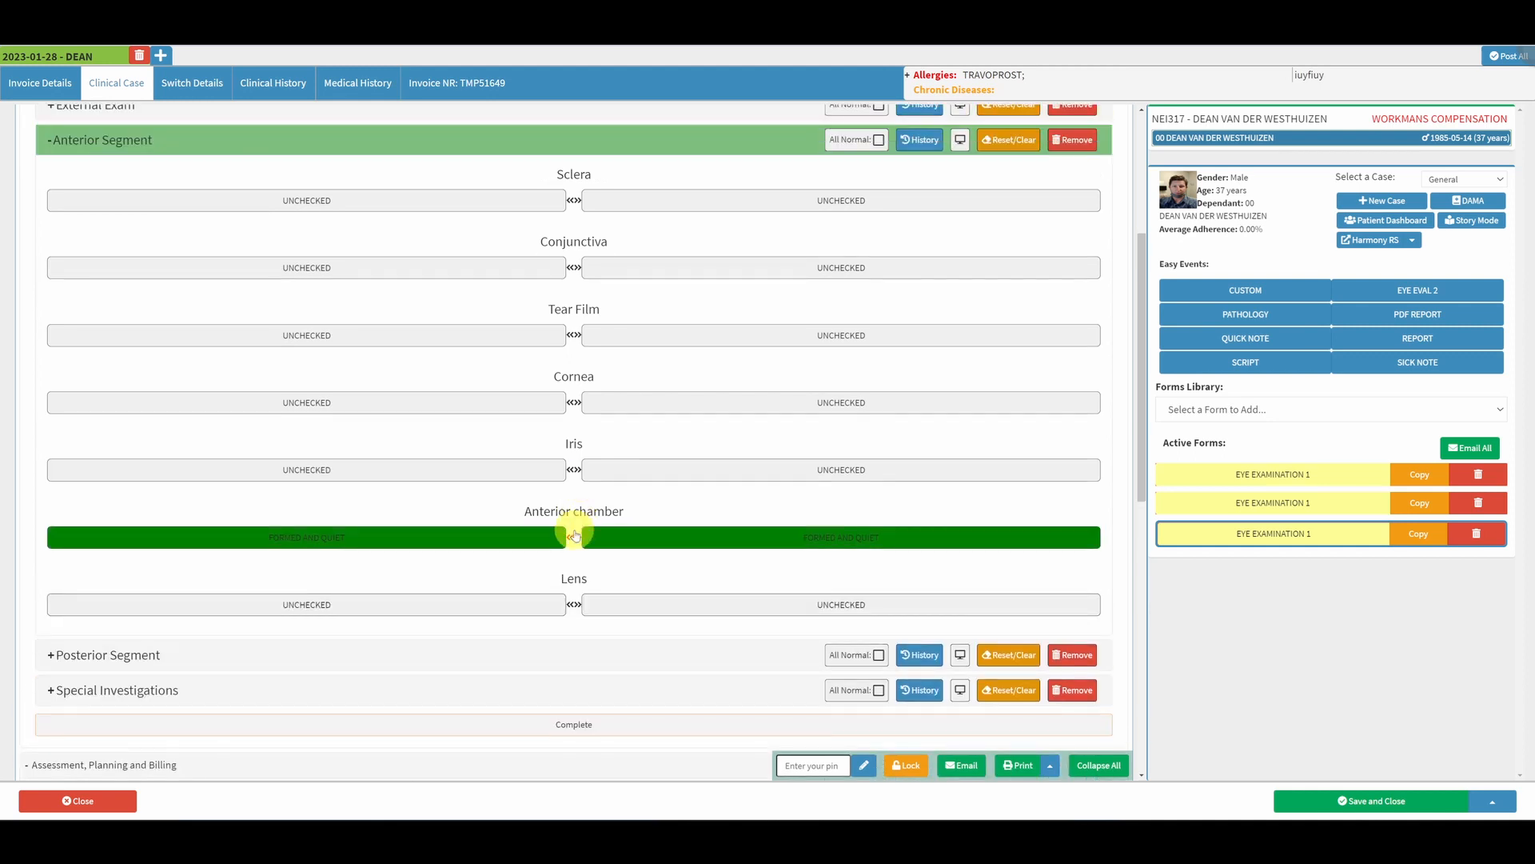
Mark both Conjunctiva sides as FINDINGS and try Pterygium with Grade 2 on the second side
click(575, 531)
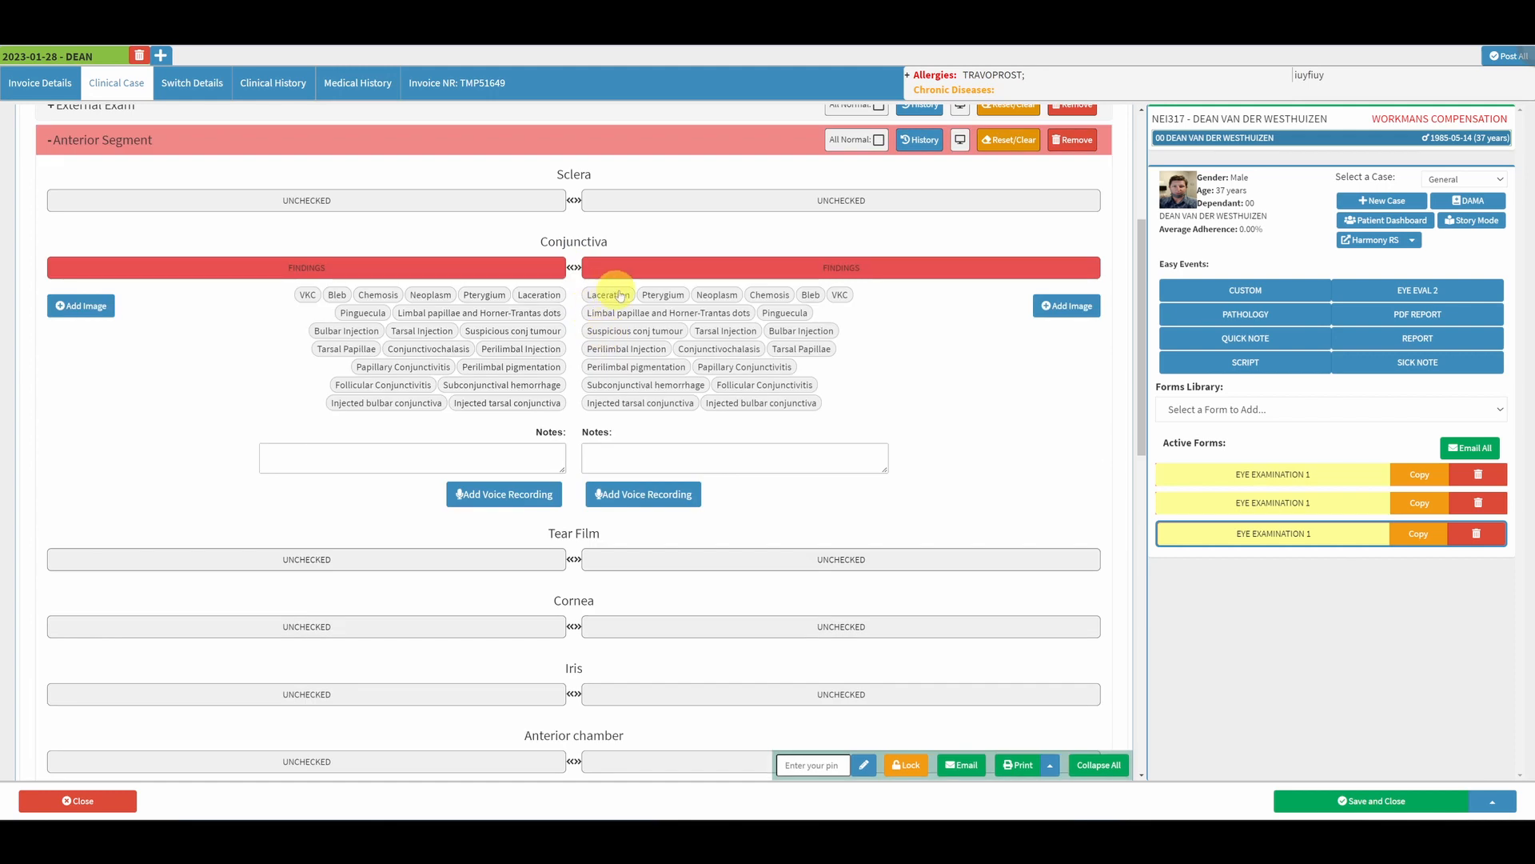
click(664, 296)
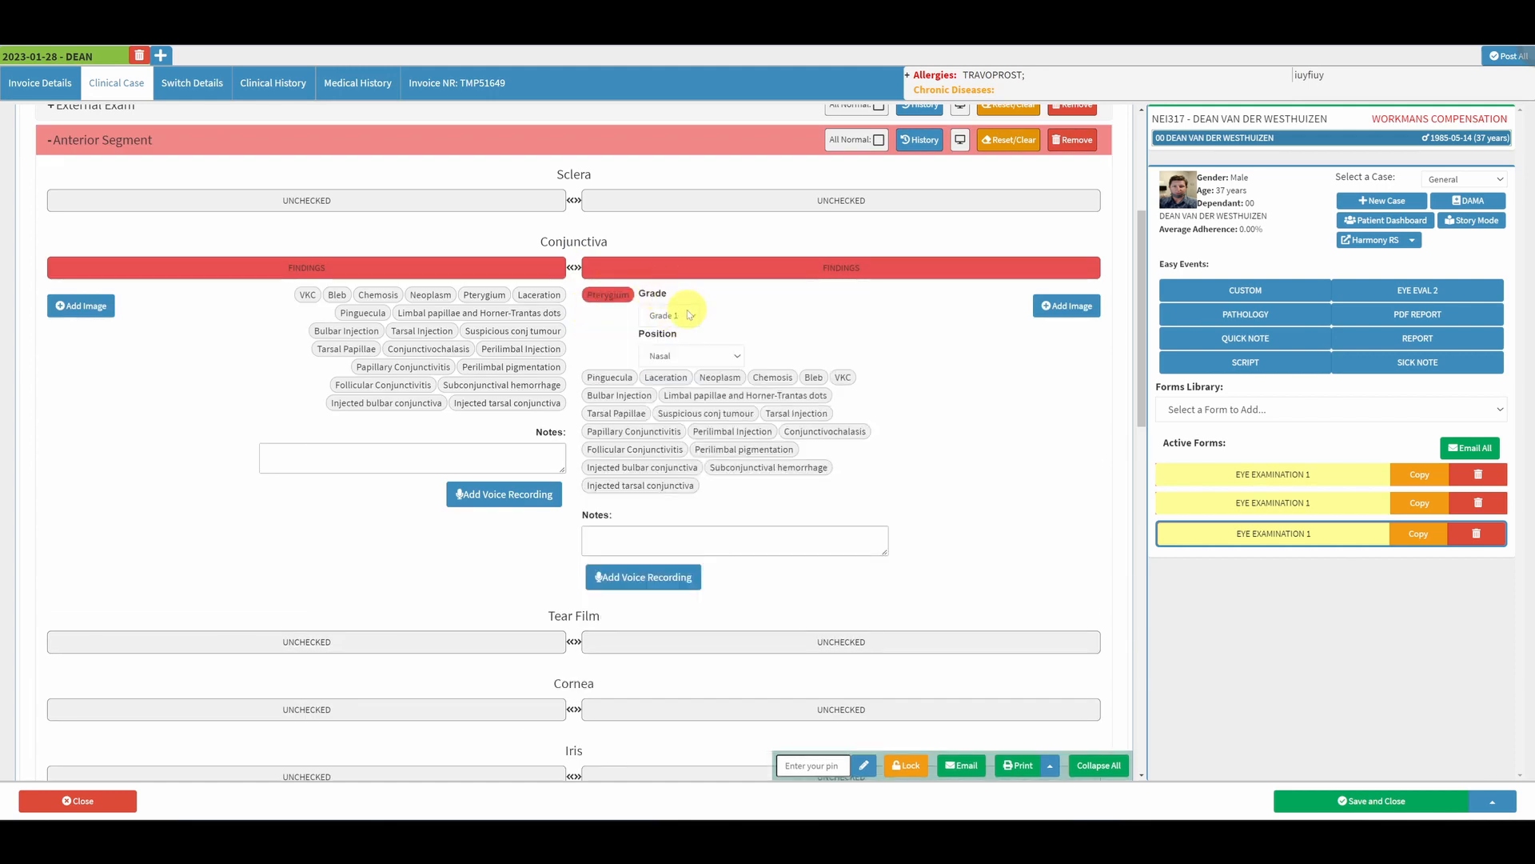
click(650, 320)
click(691, 320)
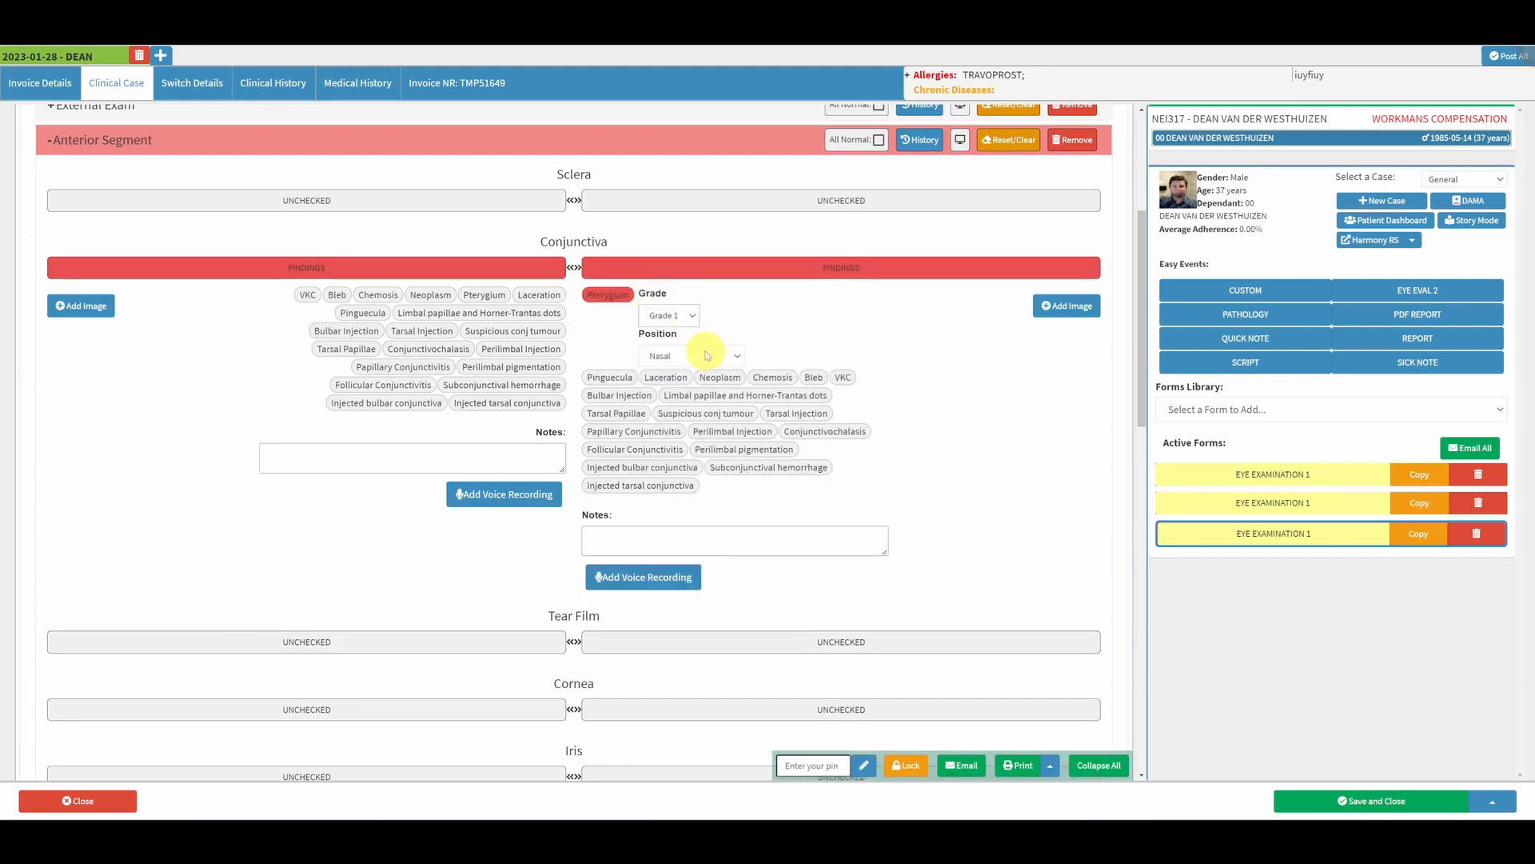
click(690, 320)
click(675, 344)
Try the Pterygium positions Temporal and Nasal and temporal, and return both Conjunctiva sides to UNCHECKED
click(688, 356)
click(689, 377)
click(692, 358)
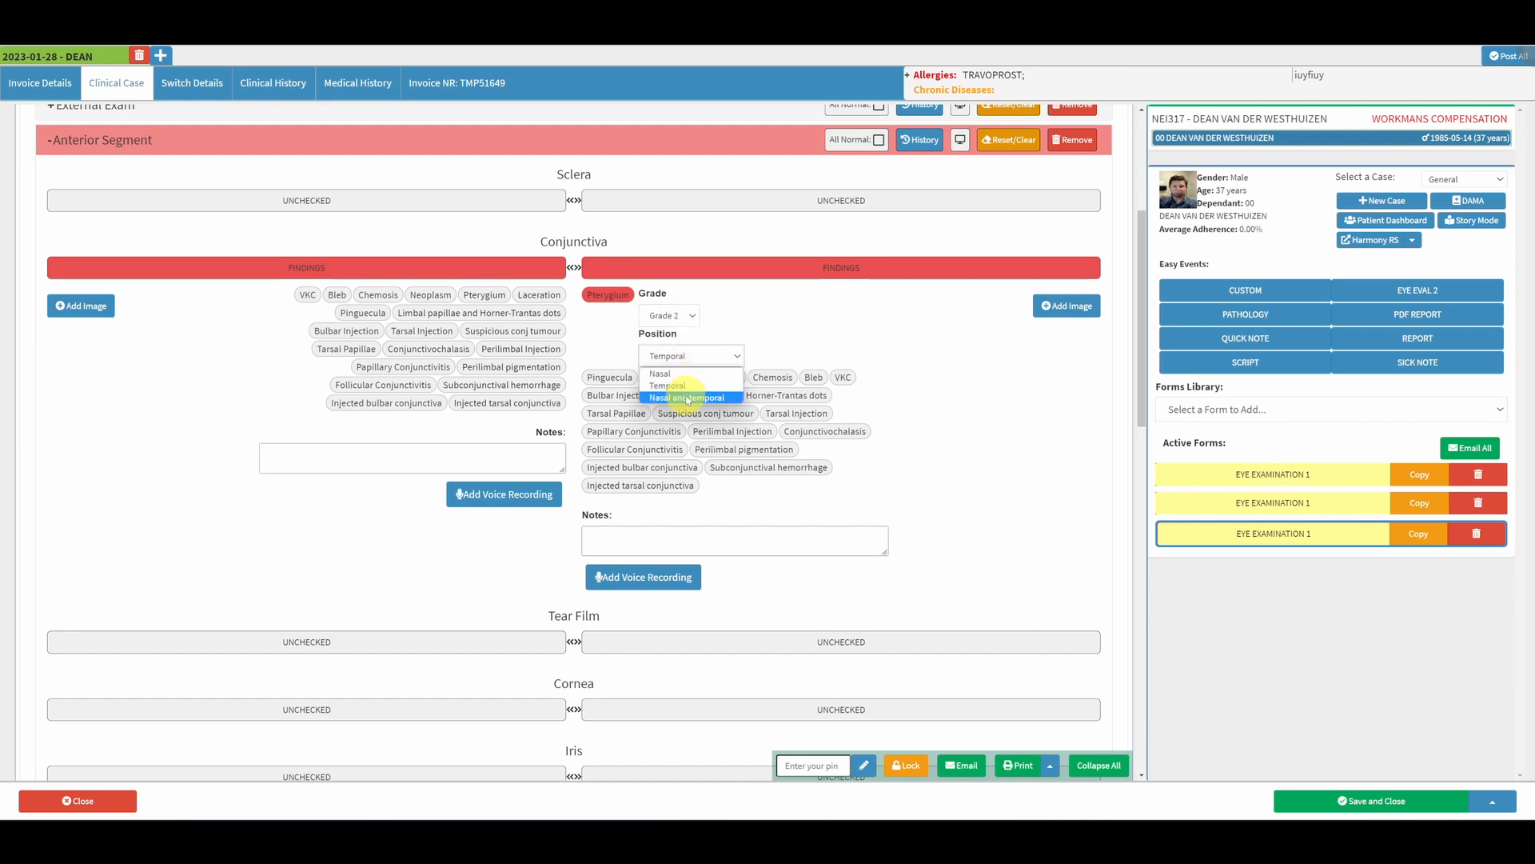
click(710, 393)
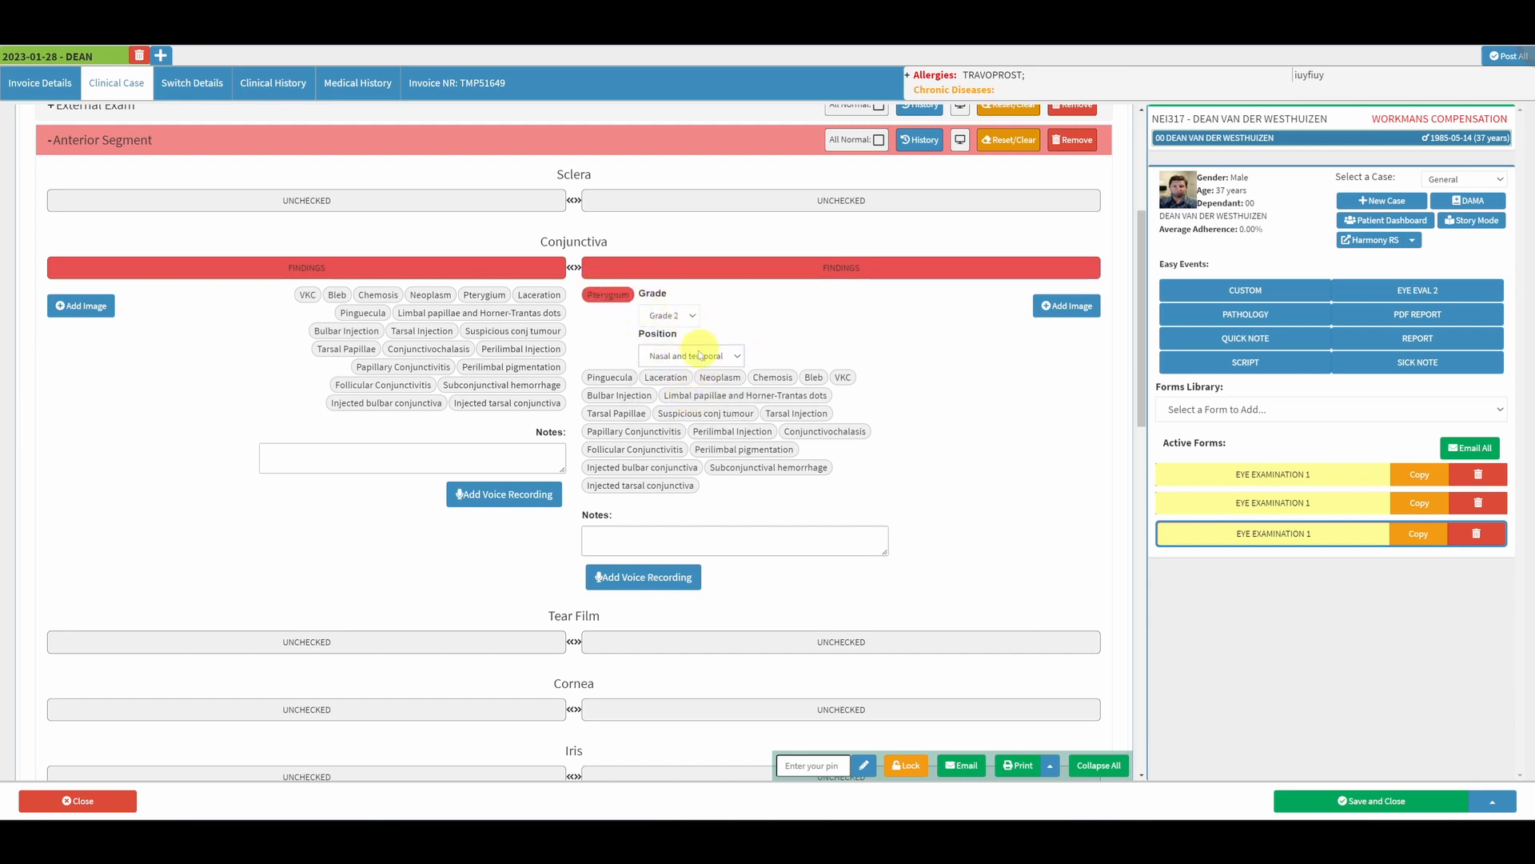
click(615, 296)
click(574, 267)
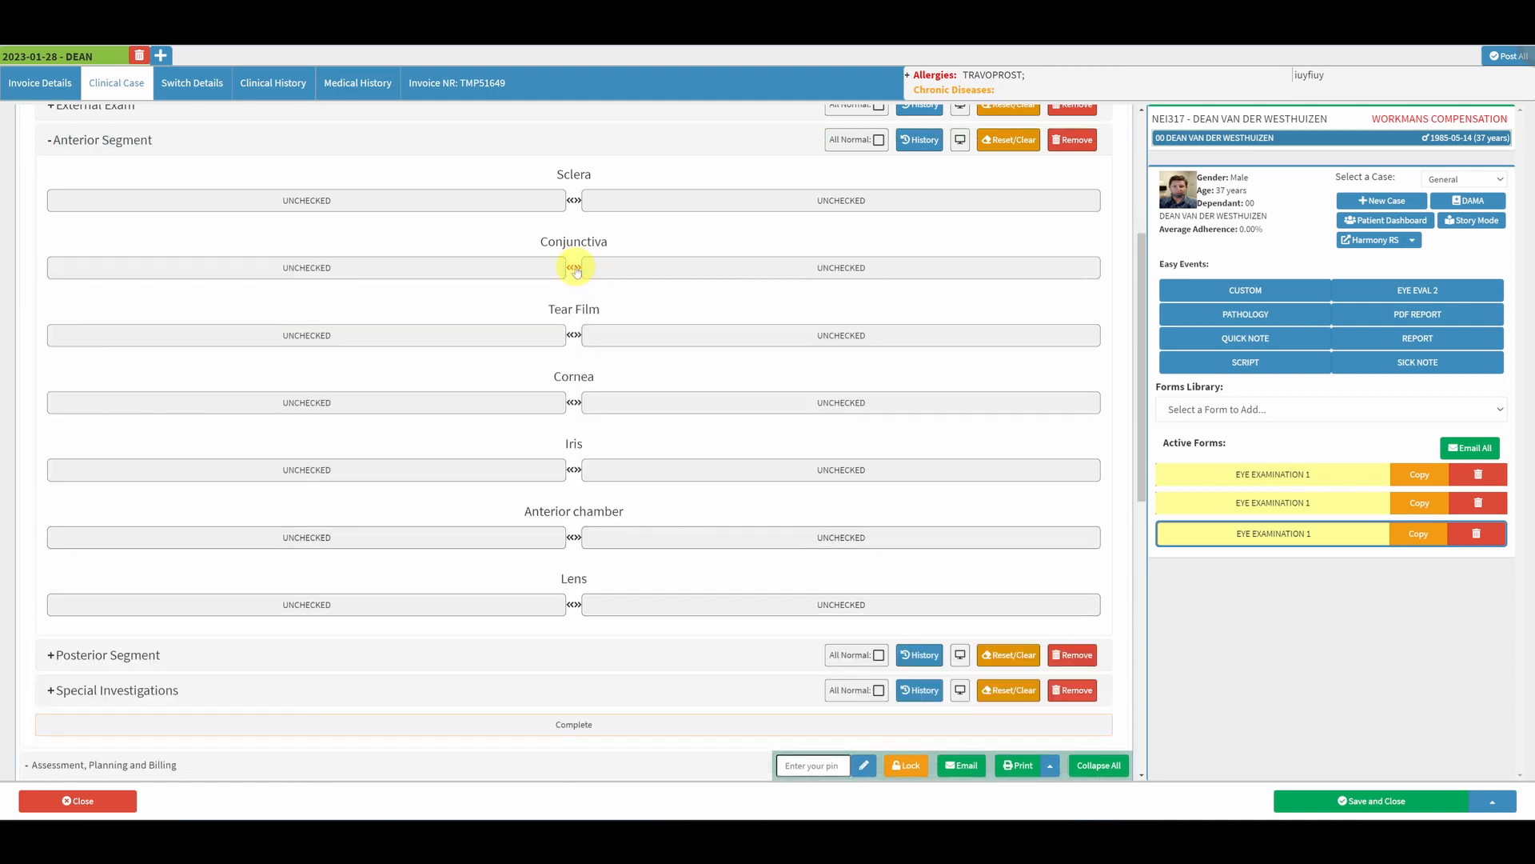
Collapse the Anterior Segment system and switch the form's template to SURG NOTE-PHACO
scroll(589, 342, up, 1)
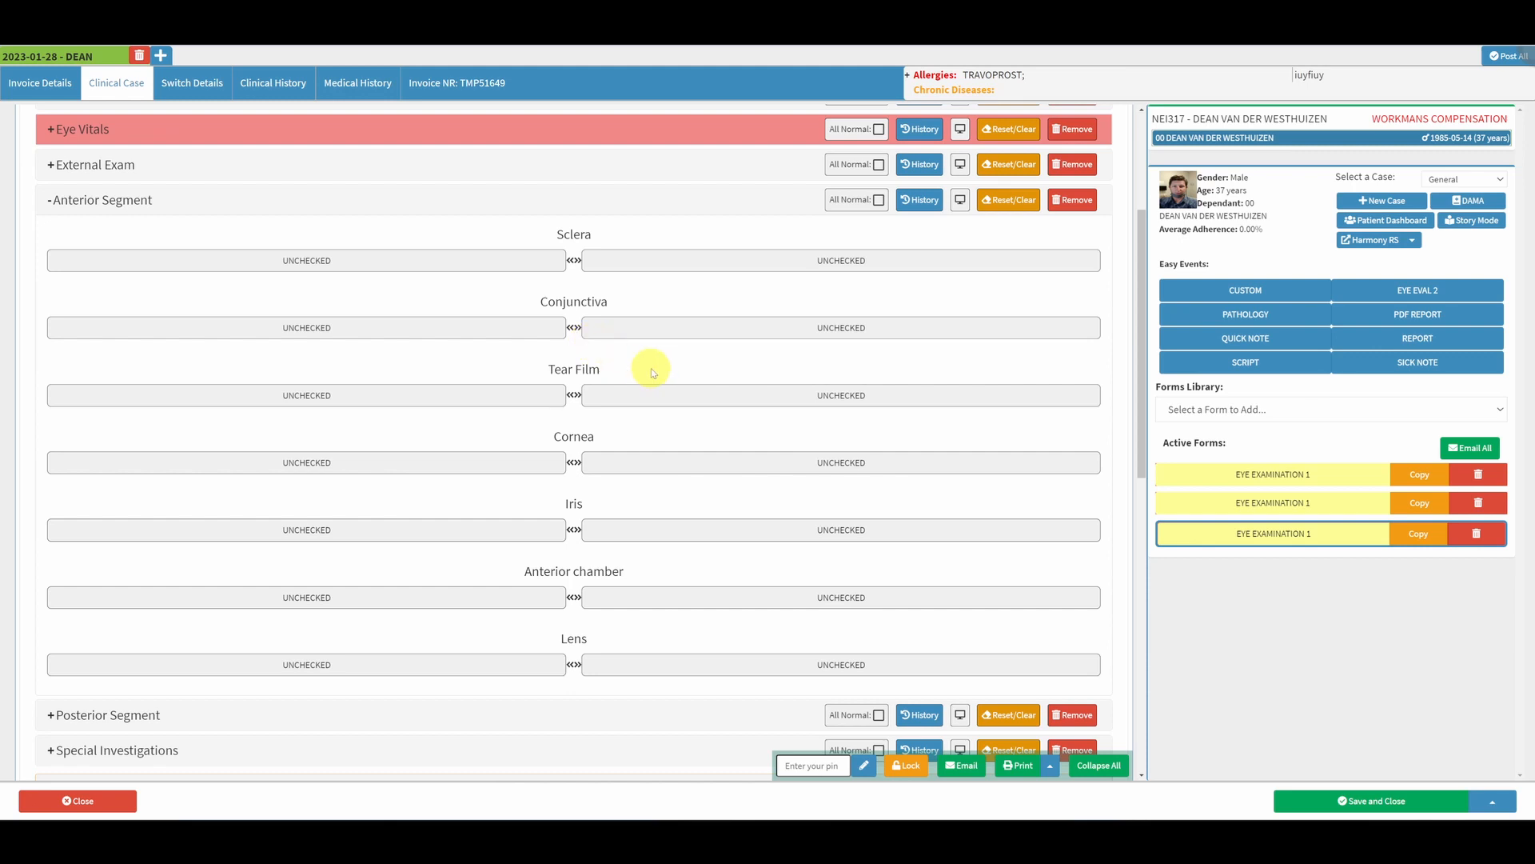
click(50, 200)
scroll(412, 321, up, 2)
scroll(738, 374, up, 2)
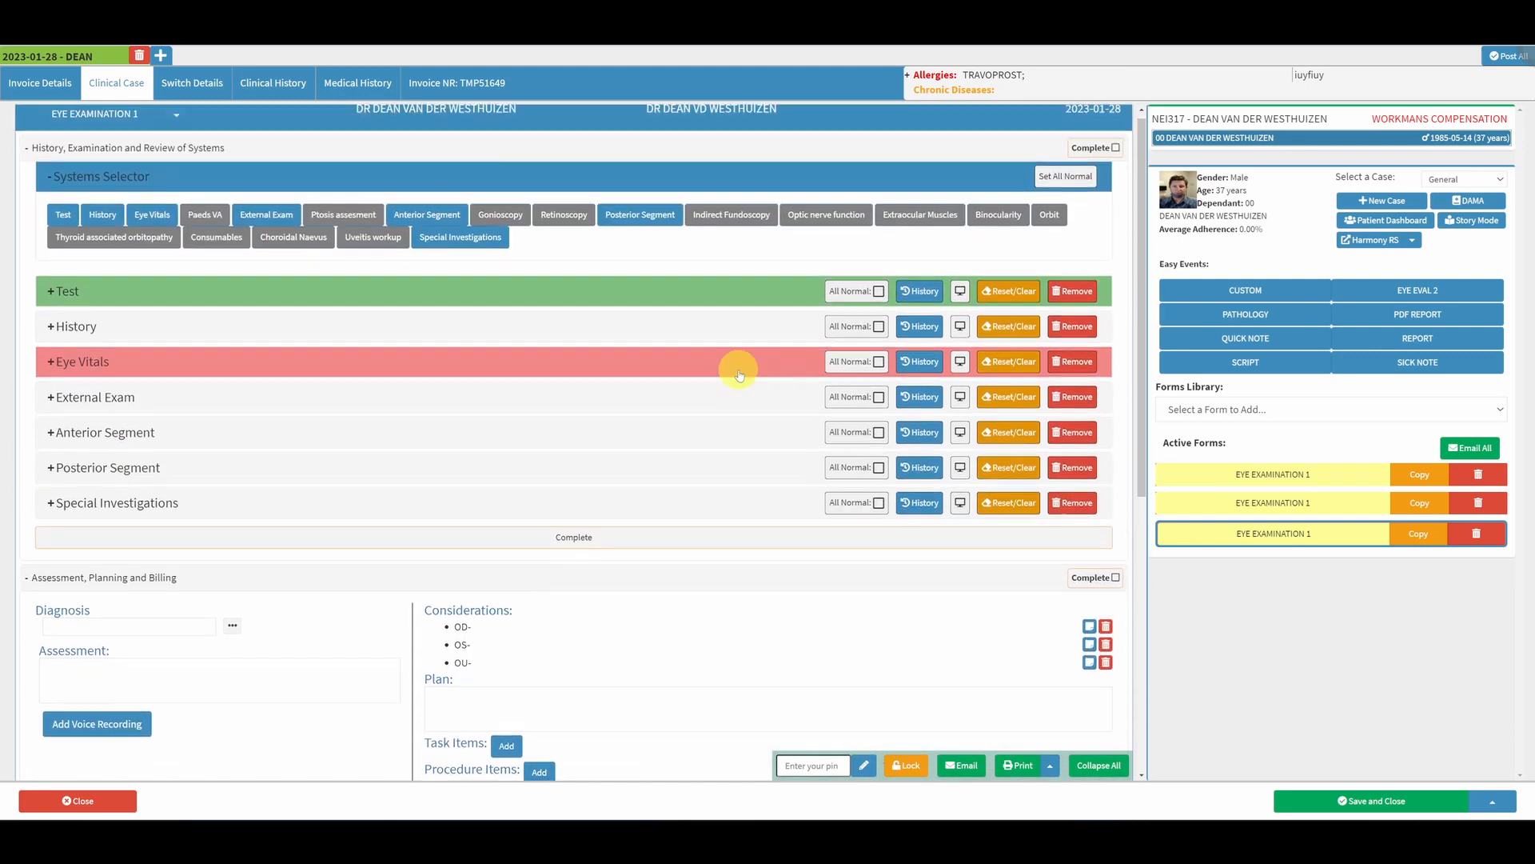
click(174, 124)
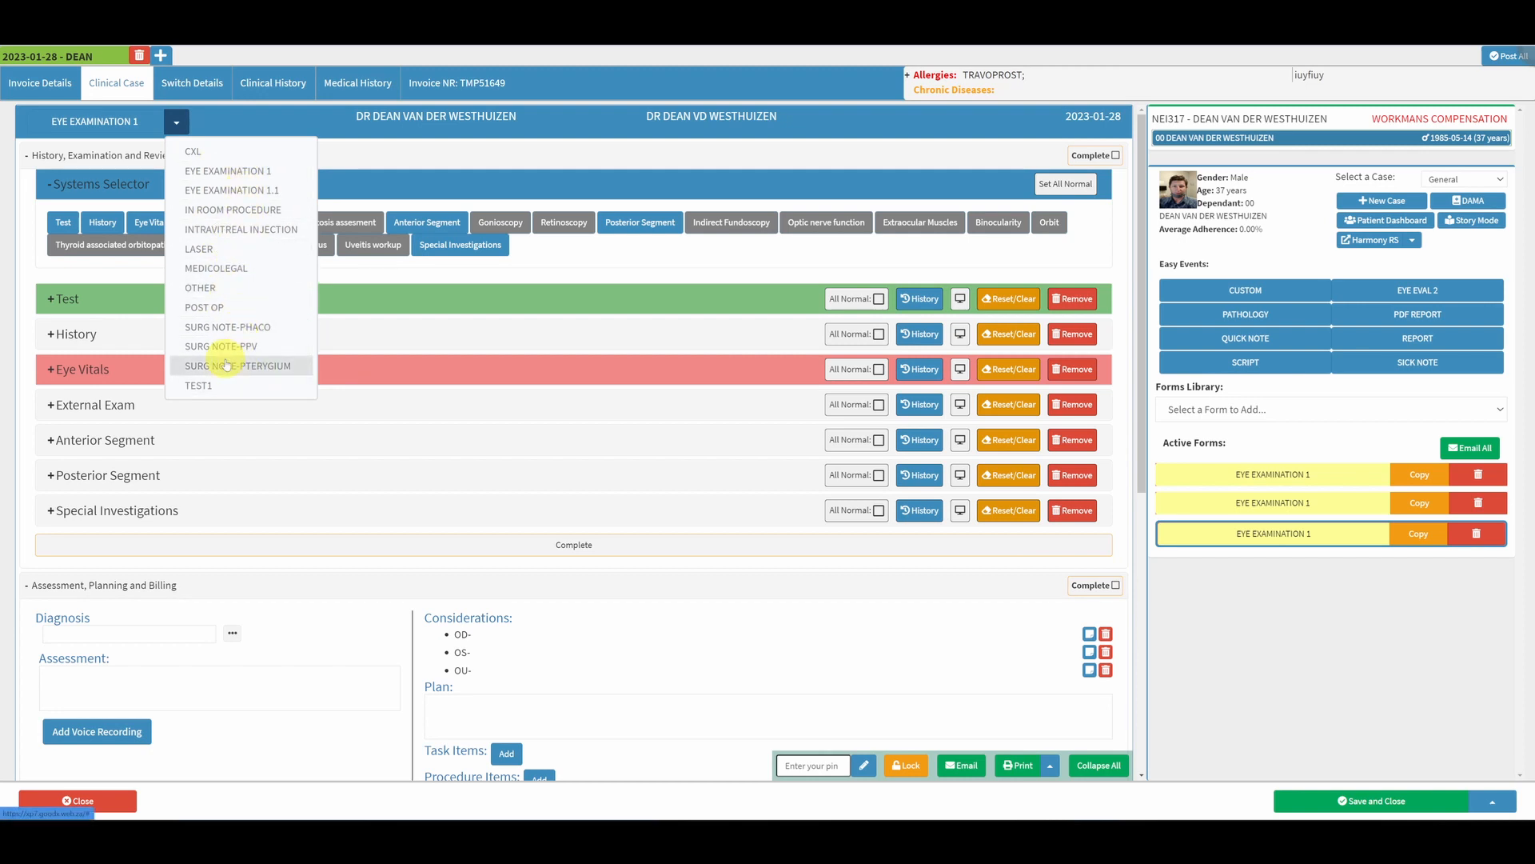
click(256, 327)
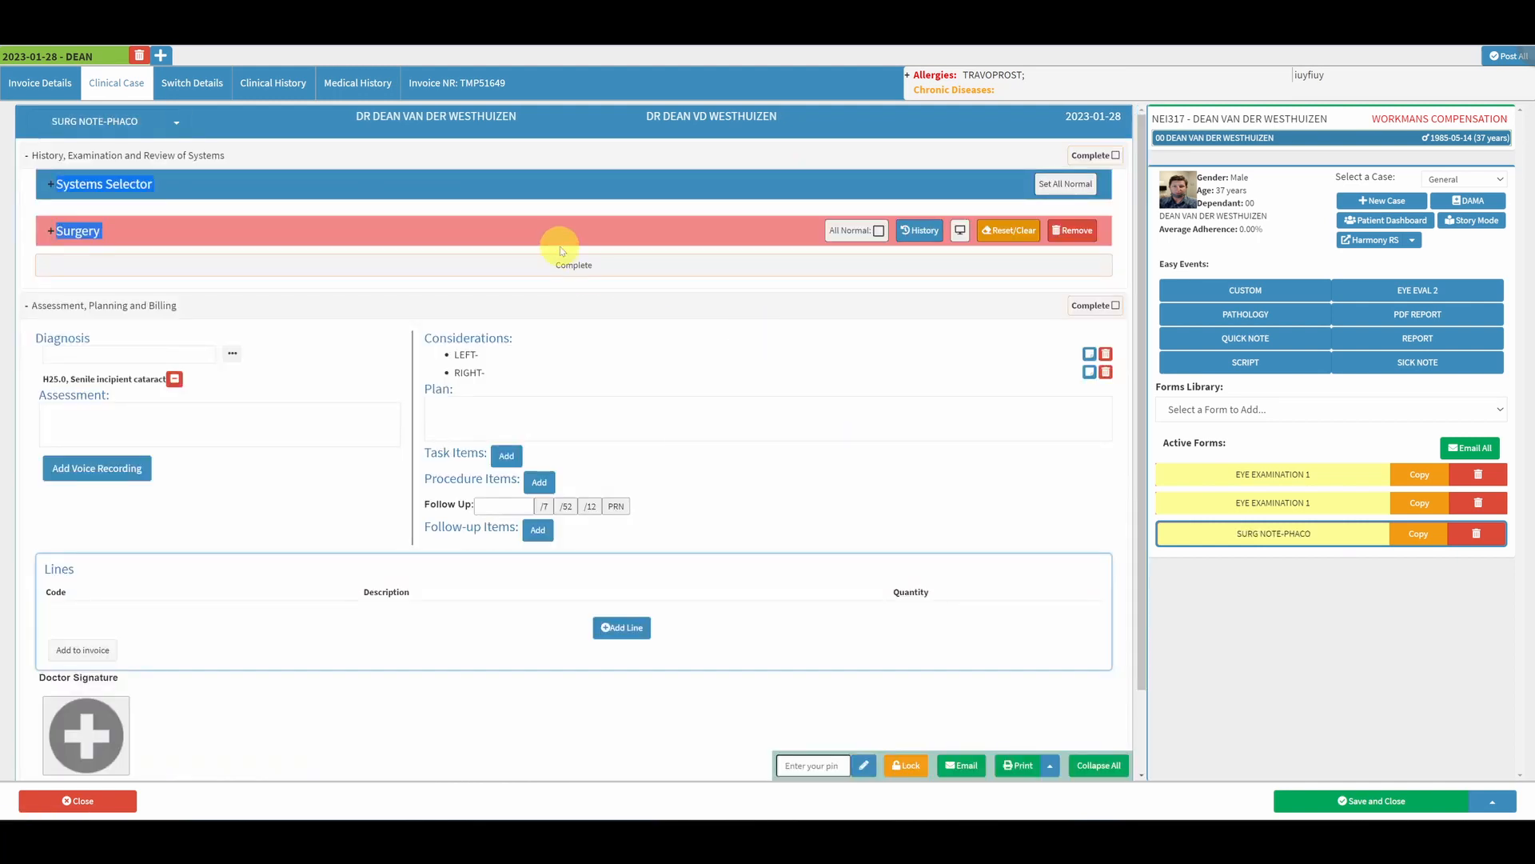
Expand the Surgery system, mark the first Phaco side as FINDINGS, and look through its IOL type options
click(560, 236)
scroll(555, 301, down, 3)
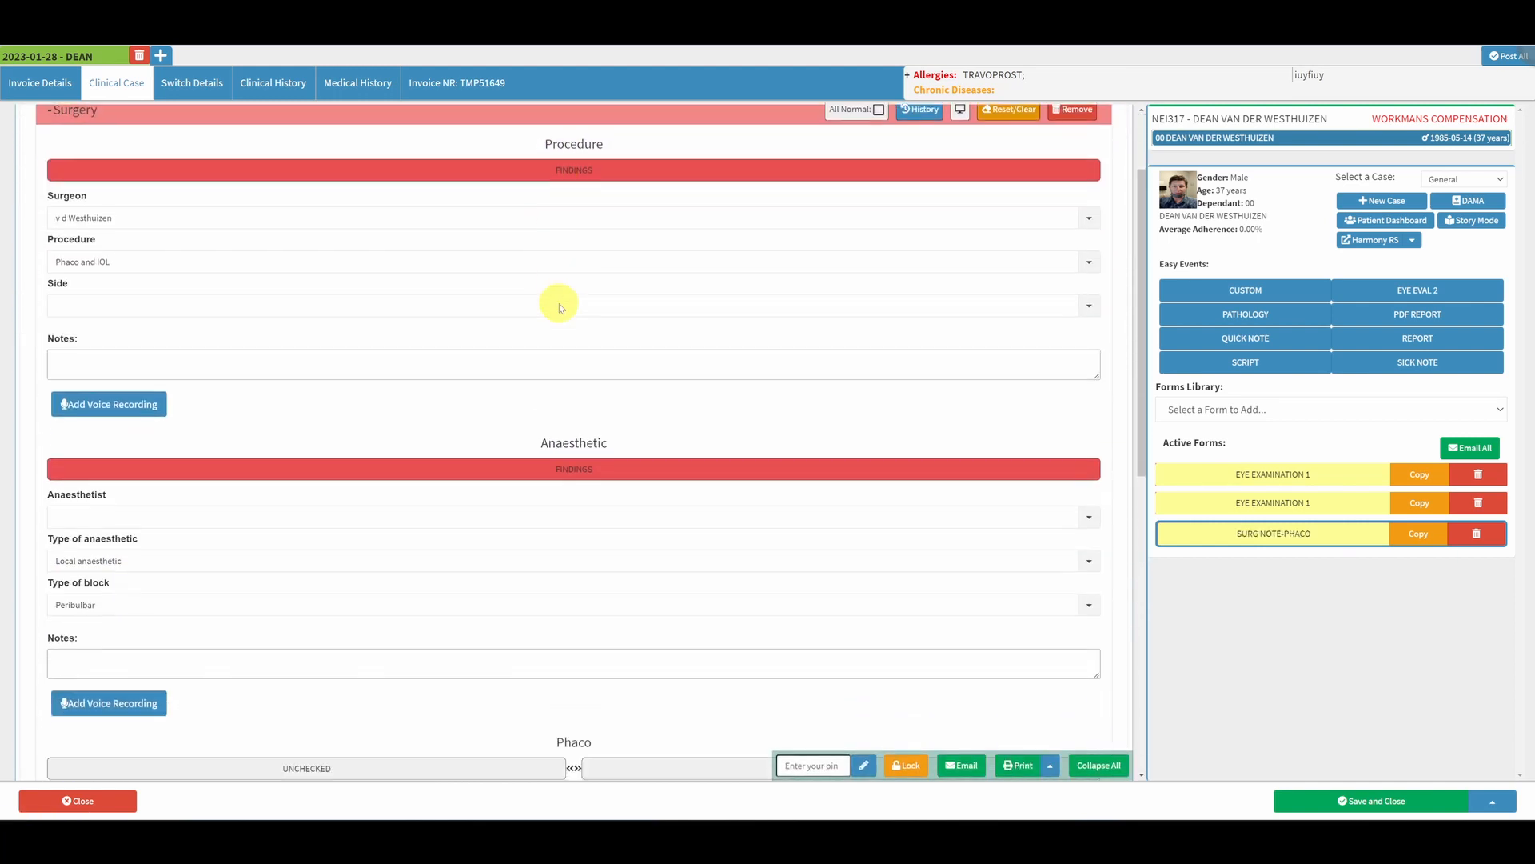
scroll(397, 408, up, 2)
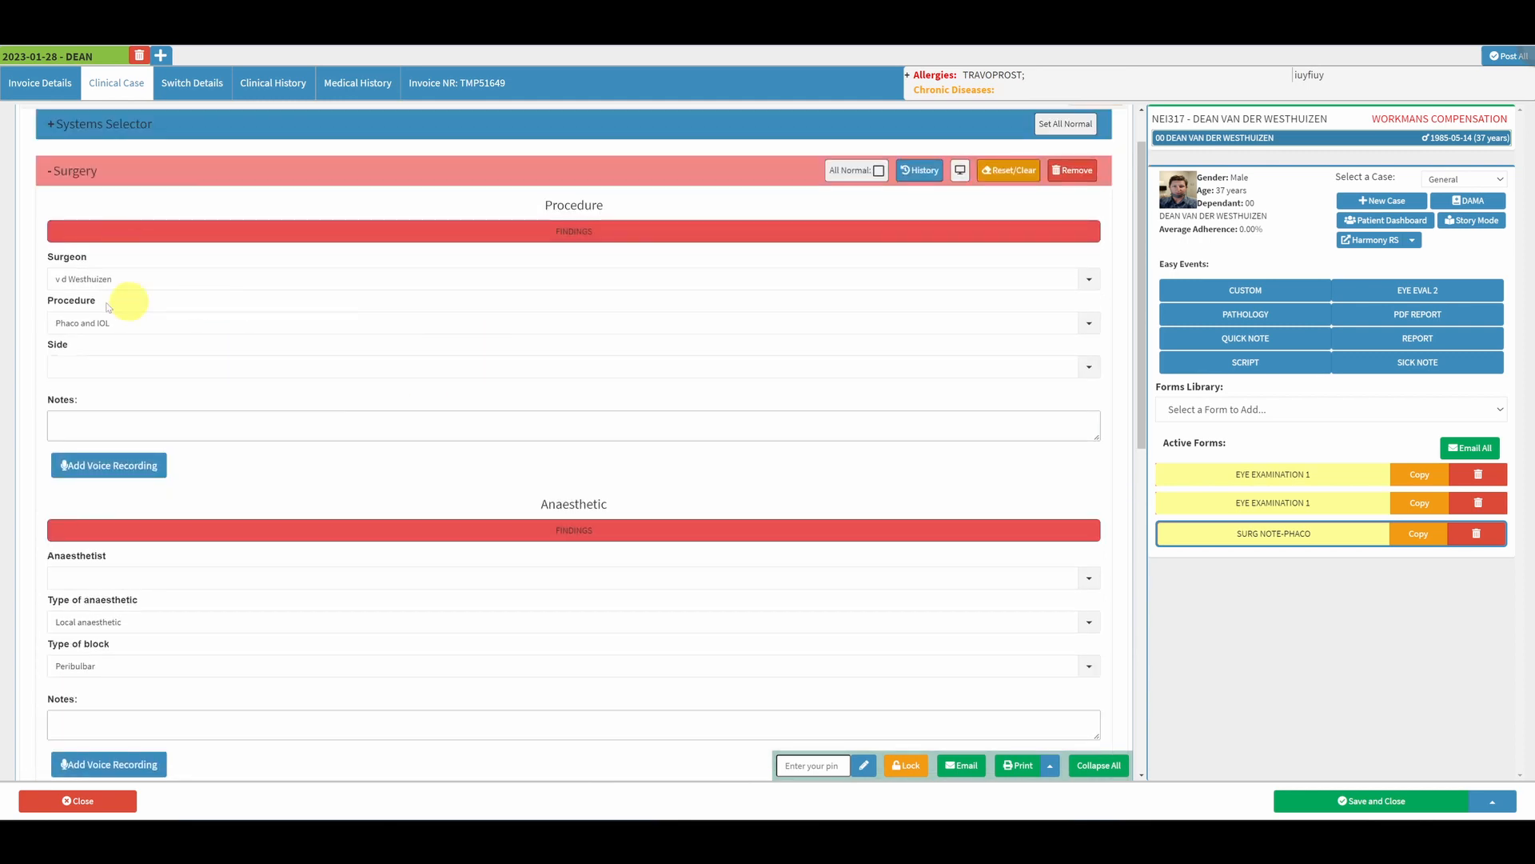
scroll(216, 314, down, 8)
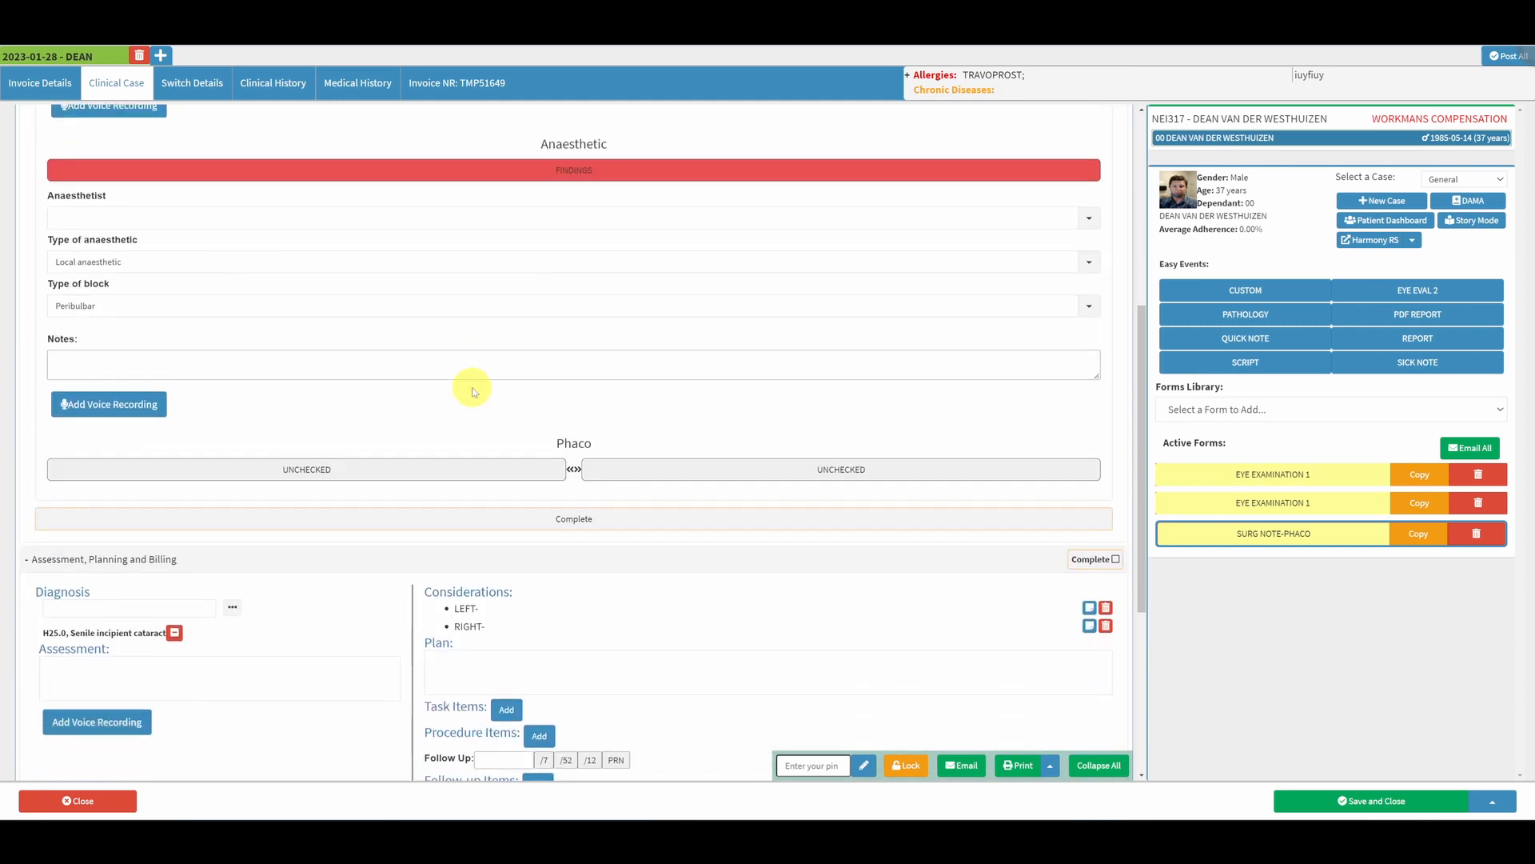
click(540, 356)
scroll(599, 367, down, 2)
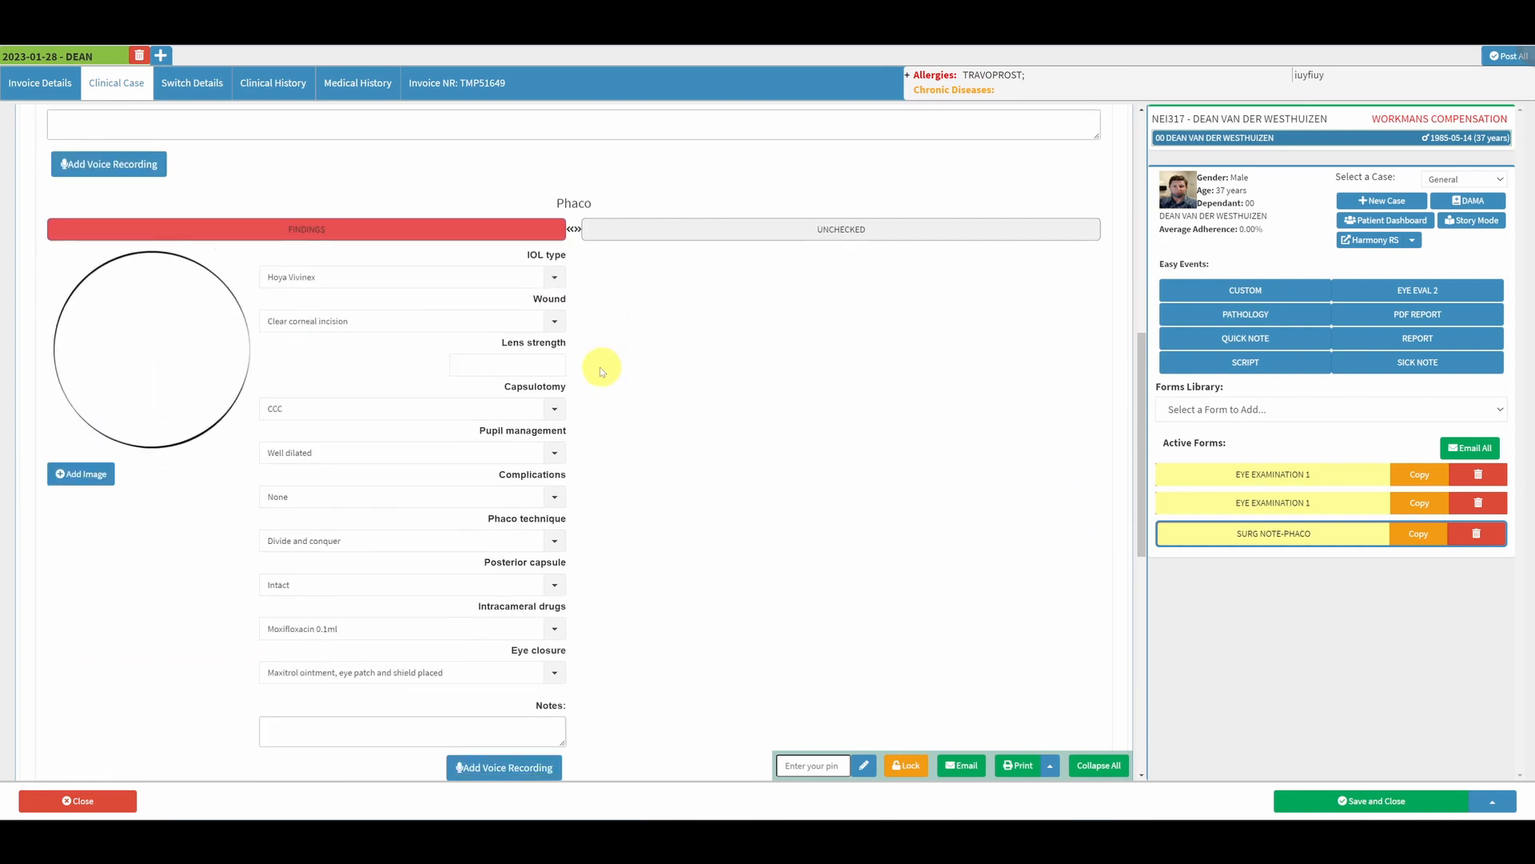
click(548, 281)
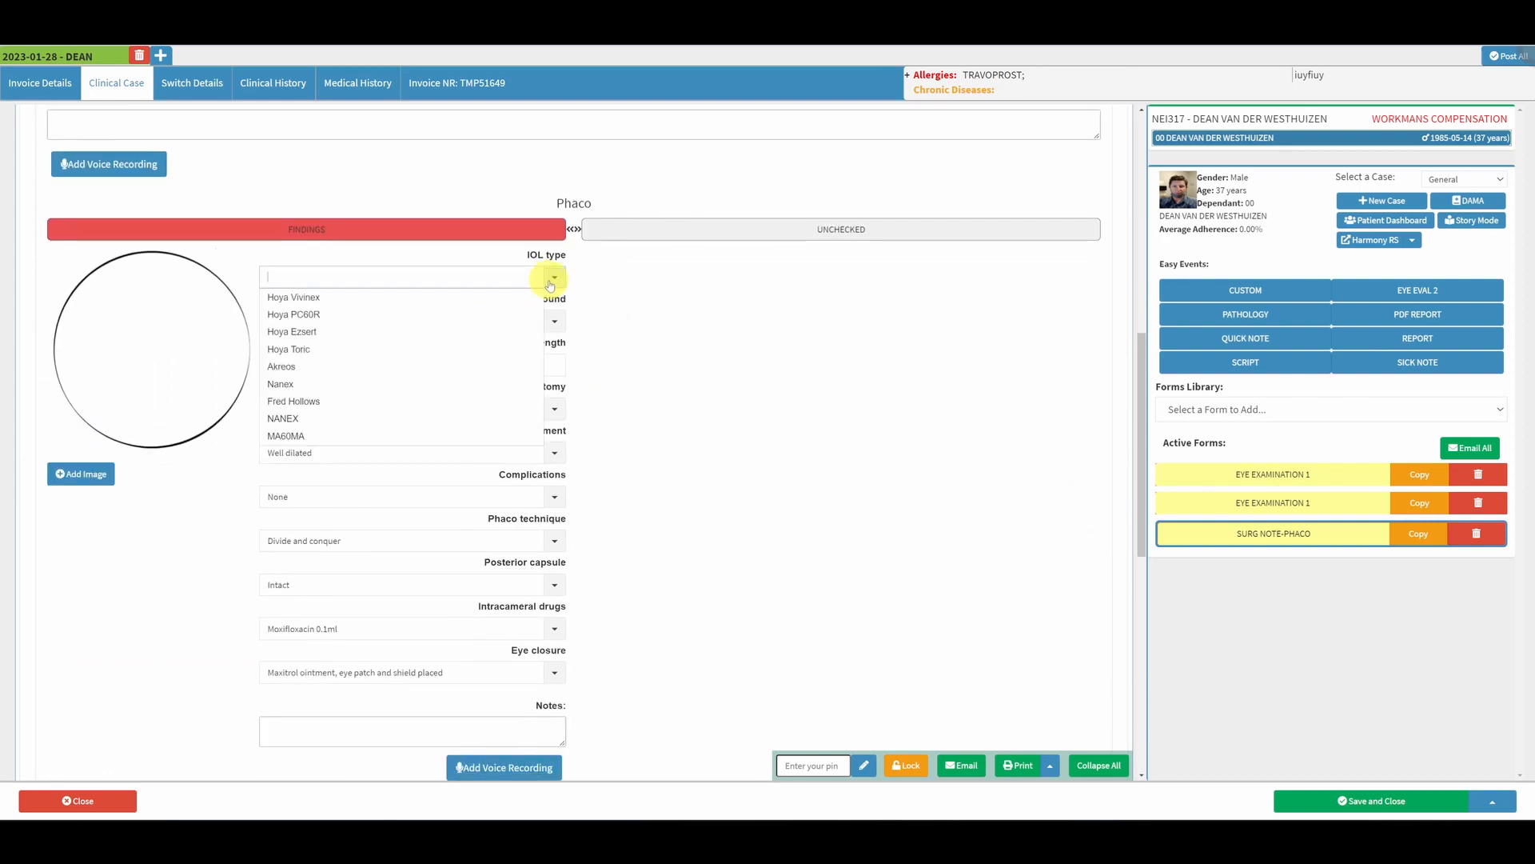
click(660, 361)
Enter "ewfweferwf" in the Phaco notes, and view the voice recording dialog without saving a recording
scroll(384, 428, down, 3)
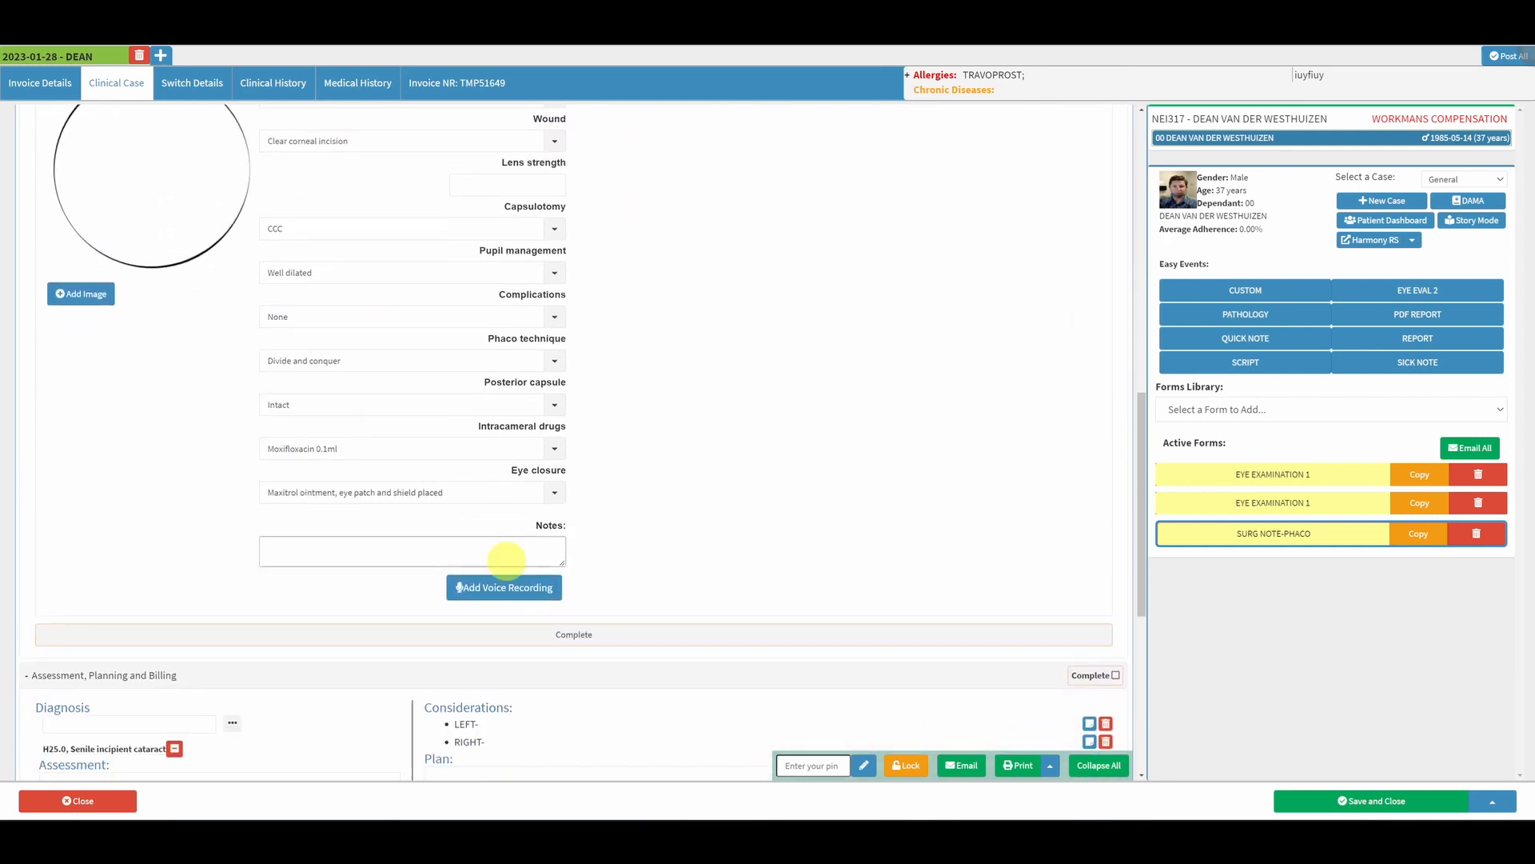
click(424, 552)
text(ewfweferwf)
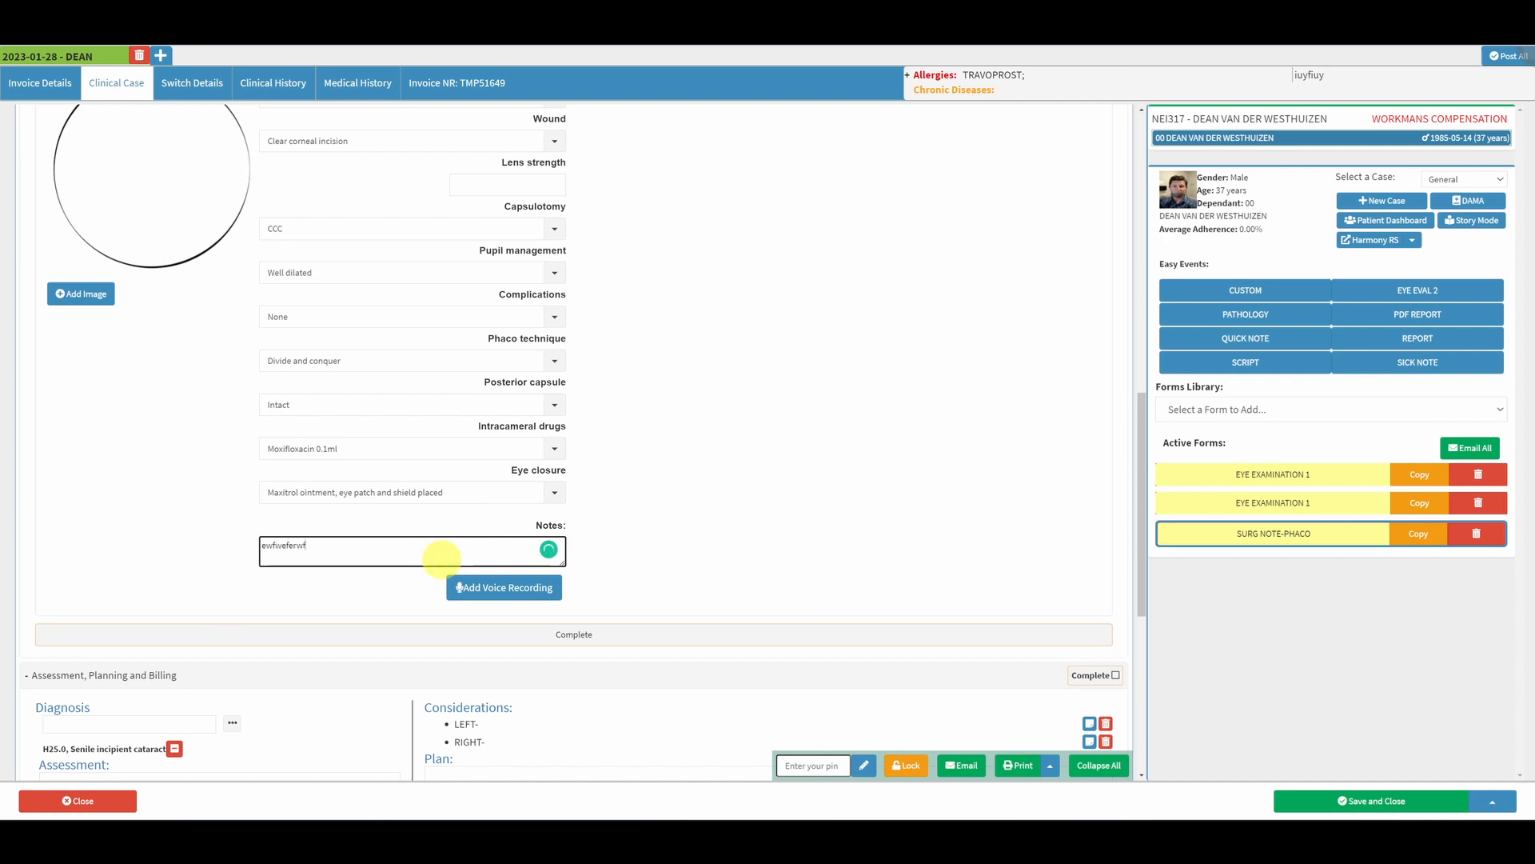
click(500, 587)
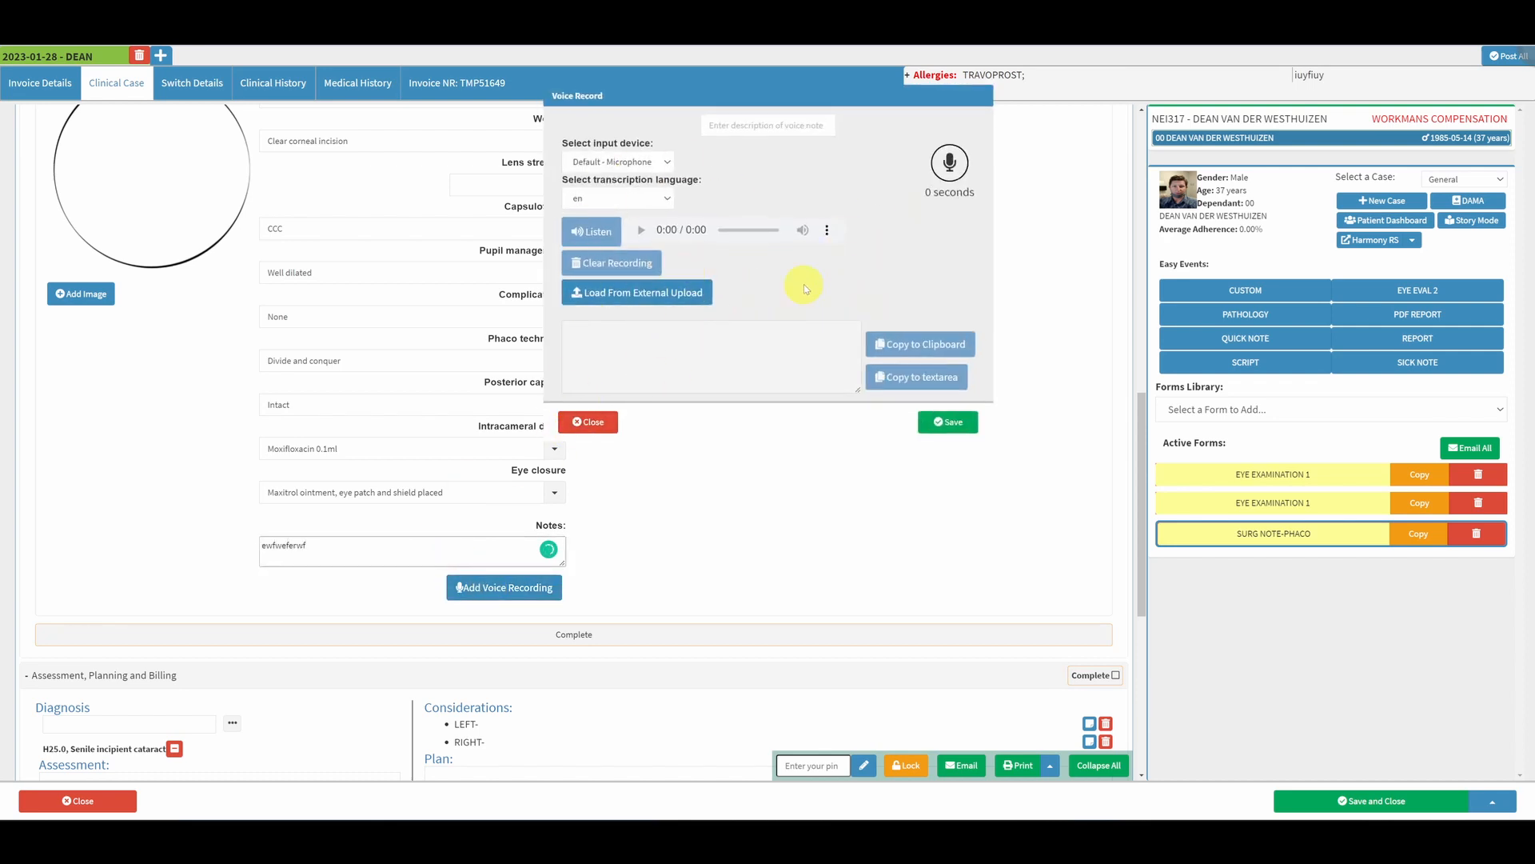
click(587, 422)
Examine the diagnosis, assessment and plan fields in the Assessment, Planning and Billing section
scroll(464, 487, down, 3)
click(352, 616)
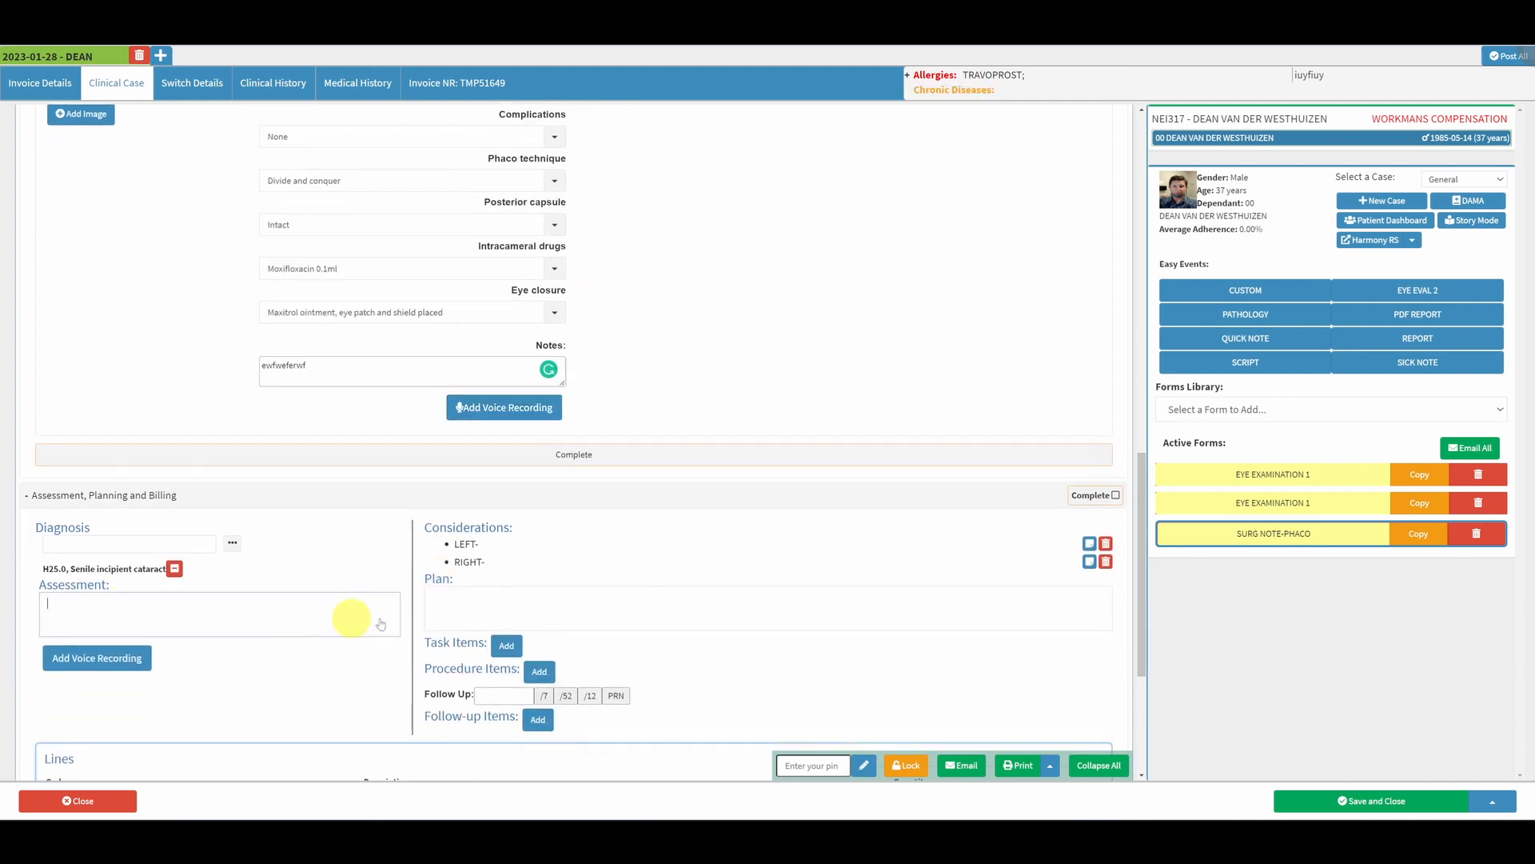
scroll(584, 615, down, 3)
scroll(538, 675, up, 12)
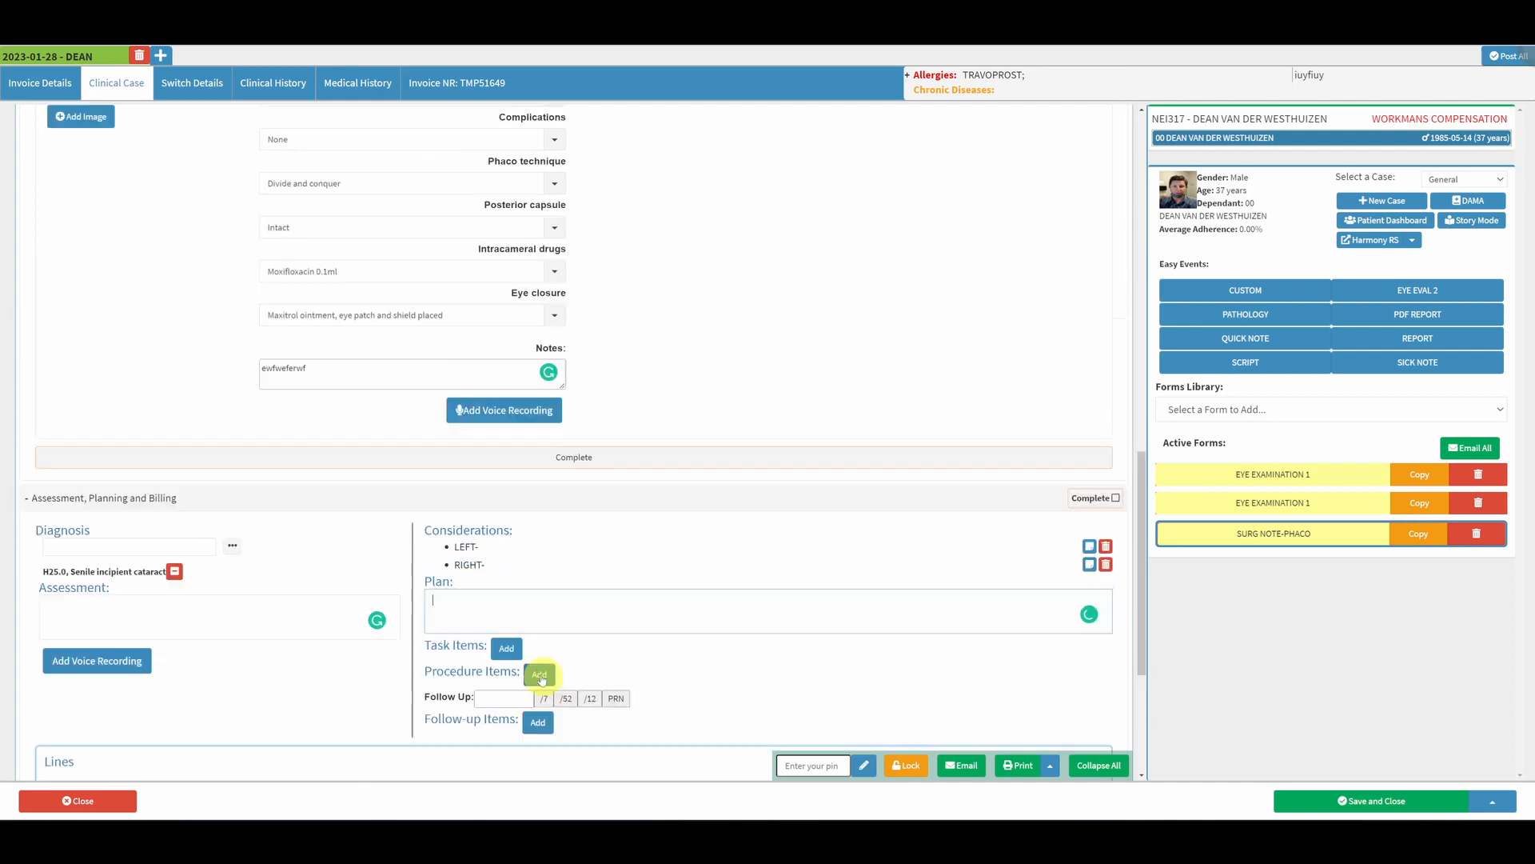
scroll(641, 627, up, 7)
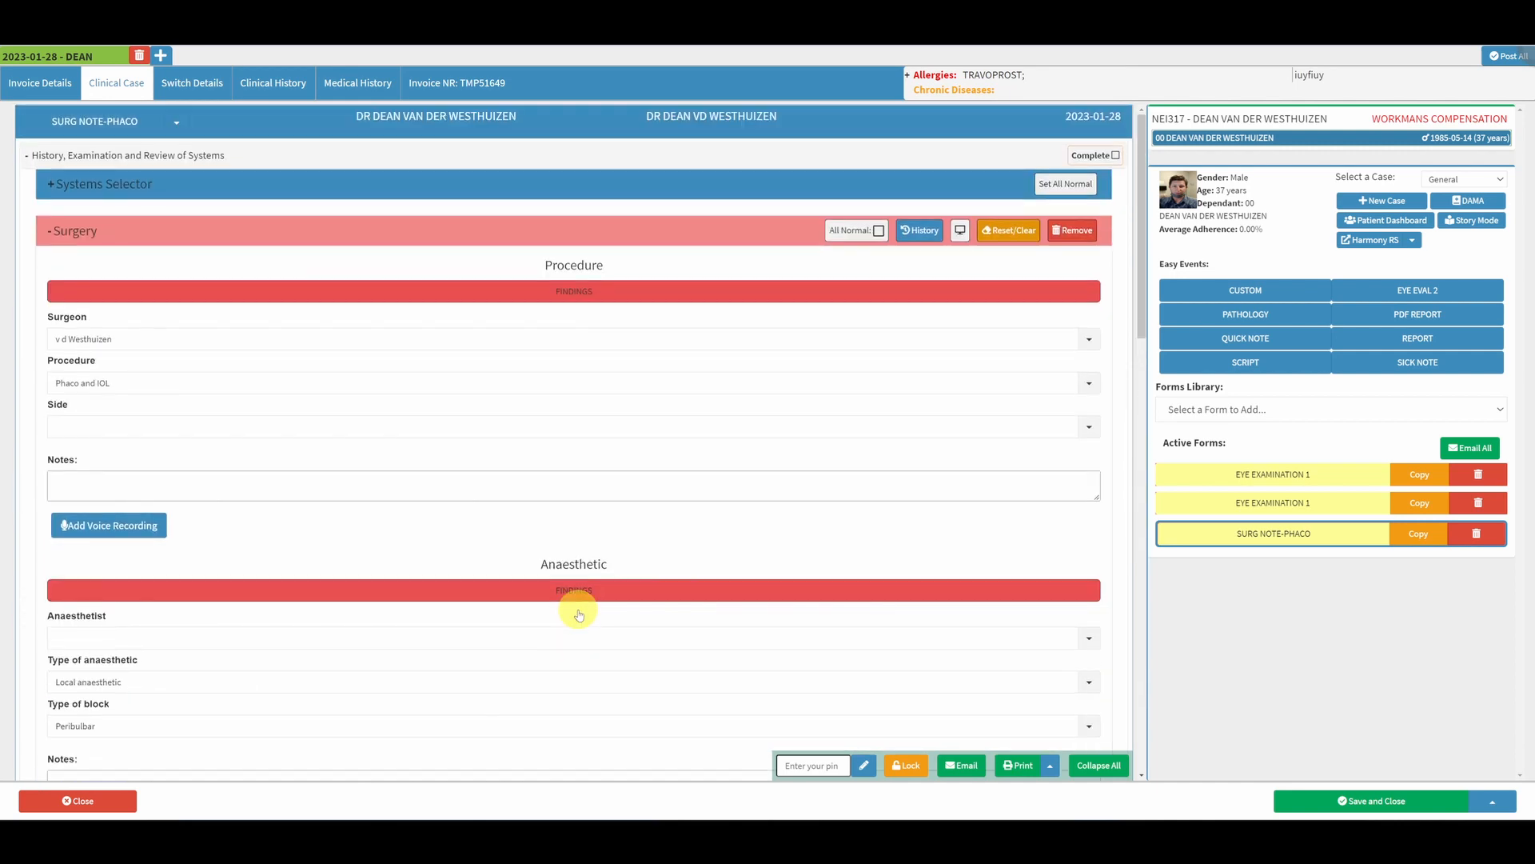
Review the surgery note from the Anaesthetic and Phaco fields to the billing lines and doctor signature, and collapse the Surgery system
scroll(552, 593, down, 4)
scroll(551, 593, down, 2)
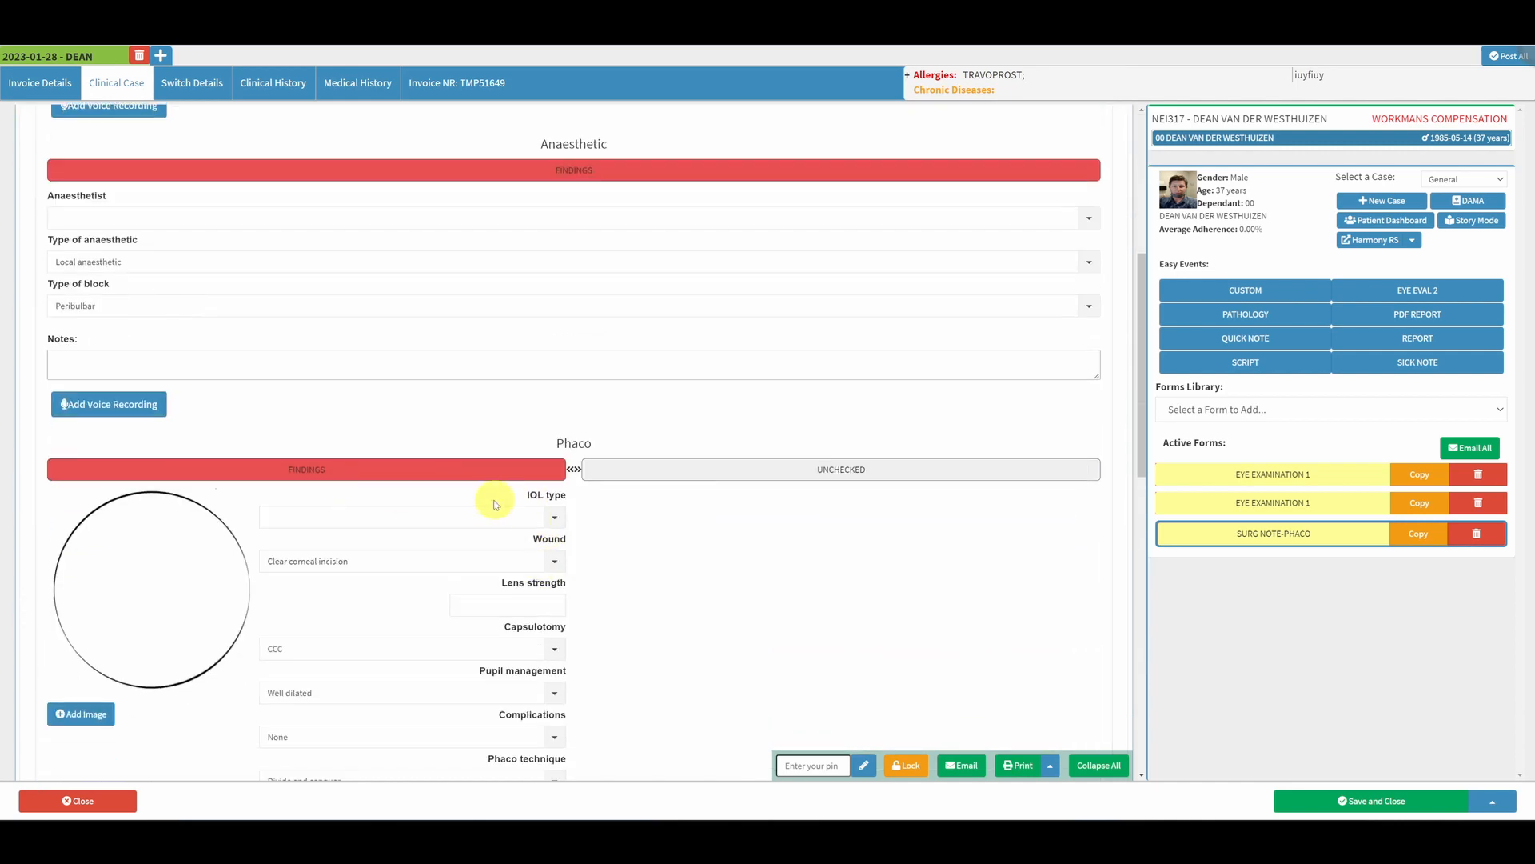
scroll(492, 502, down, 1)
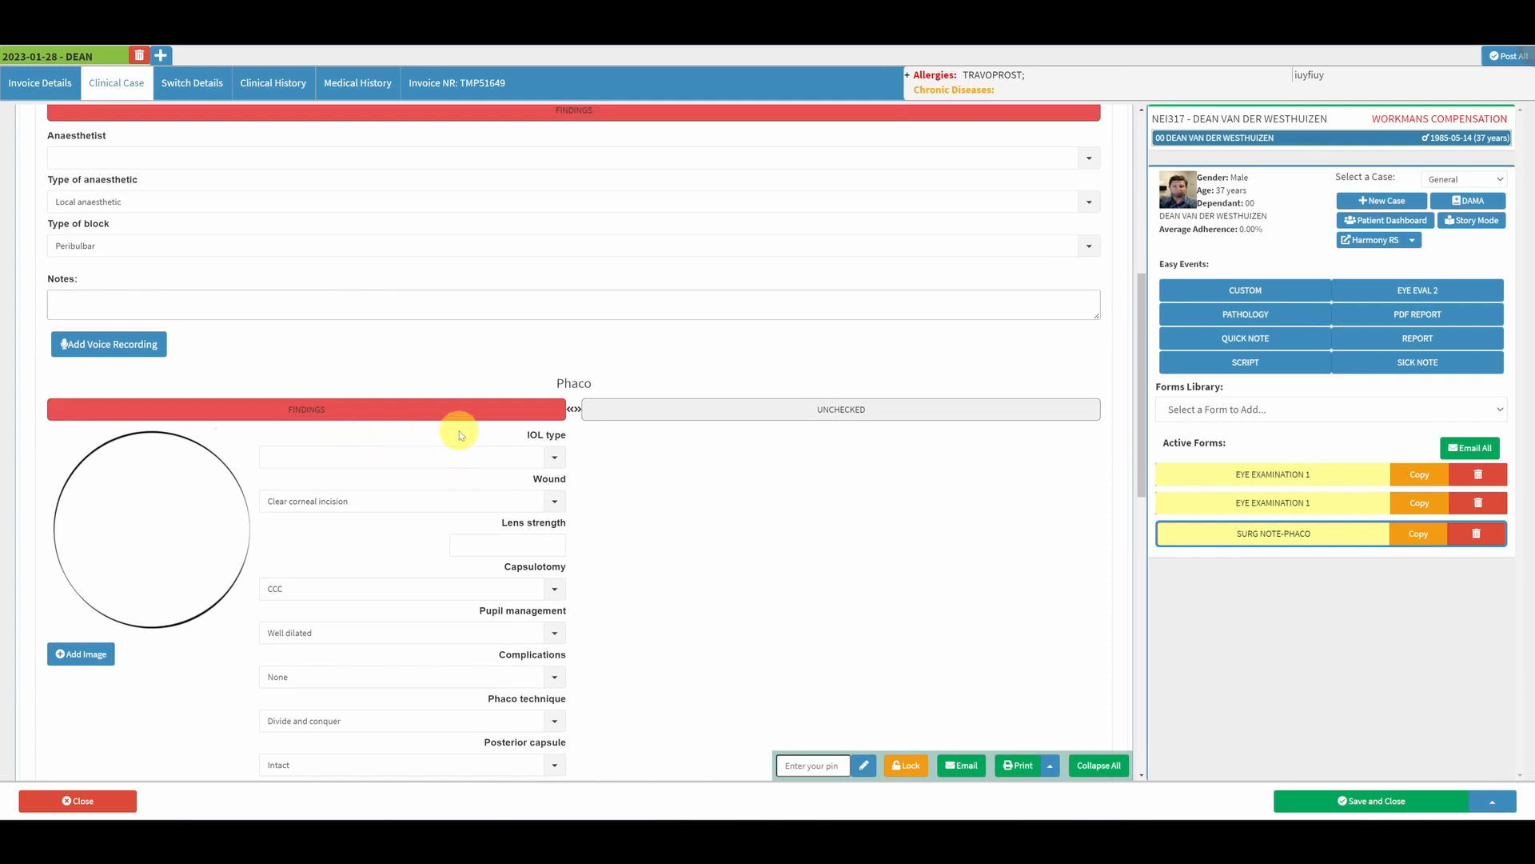
scroll(538, 434, down, 3)
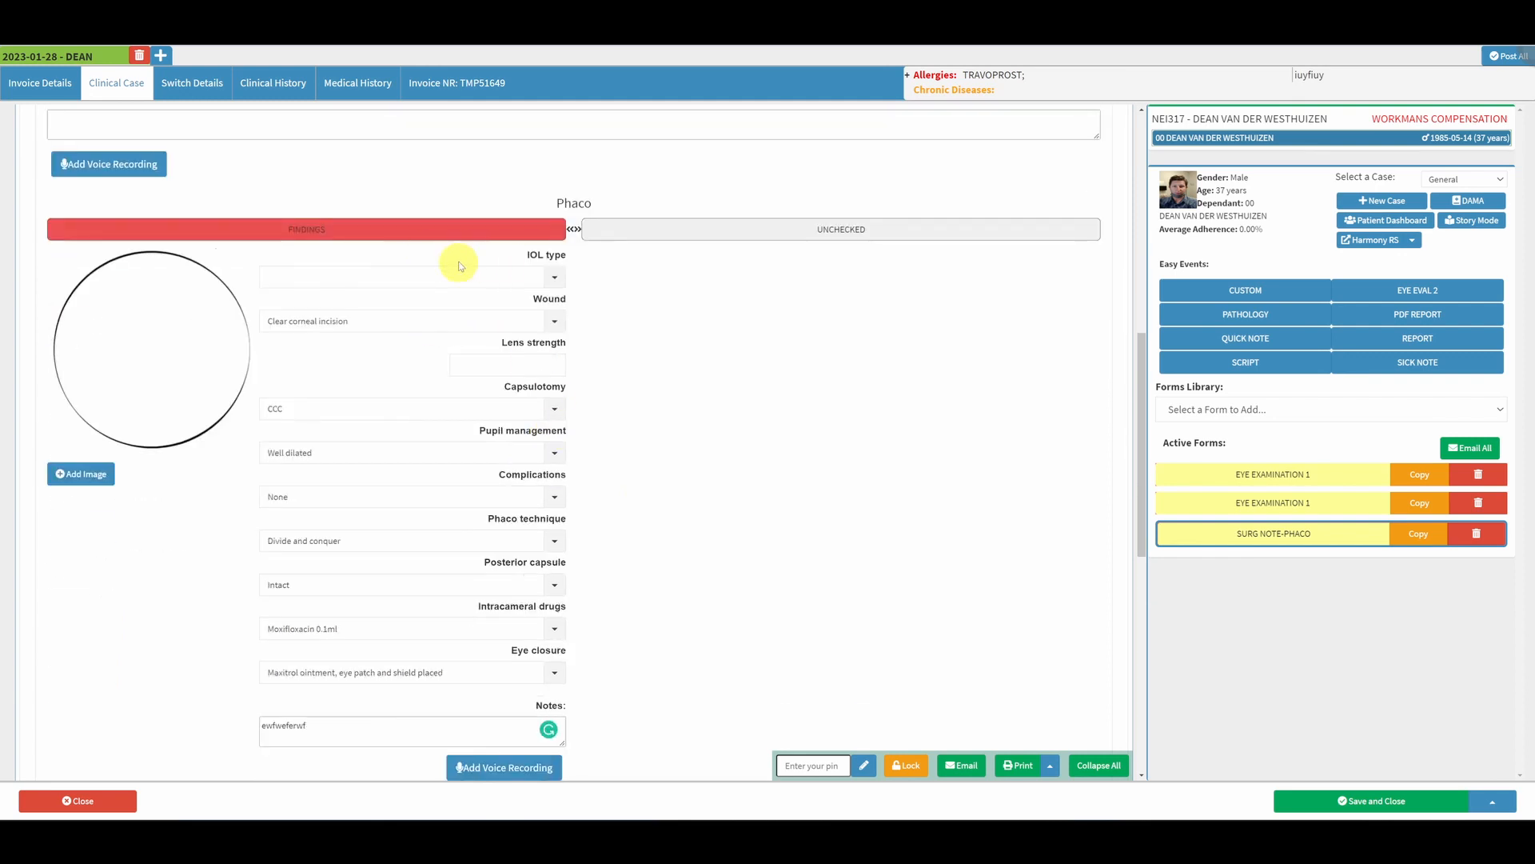
scroll(590, 531, down, 8)
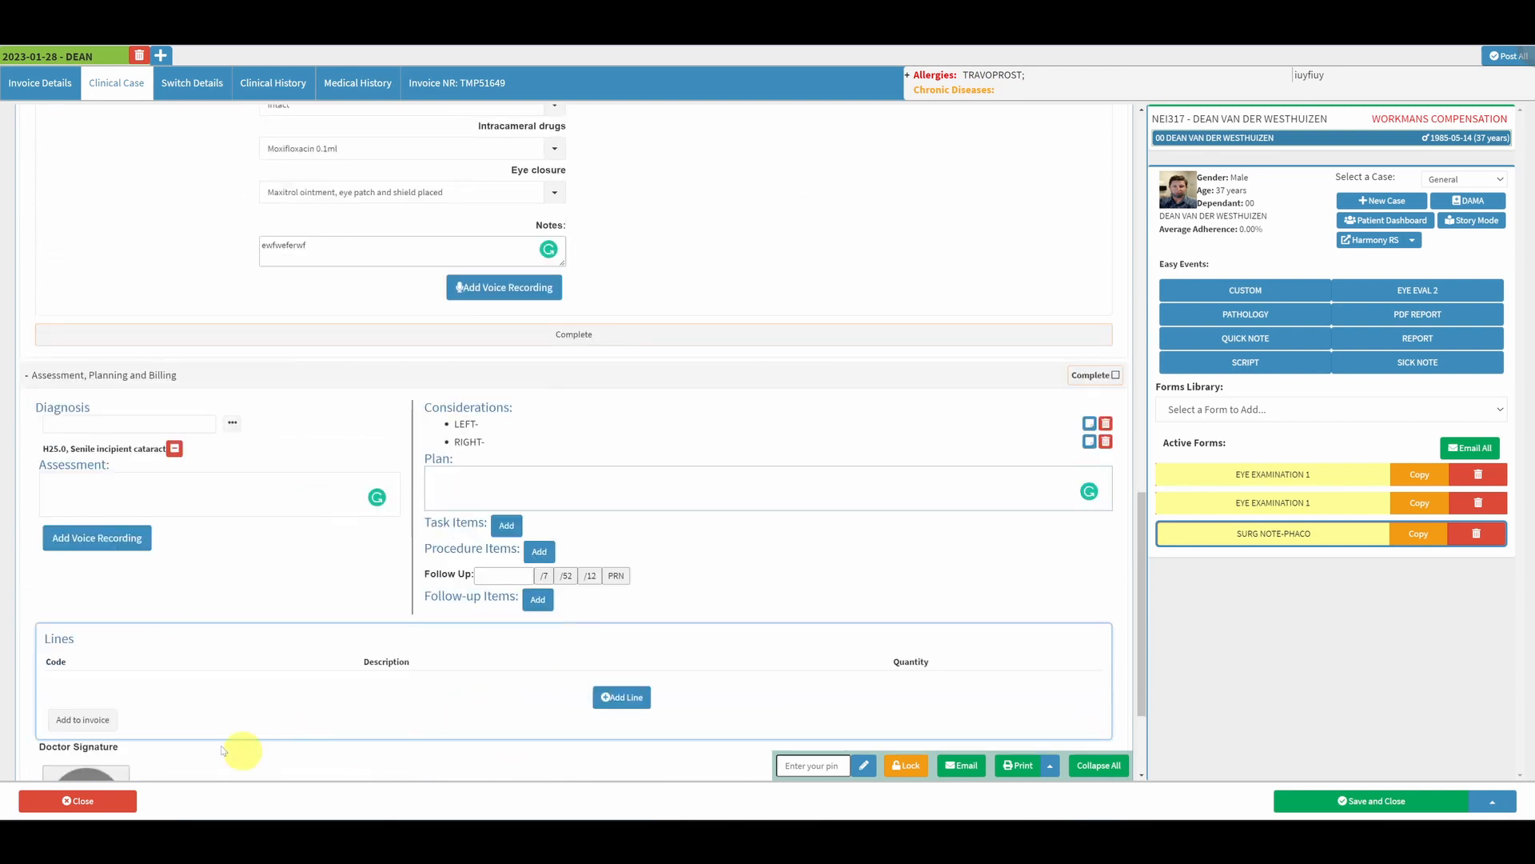
scroll(224, 750, down, 3)
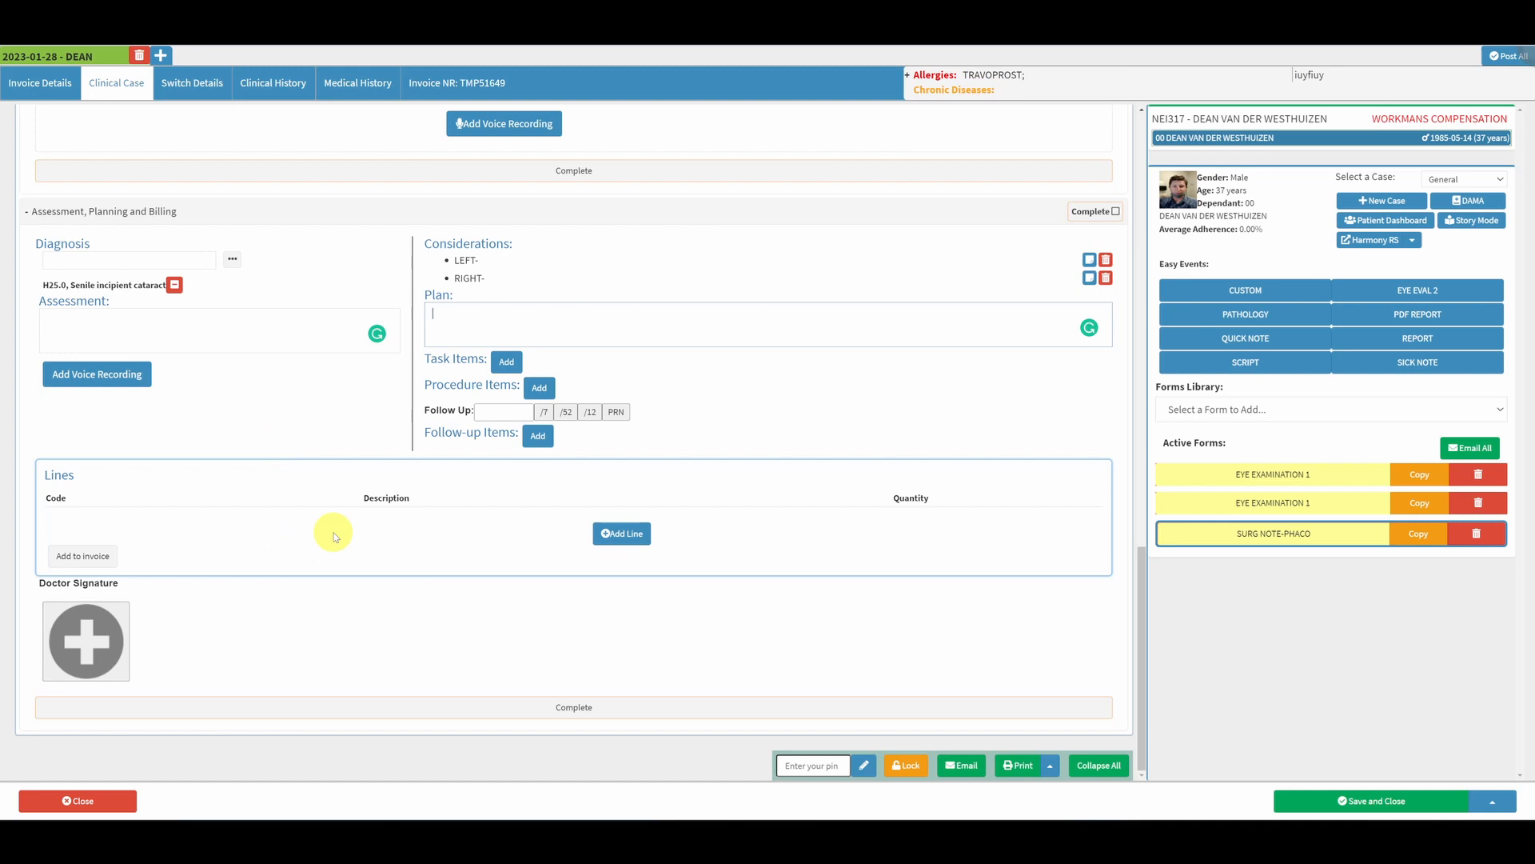
scroll(332, 533, up, 8)
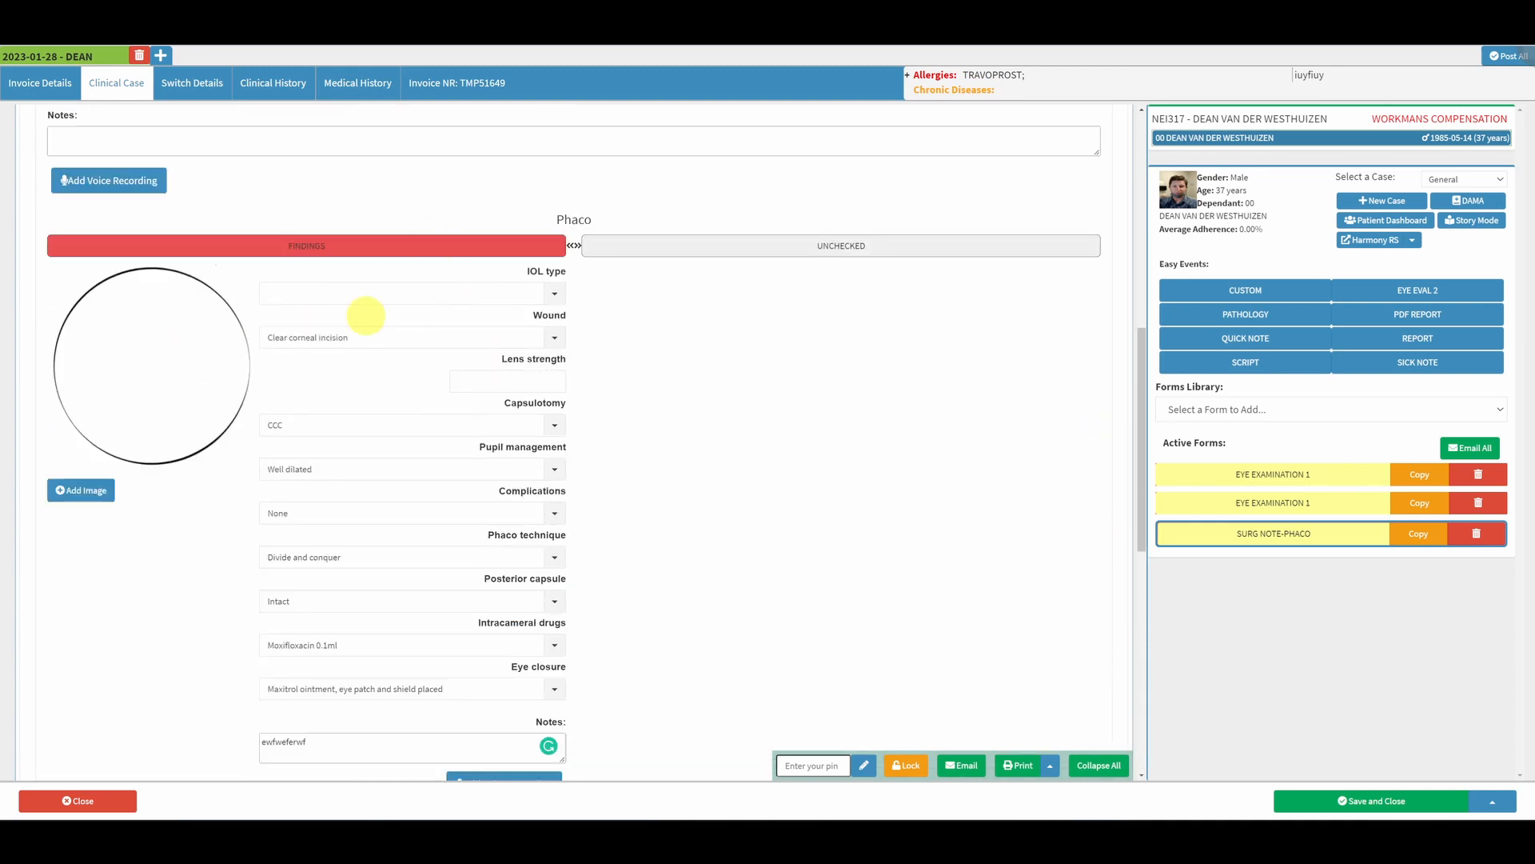
scroll(560, 736, down, 6)
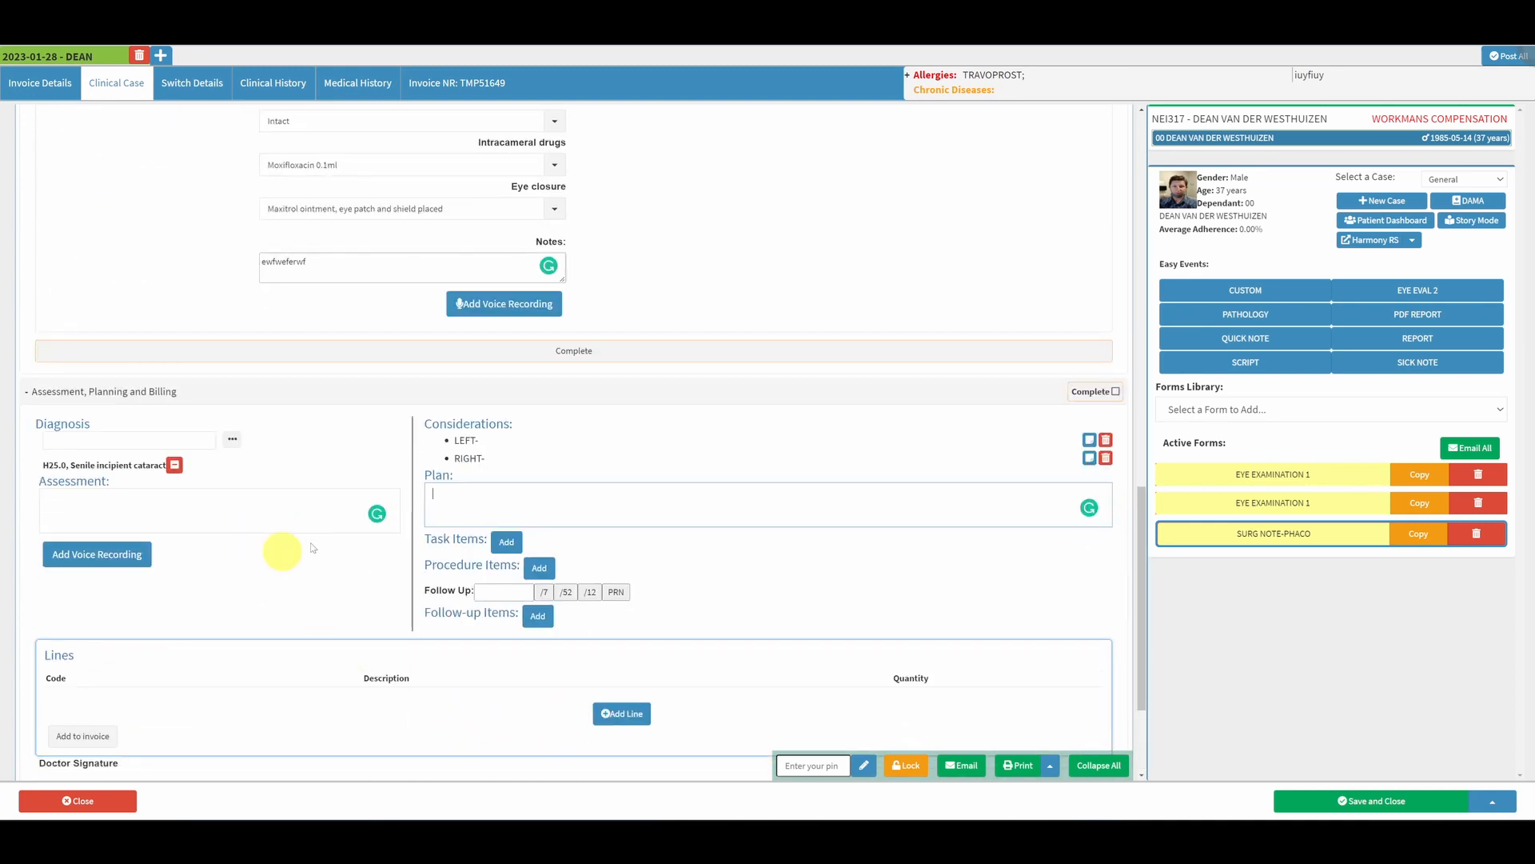
scroll(468, 685, up, 14)
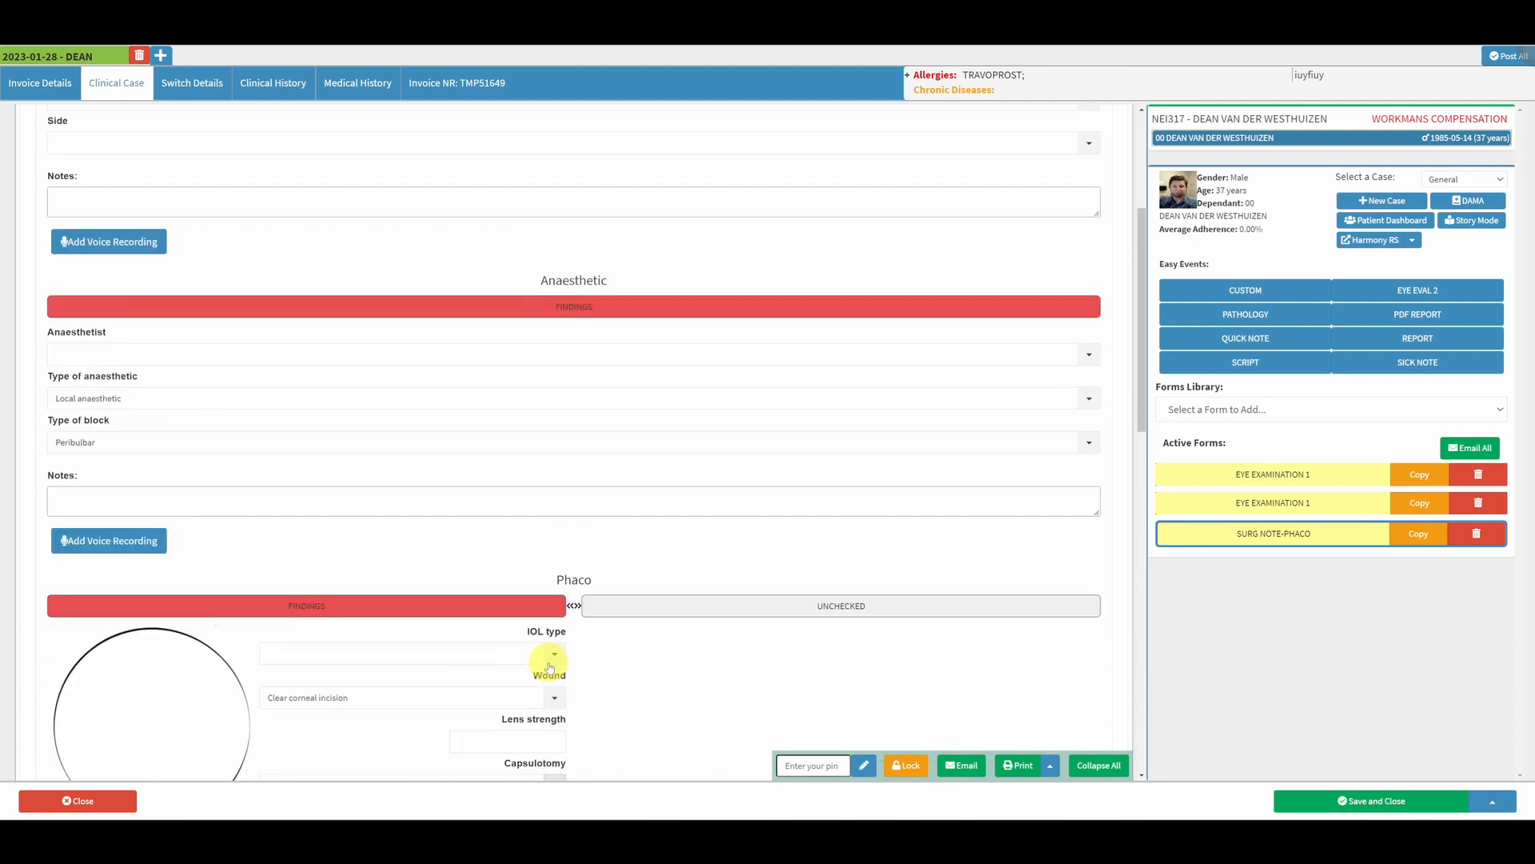
scroll(550, 668, up, 3)
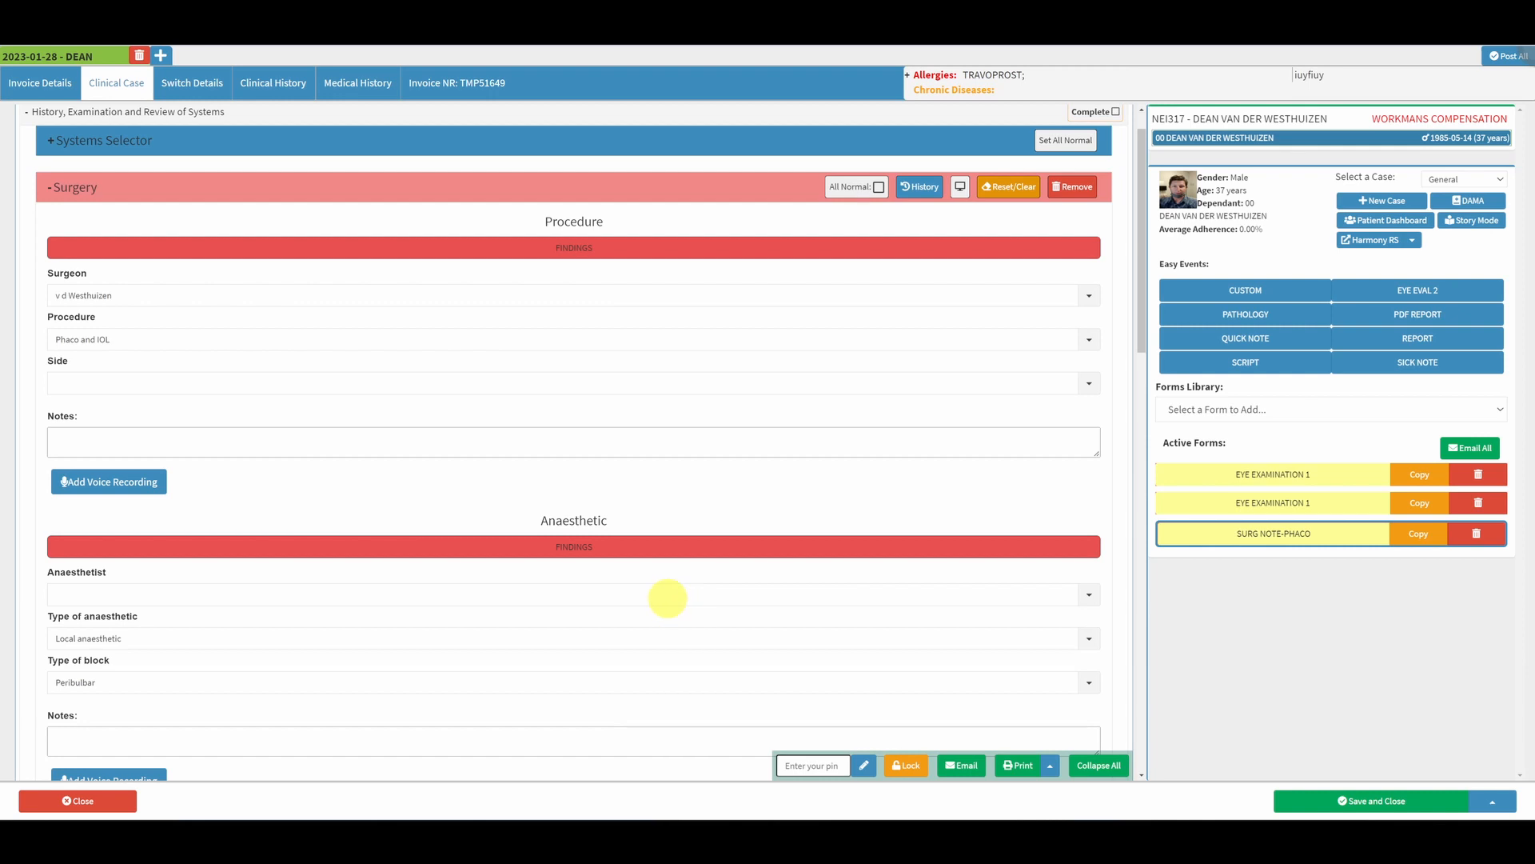
click(93, 195)
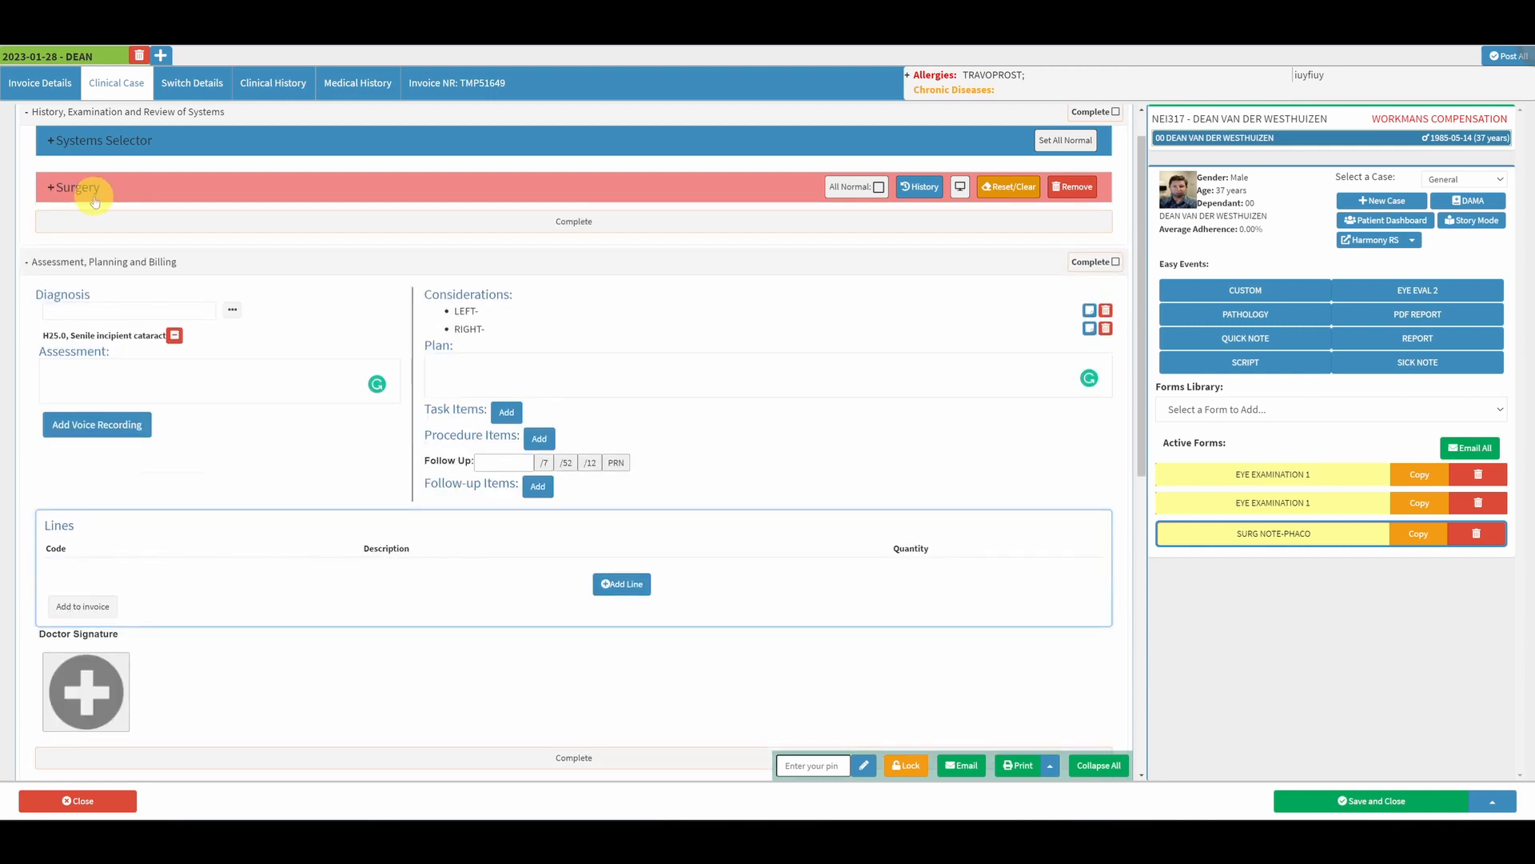